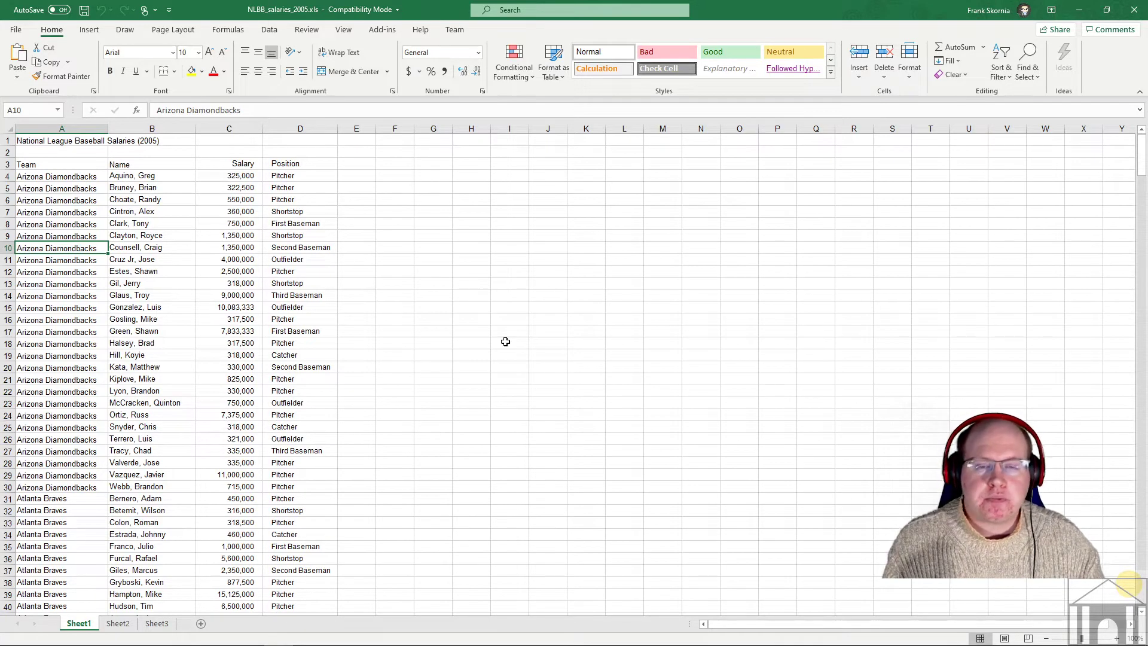
- Zoom the salaries worksheet in six steps with the status-bar zoom-in button
{"action": "left_click", "coordinate": [1117, 638]}
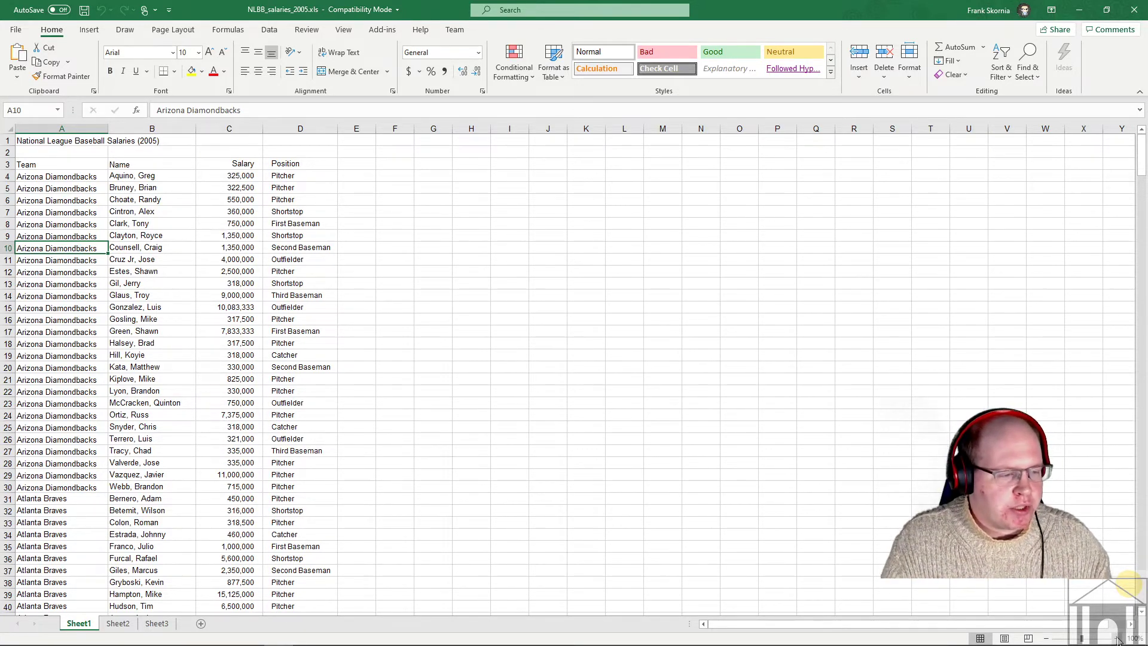
{"action": "left_click", "coordinate": [1117, 638]}
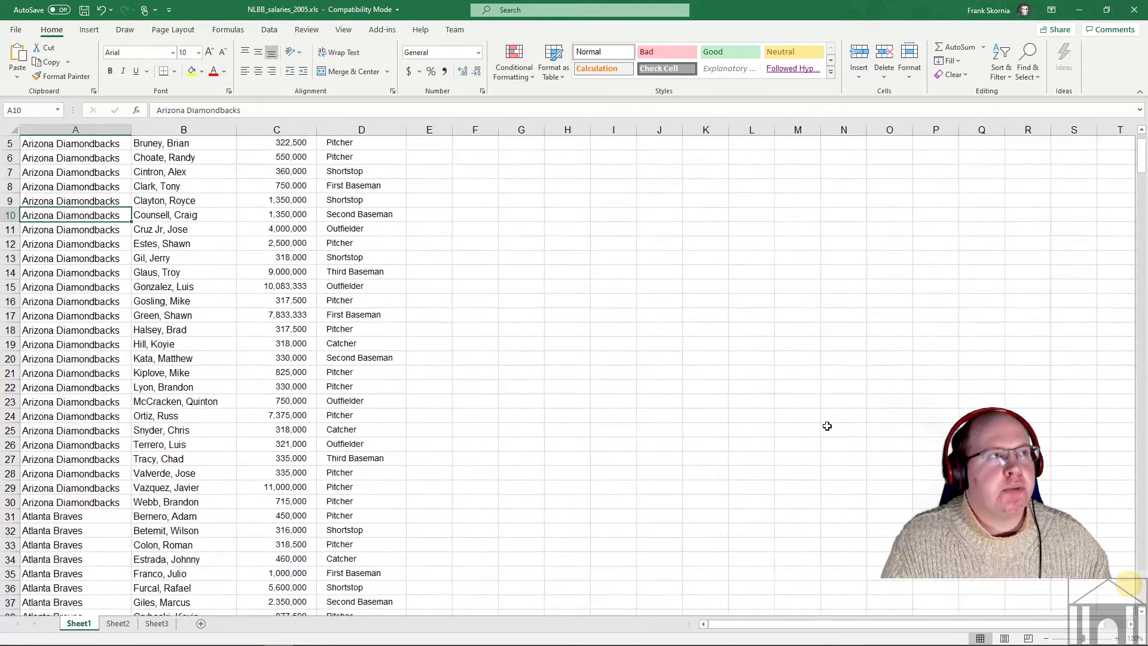
{"action": "left_click", "coordinate": [1119, 638]}
{"action": "left_click", "coordinate": [1118, 638]}
{"action": "left_click", "coordinate": [1118, 638]}
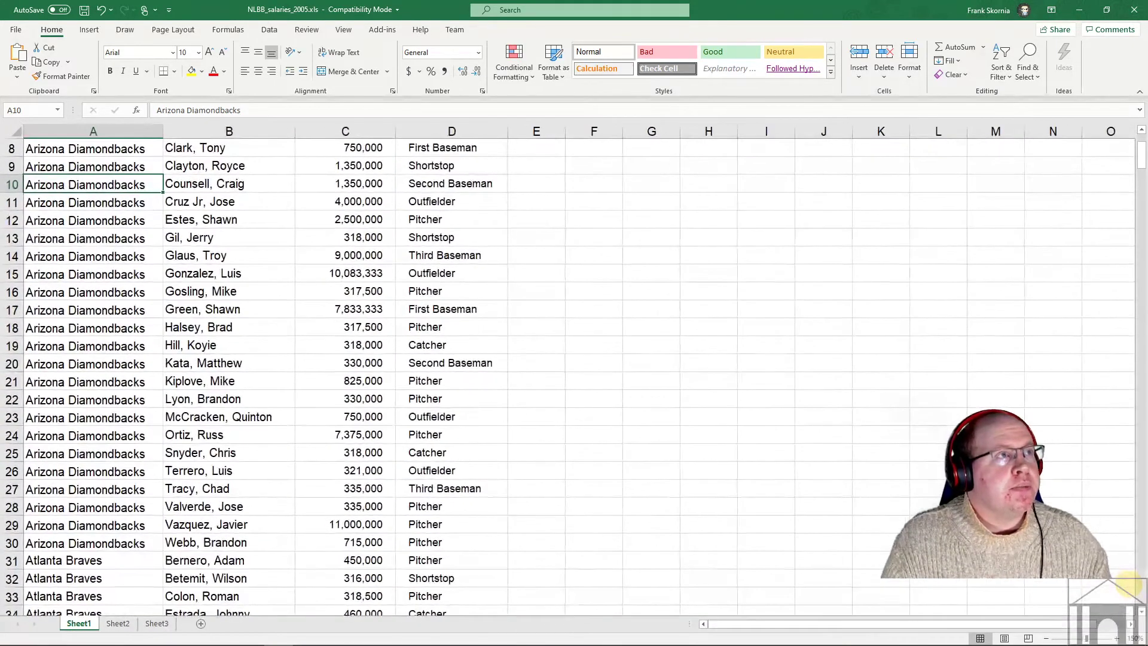
{"action": "scroll", "coordinate": [897, 516], "scroll_direction": "up", "scroll_amount": 3}
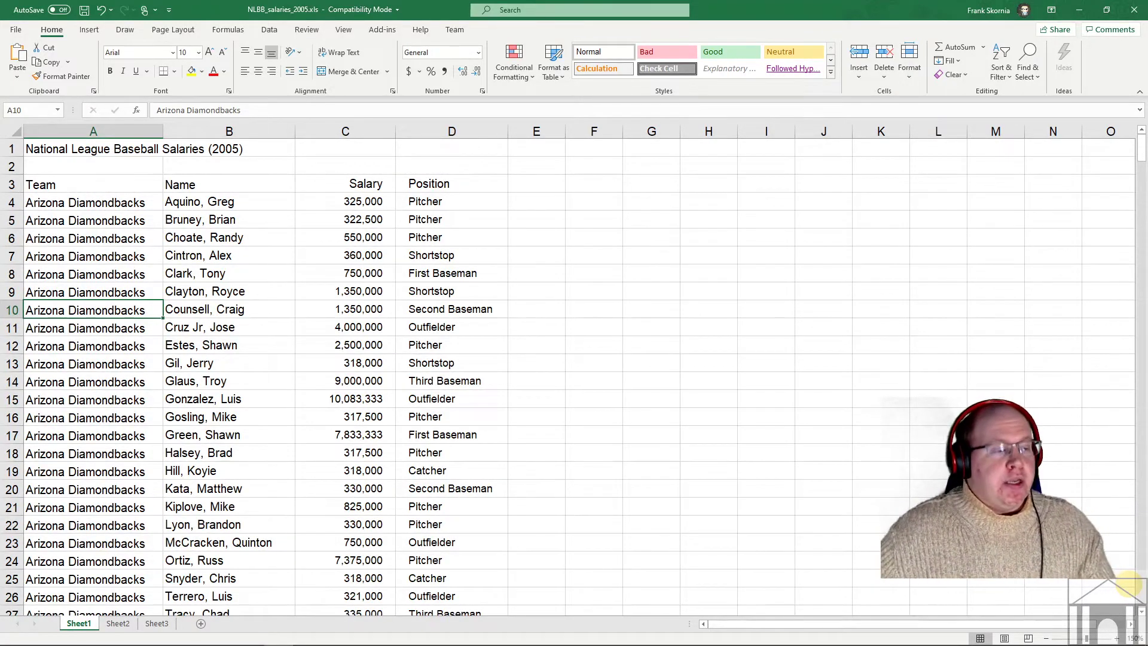
{"action": "left_click", "coordinate": [1119, 638]}
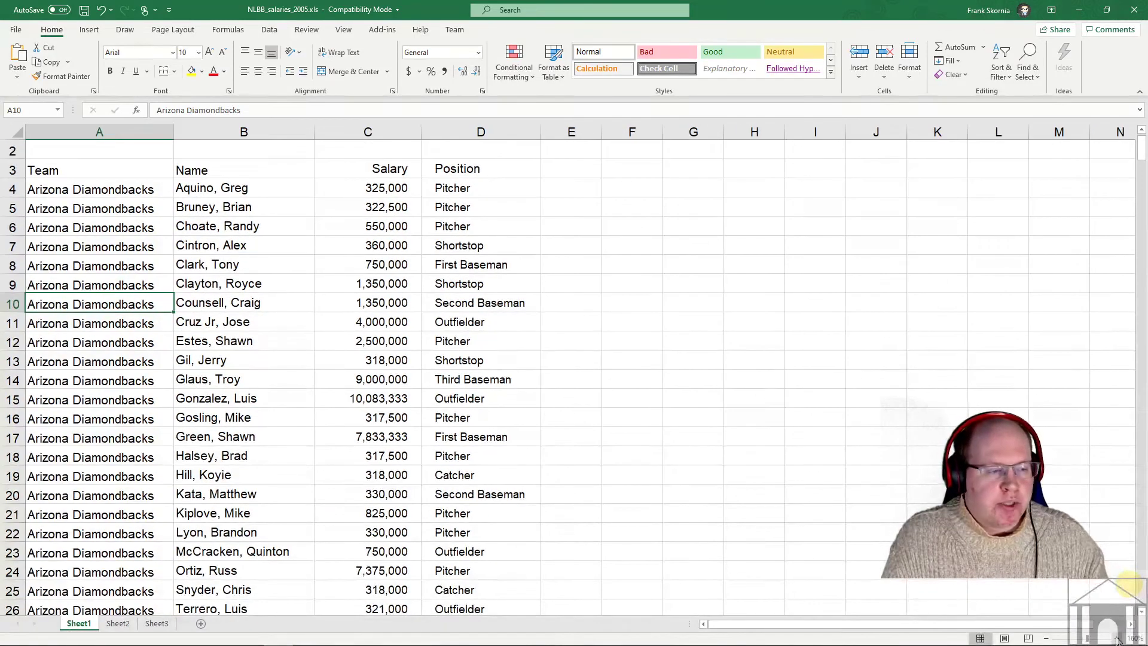
{"action": "scroll", "coordinate": [1017, 515], "scroll_direction": "up", "scroll_amount": 1}
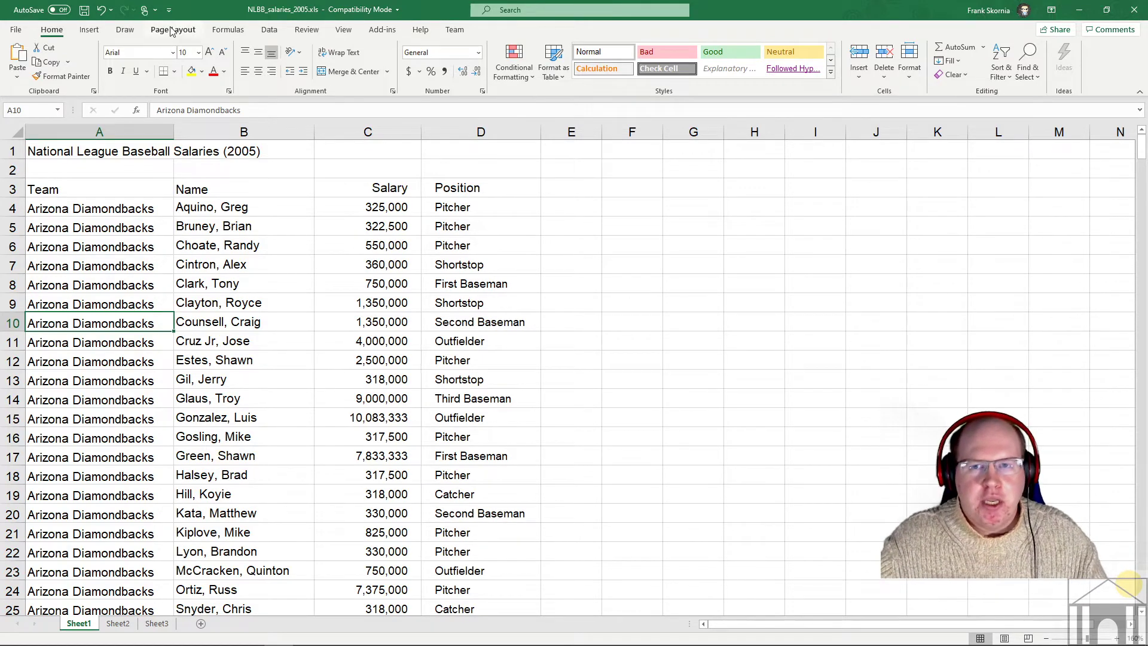
{"action": "left_click", "coordinate": [269, 29]}
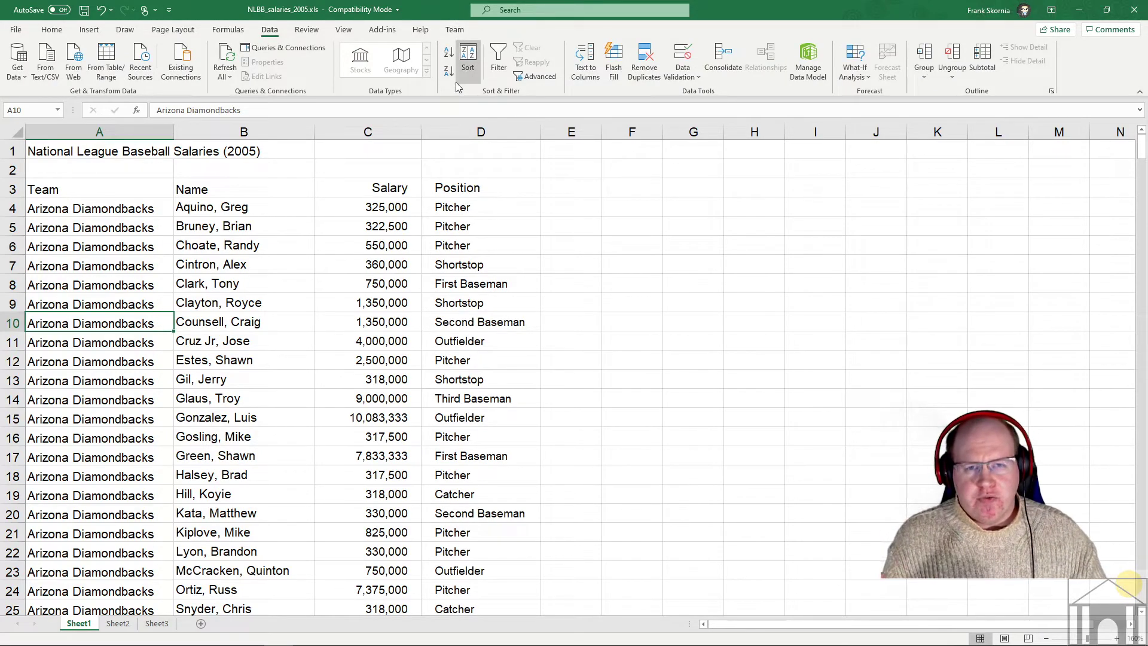
{"action": "left_click", "coordinate": [63, 31]}
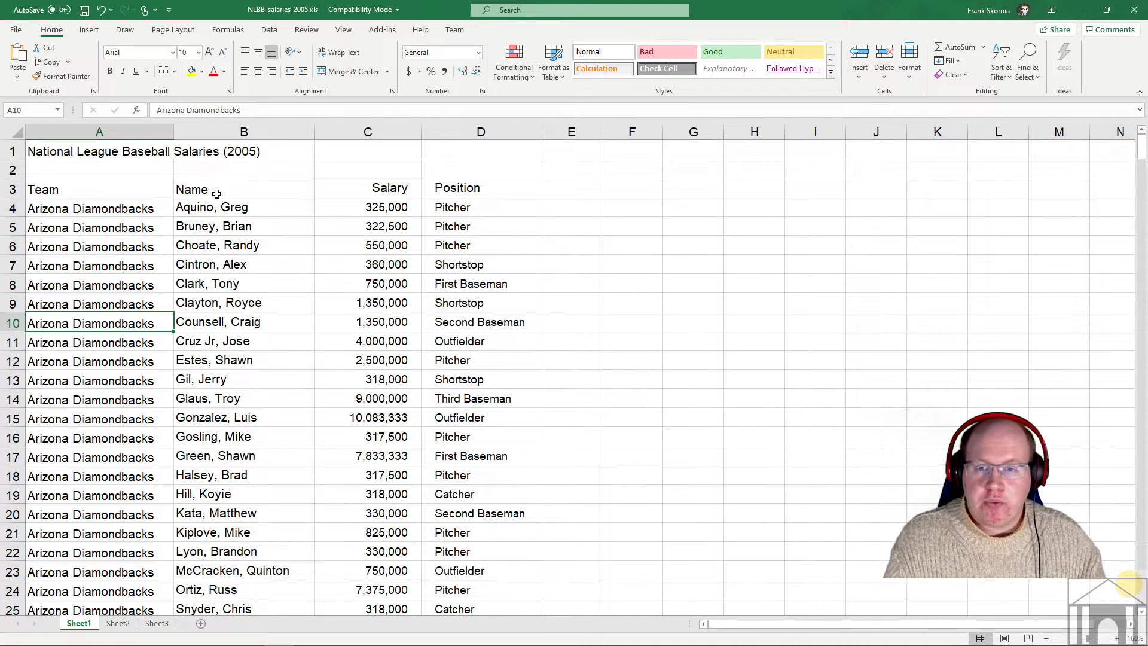
{"action": "left_click", "coordinate": [235, 206]}
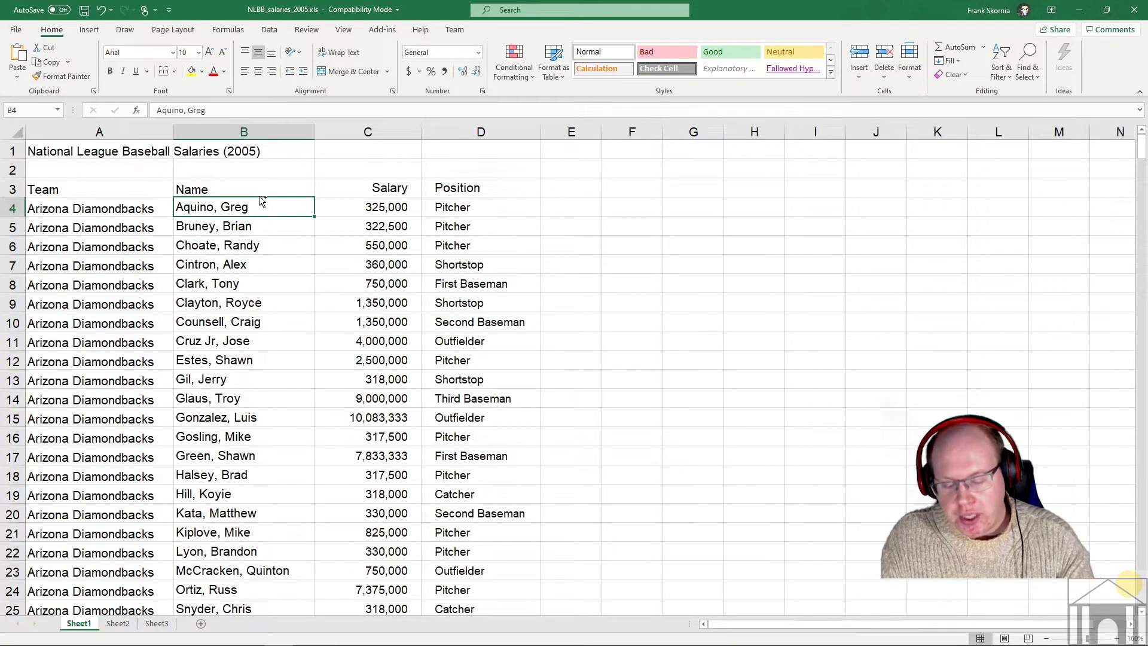
{"action": "key", "text": "ctrl+b"}
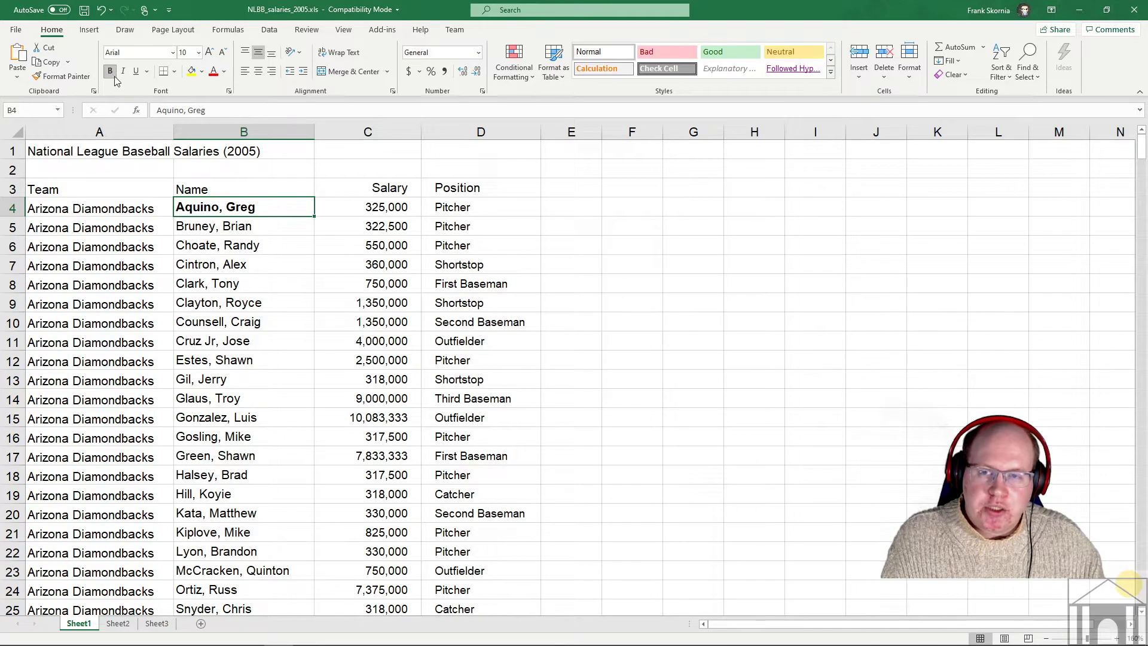
{"action": "left_click", "coordinate": [228, 226]}
{"action": "key", "text": "ctrl+i"}
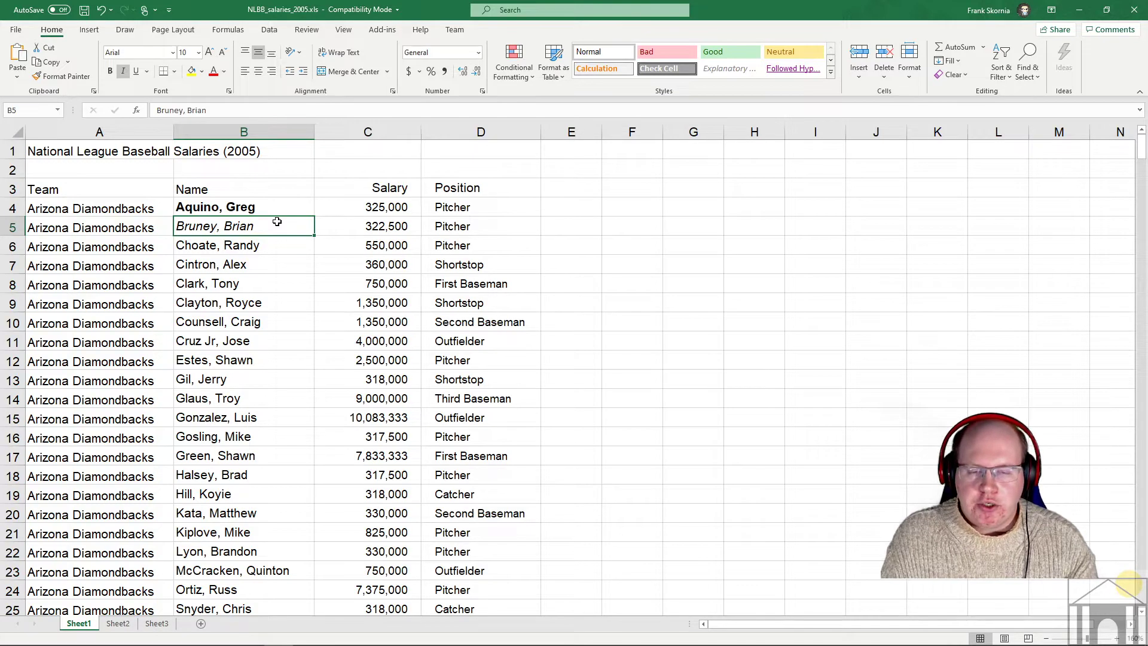
{"action": "key", "text": "ctrl+i"}
{"action": "key", "text": "ctrl+b"}
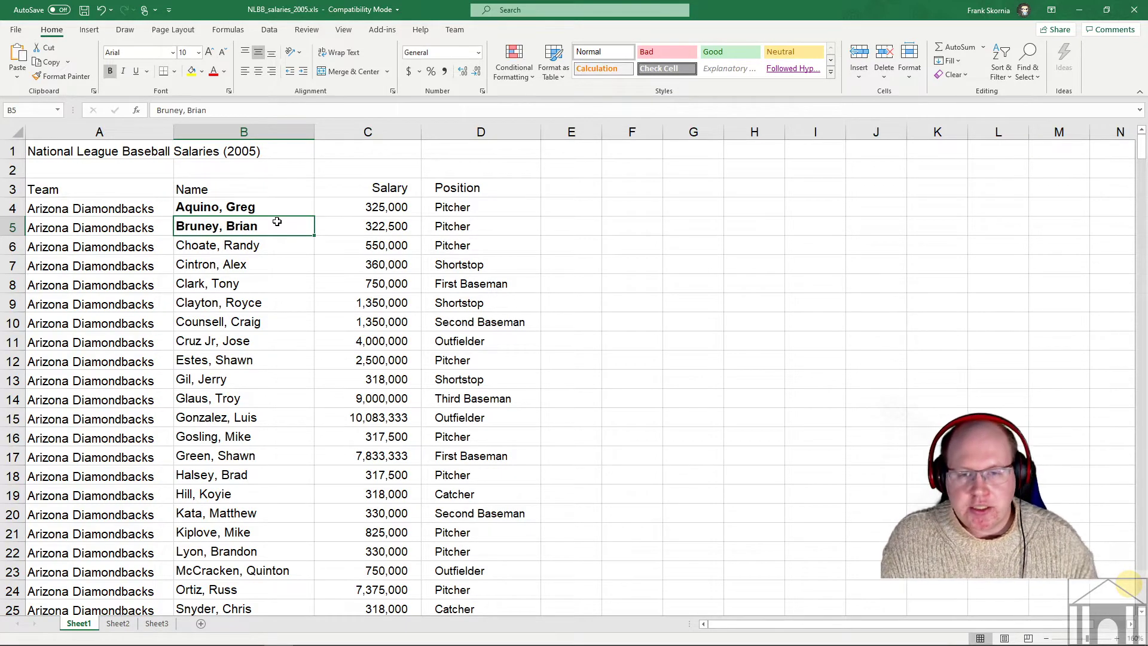
{"action": "key", "text": "ctrl+b"}
{"action": "left_click", "coordinate": [250, 205]}
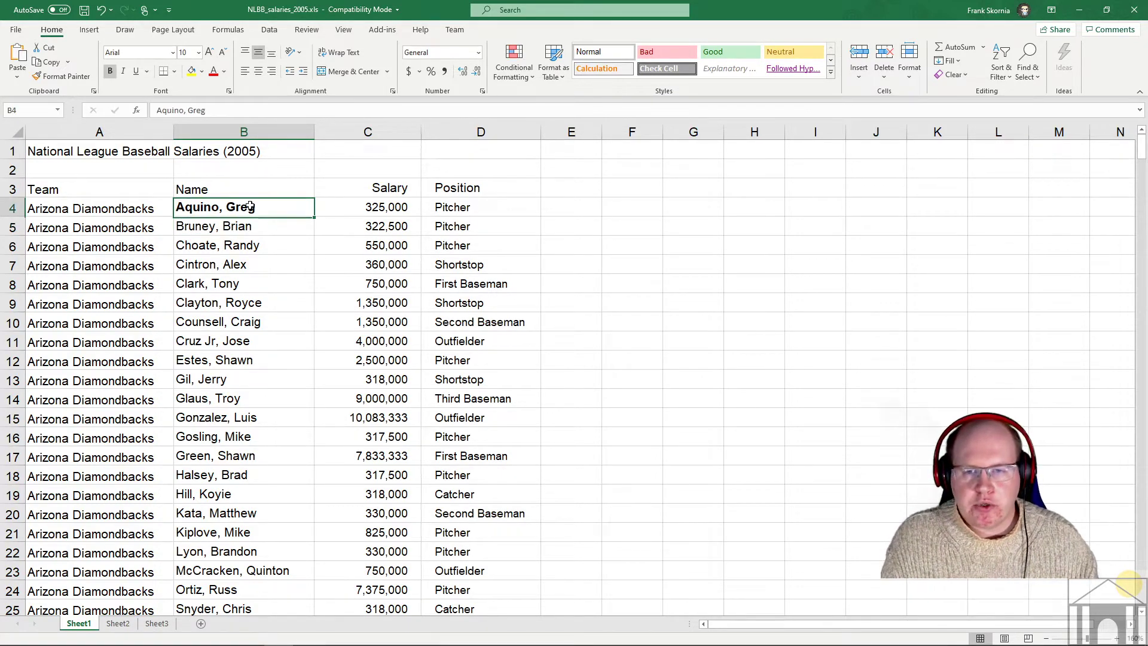
{"action": "key", "text": "ctrl+b"}
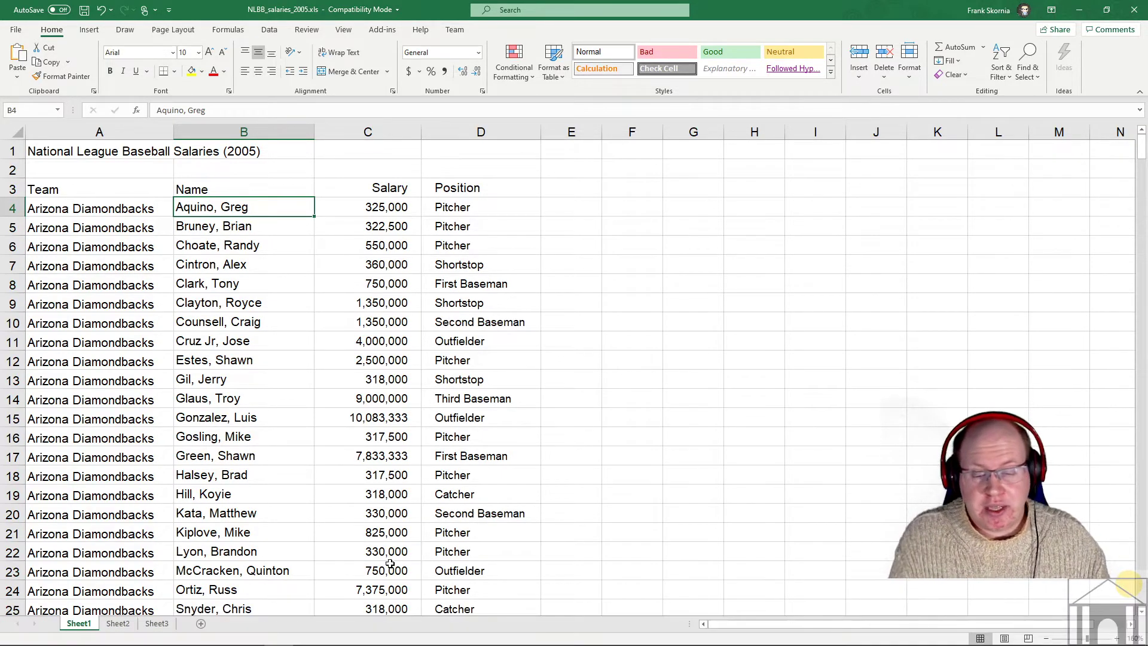
{"action": "mouse_move", "coordinate": [363, 645]}
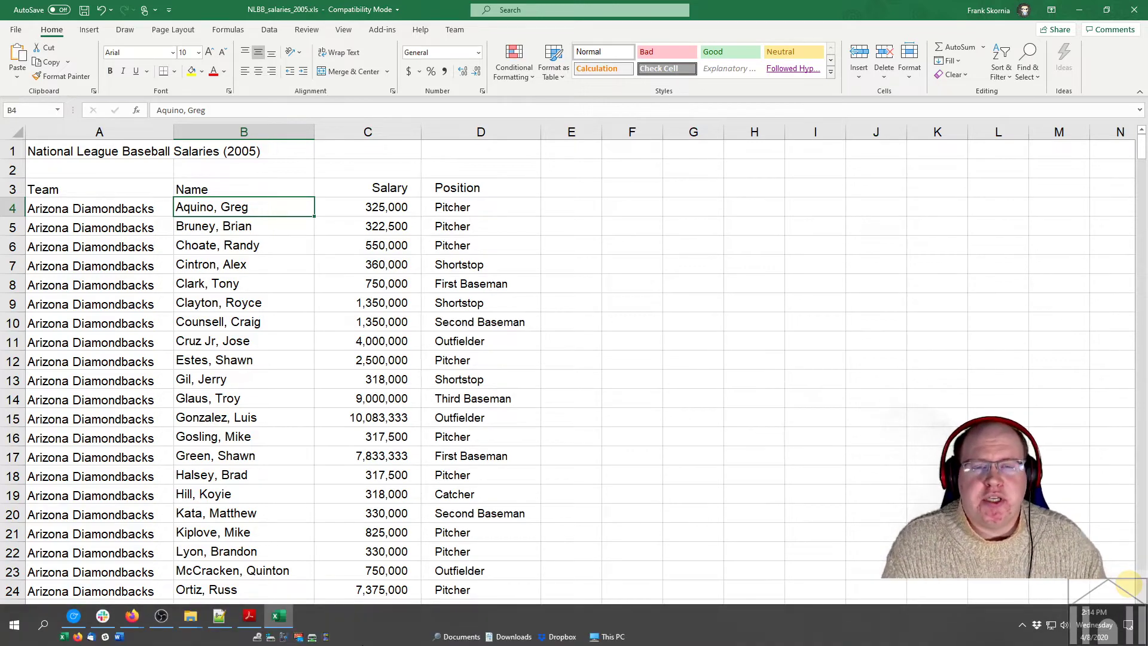
- Switch to the Excel exercises PDF and scroll to page 3's Ctrl key shortcut table
{"action": "left_click", "coordinate": [250, 616]}
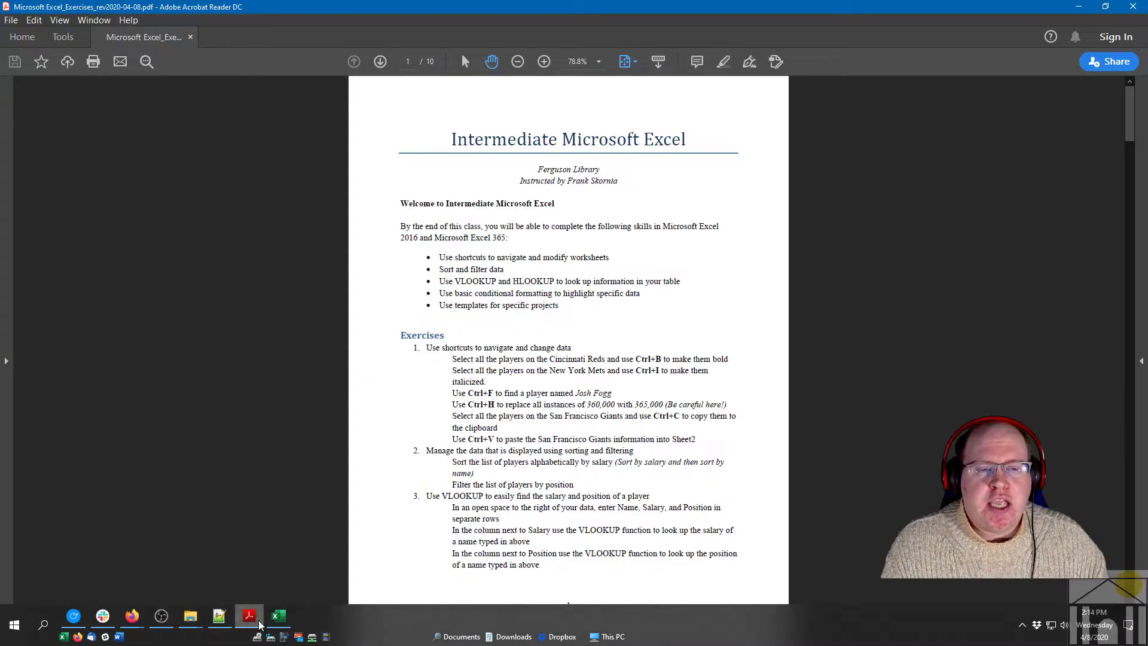
{"action": "scroll", "coordinate": [602, 423], "scroll_direction": "down", "scroll_amount": 3}
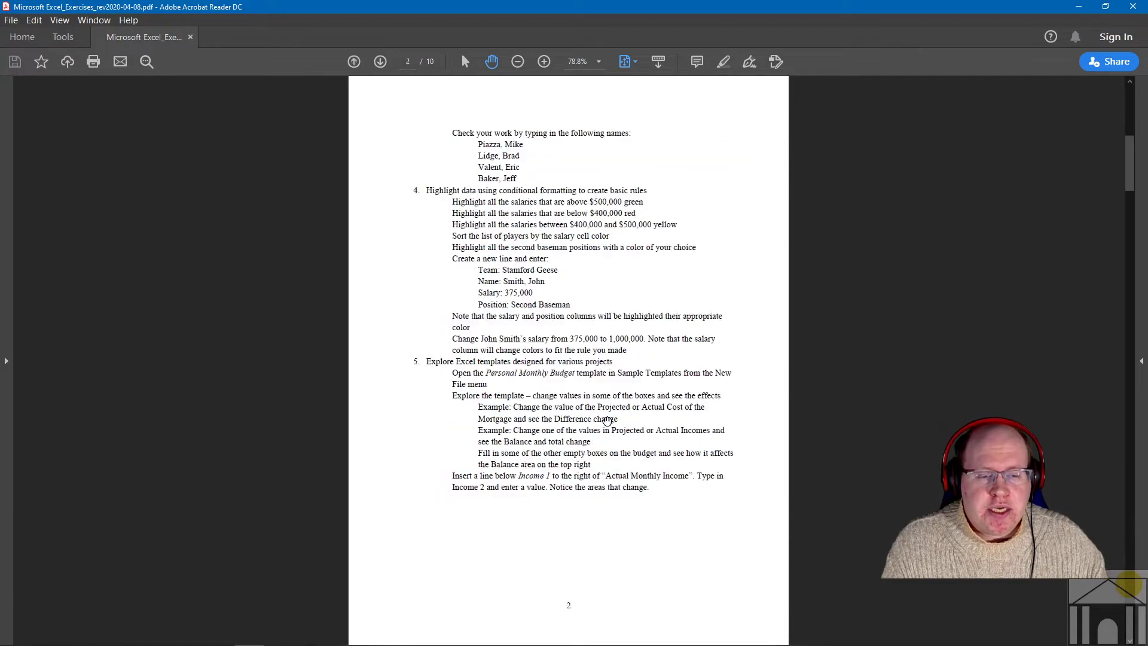
{"action": "scroll", "coordinate": [606, 421], "scroll_direction": "down", "scroll_amount": 3}
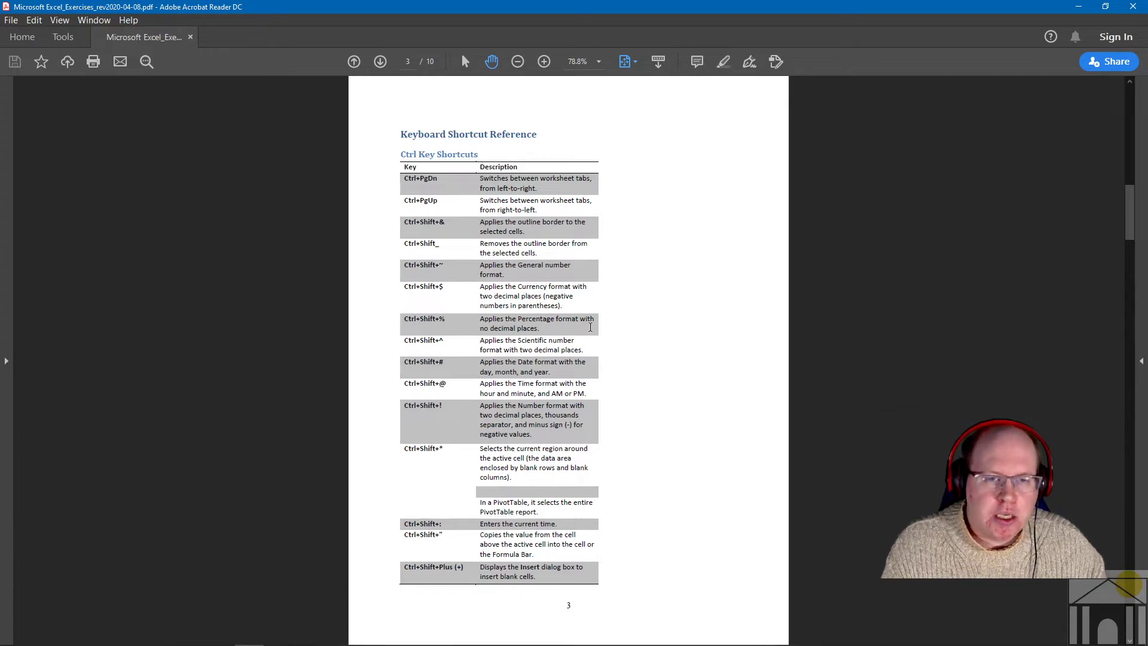
{"action": "scroll", "coordinate": [591, 328], "scroll_direction": "down", "scroll_amount": 6}
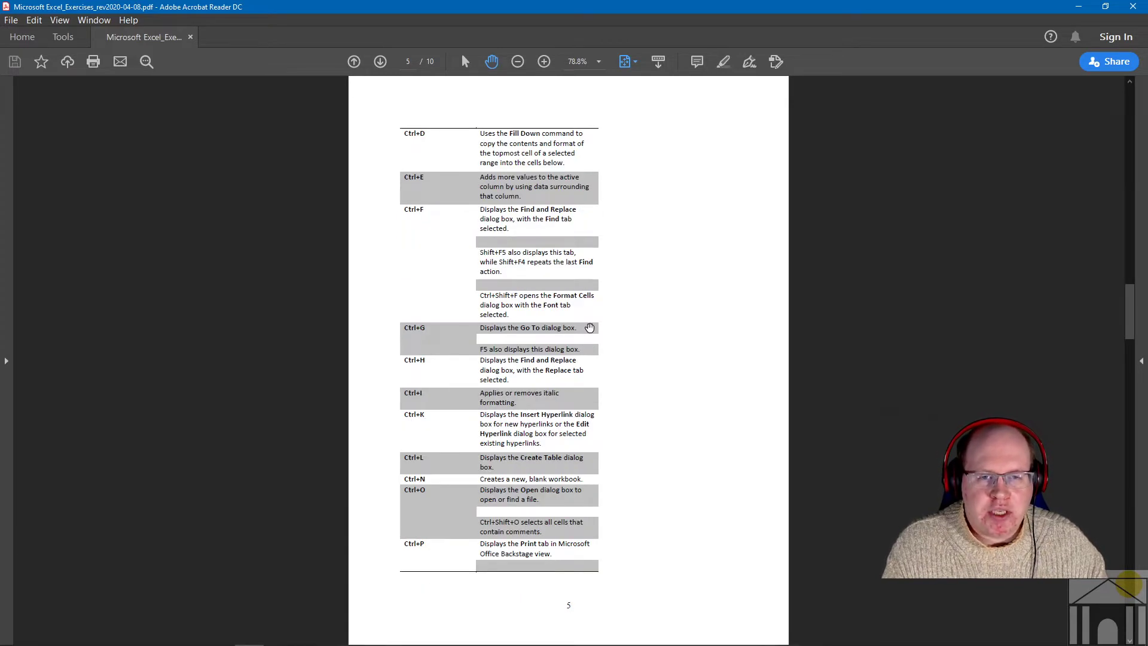
{"action": "scroll", "coordinate": [589, 328], "scroll_direction": "down", "scroll_amount": 6}
{"action": "scroll", "coordinate": [590, 328], "scroll_direction": "down", "scroll_amount": 3}
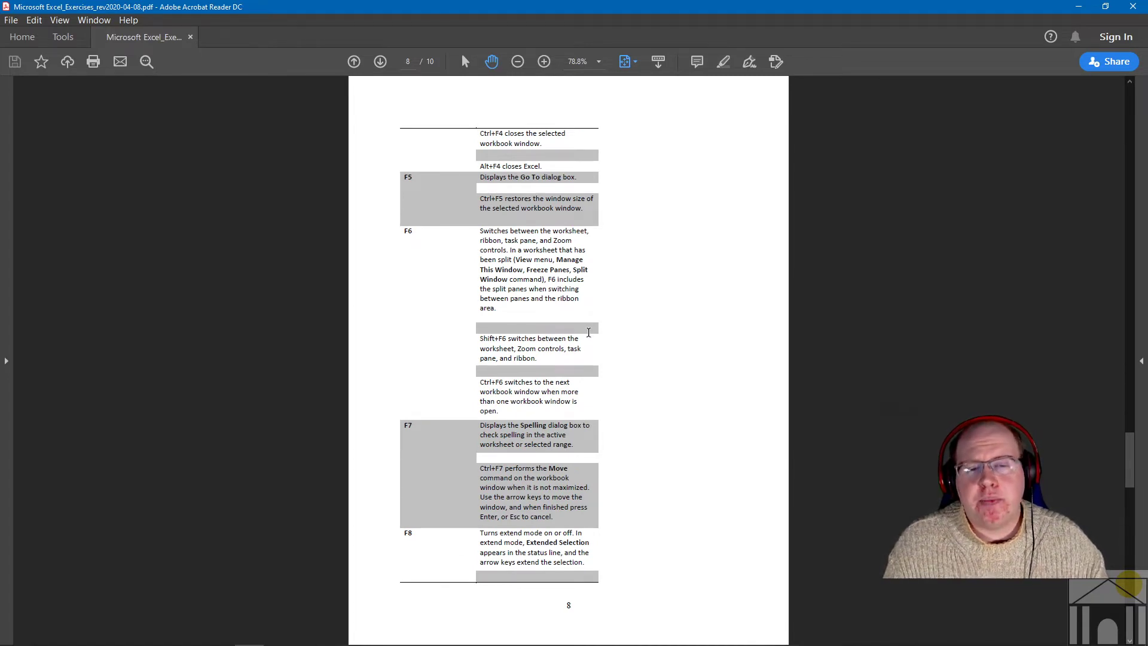
{"action": "scroll", "coordinate": [588, 338], "scroll_direction": "up", "scroll_amount": 20}
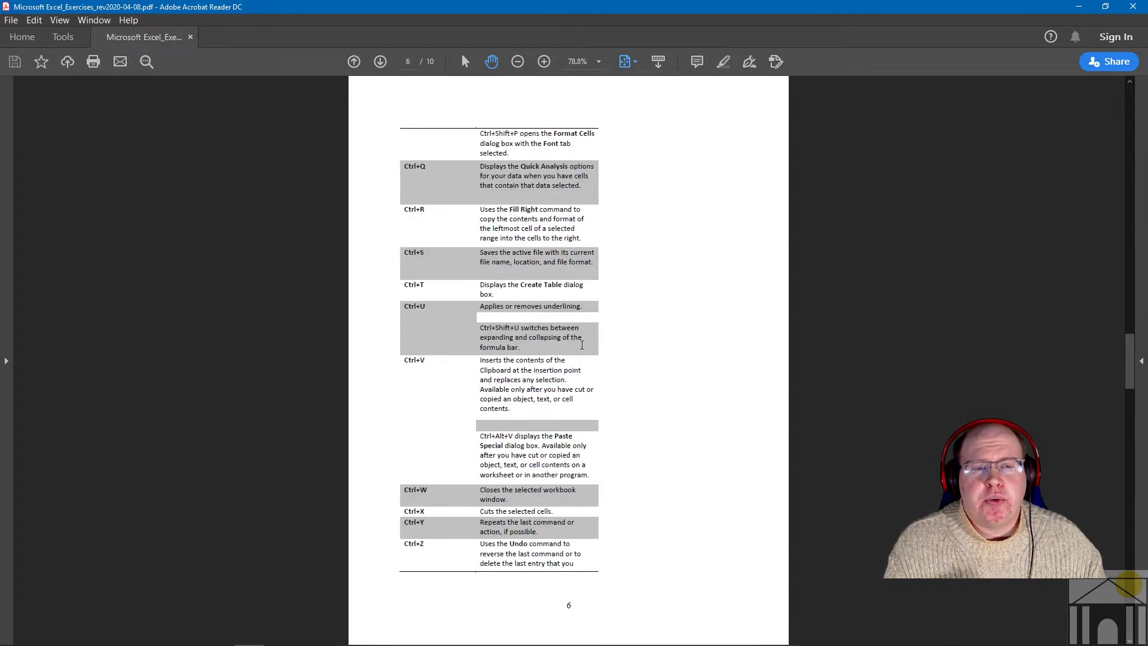
{"action": "scroll", "coordinate": [578, 349], "scroll_direction": "down", "scroll_amount": 6}
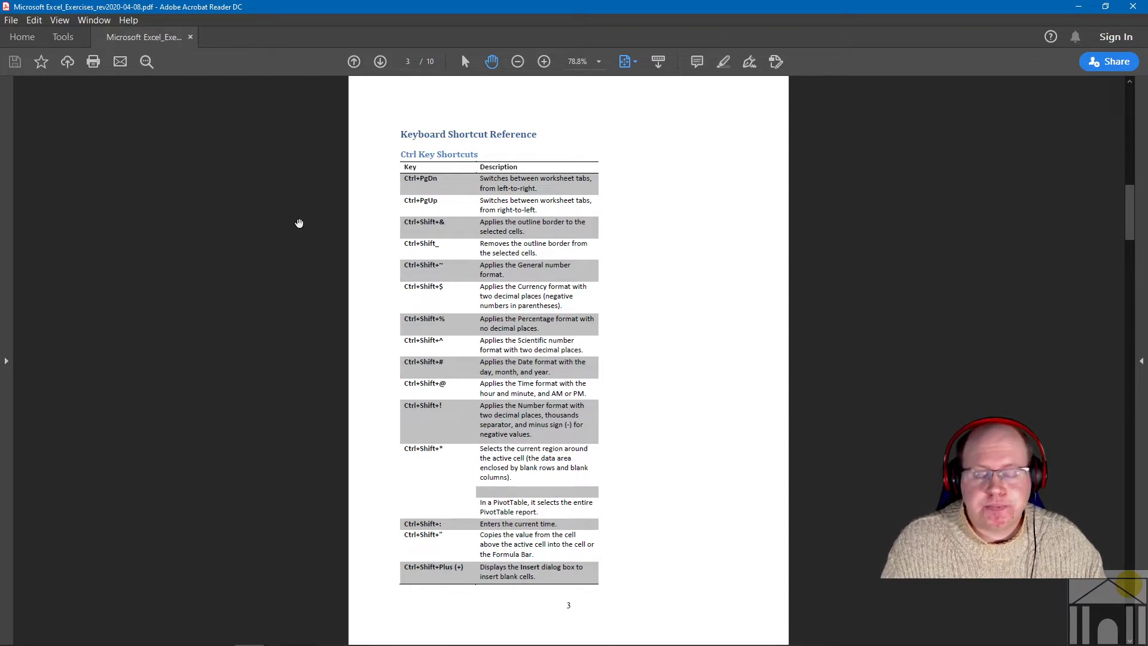
- Return to the salaries workbook and select the whole of row 5
{"action": "mouse_move", "coordinate": [172, 629]}
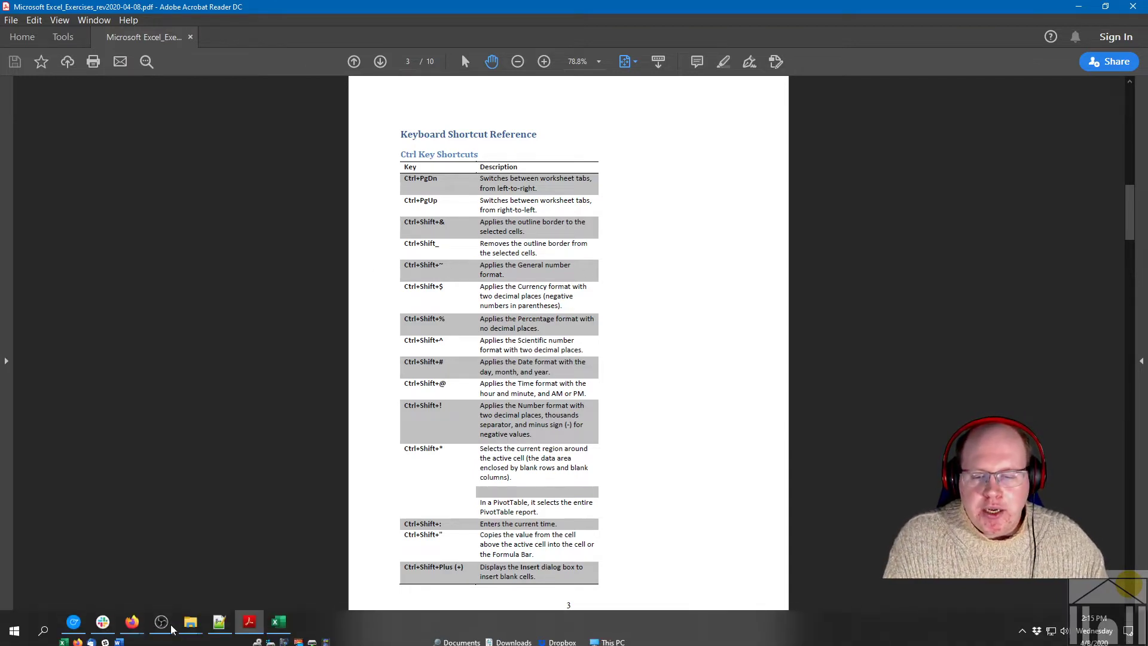
{"action": "left_click", "coordinate": [274, 619]}
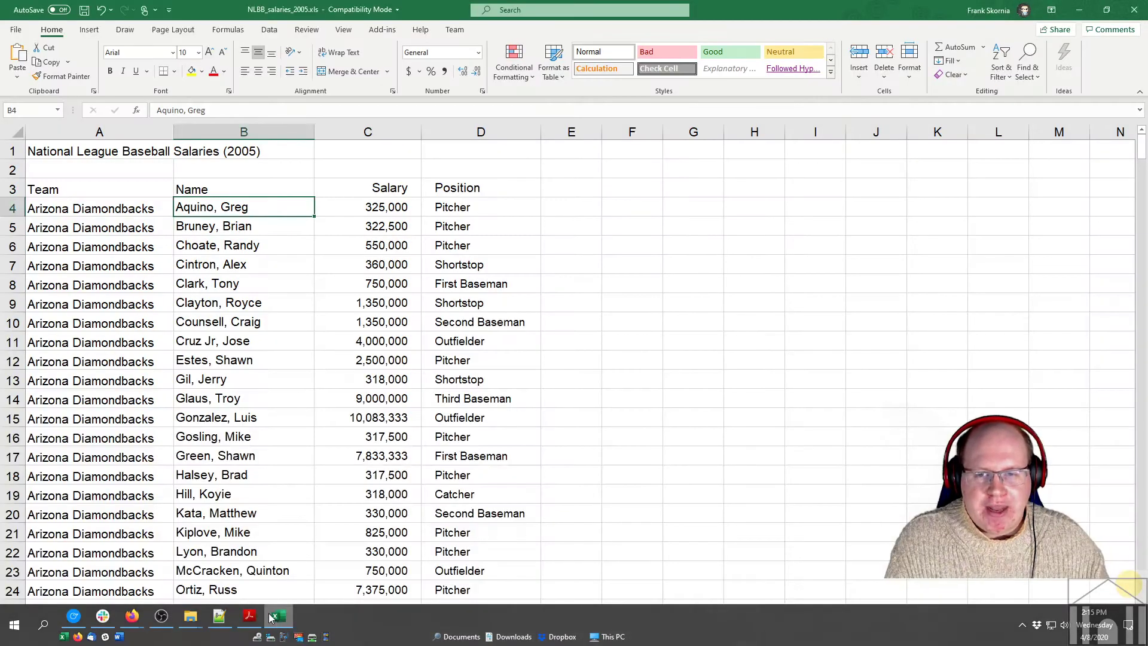
{"action": "mouse_move", "coordinate": [256, 617]}
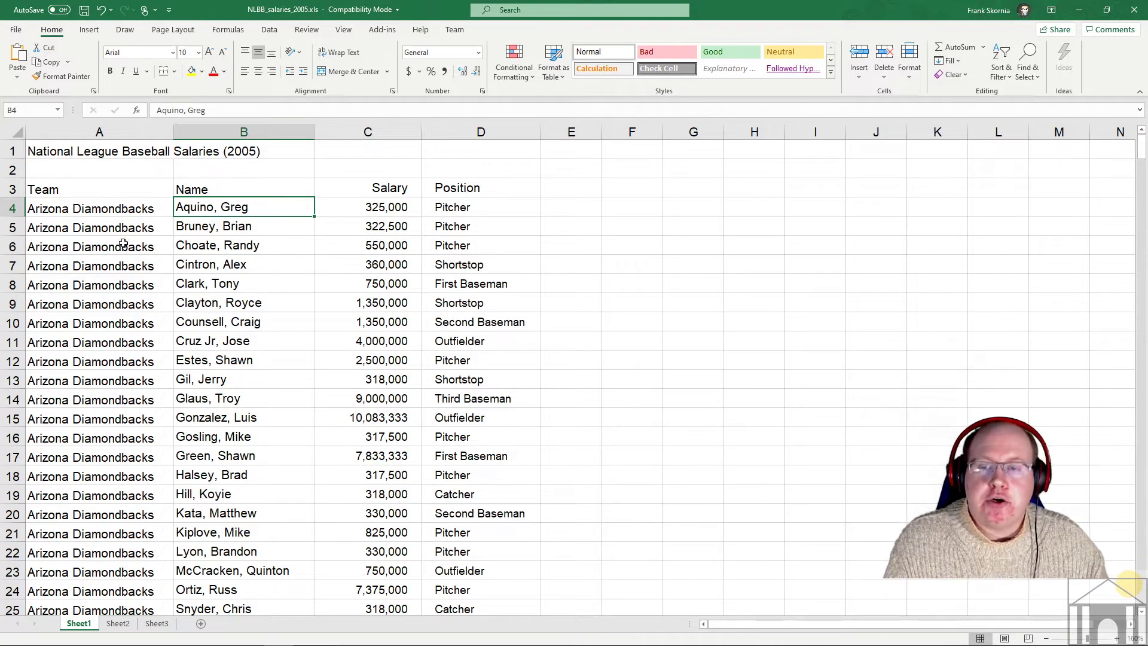
{"action": "left_click", "coordinate": [12, 226]}
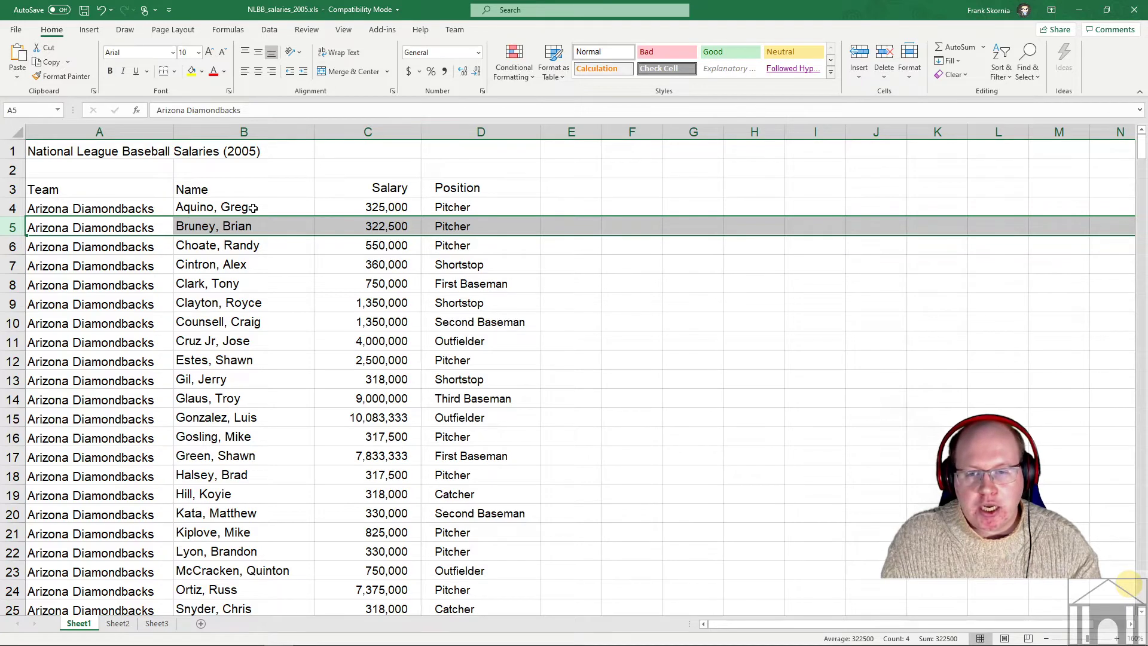
- Insert several blank rows above row 5 with Ctrl+Plus
{"action": "key", "text": "ctrl+plus"}
{"action": "key", "text": "ctrl+plus"}
{"action": "key", "text": "ctrl+plus"}
{"action": "key", "text": "ctrl+plus"}
{"action": "key", "text": "ctrl+plus"}
{"action": "key", "text": "ctrl+plus"}
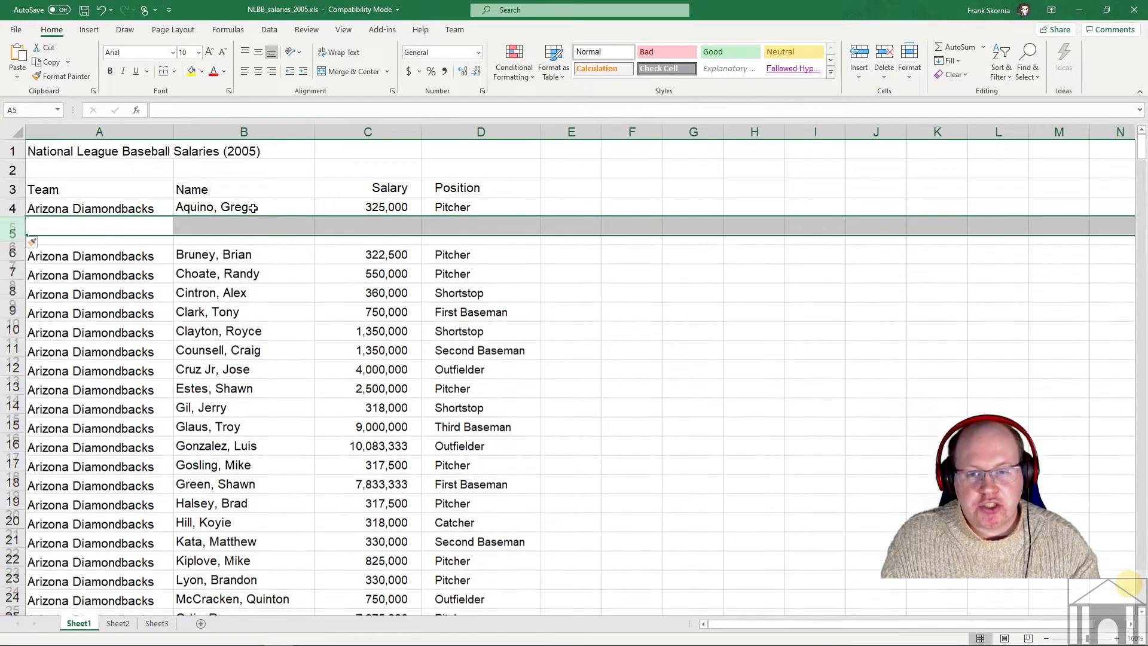
{"action": "key", "text": "ctrl+plus"}
{"action": "key", "text": "ctrl+plus"}
{"action": "key", "text": "ctrl+plus"}
{"action": "key", "text": "ctrl+plus"}
{"action": "key", "text": "ctrl+plus"}
{"action": "key", "text": "ctrl+plus"}
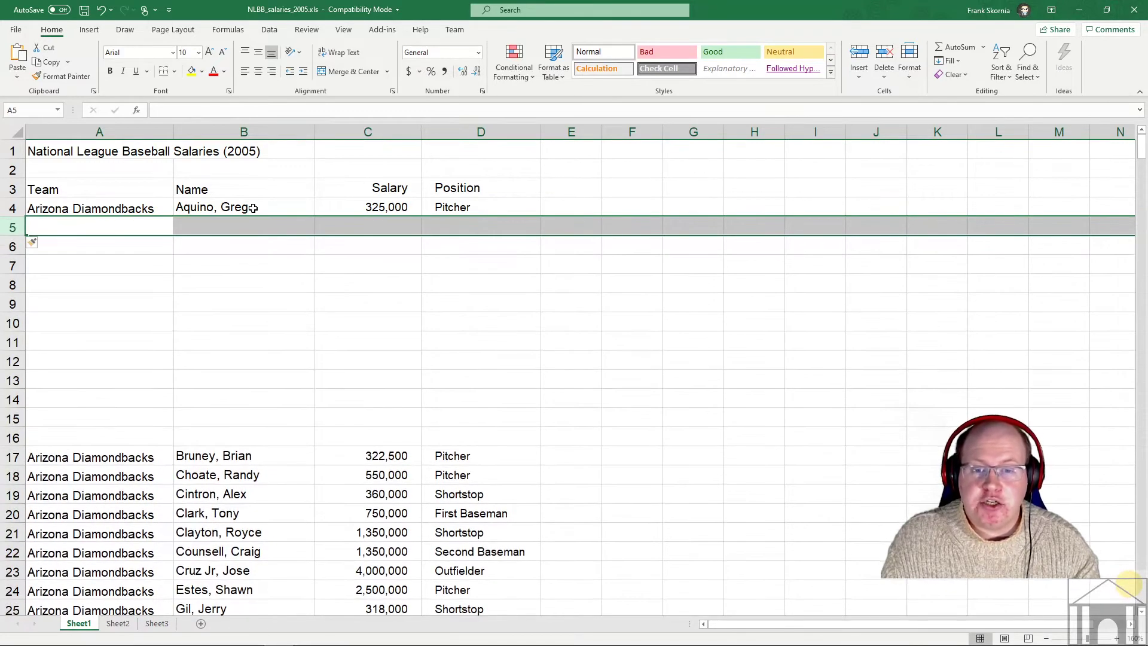
{"action": "key", "text": "ctrl+plus"}
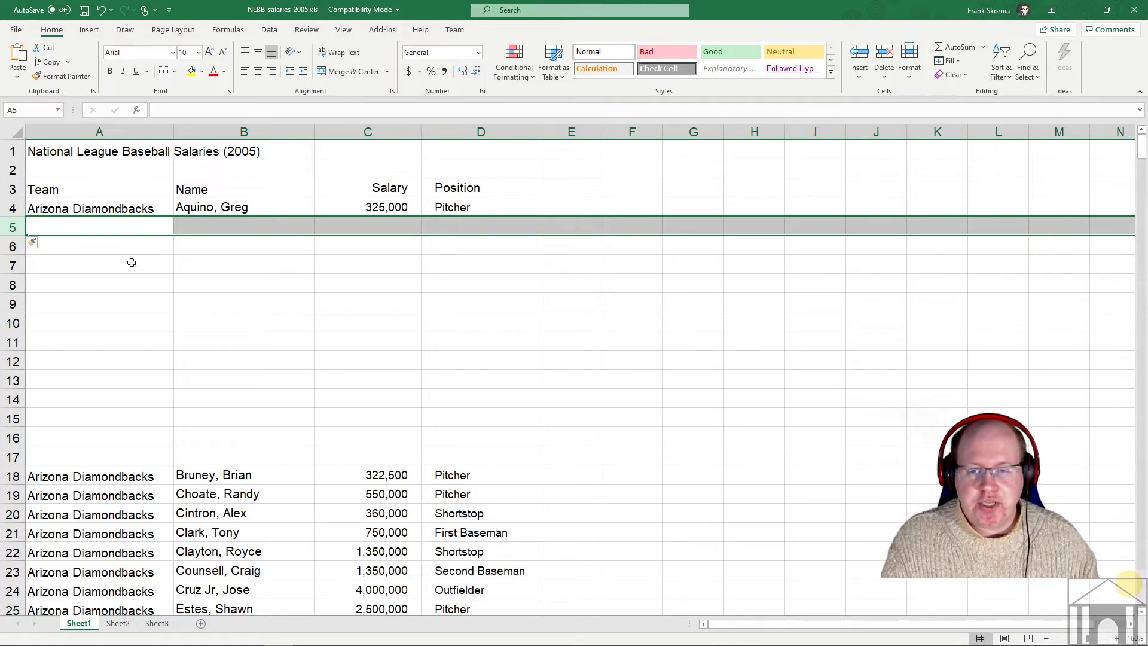
- Delete the surplus empty rows 13–17 and select the blank cells below Aquino
{"action": "left_click_drag", "start_coordinate": [13, 380], "coordinate": [14, 458]}
{"action": "right_click", "coordinate": [14, 438]}
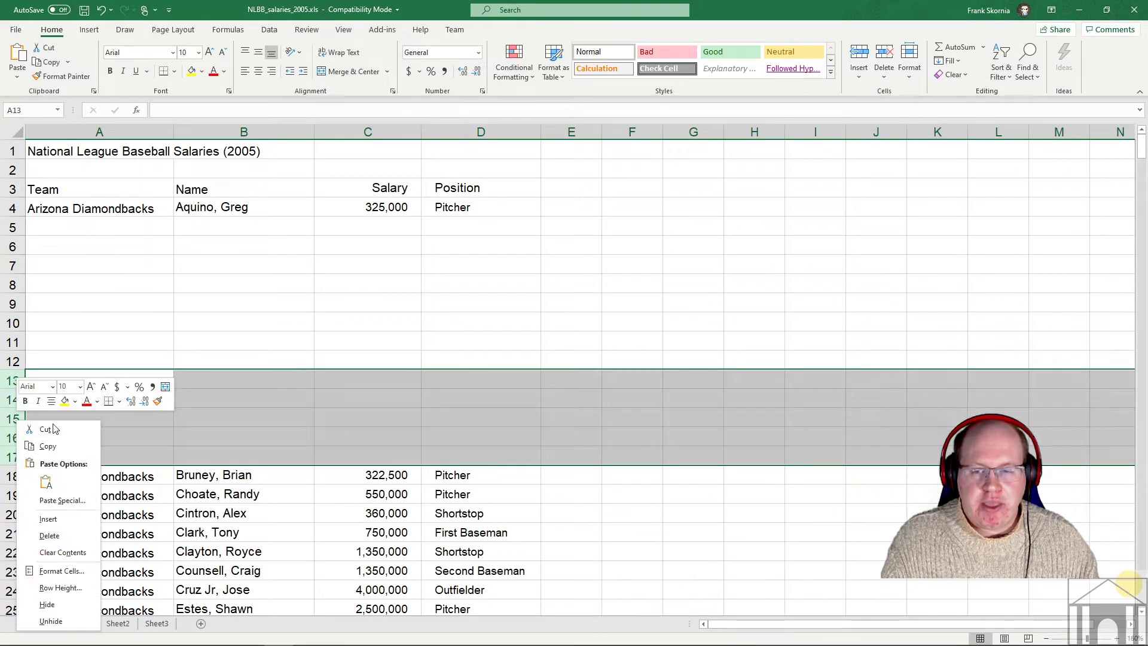
{"action": "left_click", "coordinate": [67, 533]}
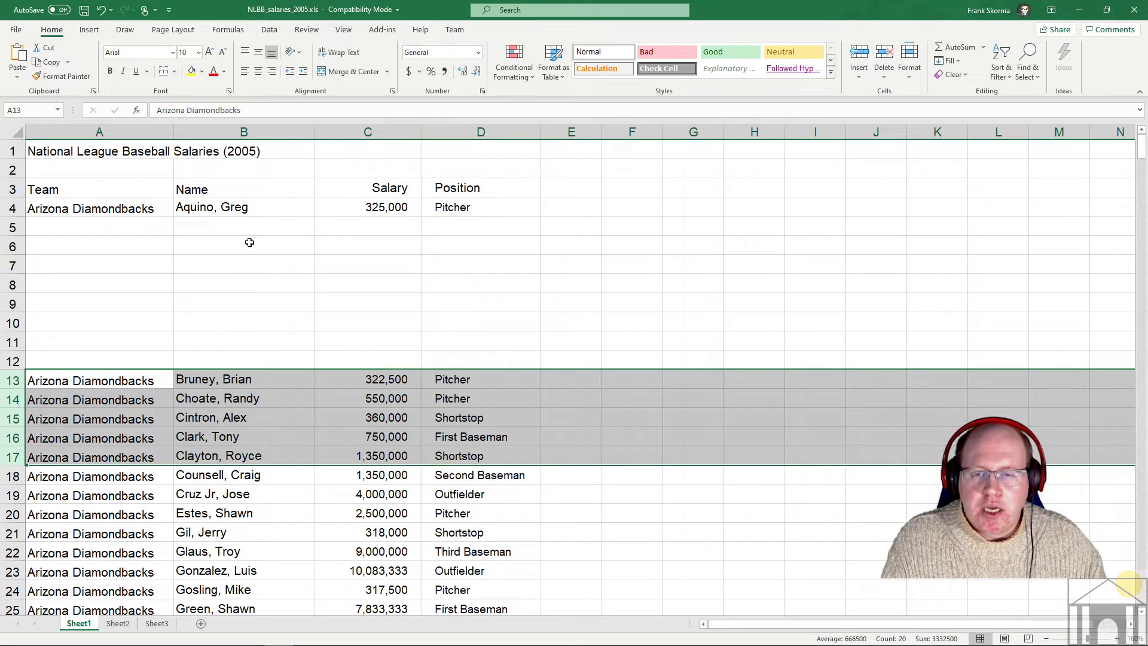
{"action": "left_click_drag", "start_coordinate": [248, 230], "coordinate": [243, 361]}
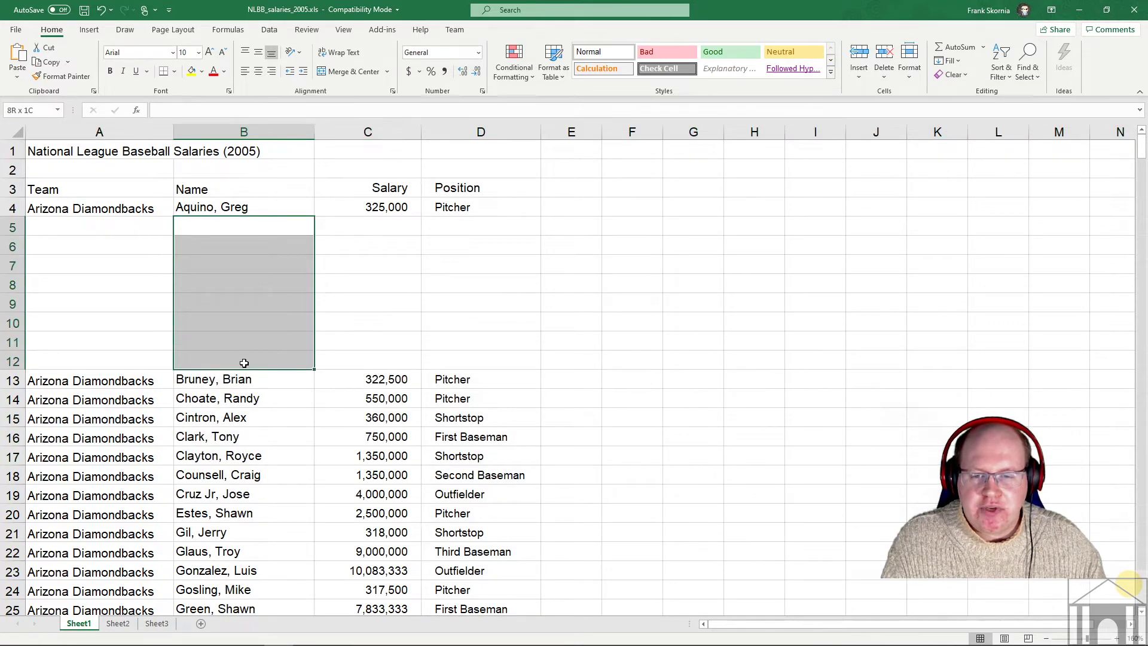
- Insert one more blank row at row 7 and select the empty column B cells
{"action": "left_click", "coordinate": [147, 303]}
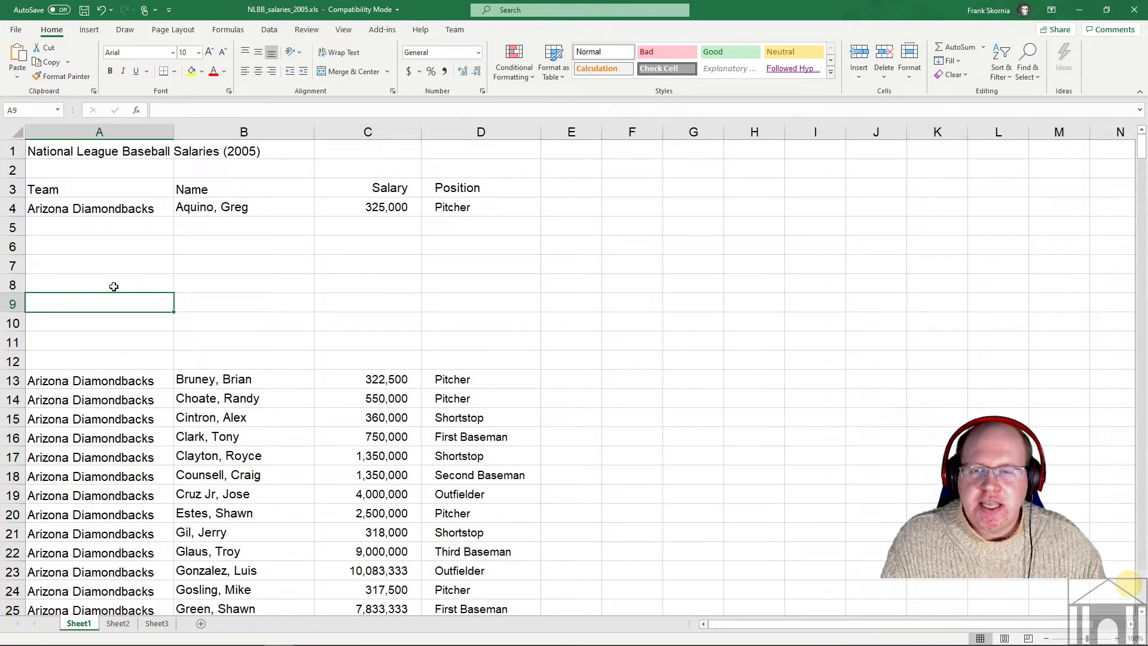
{"action": "right_click", "coordinate": [12, 265]}
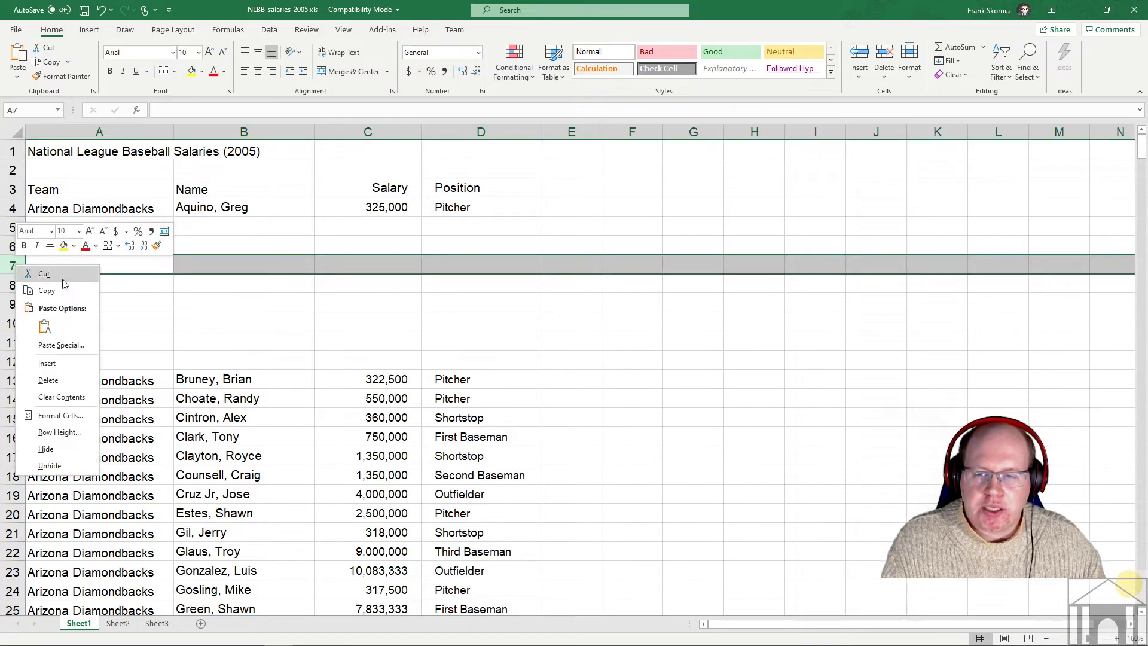
{"action": "left_click", "coordinate": [75, 358]}
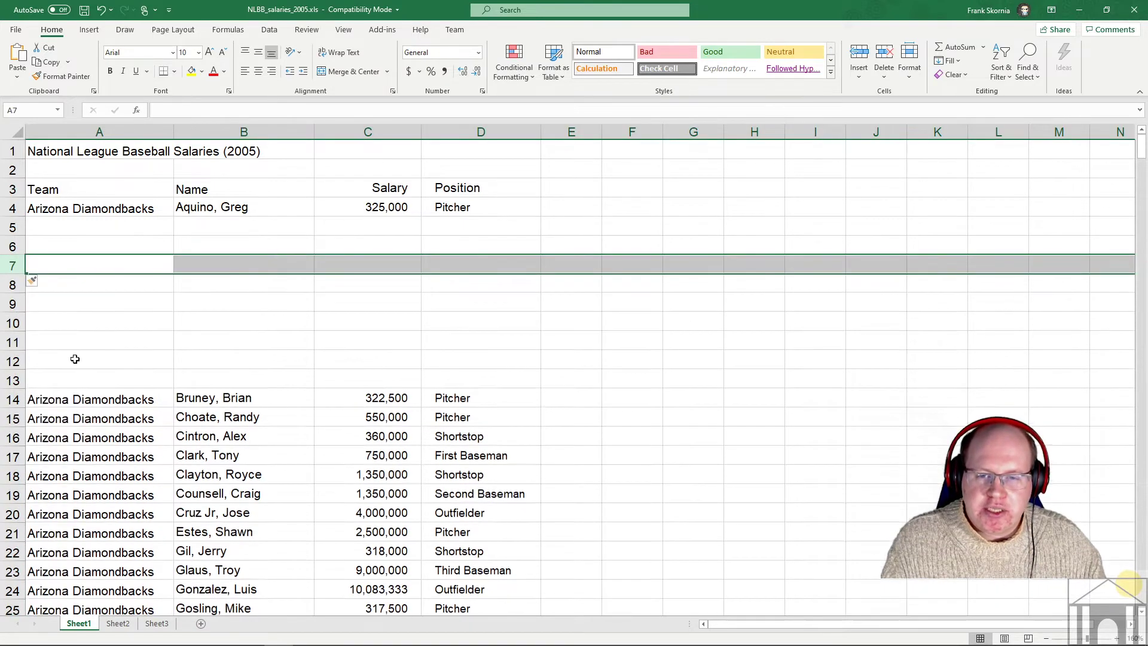
{"action": "right_click", "coordinate": [11, 262]}
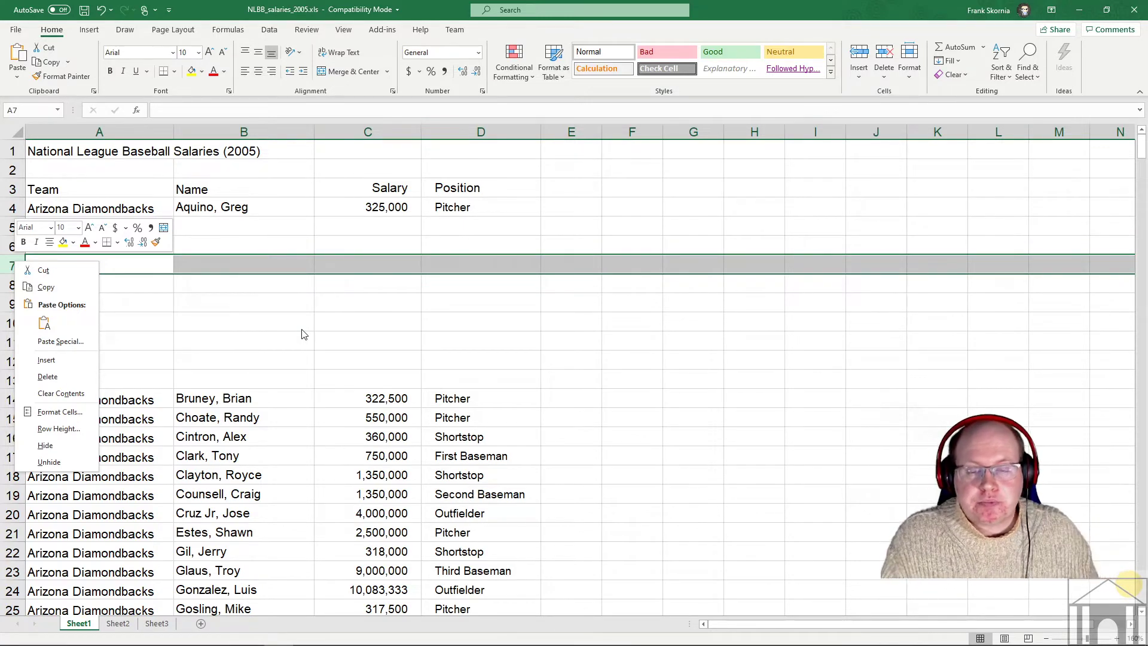
{"action": "left_click", "coordinate": [268, 233]}
{"action": "left_click_drag", "start_coordinate": [267, 228], "coordinate": [249, 383]}
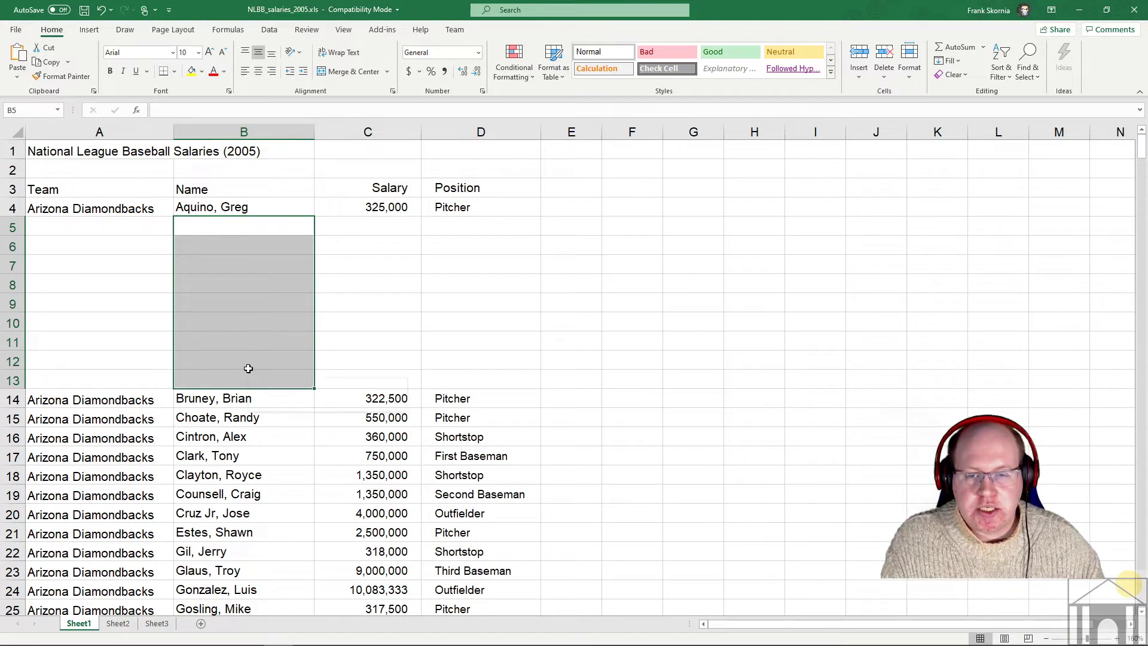
- Select the empty rows 5 through 13 and delete them
{"action": "right_click", "coordinate": [248, 369]}
{"action": "left_click", "coordinate": [14, 233]}
{"action": "left_click_drag", "start_coordinate": [15, 227], "coordinate": [16, 381]}
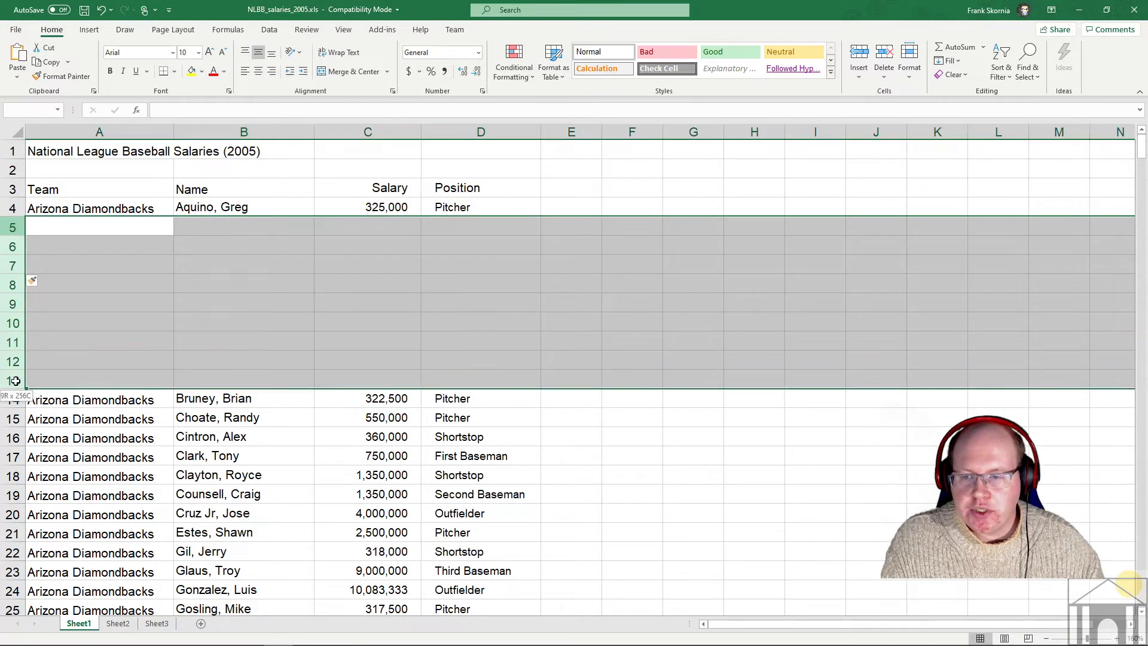
{"action": "right_click", "coordinate": [16, 381]}
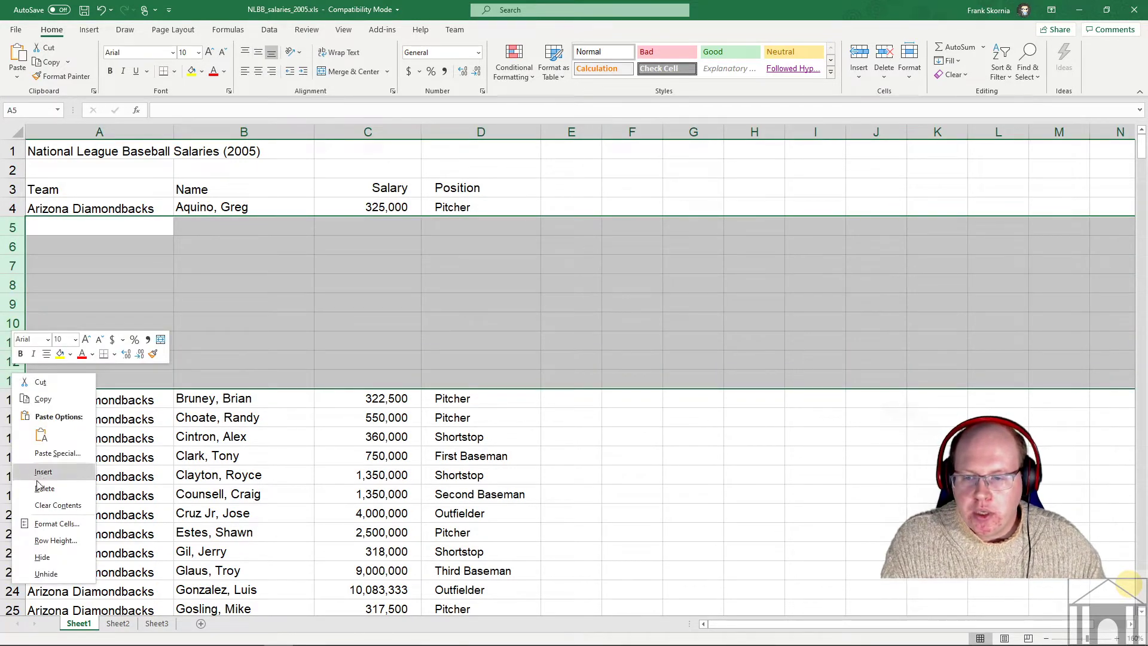
{"action": "left_click", "coordinate": [43, 488]}
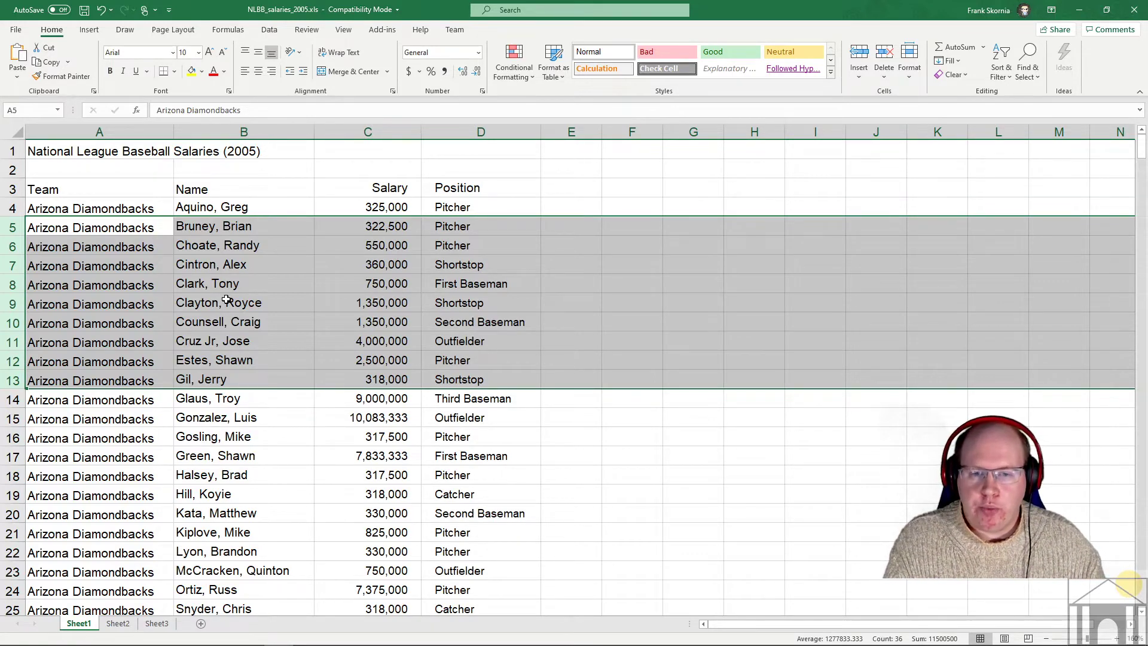
- Deselect the rows and scroll down to the Cincinnati Reds rows starting at row 84
{"action": "left_click", "coordinate": [654, 287]}
{"action": "scroll", "coordinate": [525, 284], "scroll_direction": "down", "scroll_amount": 7}
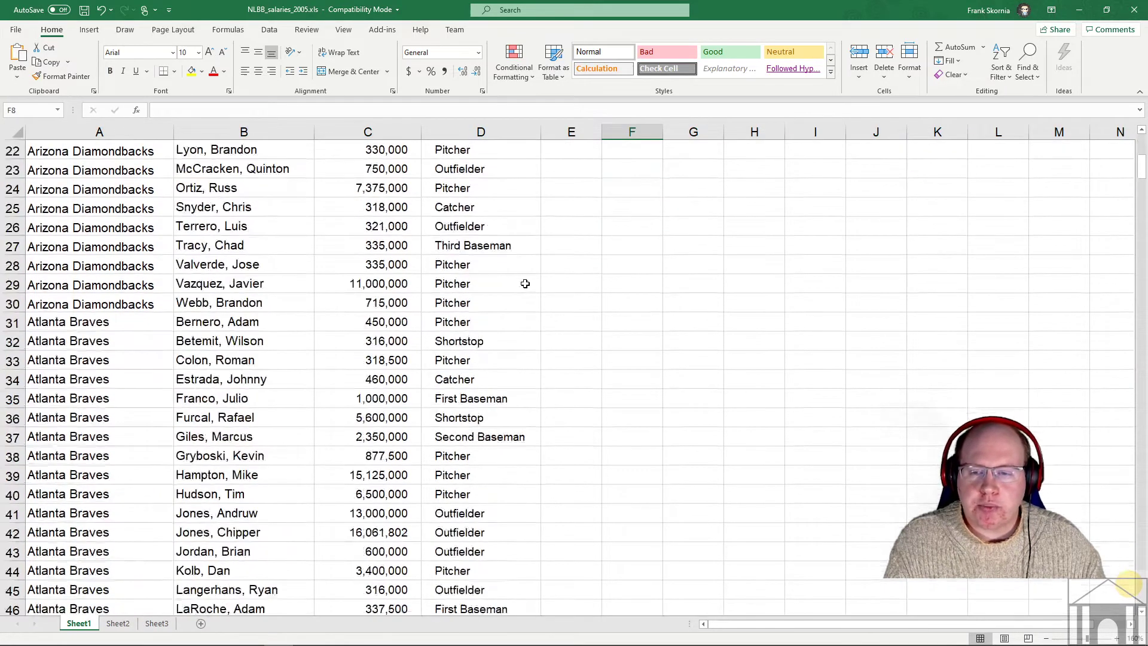
{"action": "scroll", "coordinate": [525, 284], "scroll_direction": "down", "scroll_amount": 11}
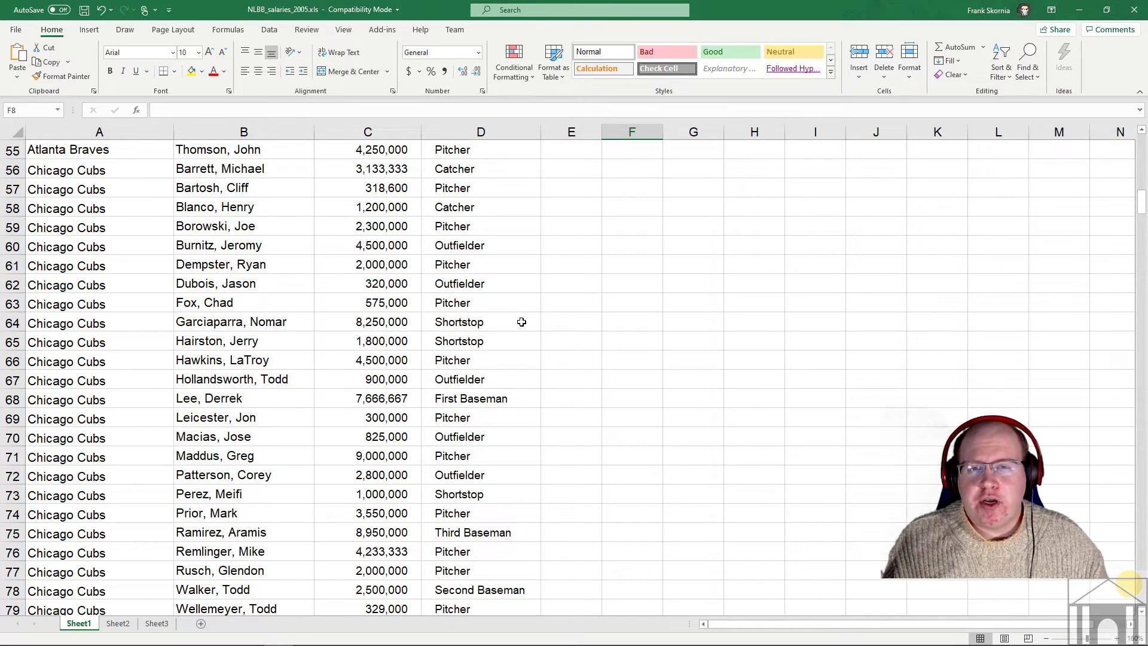
{"action": "scroll", "coordinate": [541, 321], "scroll_direction": "down", "scroll_amount": 17}
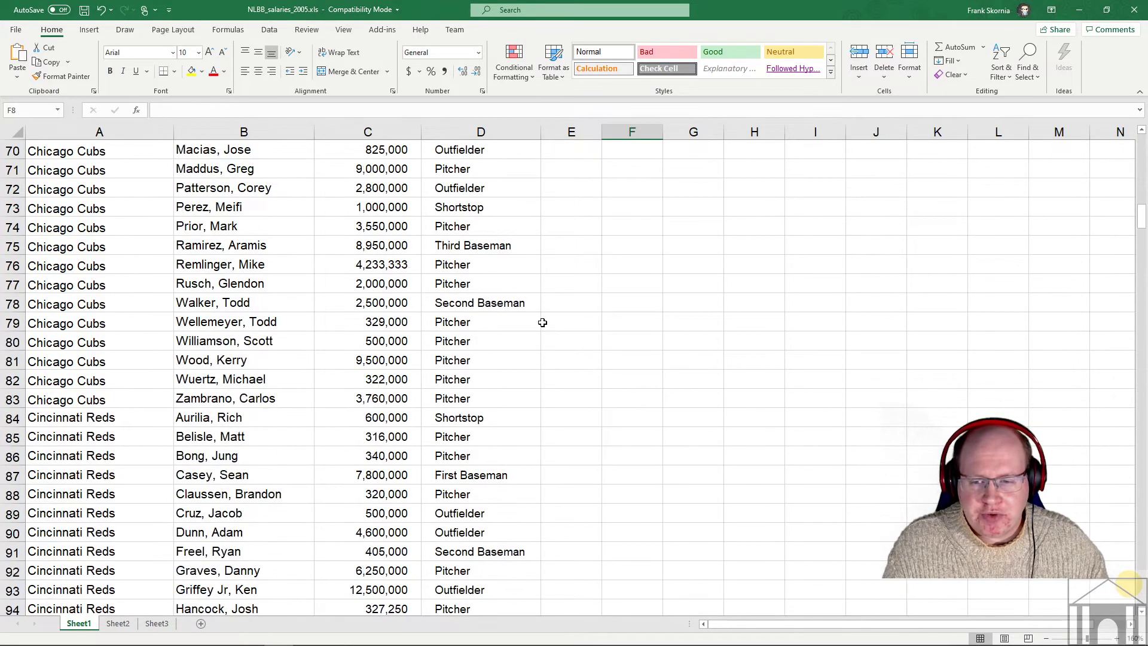
{"action": "scroll", "coordinate": [542, 323], "scroll_direction": "up", "scroll_amount": 5}
{"action": "scroll", "coordinate": [543, 323], "scroll_direction": "up", "scroll_amount": 2}
{"action": "scroll", "coordinate": [542, 321], "scroll_direction": "down", "scroll_amount": 2}
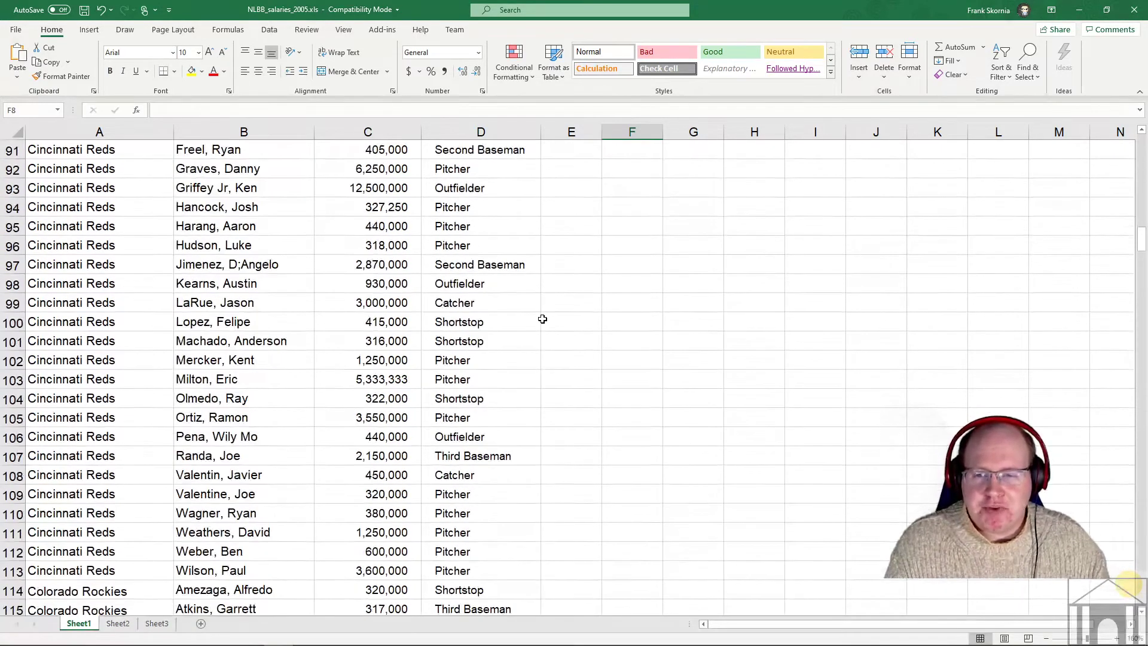
{"action": "scroll", "coordinate": [542, 319], "scroll_direction": "up", "scroll_amount": 6}
{"action": "scroll", "coordinate": [542, 319], "scroll_direction": "up", "scroll_amount": 5}
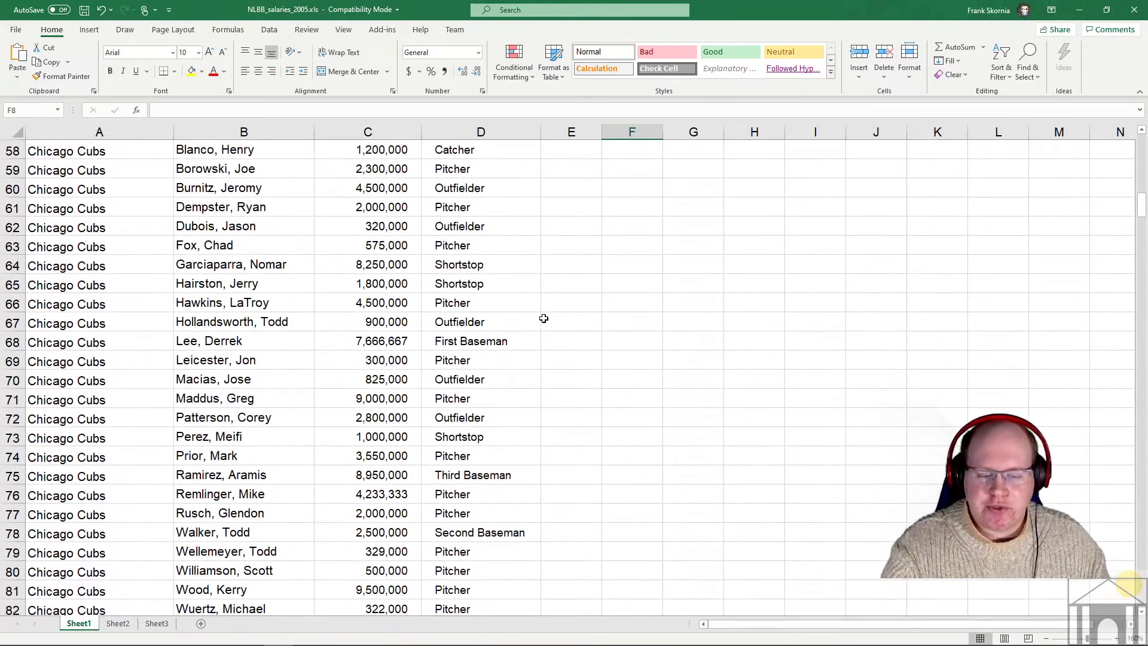
{"action": "scroll", "coordinate": [544, 318], "scroll_direction": "up", "scroll_amount": 1}
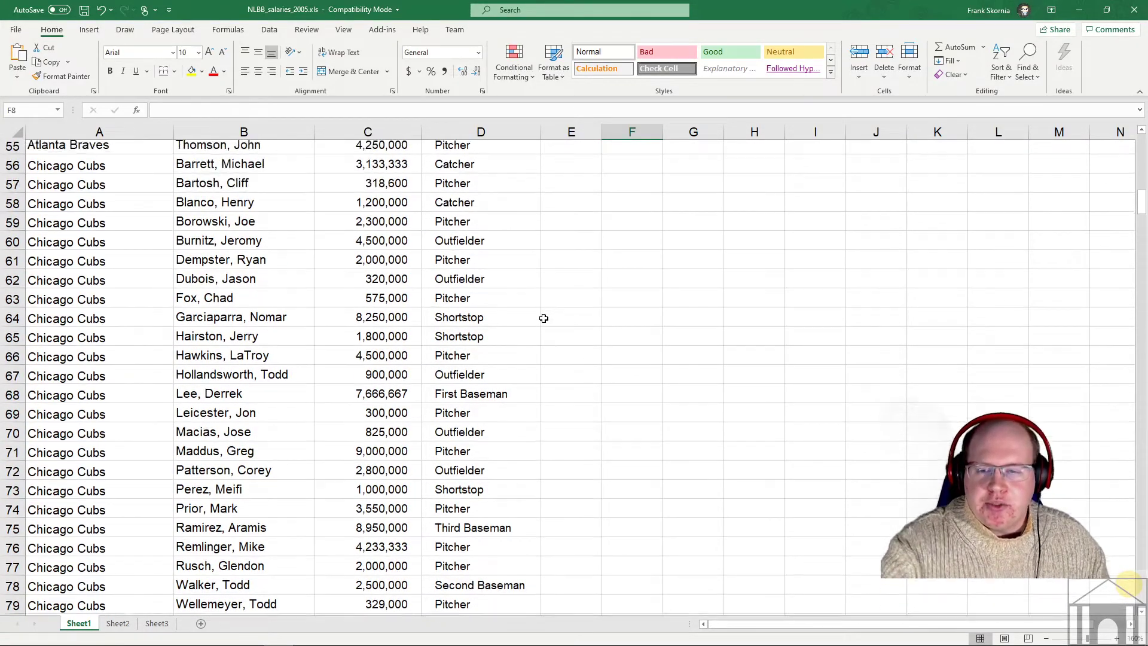
{"action": "scroll", "coordinate": [543, 318], "scroll_direction": "down", "scroll_amount": 8}
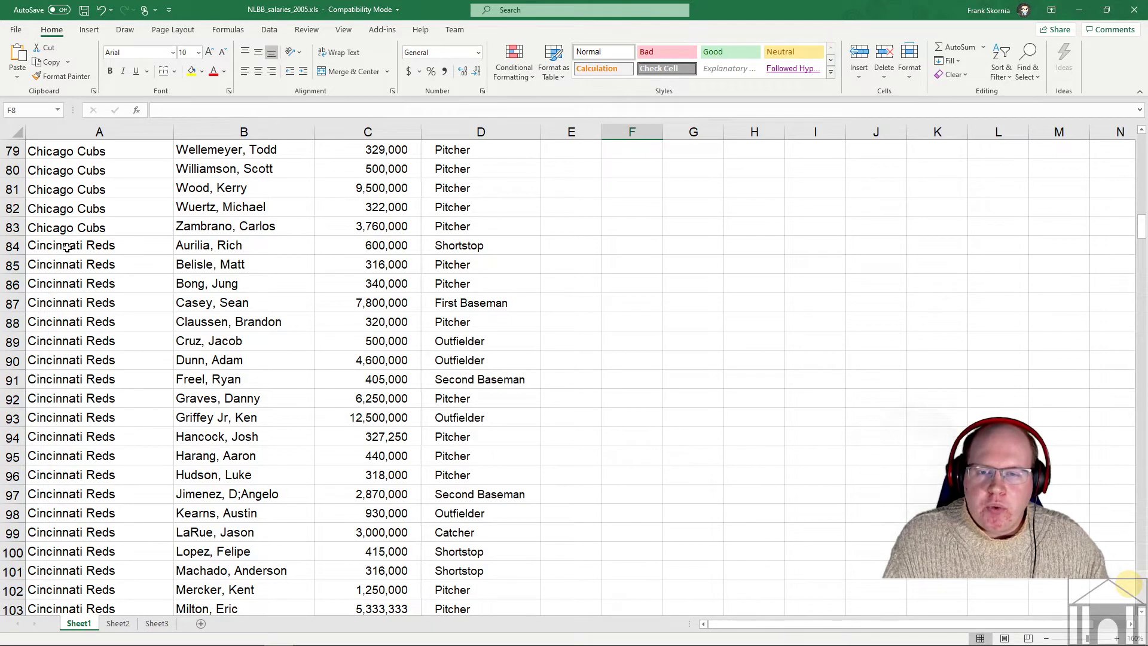
{"action": "left_click_drag", "start_coordinate": [67, 247], "coordinate": [461, 320]}
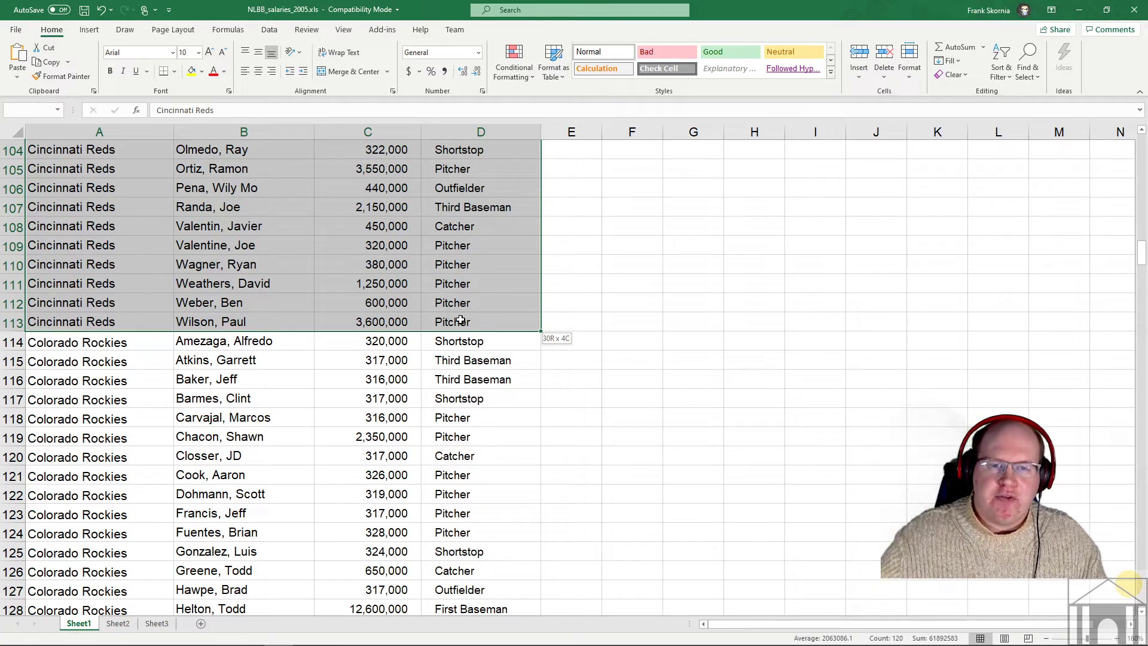
{"action": "left_click_drag", "start_coordinate": [460, 321], "coordinate": [460, 321]}
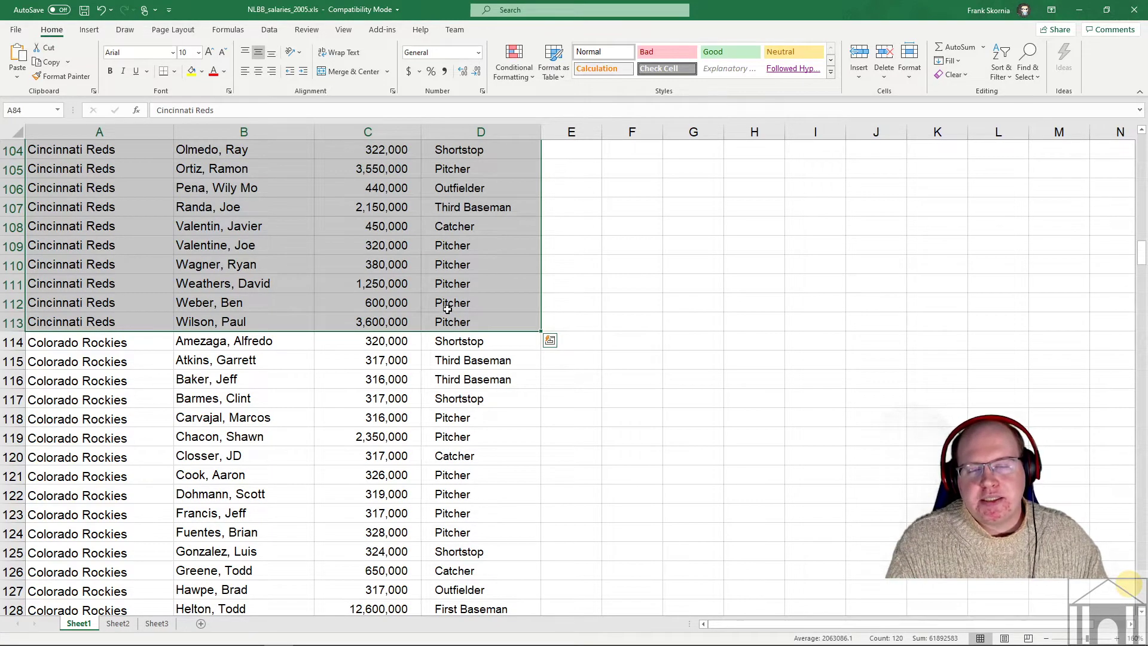
{"action": "left_click", "coordinate": [333, 353]}
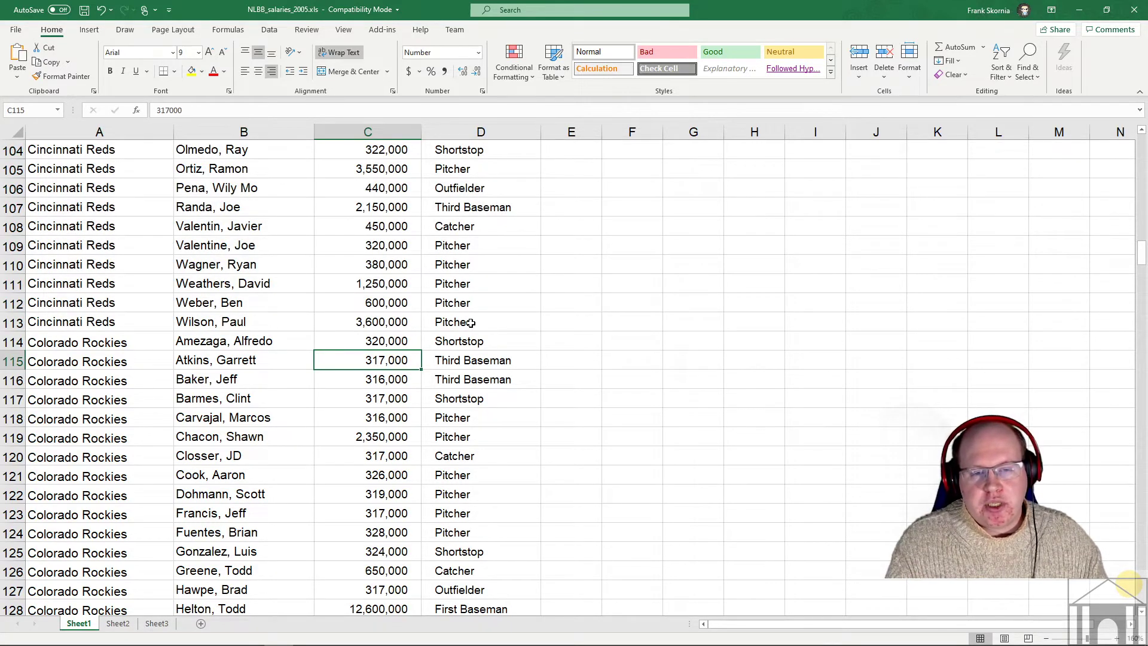
{"action": "scroll", "coordinate": [326, 321], "scroll_direction": "up", "scroll_amount": 7}
{"action": "scroll", "coordinate": [309, 320], "scroll_direction": "up", "scroll_amount": 3}
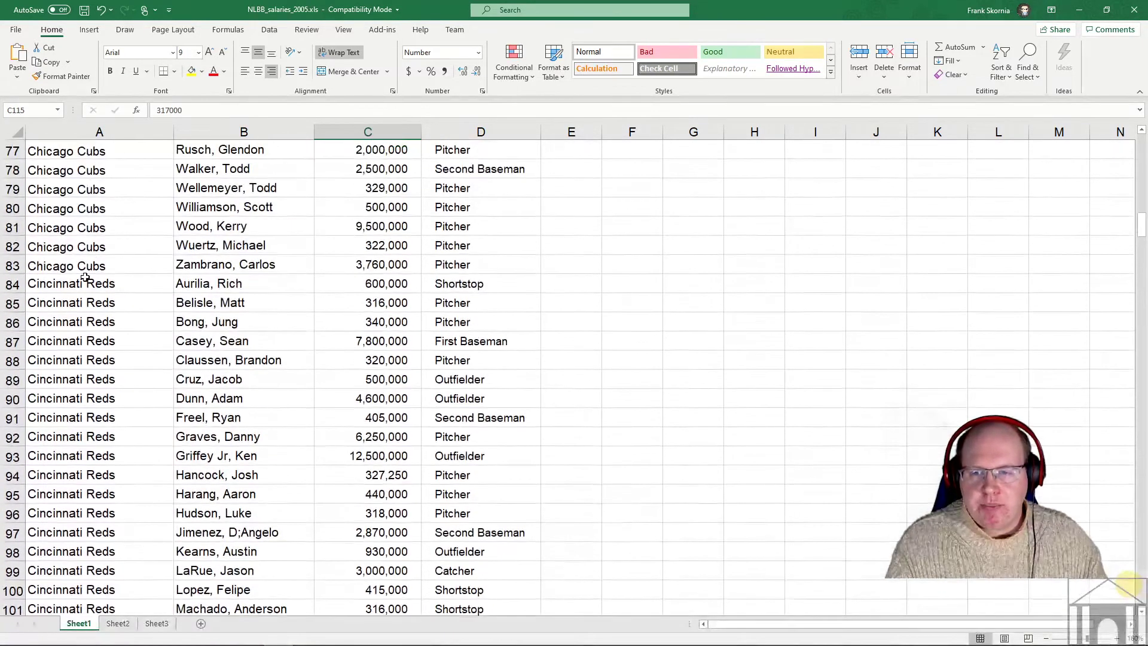
{"action": "left_click", "coordinate": [82, 281]}
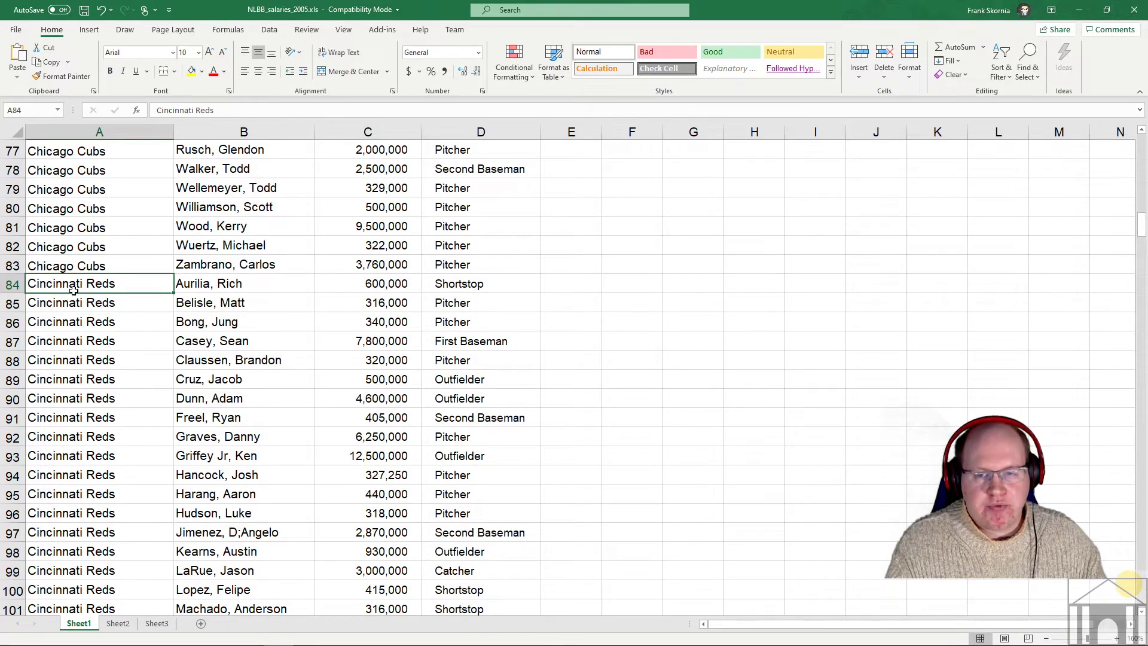
{"action": "scroll", "coordinate": [424, 277], "scroll_direction": "down", "scroll_amount": 2}
{"action": "scroll", "coordinate": [424, 277], "scroll_direction": "down", "scroll_amount": 7}
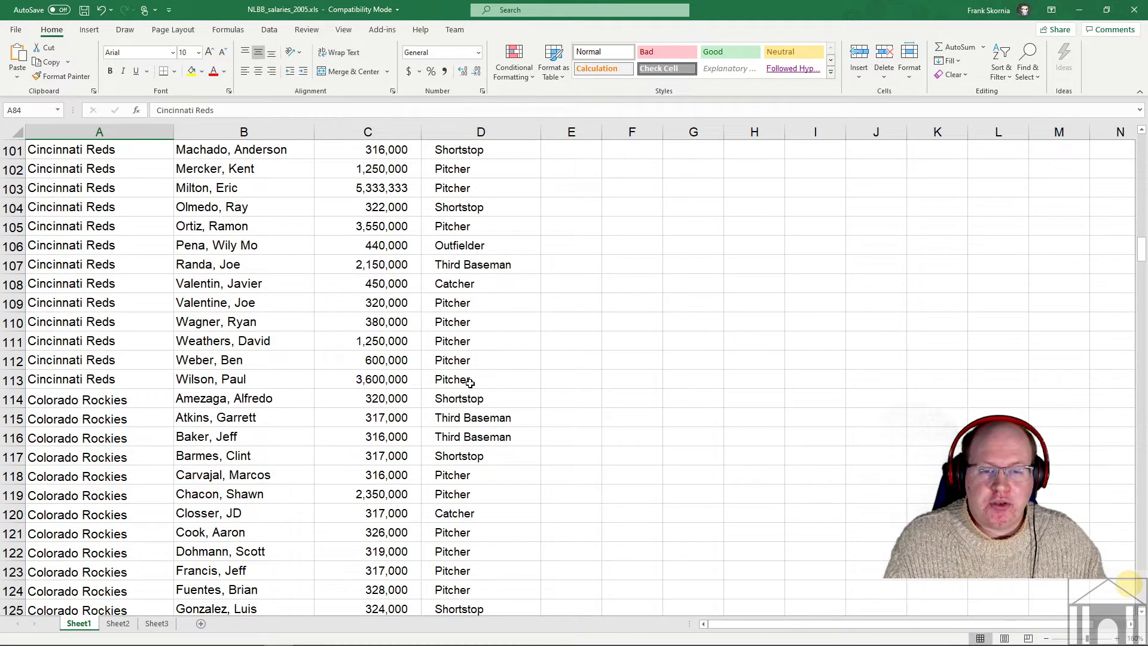
{"action": "left_click", "coordinate": [470, 382], "text": "shift"}
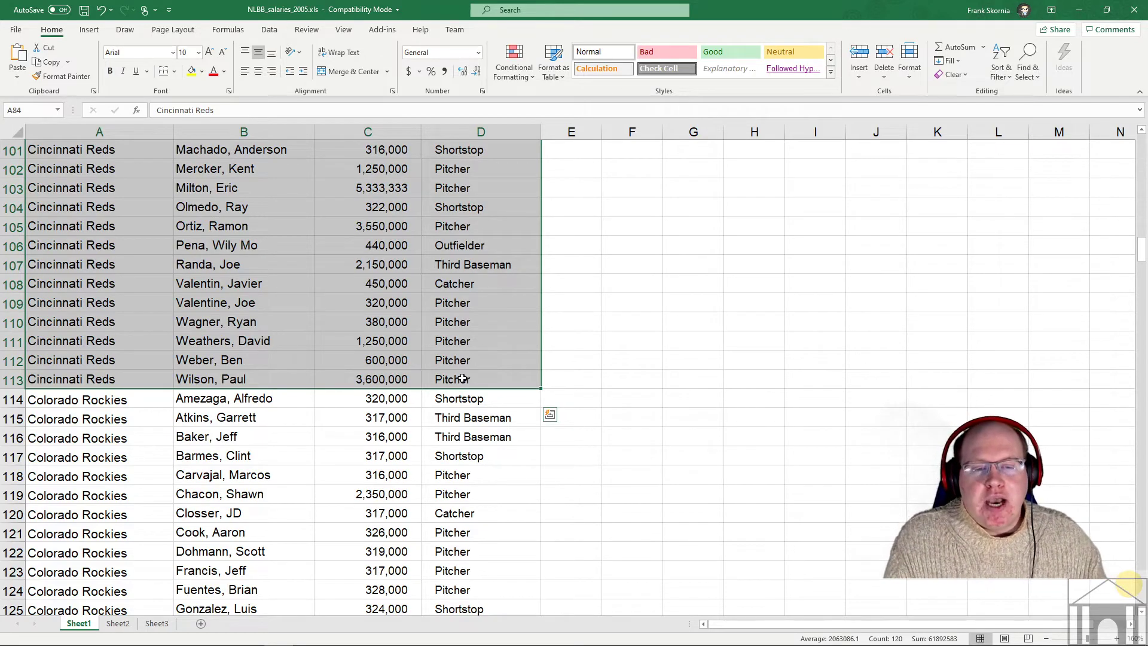
{"action": "left_click", "coordinate": [478, 376]}
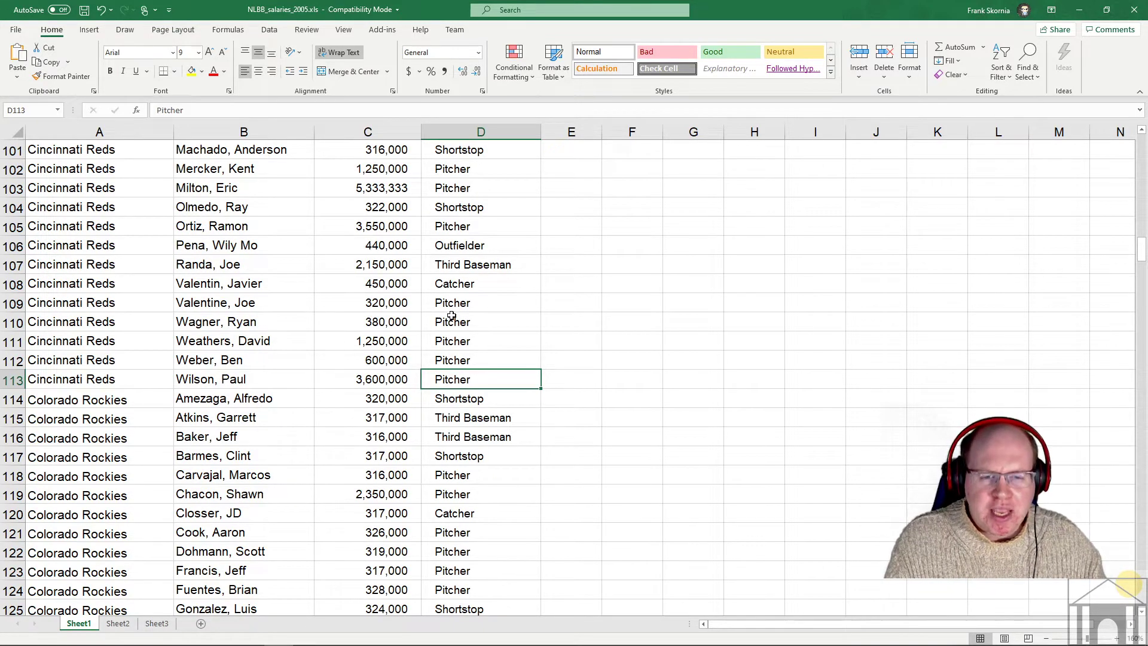
{"action": "left_click", "coordinate": [452, 316], "text": "ctrl"}
{"action": "left_click", "coordinate": [294, 275], "text": "ctrl"}
{"action": "left_click", "coordinate": [435, 226], "text": "ctrl"}
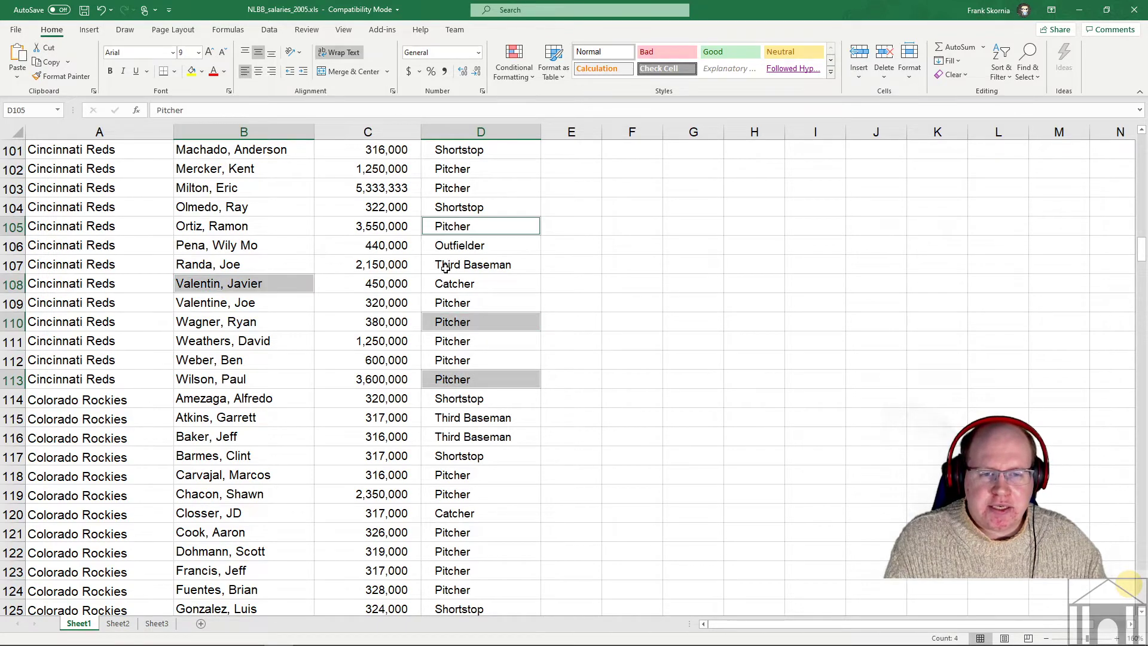
{"action": "left_click", "coordinate": [451, 287], "text": "ctrl"}
{"action": "left_click", "coordinate": [303, 224], "text": "ctrl"}
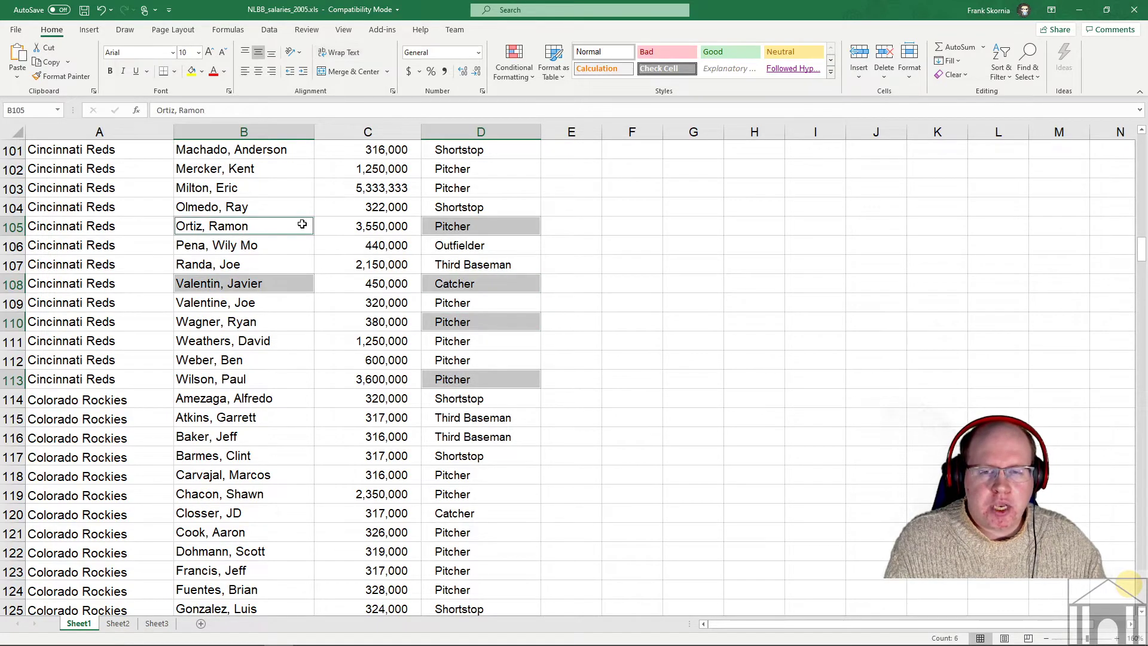
{"action": "left_click", "coordinate": [130, 260], "text": "ctrl"}
{"action": "left_click", "coordinate": [136, 321], "text": "ctrl"}
{"action": "left_click", "coordinate": [286, 321], "text": "ctrl"}
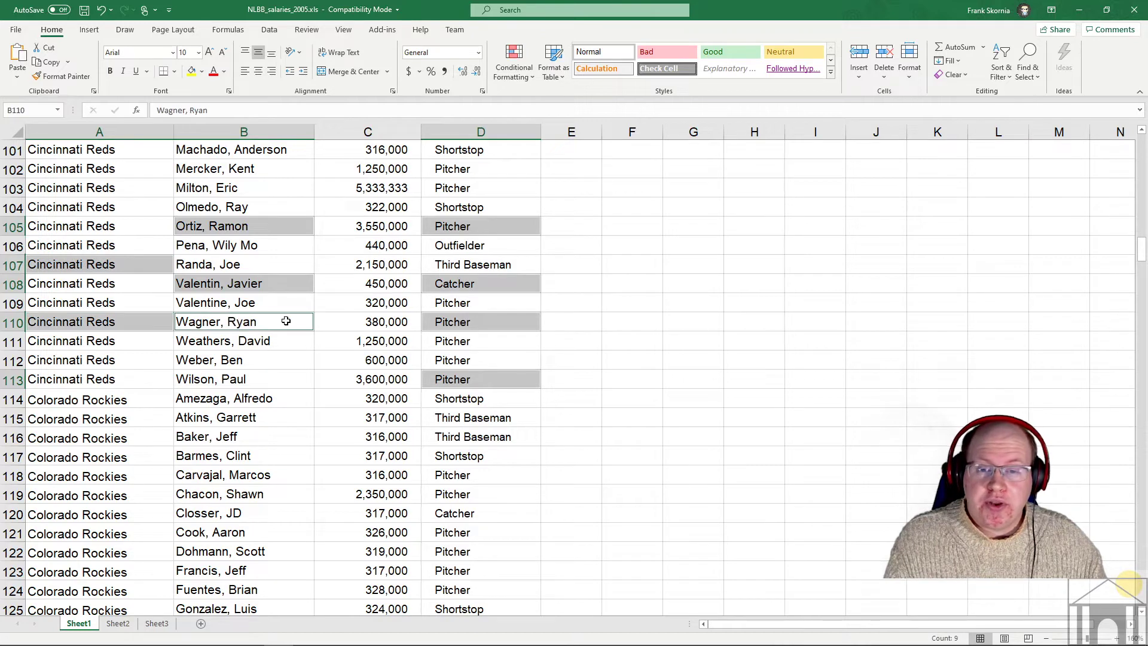
{"action": "left_click", "coordinate": [365, 278], "text": "ctrl"}
{"action": "left_click", "coordinate": [380, 229], "text": "ctrl"}
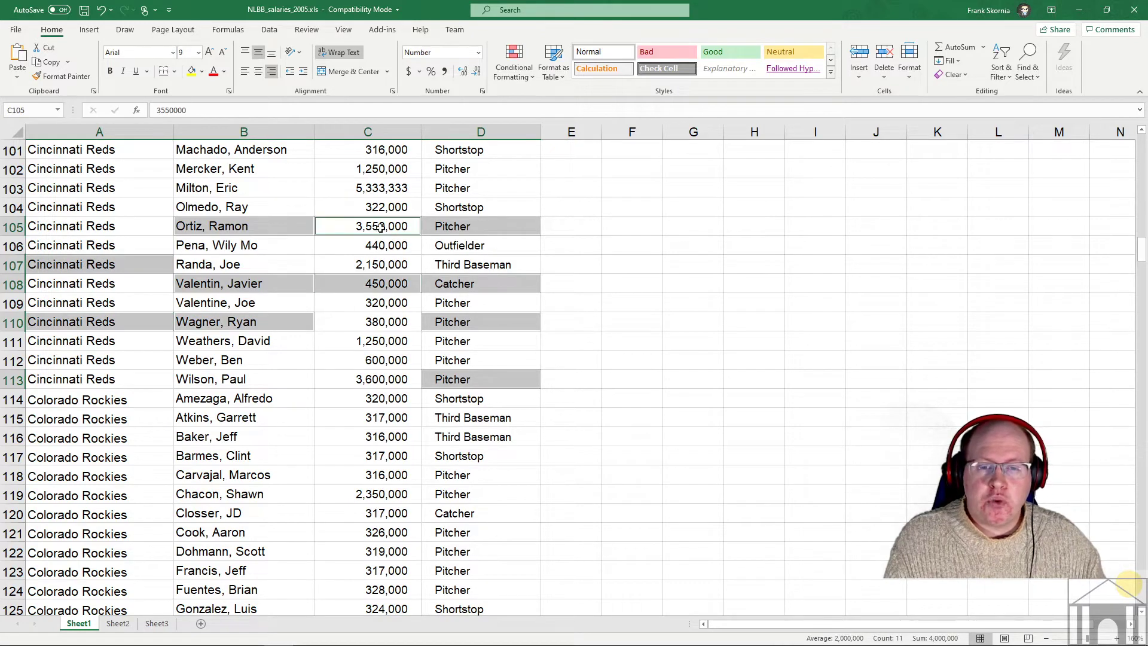
{"action": "left_click", "coordinate": [388, 180], "text": "ctrl"}
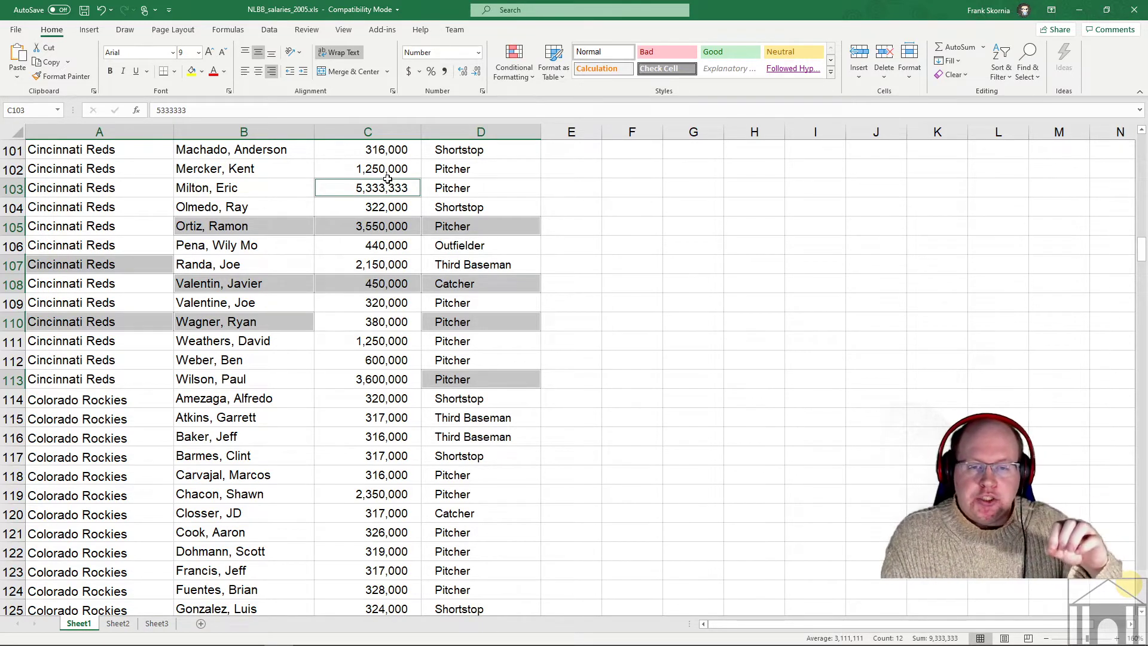
{"action": "left_click", "coordinate": [413, 250]}
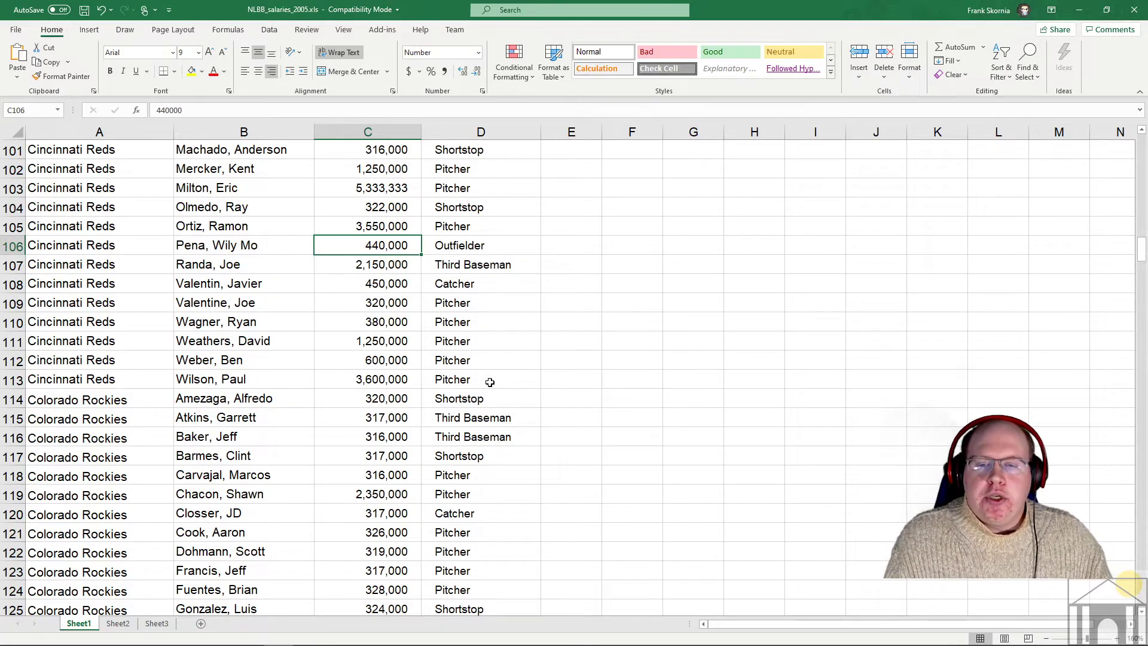
- Select the Cincinnati Reds rows A84:D113 and make them bold
{"action": "scroll", "coordinate": [482, 373], "scroll_direction": "up", "scroll_amount": 3}
{"action": "scroll", "coordinate": [482, 373], "scroll_direction": "up", "scroll_amount": 6}
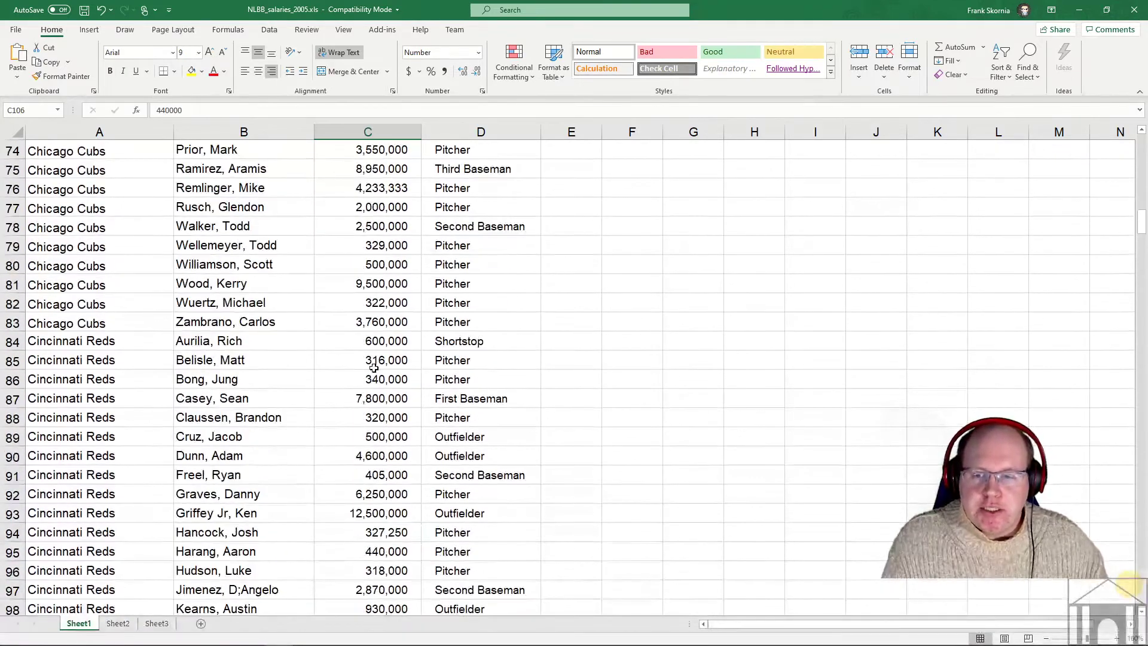
{"action": "left_click", "coordinate": [61, 345]}
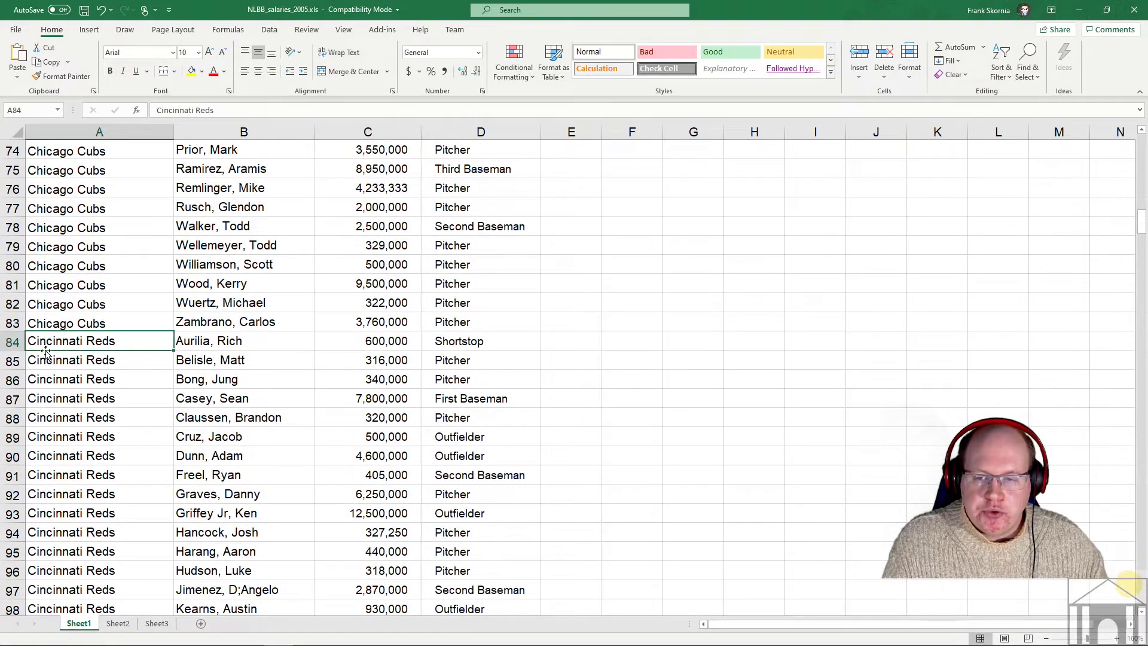
{"action": "scroll", "coordinate": [470, 387], "scroll_direction": "down", "scroll_amount": 5}
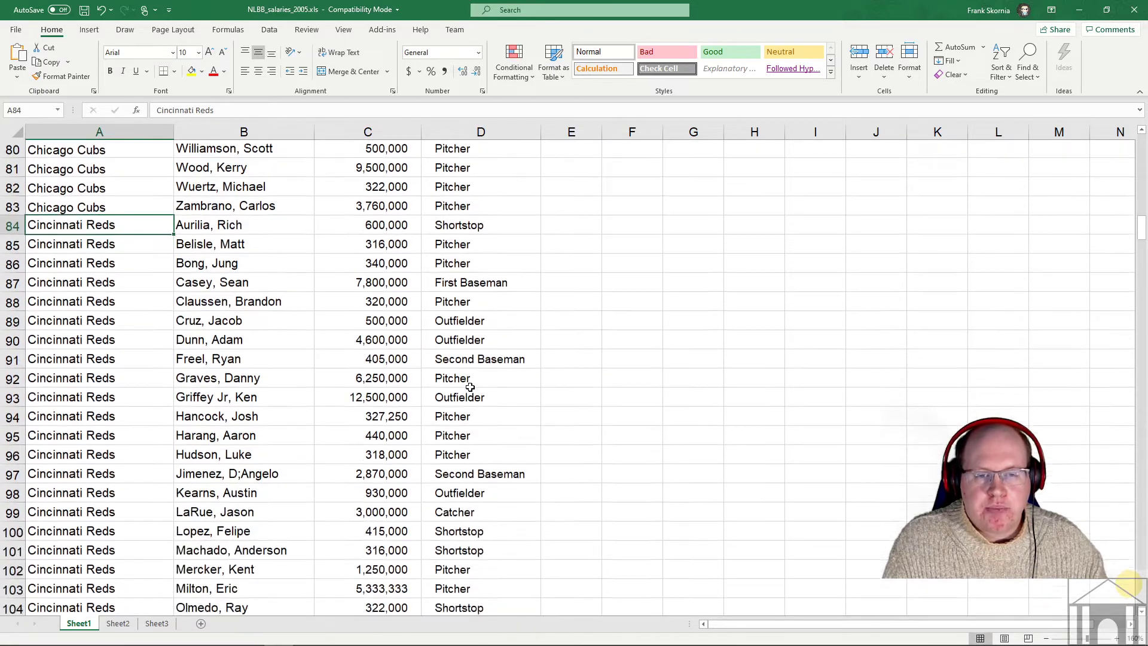
{"action": "scroll", "coordinate": [470, 387], "scroll_direction": "down", "scroll_amount": 4}
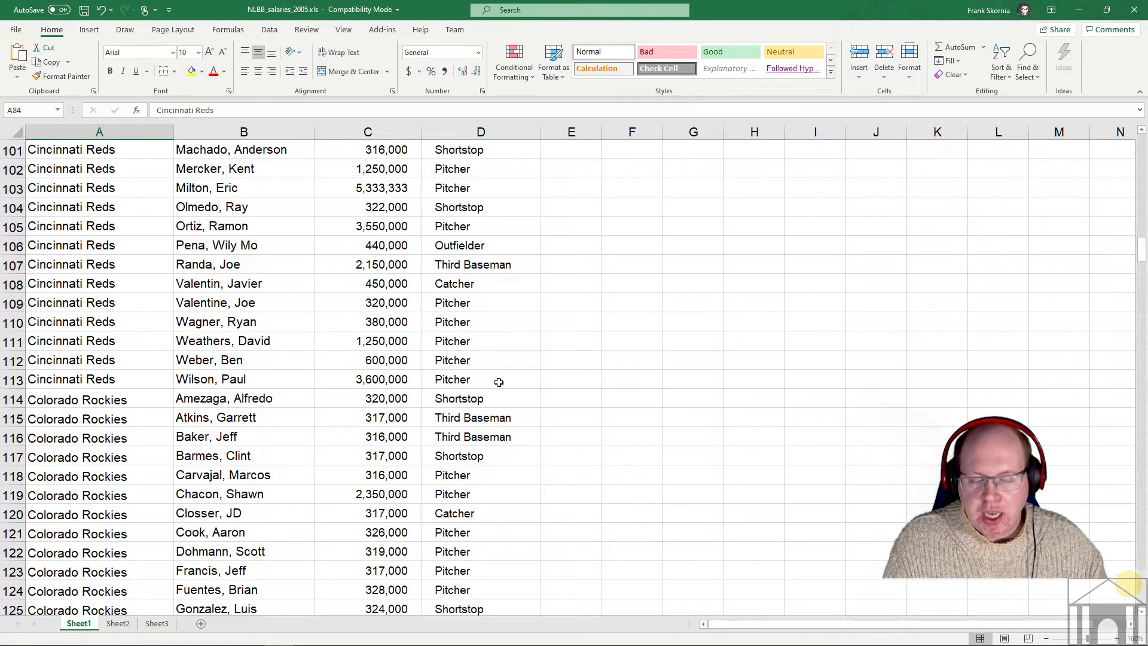
{"action": "left_click", "coordinate": [499, 383], "text": "shift"}
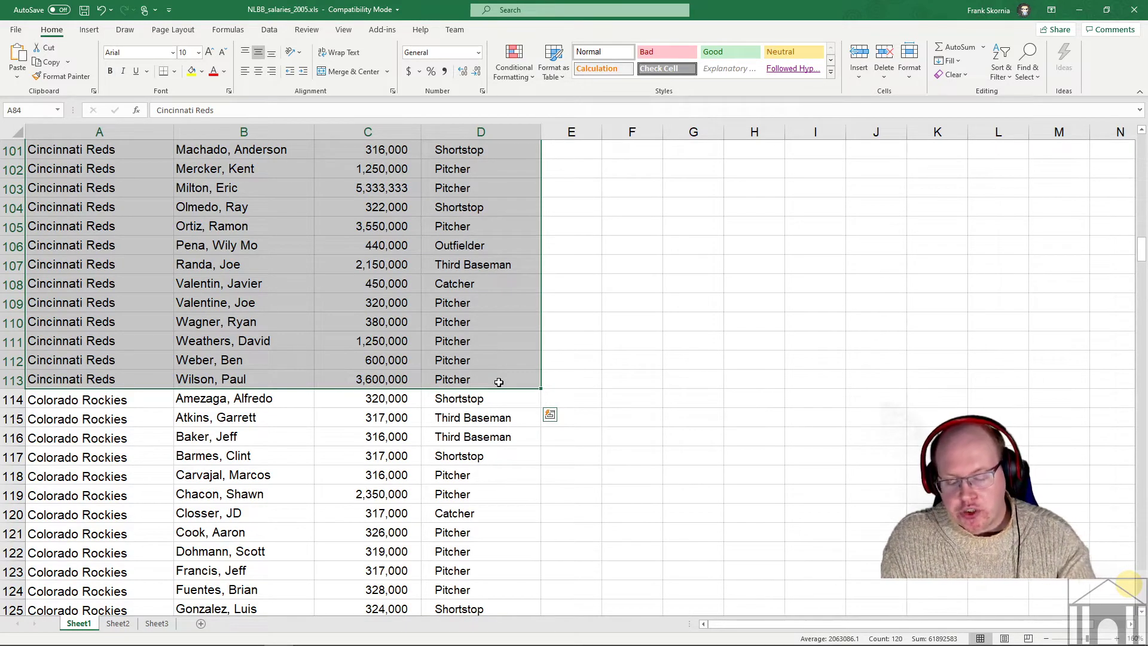
{"action": "key", "text": "ctrl+b"}
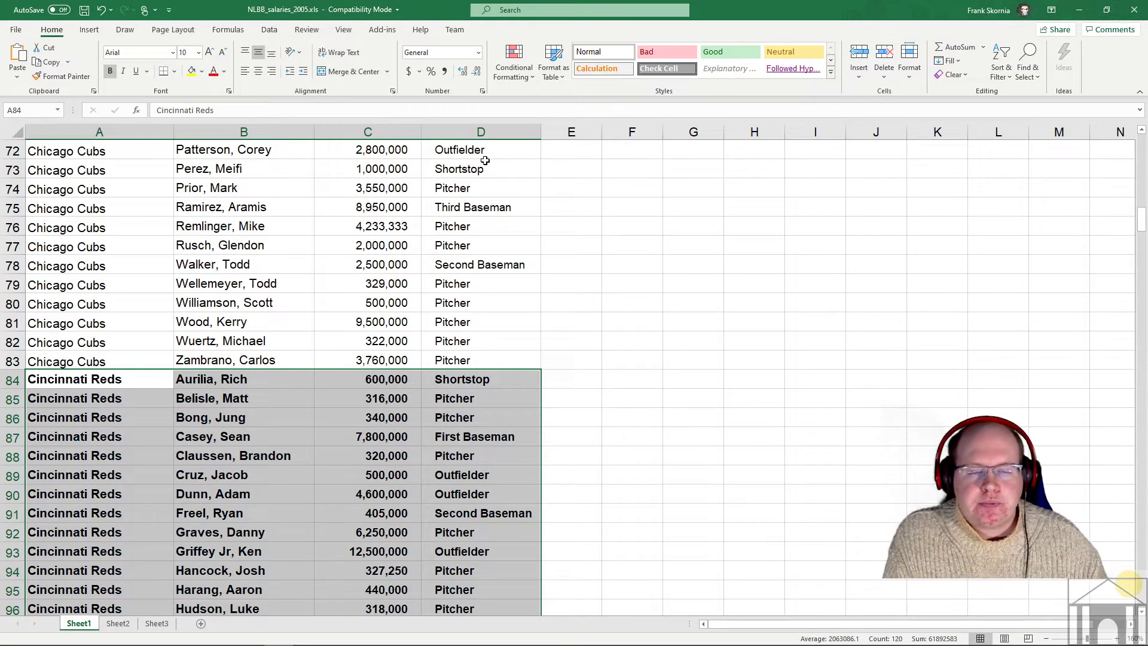
- Select the New York Mets rows A252:D278 and italicize them
{"action": "scroll", "coordinate": [537, 288], "scroll_direction": "down", "scroll_amount": 20}
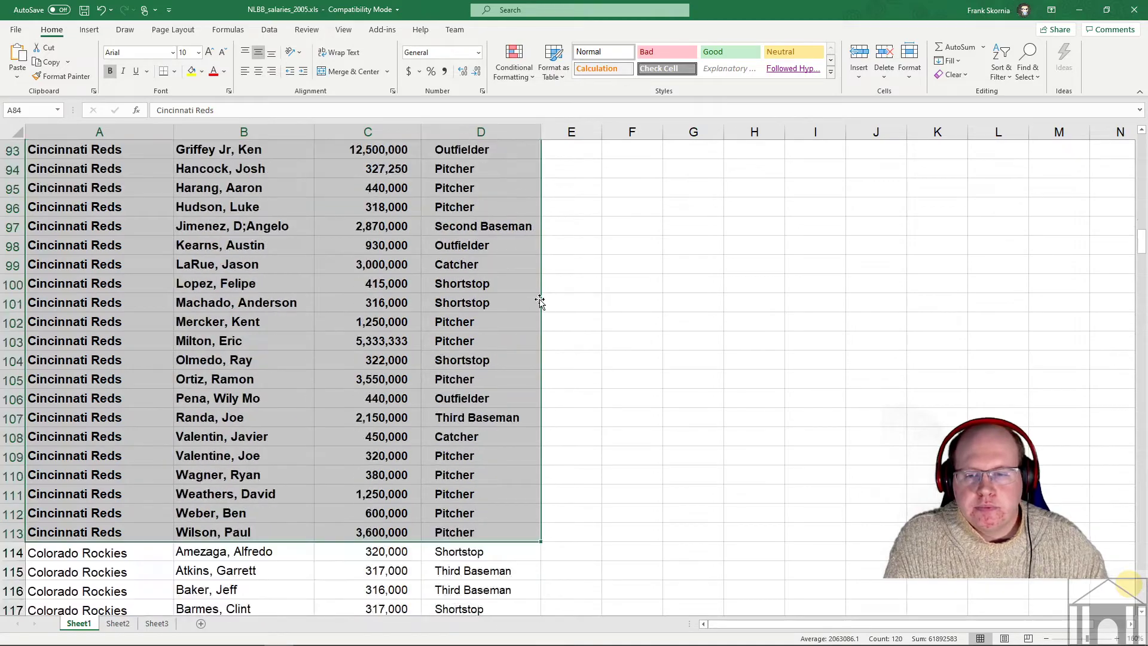
{"action": "scroll", "coordinate": [539, 299], "scroll_direction": "down", "scroll_amount": 20}
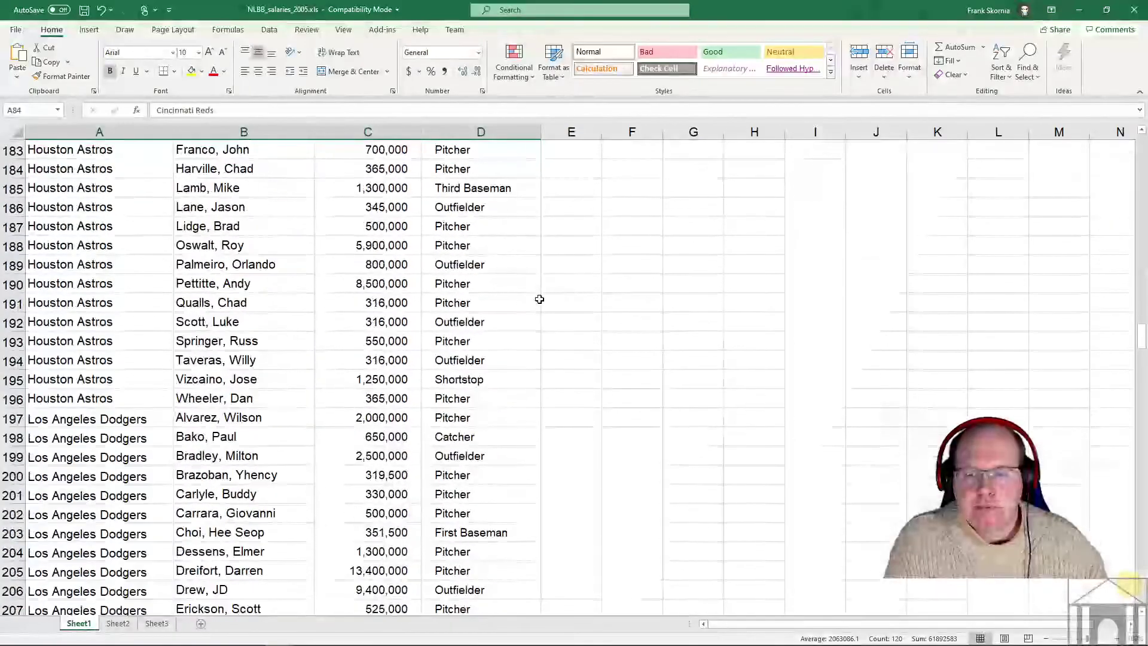
{"action": "scroll", "coordinate": [539, 299], "scroll_direction": "down", "scroll_amount": 14}
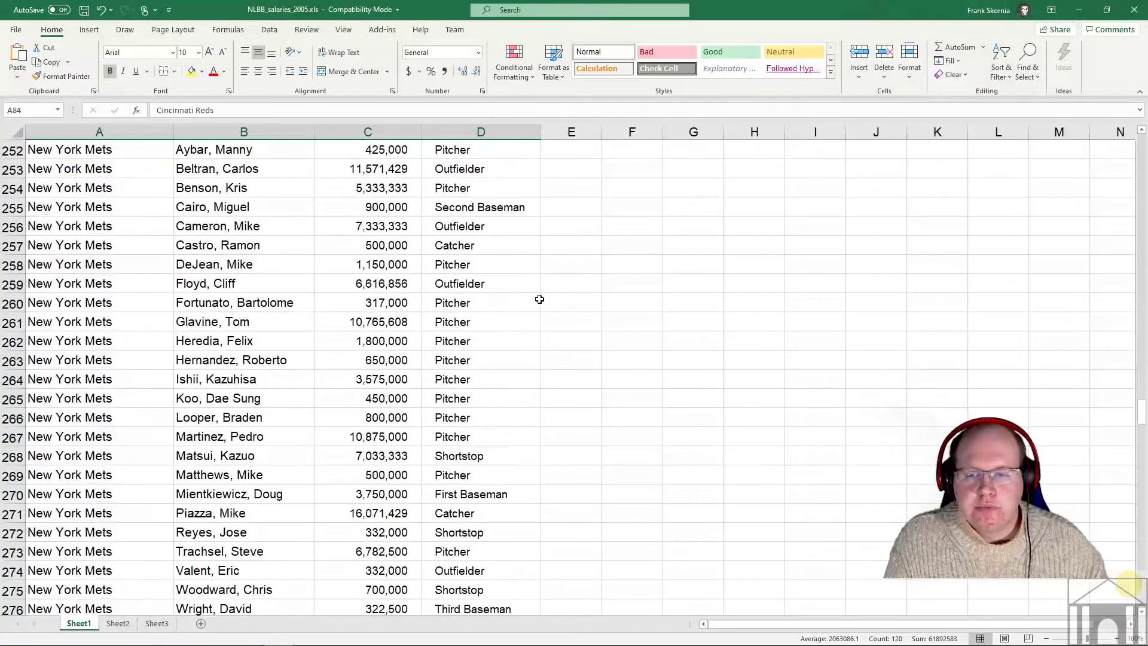
{"action": "scroll", "coordinate": [86, 203], "scroll_direction": "up", "scroll_amount": 2}
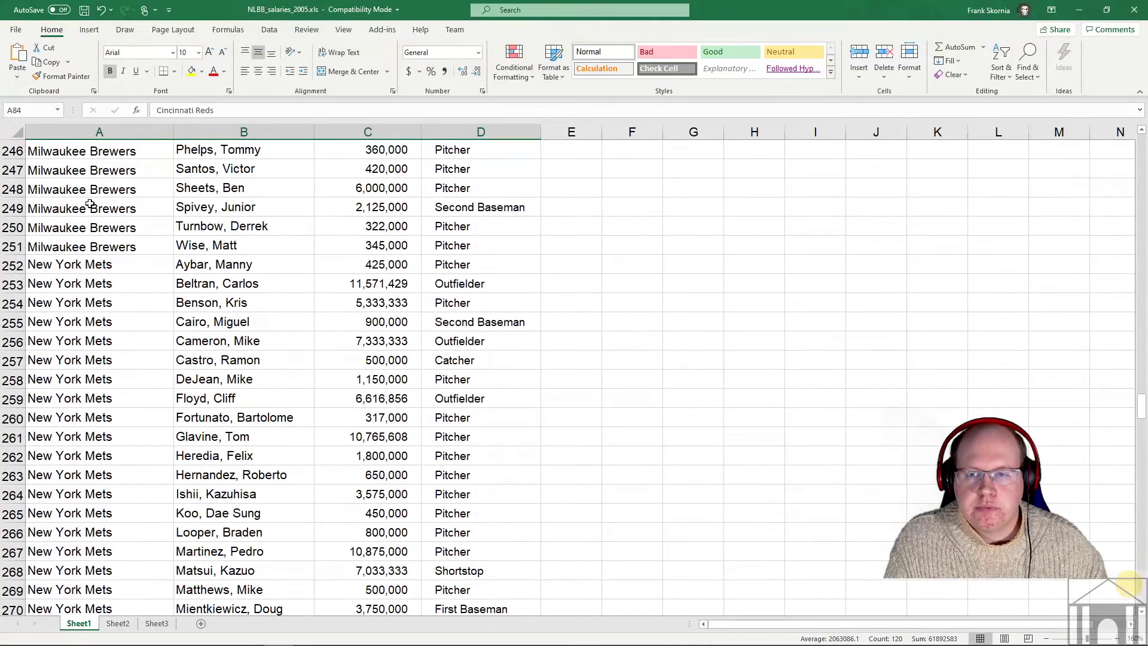
{"action": "left_click", "coordinate": [80, 266]}
{"action": "scroll", "coordinate": [582, 389], "scroll_direction": "down", "scroll_amount": 3}
{"action": "scroll", "coordinate": [582, 389], "scroll_direction": "down", "scroll_amount": 3}
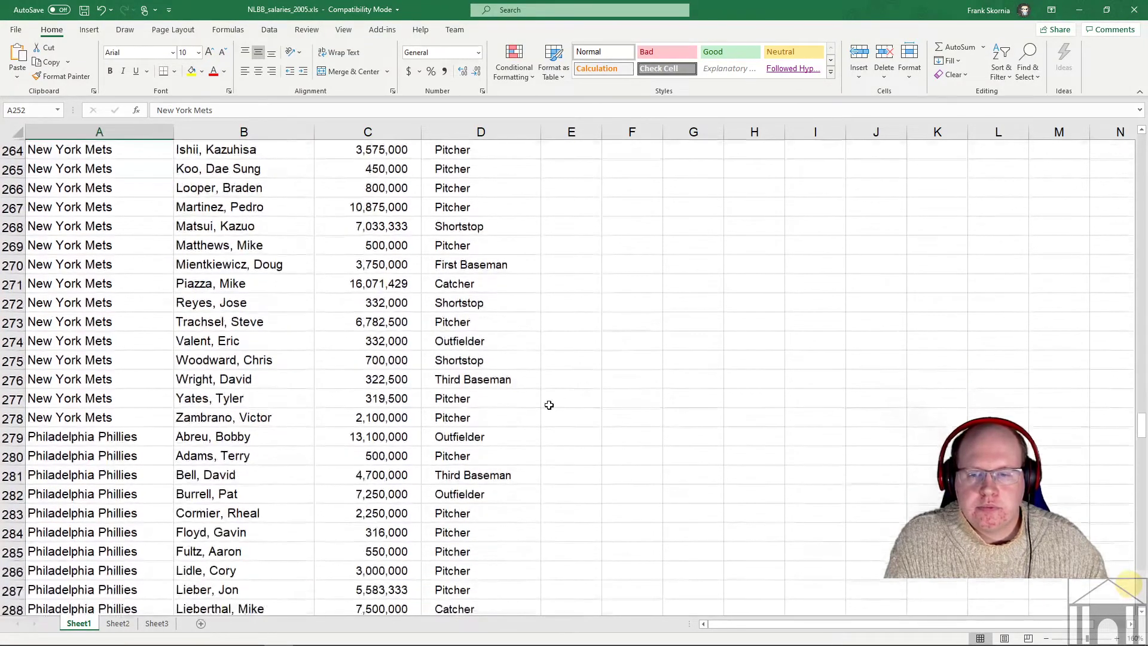
{"action": "left_click", "coordinate": [497, 410], "text": "shift"}
{"action": "key", "text": "ctrl+i"}
{"action": "scroll", "coordinate": [499, 406], "scroll_direction": "up", "scroll_amount": 8}
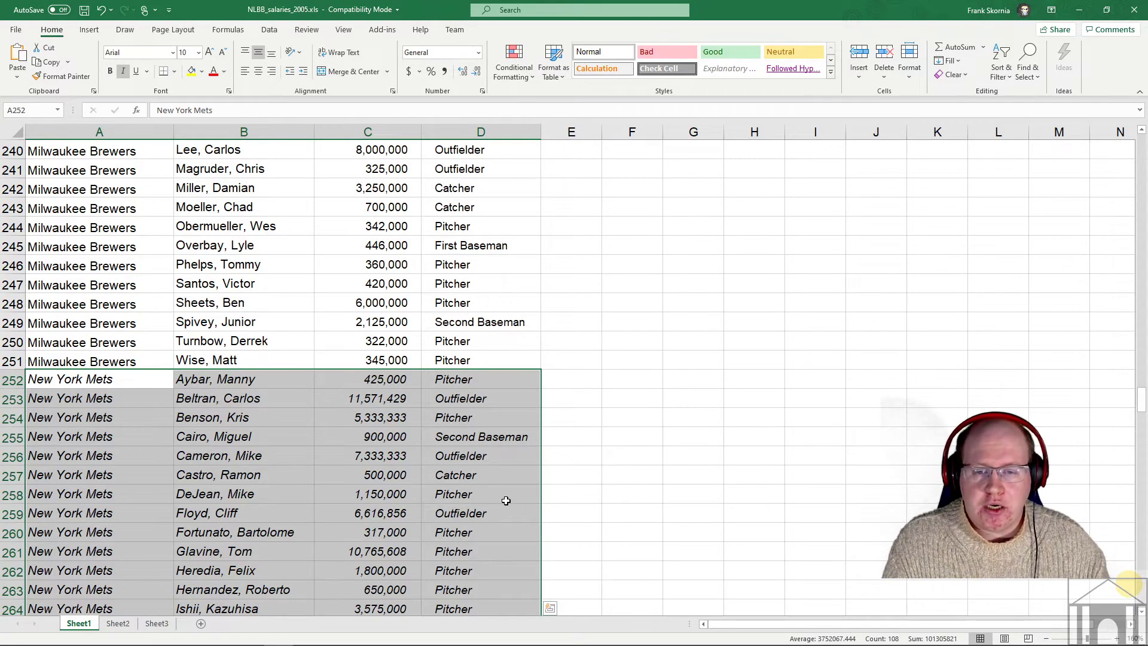
{"action": "scroll", "coordinate": [506, 501], "scroll_direction": "up", "scroll_amount": 2}
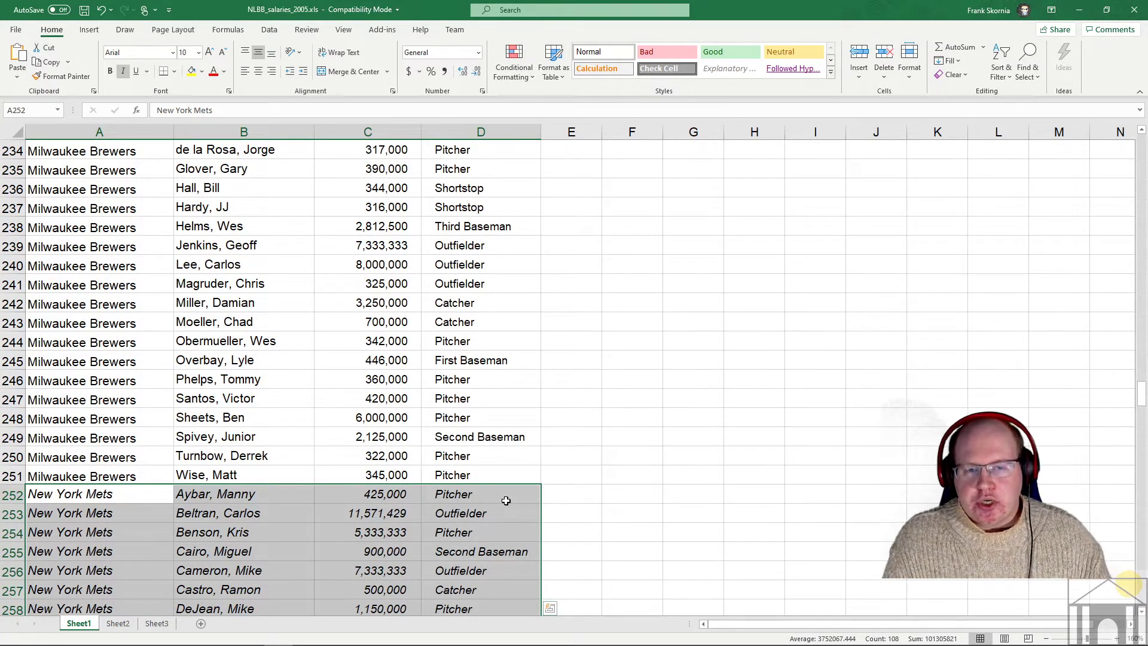
{"action": "scroll", "coordinate": [506, 500], "scroll_direction": "up", "scroll_amount": 9}
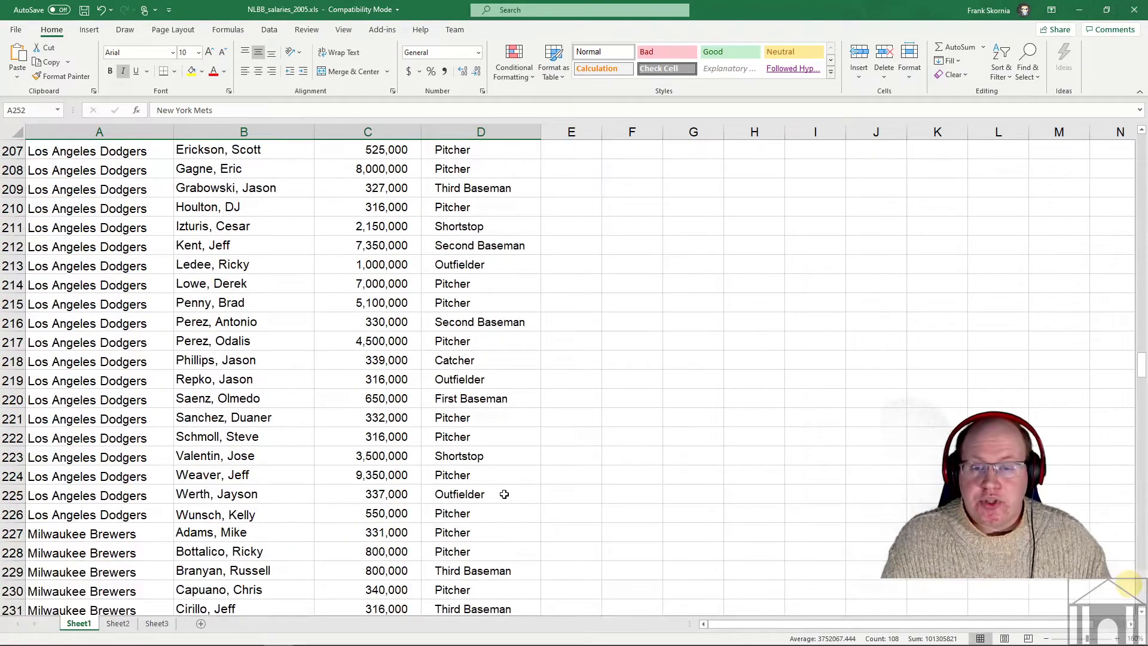
{"action": "scroll", "coordinate": [504, 494], "scroll_direction": "up", "scroll_amount": 2}
{"action": "scroll", "coordinate": [490, 490], "scroll_direction": "down", "scroll_amount": 12}
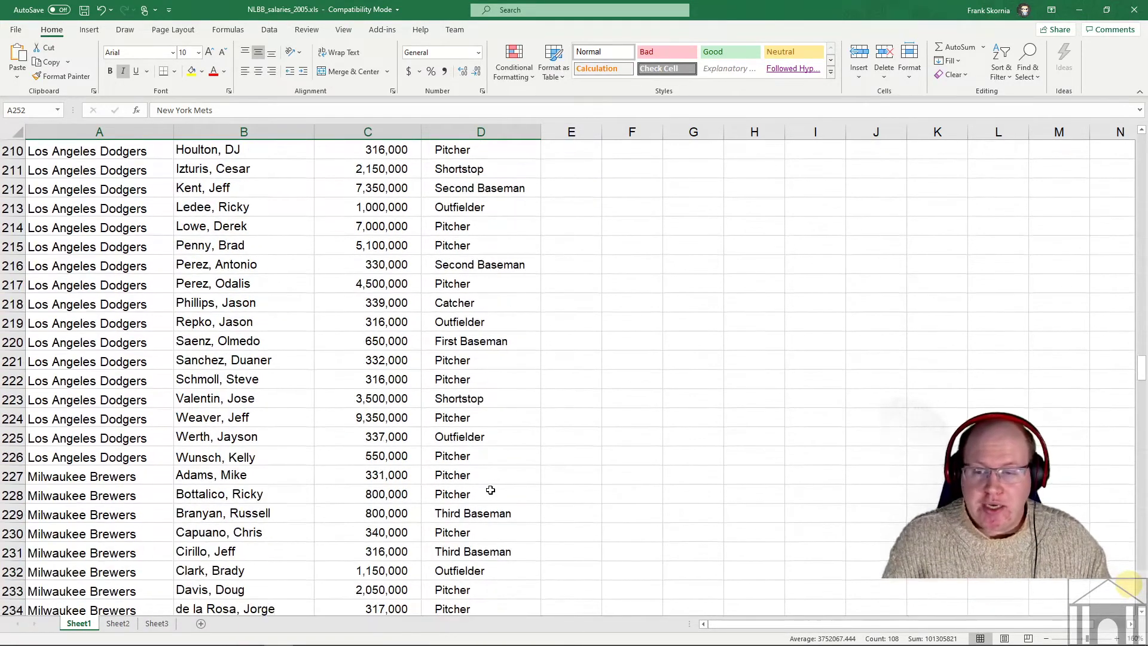
{"action": "scroll", "coordinate": [490, 491], "scroll_direction": "down", "scroll_amount": 20}
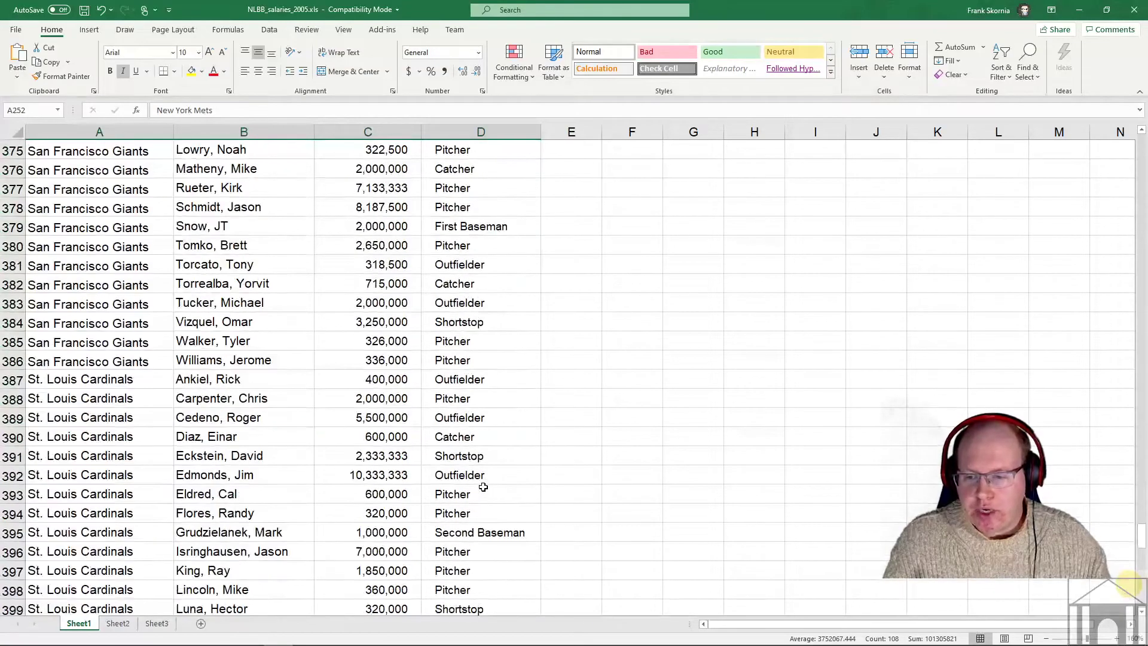
{"action": "scroll", "coordinate": [484, 487], "scroll_direction": "down", "scroll_amount": 9}
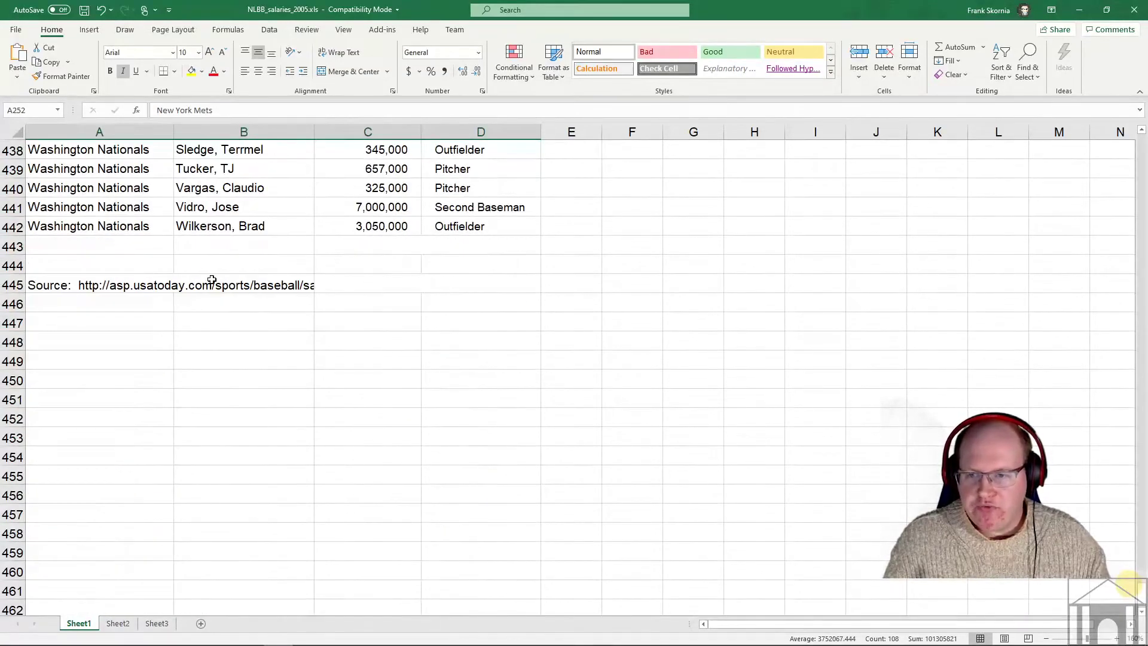
{"action": "scroll", "coordinate": [461, 310], "scroll_direction": "up", "scroll_amount": 20}
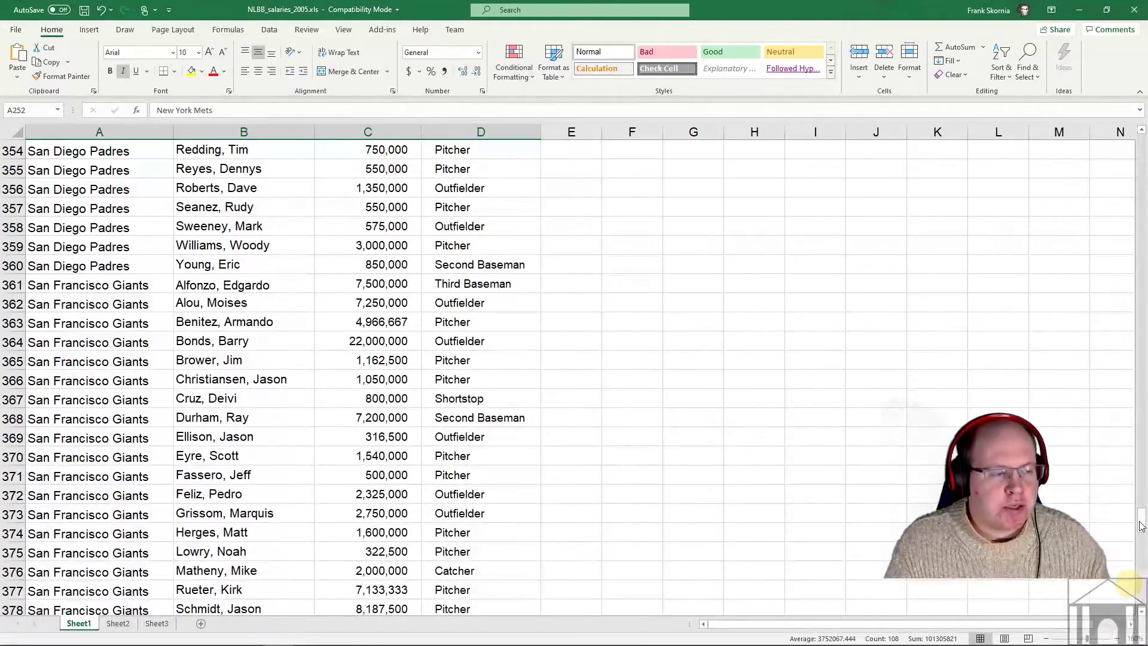
{"action": "left_click_drag", "start_coordinate": [1142, 525], "coordinate": [1142, 303]}
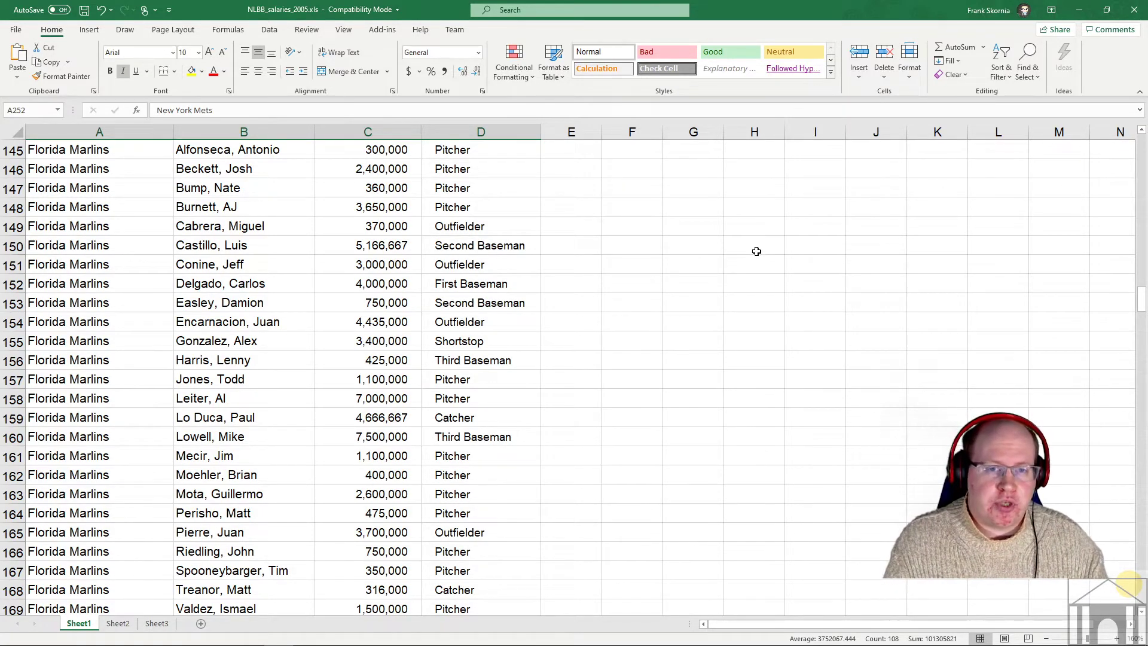
- Search the sheet for a player's full name with Find; no match is found
{"action": "key", "text": "ctrl+f"}
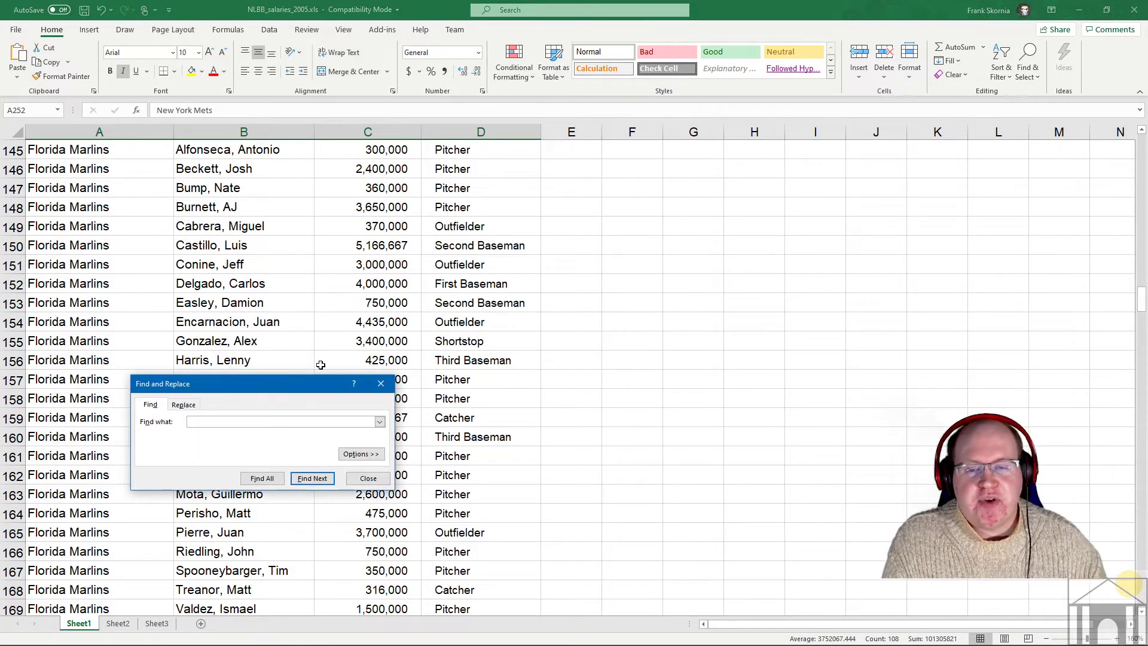
{"action": "left_click_drag", "start_coordinate": [278, 386], "coordinate": [526, 255]}
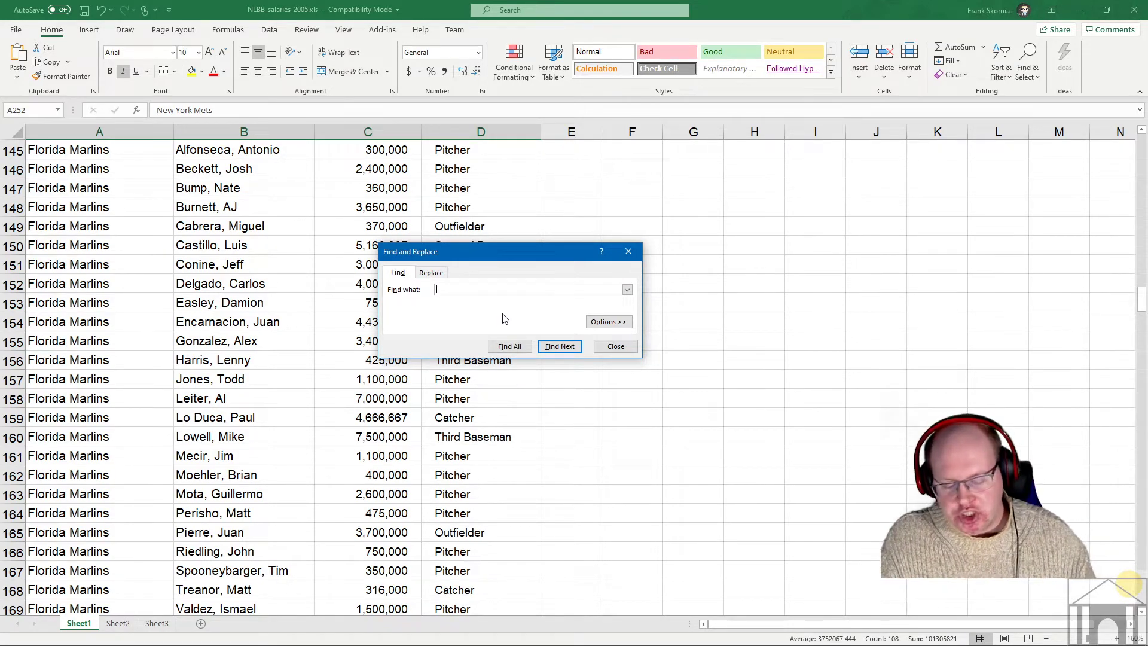
{"action": "type", "text": "Josh"}
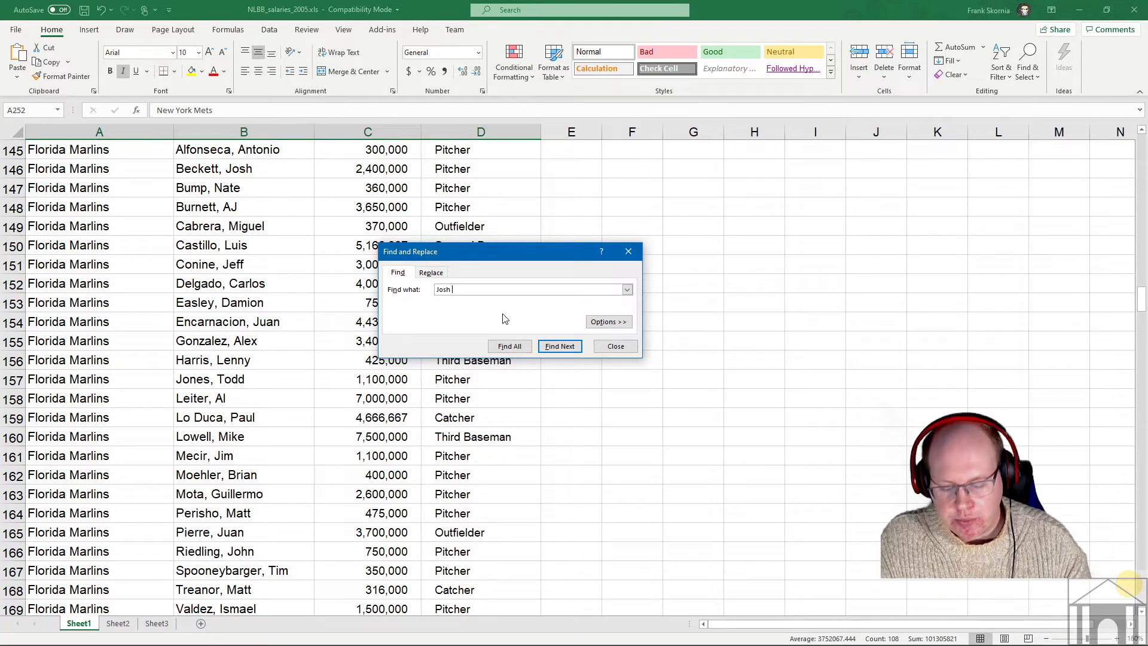
{"action": "type", "text": " Fogg"}
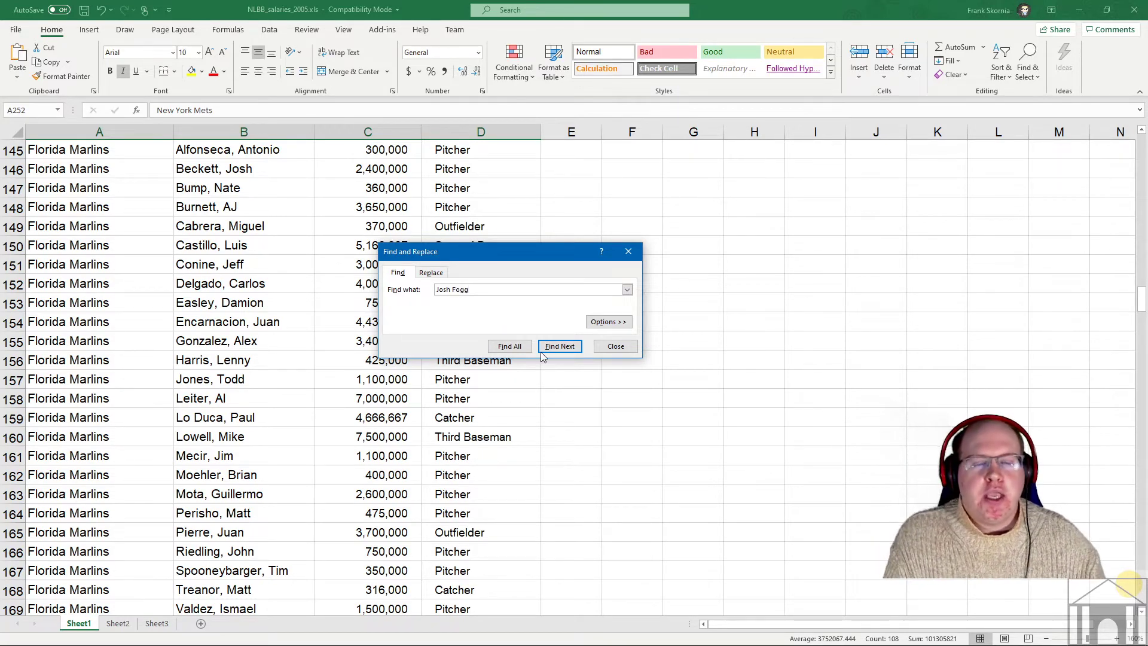
{"action": "left_click", "coordinate": [573, 346]}
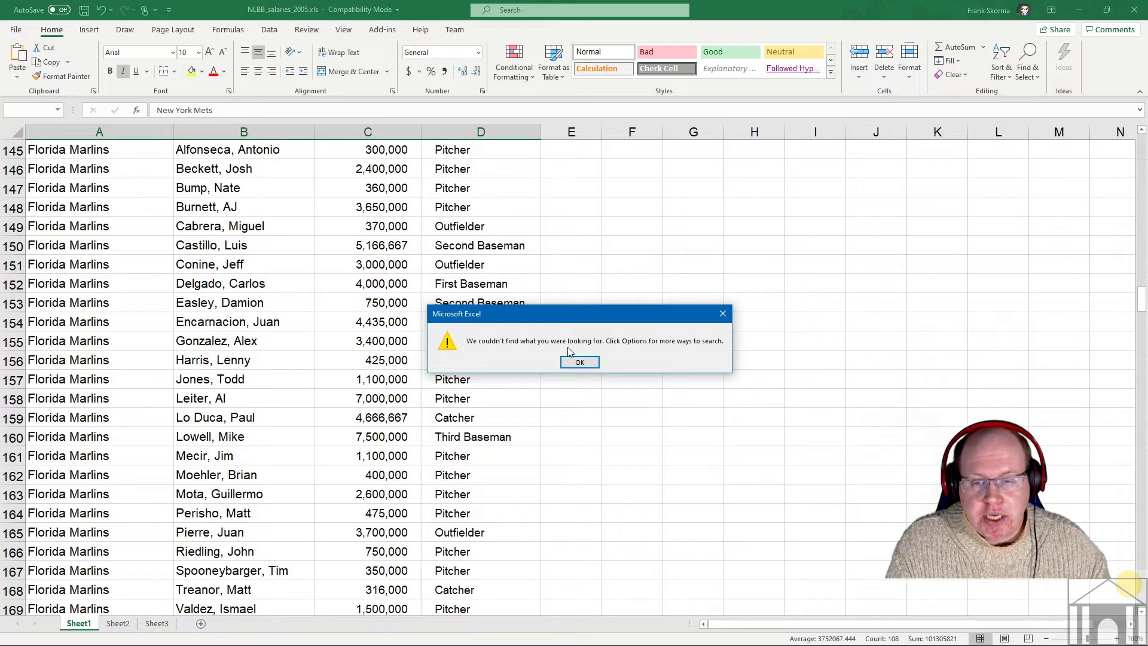
{"action": "left_click", "coordinate": [580, 363]}
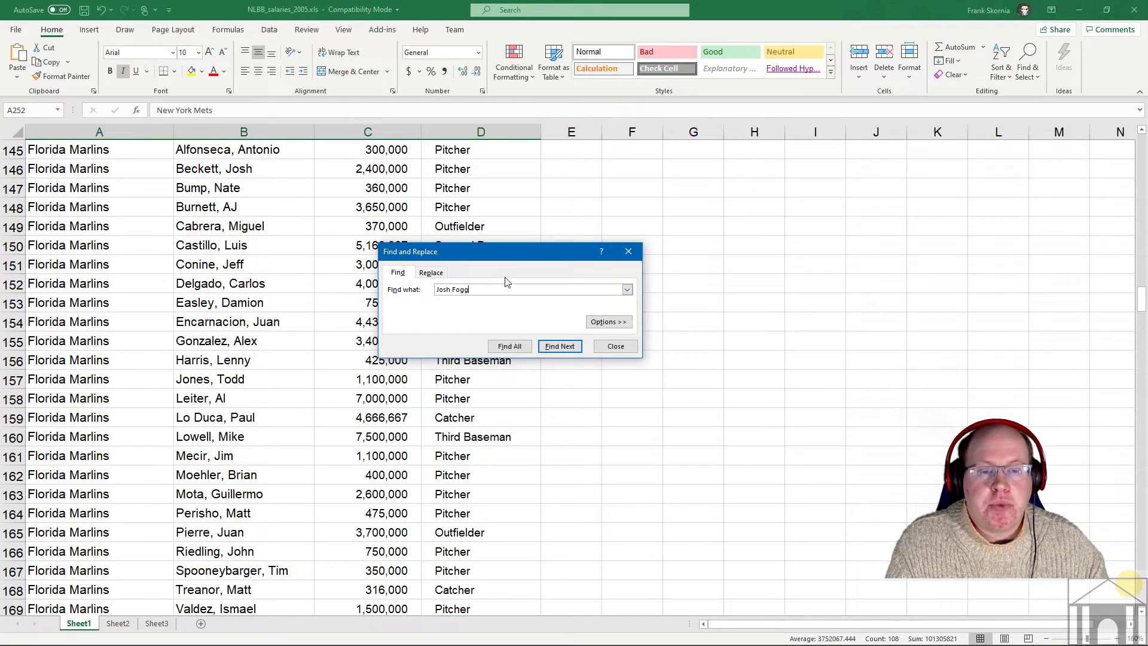
- Retry the search with the player's name written last-name-first; still no match
{"action": "left_click_drag", "start_coordinate": [470, 290], "coordinate": [387, 287]}
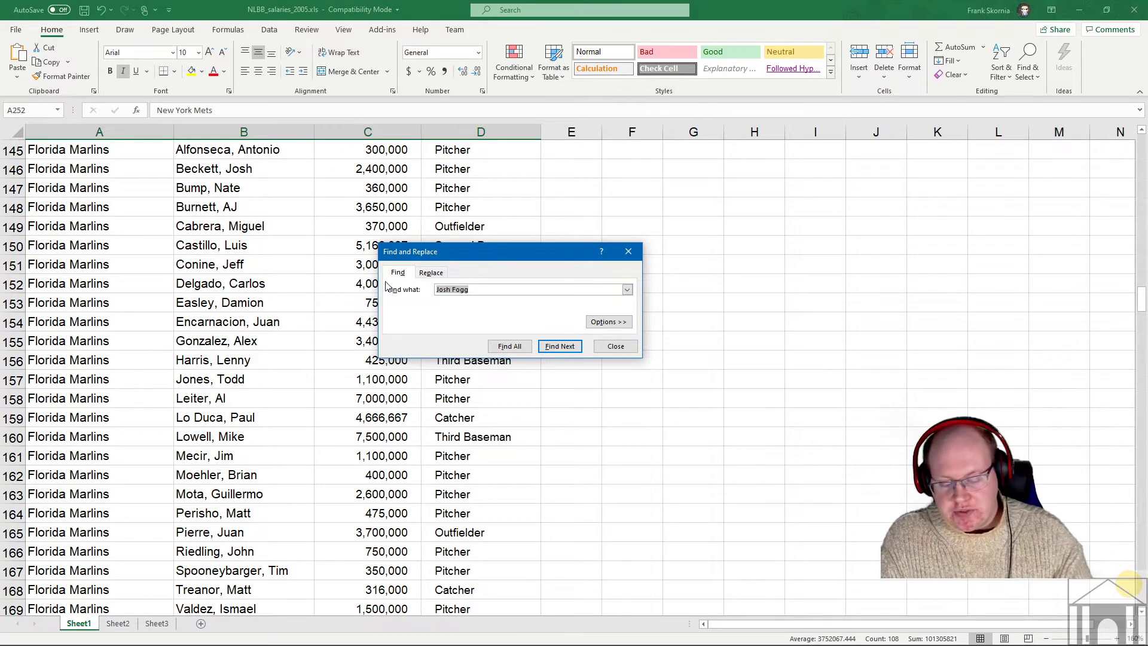
{"action": "type", "text": "Fog"}
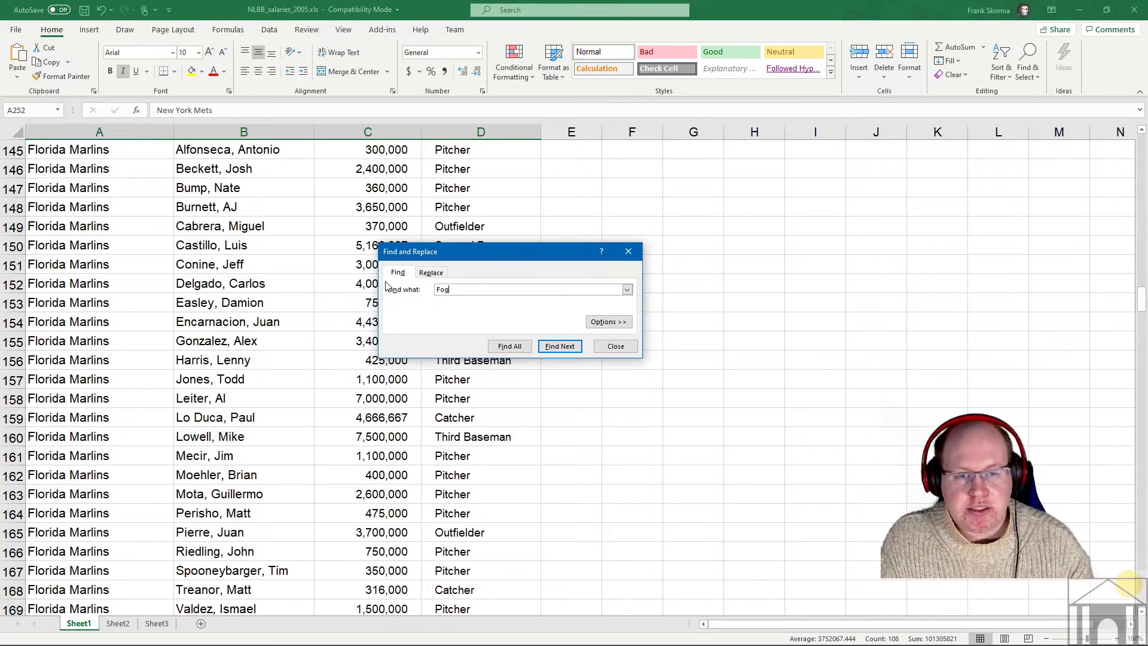
{"action": "type", "text": "g, Josh"}
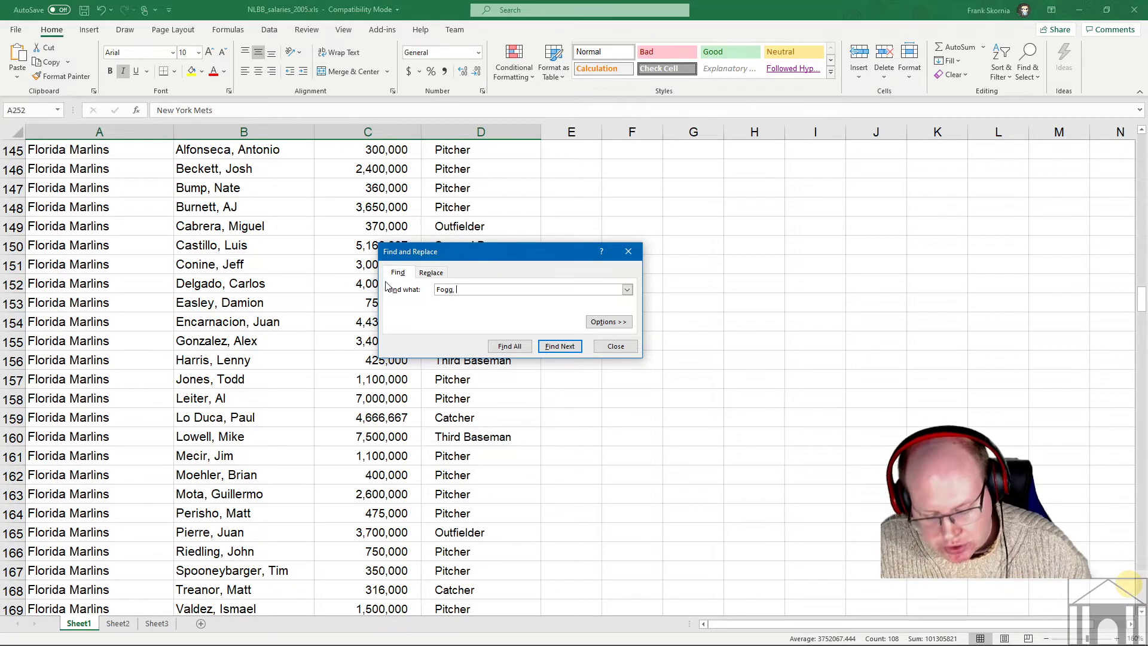
{"action": "left_click", "coordinate": [560, 347]}
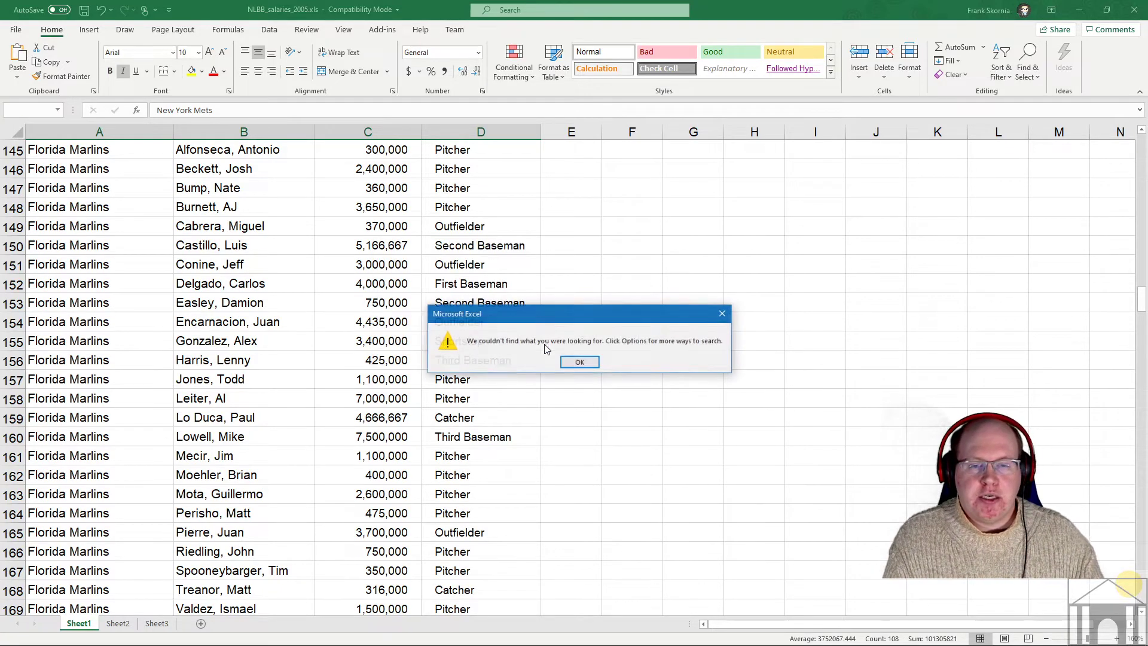
{"action": "left_click", "coordinate": [576, 362]}
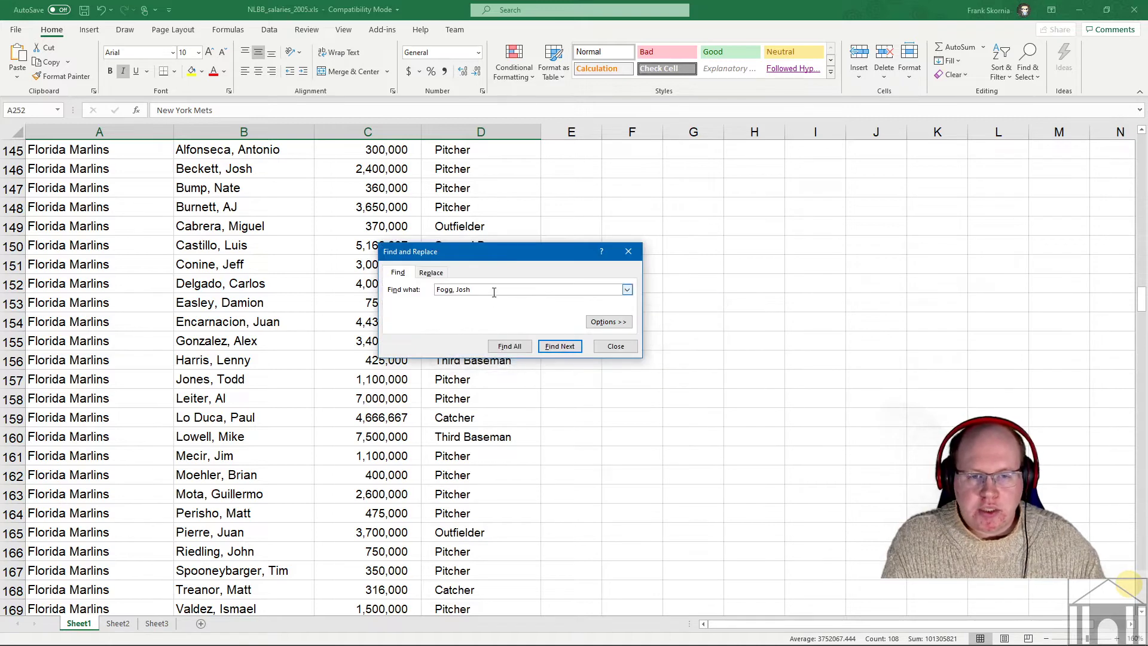
- Trim the search text toward the surname, search again, and close Find and Replace
{"action": "key", "text": "BackSpace"}
{"action": "key", "text": "BackSpace"}
{"action": "key", "text": "BackSpace"}
{"action": "key", "text": "BackSpace"}
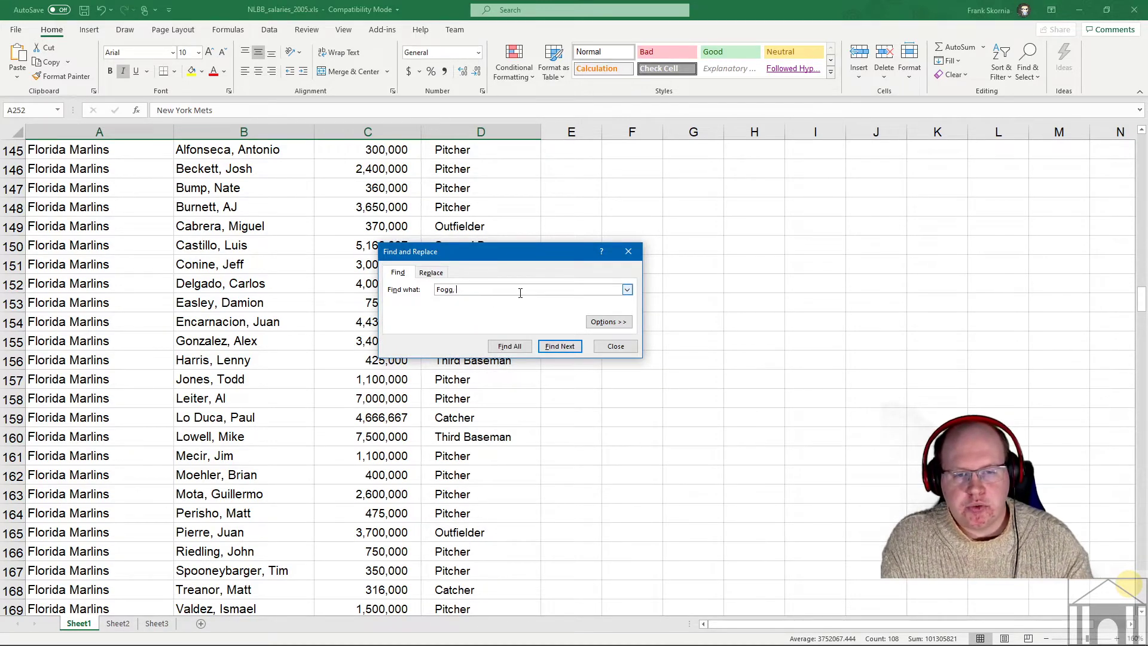
{"action": "key", "text": "Return"}
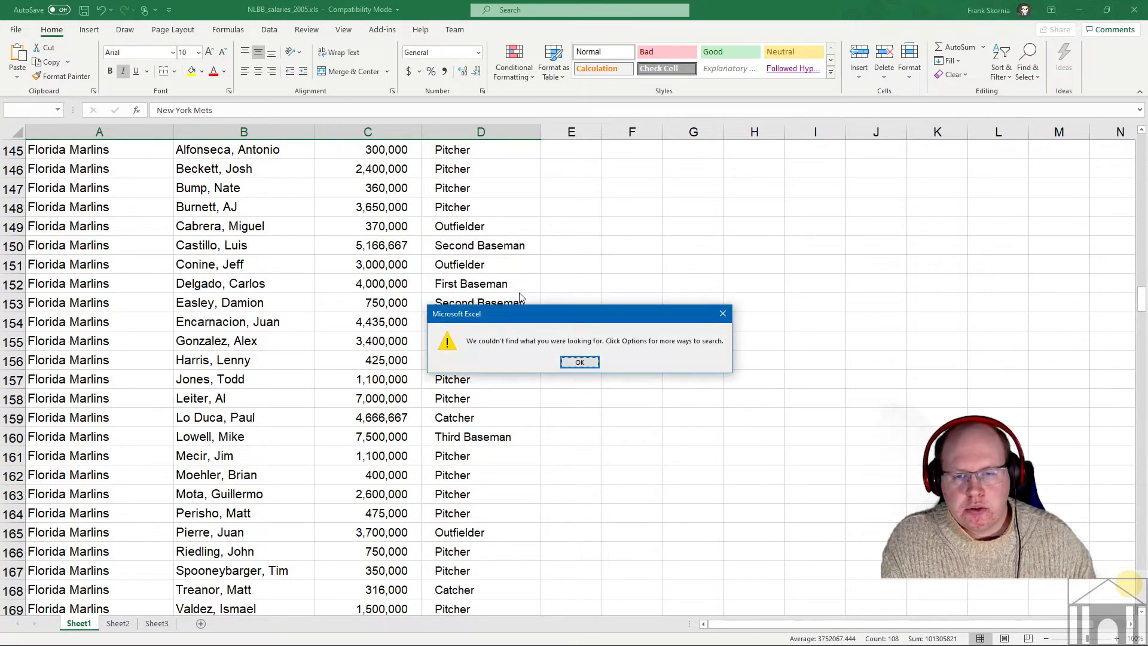
{"action": "left_click", "coordinate": [567, 359]}
{"action": "key", "text": "BackSpace"}
{"action": "key", "text": "BackSpace"}
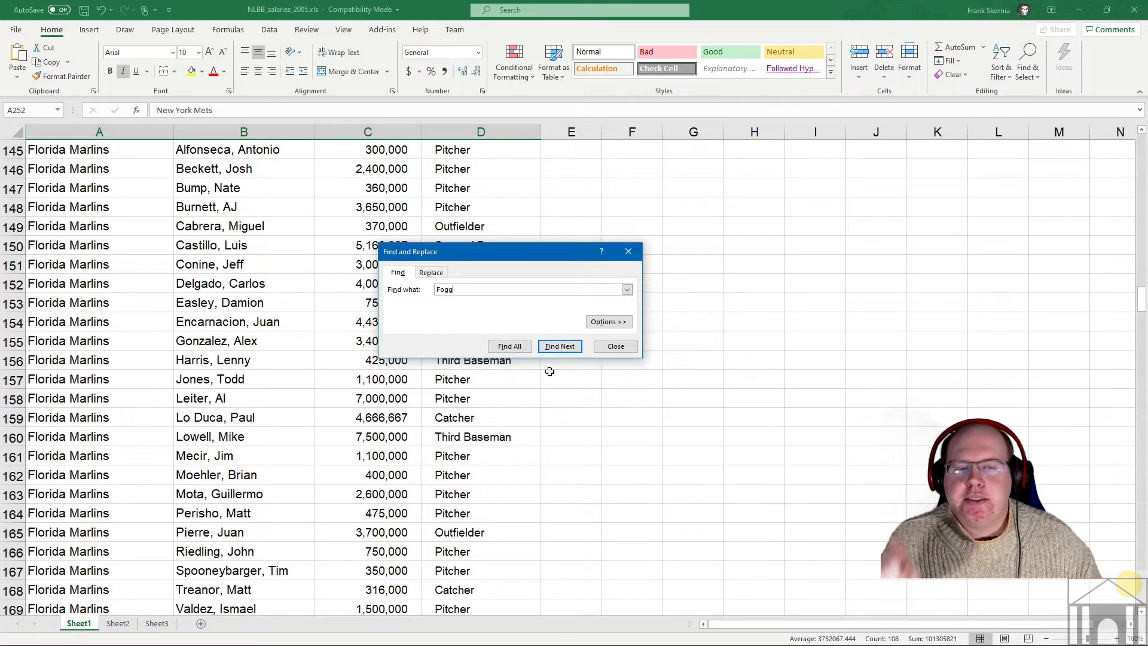
{"action": "left_click", "coordinate": [616, 346]}
{"action": "scroll", "coordinate": [354, 345], "scroll_direction": "down", "scroll_amount": 20}
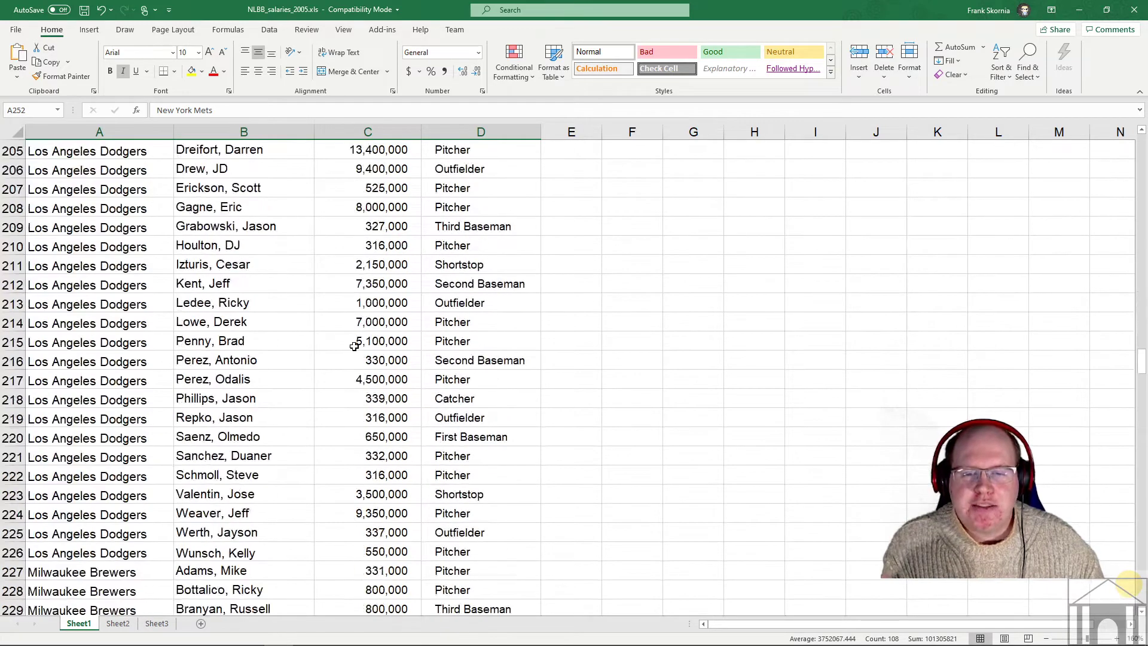
- Deselect the New York Mets rows 252–274 by clicking single cell B250
{"action": "scroll", "coordinate": [354, 345], "scroll_direction": "down", "scroll_amount": 14}
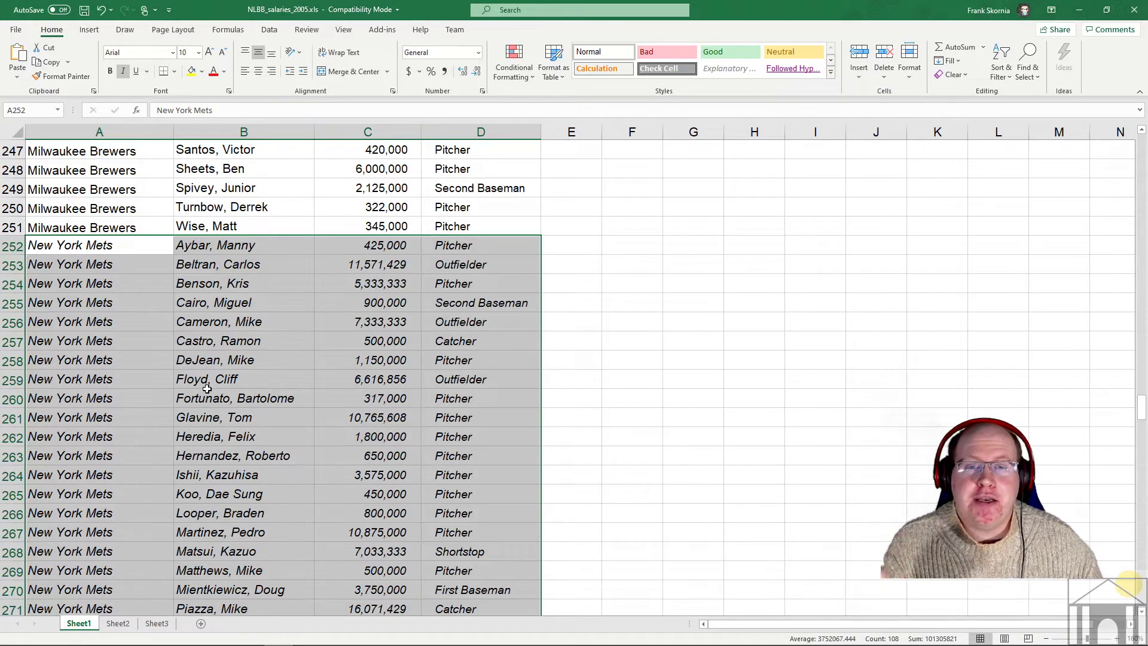
{"action": "scroll", "coordinate": [271, 359], "scroll_direction": "down", "scroll_amount": 3}
{"action": "scroll", "coordinate": [271, 358], "scroll_direction": "up", "scroll_amount": 4}
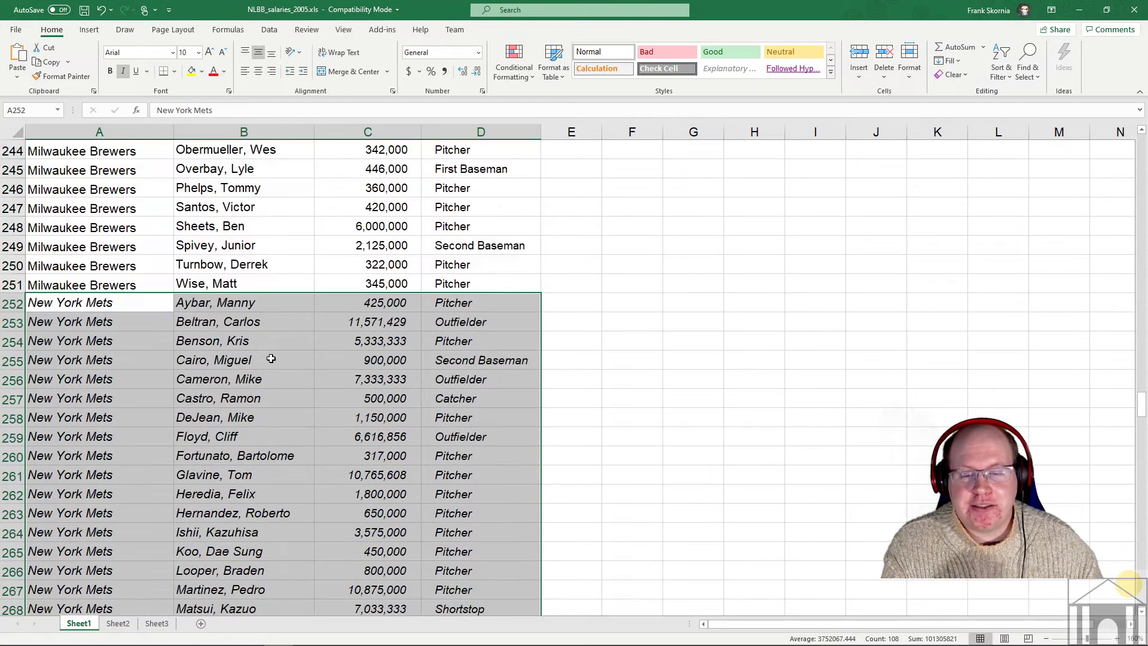
{"action": "scroll", "coordinate": [270, 362], "scroll_direction": "up", "scroll_amount": 13}
{"action": "scroll", "coordinate": [305, 389], "scroll_direction": "down", "scroll_amount": 15}
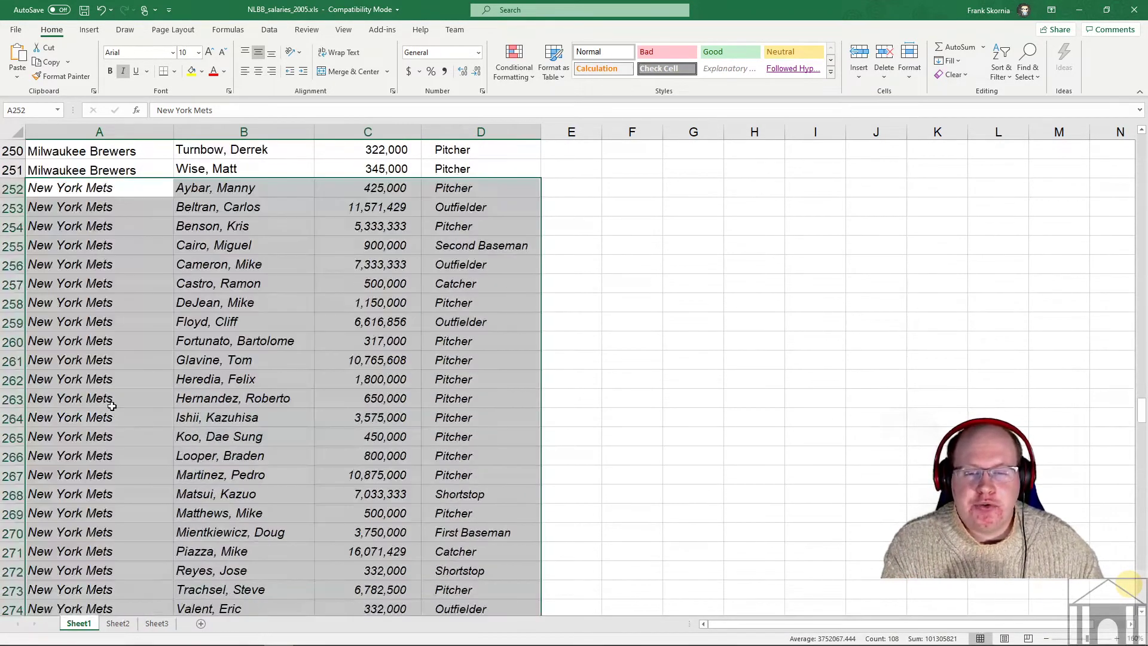
{"action": "left_click", "coordinate": [235, 150]}
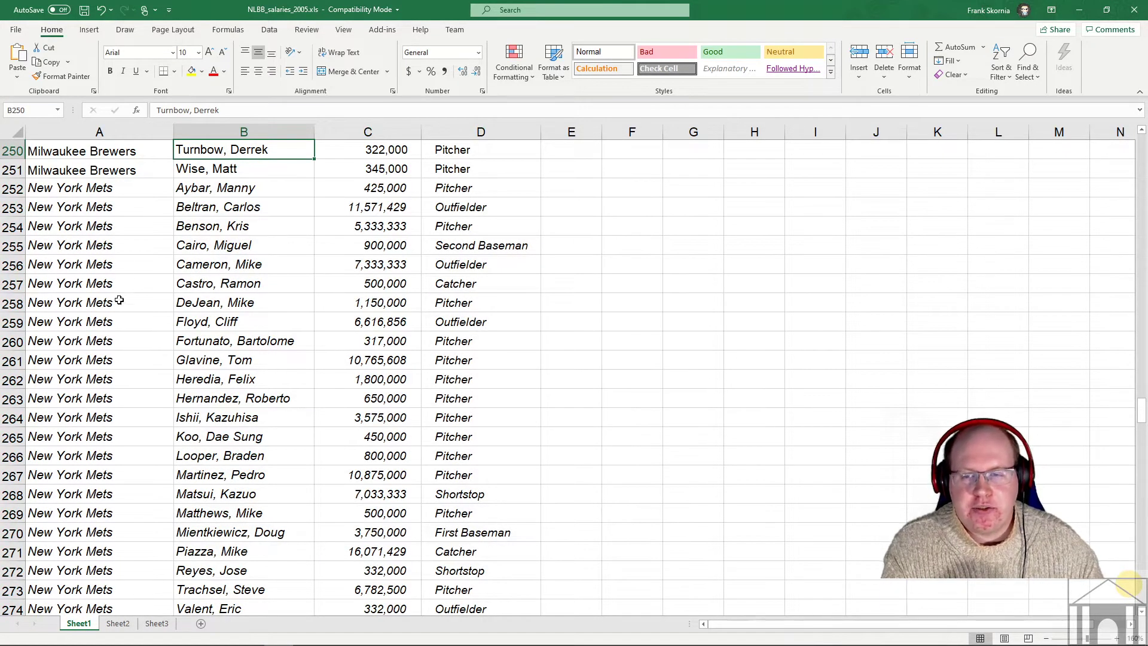
- Search for the player's name in Last, First form, locating it in B309 among the Pittsburgh Pirates
{"action": "key", "text": "ctrl+f"}
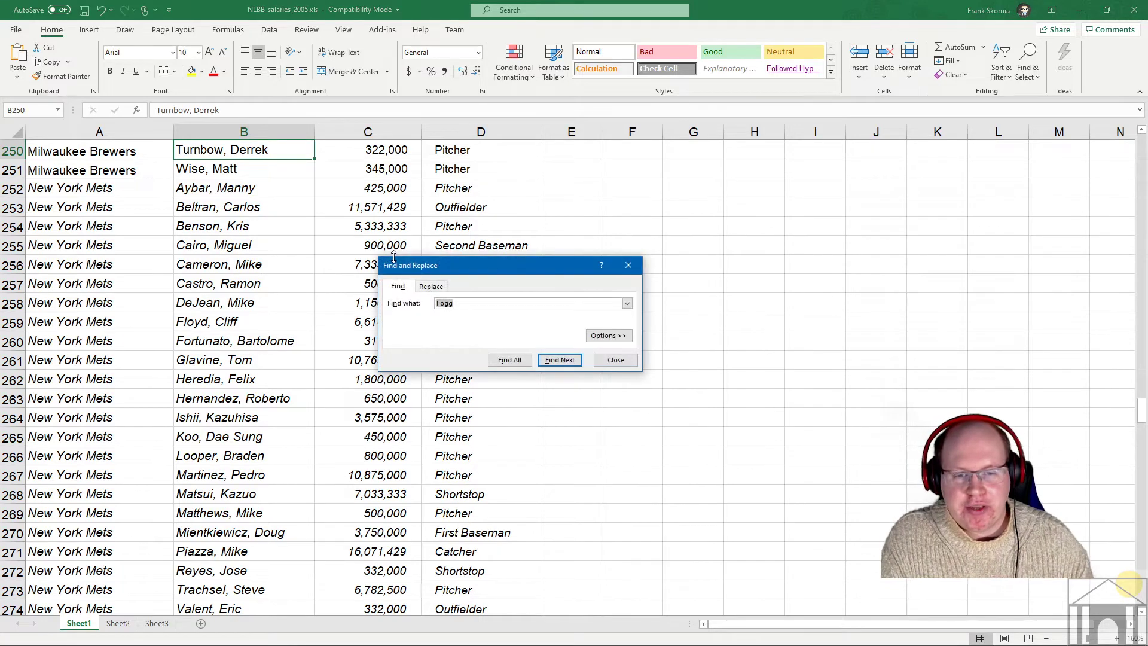
{"action": "type", "text": "Jonh"}
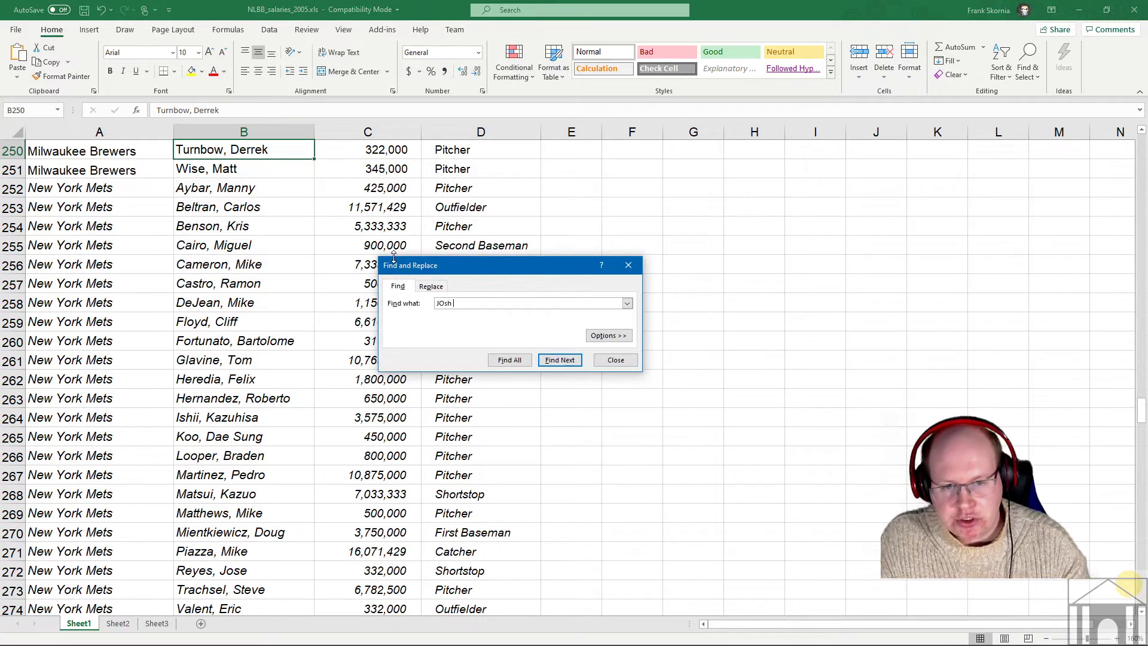
{"action": "key", "text": "BackSpace"}
{"action": "key", "text": "BackSpace"}
{"action": "type", "text": "sh F"}
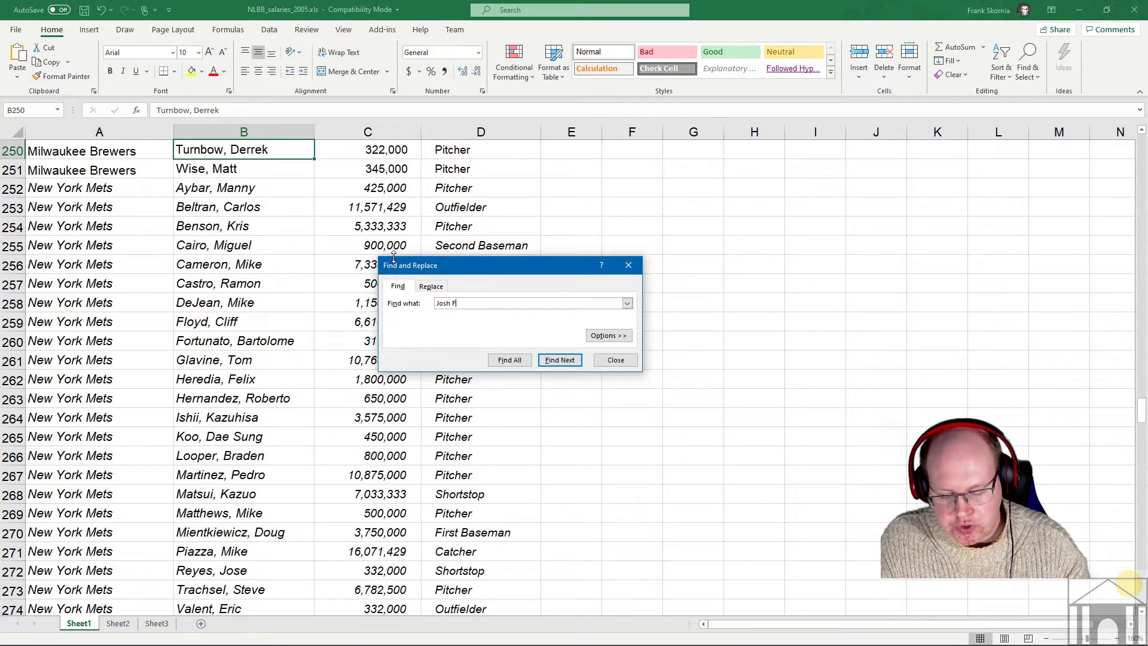
{"action": "type", "text": "ogg"}
{"action": "key", "text": "Return"}
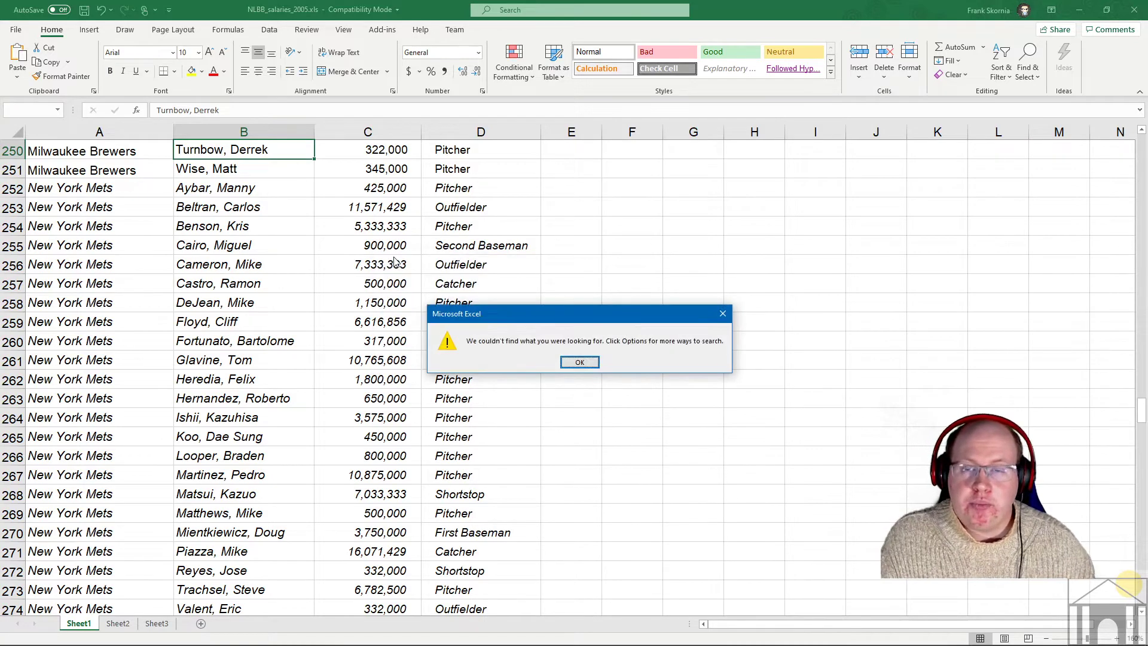
{"action": "left_click", "coordinate": [585, 363]}
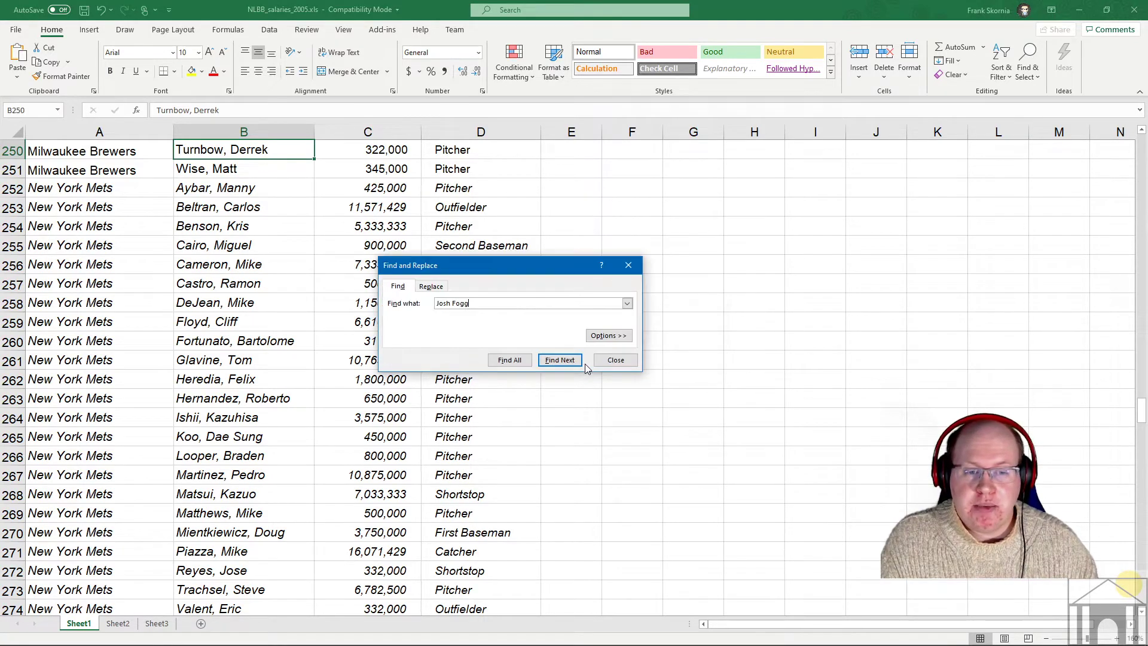
{"action": "left_click_drag", "start_coordinate": [481, 304], "coordinate": [389, 304]}
{"action": "type", "text": "Fo"}
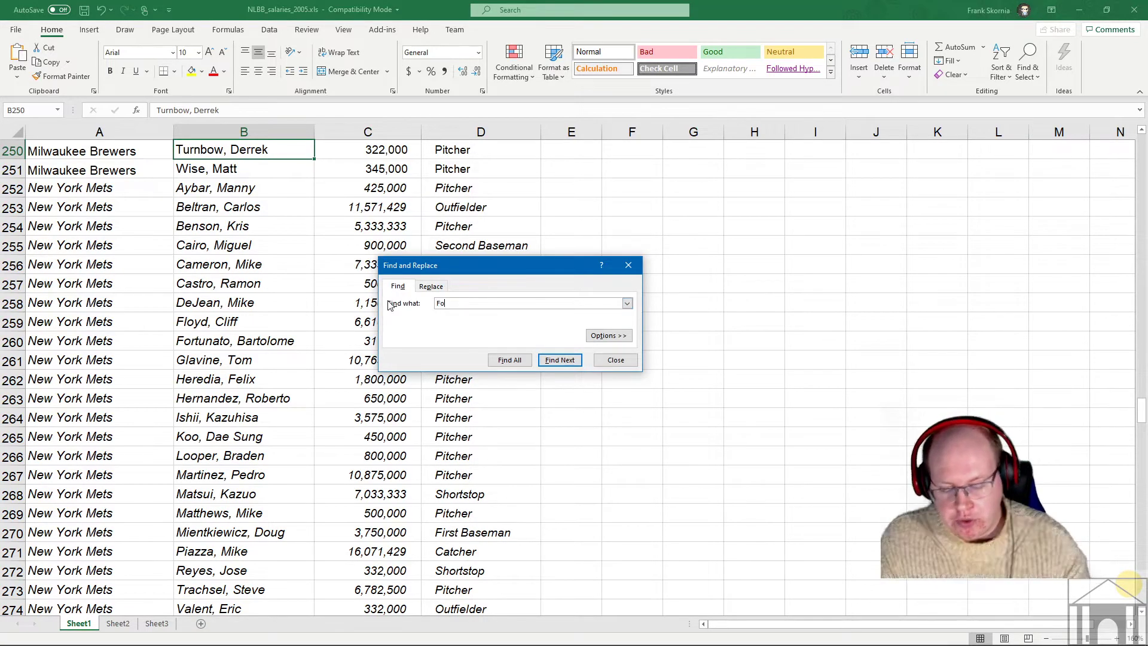
{"action": "type", "text": "gg, JOsh"}
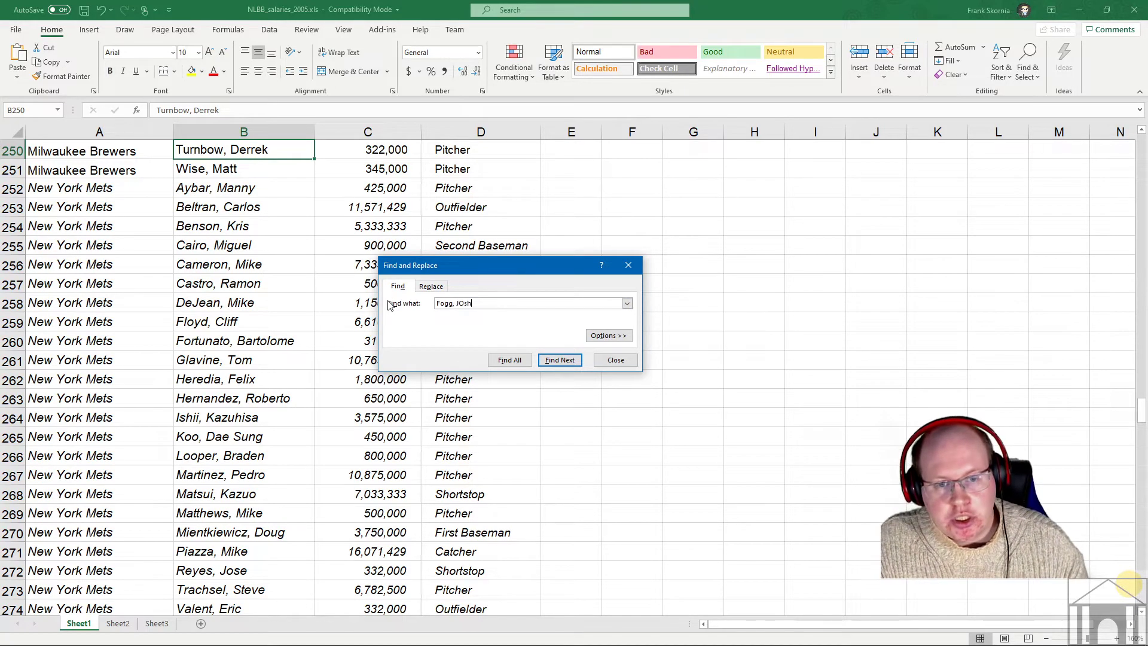
{"action": "key", "text": "BackSpace"}
{"action": "key", "text": "BackSpace"}
{"action": "key", "text": "BackSpace"}
{"action": "type", "text": "osh"}
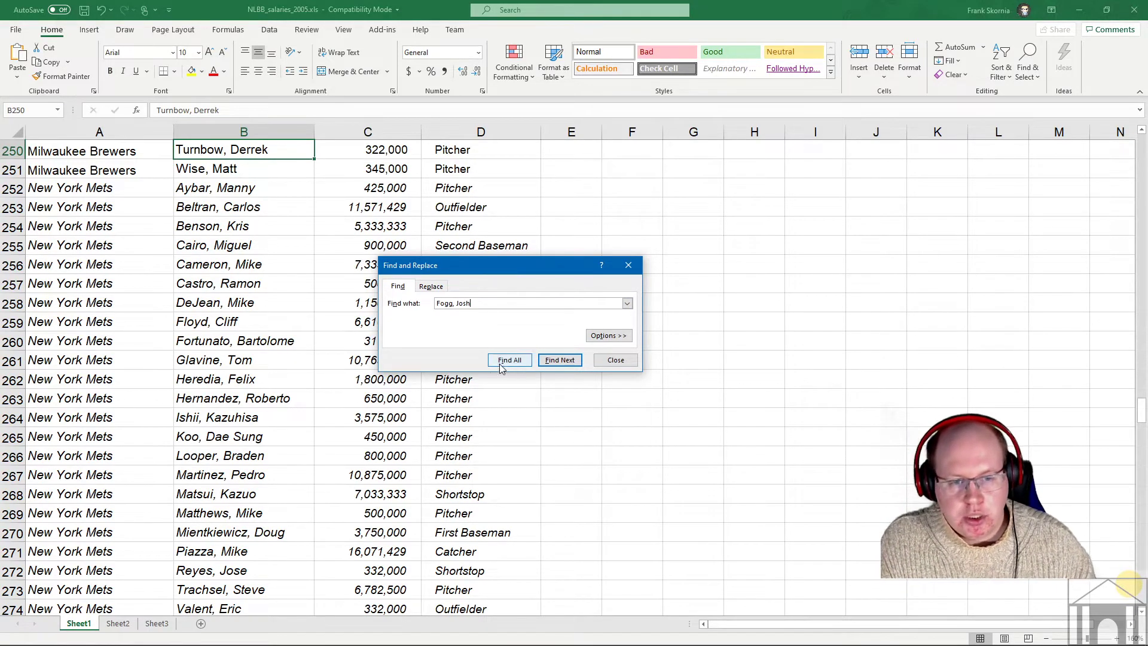
{"action": "left_click", "coordinate": [560, 361]}
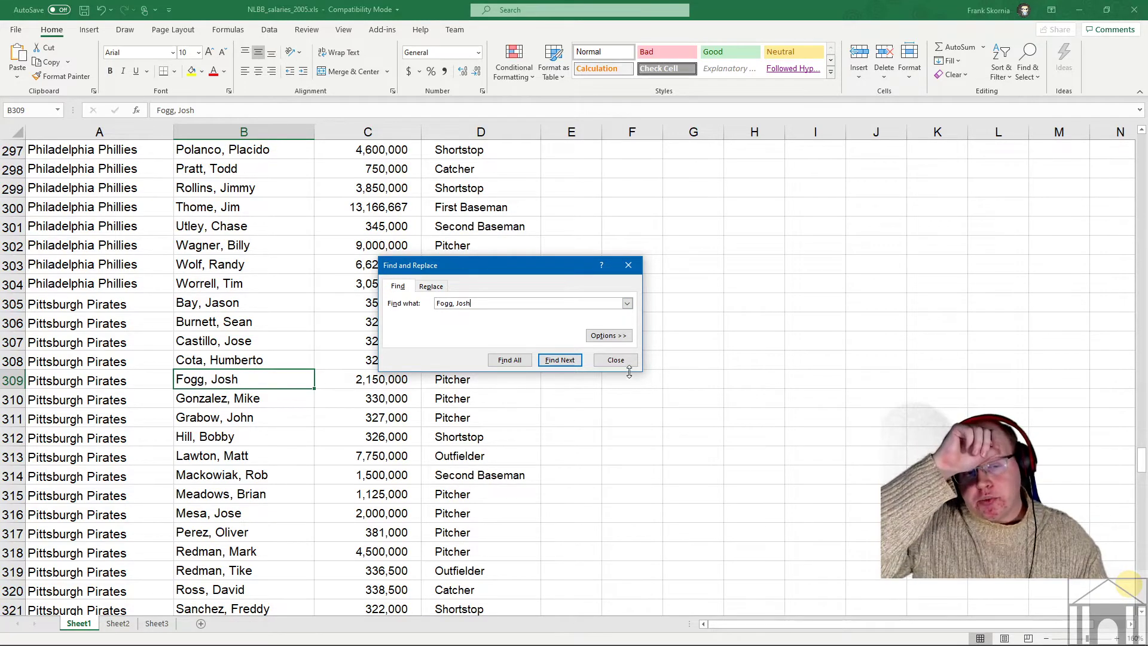
{"action": "left_click", "coordinate": [616, 359]}
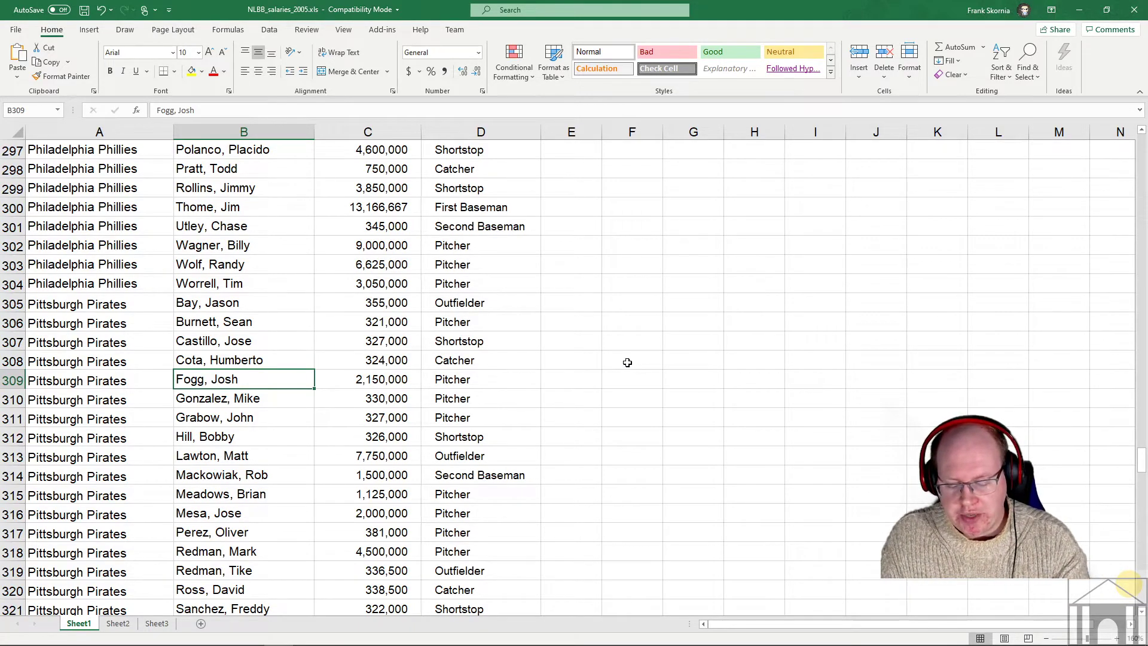
- Reopen Find and Replace with the Replace tab active
{"action": "key", "text": "ctrl+h"}
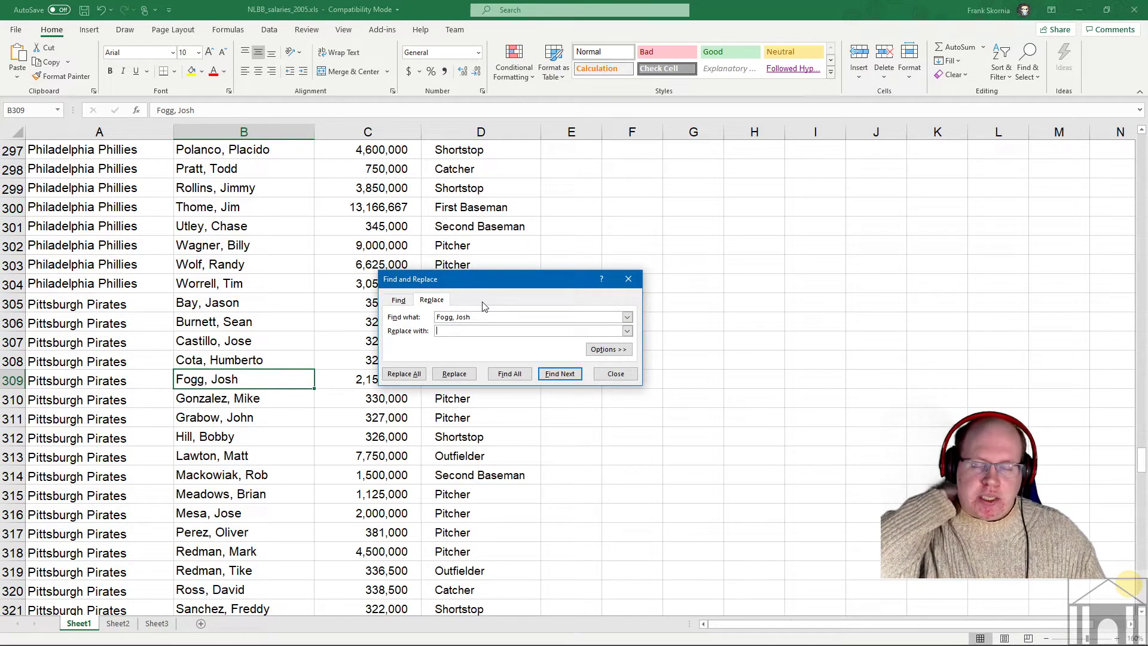
{"action": "left_click", "coordinate": [407, 300]}
{"action": "left_click", "coordinate": [430, 300]}
{"action": "left_click", "coordinate": [398, 300]}
{"action": "left_click", "coordinate": [431, 300]}
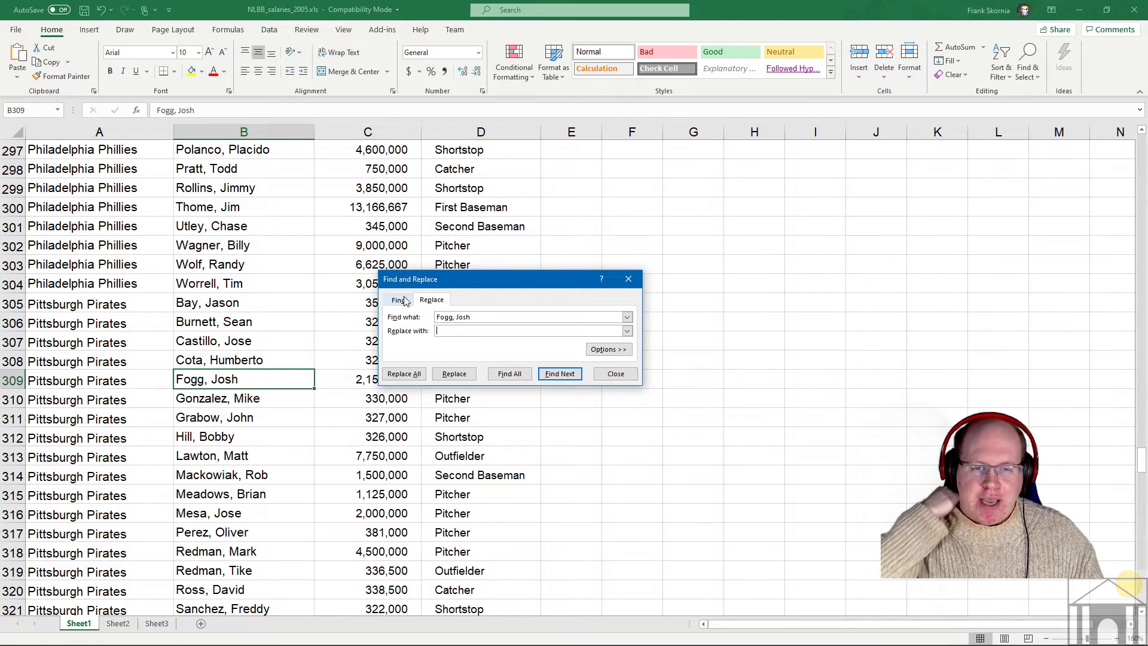
{"action": "left_click", "coordinate": [398, 300]}
{"action": "left_click", "coordinate": [430, 300]}
{"action": "left_click", "coordinate": [398, 301]}
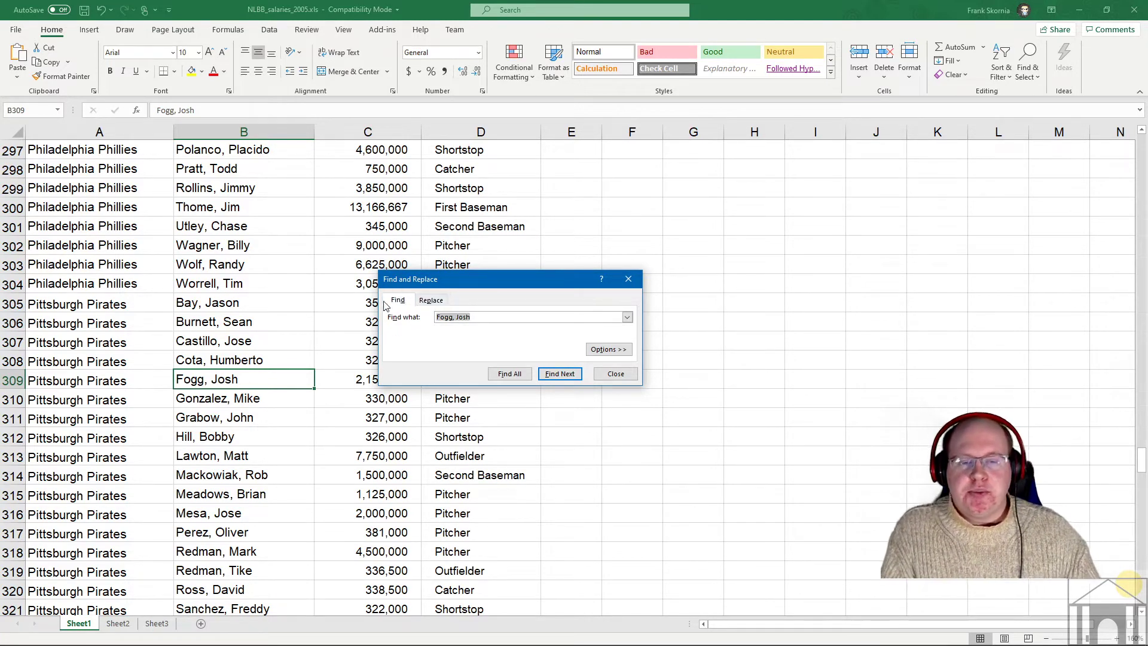
{"action": "left_click", "coordinate": [419, 302]}
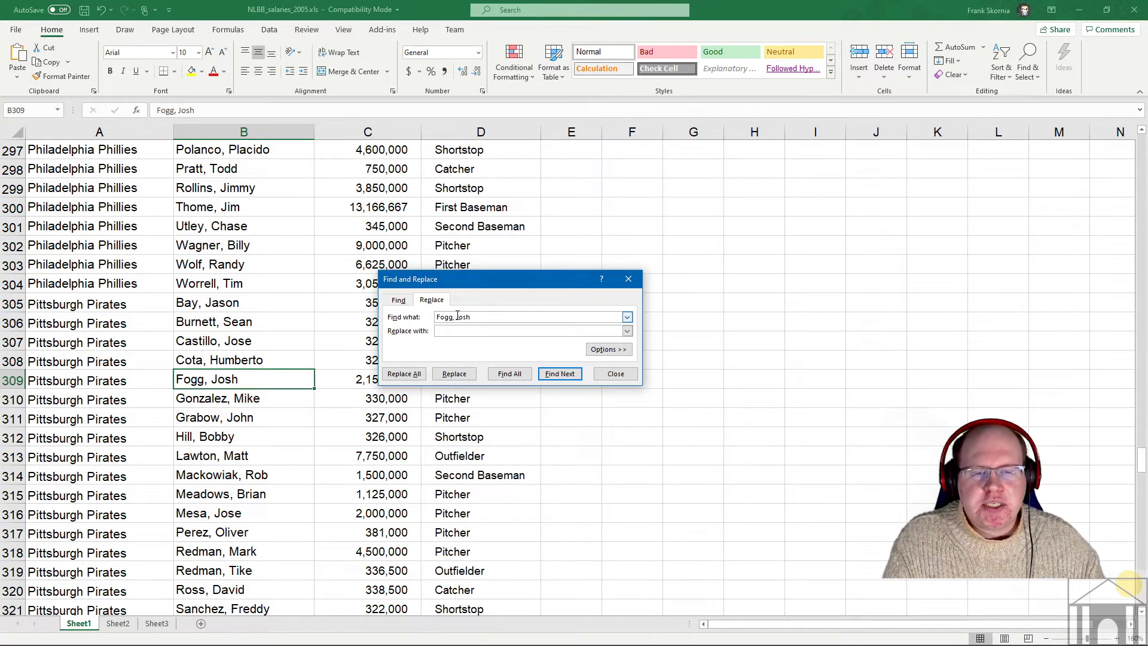
{"action": "left_click_drag", "start_coordinate": [472, 317], "coordinate": [430, 316]}
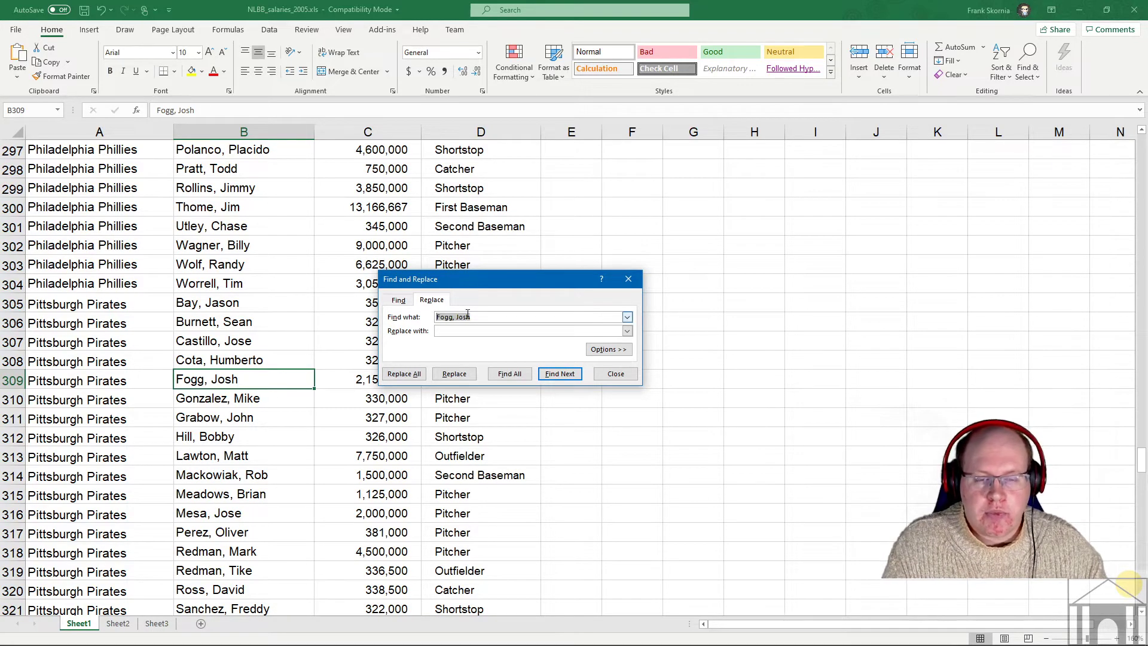
{"action": "left_click_drag", "start_coordinate": [491, 317], "coordinate": [425, 323]}
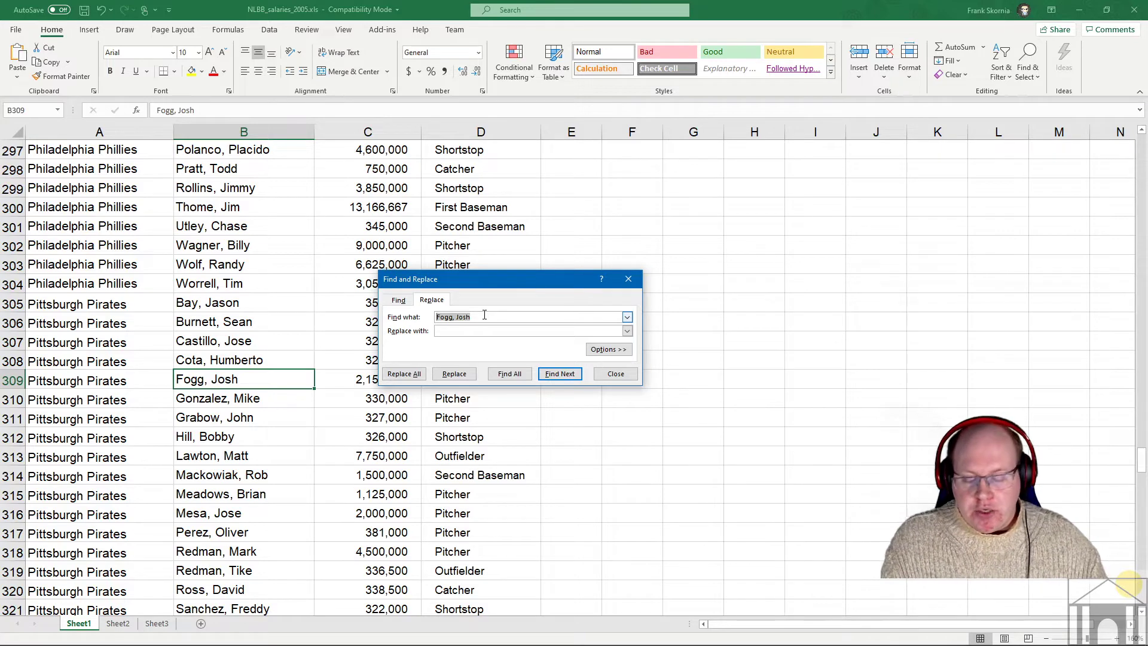
- Set Find what to 360,000 and Replace with to 365,000; Find All reports no match
{"action": "type", "text": "360,"}
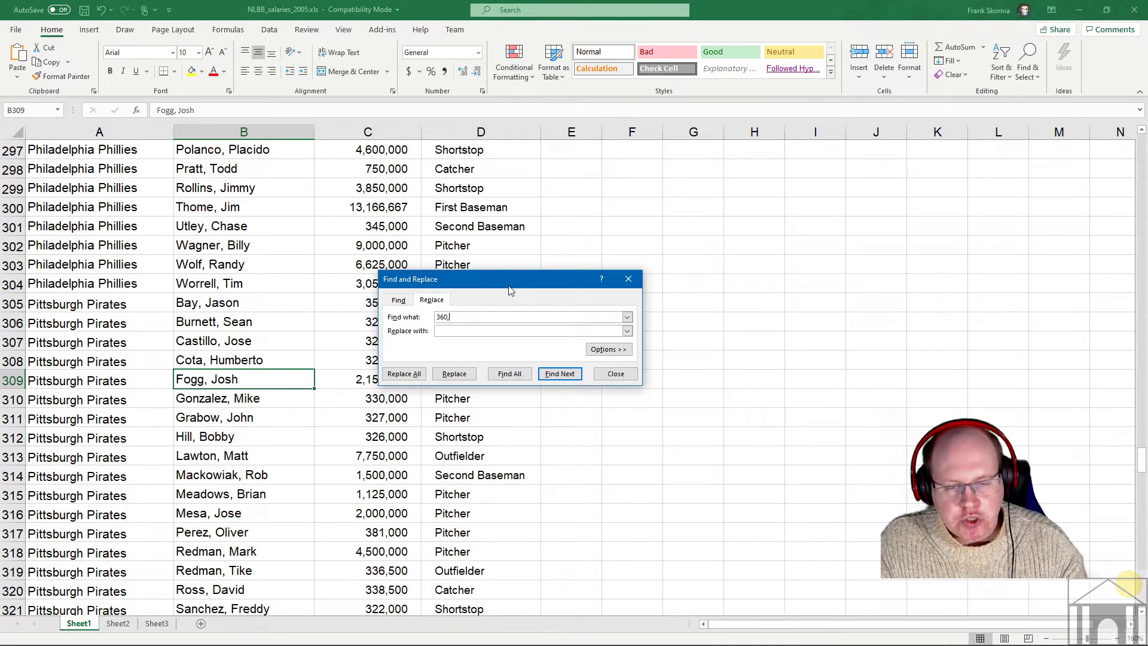
{"action": "type", "text": "000"}
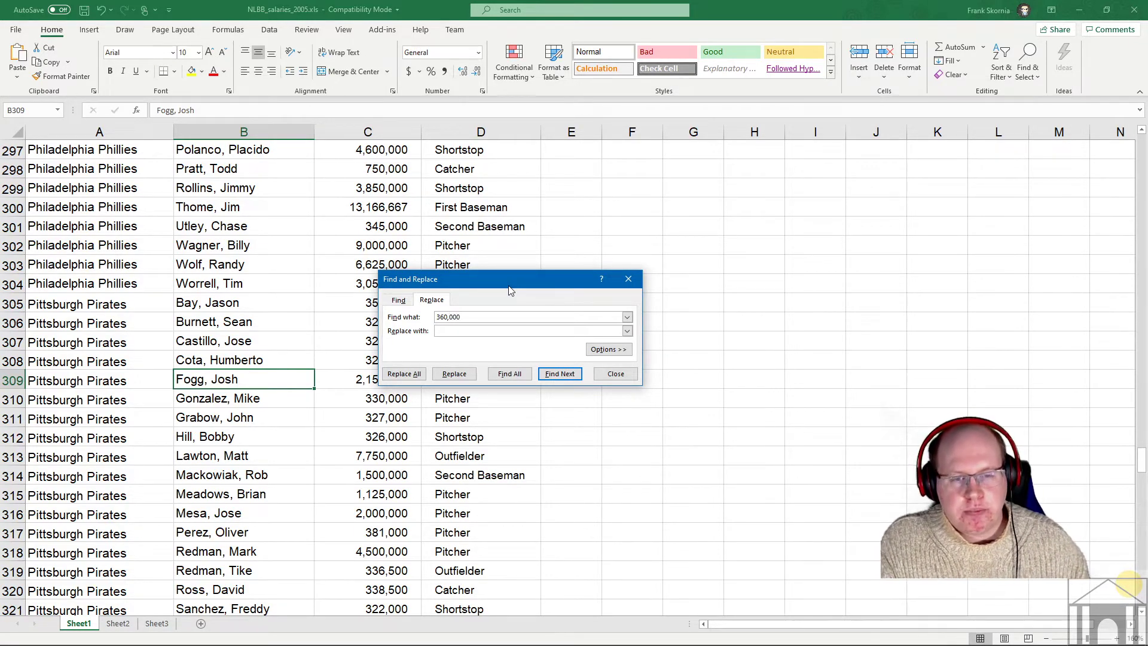
{"action": "left_click", "coordinate": [462, 332]}
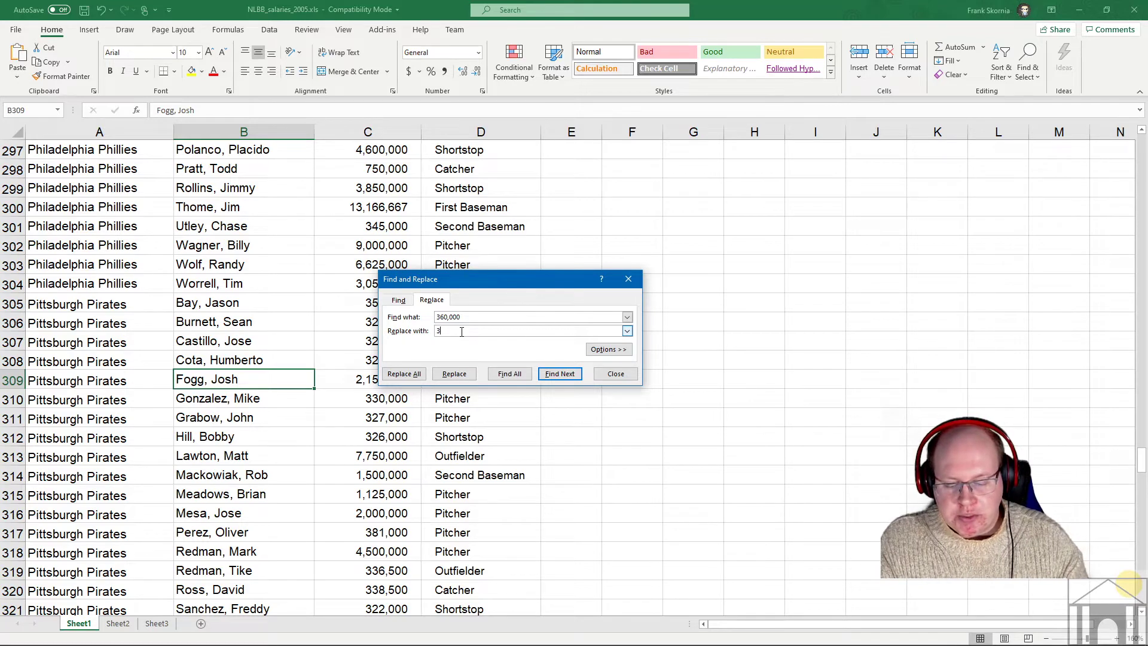
{"action": "type", "text": "365,"}
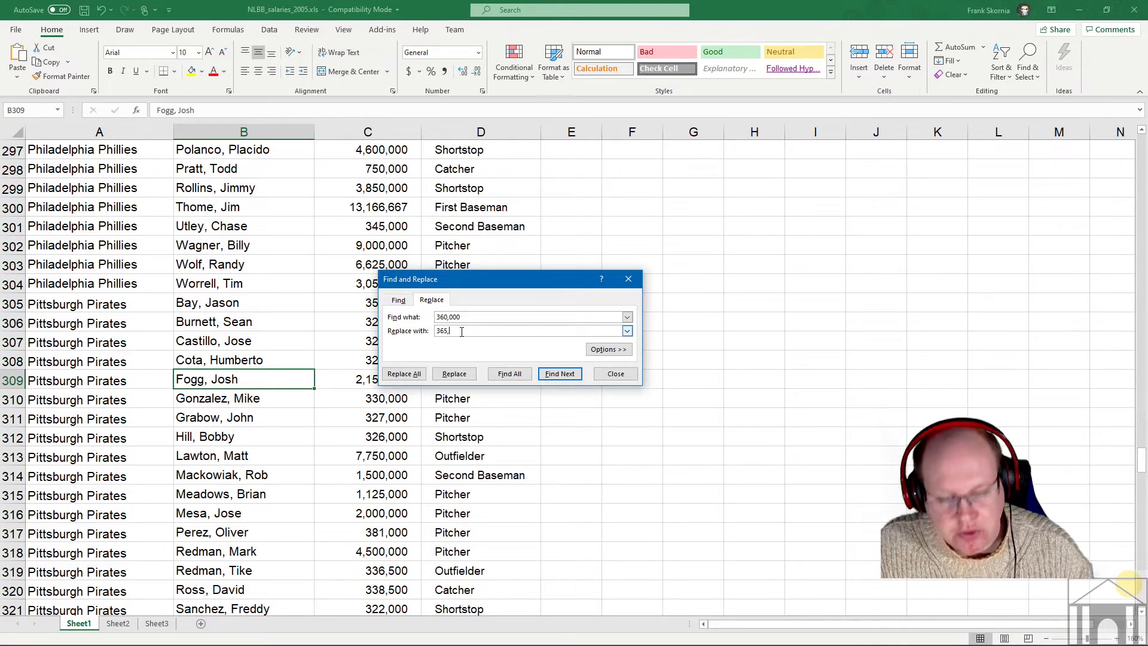
{"action": "type", "text": "000"}
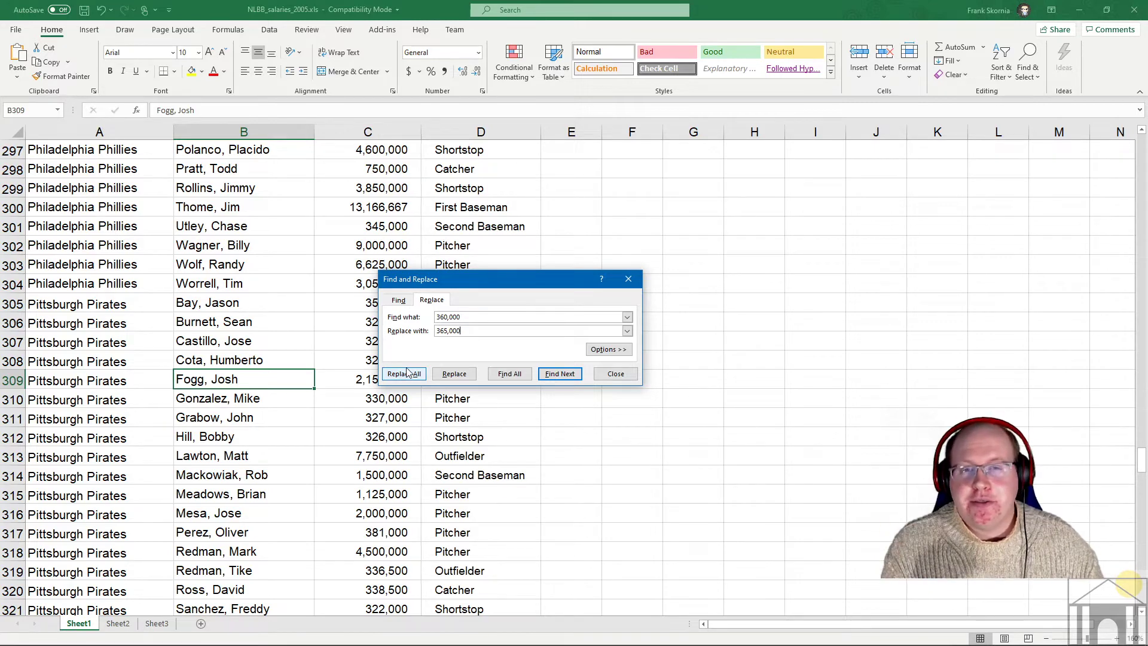
{"action": "left_click", "coordinate": [518, 377]}
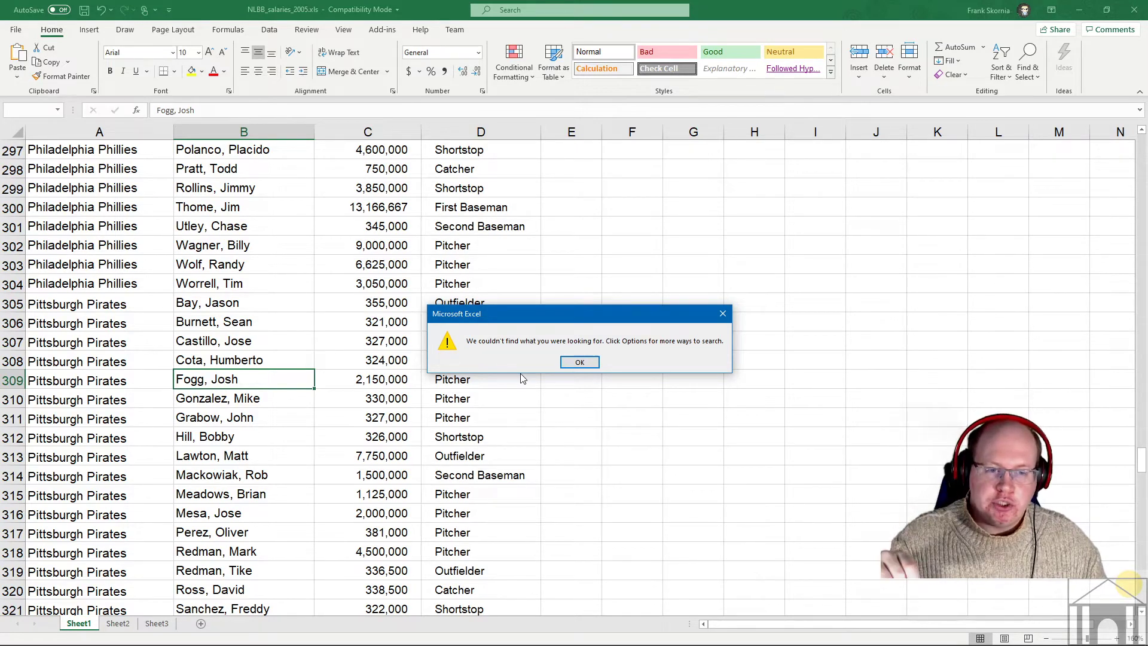
- After checking how C298's salary is stored, remove the commas: find 360000, replace with 365000
{"action": "left_click", "coordinate": [581, 362]}
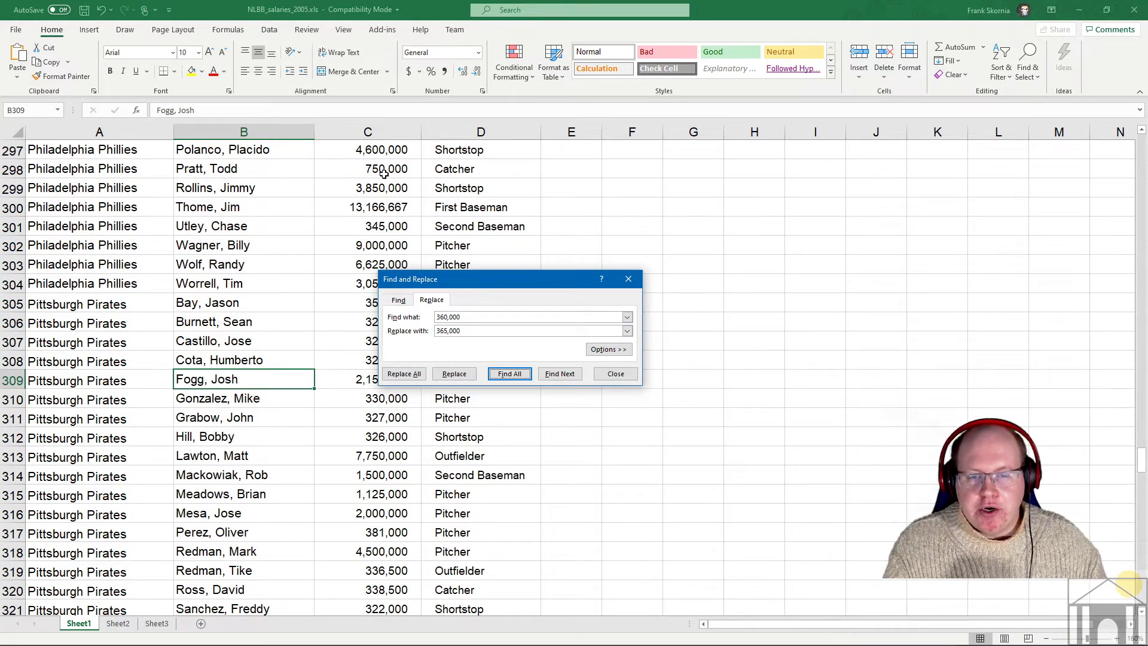
{"action": "left_click", "coordinate": [389, 168]}
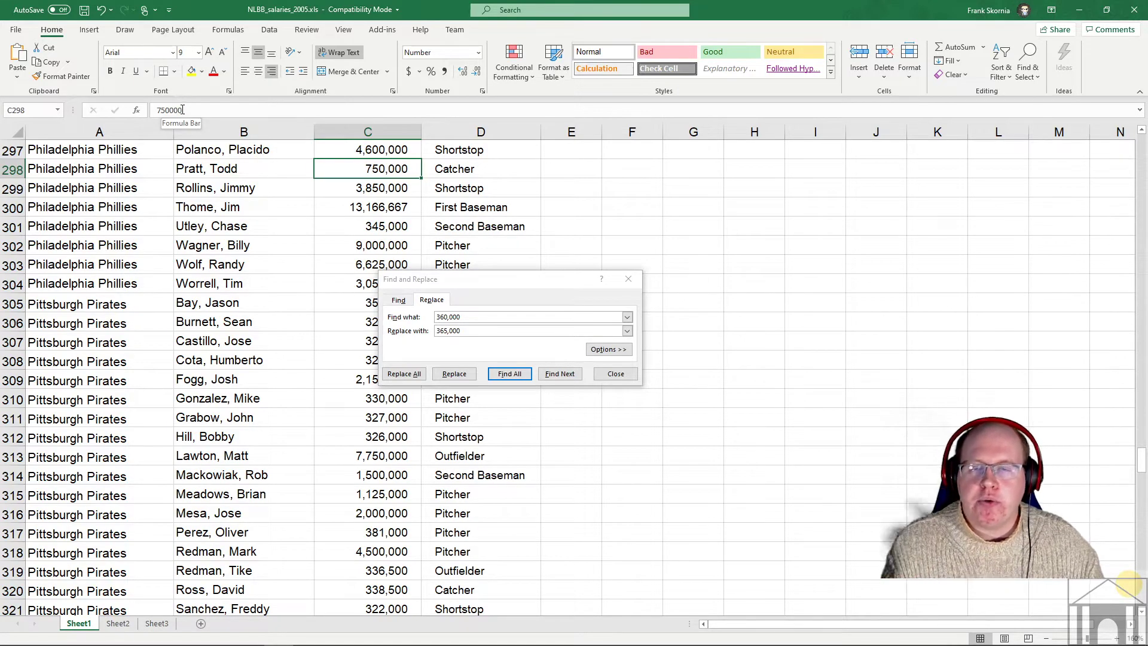
{"action": "left_click", "coordinate": [450, 316]}
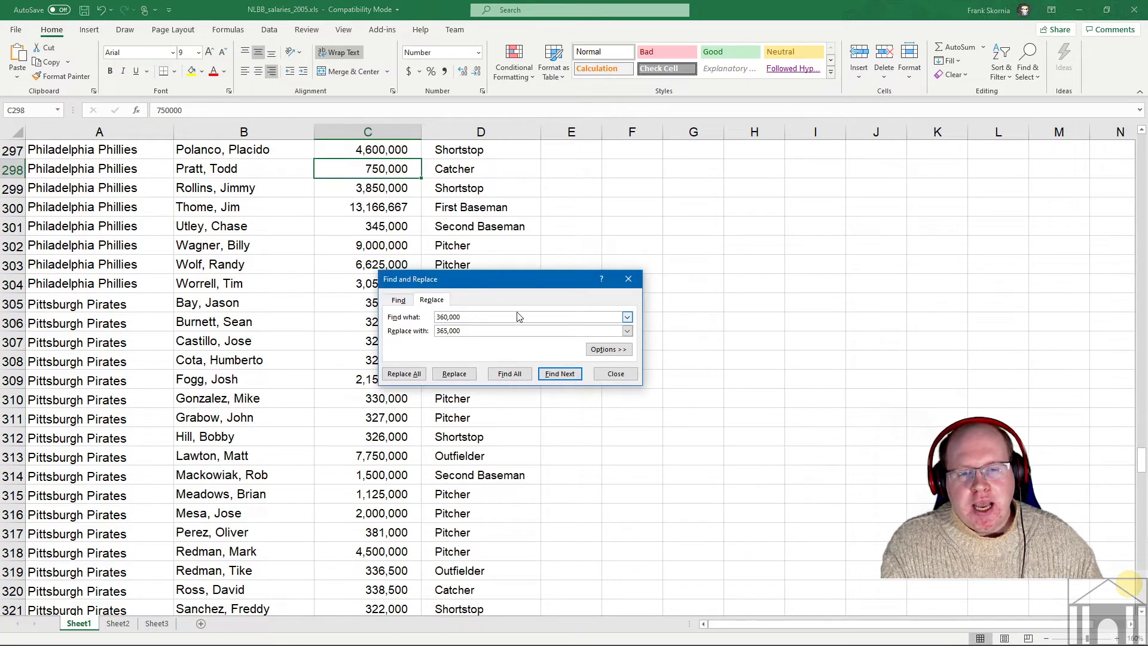
{"action": "key", "text": "BackSpace"}
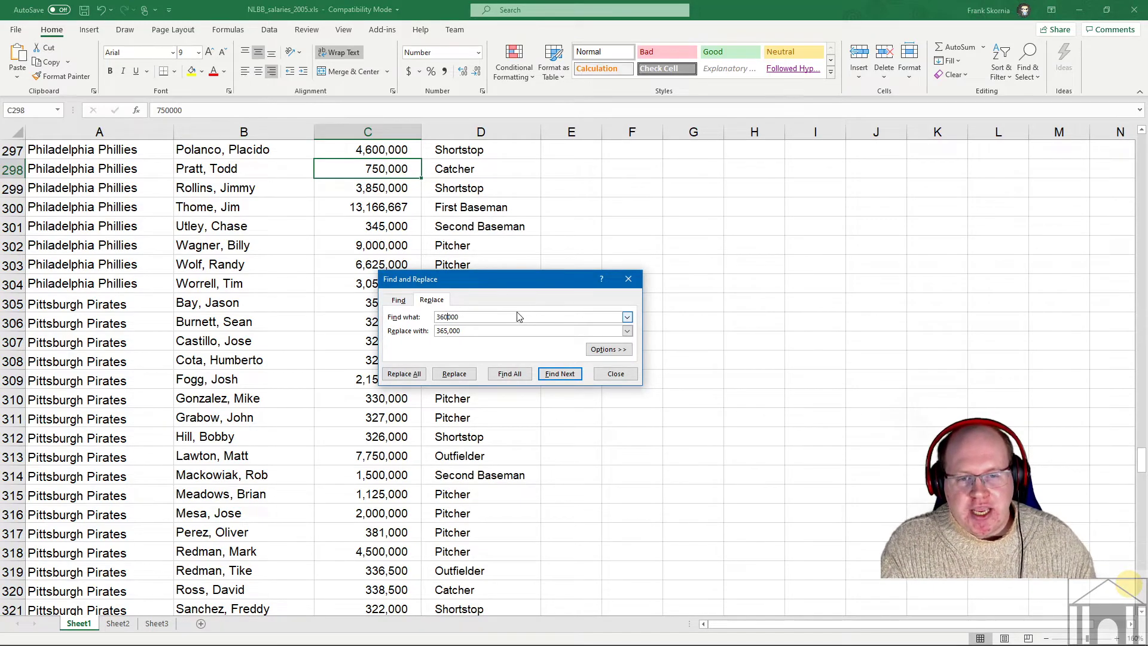
{"action": "left_click", "coordinate": [451, 330]}
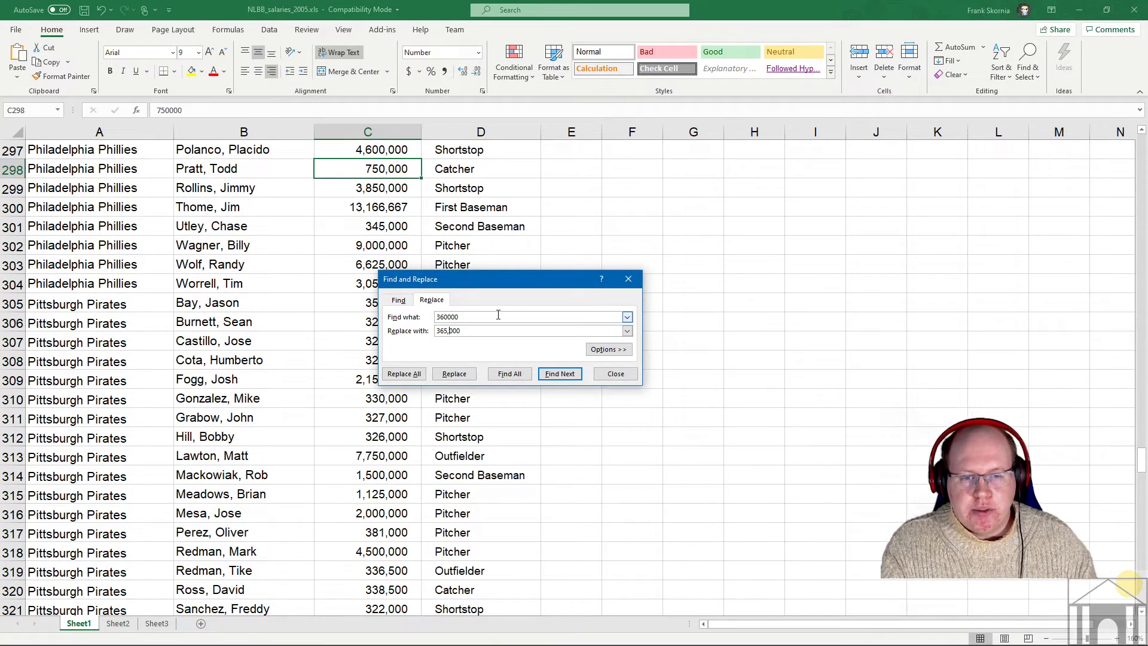
{"action": "key", "text": "Delete"}
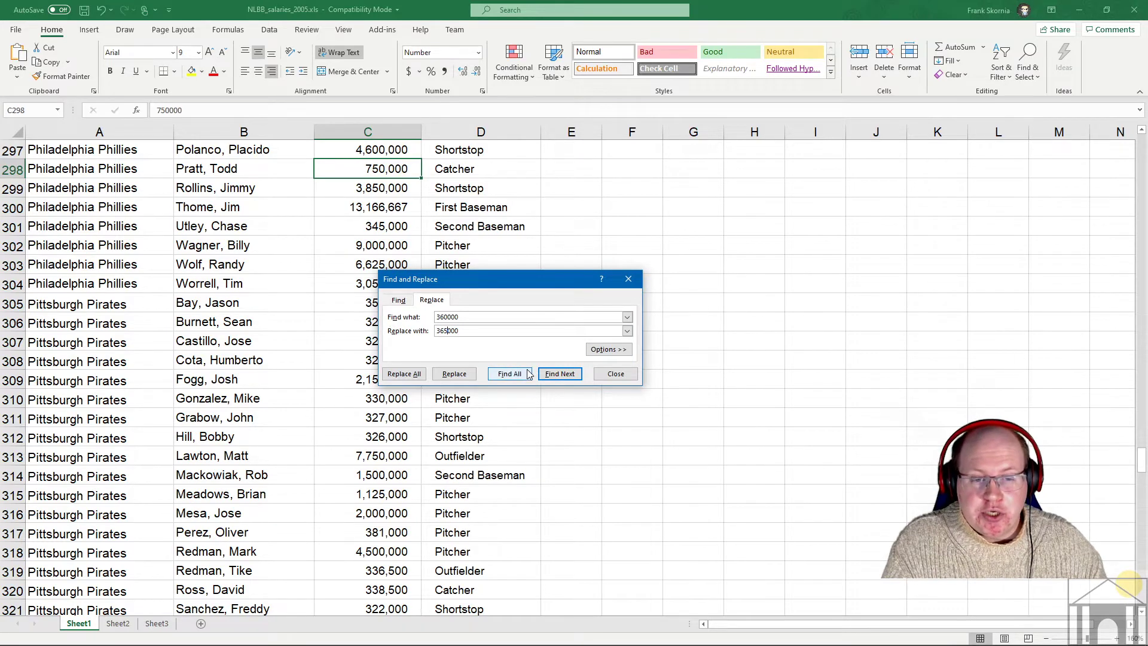
- List all six 360000 matches in an enlarged results list and jump to C113's 3,600,000
{"action": "left_click", "coordinate": [510, 374]}
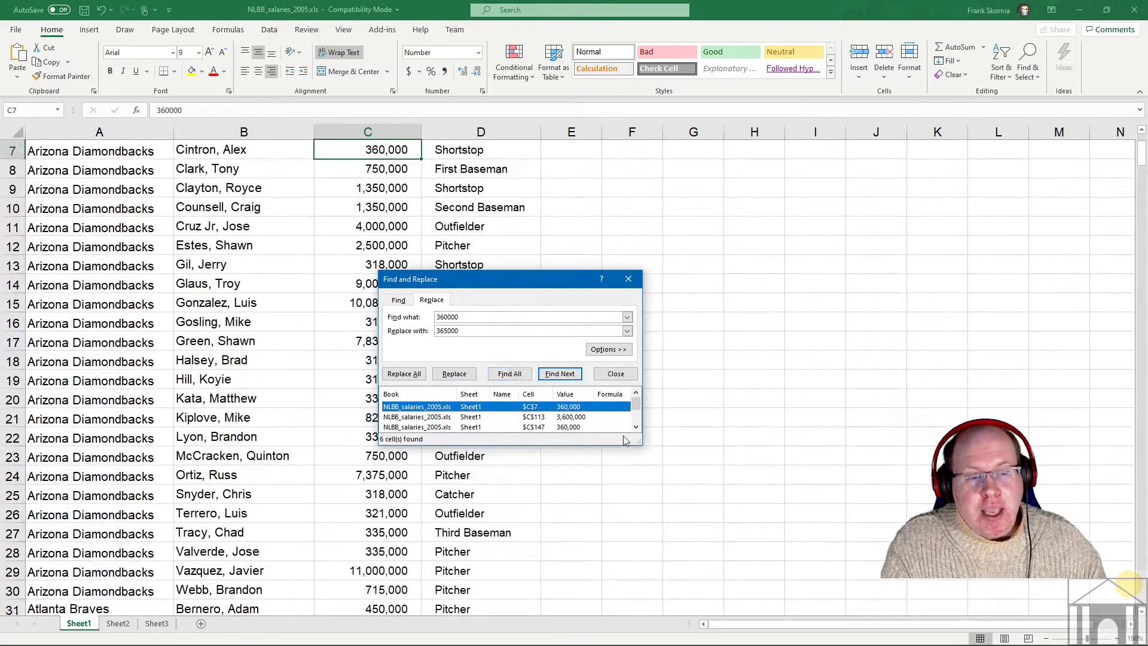
{"action": "left_click_drag", "start_coordinate": [641, 442], "coordinate": [656, 529]}
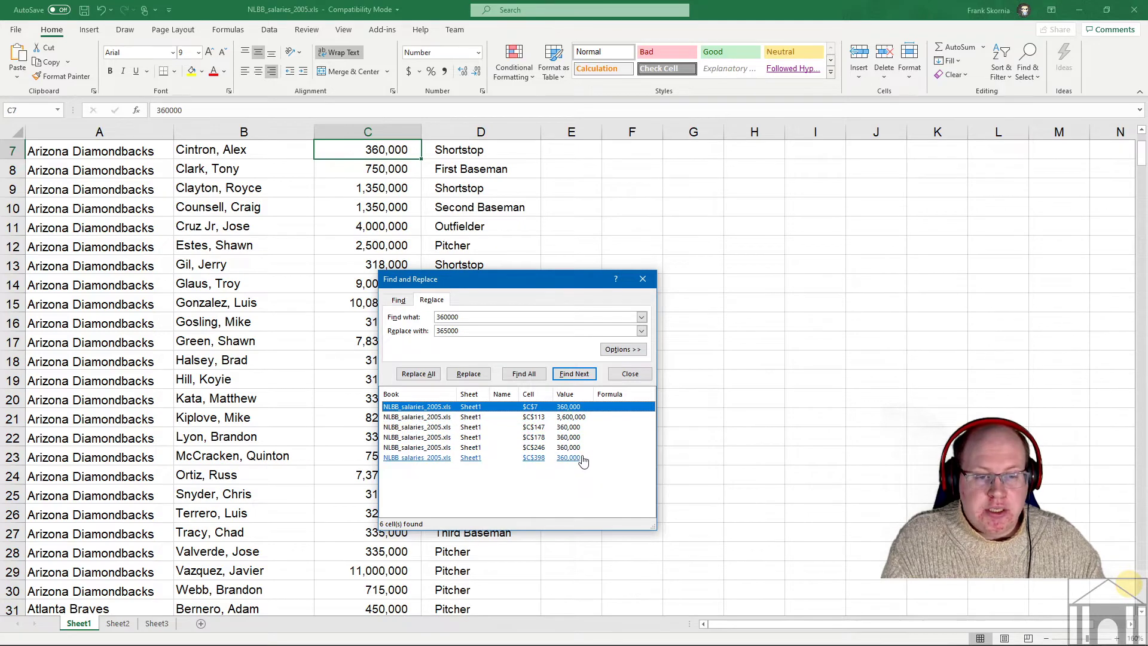
{"action": "left_click", "coordinate": [581, 419]}
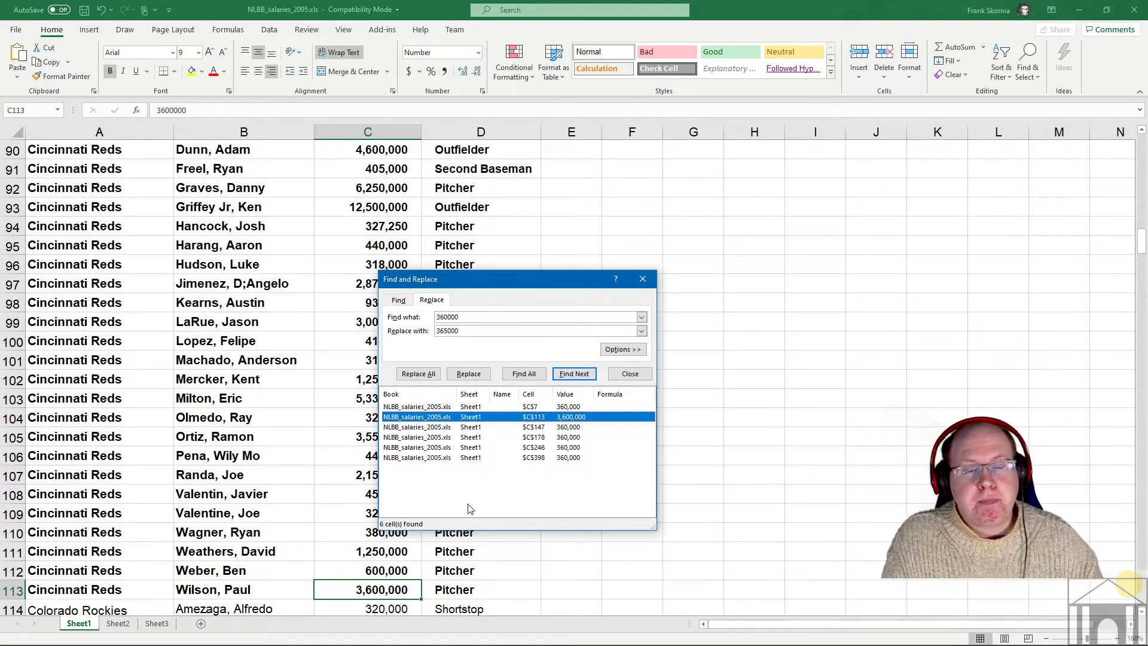
- Expand the search options and review Within, Search and Look in, keeping Sheet, By Rows and Formulas
{"action": "left_click", "coordinate": [632, 351]}
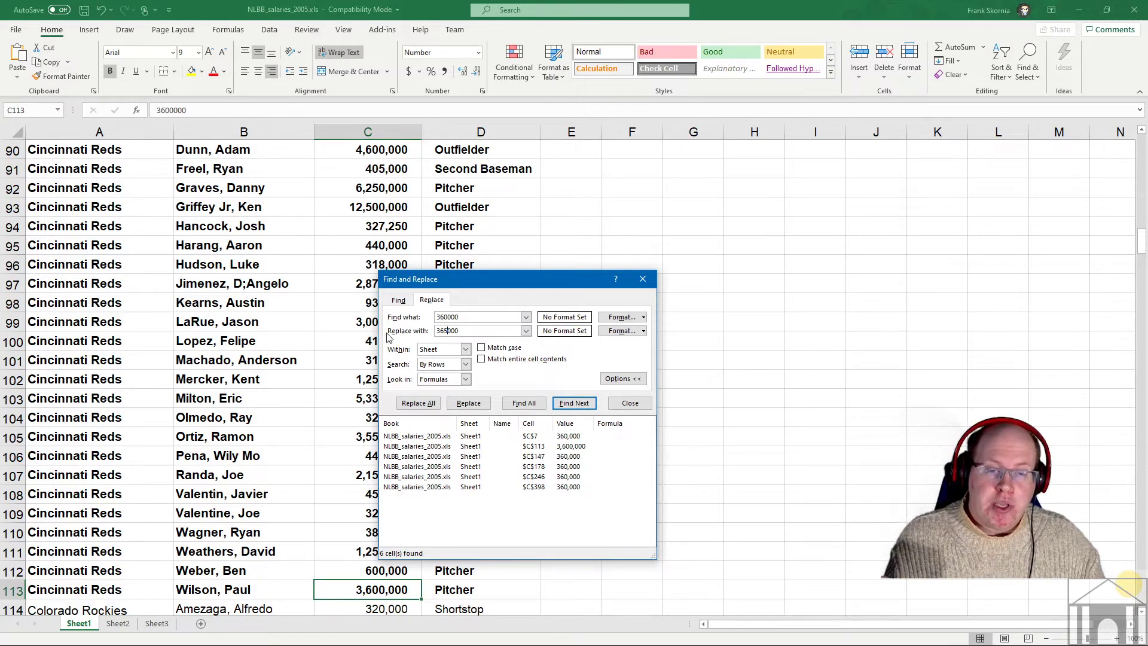
{"action": "left_click", "coordinate": [466, 348]}
{"action": "left_click", "coordinate": [521, 389]}
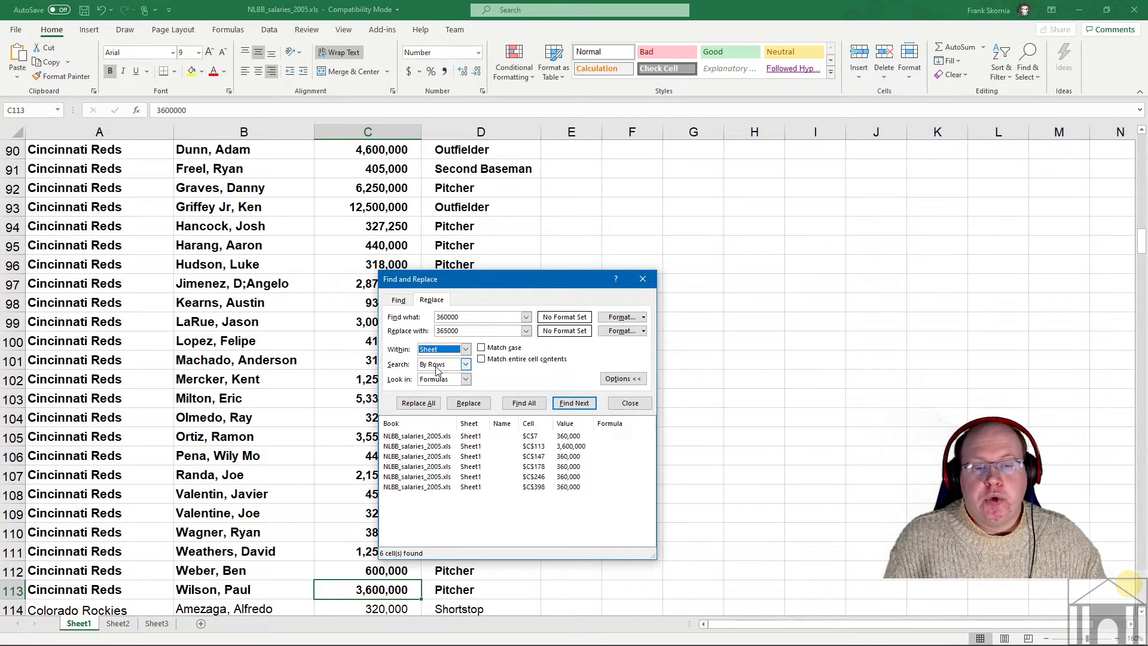
{"action": "left_click", "coordinate": [462, 364]}
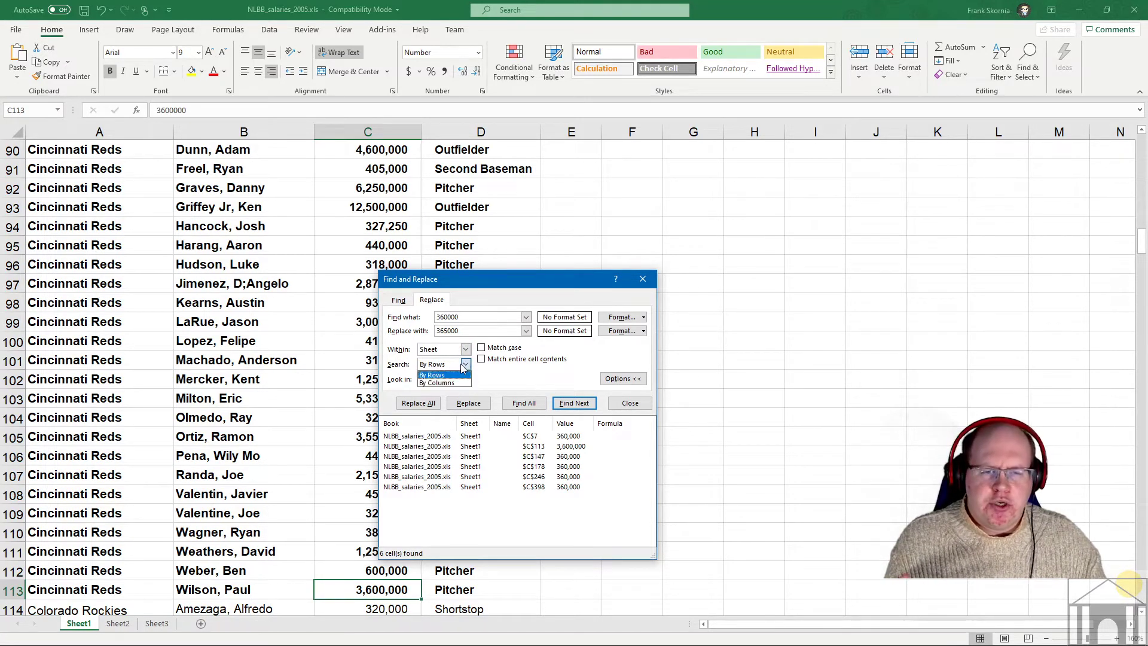
{"action": "left_click", "coordinate": [490, 381]}
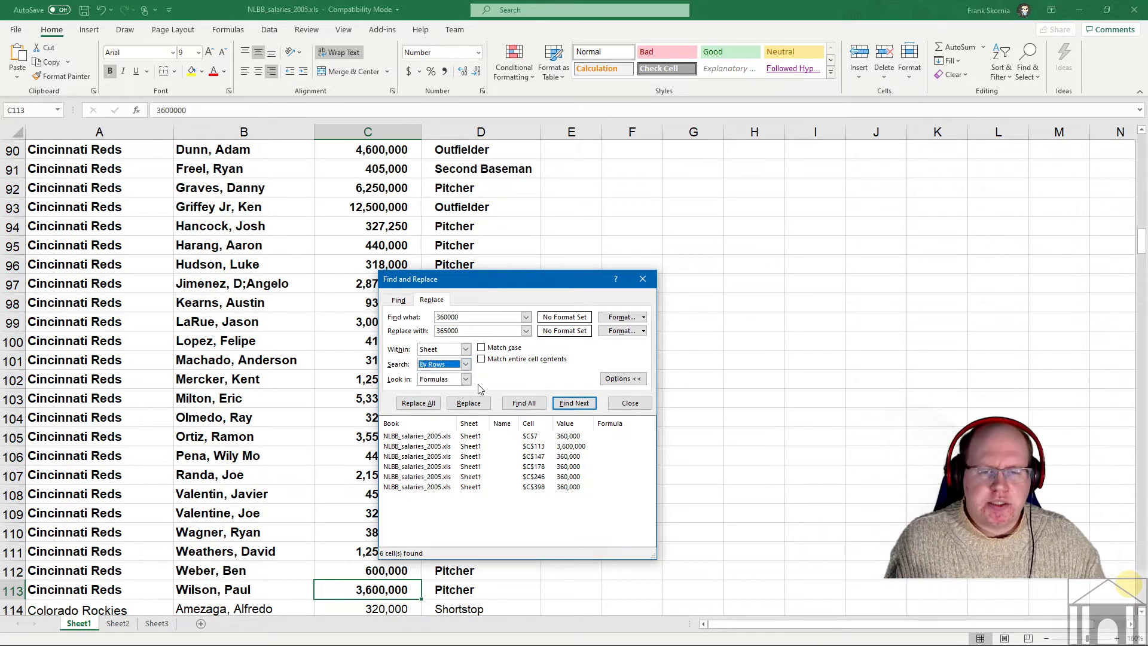
{"action": "left_click", "coordinate": [465, 380]}
{"action": "left_click", "coordinate": [466, 381]}
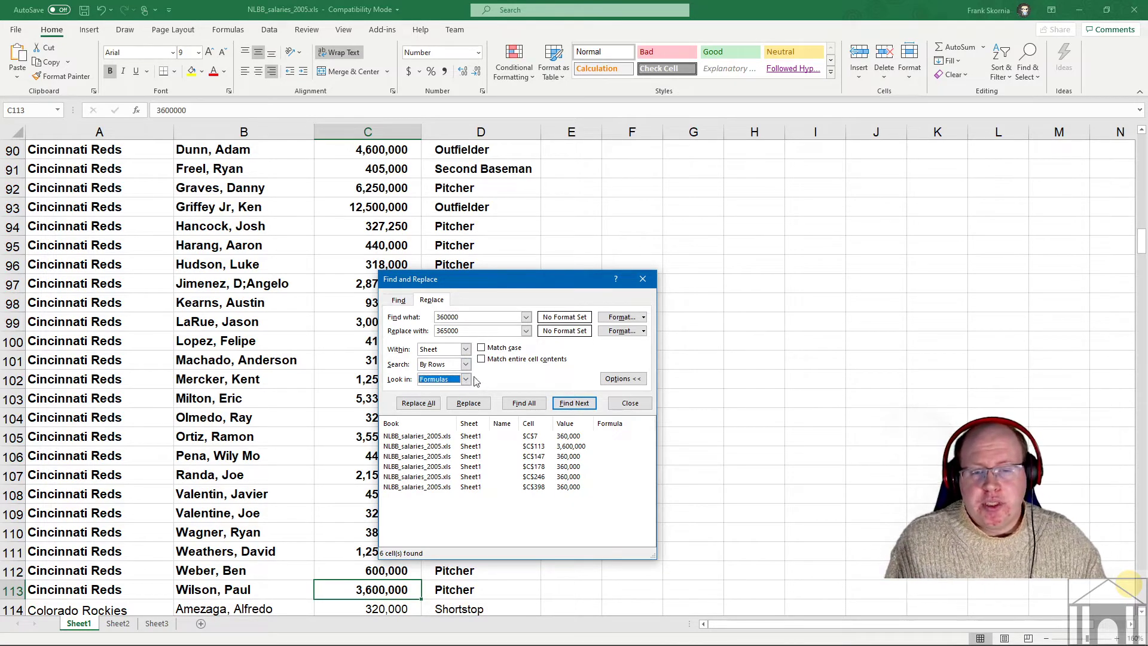
{"action": "left_click", "coordinate": [471, 381]}
{"action": "left_click", "coordinate": [491, 381]}
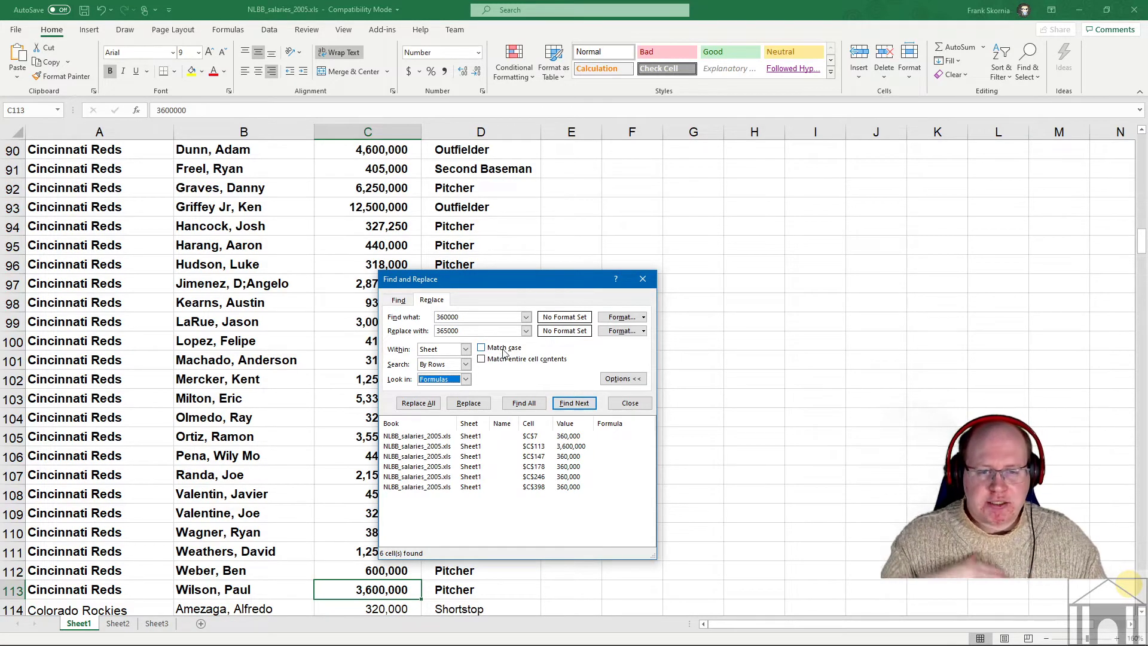
- Search for the player's surname, trying Match case, until it is found in B309
{"action": "left_click", "coordinate": [398, 300]}
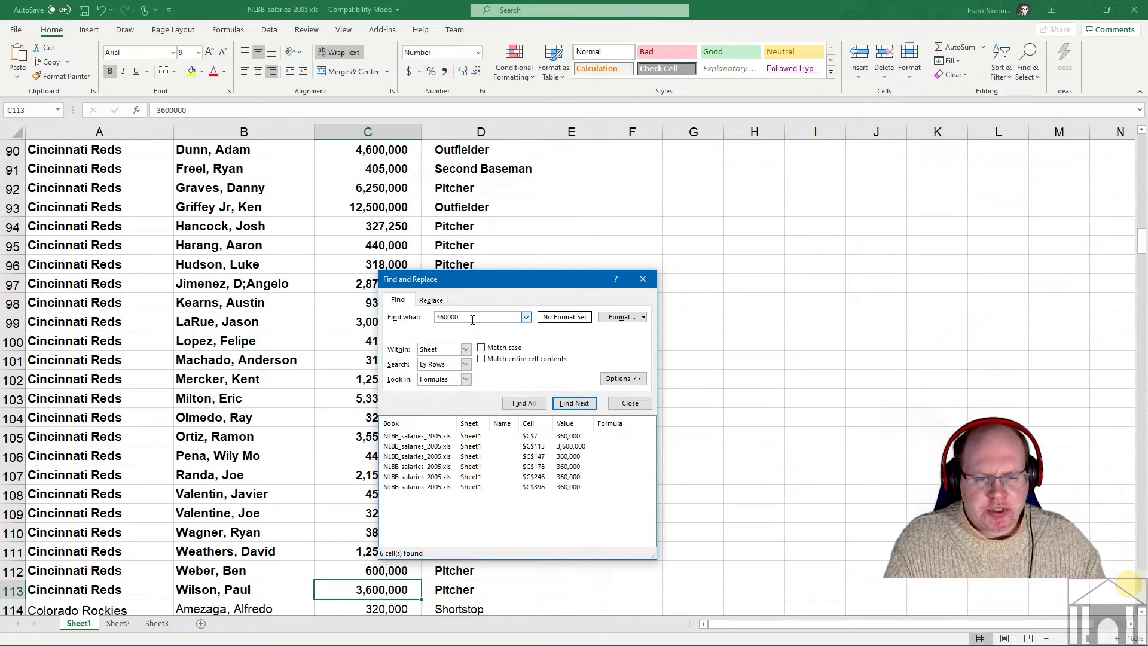
{"action": "type", "text": "fogg"}
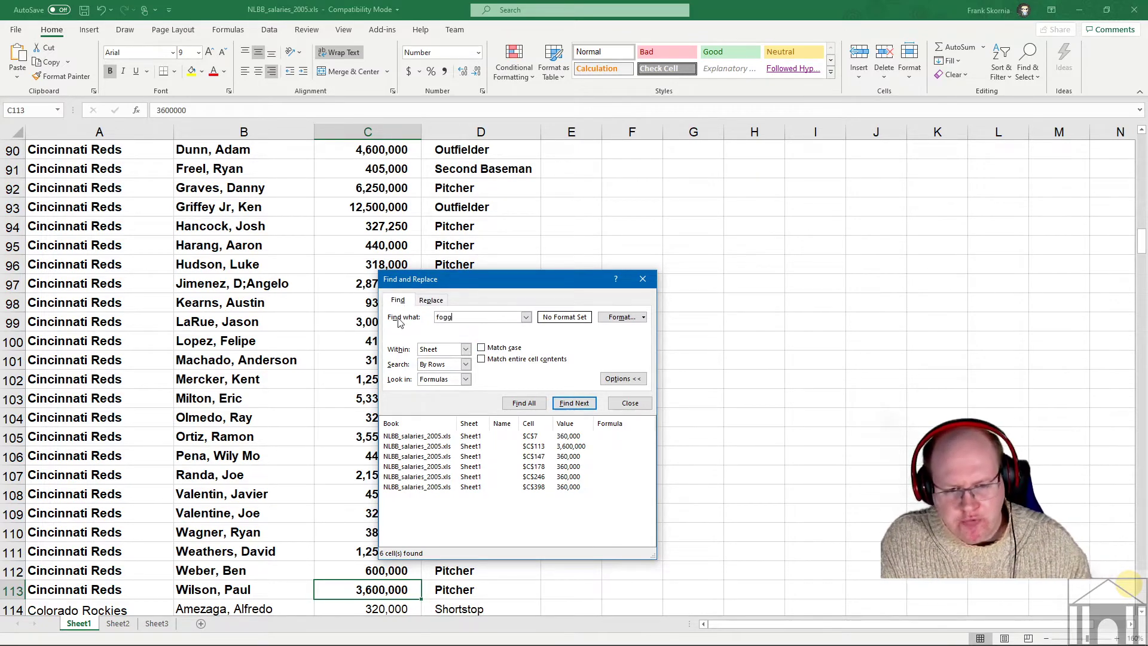
{"action": "left_click", "coordinate": [574, 403]}
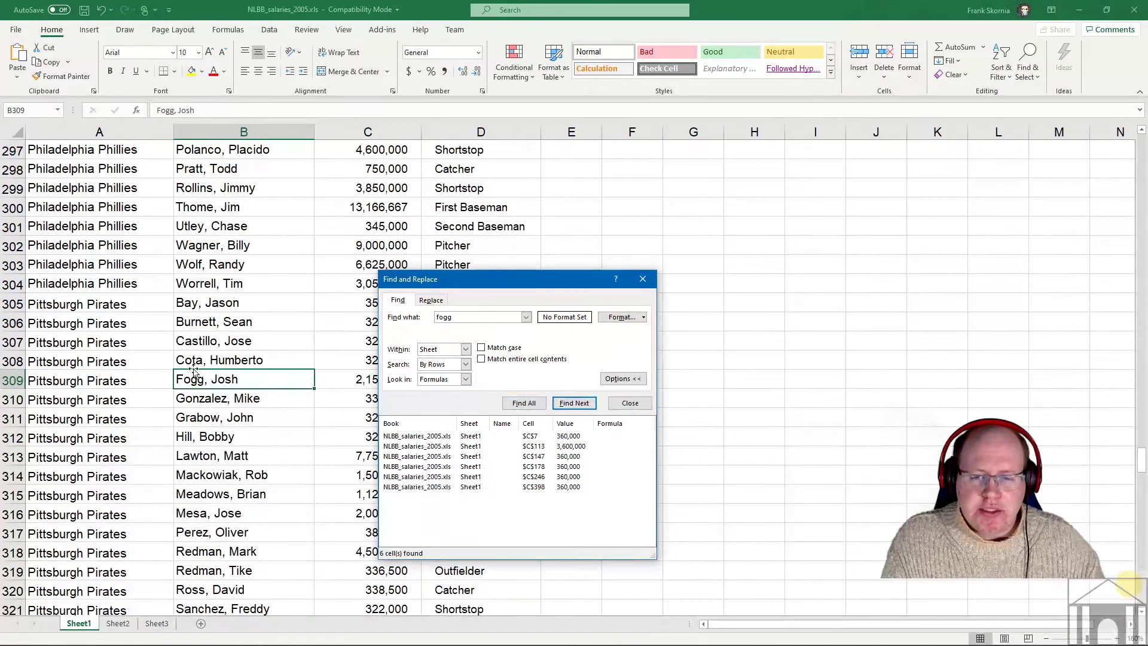
{"action": "scroll", "coordinate": [264, 353], "scroll_direction": "up", "scroll_amount": 20}
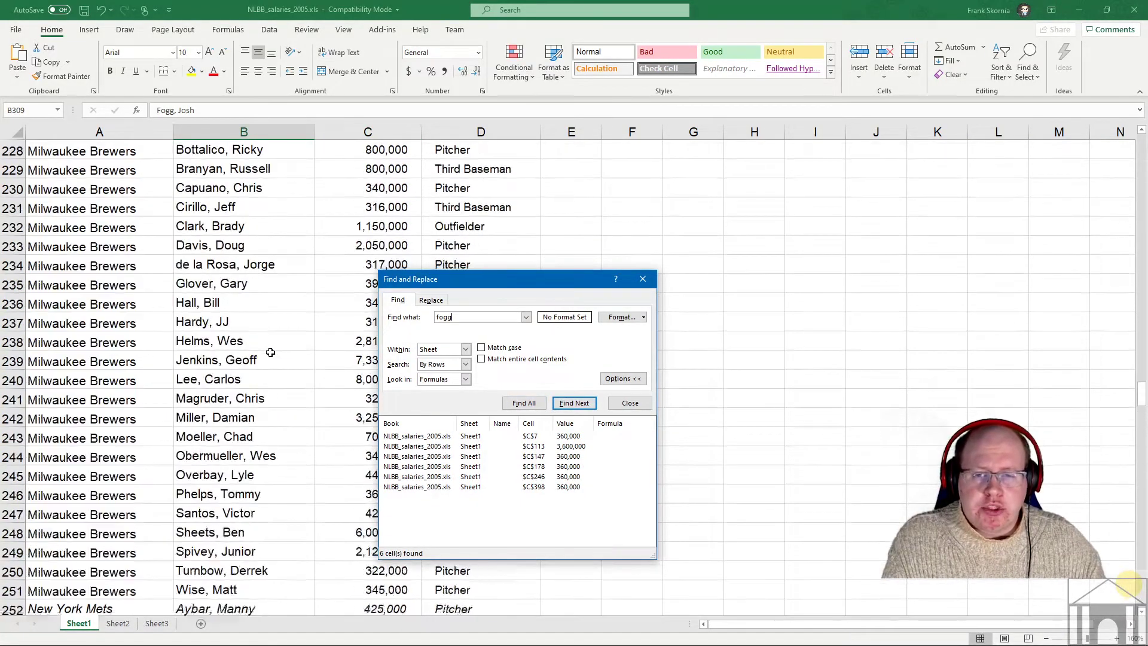
{"action": "scroll", "coordinate": [265, 350], "scroll_direction": "up", "scroll_amount": 11}
{"action": "left_click", "coordinate": [272, 286]}
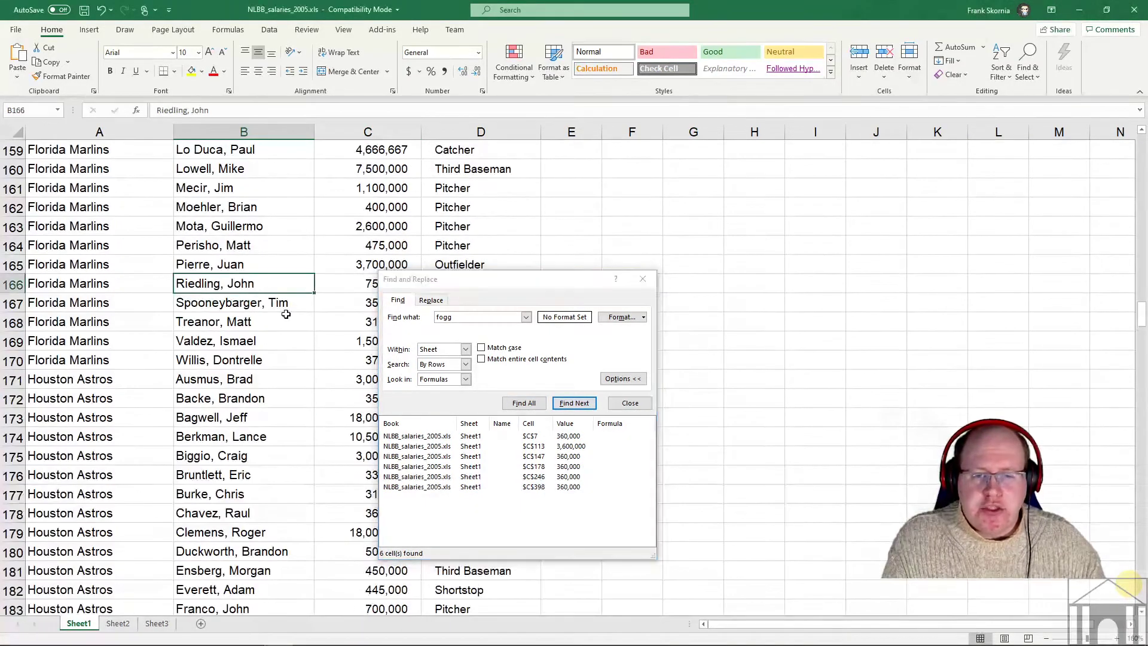
{"action": "left_click", "coordinate": [481, 347]}
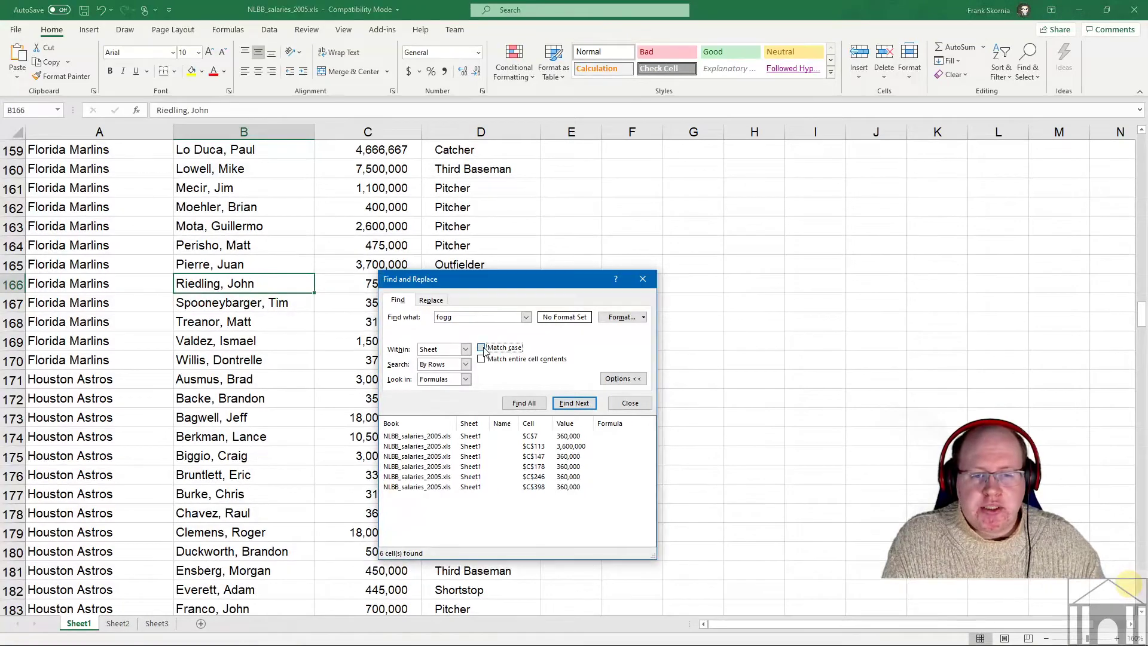
{"action": "left_click", "coordinate": [574, 404]}
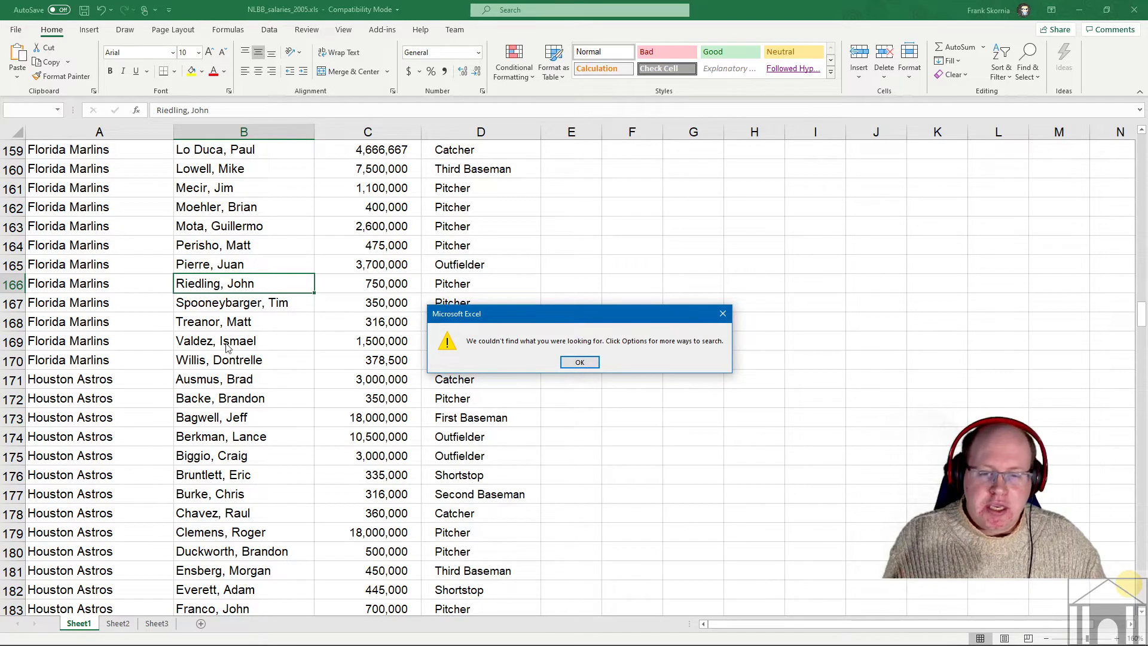
{"action": "left_click", "coordinate": [579, 362]}
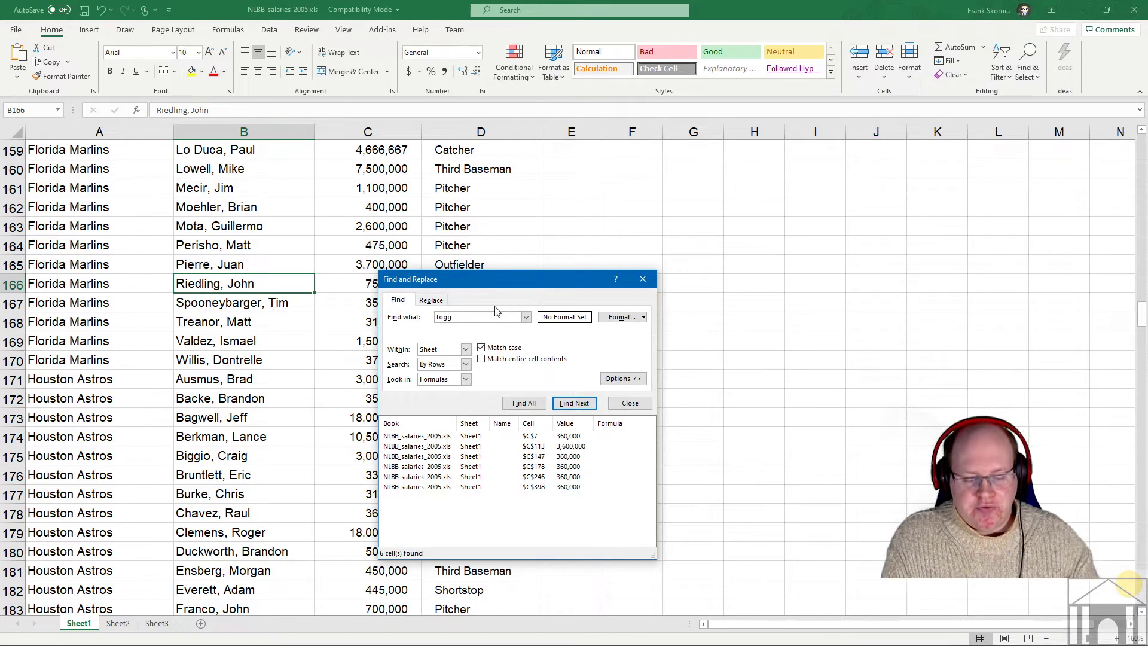
{"action": "left_click", "coordinate": [574, 403]}
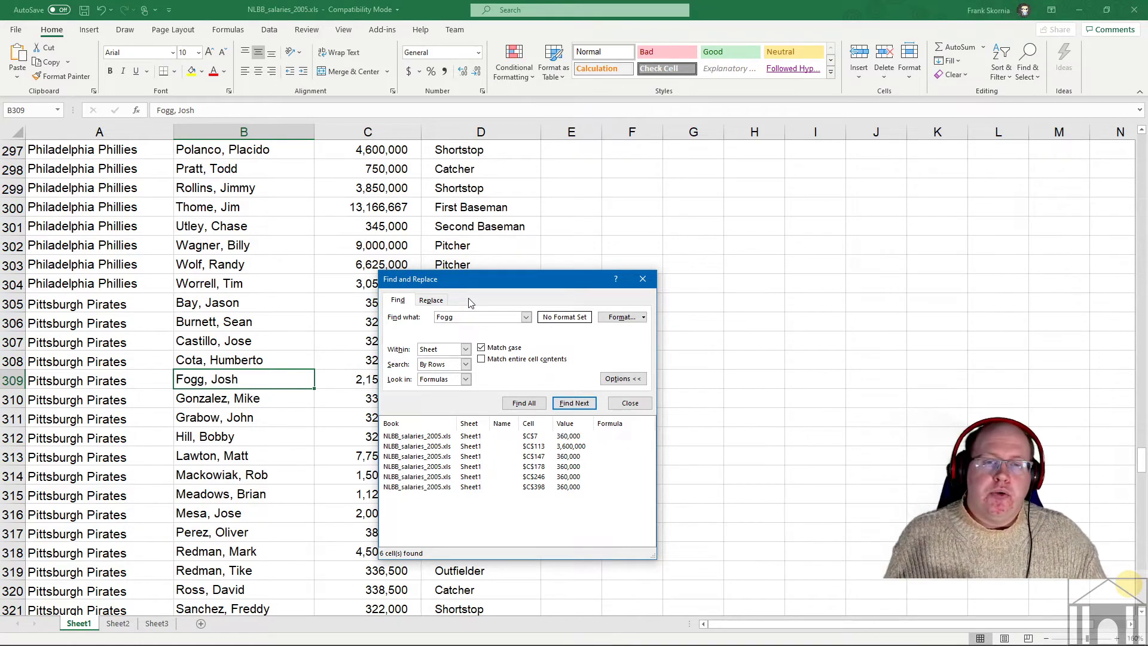
- Turn Match case off and enable Match entire cell contents for replacing
{"action": "left_click", "coordinate": [504, 349]}
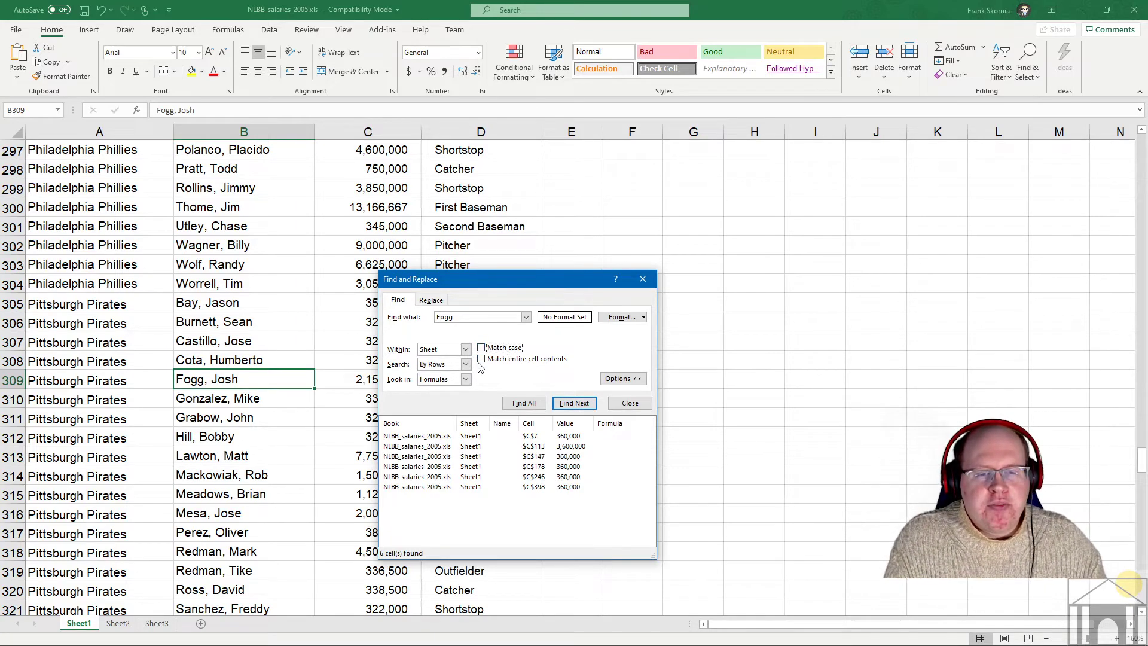
{"action": "left_click", "coordinate": [431, 300]}
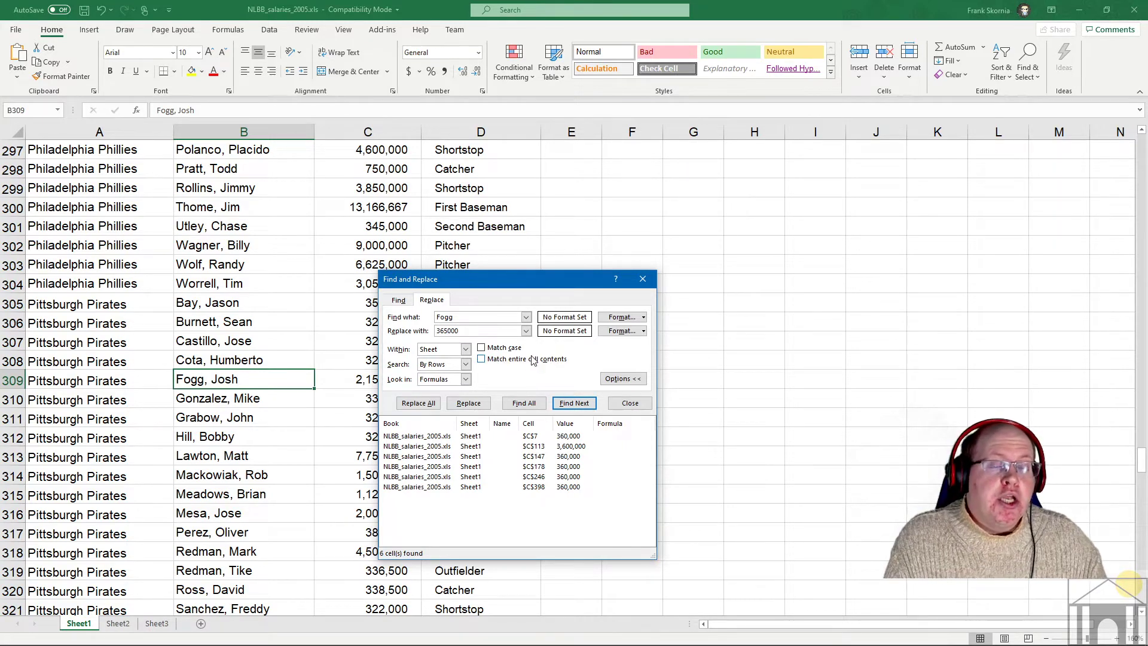
{"action": "left_click", "coordinate": [482, 359]}
- Set Find what back to 360000 and list the five whole-cell matches, excluding C113
{"action": "key", "text": "alt+n"}
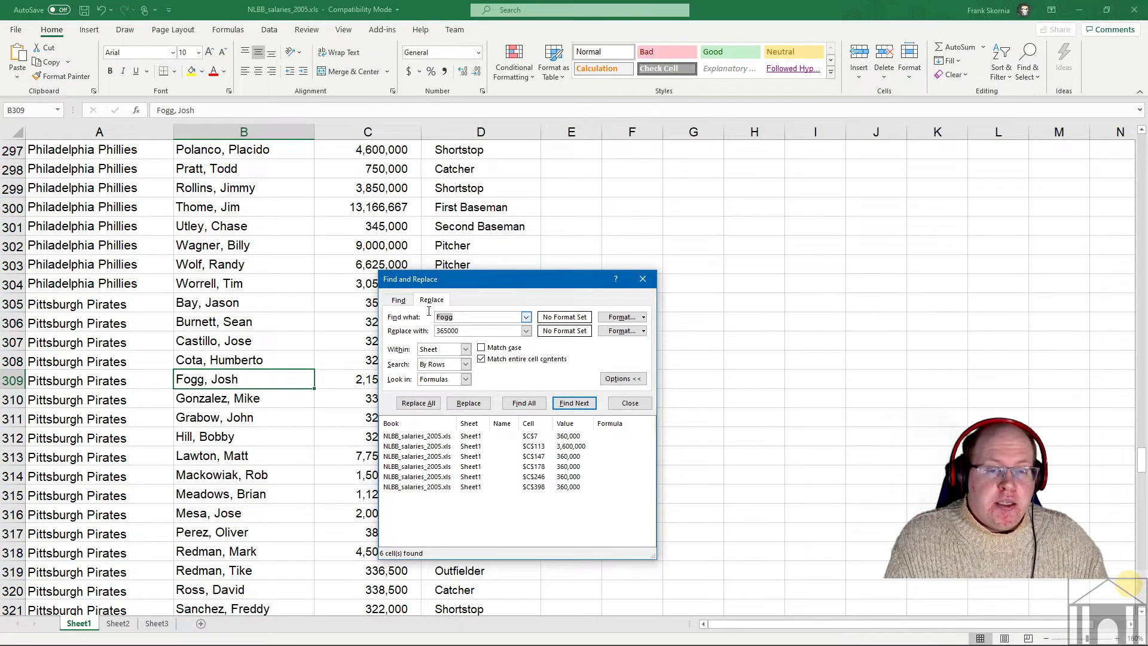
{"action": "type", "text": "360000"}
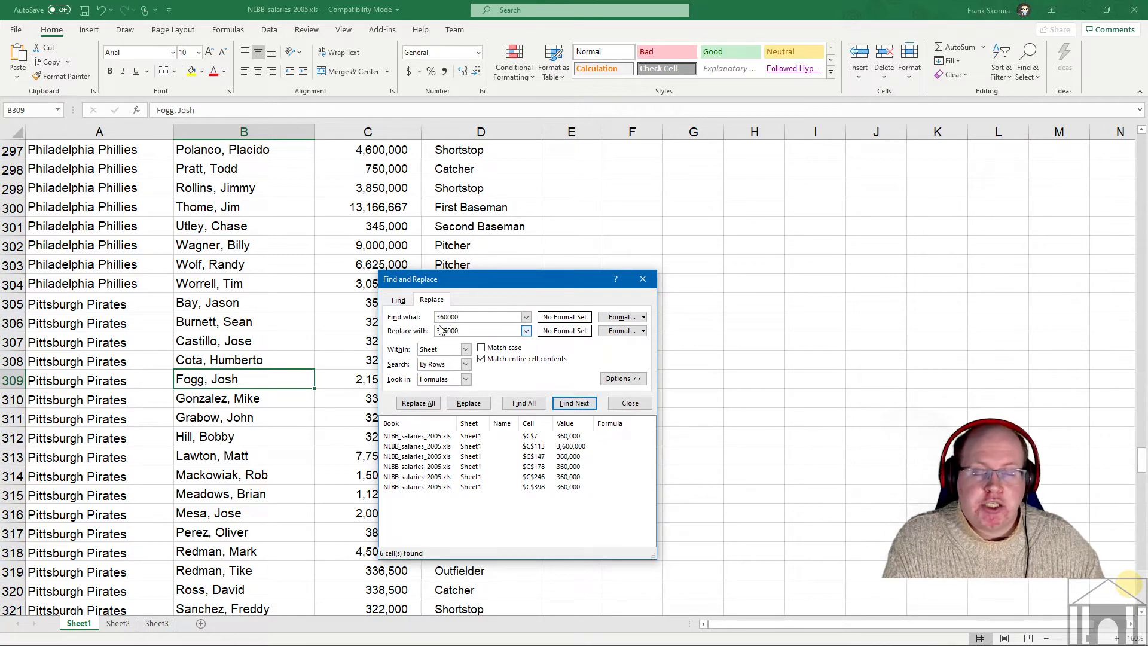
{"action": "left_click", "coordinate": [571, 403]}
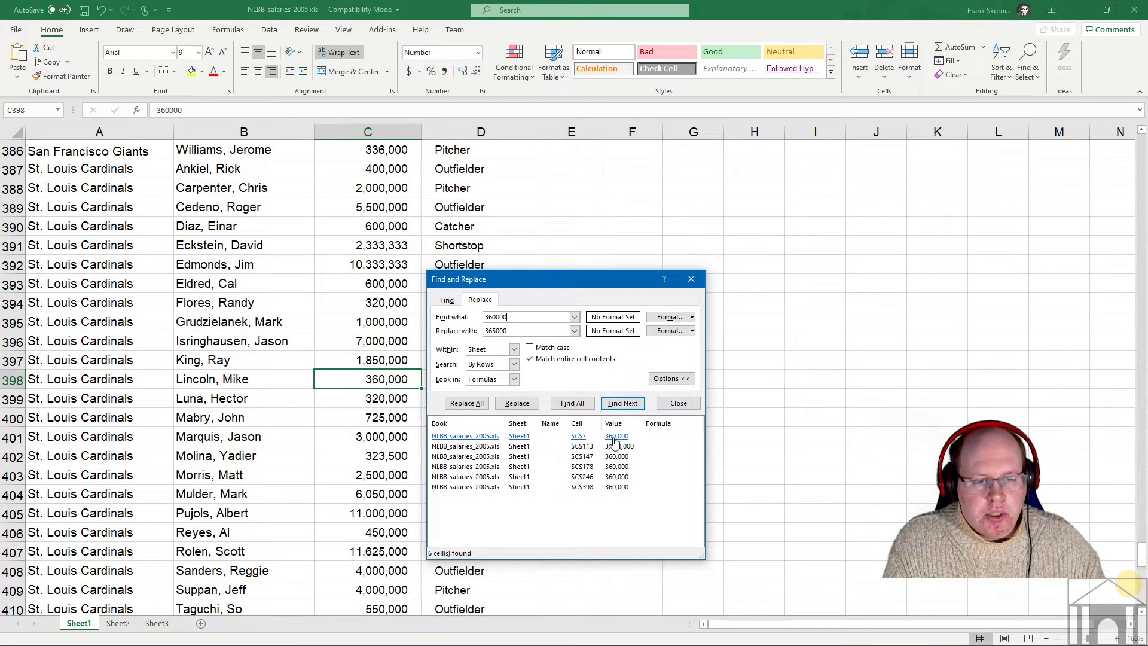
{"action": "left_click", "coordinate": [594, 403]}
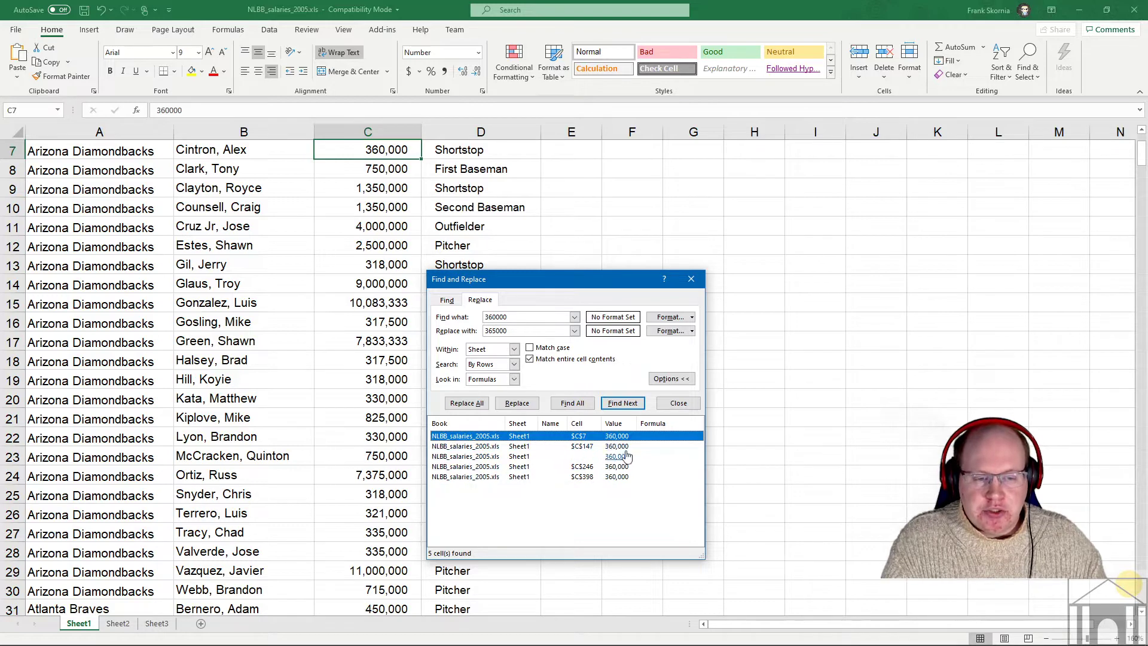
- Replace all five 360000 salaries with 365000, confirm none remain, and close Find and Replace
{"action": "left_click", "coordinate": [478, 405]}
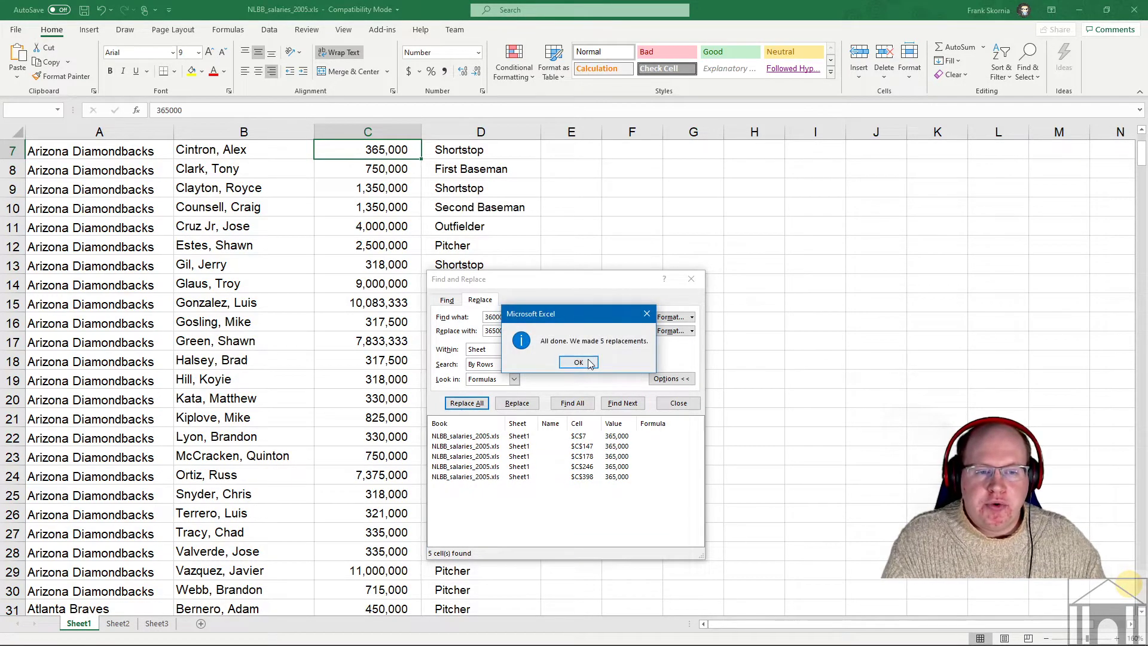
{"action": "key", "text": "Return"}
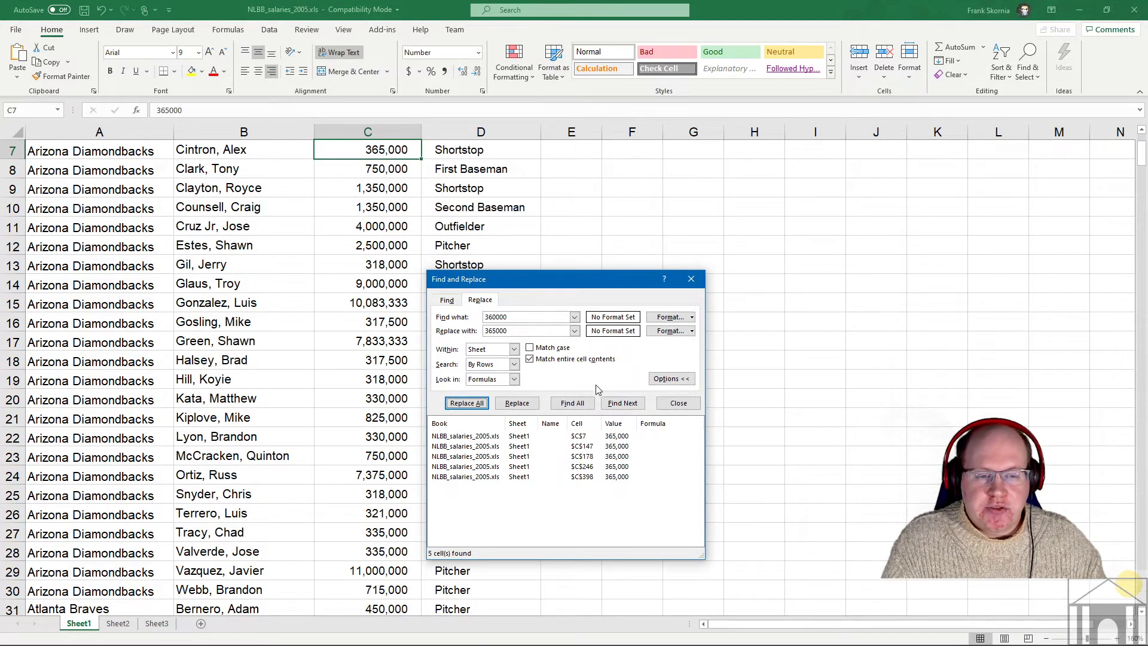
{"action": "key", "text": "Escape"}
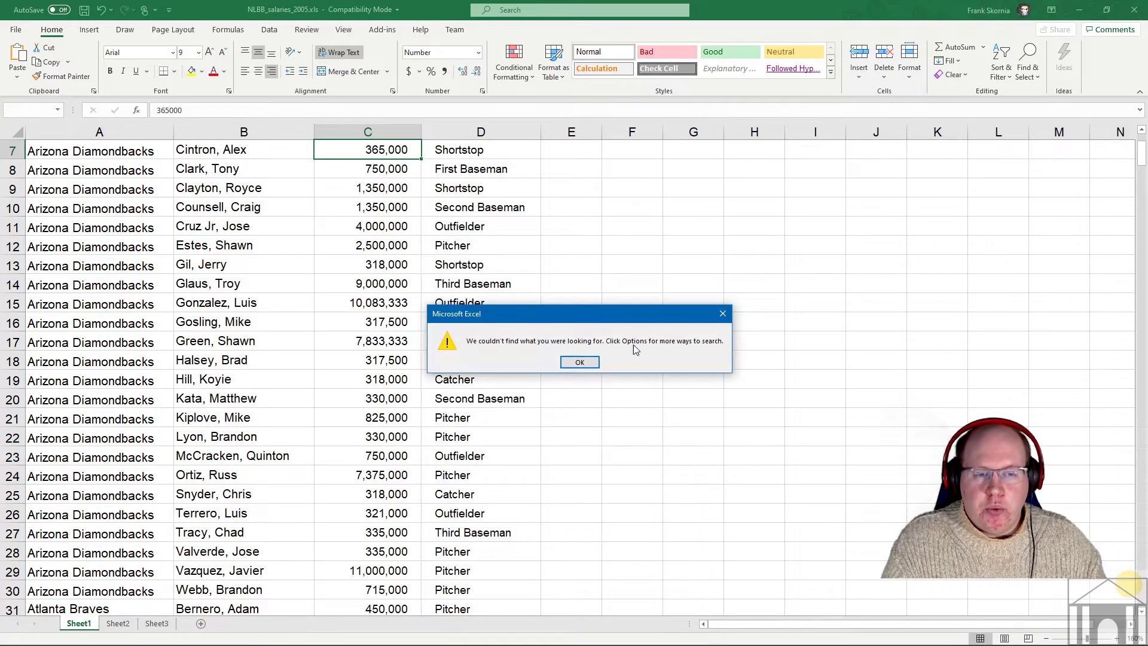
{"action": "left_click", "coordinate": [586, 364]}
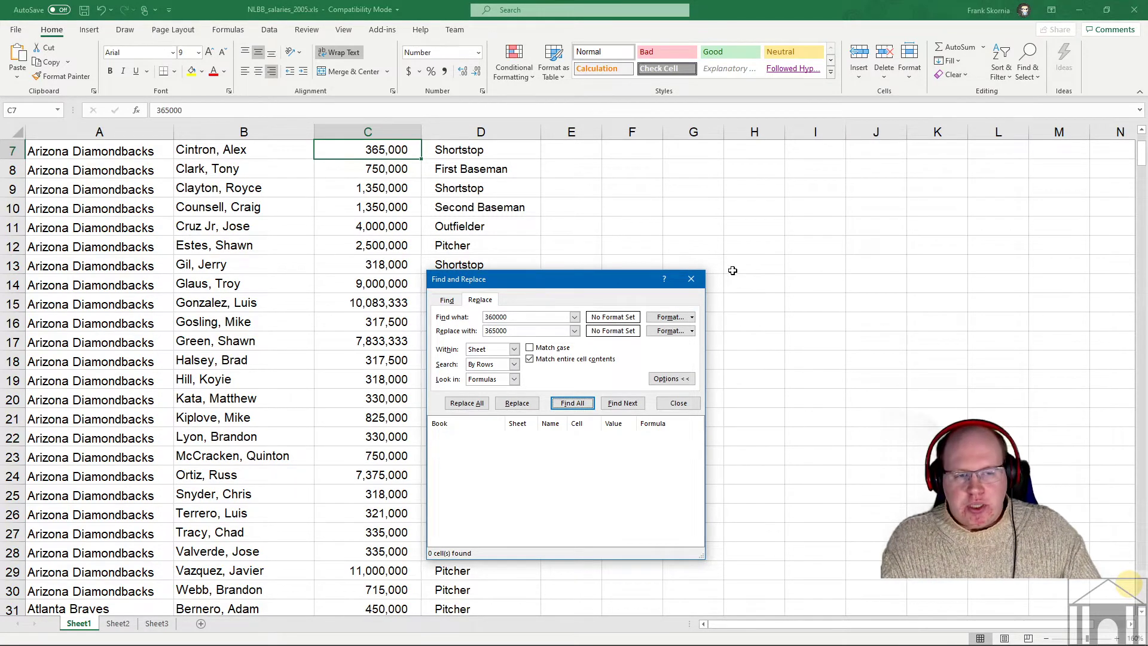
{"action": "left_click", "coordinate": [701, 280]}
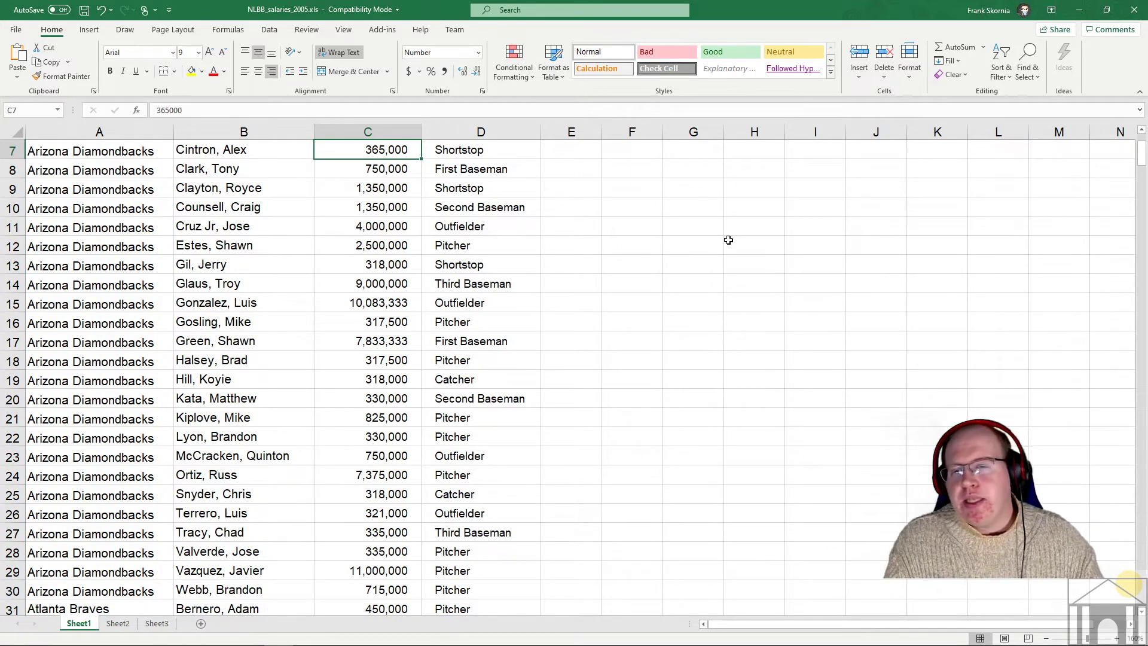
- Select the San Francisco Giants block from A361 through D386
{"action": "scroll", "coordinate": [470, 291], "scroll_direction": "up", "scroll_amount": 2}
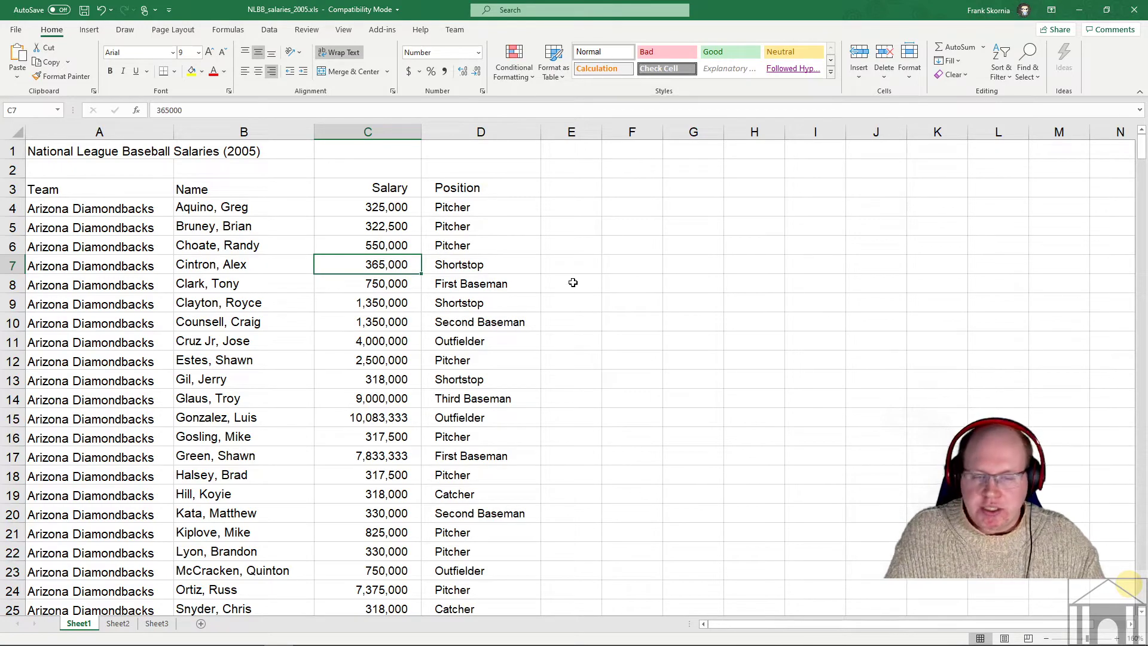
{"action": "scroll", "coordinate": [503, 321], "scroll_direction": "down", "scroll_amount": 4}
{"action": "scroll", "coordinate": [503, 321], "scroll_direction": "down", "scroll_amount": 20}
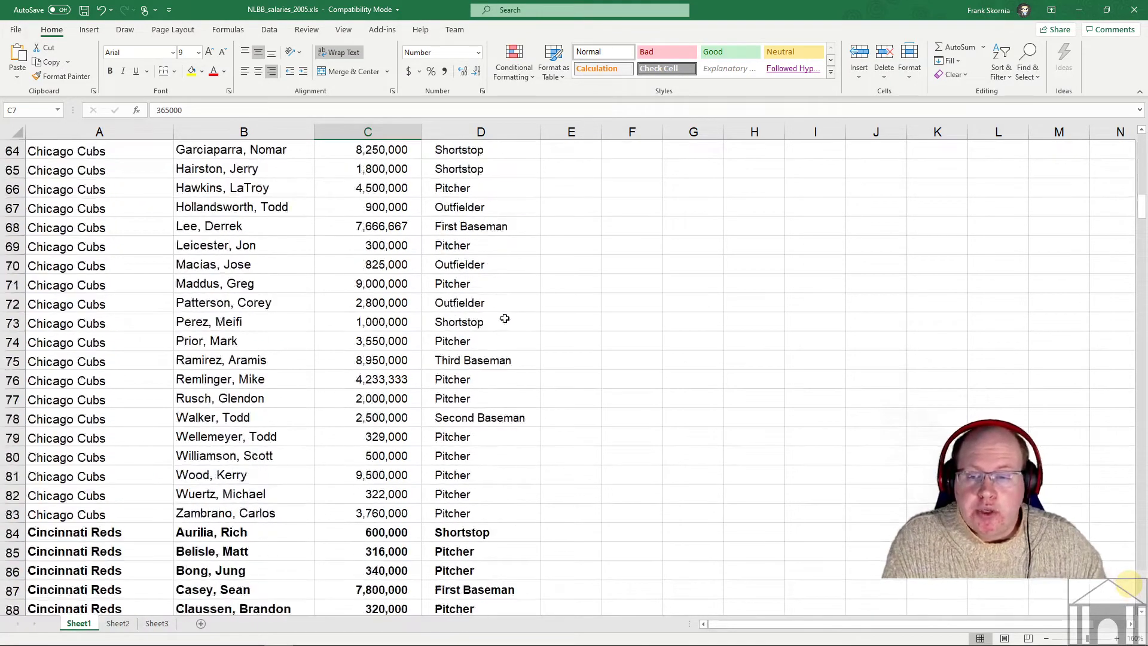
{"action": "scroll", "coordinate": [506, 318], "scroll_direction": "down", "scroll_amount": 2}
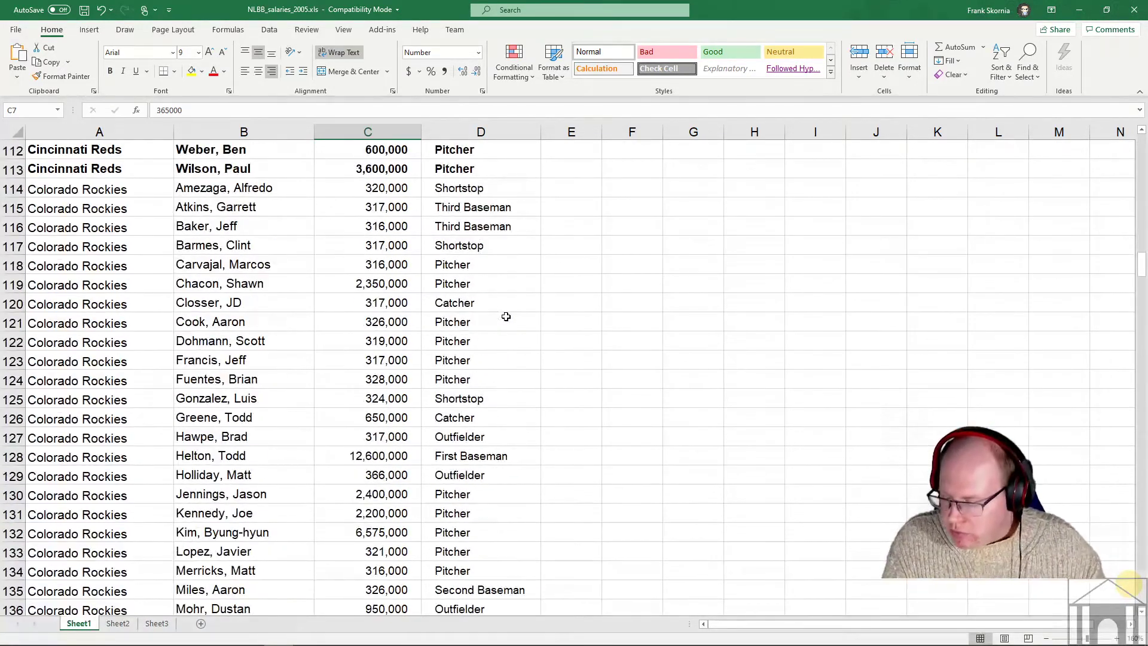
{"action": "scroll", "coordinate": [506, 316], "scroll_direction": "down", "scroll_amount": 20}
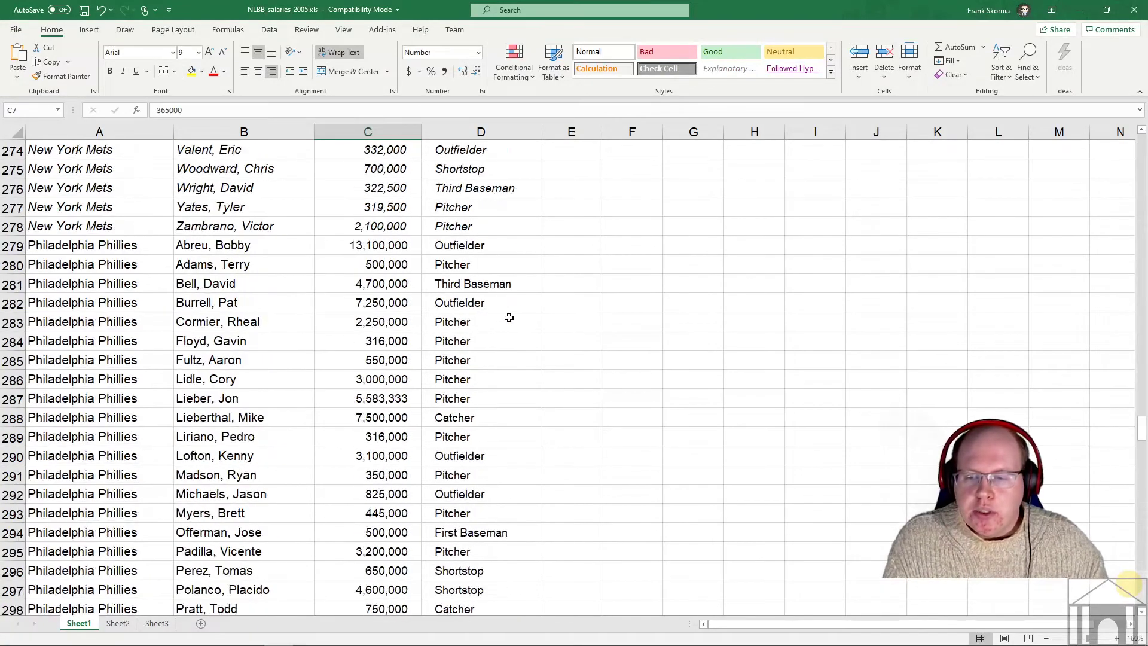
{"action": "scroll", "coordinate": [510, 316], "scroll_direction": "down", "scroll_amount": 20}
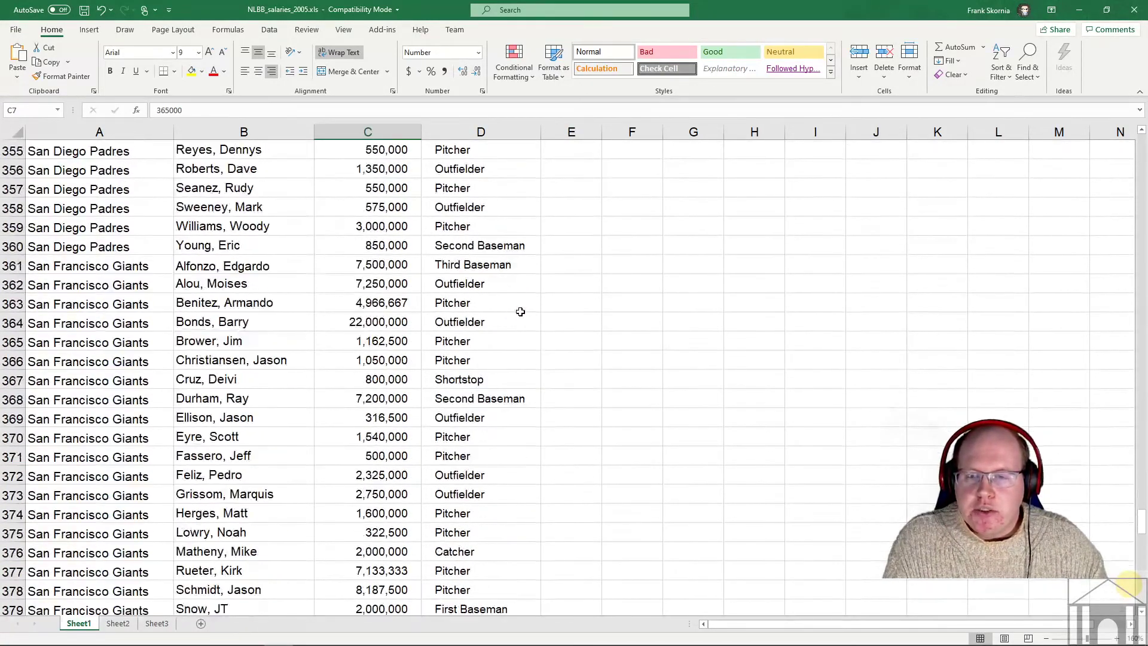
{"action": "left_click", "coordinate": [77, 265]}
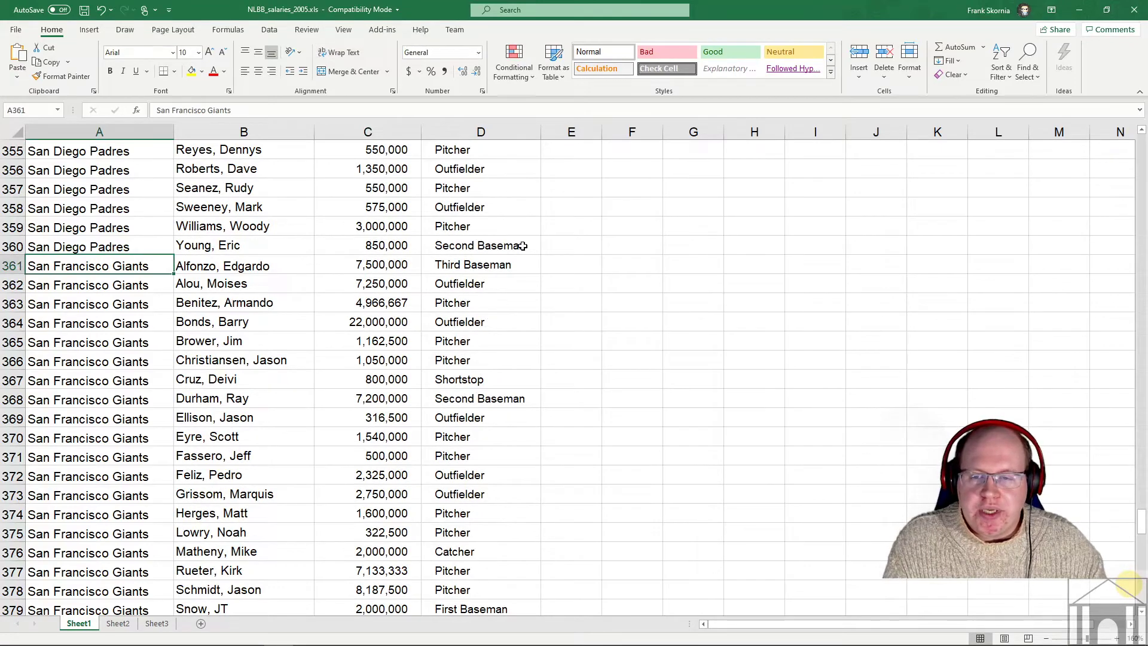
{"action": "scroll", "coordinate": [522, 246], "scroll_direction": "down", "scroll_amount": 7}
{"action": "scroll", "coordinate": [520, 245], "scroll_direction": "up", "scroll_amount": 2}
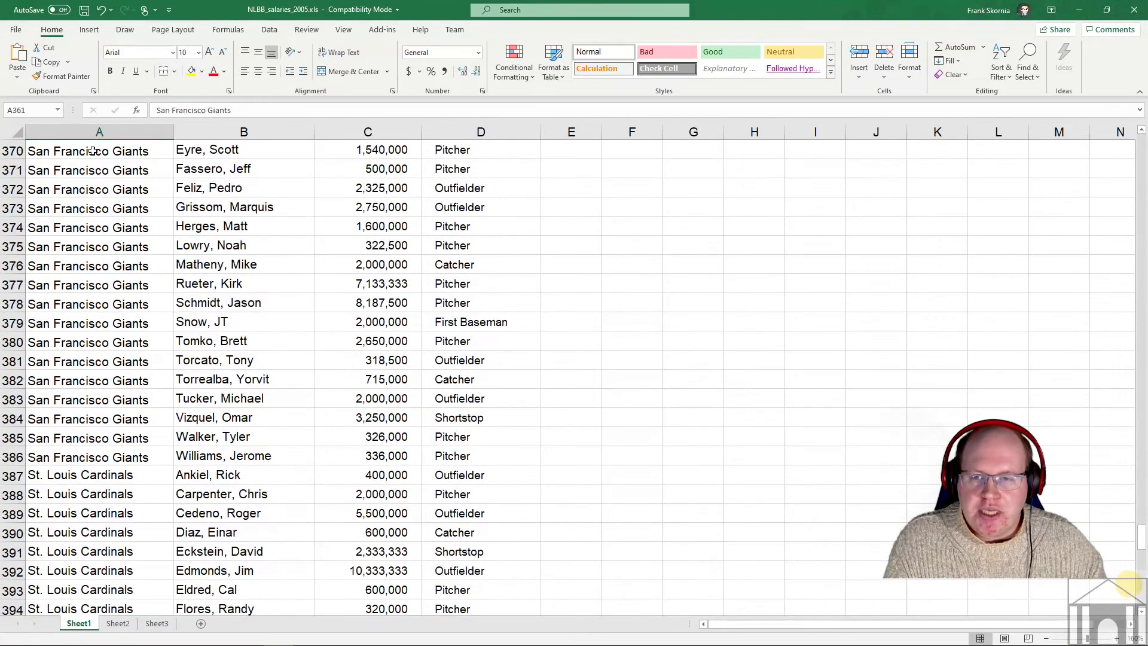
{"action": "left_click", "coordinate": [475, 458], "text": "shift"}
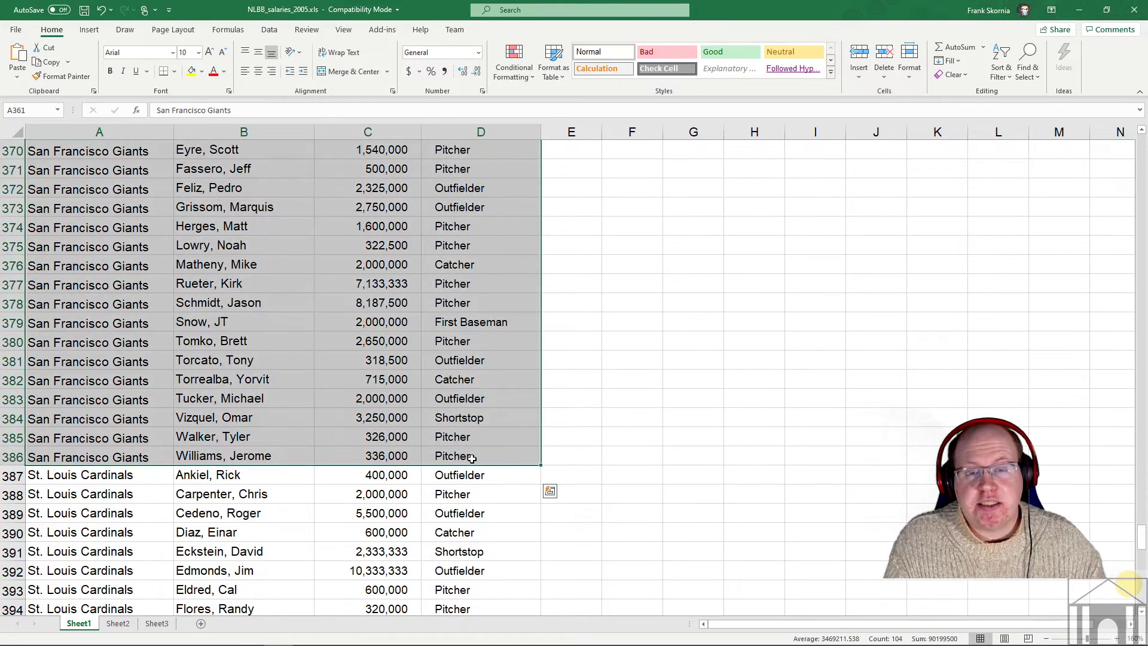
- Copy the San Francisco Giants rows A361:D386 to the clipboard
{"action": "left_click", "coordinate": [58, 63]}
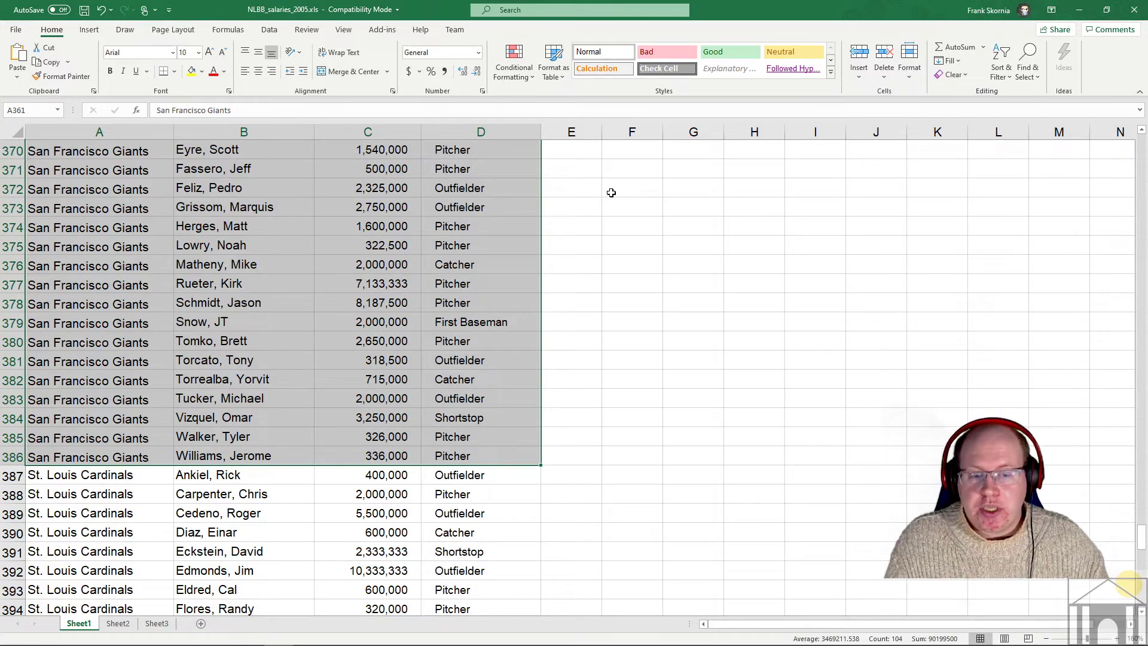
{"action": "key", "text": "ctrl+c"}
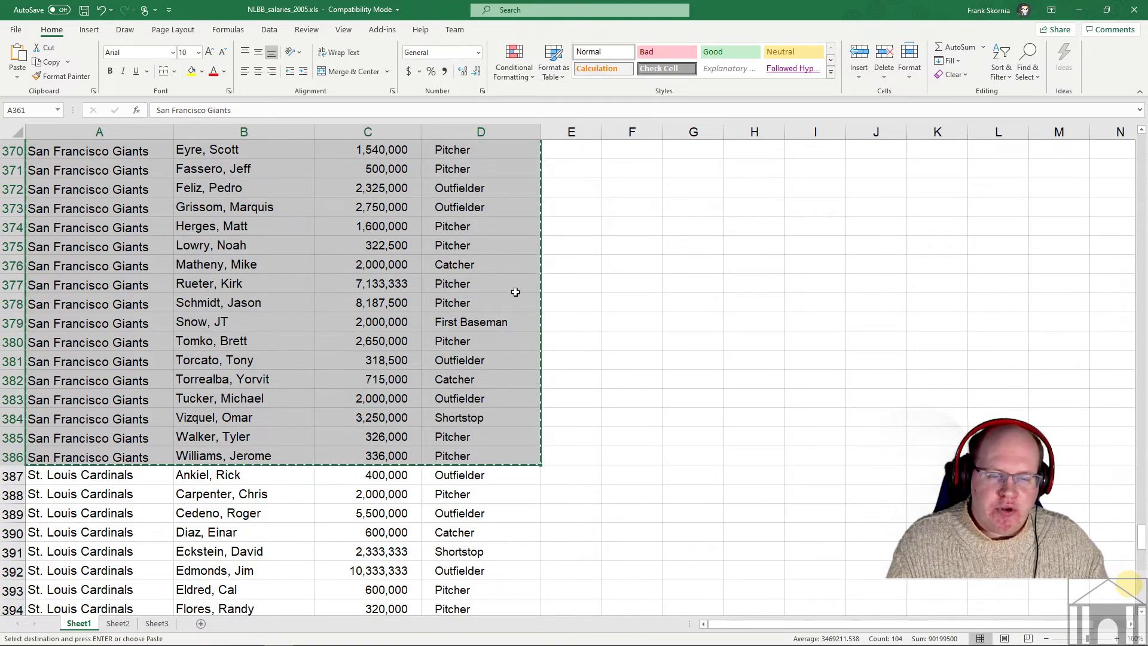
- Restore cell D377's position value to Pitcher after the accidental edit
{"action": "left_click", "coordinate": [640, 324]}
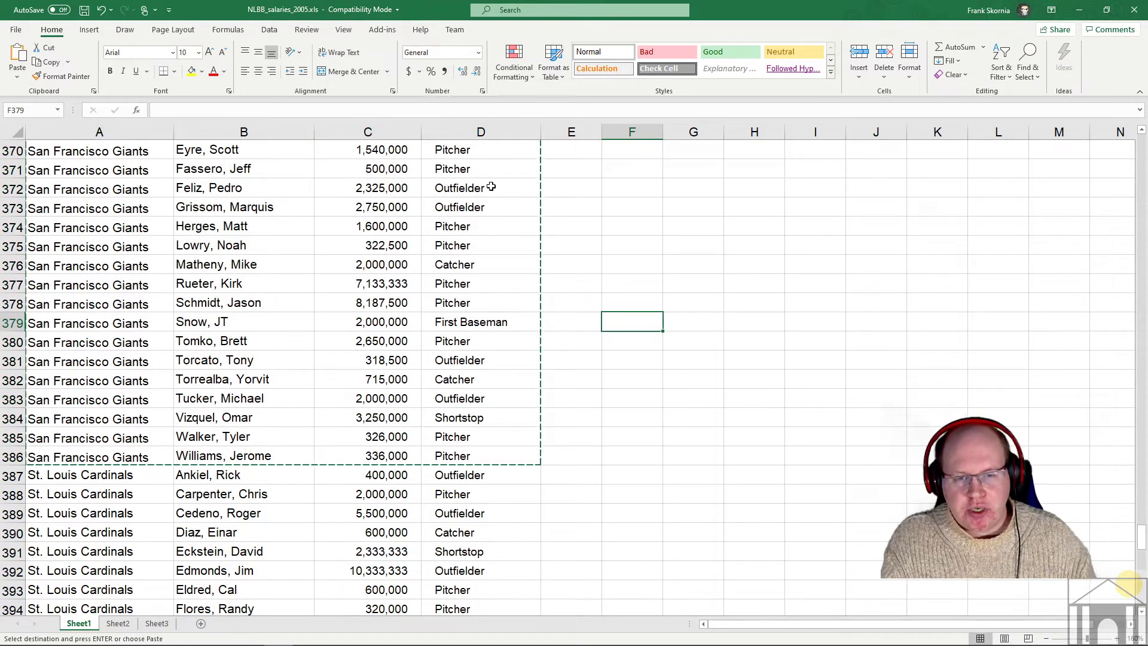
{"action": "left_click", "coordinate": [475, 279]}
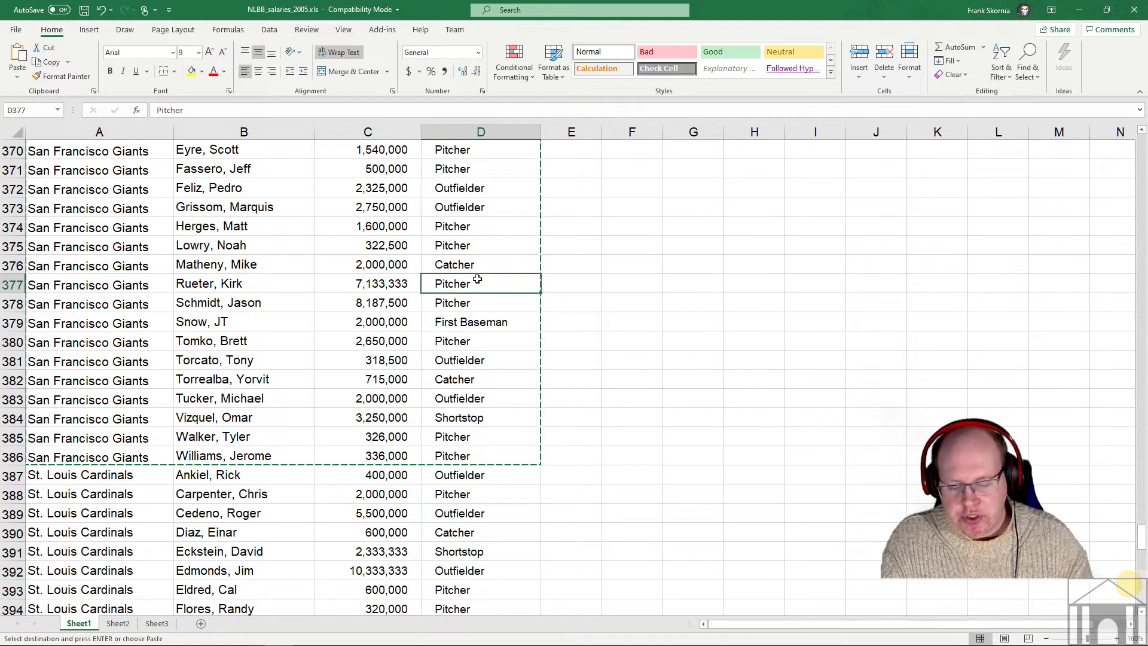
{"action": "type", "text": "a"}
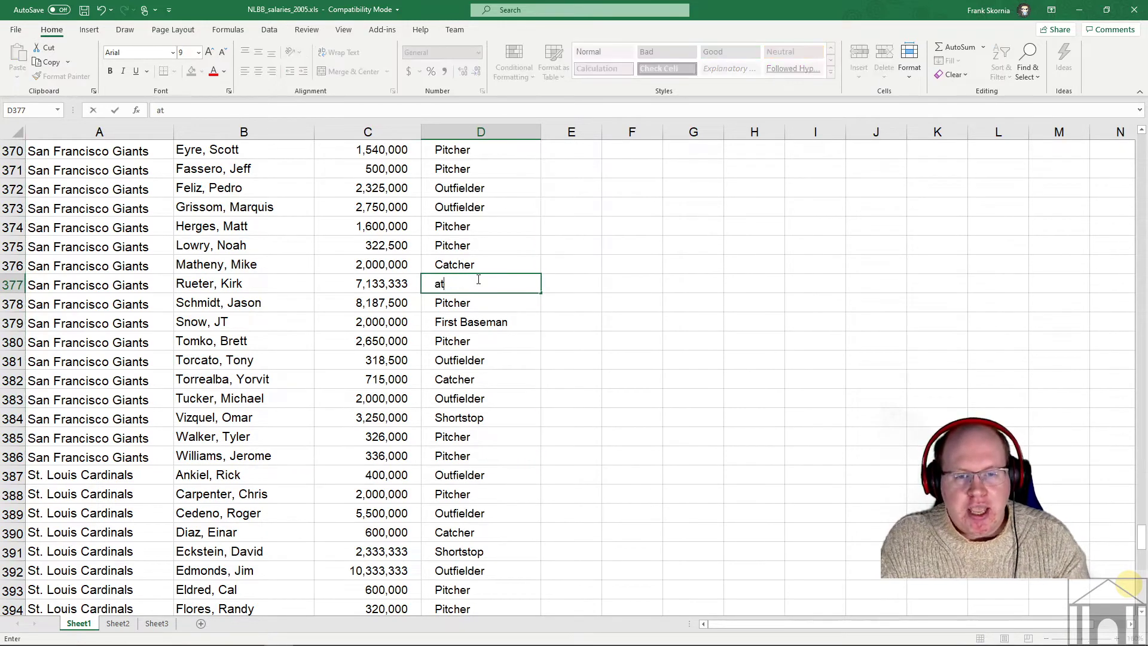
{"action": "key", "text": "BackSpace"}
{"action": "type", "text": "Catcher"}
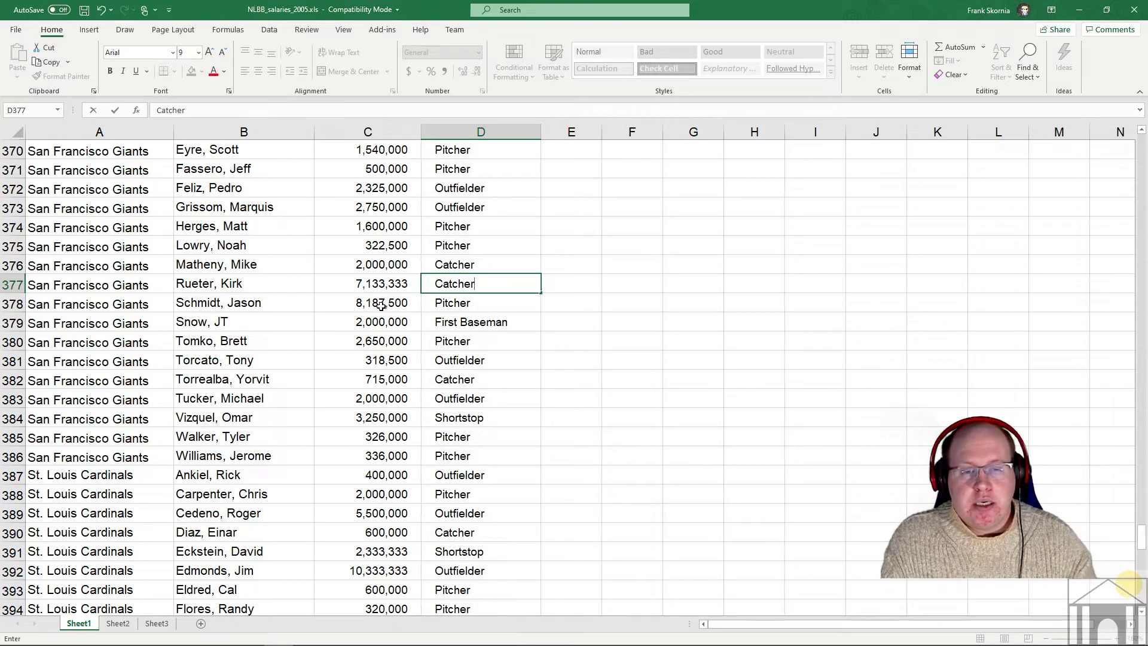
{"action": "key", "text": "BackSpace"}
{"action": "key", "text": "BackSpace"}
{"action": "key", "text": "BackSpace"}
{"action": "key", "text": "BackSpace"}
{"action": "key", "text": "BackSpace"}
{"action": "key", "text": "BackSpace"}
{"action": "key", "text": "BackSpace"}
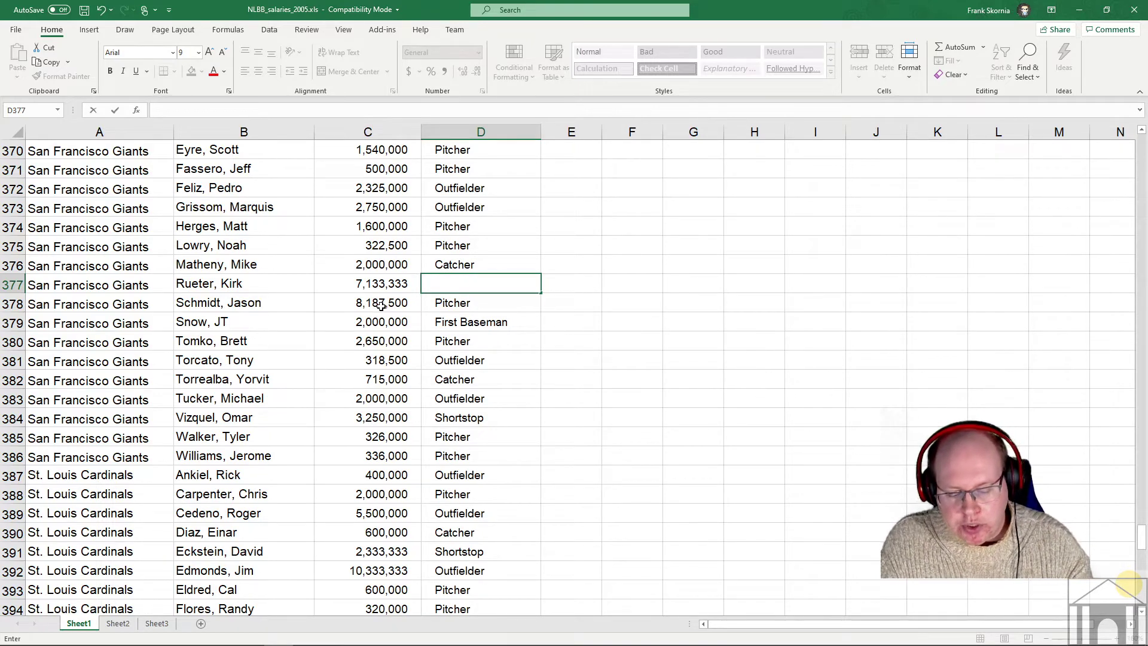
{"action": "type", "text": "Pitcher"}
{"action": "key", "text": "Return"}
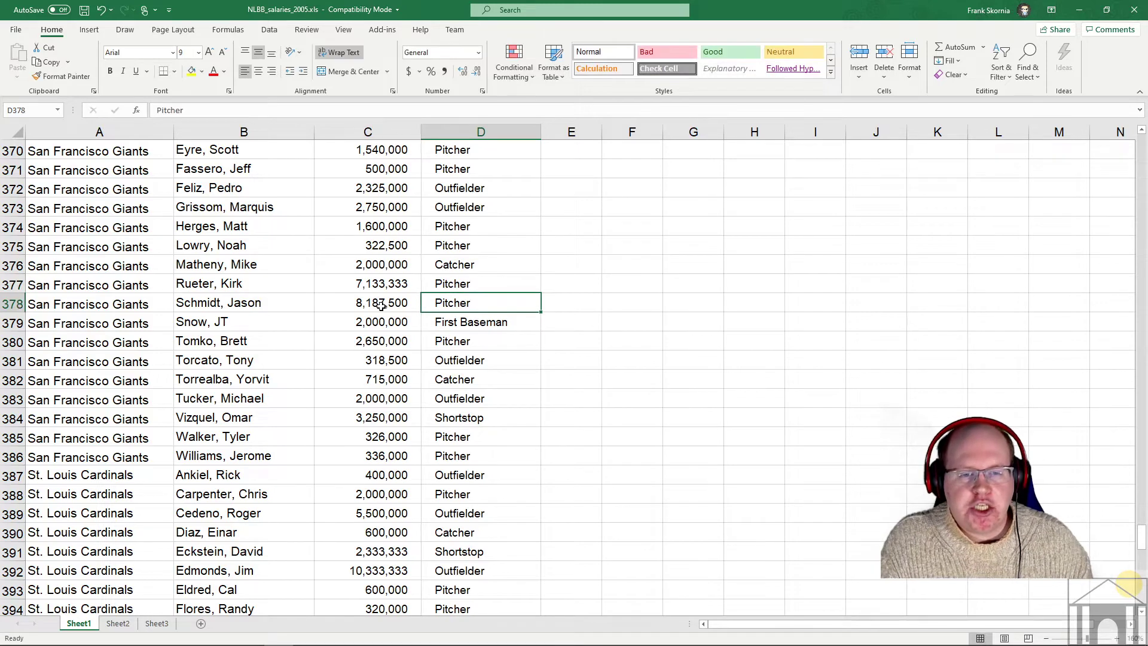
- Reselect the Giants range from D386 up to A361
{"action": "left_click", "coordinate": [470, 454]}
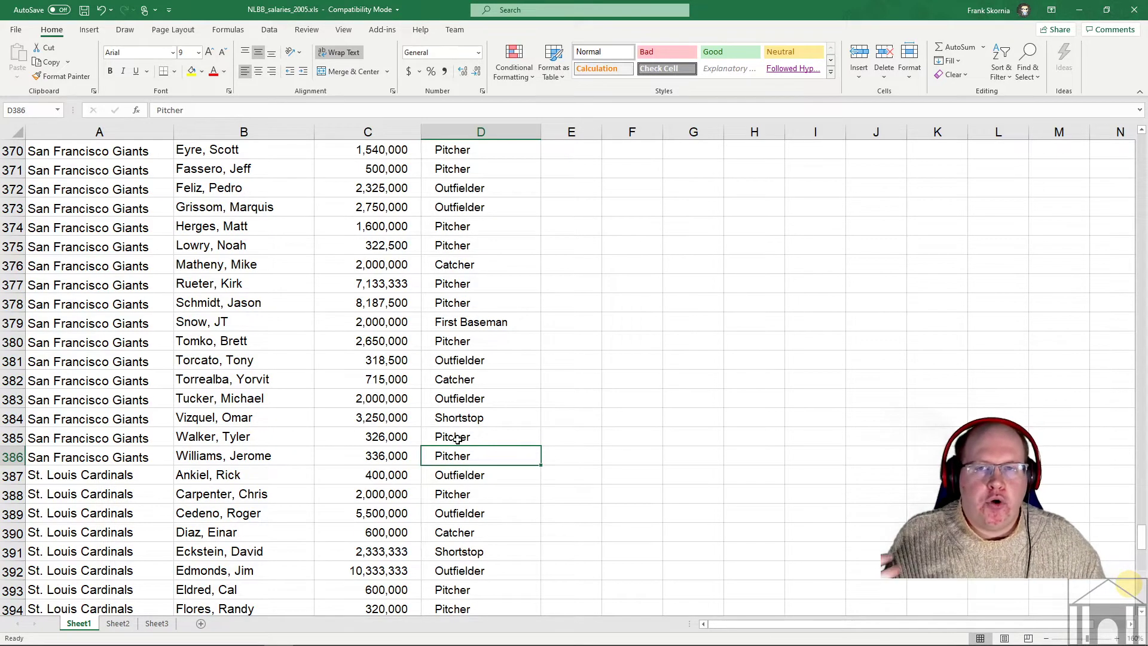
{"action": "scroll", "coordinate": [452, 409], "scroll_direction": "up", "scroll_amount": 4}
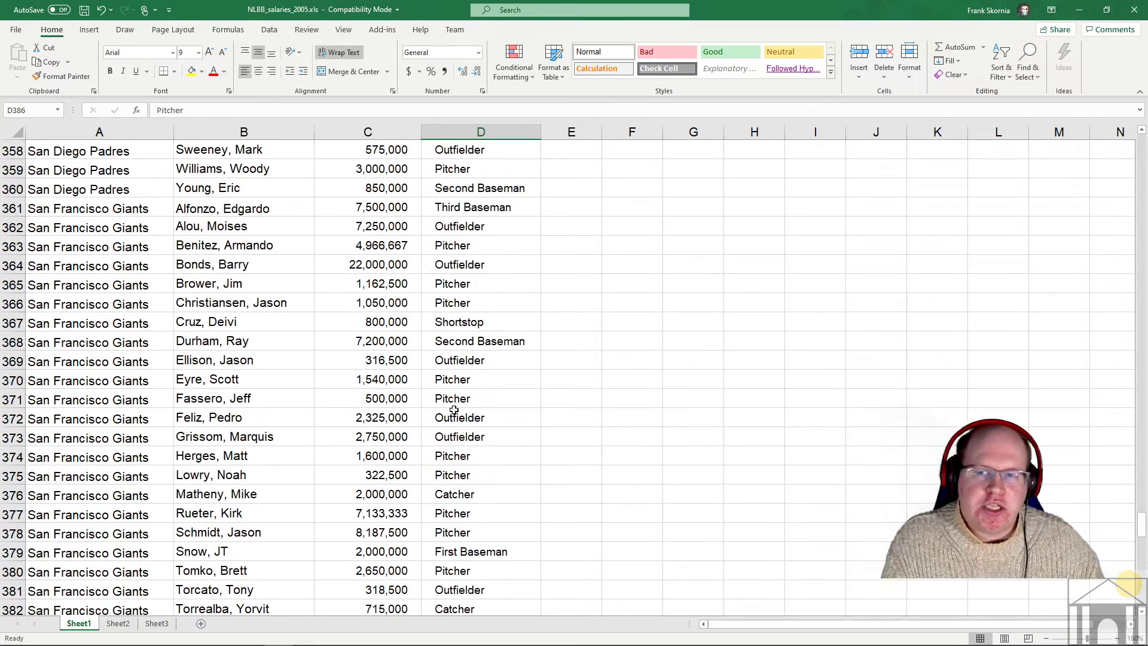
{"action": "scroll", "coordinate": [454, 410], "scroll_direction": "up", "scroll_amount": 1}
{"action": "left_click", "coordinate": [127, 269], "text": "shift"}
{"action": "scroll", "coordinate": [674, 359], "scroll_direction": "down", "scroll_amount": 4}
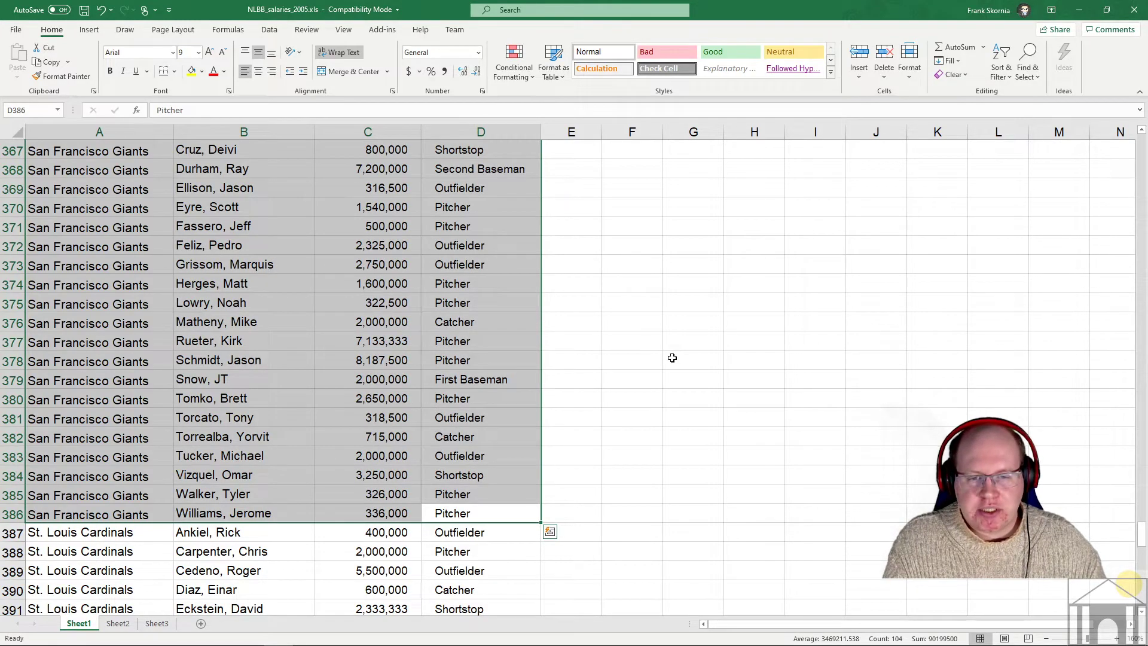
- Paste the copied Giants rows into Sheet2 at A1:D26, then return to Sheet1
{"action": "key", "text": "ctrl+c"}
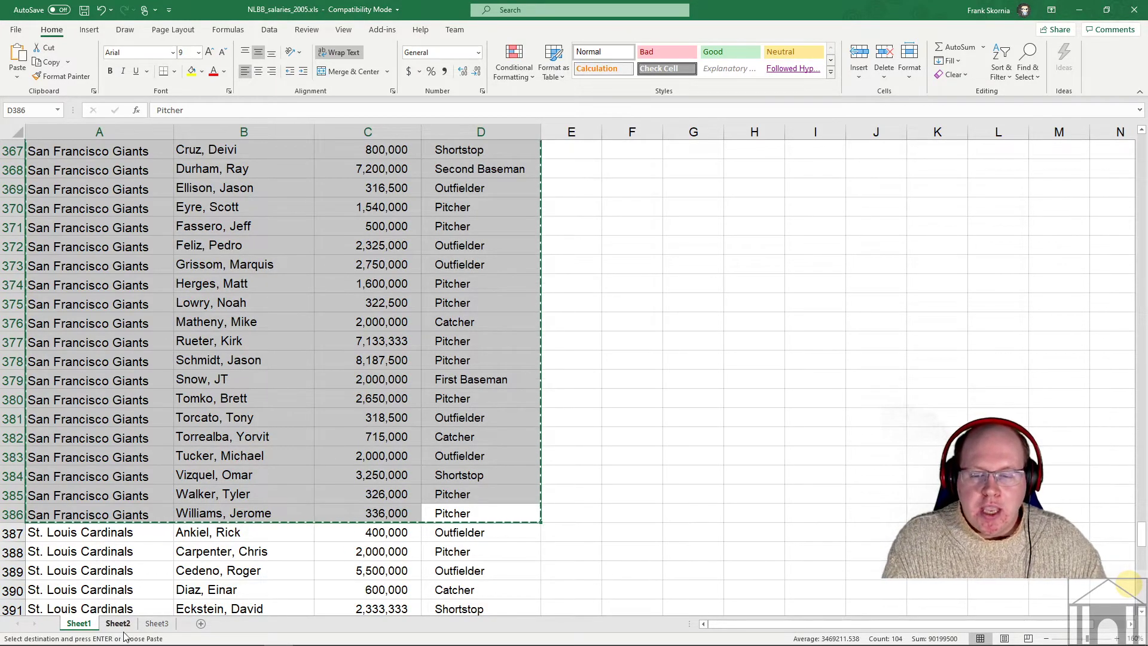
{"action": "left_click", "coordinate": [124, 626]}
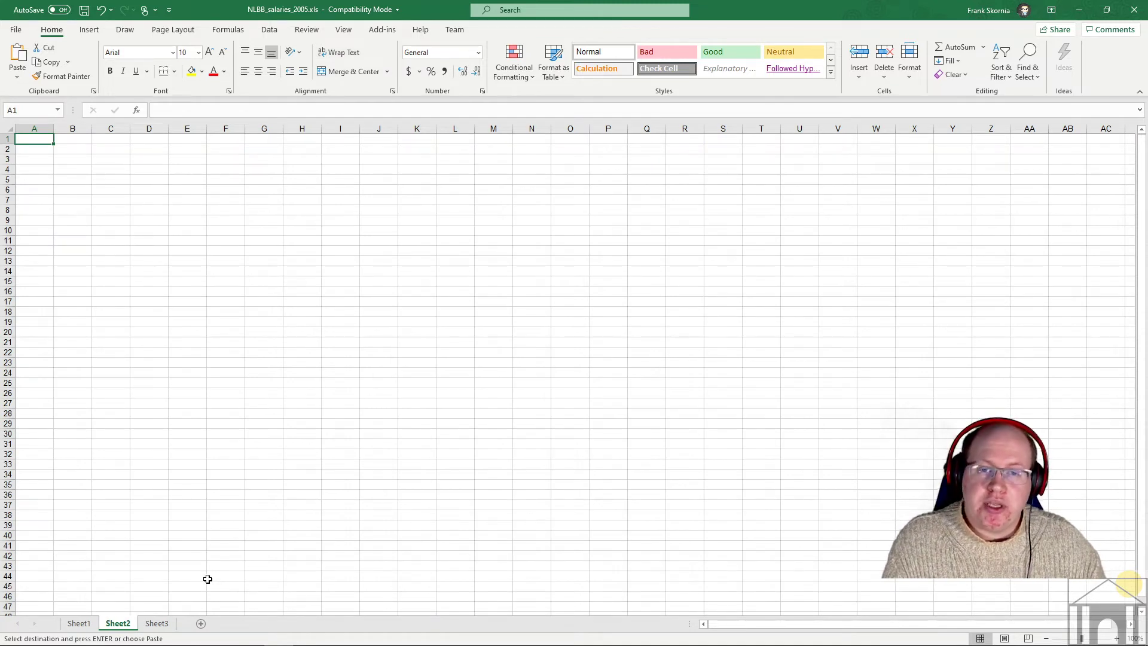
{"action": "key", "text": "ctrl+v"}
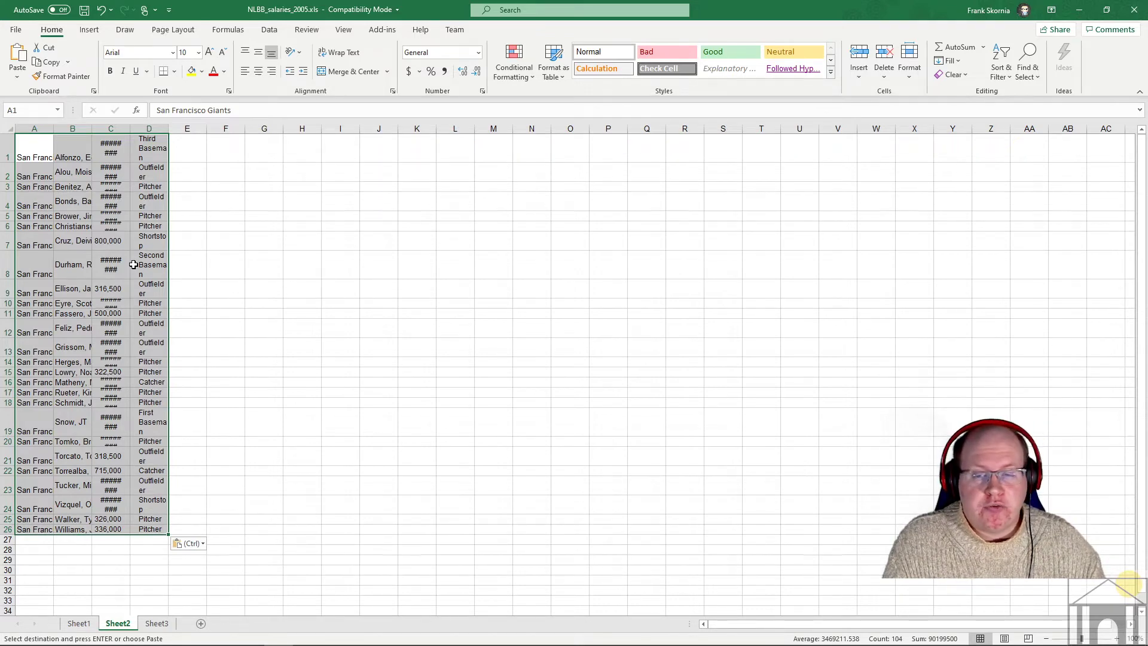
{"action": "left_click", "coordinate": [79, 624]}
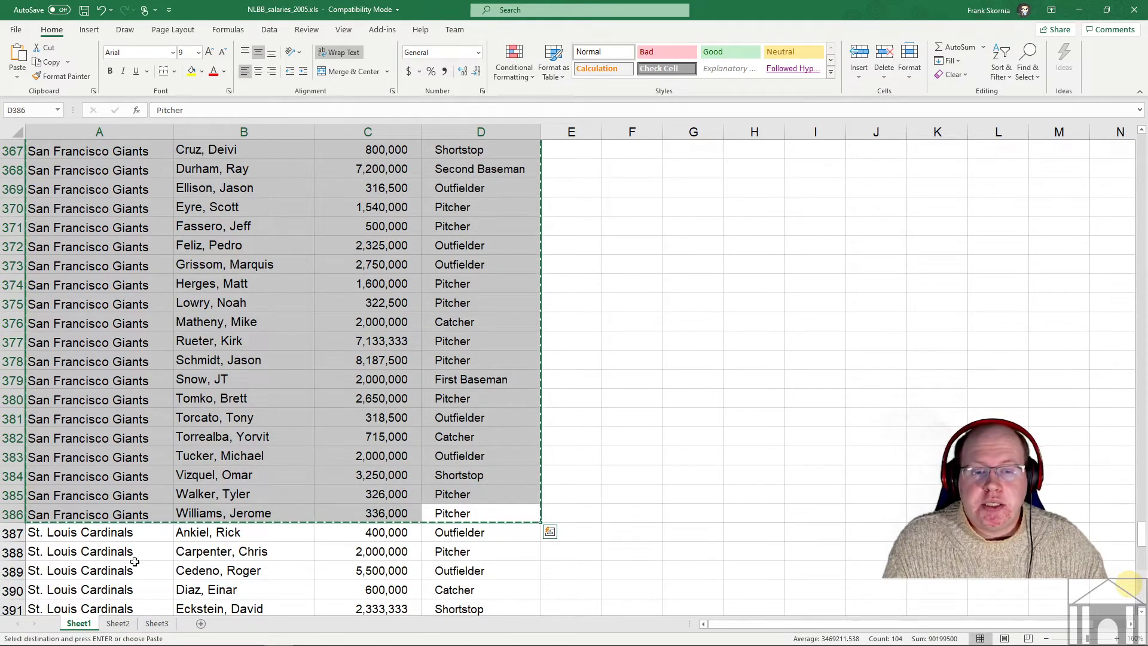
{"action": "scroll", "coordinate": [252, 496], "scroll_direction": "up", "scroll_amount": 3}
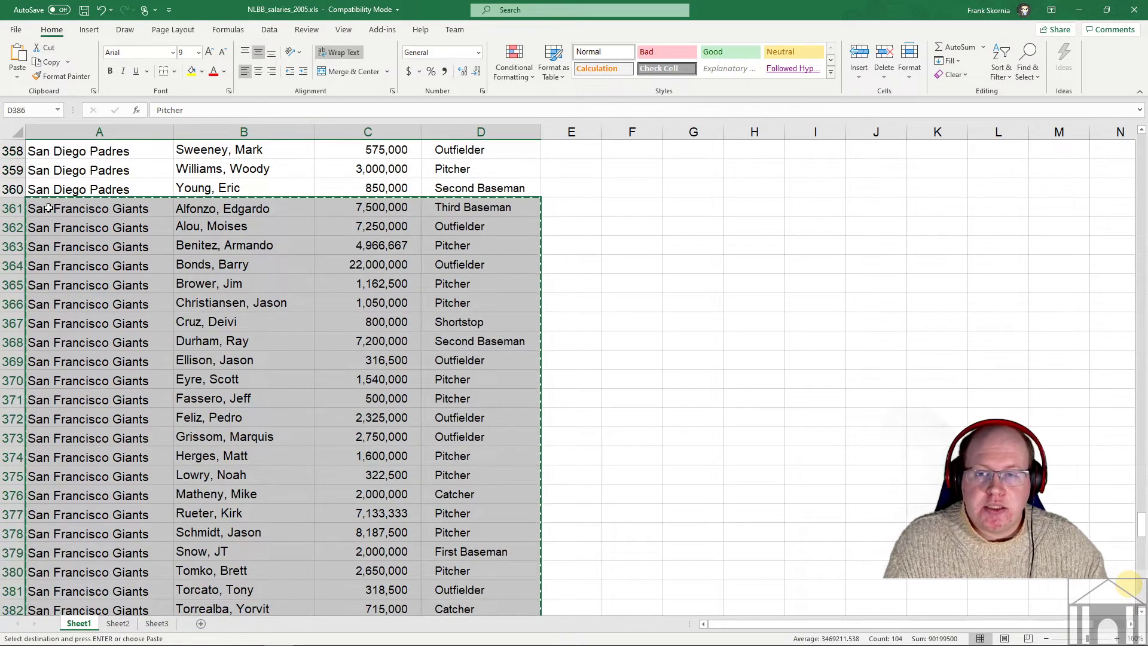
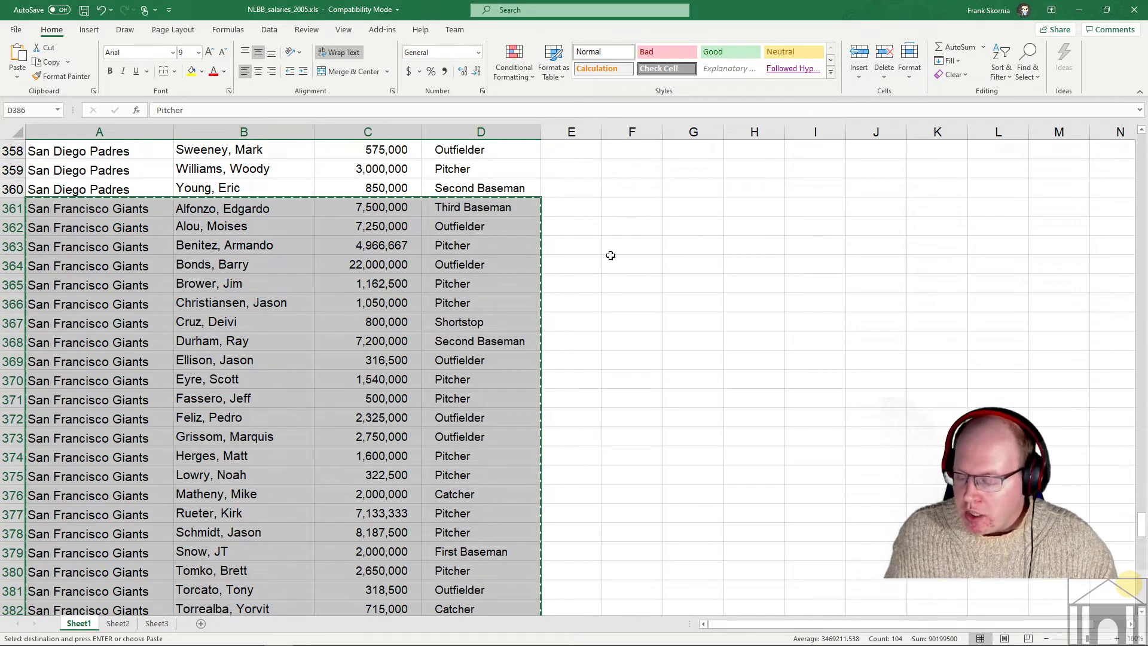
- Clear the copied Giants selection and scroll back up to the top of the salary list
{"action": "left_click", "coordinate": [550, 324]}
{"action": "scroll", "coordinate": [548, 305], "scroll_direction": "up", "scroll_amount": 19}
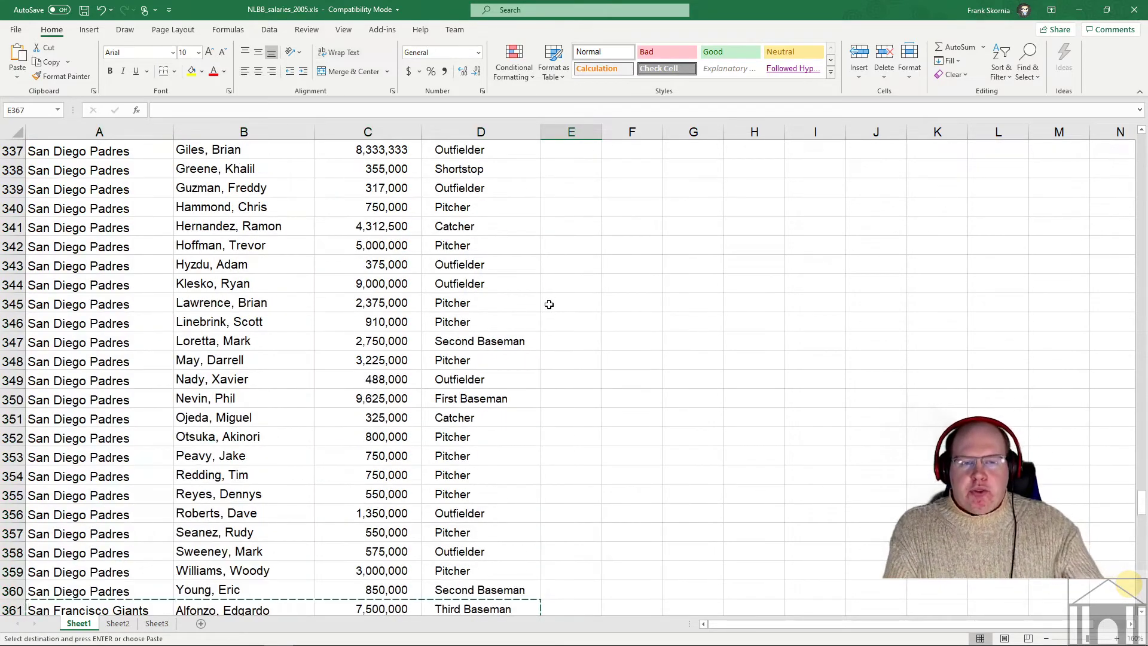
{"action": "scroll", "coordinate": [491, 273], "scroll_direction": "up", "scroll_amount": 20}
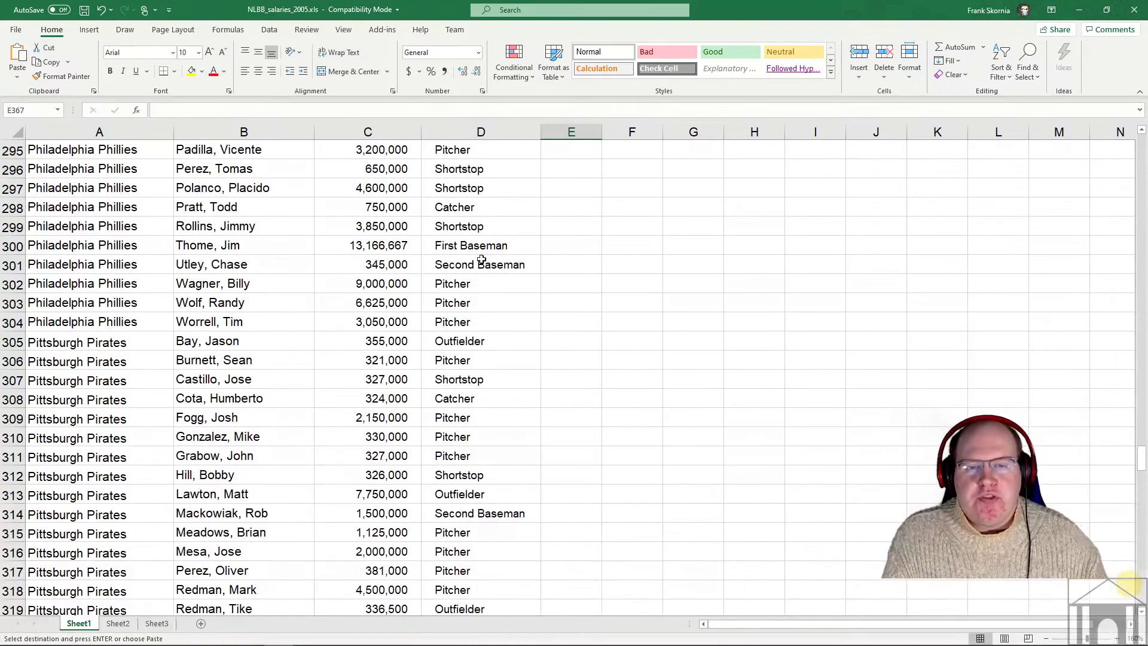
{"action": "scroll", "coordinate": [415, 268], "scroll_direction": "up", "scroll_amount": 20}
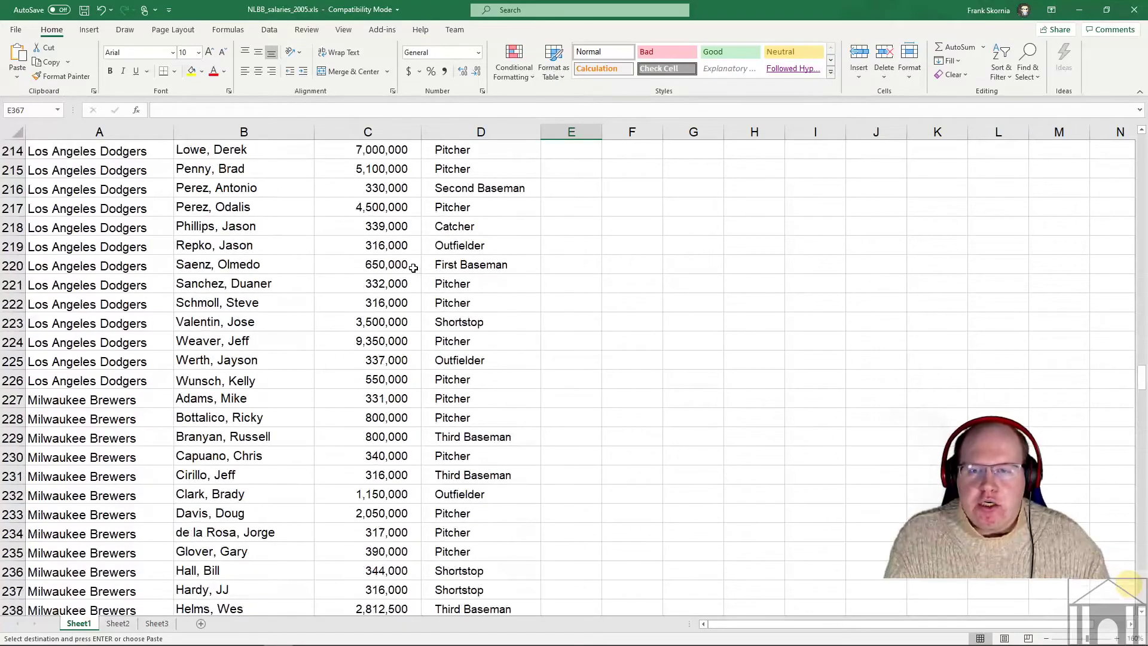
{"action": "scroll", "coordinate": [413, 265], "scroll_direction": "up", "scroll_amount": 20}
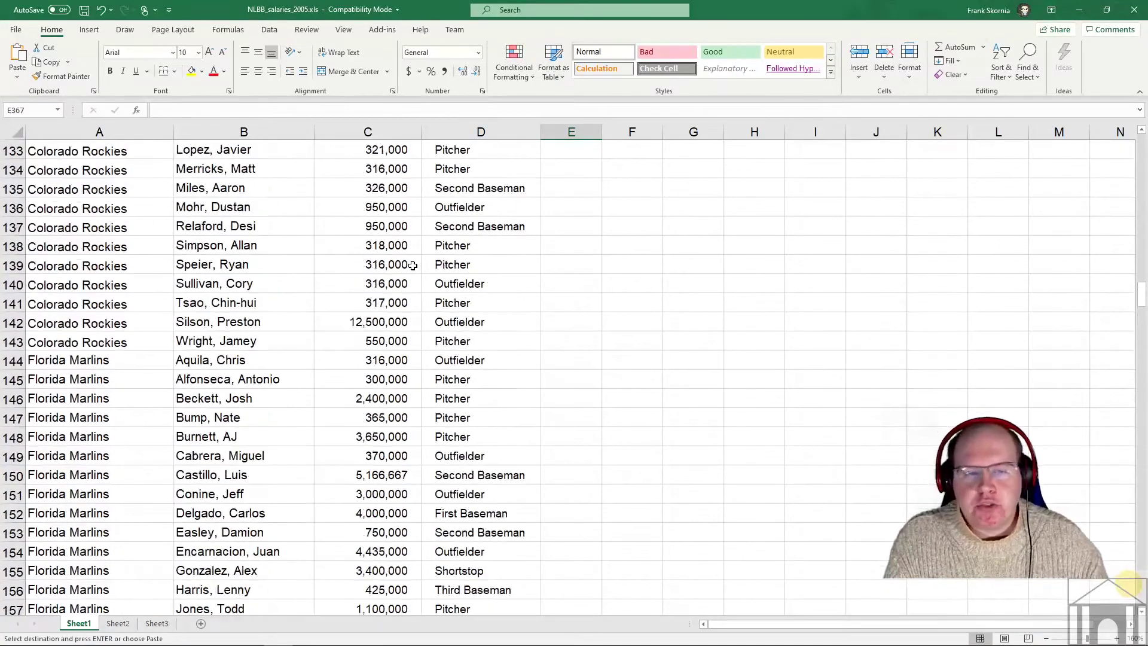
{"action": "scroll", "coordinate": [416, 265], "scroll_direction": "up", "scroll_amount": 7}
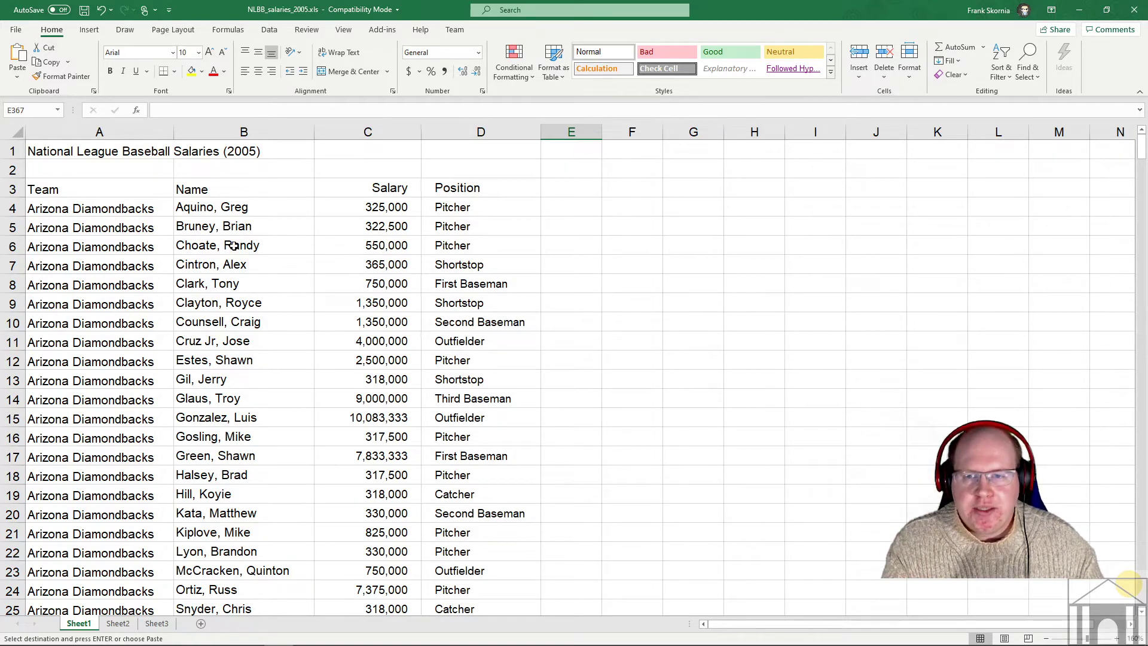
- Select the first Arizona Diamondbacks team cells in column A and browse the list
{"action": "left_click_drag", "start_coordinate": [102, 210], "coordinate": [110, 304]}
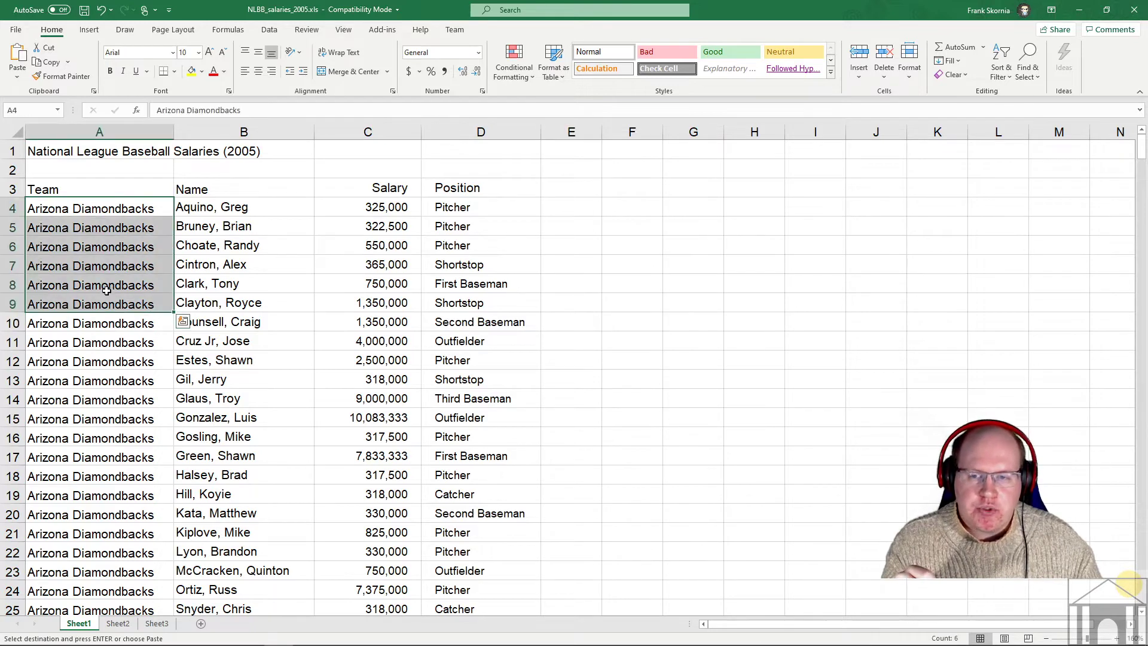
{"action": "left_click", "coordinate": [107, 289]}
{"action": "scroll", "coordinate": [129, 339], "scroll_direction": "down", "scroll_amount": 1}
{"action": "scroll", "coordinate": [129, 338], "scroll_direction": "down", "scroll_amount": 2}
{"action": "scroll", "coordinate": [129, 338], "scroll_direction": "up", "scroll_amount": 3}
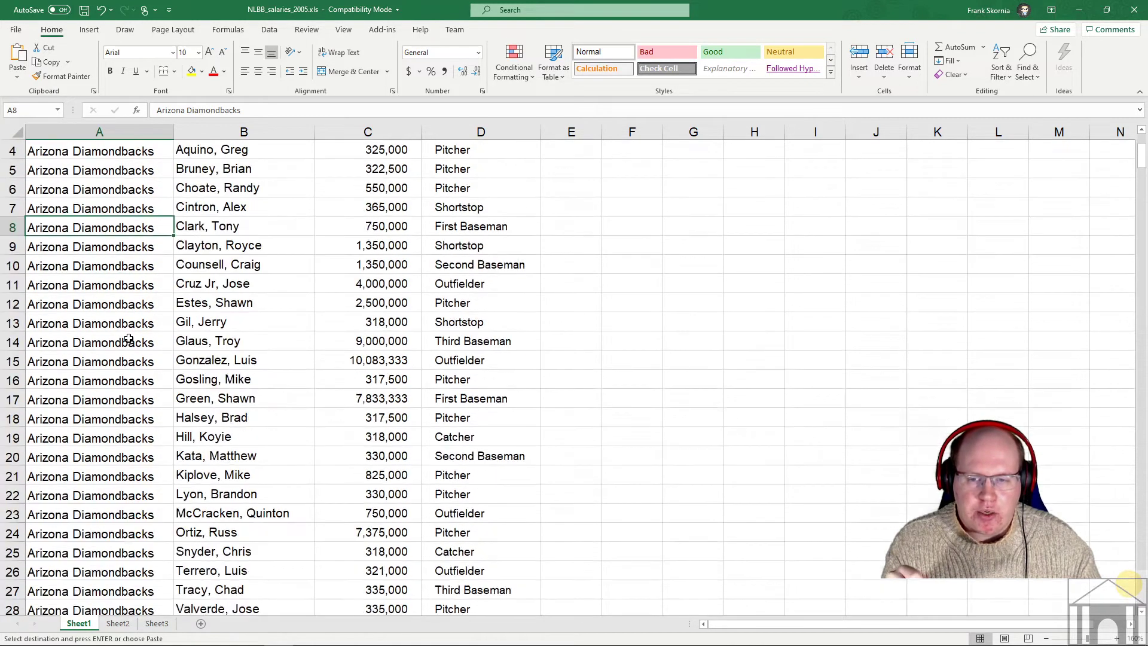
{"action": "scroll", "coordinate": [108, 287], "scroll_direction": "down", "scroll_amount": 8}
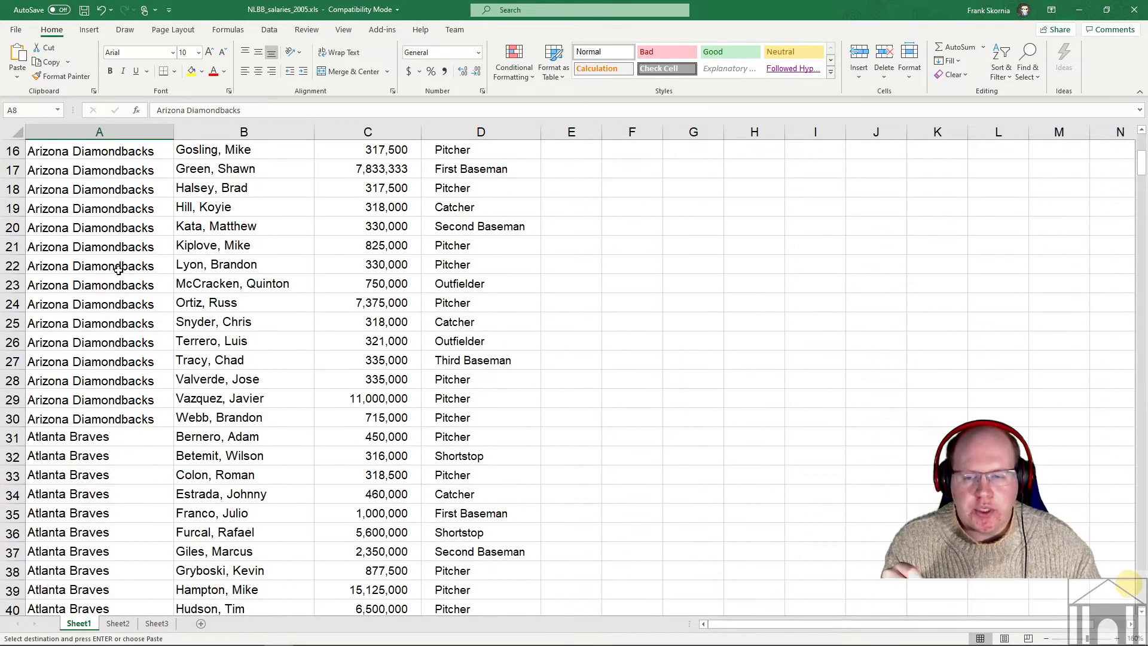
{"action": "scroll", "coordinate": [103, 305], "scroll_direction": "down", "scroll_amount": 14}
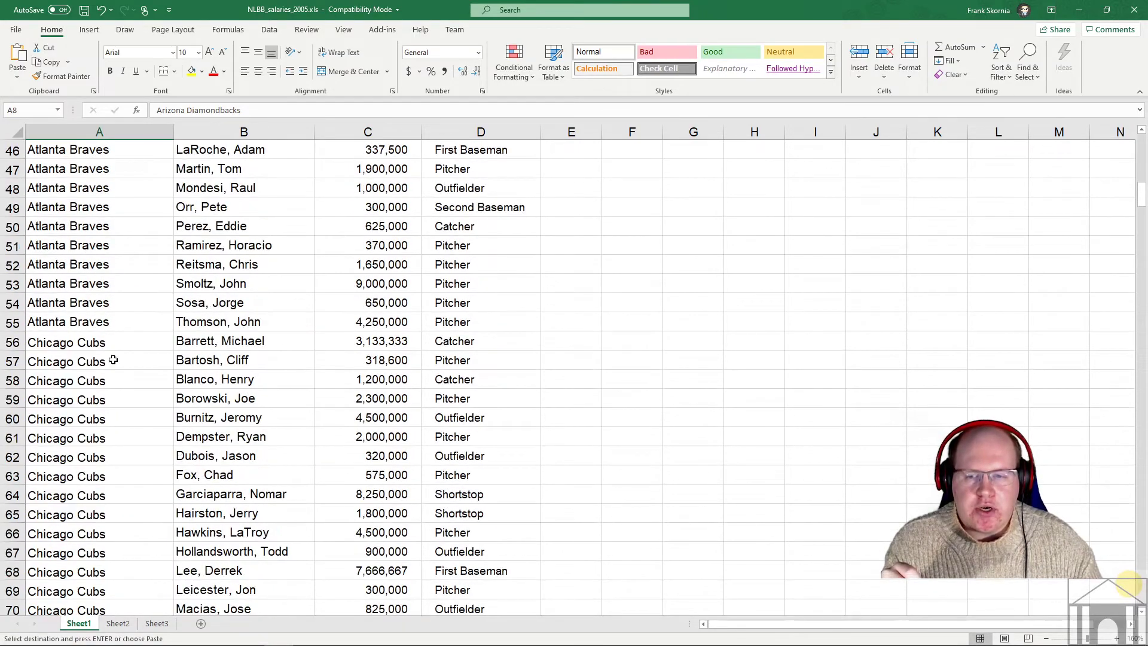
{"action": "scroll", "coordinate": [114, 413], "scroll_direction": "down", "scroll_amount": 2}
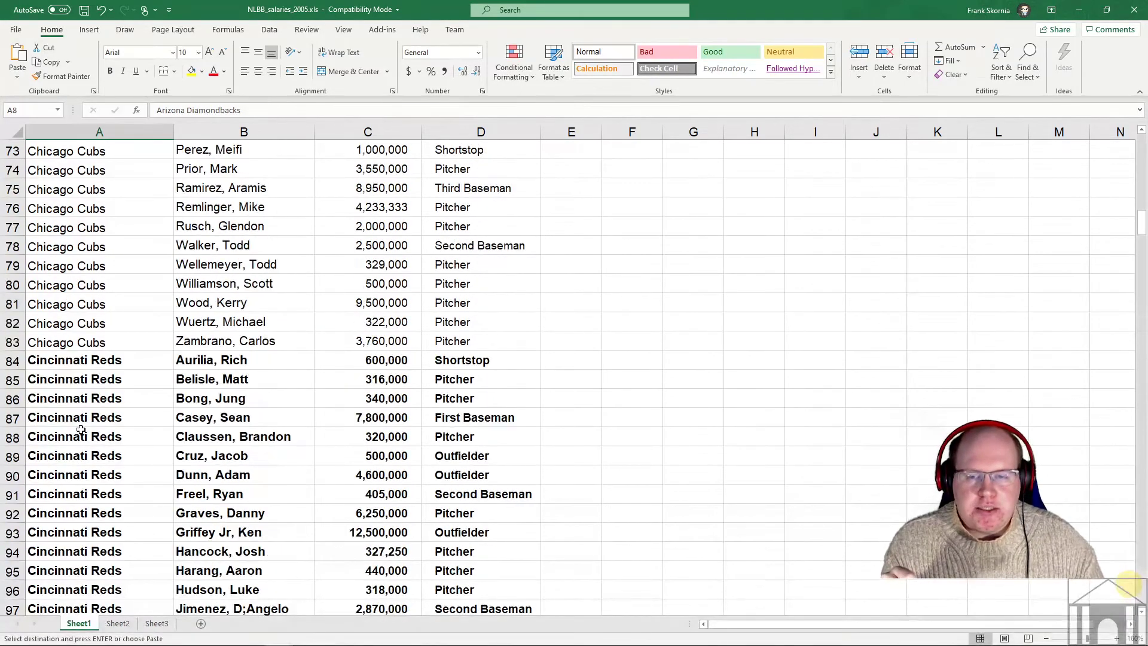
{"action": "scroll", "coordinate": [96, 365], "scroll_direction": "up", "scroll_amount": 12}
{"action": "scroll", "coordinate": [102, 351], "scroll_direction": "up", "scroll_amount": 12}
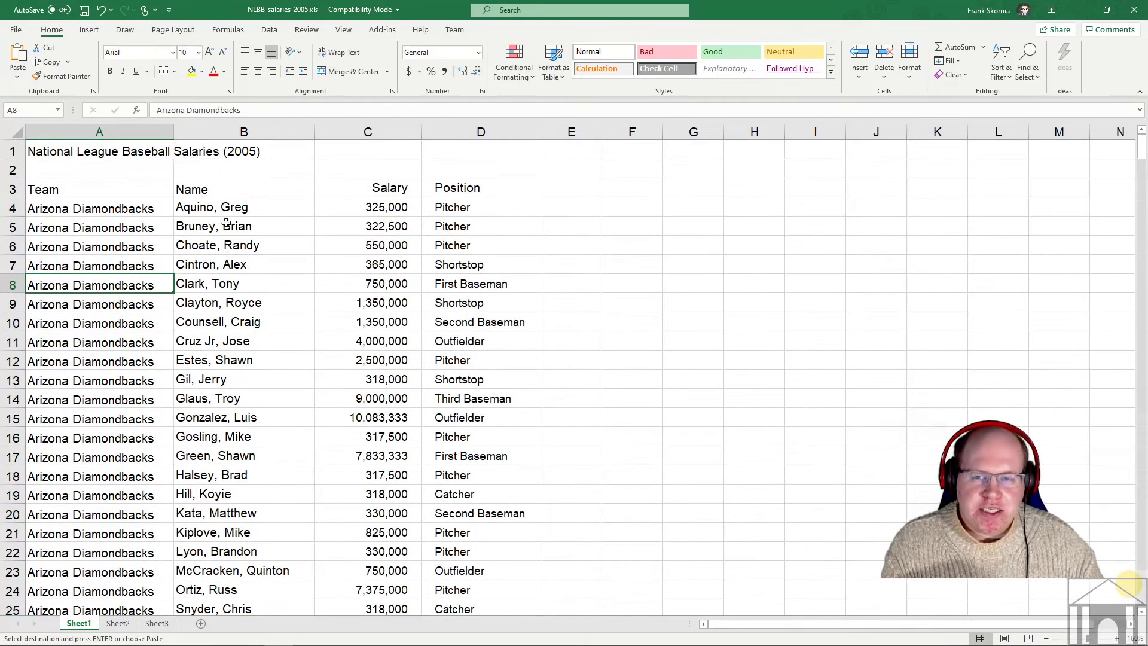
{"action": "scroll", "coordinate": [150, 215], "scroll_direction": "down", "scroll_amount": 1}
- Select player names in column B, ending on the first name in cell B4
{"action": "left_click_drag", "start_coordinate": [119, 156], "coordinate": [128, 546]}
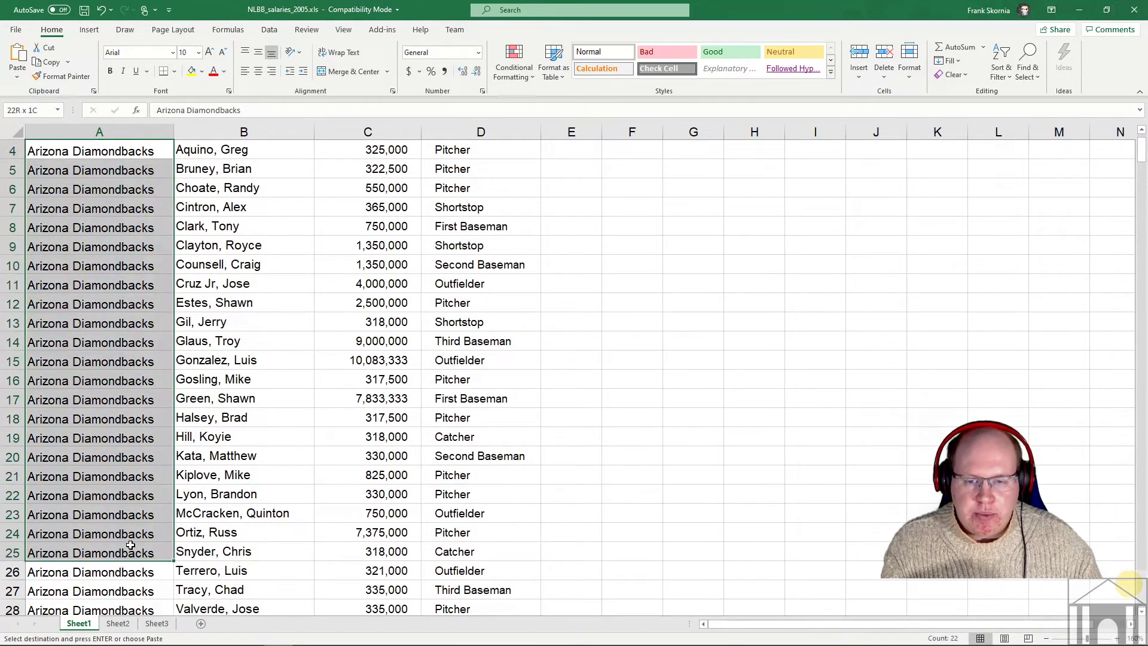
{"action": "left_click", "coordinate": [244, 341]}
{"action": "scroll", "coordinate": [230, 245], "scroll_direction": "up", "scroll_amount": 1}
{"action": "left_click", "coordinate": [211, 206]}
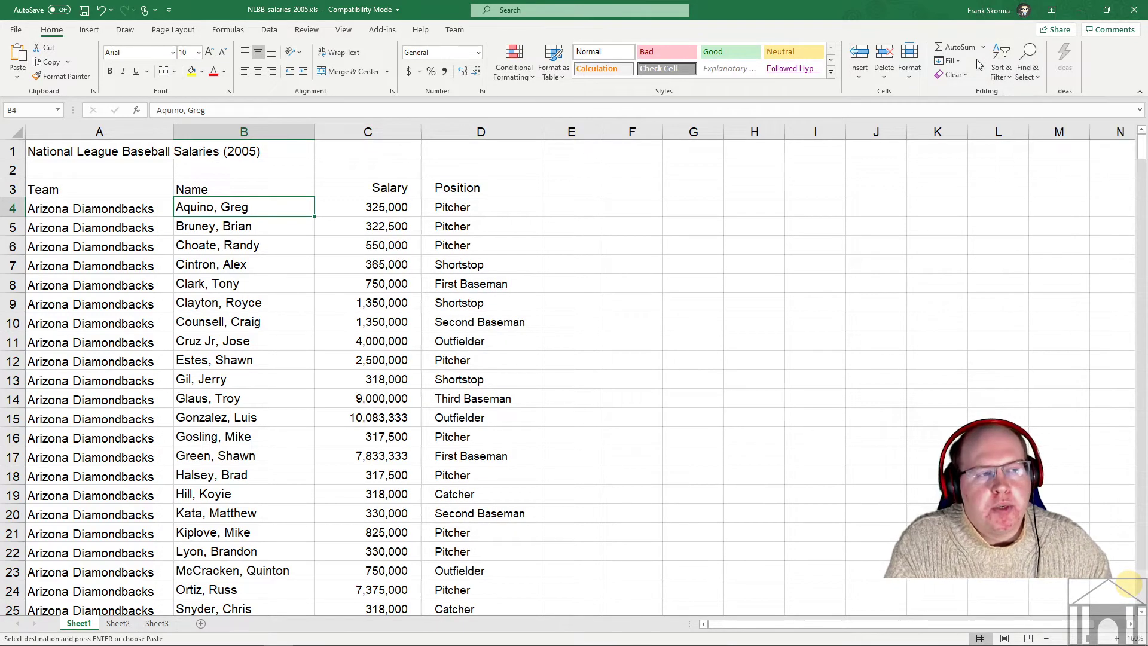
- Look through the Home Sort & Filter menu without choosing anything, then switch to the Data ribbon
{"action": "left_click", "coordinate": [1003, 71]}
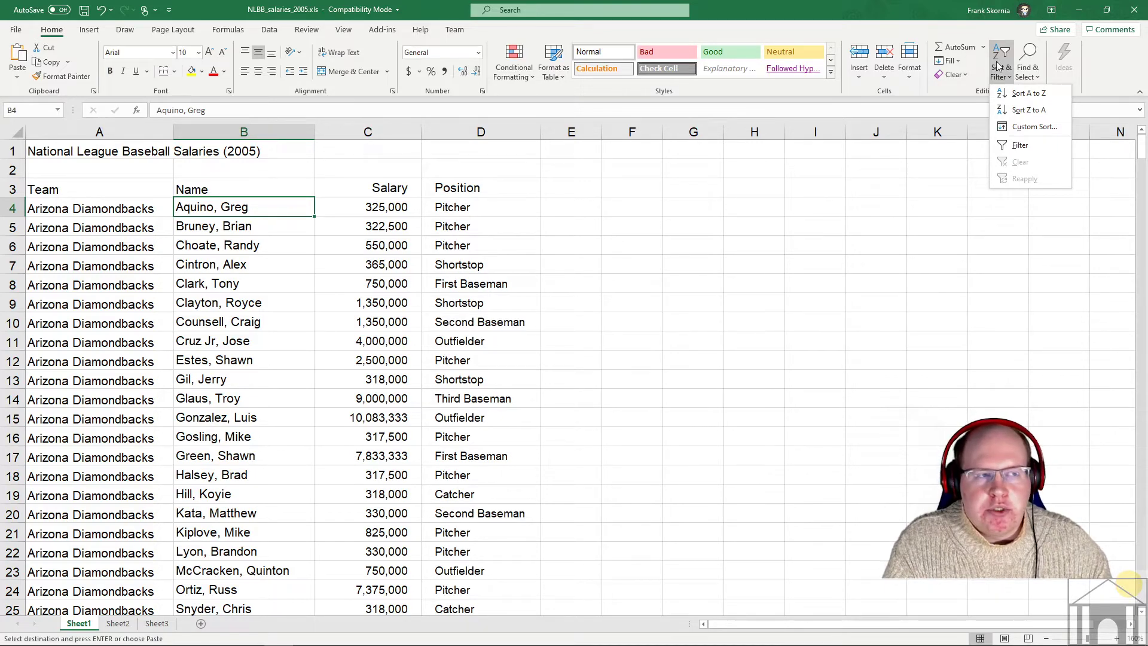
{"action": "left_click", "coordinate": [897, 182]}
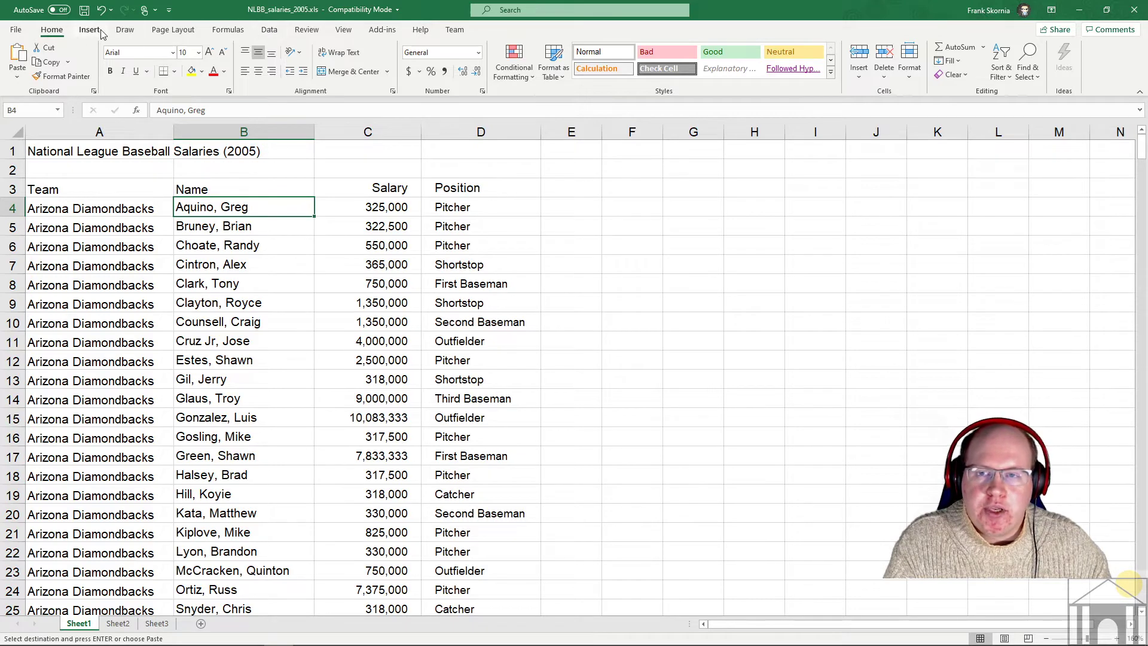
{"action": "left_click", "coordinate": [269, 30]}
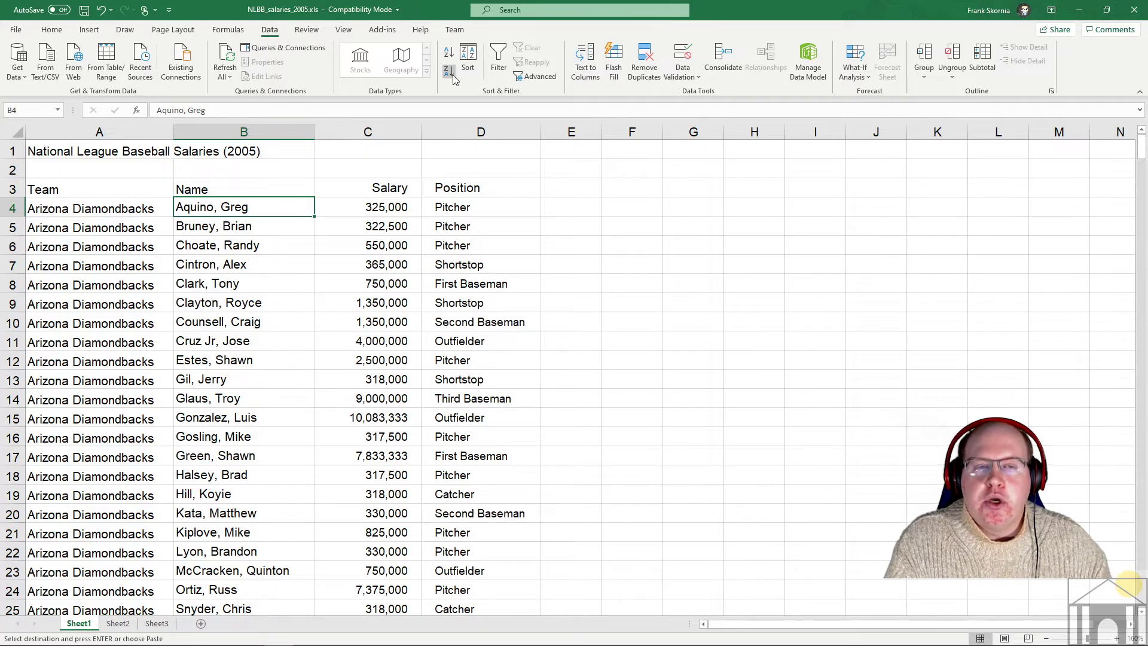
- With cell C4 active, open the Sort dialog (Team, A to Z) and move it higher
{"action": "left_click", "coordinate": [392, 202]}
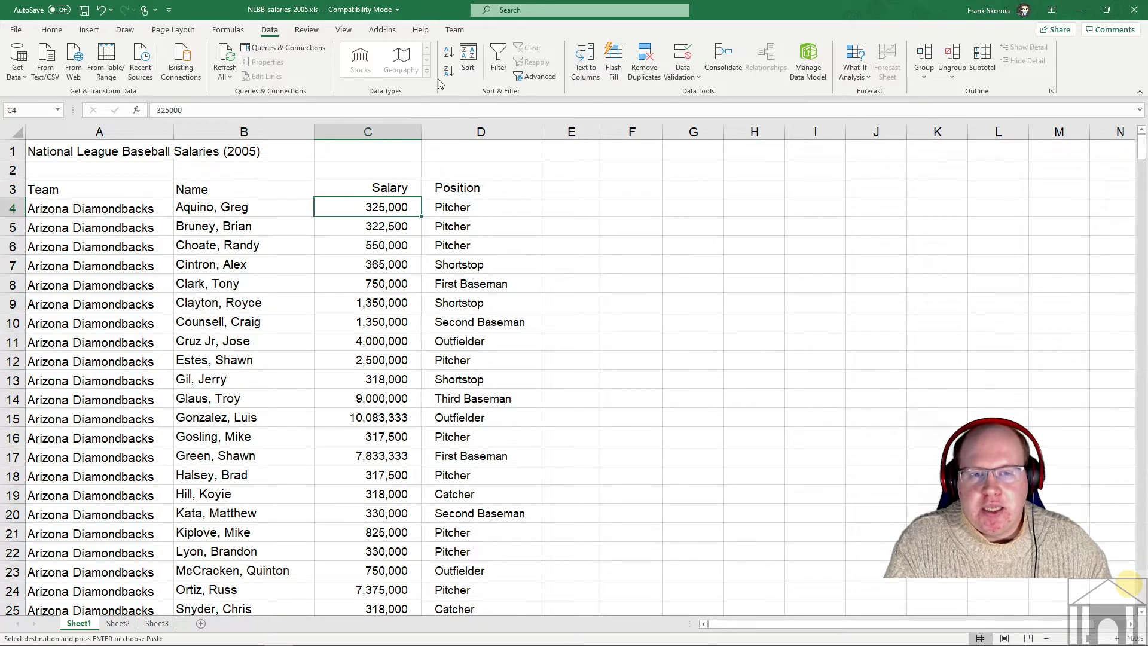
{"action": "left_click", "coordinate": [469, 58]}
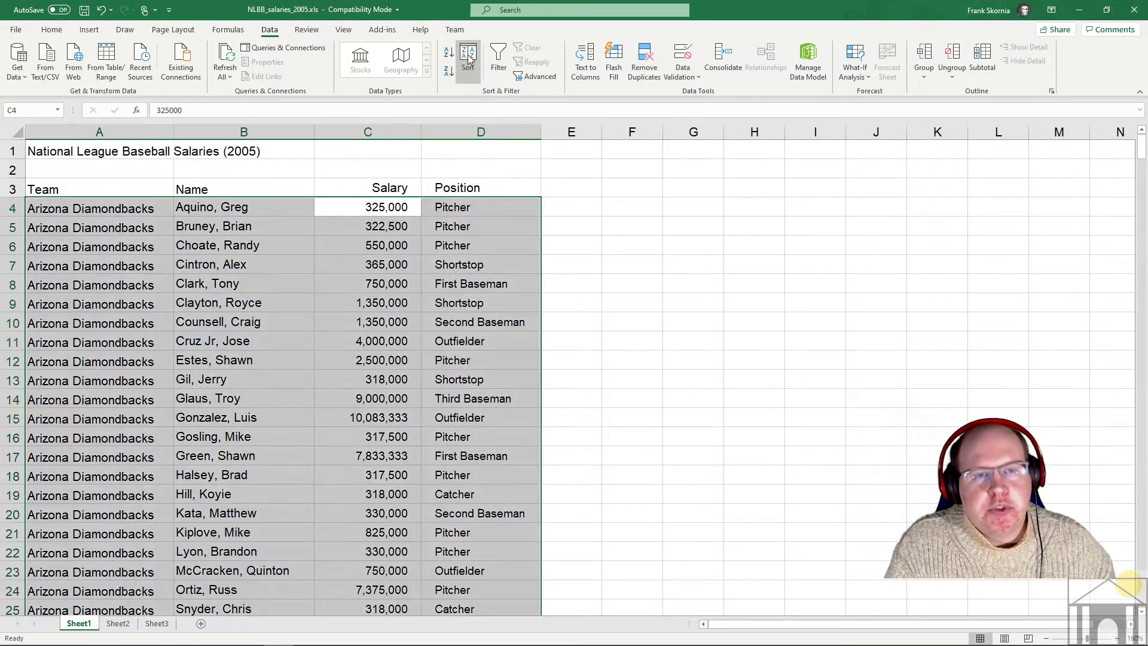
{"action": "left_click_drag", "start_coordinate": [305, 341], "coordinate": [587, 229]}
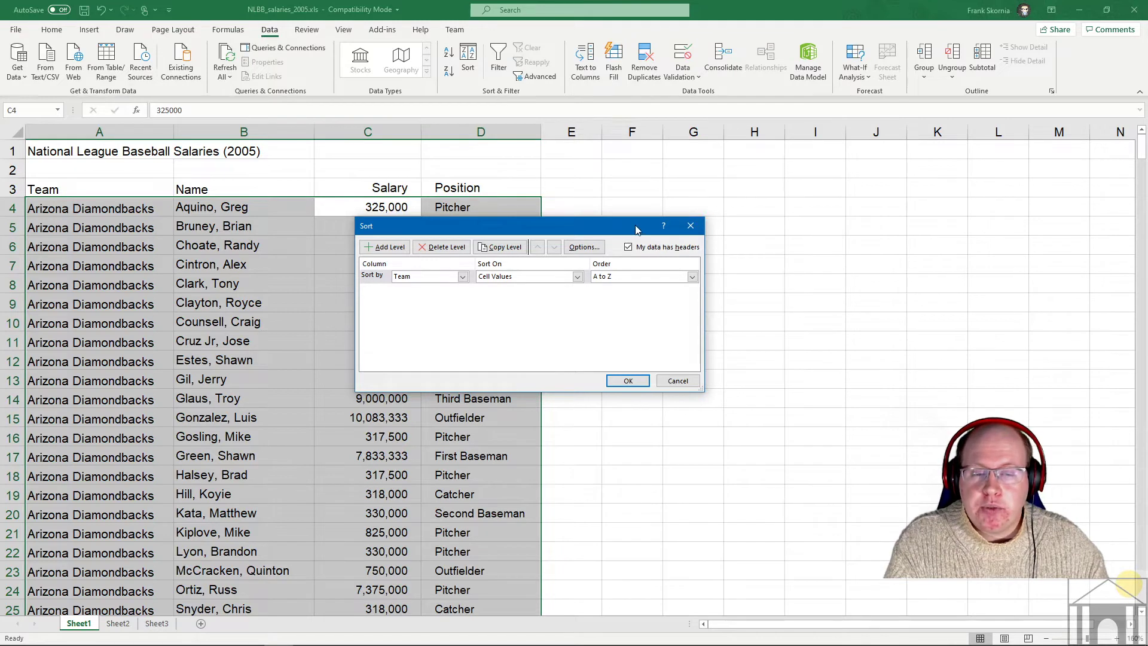
- Compare the Sort by column list with 'My data has headers' off and on, leaving it on
{"action": "left_click", "coordinate": [428, 278]}
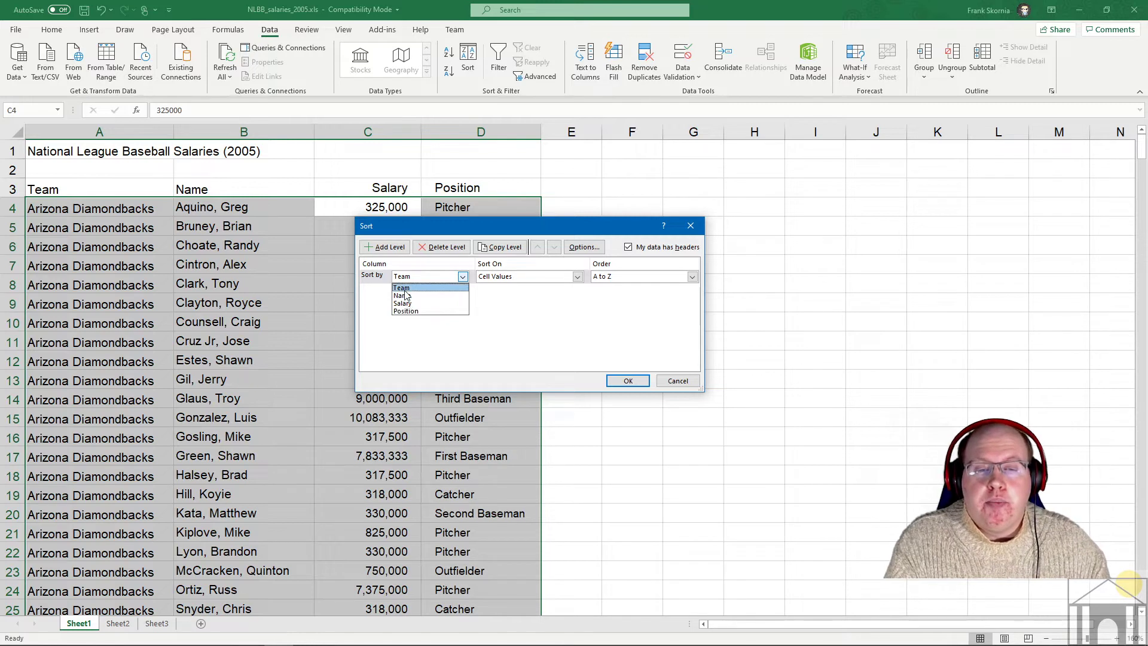
{"action": "left_click", "coordinate": [401, 288]}
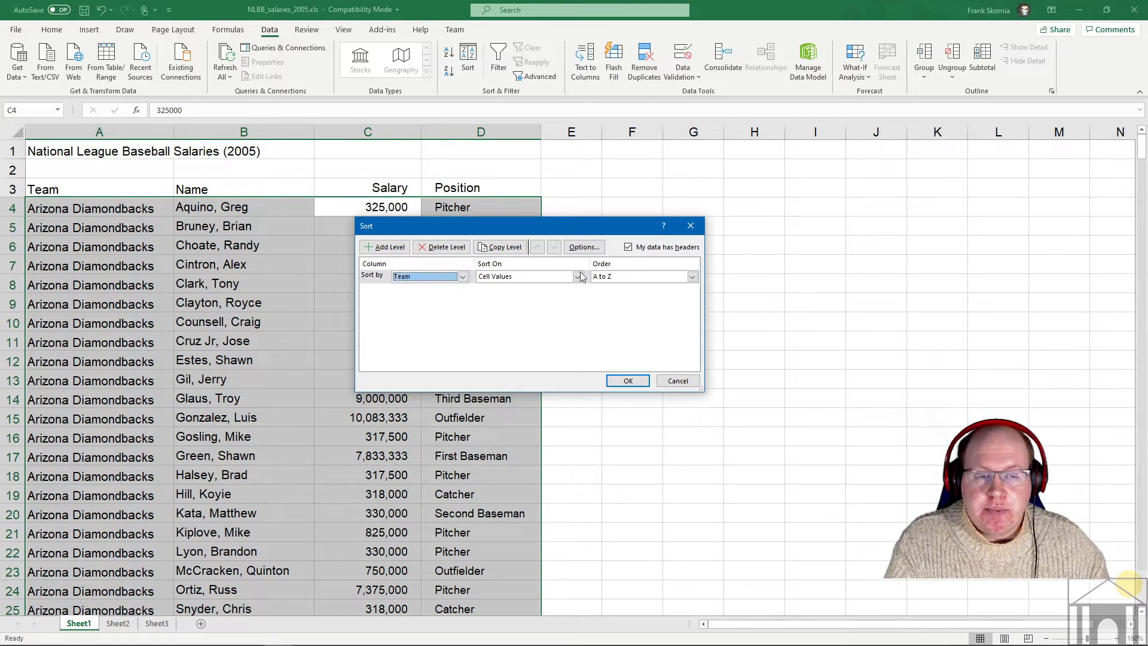
{"action": "left_click", "coordinate": [628, 248]}
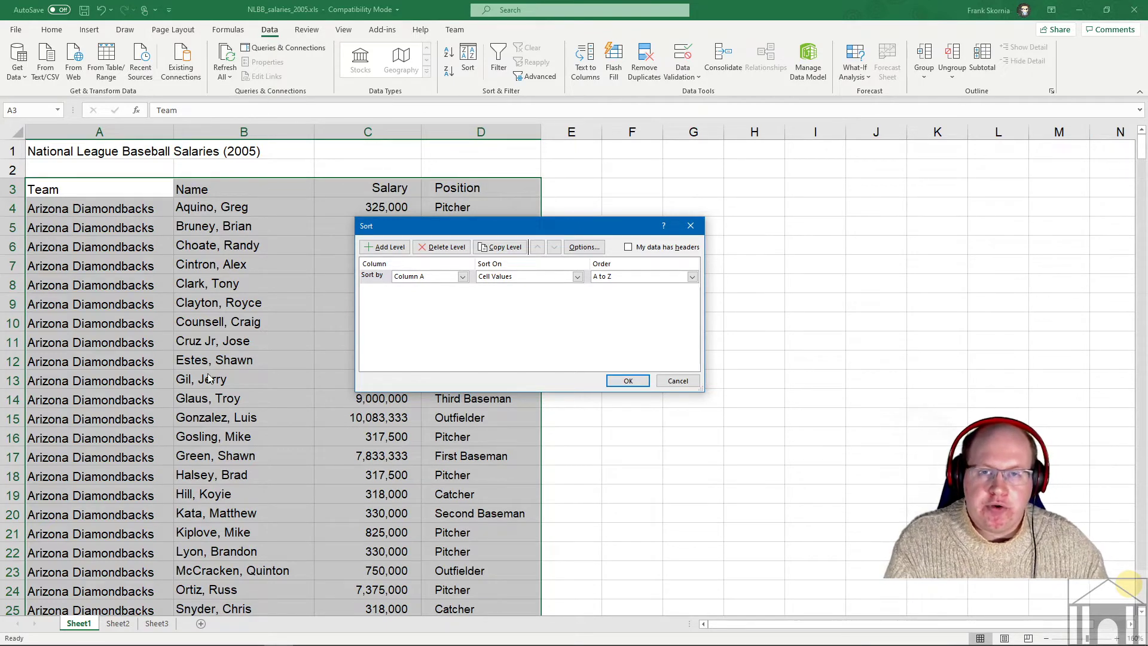
{"action": "left_click", "coordinate": [463, 276]}
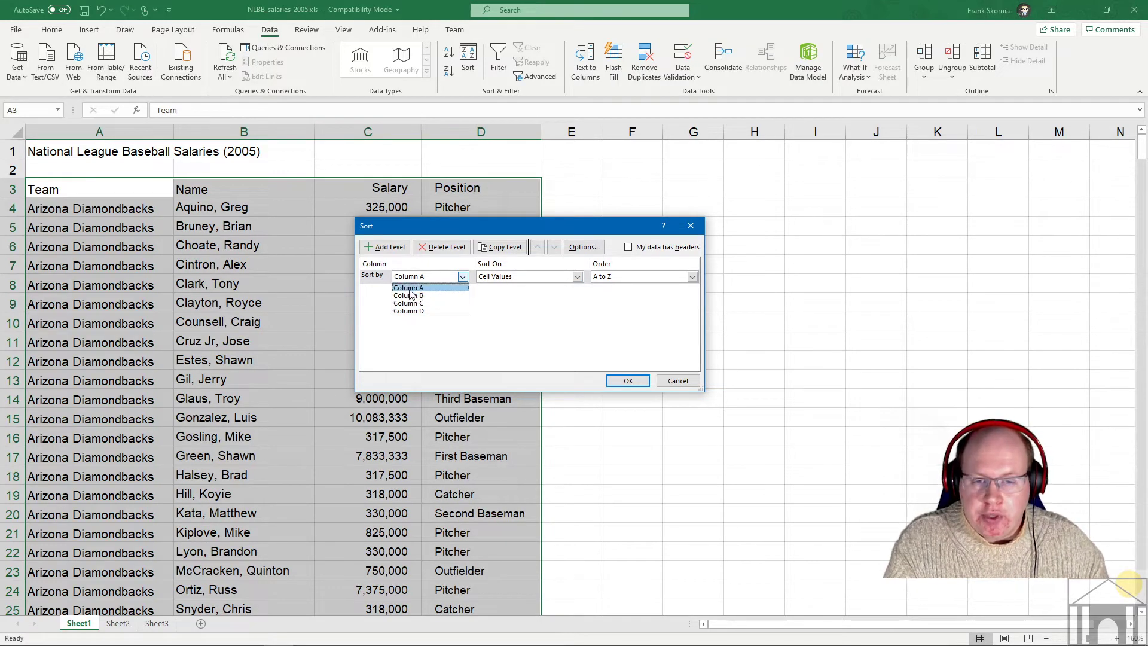
{"action": "left_click", "coordinate": [409, 288]}
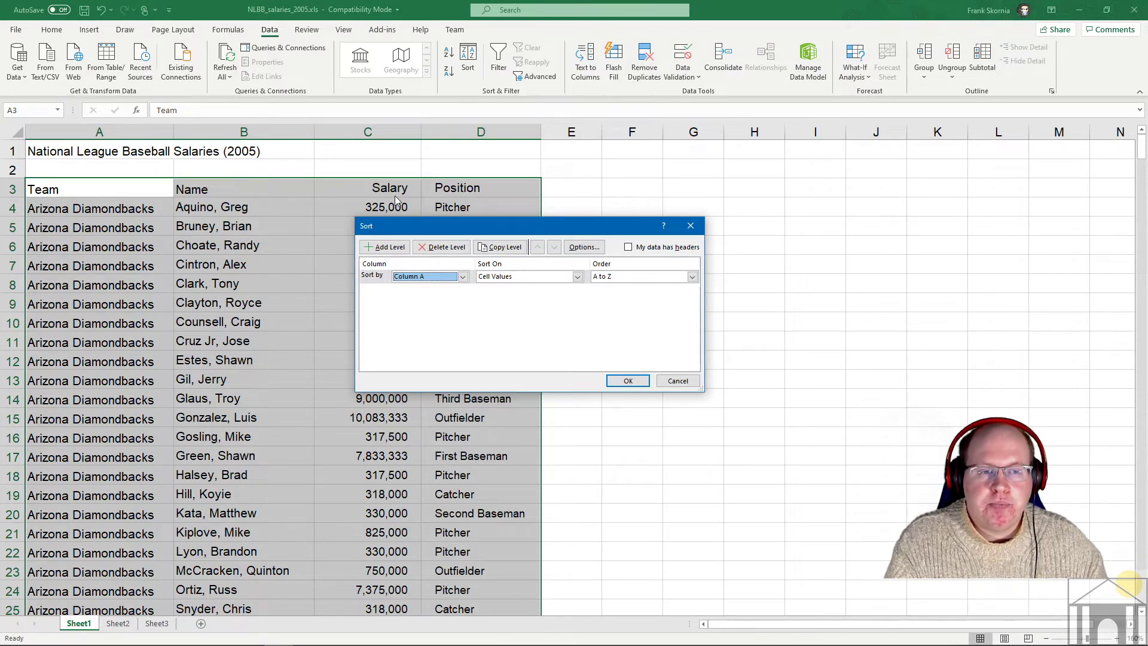
{"action": "left_click", "coordinate": [673, 247]}
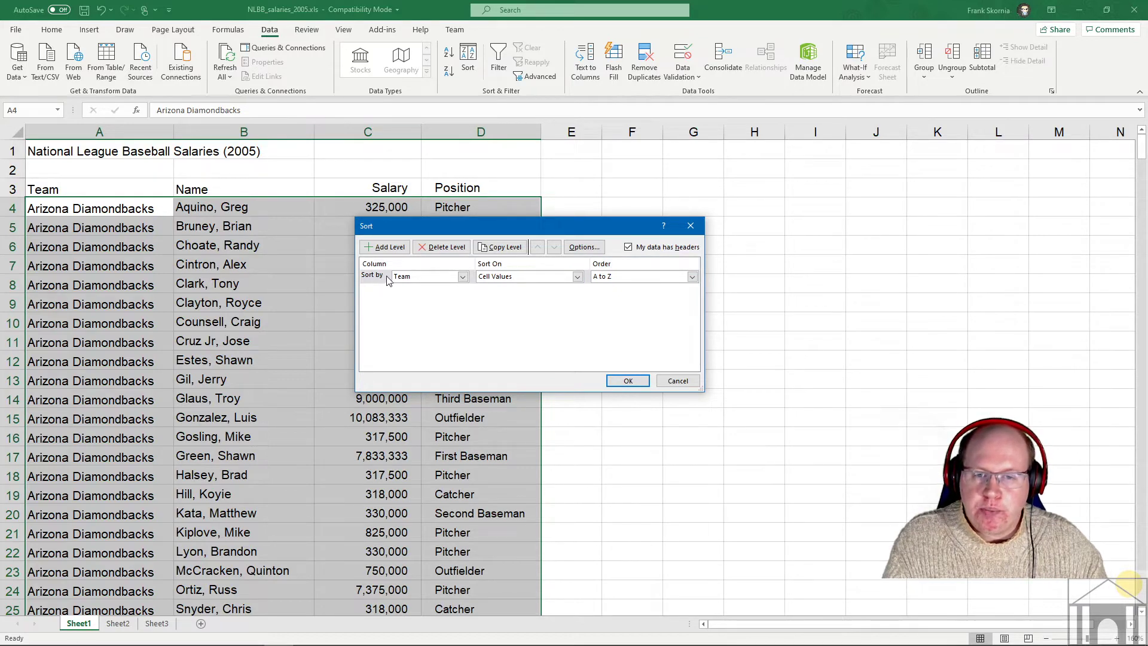
- Try Position, then Salary as the sort column, then cancel without sorting and select C4
{"action": "left_click", "coordinate": [445, 279]}
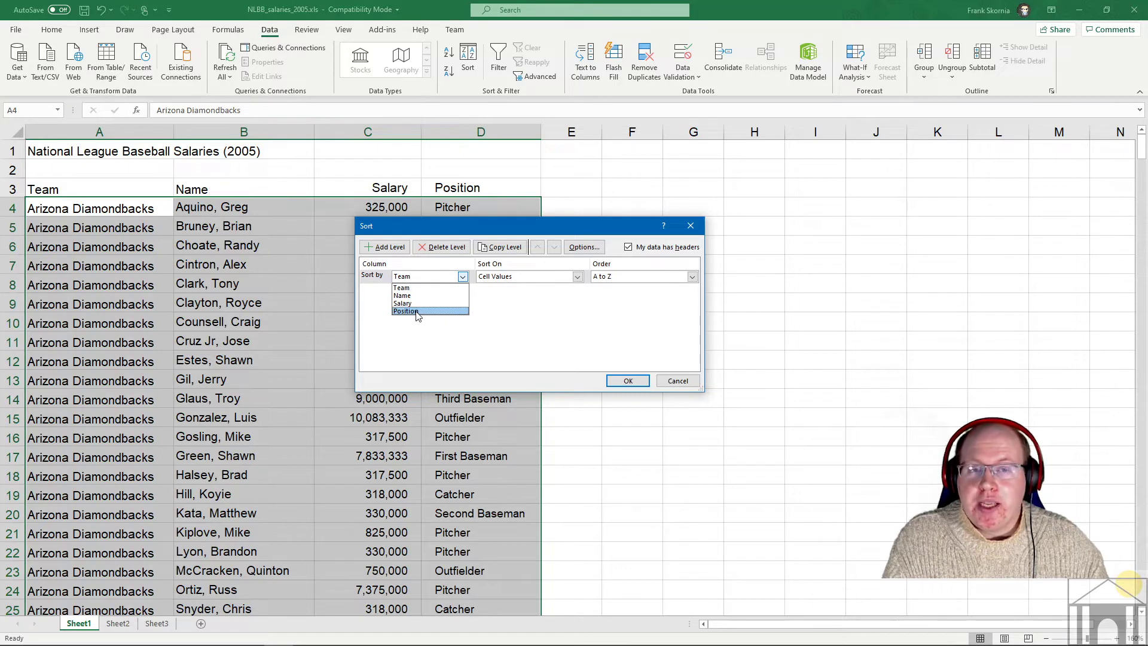
{"action": "left_click", "coordinate": [417, 311]}
{"action": "left_click", "coordinate": [442, 278]}
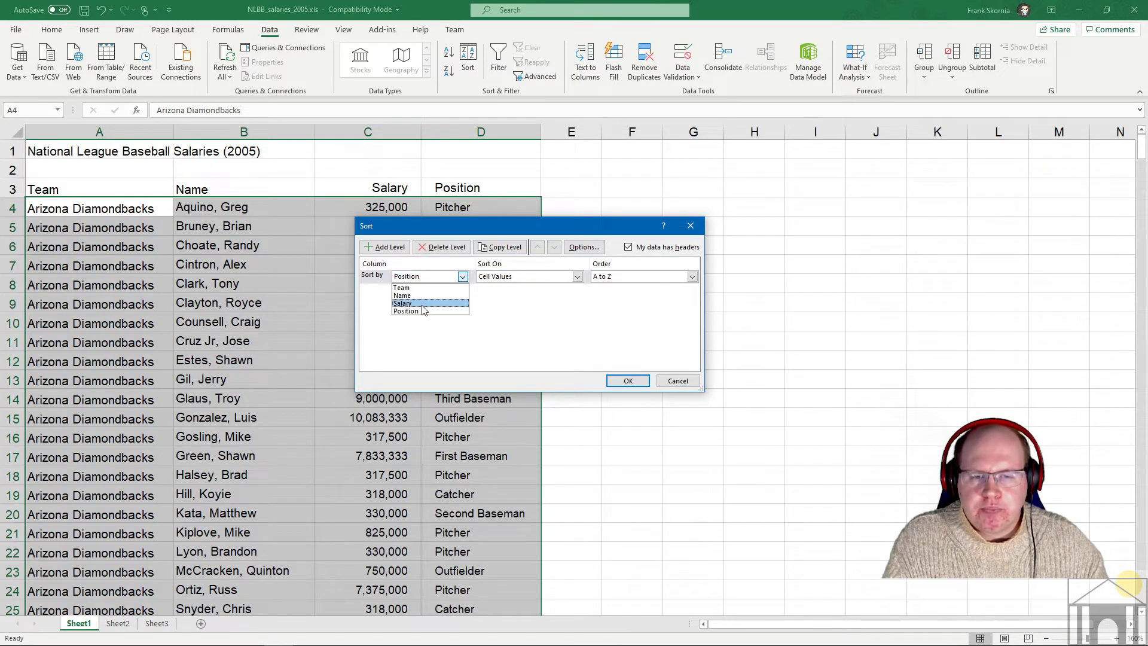
{"action": "left_click", "coordinate": [422, 304]}
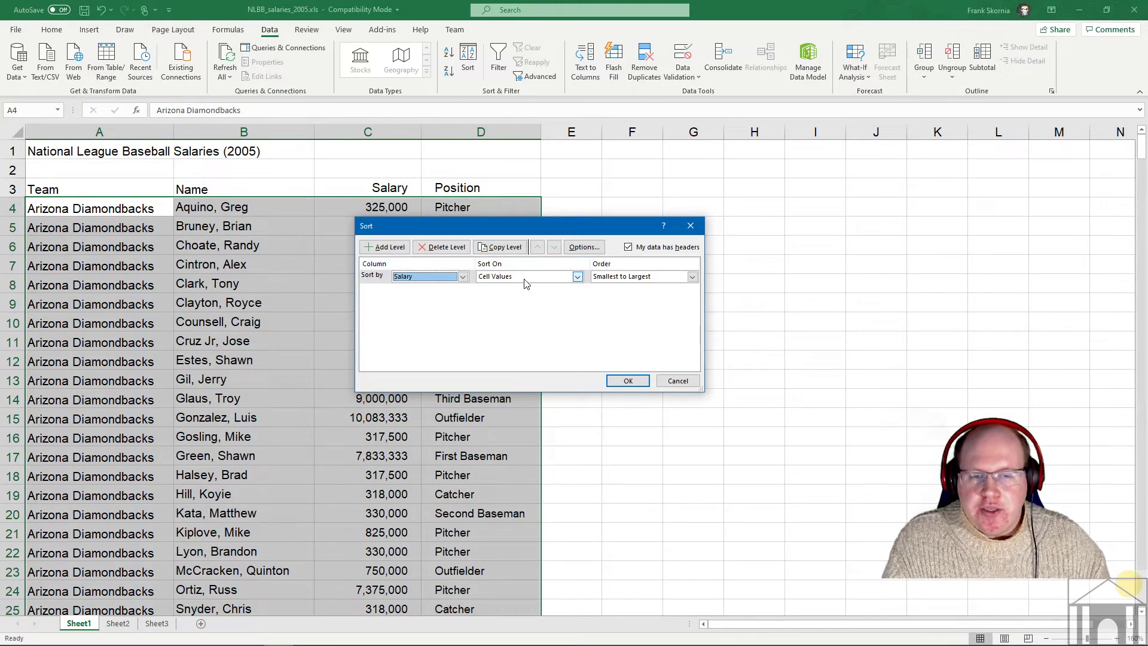
{"action": "left_click", "coordinate": [507, 278]}
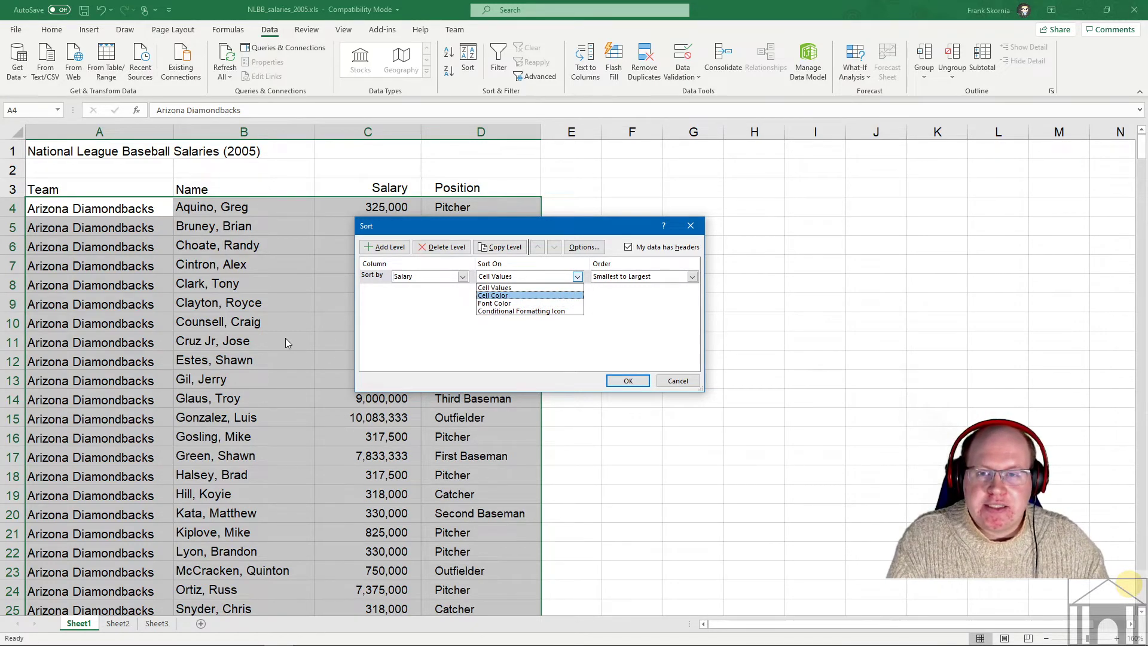
{"action": "left_click", "coordinate": [676, 379]}
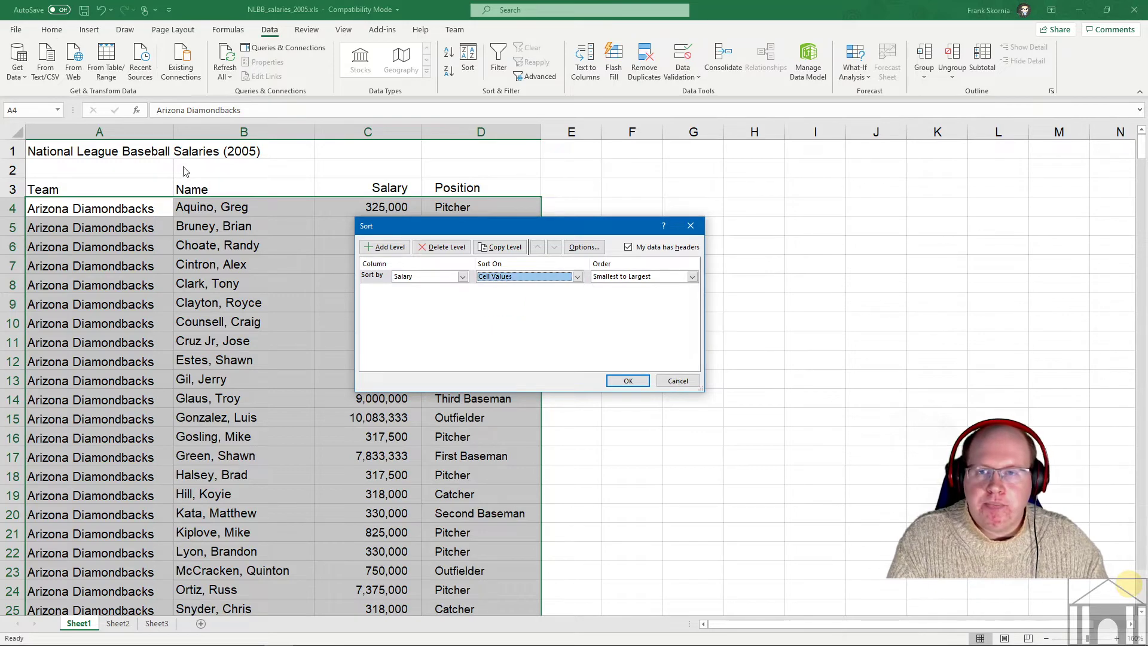
{"action": "left_click", "coordinate": [678, 381]}
{"action": "left_click", "coordinate": [368, 207]}
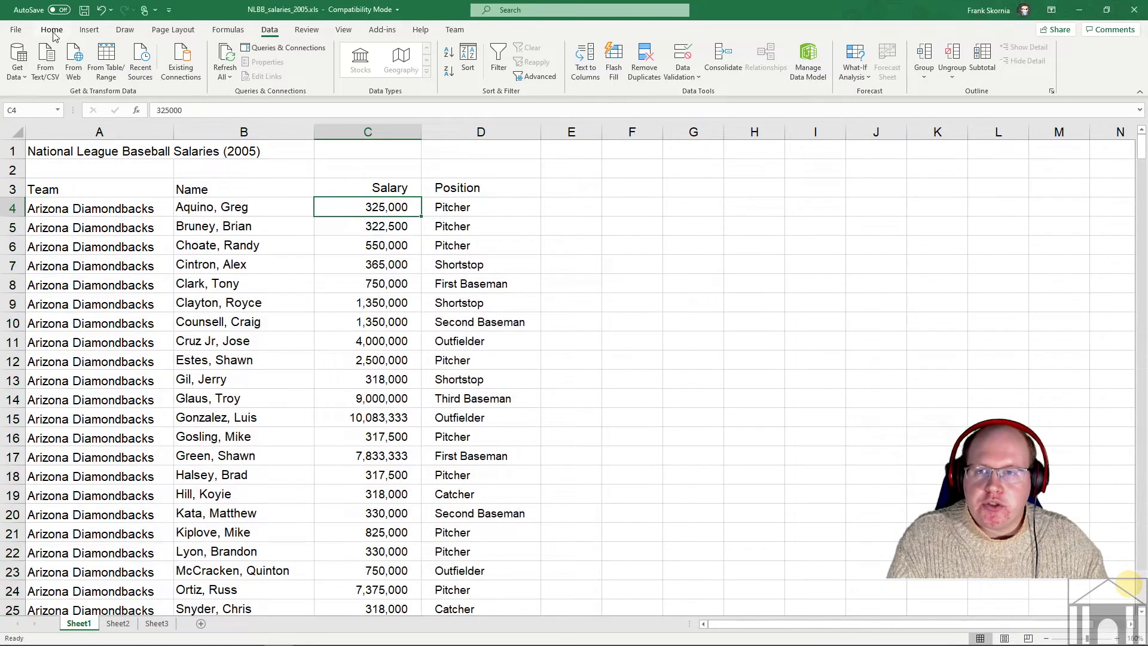
- Open Data > Sort and set Sort by Salary with order Largest to Smallest
{"action": "left_click", "coordinate": [51, 30]}
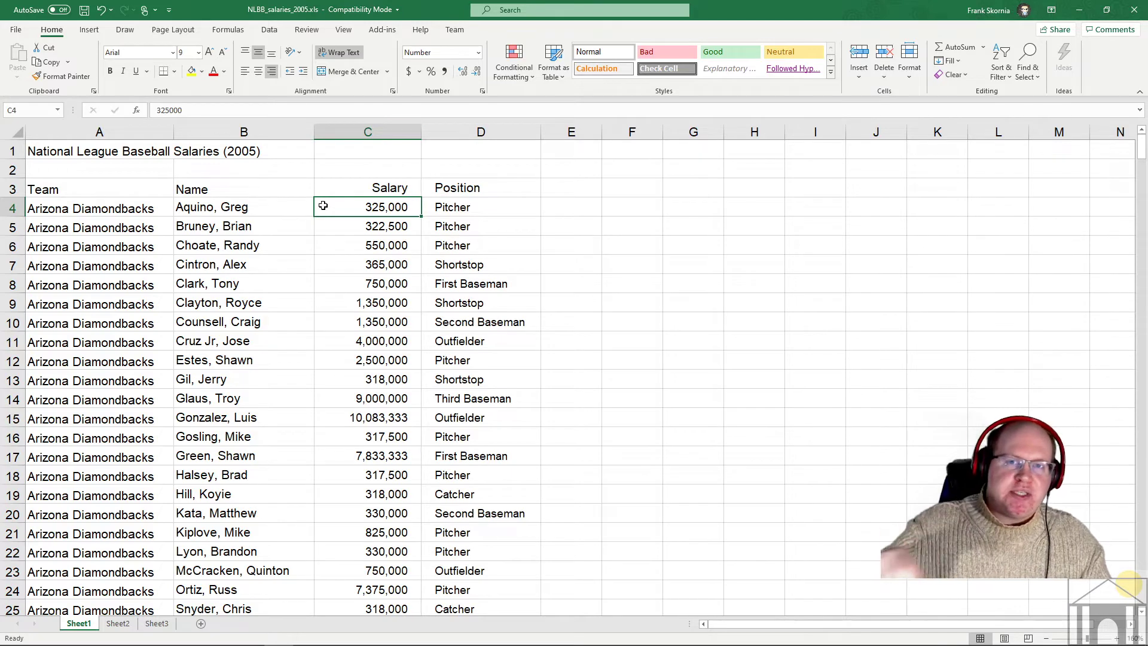
{"action": "left_click", "coordinate": [270, 30]}
{"action": "left_click", "coordinate": [468, 59]}
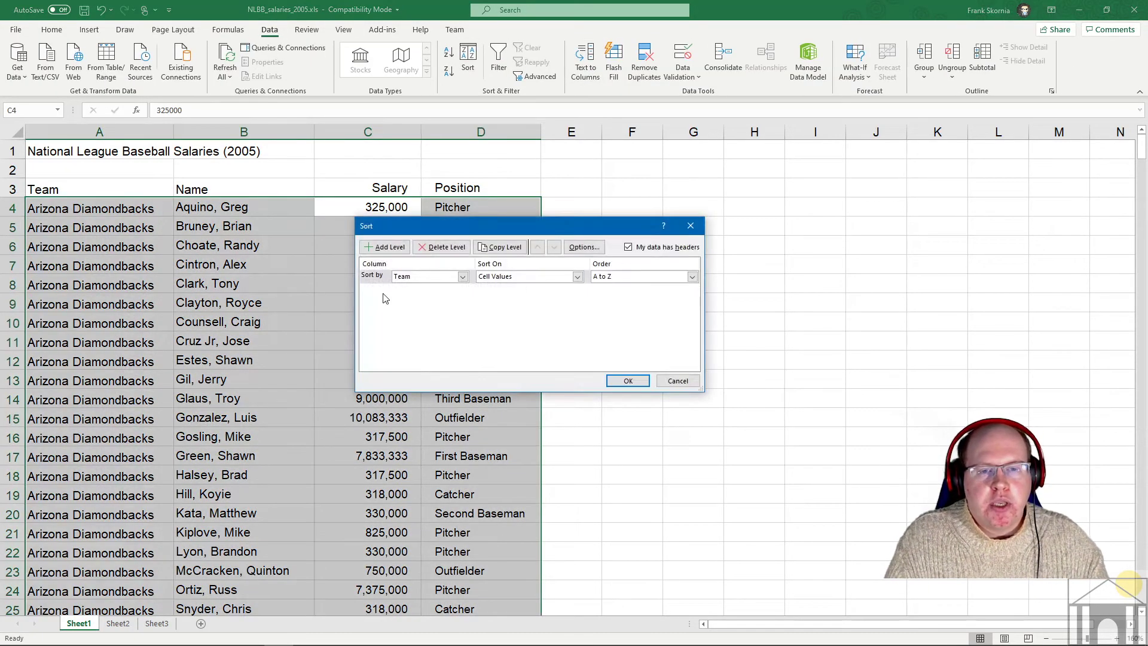
{"action": "left_click", "coordinate": [402, 278]}
{"action": "left_click", "coordinate": [403, 303]}
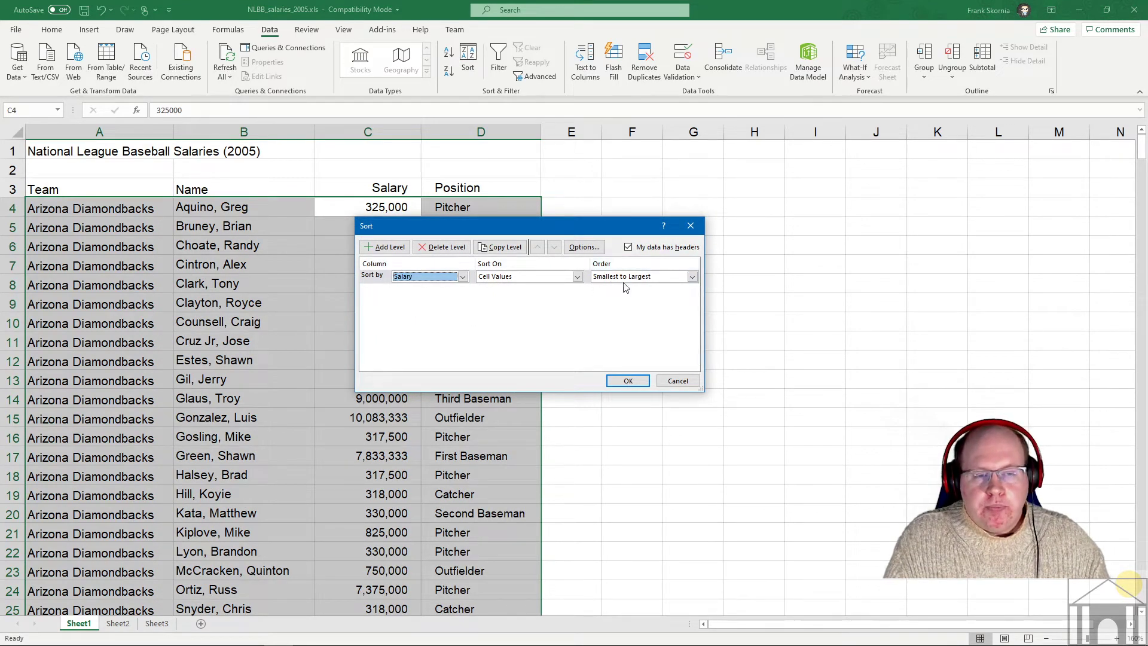
{"action": "left_click", "coordinate": [462, 276]}
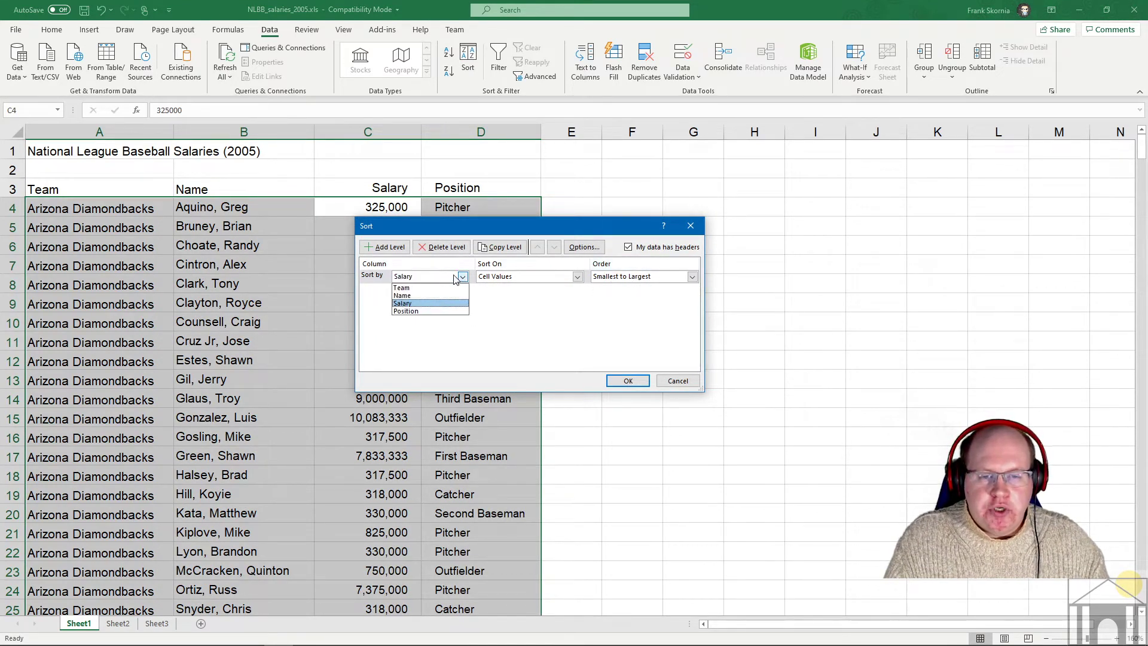
{"action": "left_click", "coordinate": [436, 289]}
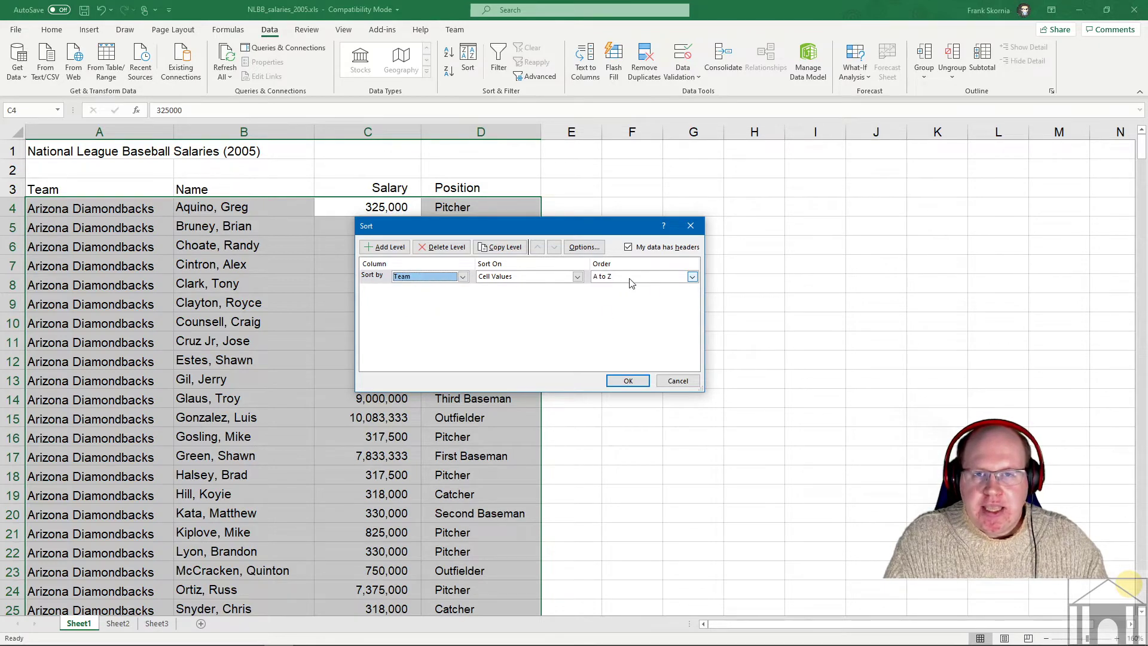
{"action": "left_click", "coordinate": [463, 277]}
{"action": "left_click", "coordinate": [430, 306]}
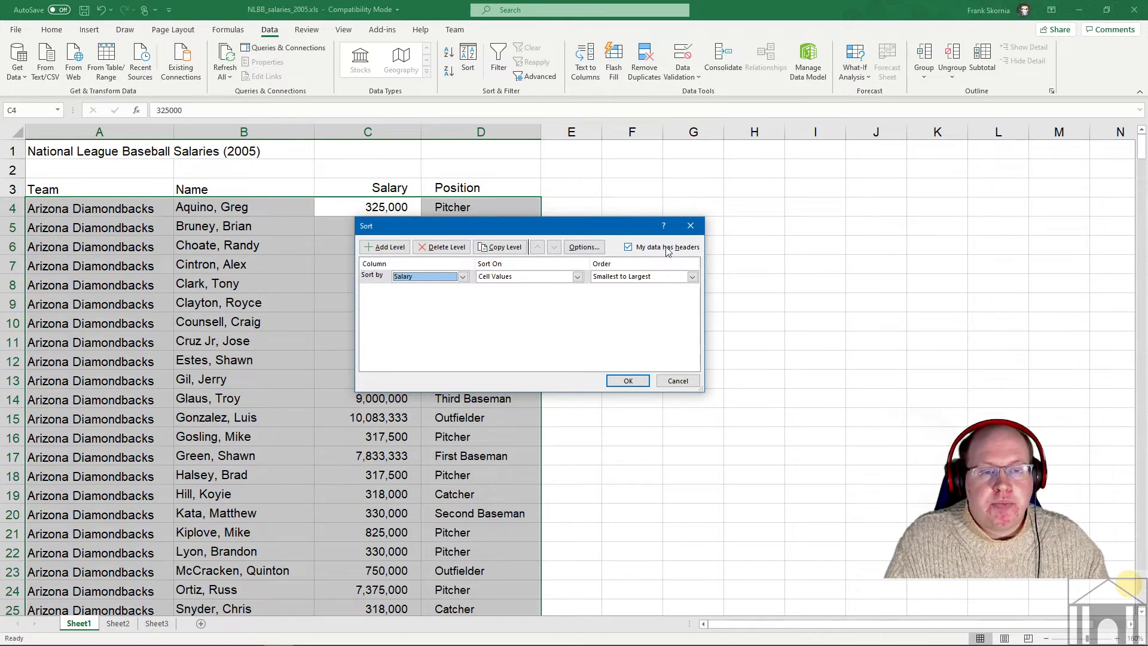
{"action": "left_click", "coordinate": [631, 279]}
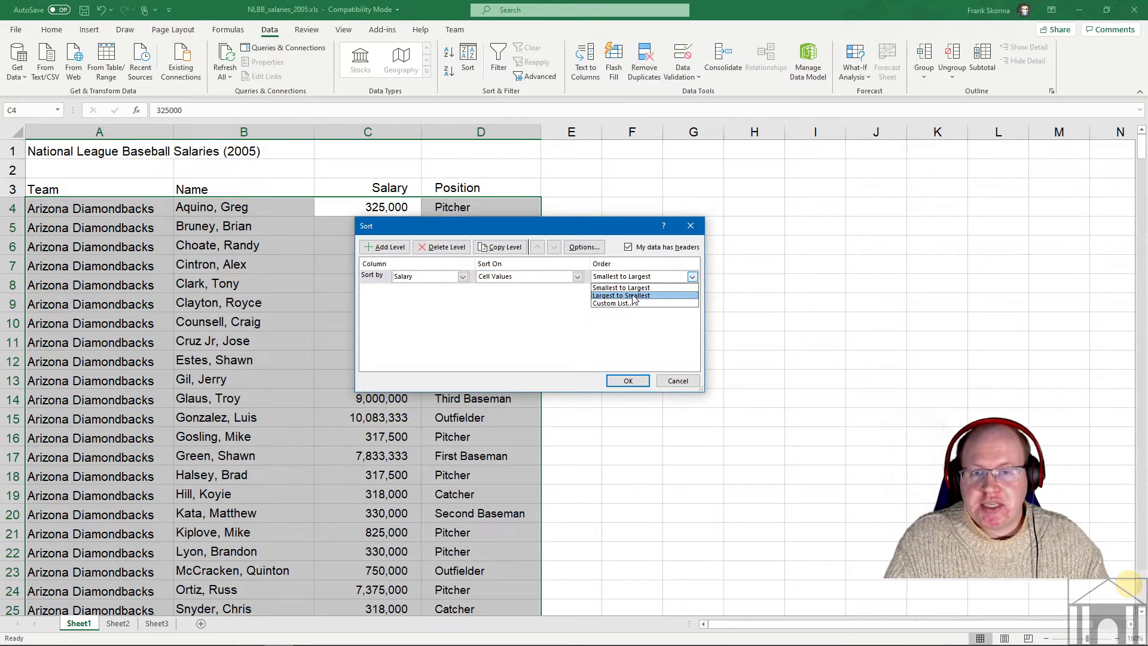
{"action": "left_click", "coordinate": [632, 296]}
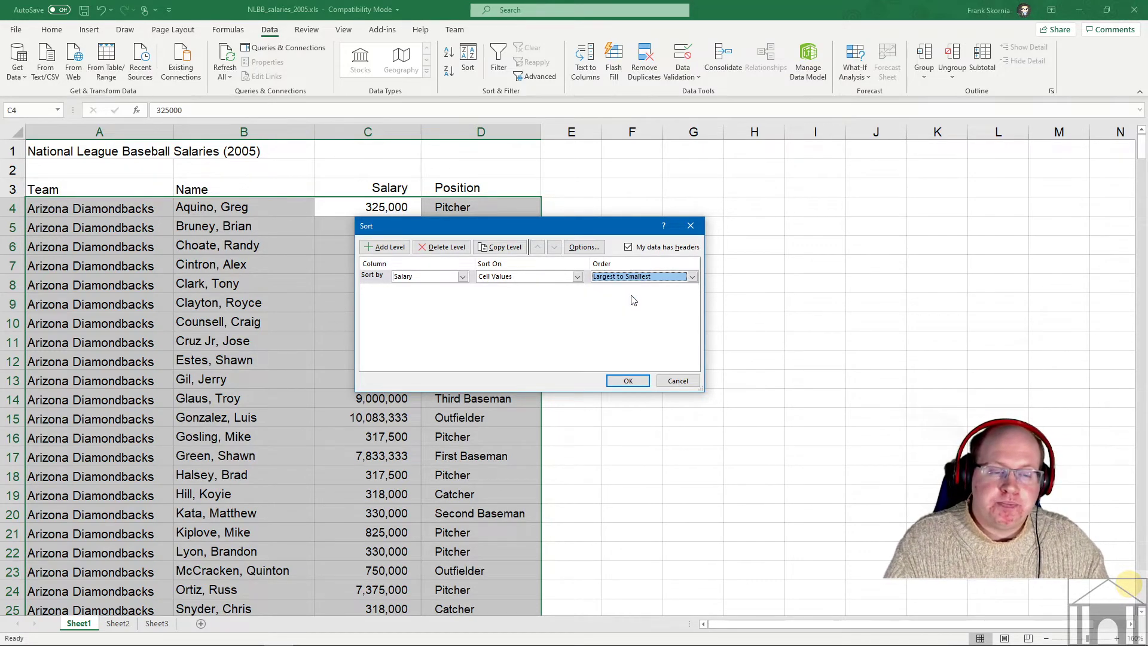
{"action": "left_click", "coordinate": [692, 276]}
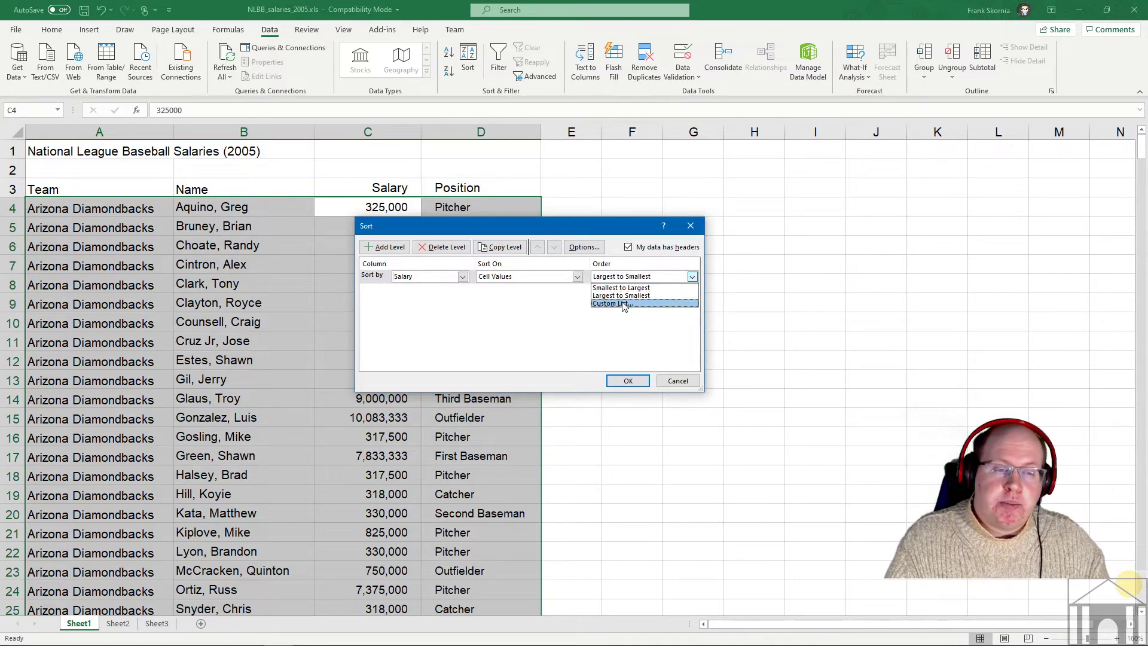
{"action": "left_click", "coordinate": [624, 304]}
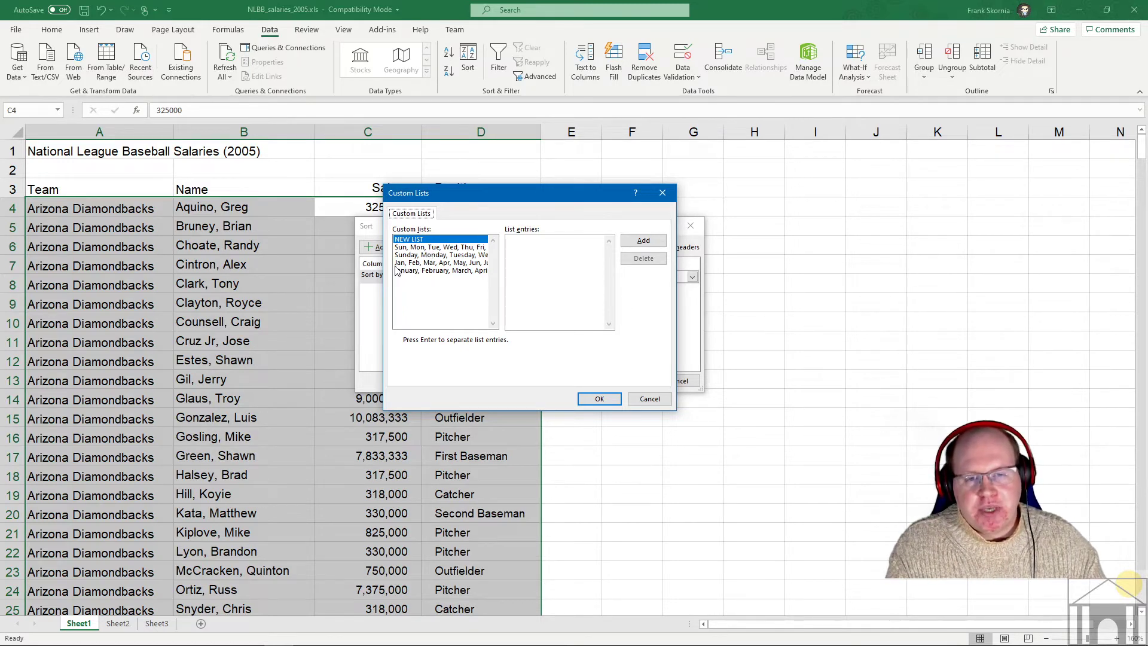
{"action": "left_click", "coordinate": [420, 247]}
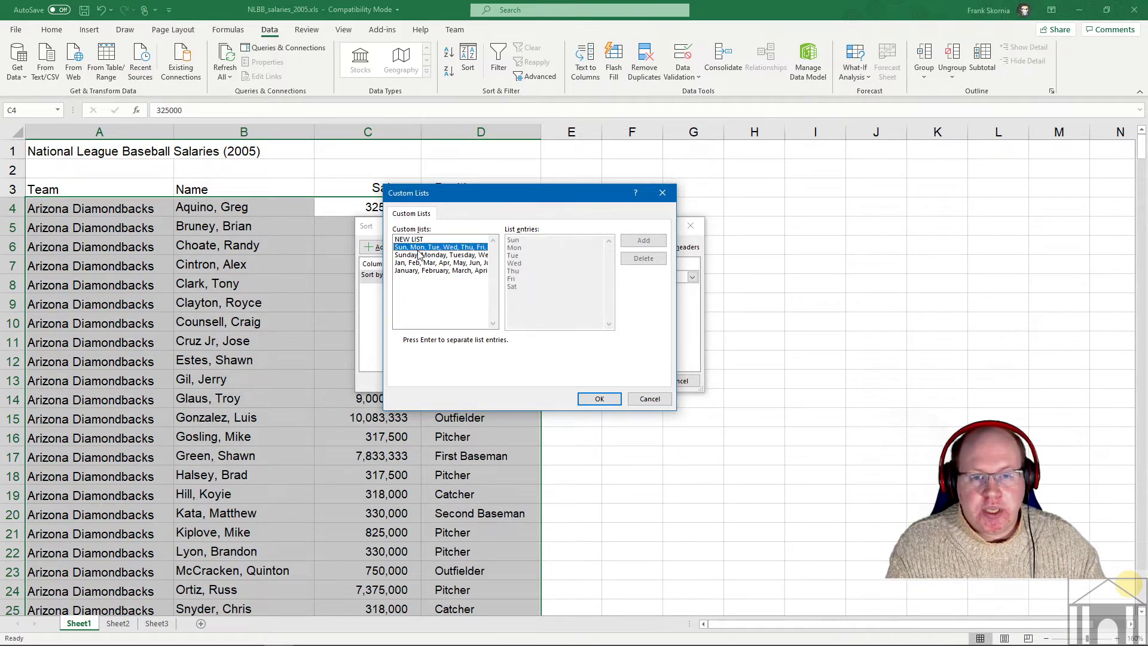
{"action": "left_click", "coordinate": [418, 264]}
{"action": "left_click", "coordinate": [419, 272]}
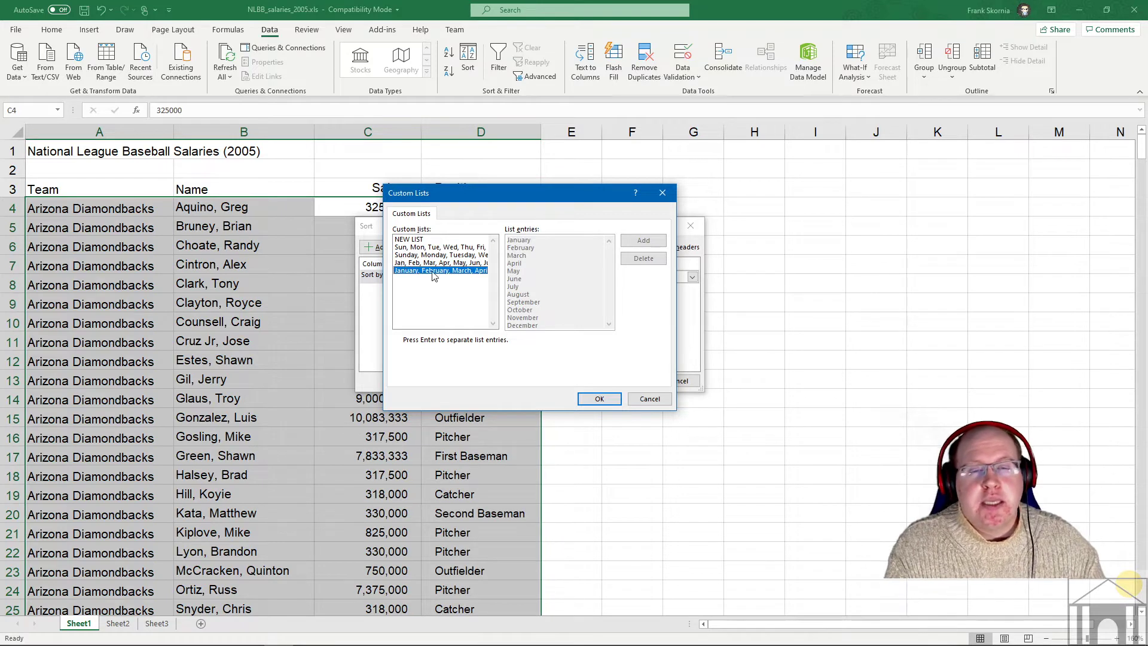
{"action": "left_click", "coordinate": [430, 263]}
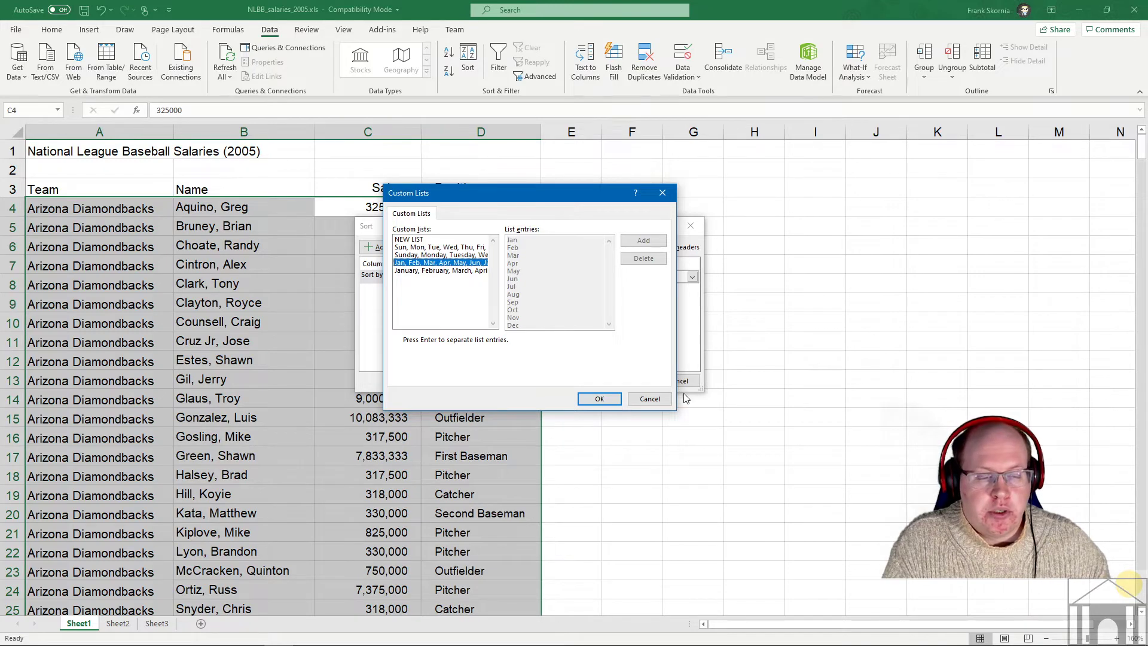
{"action": "left_click", "coordinate": [650, 402]}
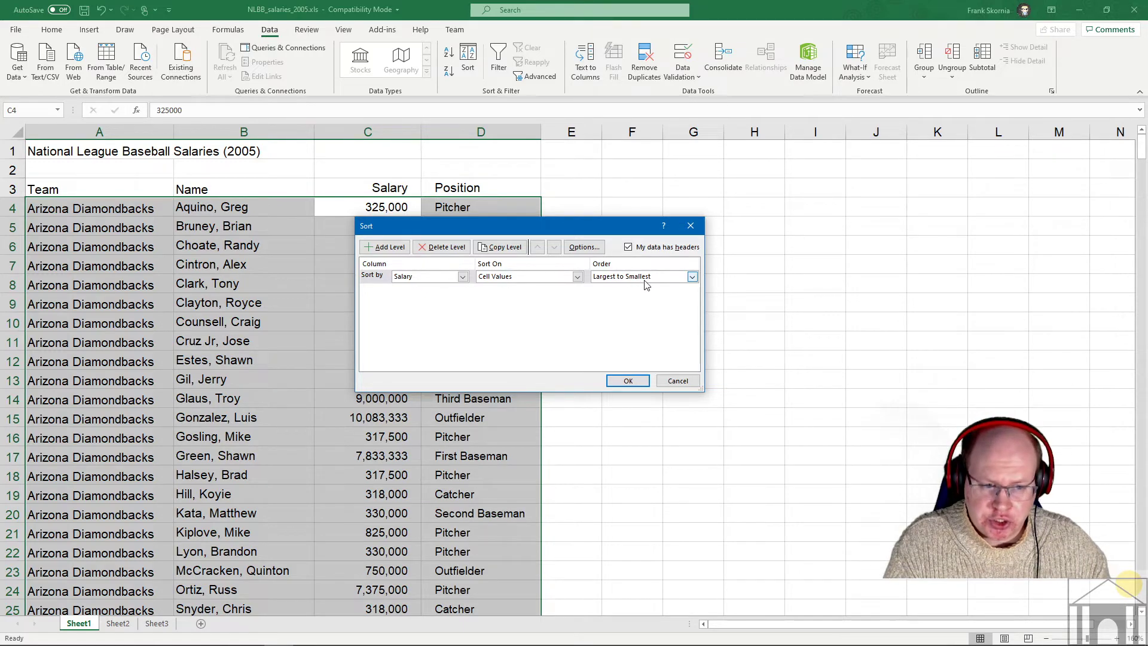
- Apply the Salary Largest-to-Smallest sort and check the list, now starting at 22,000,000
{"action": "left_click", "coordinate": [625, 381]}
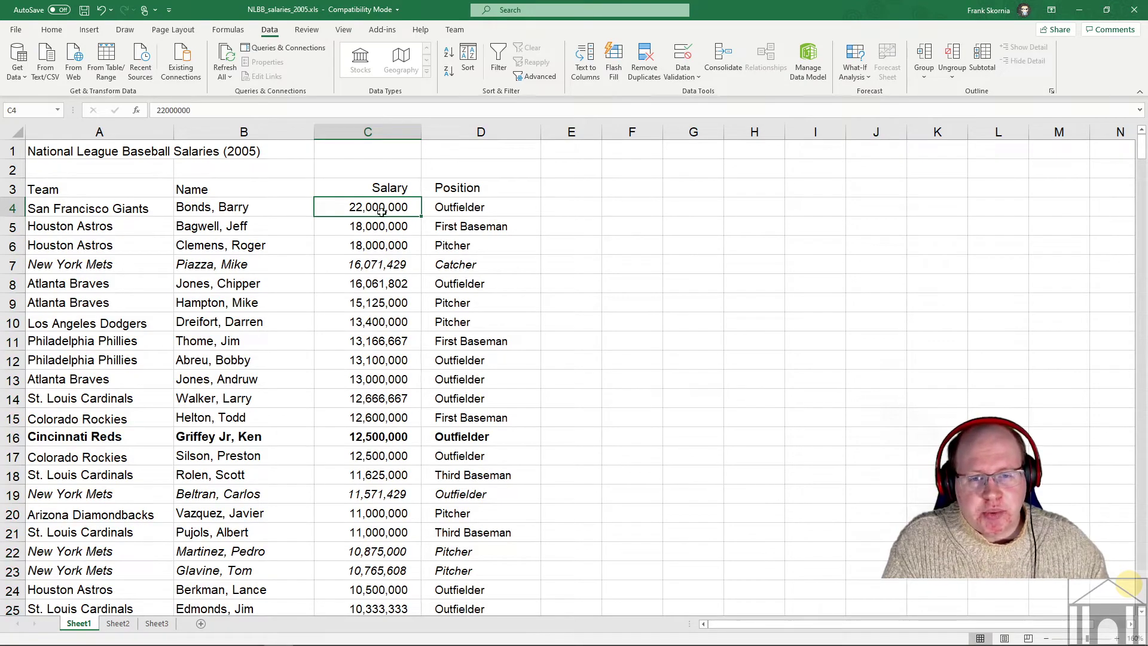
{"action": "scroll", "coordinate": [448, 299], "scroll_direction": "down", "scroll_amount": 2}
{"action": "scroll", "coordinate": [447, 299], "scroll_direction": "down", "scroll_amount": 20}
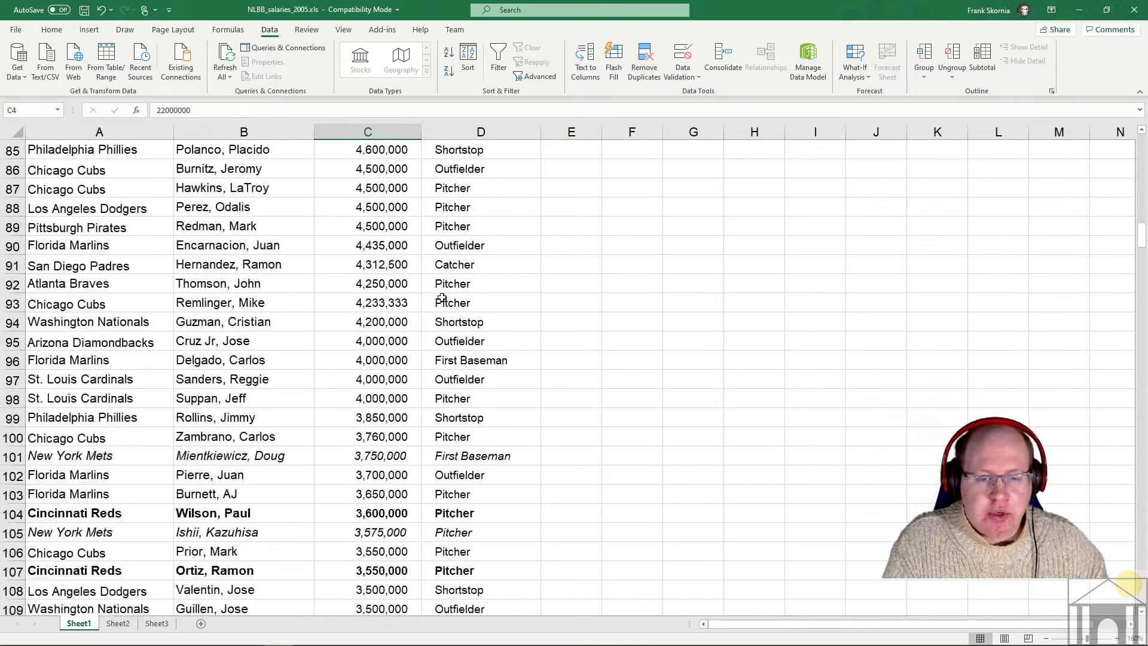
{"action": "scroll", "coordinate": [379, 428], "scroll_direction": "down", "scroll_amount": 20}
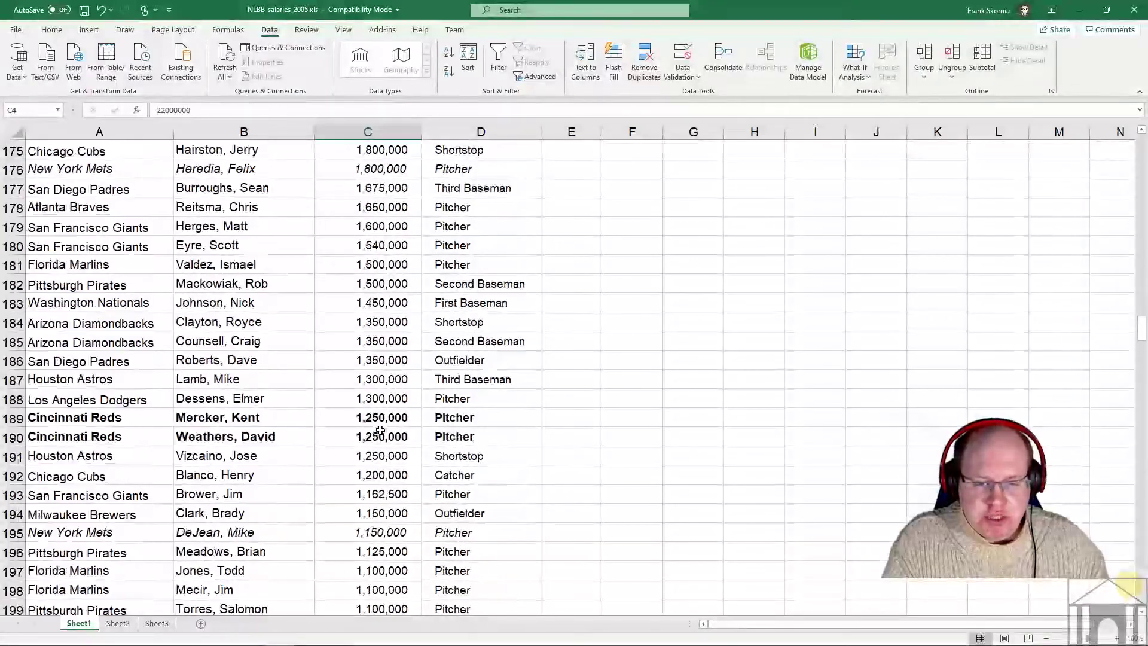
{"action": "scroll", "coordinate": [379, 421], "scroll_direction": "down", "scroll_amount": 20}
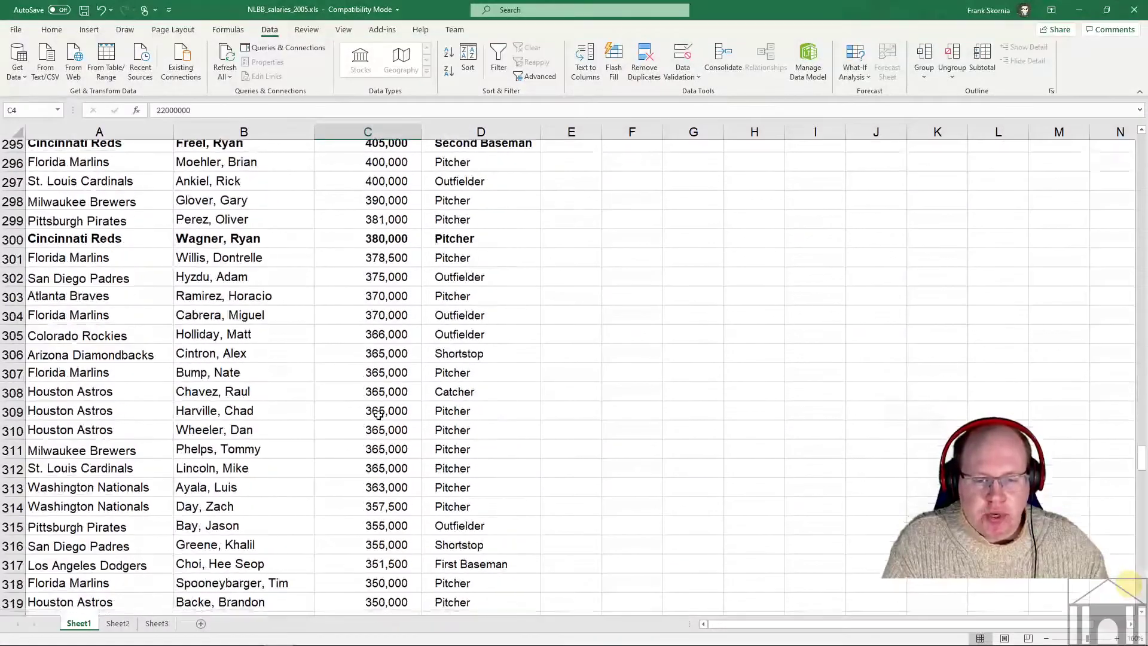
{"action": "scroll", "coordinate": [380, 421], "scroll_direction": "up", "scroll_amount": 20}
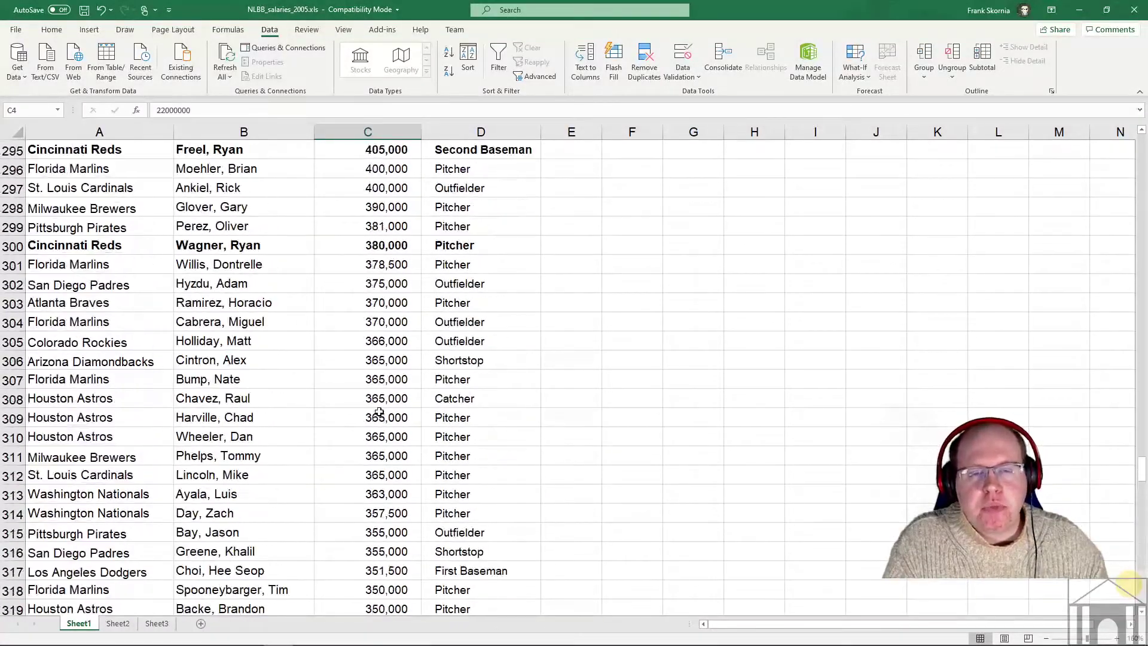
{"action": "left_click_drag", "start_coordinate": [1144, 469], "coordinate": [1144, 142]}
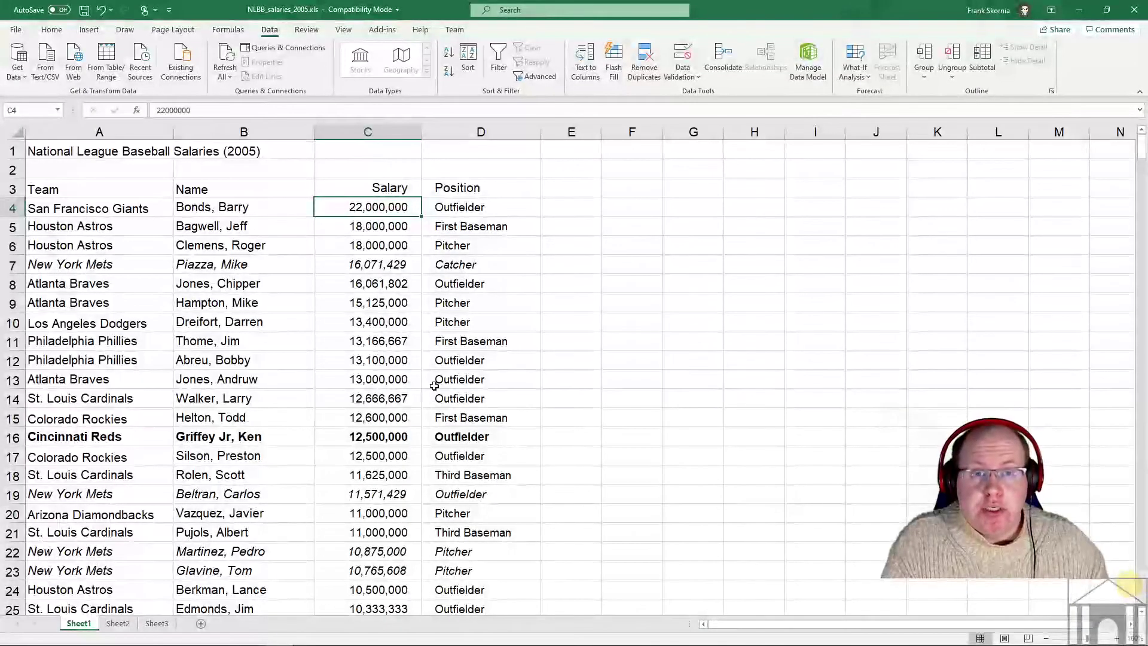
{"action": "left_click", "coordinate": [465, 59]}
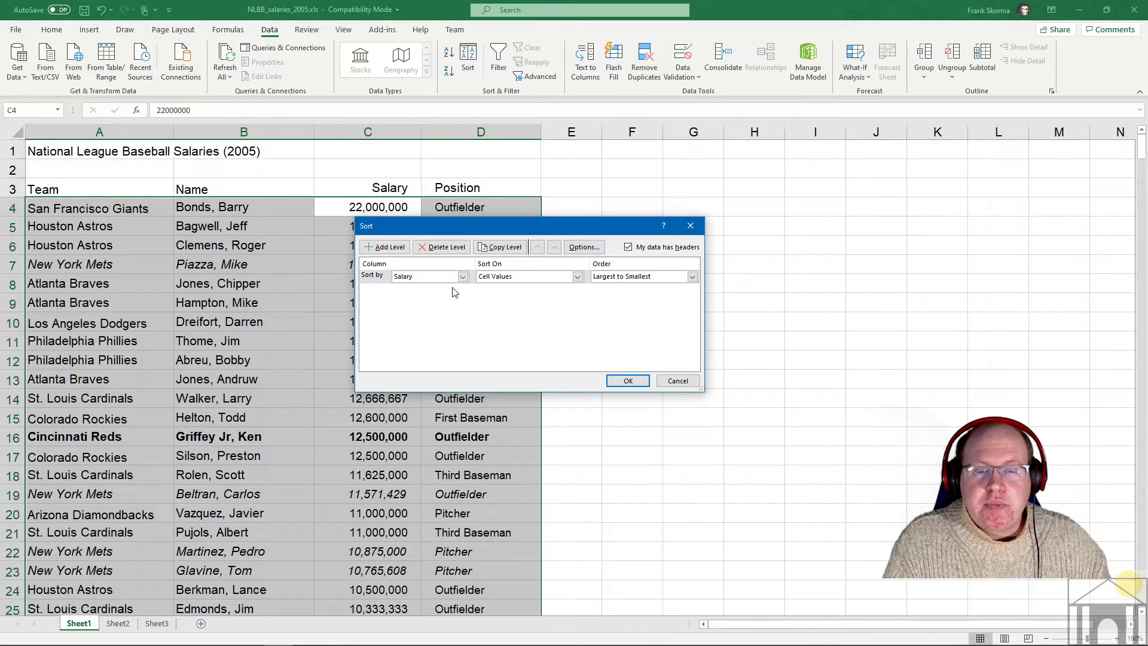
- Add a second level, Then by Name A to Z, below Salary and apply the sort
{"action": "left_click", "coordinate": [383, 248]}
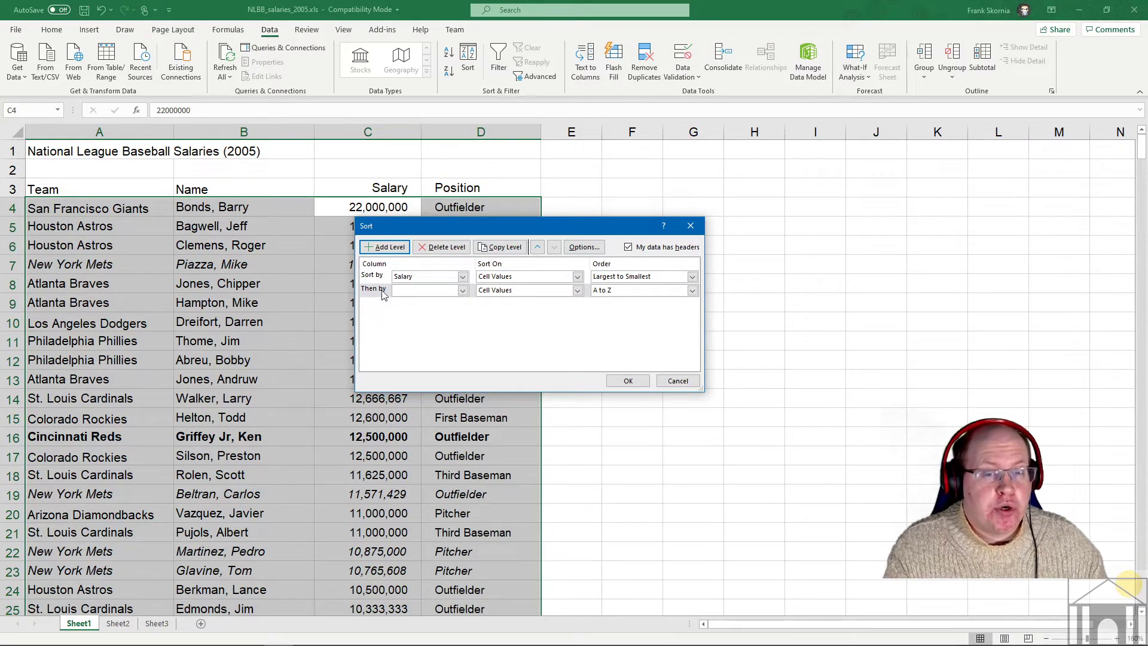
{"action": "left_click", "coordinate": [463, 290]}
{"action": "left_click", "coordinate": [418, 310]}
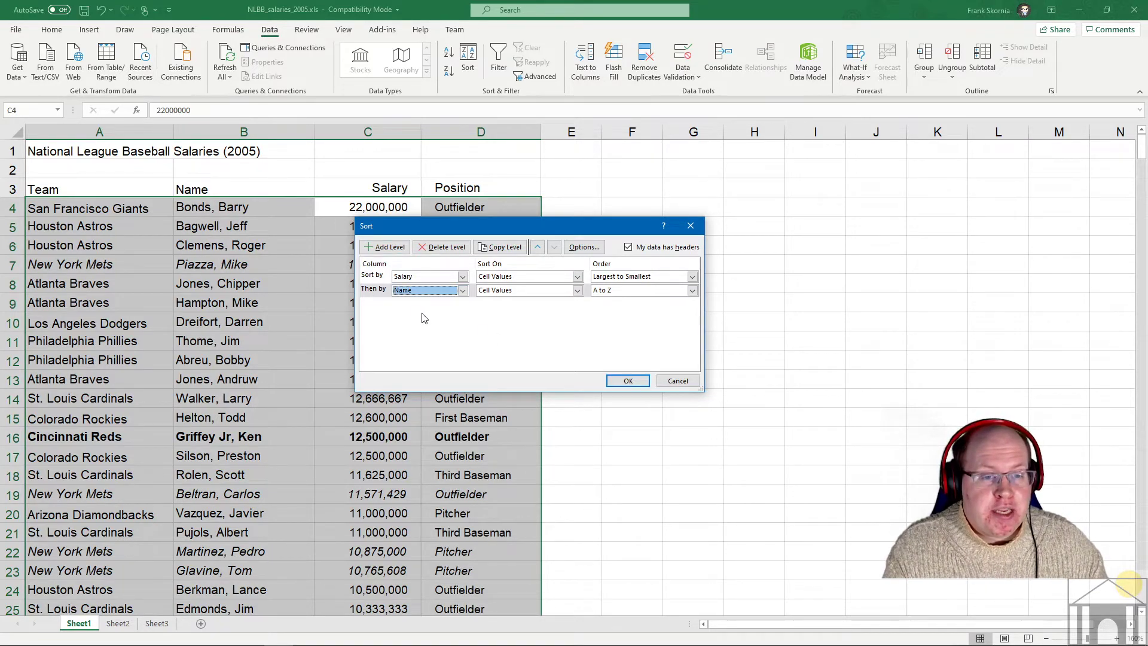
{"action": "left_click", "coordinate": [627, 381]}
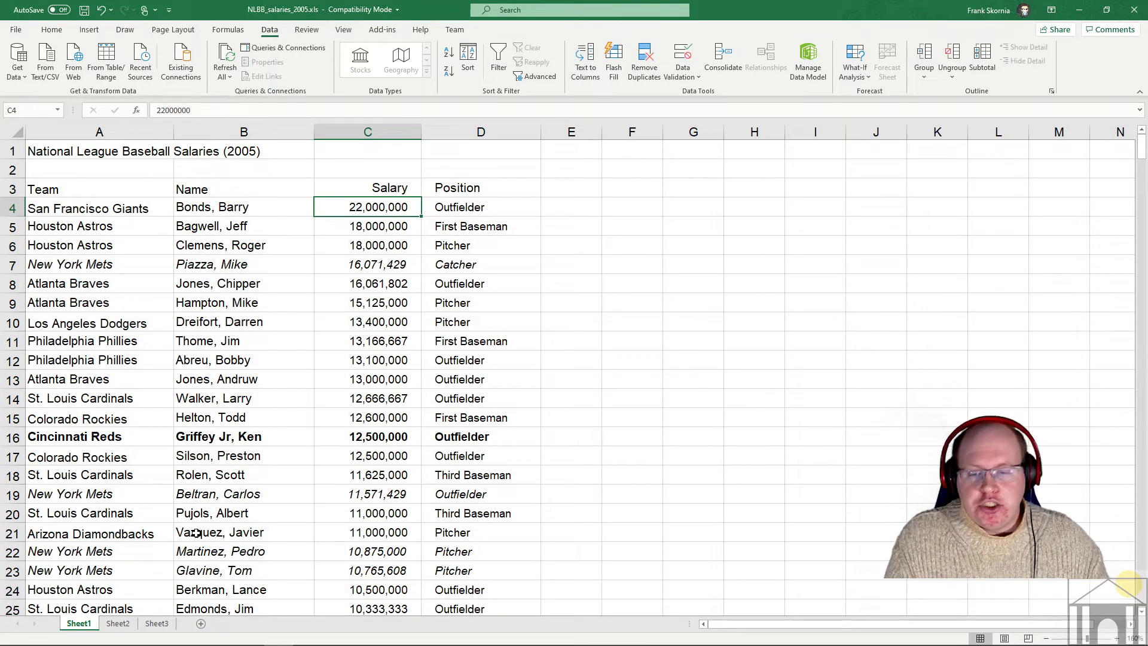
{"action": "scroll", "coordinate": [201, 506], "scroll_direction": "down", "scroll_amount": 1}
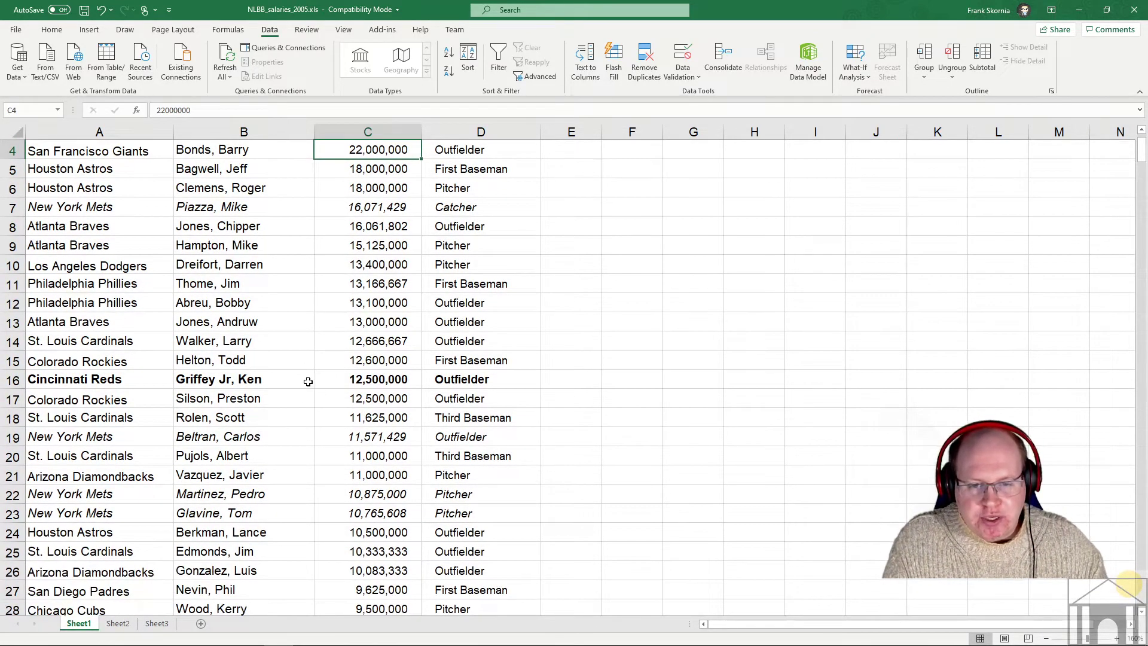
{"action": "left_click", "coordinate": [367, 265]}
{"action": "left_click_drag", "start_coordinate": [375, 379], "coordinate": [375, 399]}
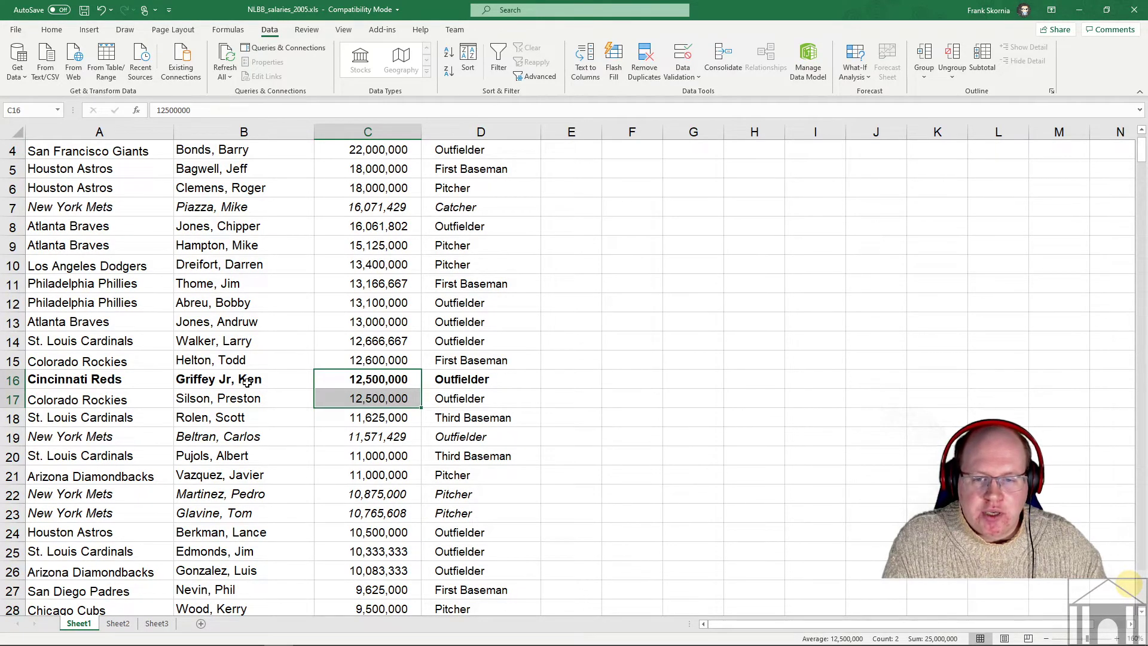
{"action": "left_click", "coordinate": [199, 382]}
{"action": "left_click", "coordinate": [192, 399]}
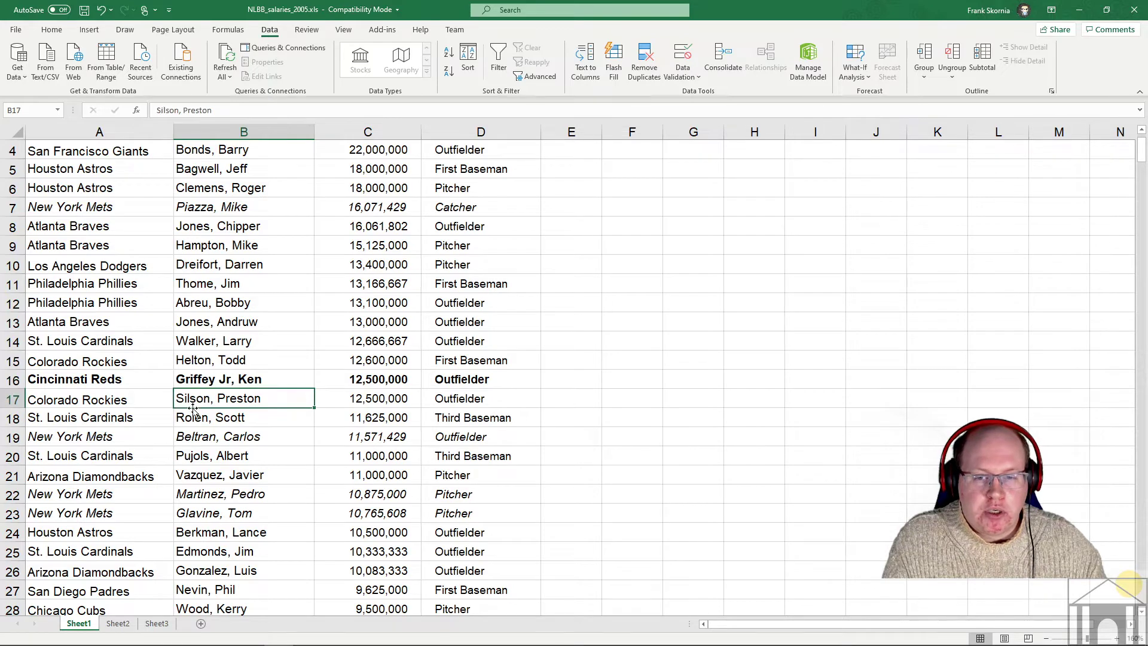
{"action": "scroll", "coordinate": [296, 410], "scroll_direction": "down", "scroll_amount": 4}
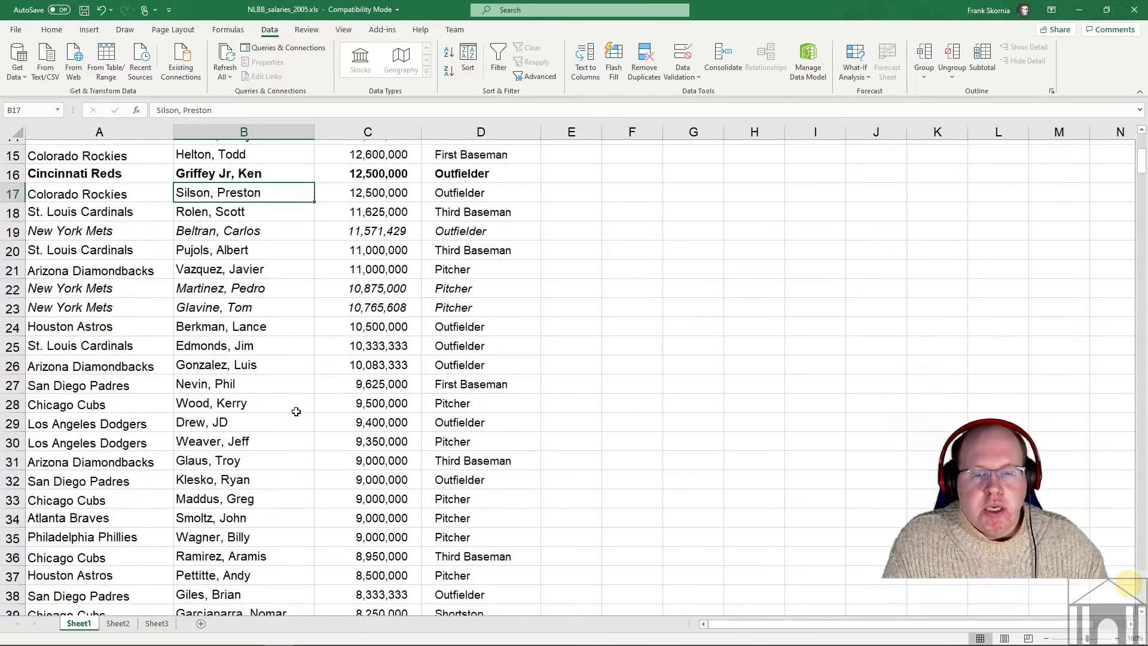
{"action": "scroll", "coordinate": [296, 411], "scroll_direction": "down", "scroll_amount": 2}
{"action": "left_click_drag", "start_coordinate": [378, 329], "coordinate": [371, 399]}
{"action": "left_click", "coordinate": [189, 322]}
{"action": "left_click", "coordinate": [184, 339]}
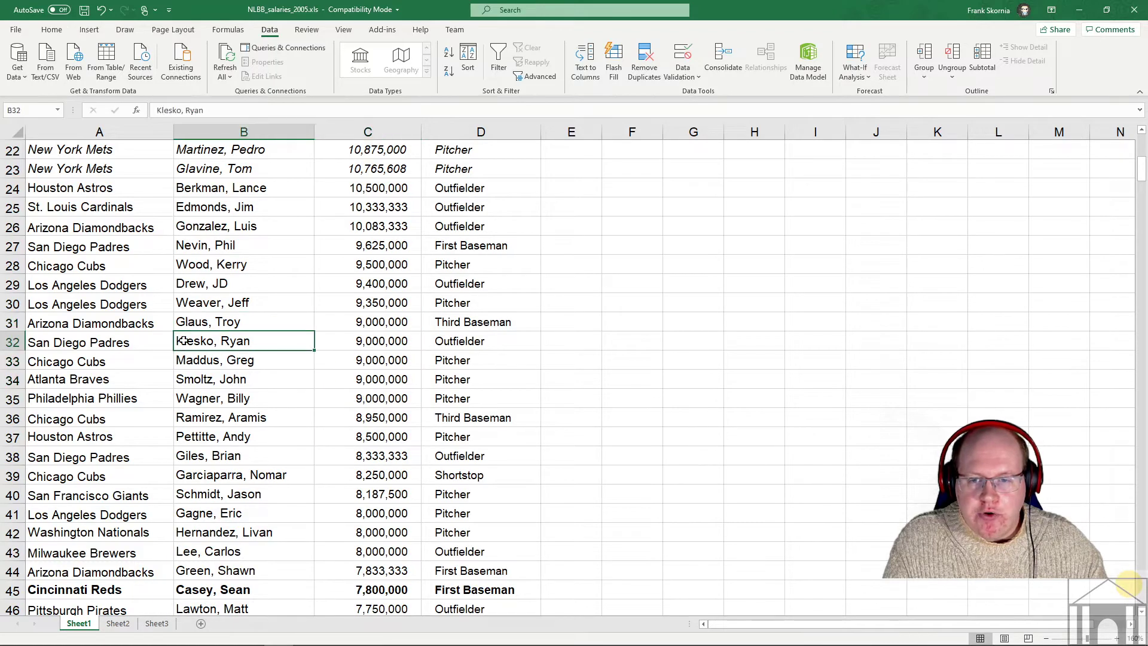
{"action": "left_click", "coordinate": [184, 359]}
{"action": "left_click", "coordinate": [183, 378]}
{"action": "left_click", "coordinate": [186, 399]}
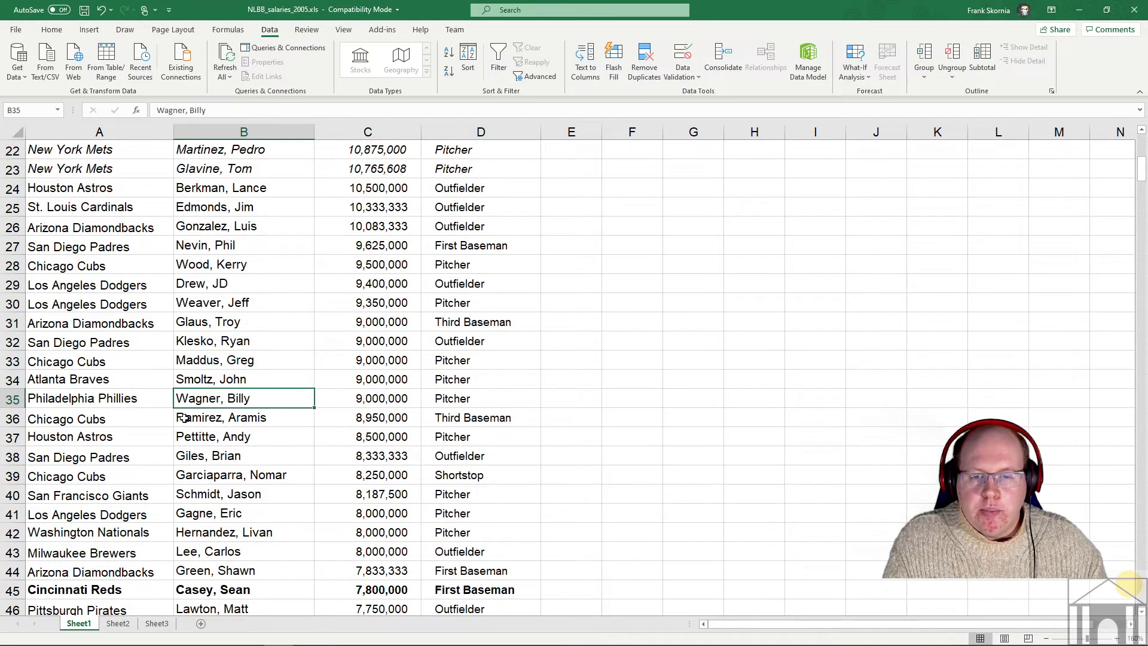
{"action": "left_click", "coordinate": [196, 384]}
{"action": "left_click", "coordinate": [196, 338]}
{"action": "scroll", "coordinate": [267, 410], "scroll_direction": "down", "scroll_amount": 6}
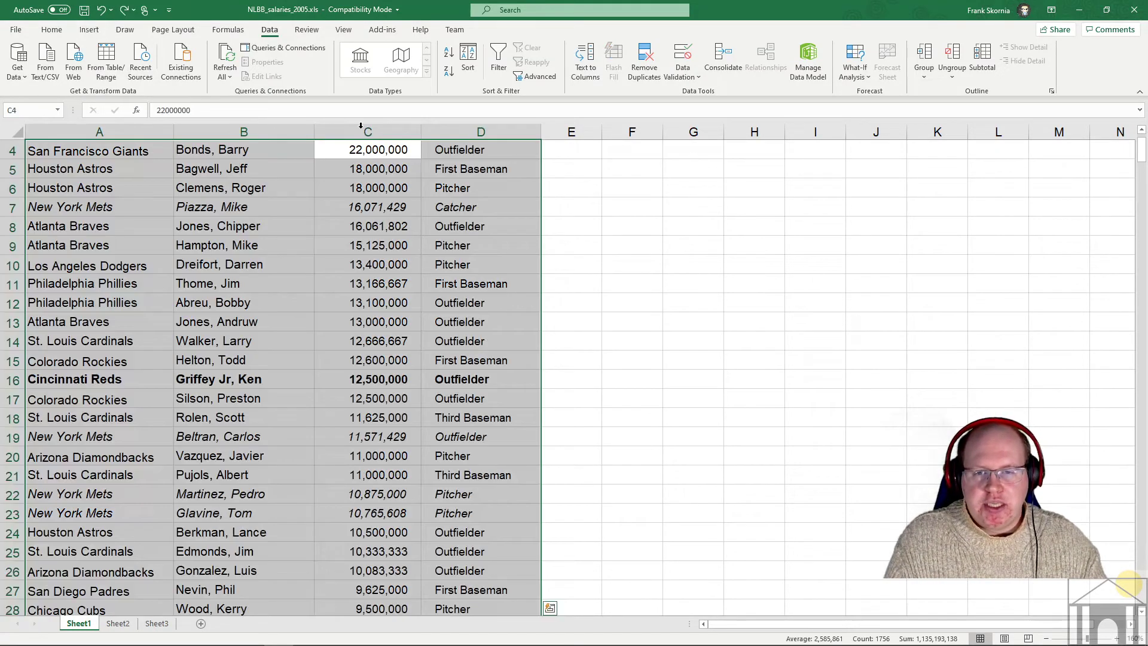
- Undo the sort back to team order, then set Sort by Salary, Largest to Smallest
{"action": "scroll", "coordinate": [584, 271], "scroll_direction": "up", "scroll_amount": 1}
{"action": "key", "text": "ctrl+z"}
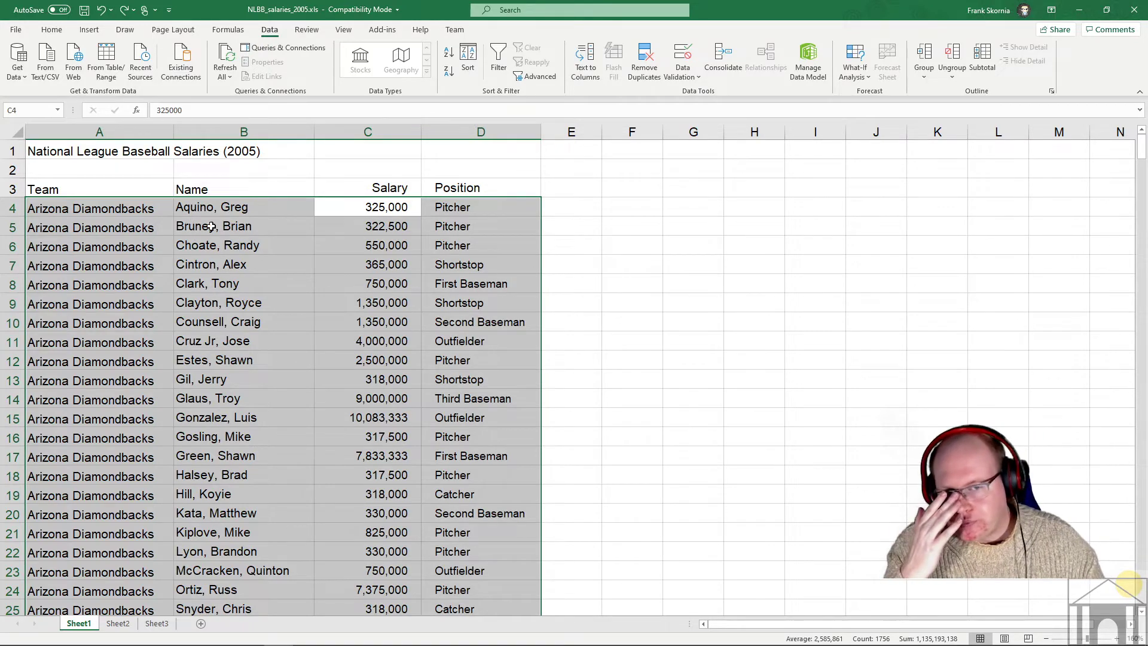
{"action": "left_click", "coordinate": [468, 57]}
{"action": "left_click", "coordinate": [463, 276]}
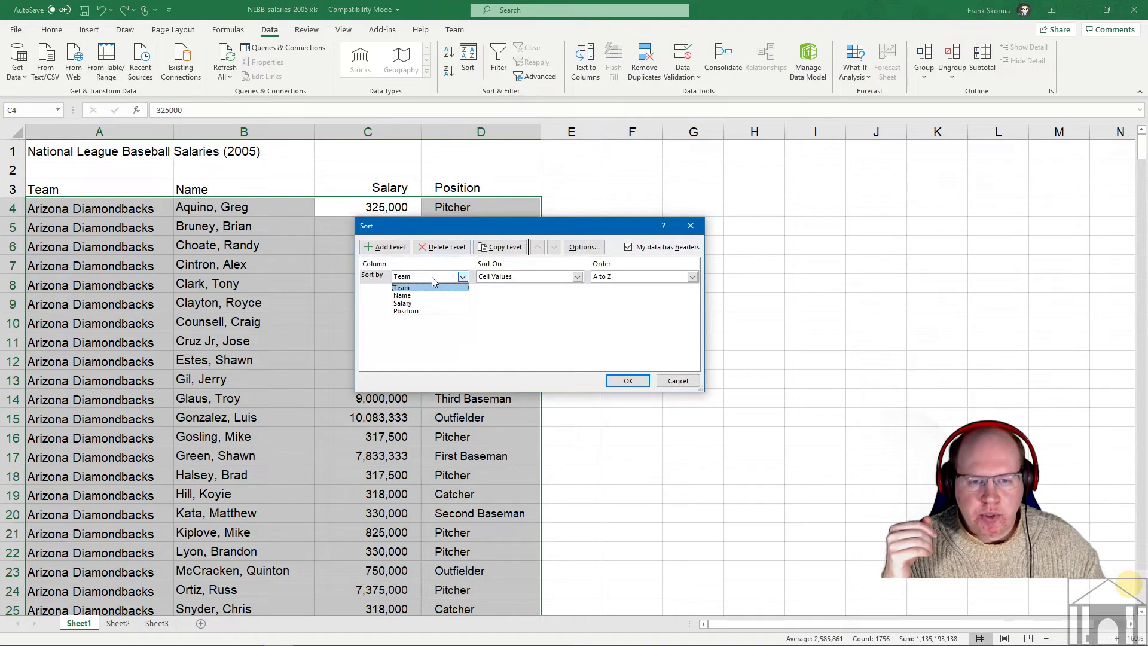
{"action": "left_click", "coordinate": [402, 303]}
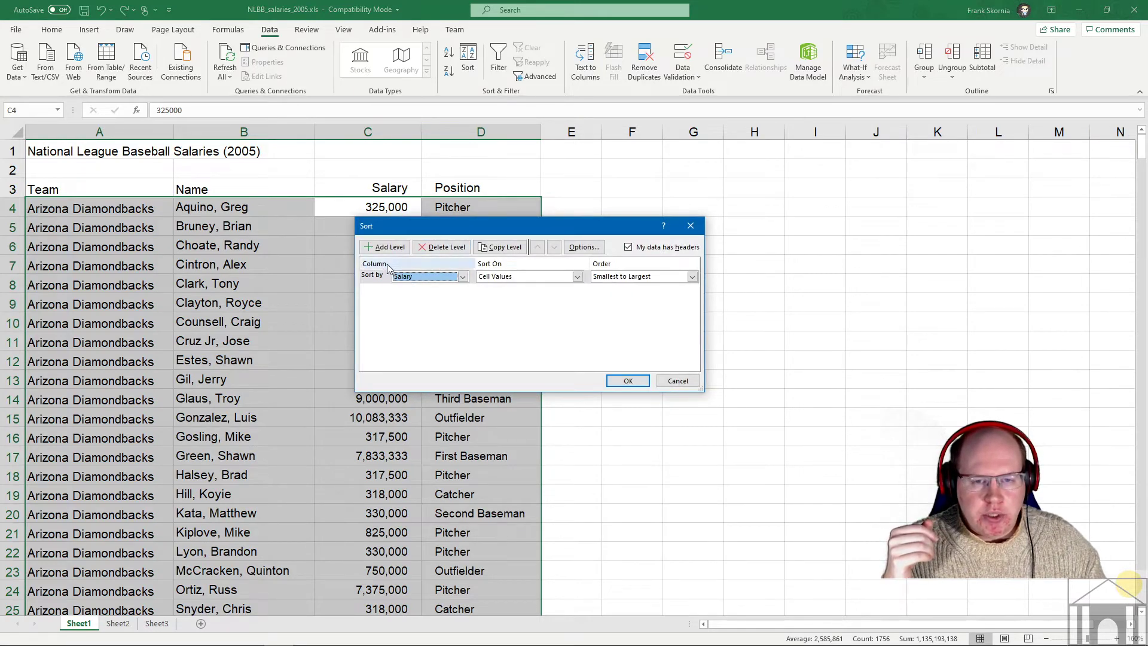
{"action": "key", "text": "alt+a"}
{"action": "left_click", "coordinate": [692, 277]}
- Add a Then by Name level, apply the sort, and select a single name cell
{"action": "left_click", "coordinate": [622, 294]}
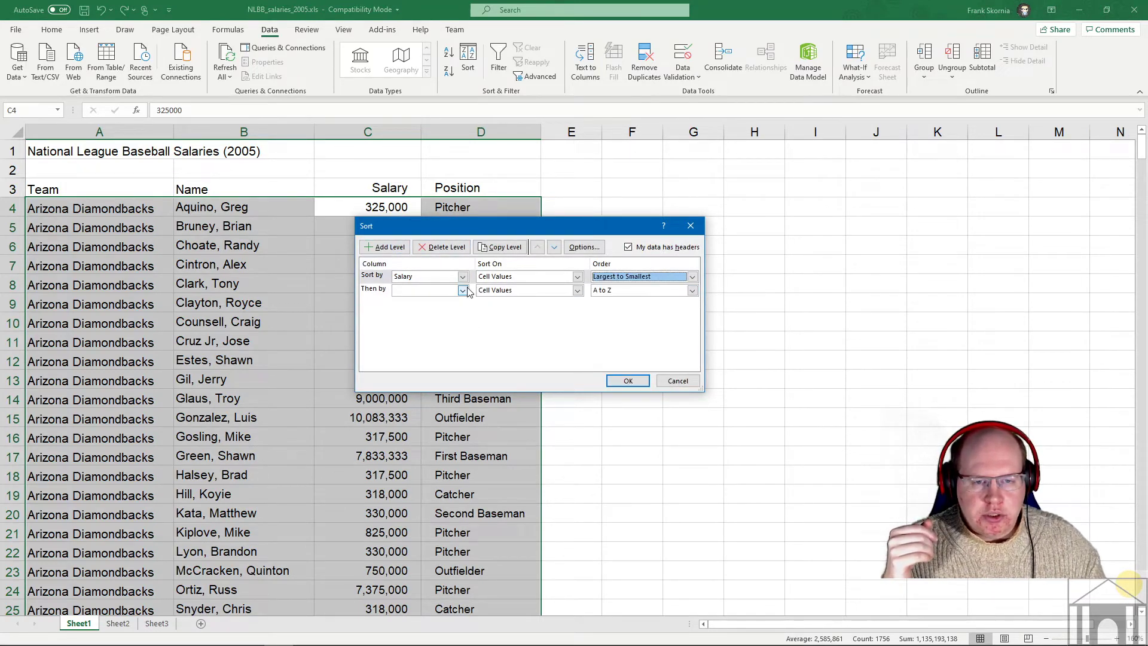
{"action": "left_click", "coordinate": [463, 290]}
{"action": "left_click", "coordinate": [429, 309]}
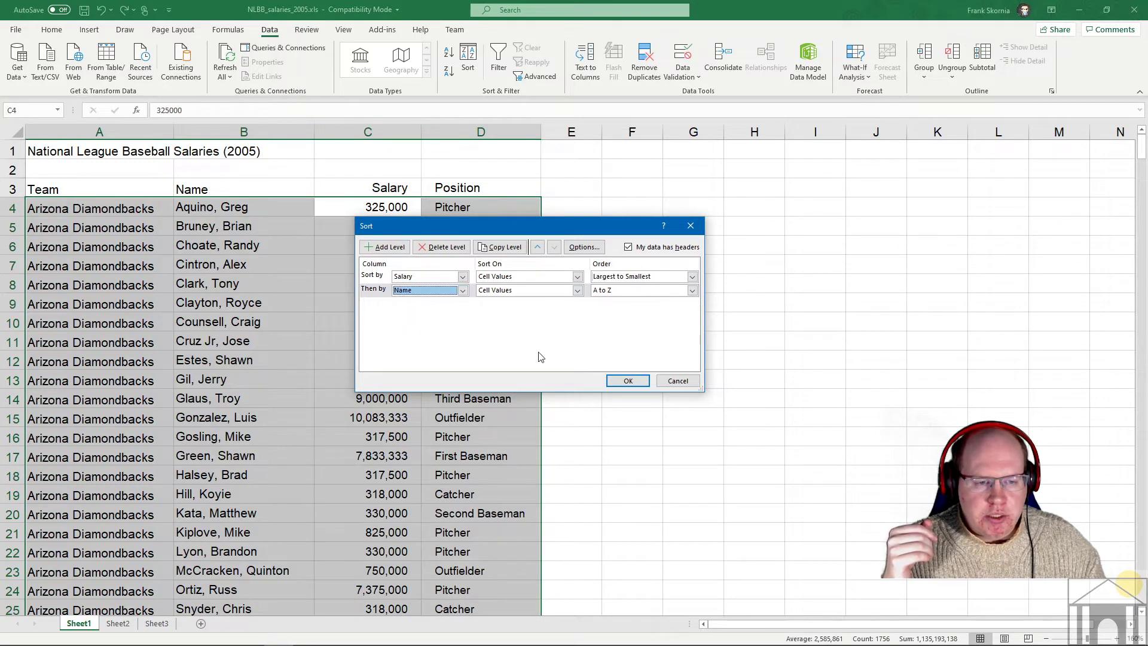
{"action": "left_click", "coordinate": [618, 382]}
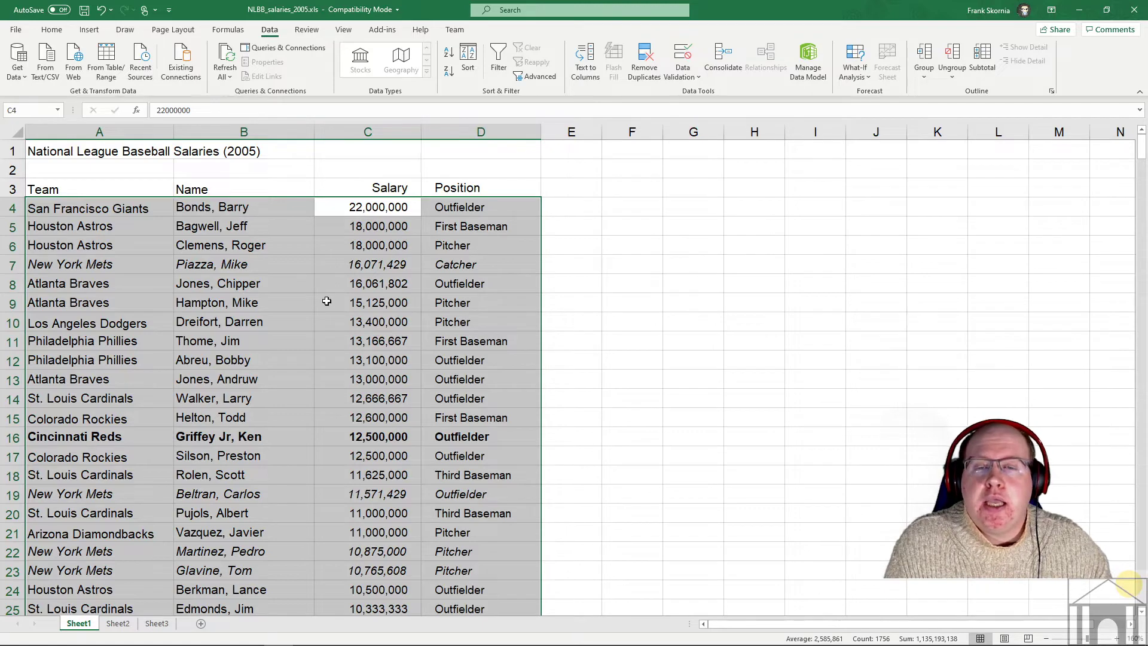
{"action": "left_click", "coordinate": [356, 301]}
{"action": "left_click", "coordinate": [237, 284]}
- Select a cell in the Name column and open the Sort dialog showing Salary, then Name
{"action": "left_click", "coordinate": [220, 355]}
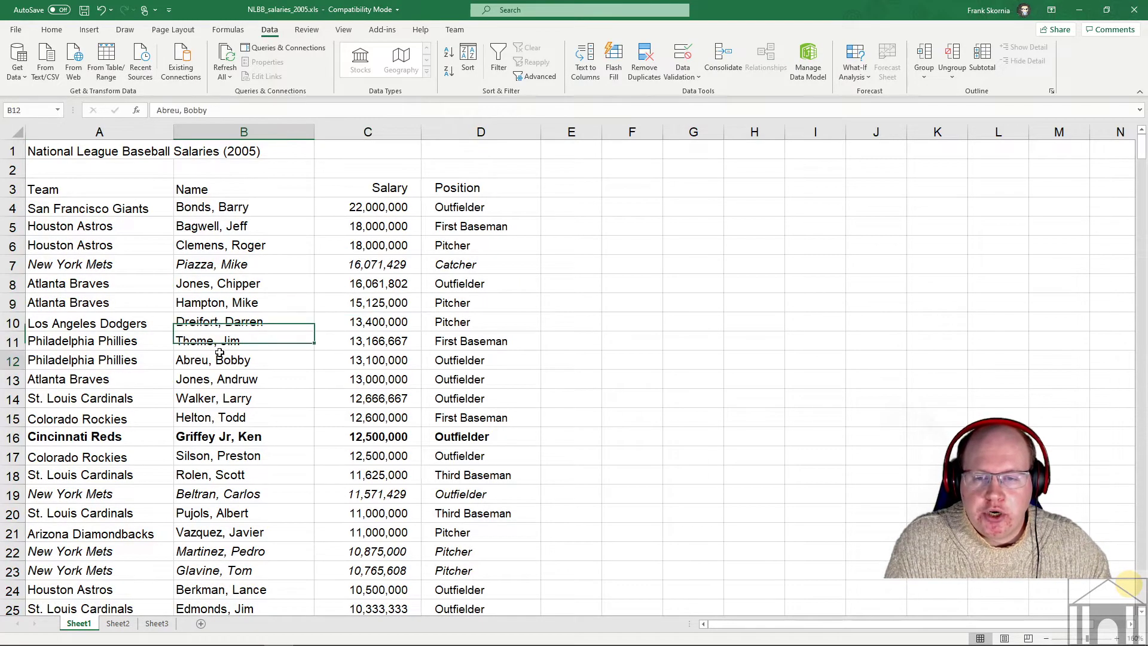
{"action": "left_click", "coordinate": [227, 283]}
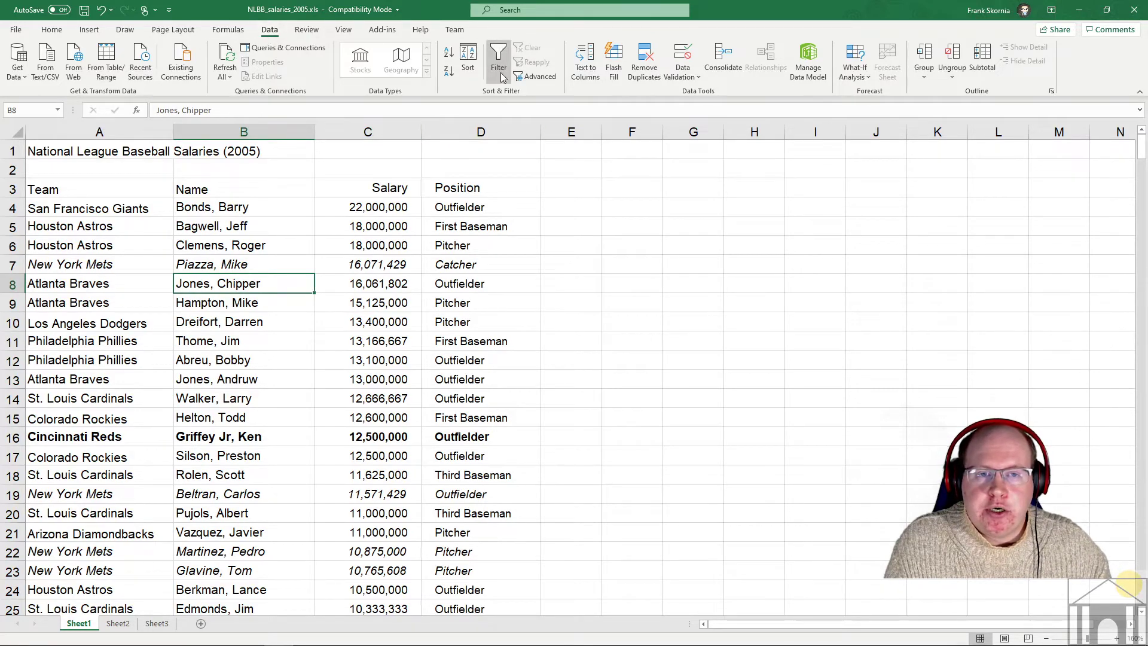
{"action": "left_click", "coordinate": [470, 56]}
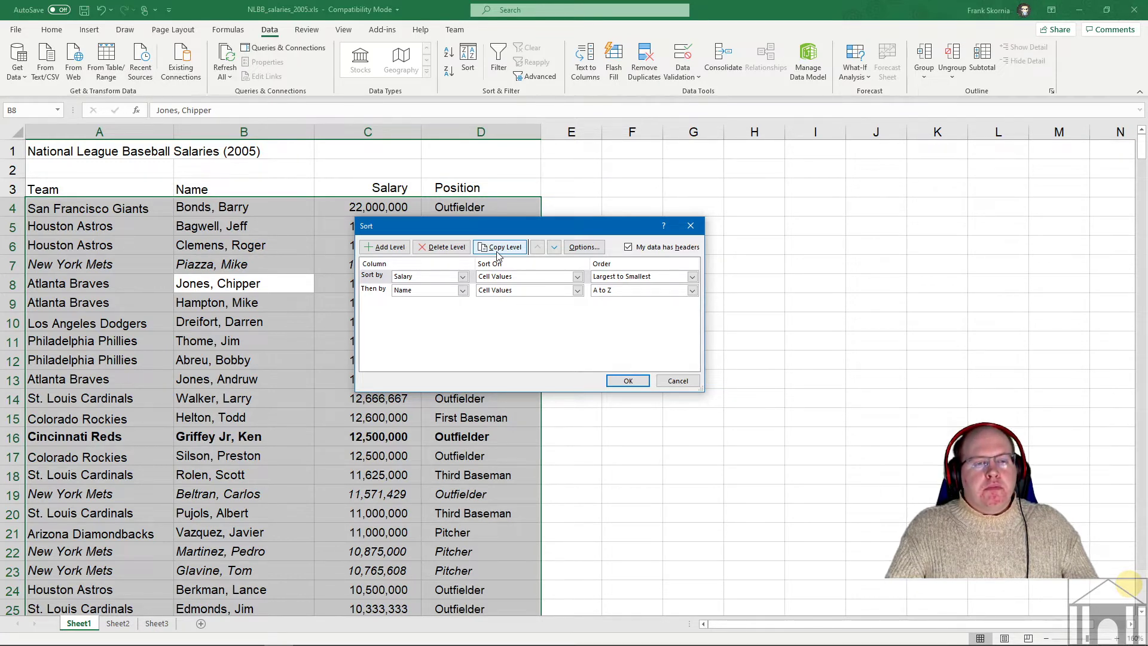
- View the Sort Options dialog, close it, and cancel the Sort dialog without sorting
{"action": "left_click", "coordinate": [577, 249]}
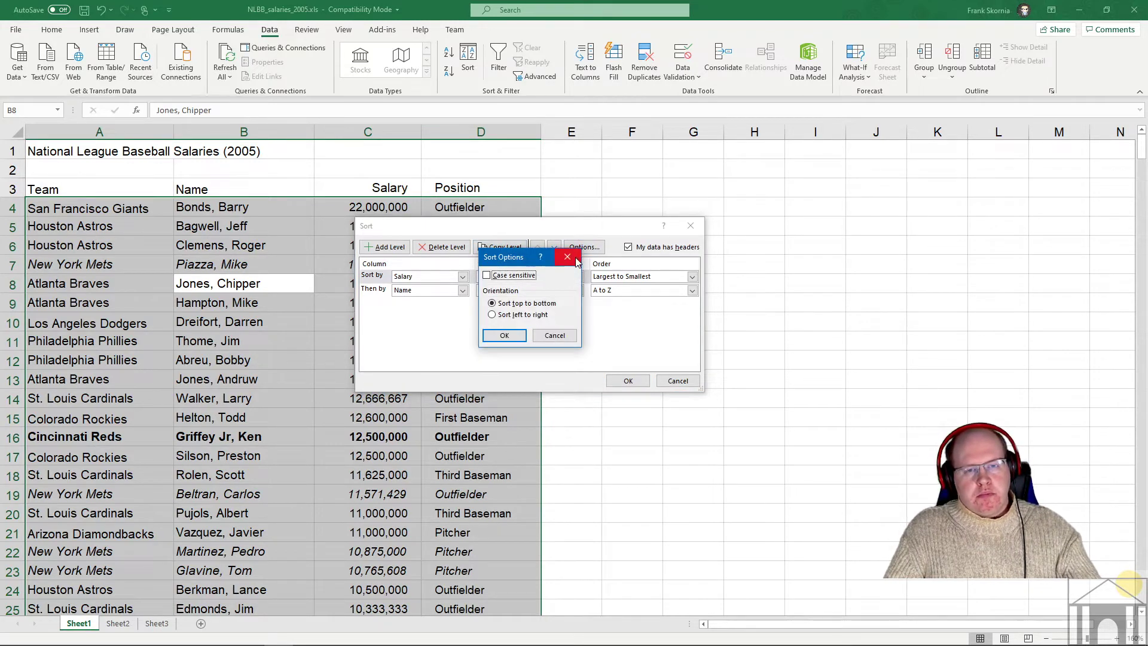
{"action": "left_click", "coordinate": [567, 258]}
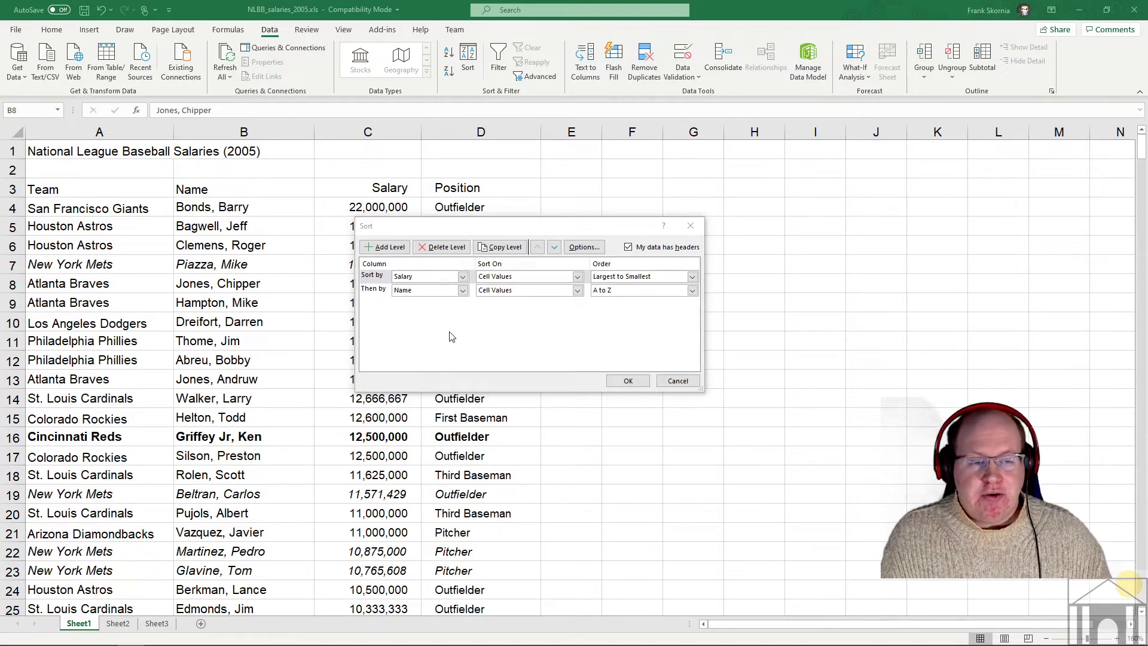
{"action": "left_click", "coordinate": [666, 381]}
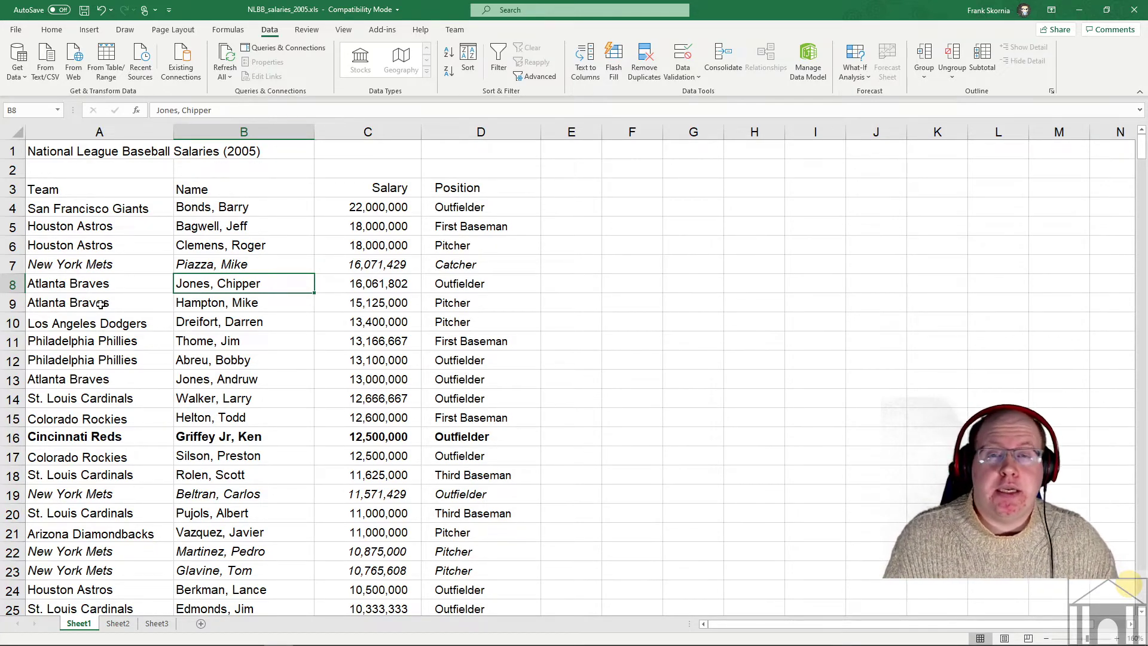
{"action": "scroll", "coordinate": [445, 242], "scroll_direction": "down", "scroll_amount": 4}
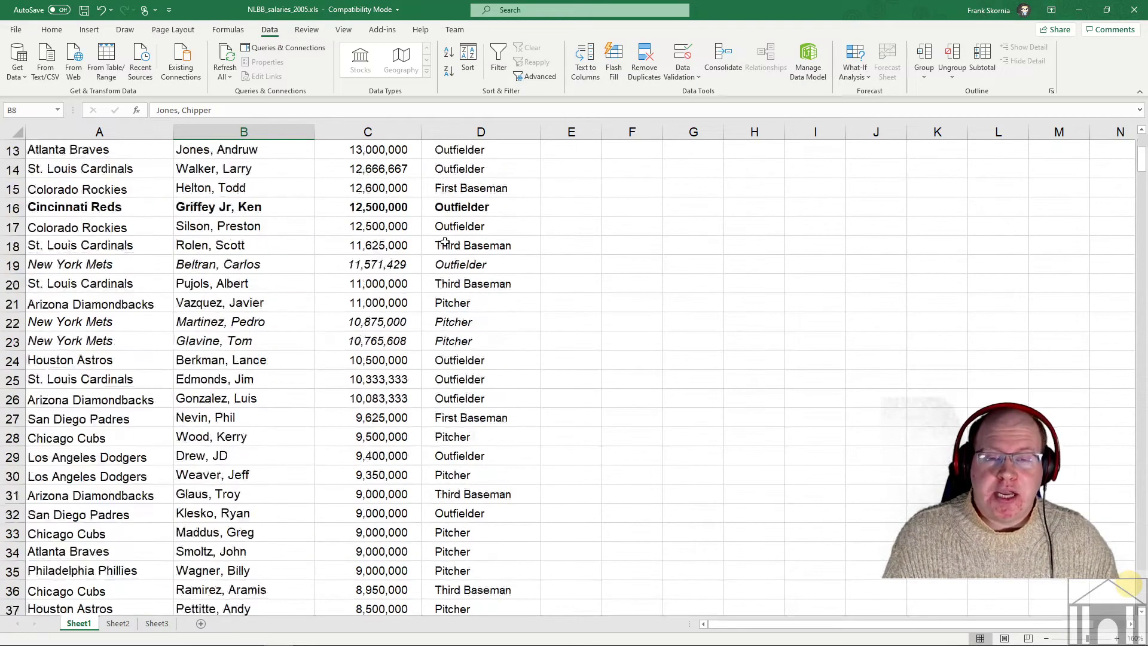
{"action": "scroll", "coordinate": [445, 242], "scroll_direction": "up", "scroll_amount": 4}
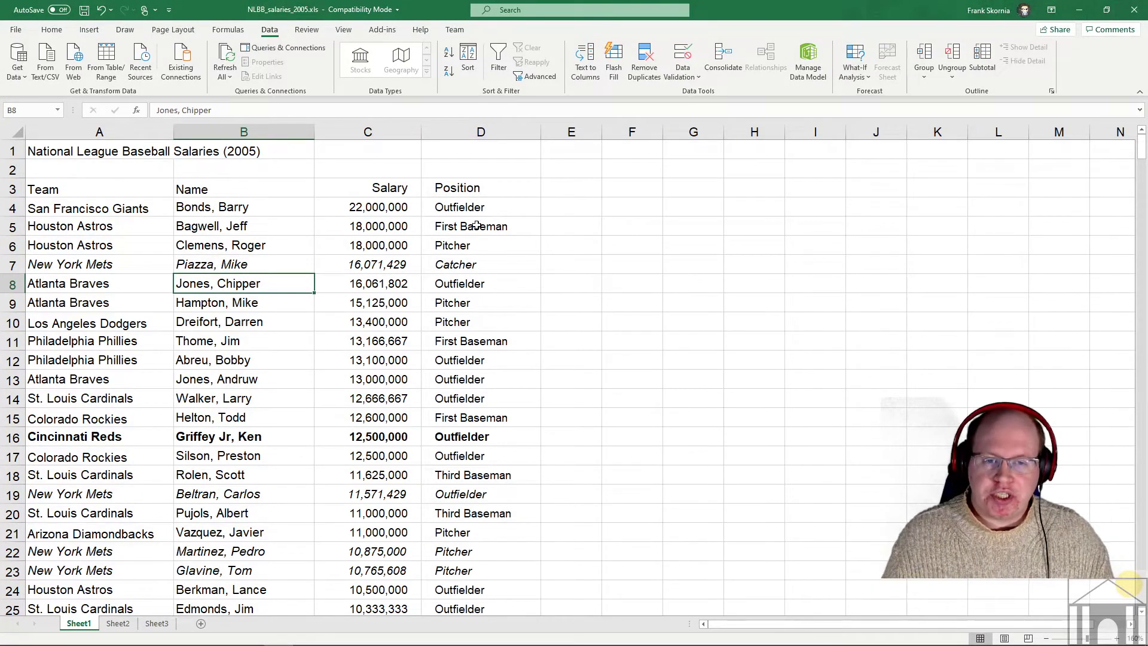
{"action": "left_click", "coordinate": [366, 207]}
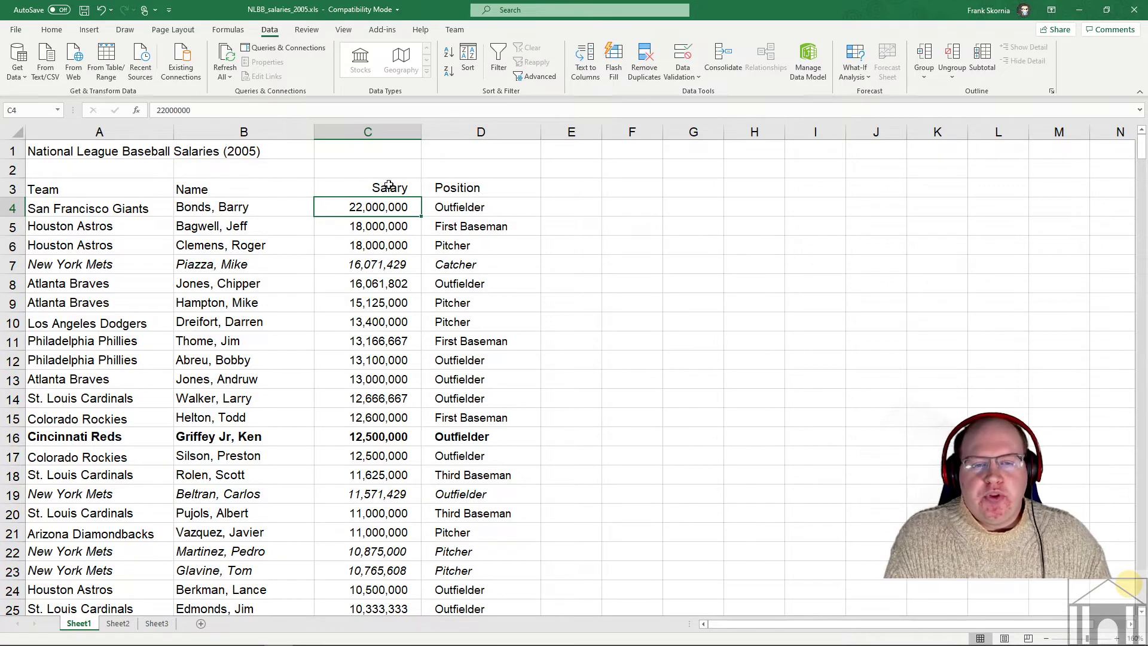
{"action": "left_click", "coordinate": [357, 192]}
- Select within the Team, Name, Salary, Position header row A3:D3 and switch on Filter dropdowns
{"action": "left_click", "coordinate": [211, 189]}
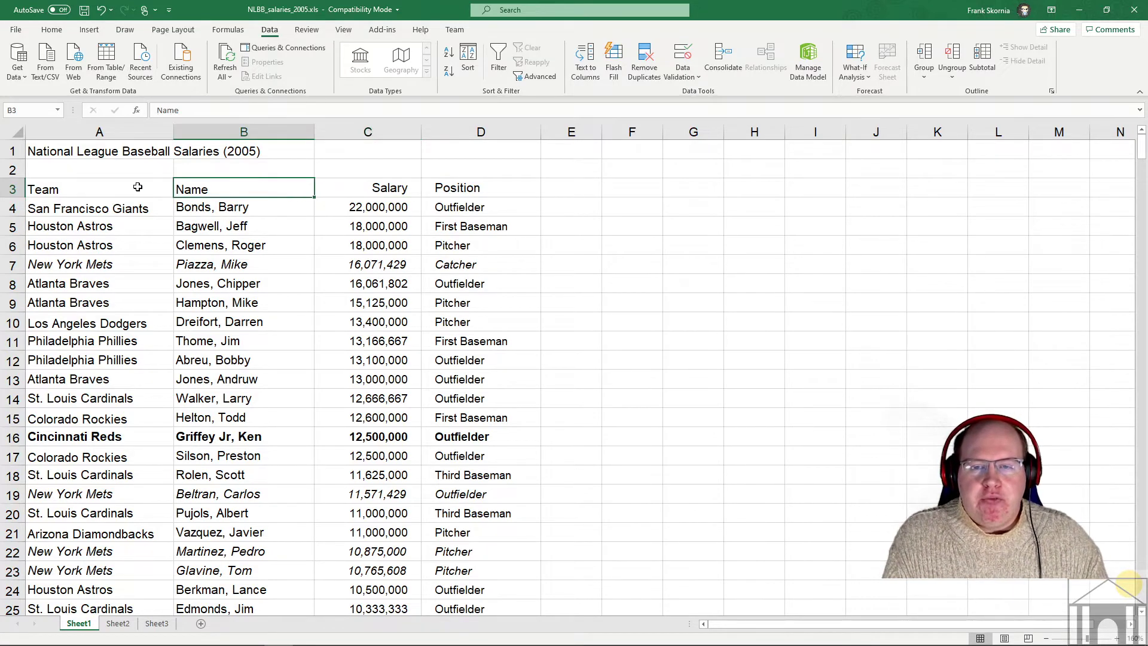
{"action": "left_click", "coordinate": [133, 187]}
{"action": "left_click", "coordinate": [221, 184]}
{"action": "left_click", "coordinate": [358, 184]}
{"action": "left_click", "coordinate": [428, 187]}
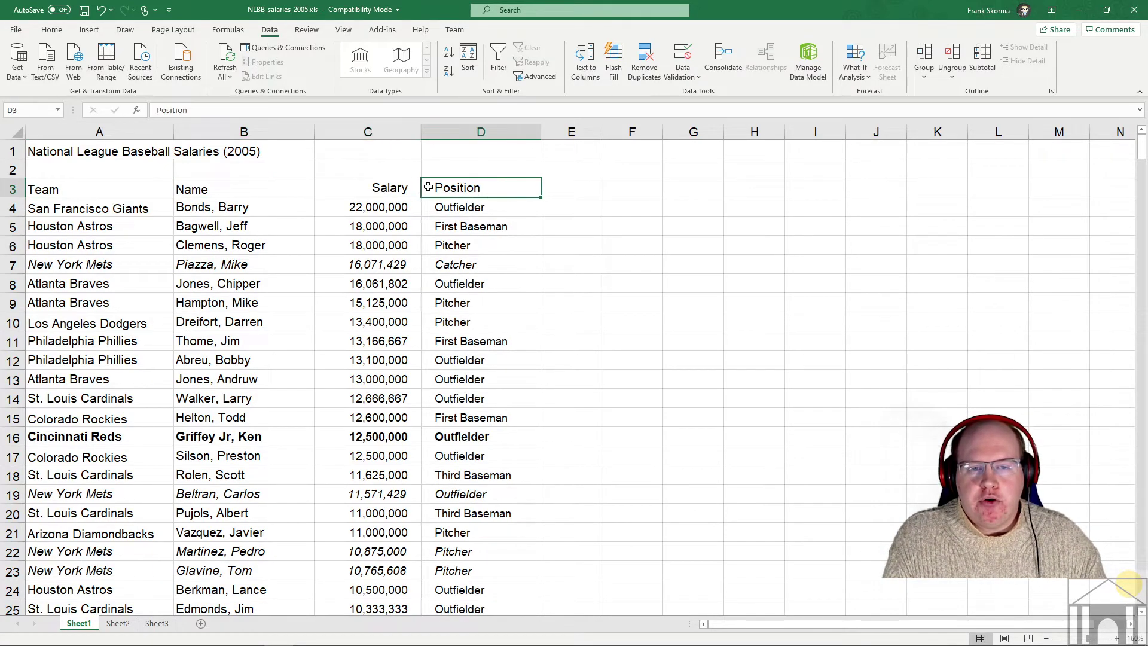
{"action": "left_click", "coordinate": [181, 190]}
{"action": "left_click", "coordinate": [150, 188]}
{"action": "left_click", "coordinate": [233, 184]}
{"action": "left_click", "coordinate": [392, 182]}
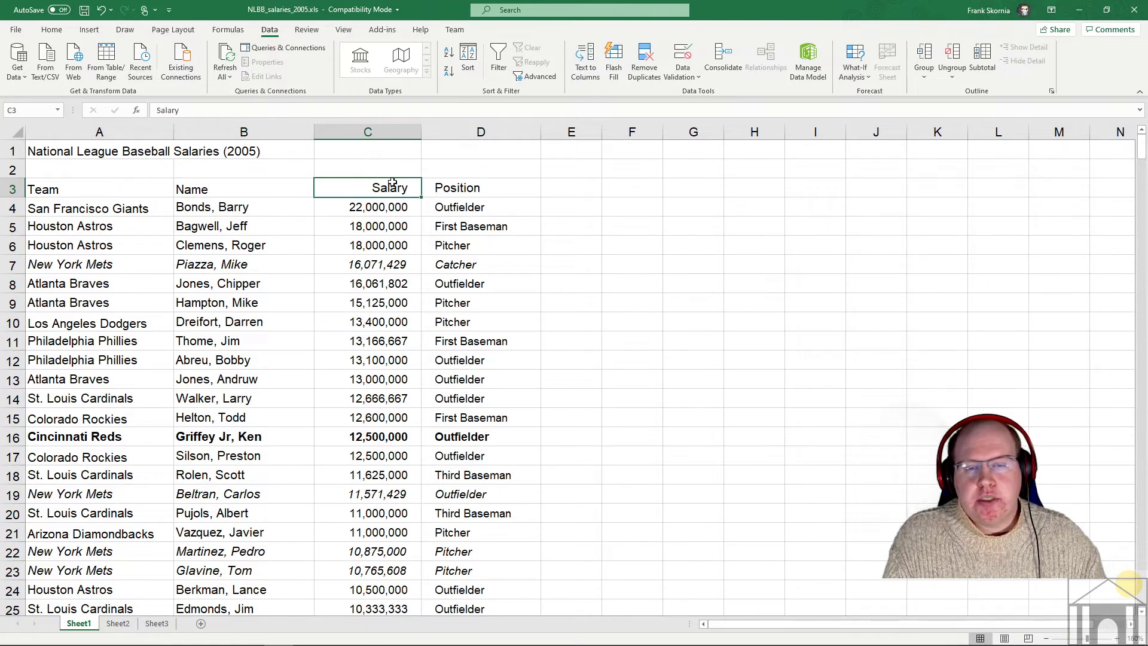
{"action": "left_click", "coordinate": [454, 179]}
{"action": "left_click", "coordinate": [352, 185]}
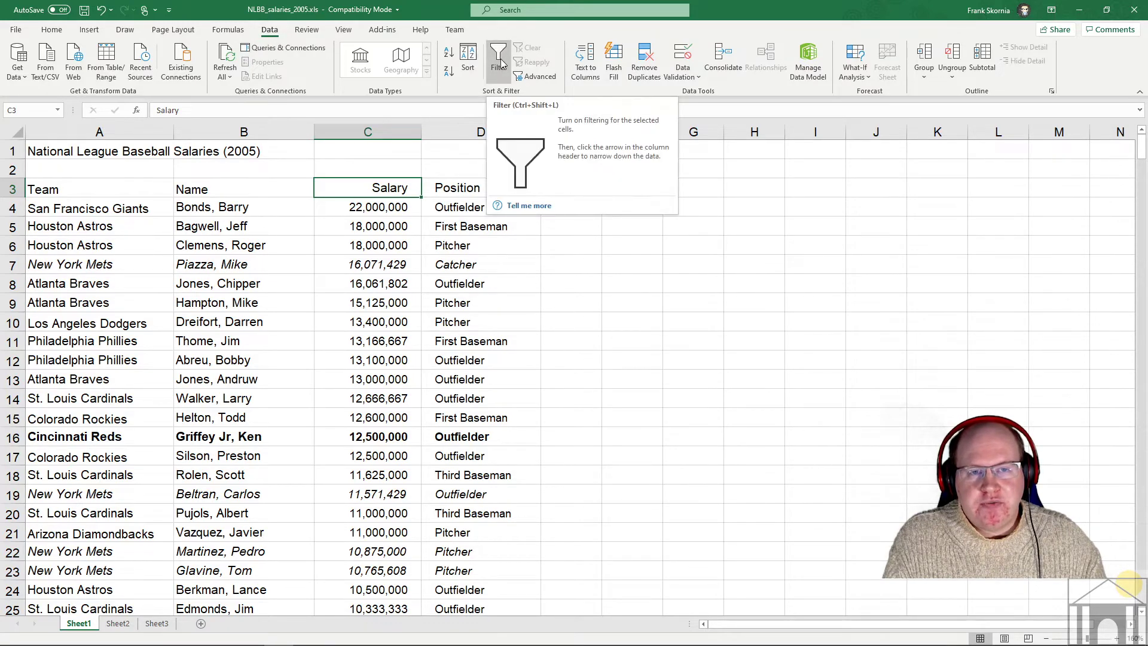
{"action": "left_click", "coordinate": [501, 58]}
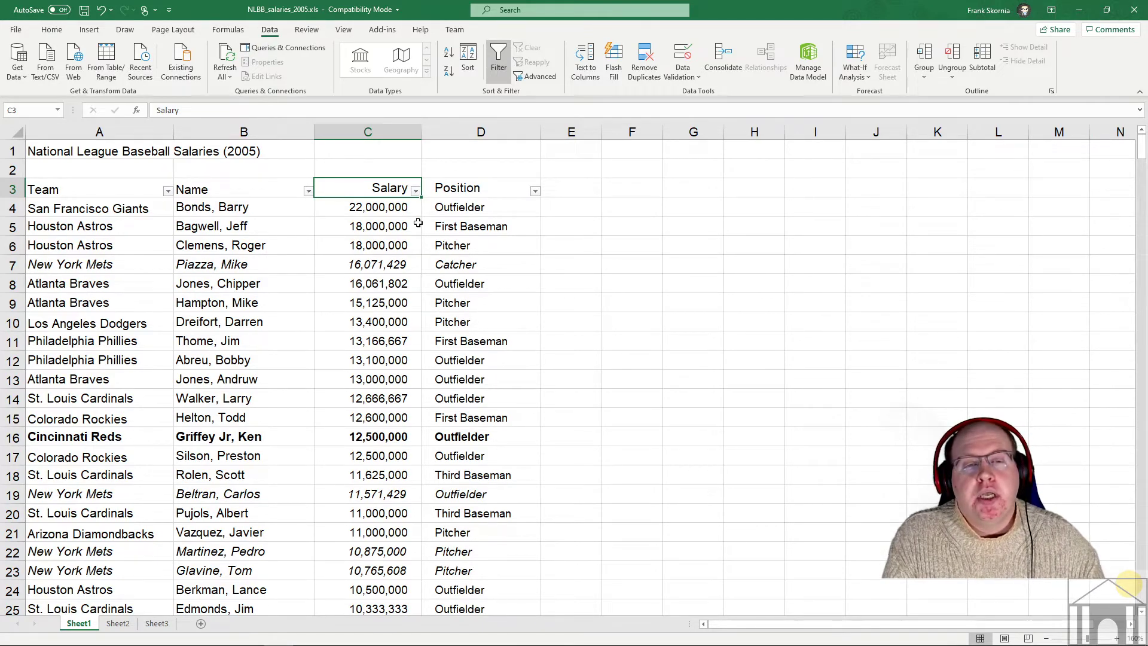
- Look through the Position filter choices and close the list unchanged
{"action": "left_click", "coordinate": [535, 192]}
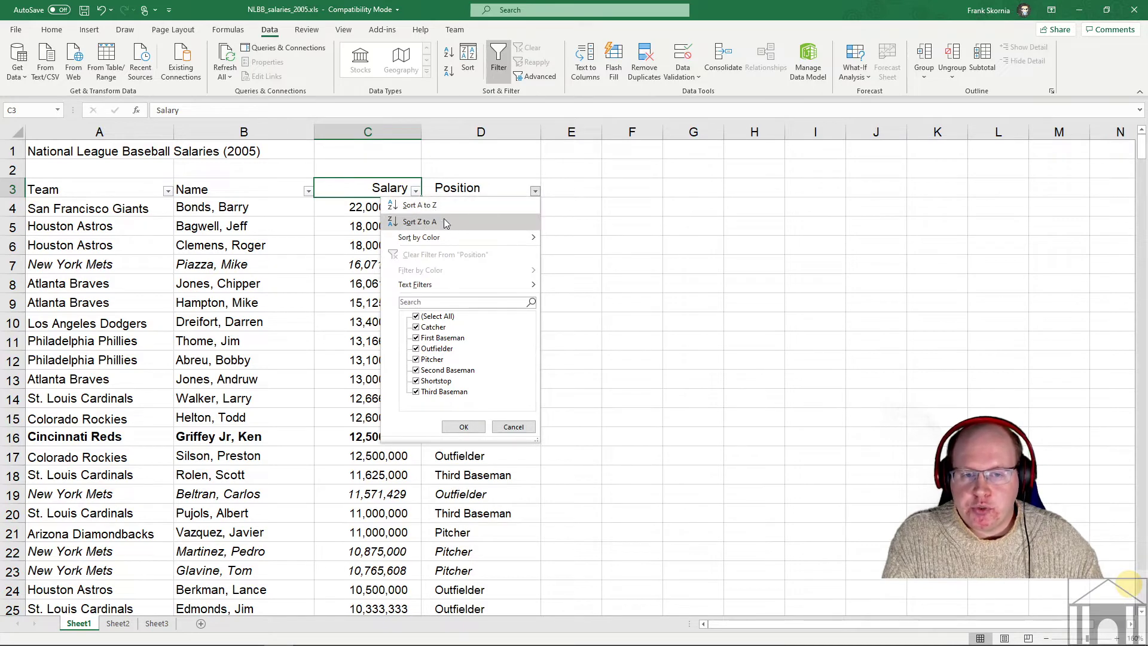
{"action": "mouse_move", "coordinate": [430, 238]}
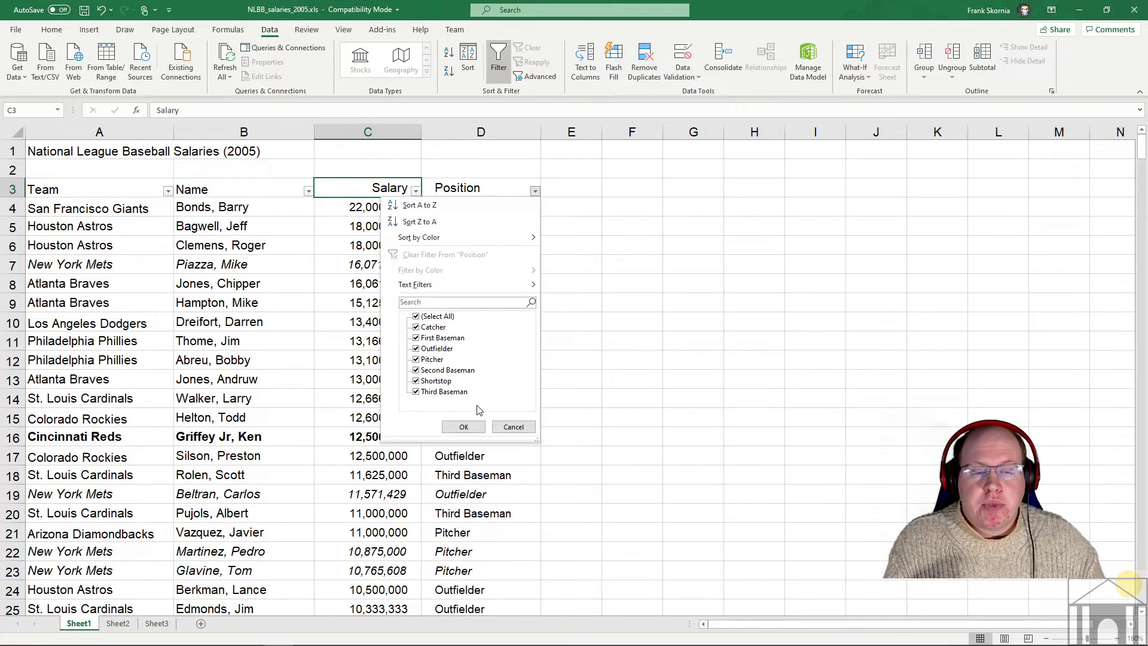
{"action": "left_click", "coordinate": [512, 426]}
- Browse the Name and Salary filter lists without applying anything, then reopen the Position filter
{"action": "left_click", "coordinate": [308, 191]}
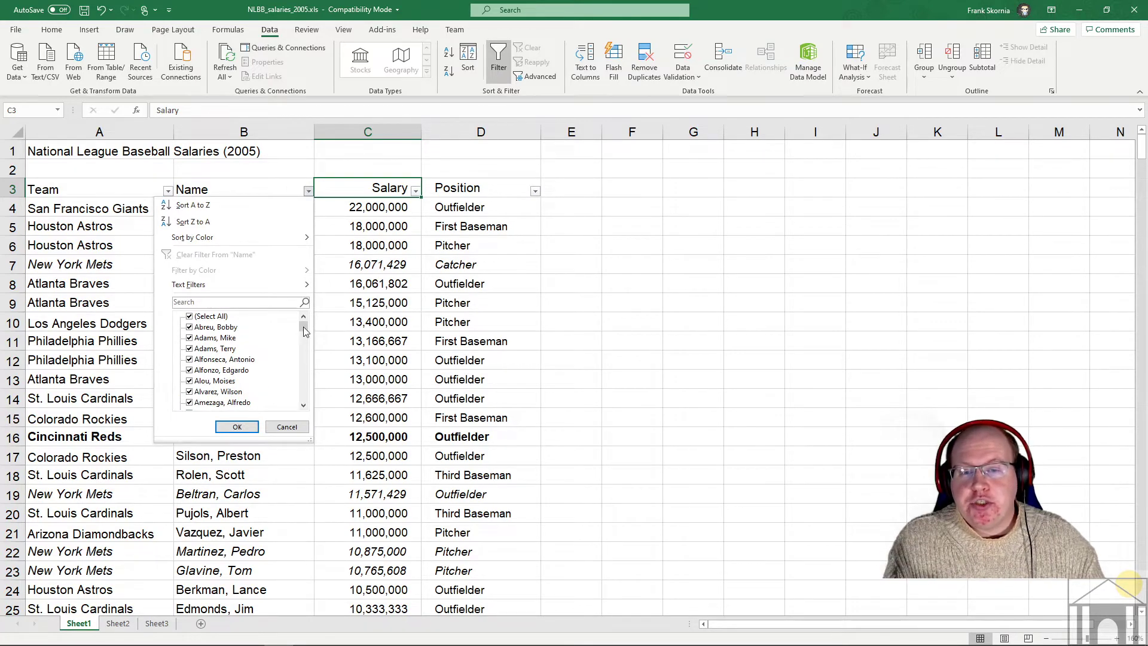
{"action": "mouse_move", "coordinate": [303, 326]}
{"action": "left_mouse_down"}
{"action": "mouse_move", "coordinate": [303, 401]}
{"action": "mouse_move", "coordinate": [305, 321]}
{"action": "left_mouse_up"}
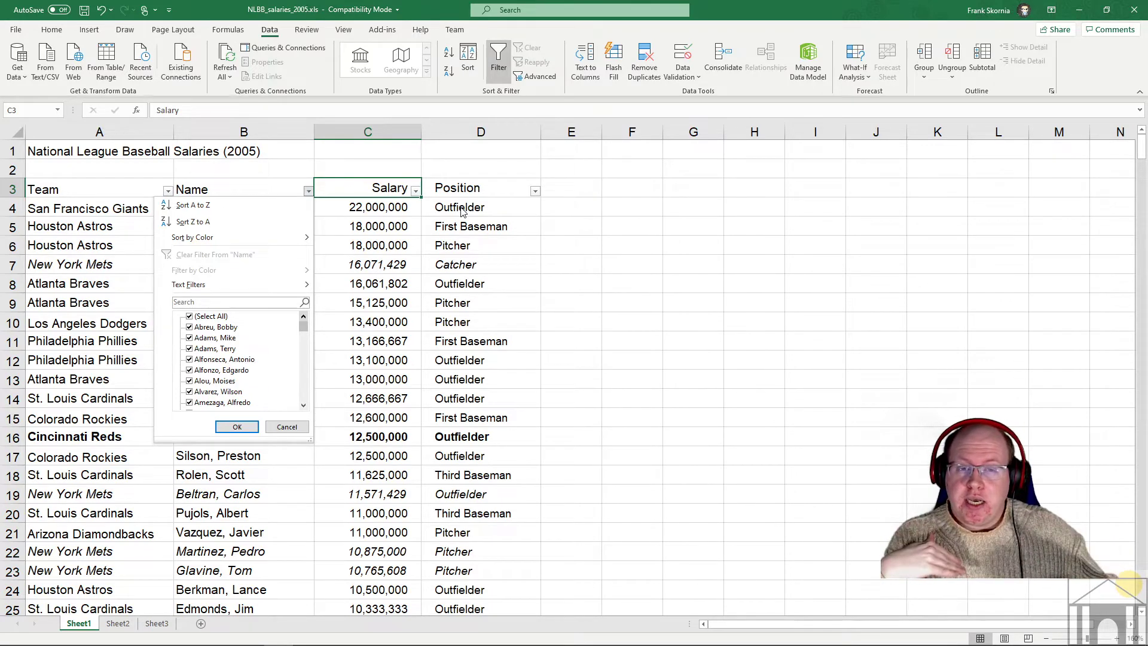
{"action": "left_click", "coordinate": [415, 190]}
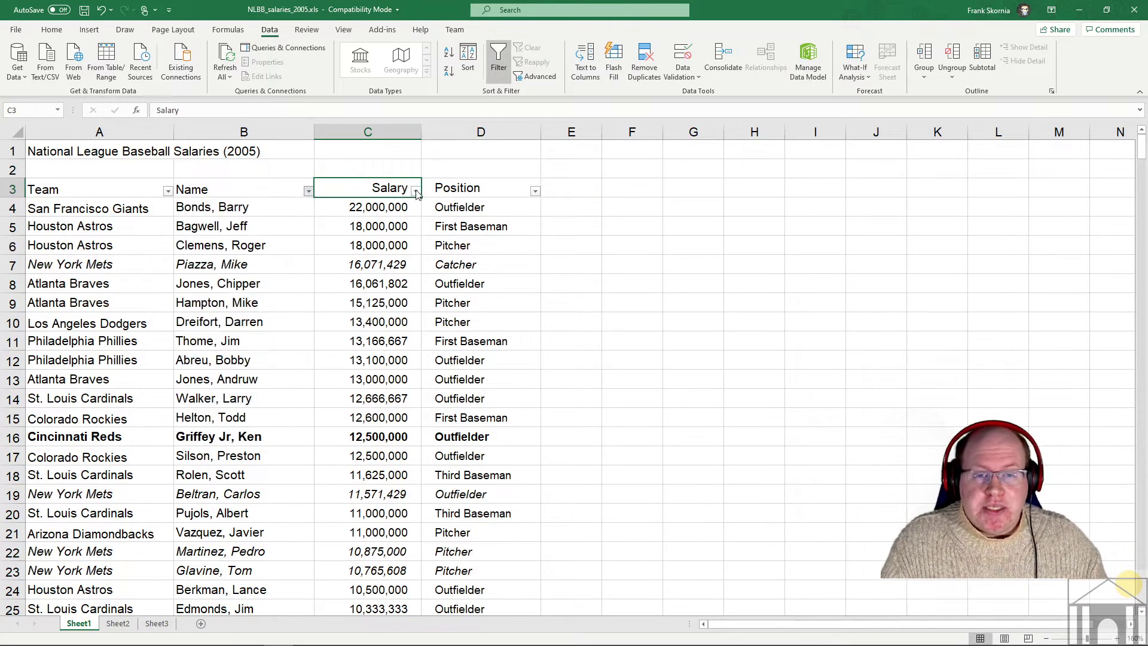
{"action": "left_click", "coordinate": [415, 190]}
{"action": "mouse_move", "coordinate": [410, 326]}
{"action": "left_mouse_down"}
{"action": "mouse_move", "coordinate": [408, 404]}
{"action": "mouse_move", "coordinate": [409, 326]}
{"action": "left_mouse_up"}
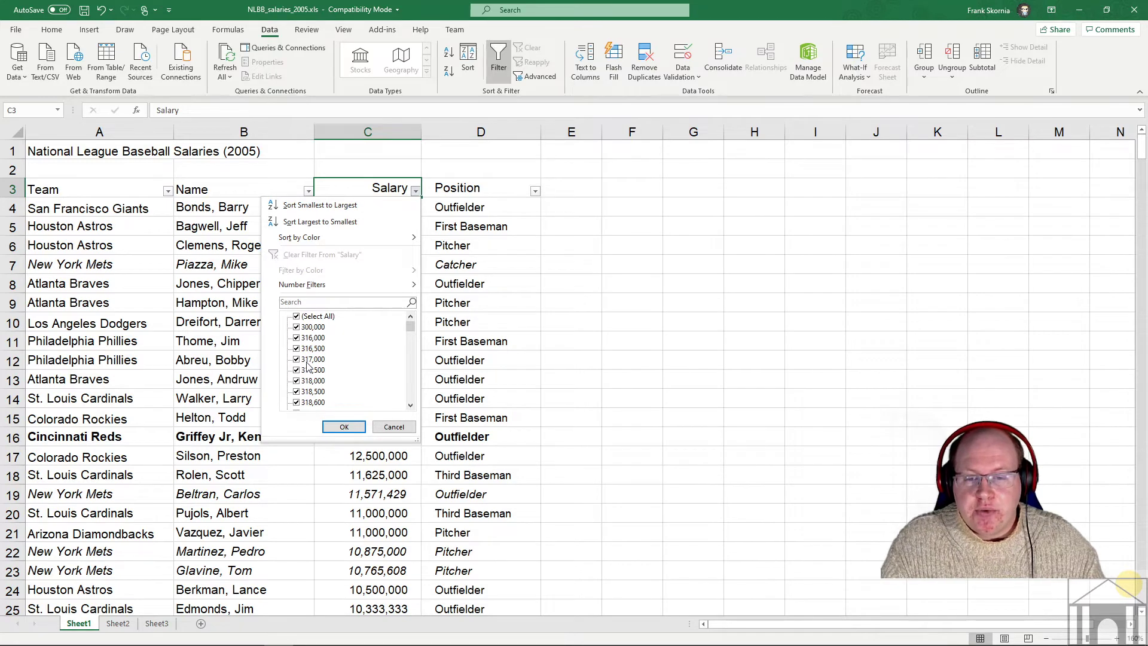
{"action": "left_click", "coordinate": [515, 288]}
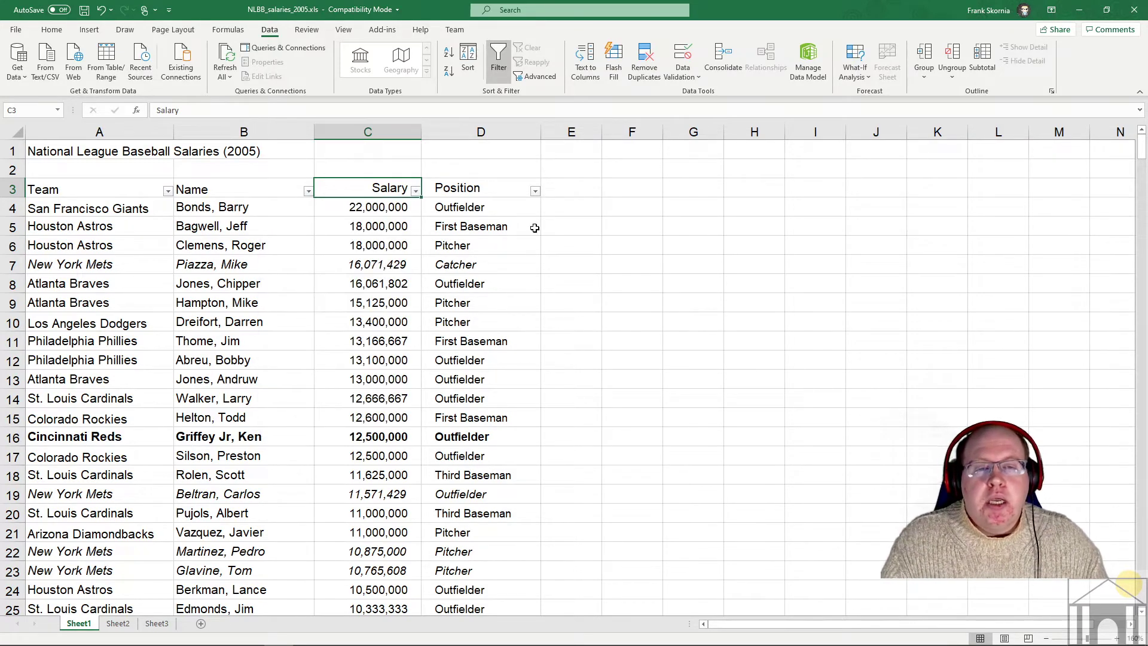
{"action": "left_click", "coordinate": [535, 192]}
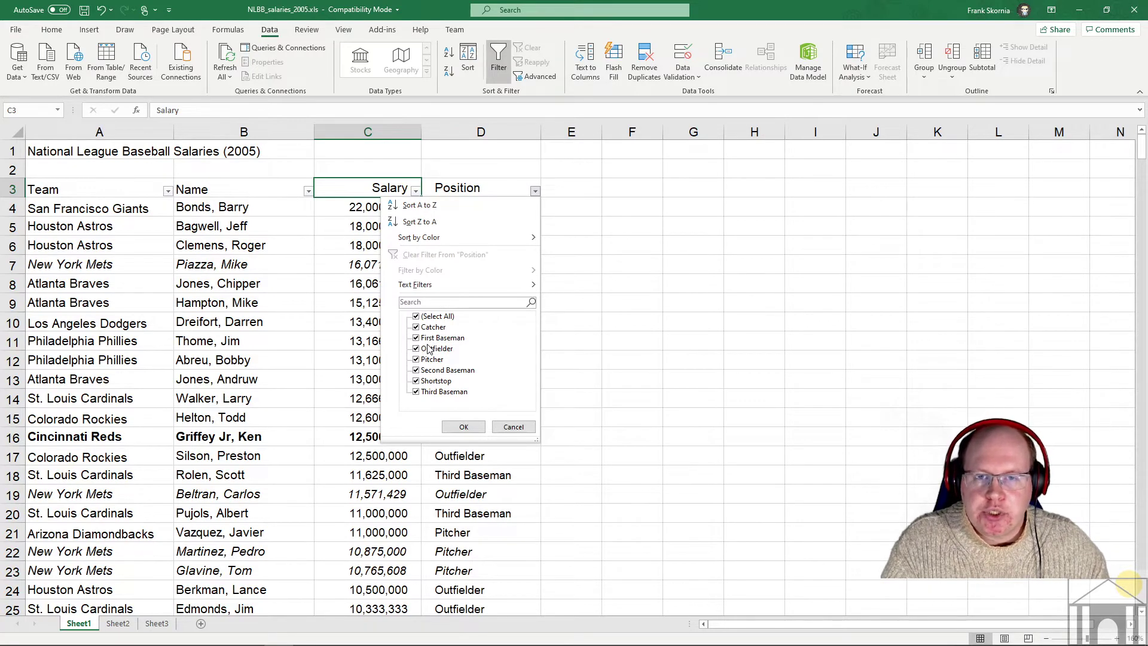
- Filter the Position column to Catcher only, leaving 34 of 439 records
{"action": "left_click", "coordinate": [417, 318]}
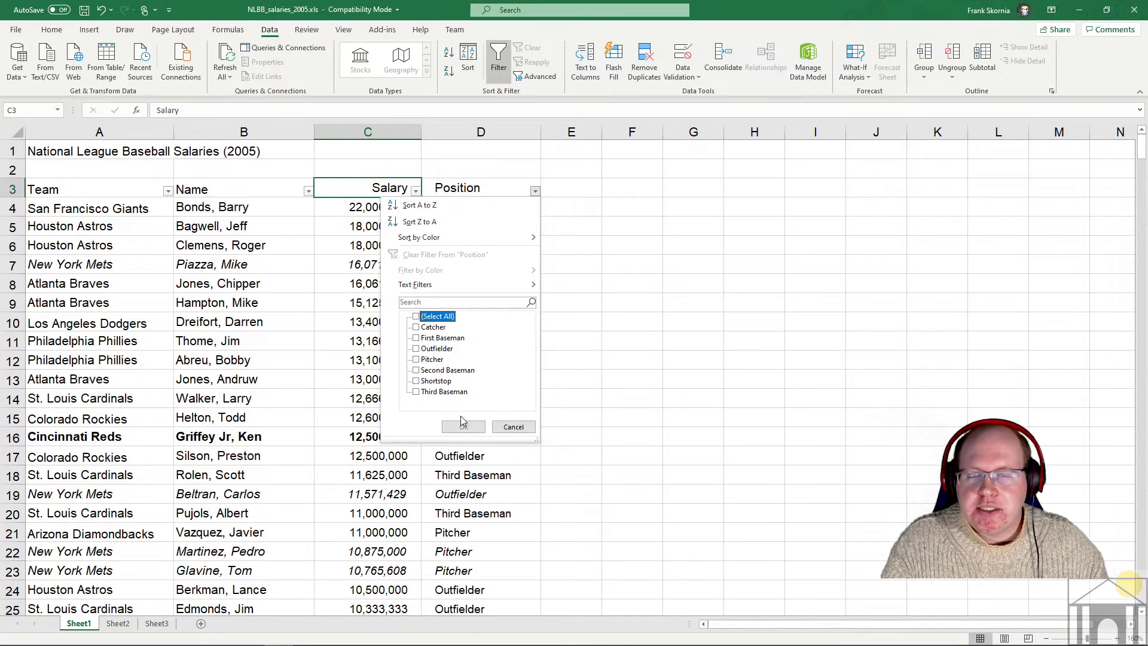
{"action": "left_click", "coordinate": [416, 328]}
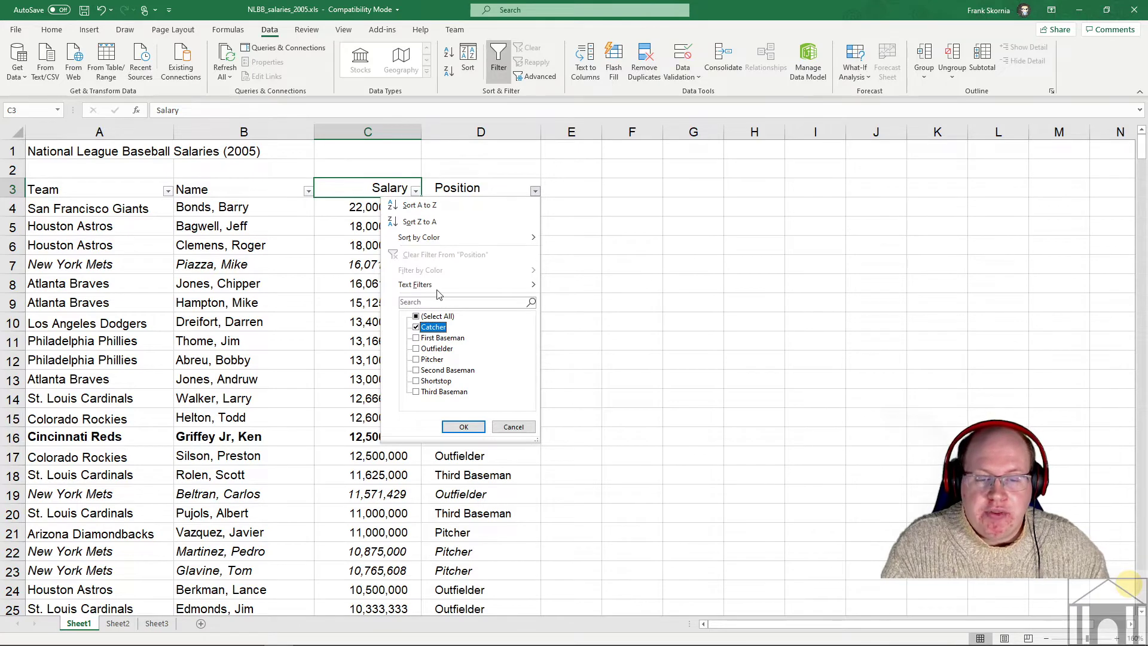
{"action": "left_click", "coordinate": [468, 426]}
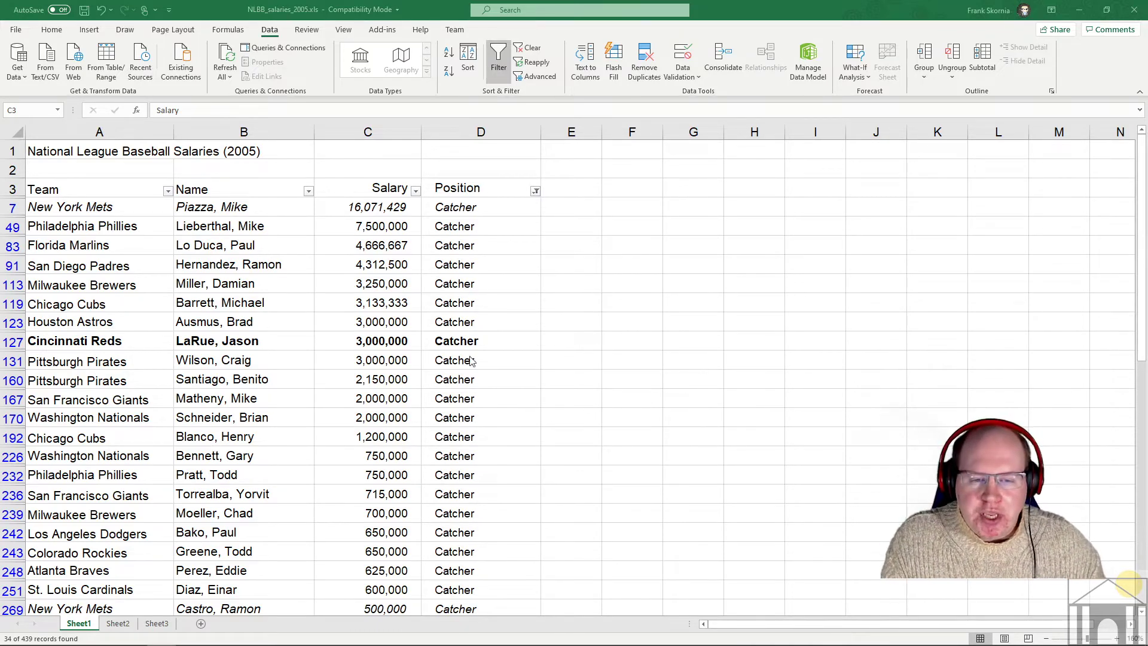
- Add Second Baseman to the Catcher filter for 58 records, then select the Position header cell
{"action": "left_click", "coordinate": [535, 195]}
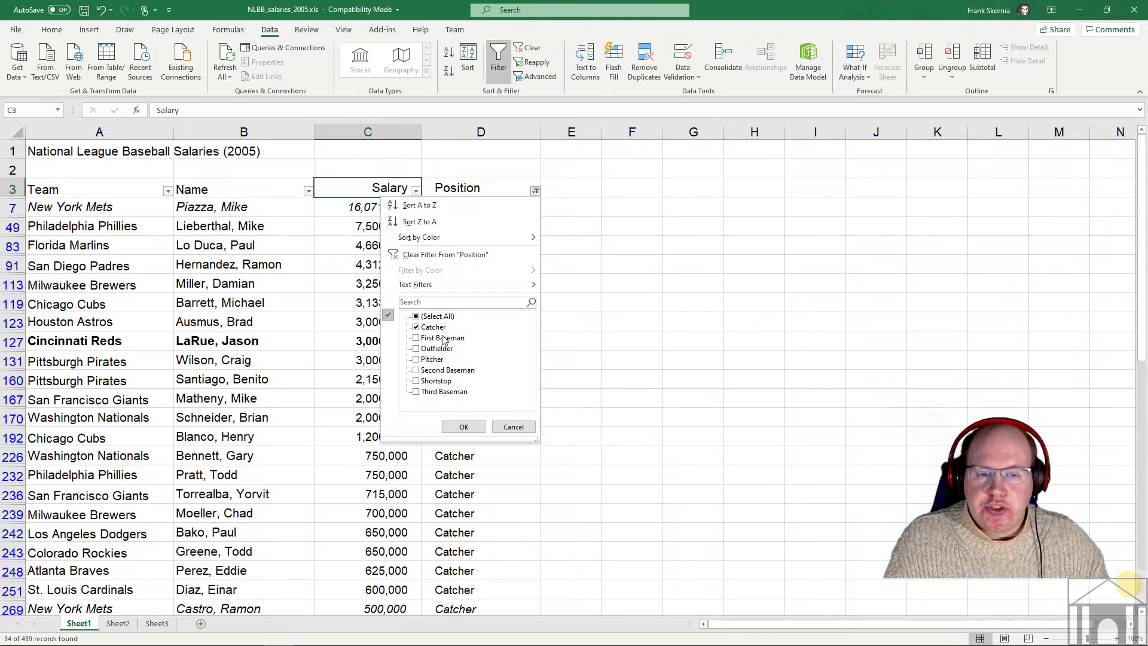
{"action": "left_click", "coordinate": [431, 372]}
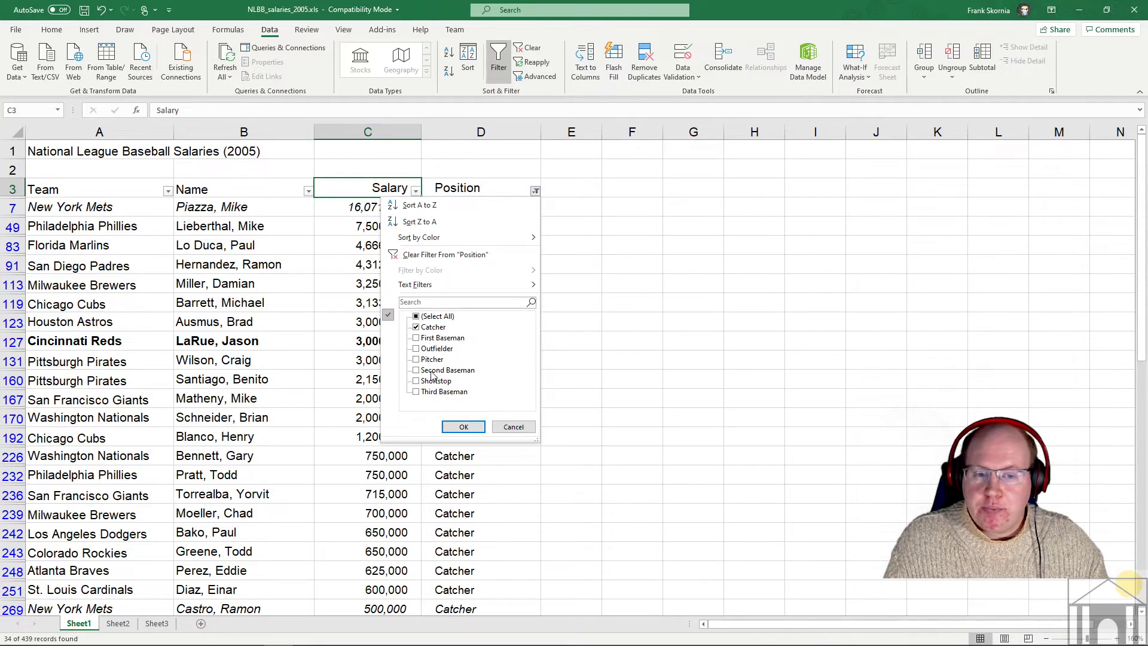
{"action": "left_click", "coordinate": [463, 427]}
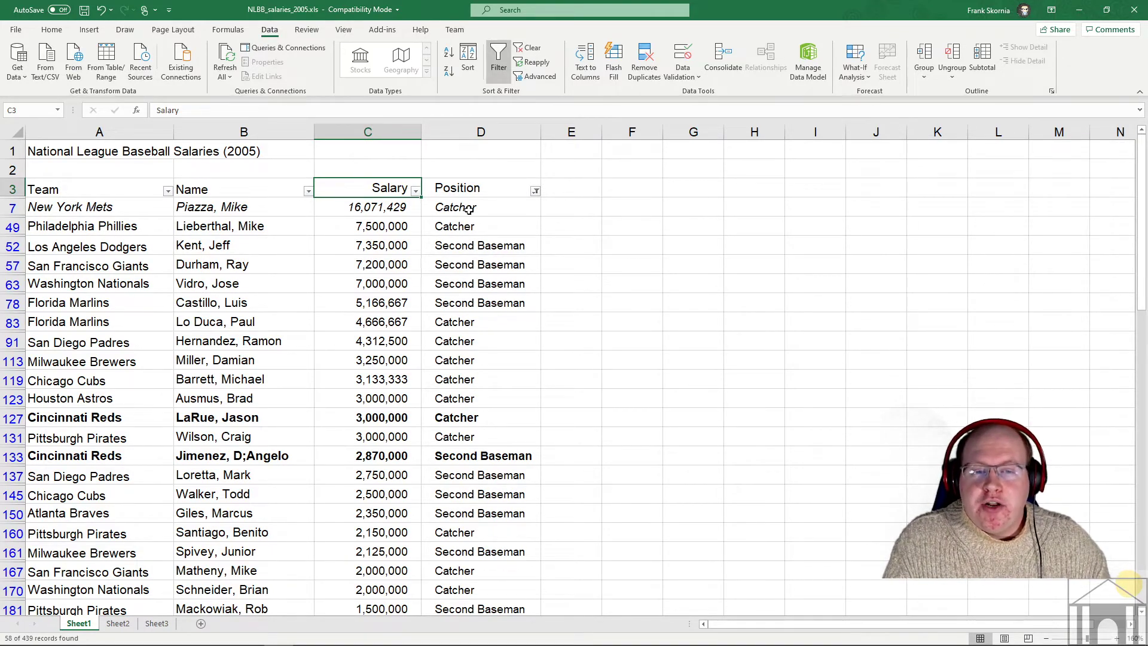
{"action": "left_click", "coordinate": [452, 187]}
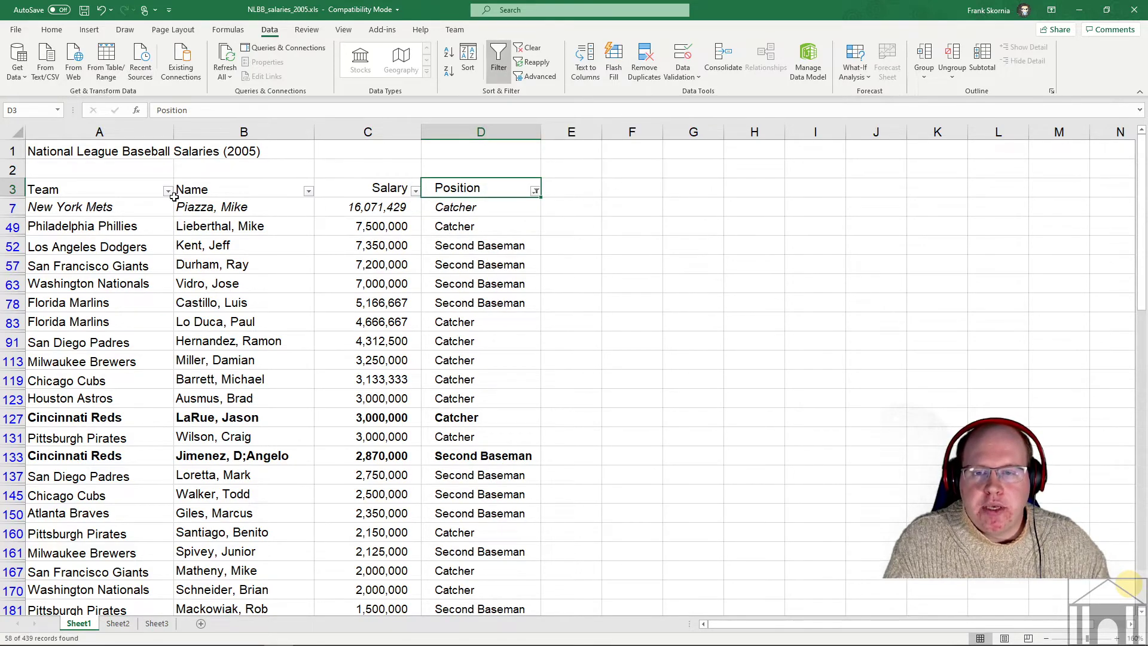
- Briefly filter Team to Colorado Rockies only, then clear the Team filter again
{"action": "left_click", "coordinate": [536, 191]}
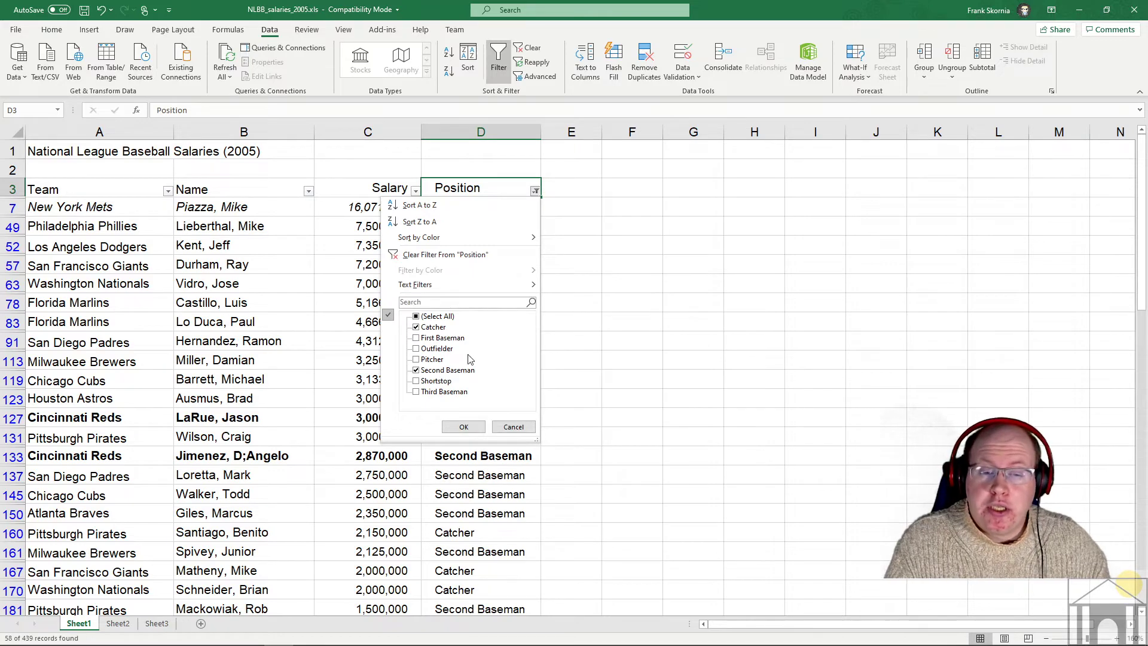
{"action": "left_click", "coordinate": [514, 426]}
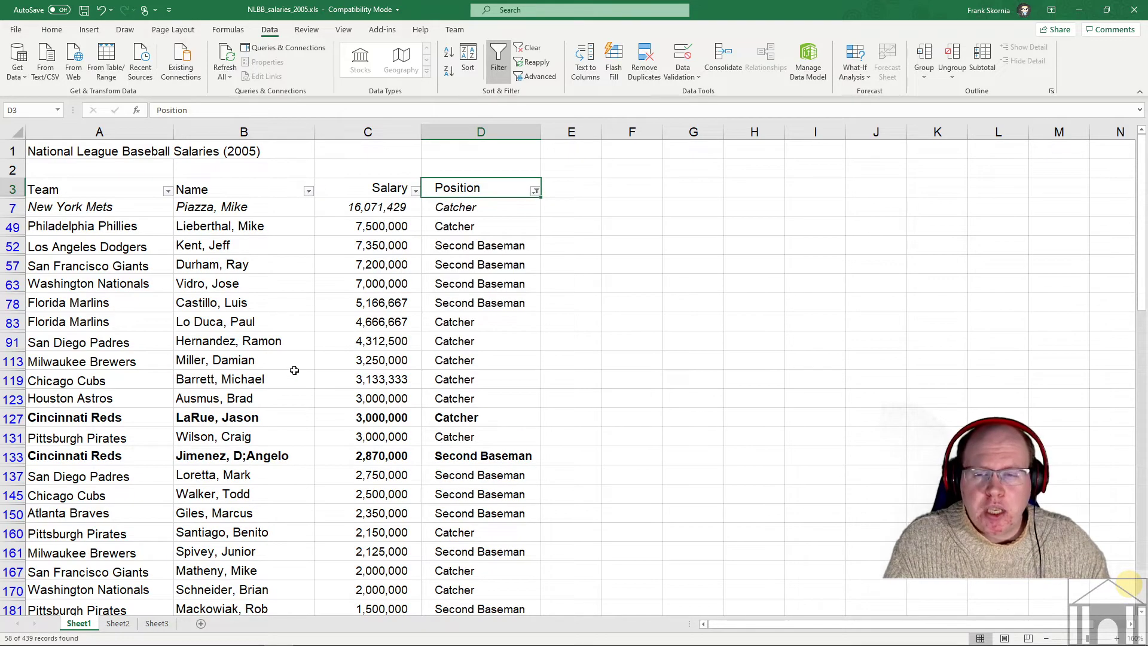
{"action": "left_click", "coordinate": [168, 191]}
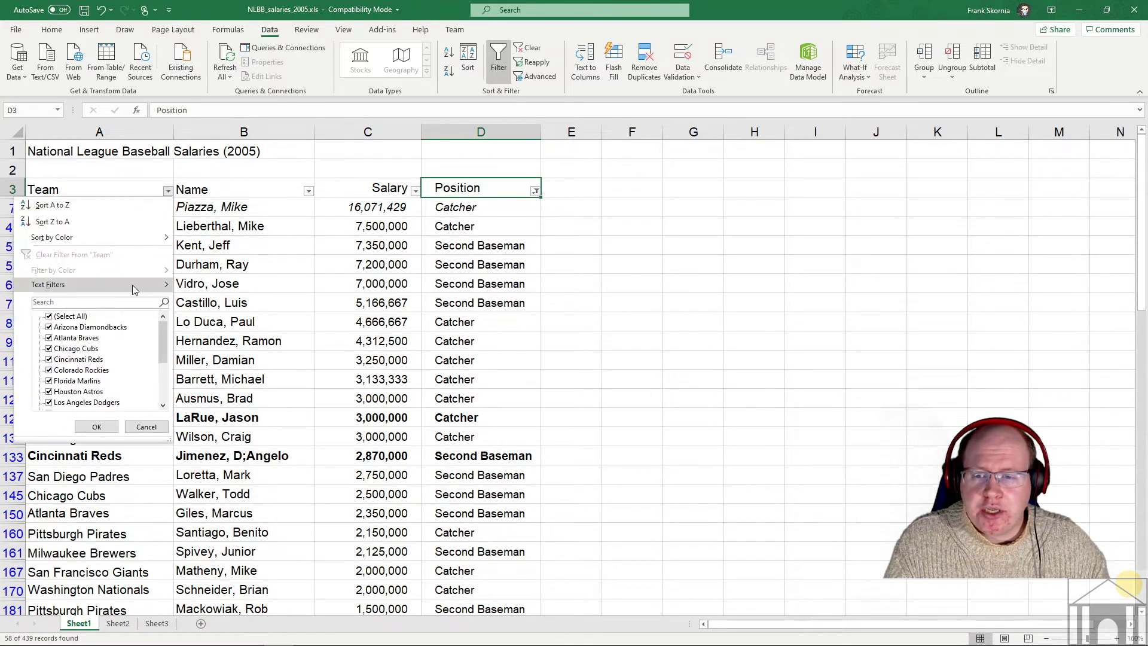
{"action": "left_click", "coordinate": [49, 317]}
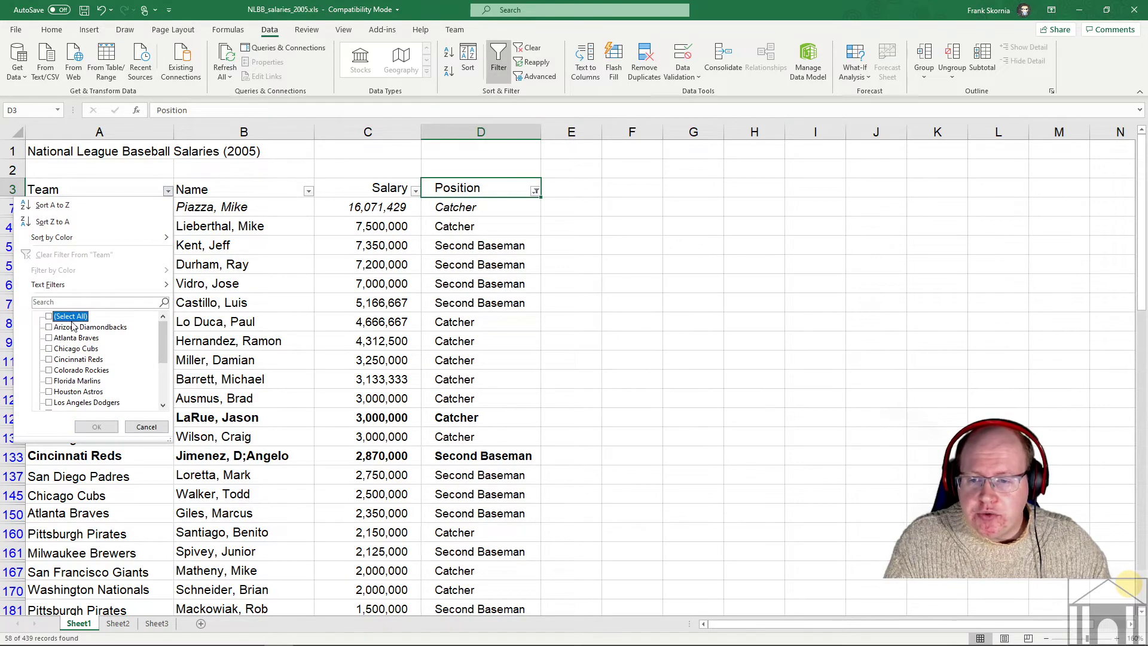
{"action": "left_click", "coordinate": [49, 370]}
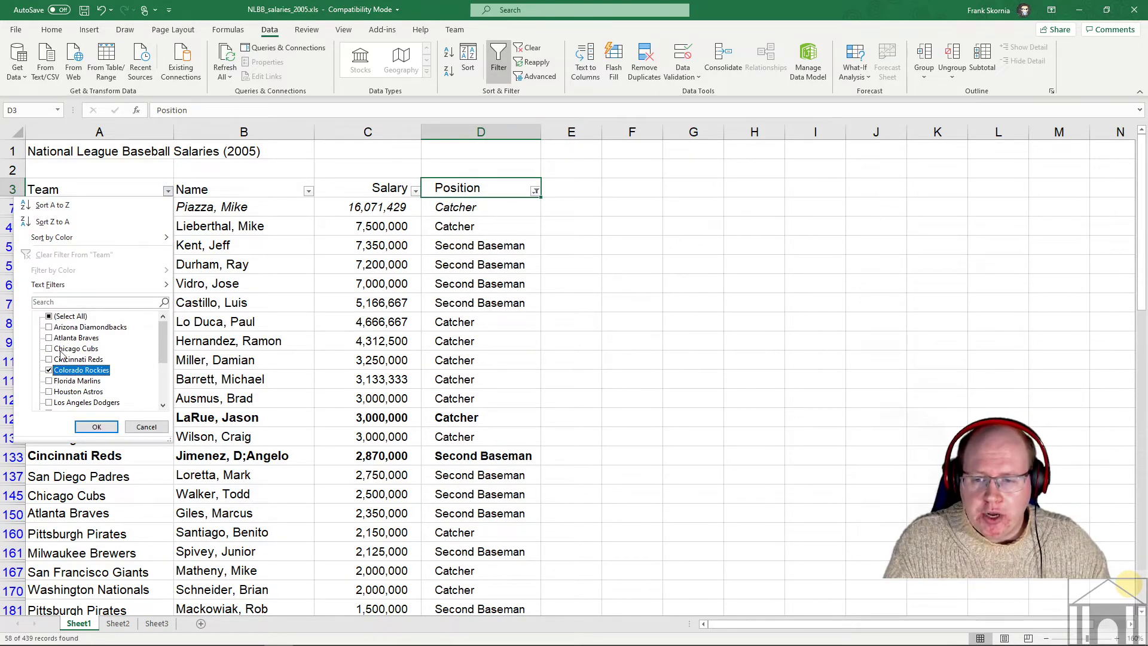
{"action": "left_click", "coordinate": [93, 426]}
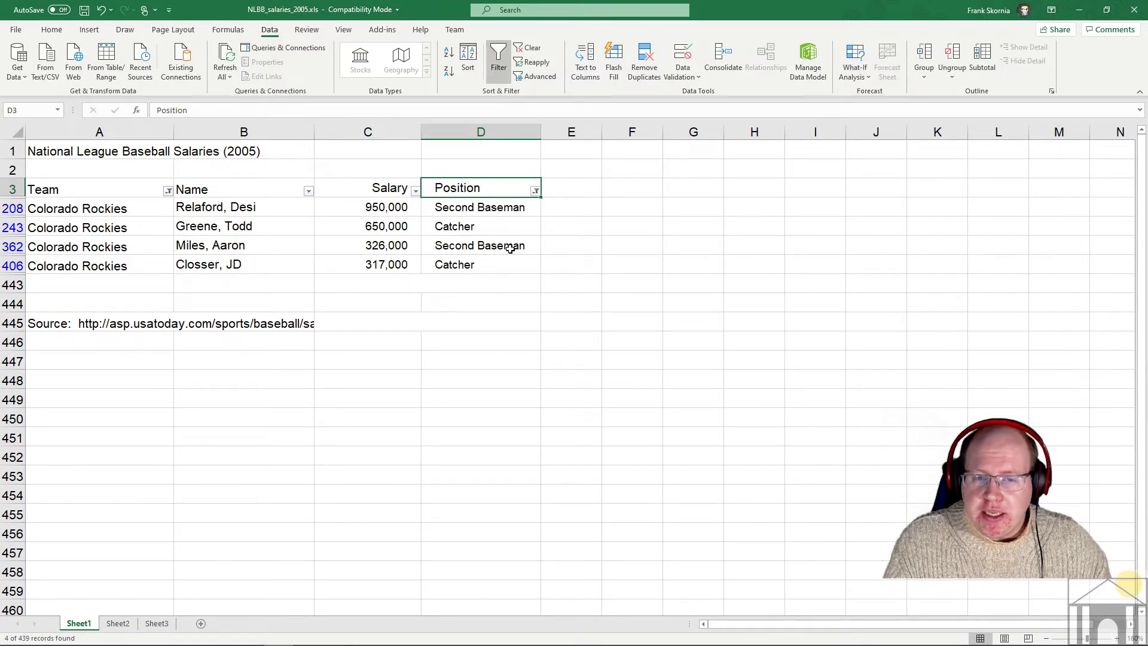
{"action": "left_click", "coordinate": [168, 191]}
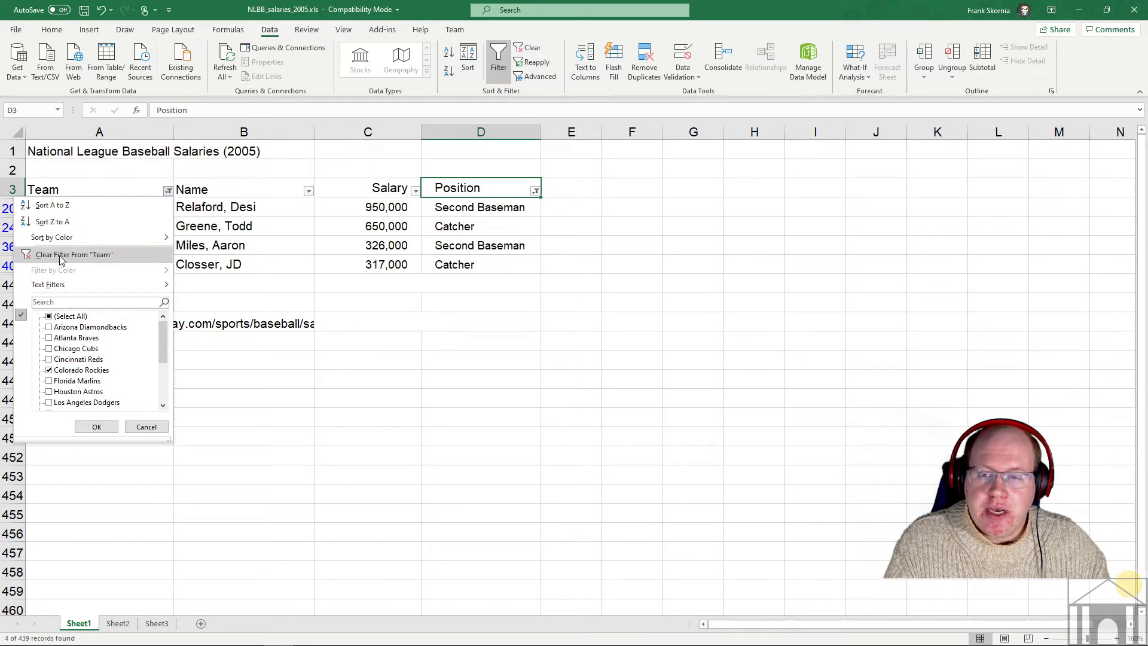
{"action": "left_click", "coordinate": [89, 256]}
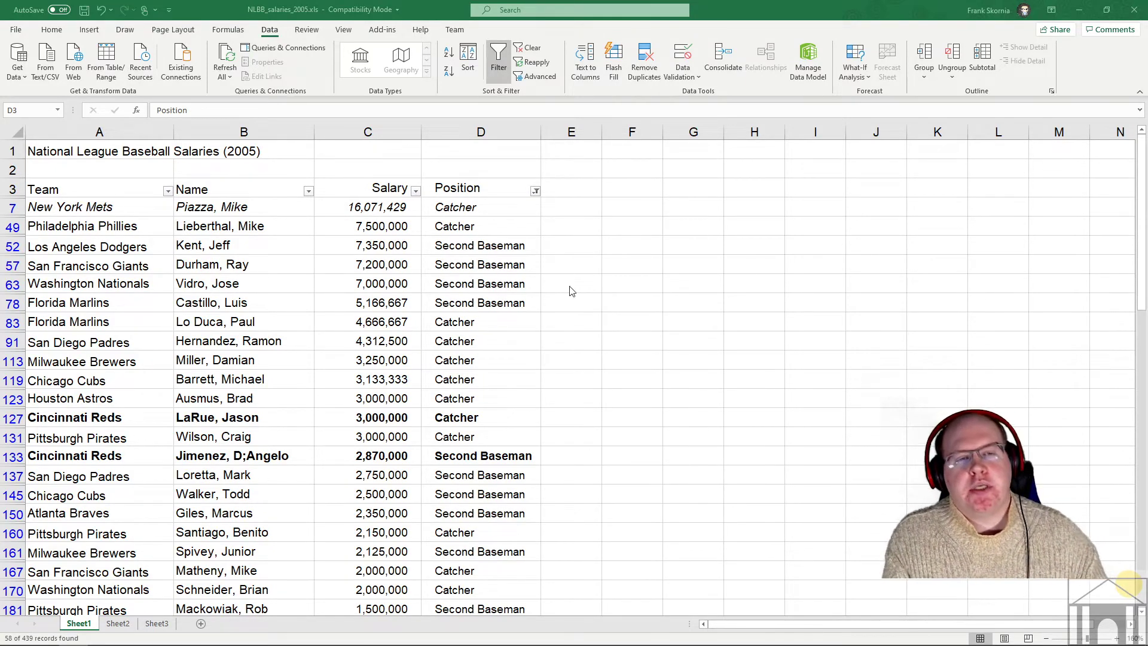
{"action": "left_click", "coordinate": [537, 196]}
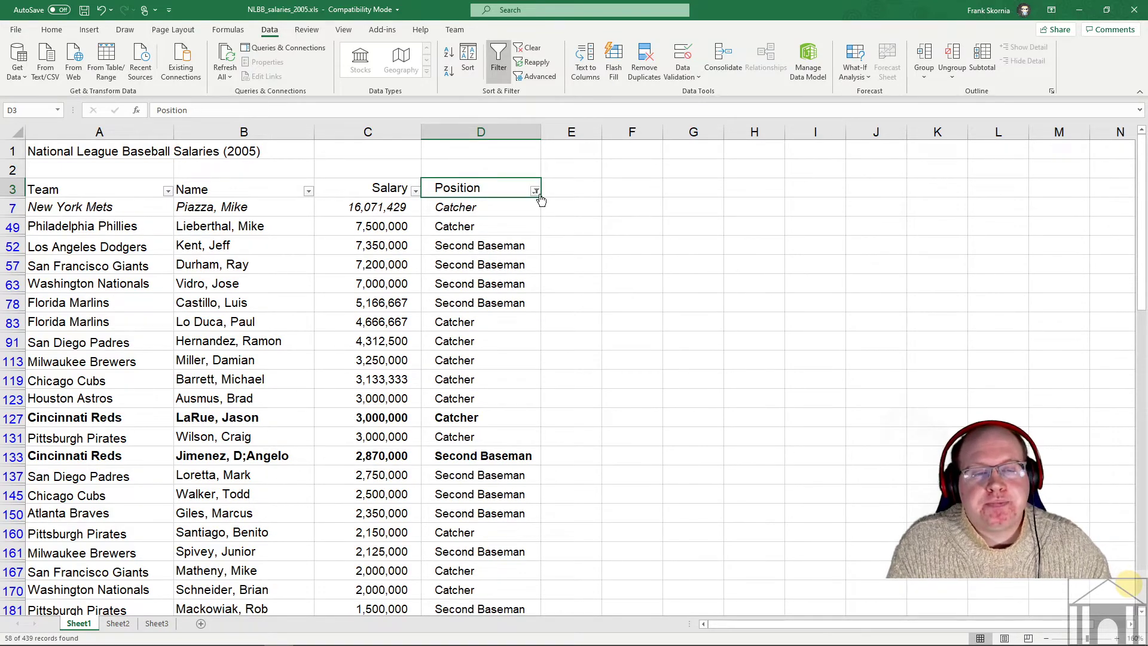
- Drop the Position filter and scroll to confirm every position's salary records are listed
{"action": "left_click", "coordinate": [535, 191]}
{"action": "key", "text": "Escape"}
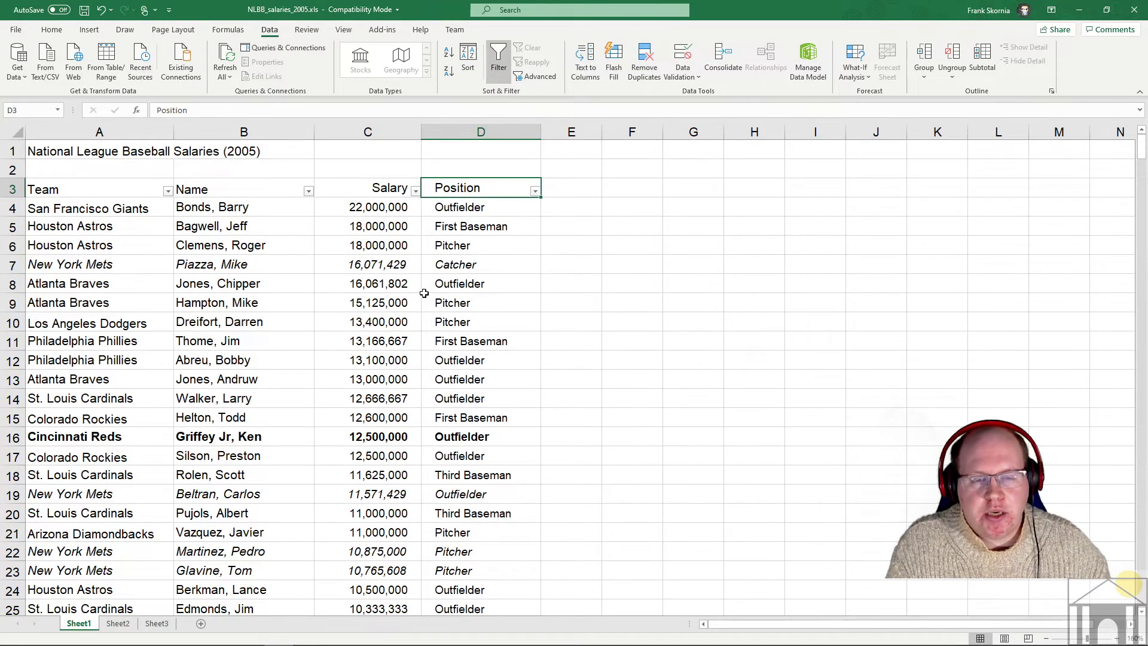
{"action": "scroll", "coordinate": [424, 293], "scroll_direction": "down", "scroll_amount": 2}
{"action": "scroll", "coordinate": [454, 274], "scroll_direction": "up", "scroll_amount": 2}
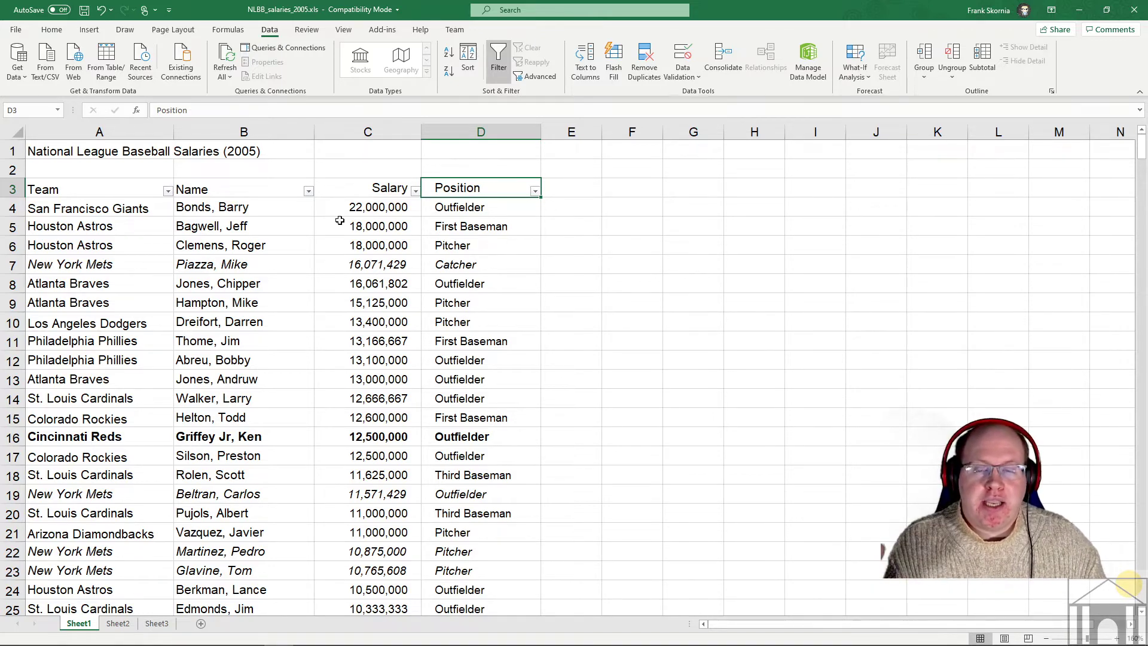
{"action": "left_click", "coordinate": [216, 225]}
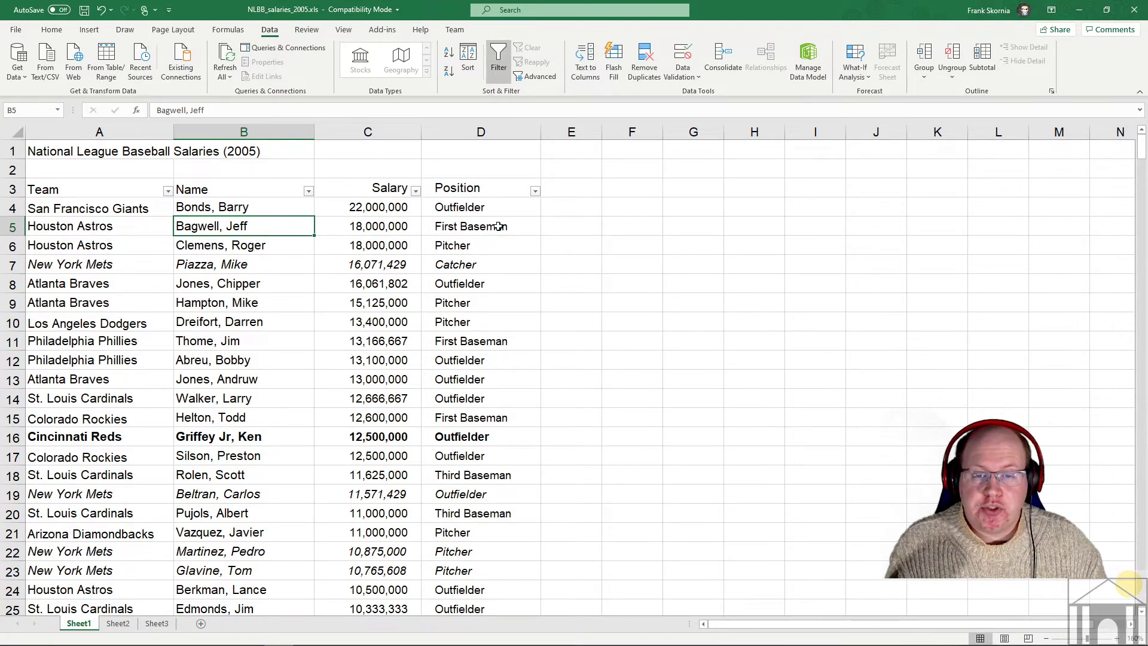
{"action": "scroll", "coordinate": [318, 233], "scroll_direction": "down", "scroll_amount": 10}
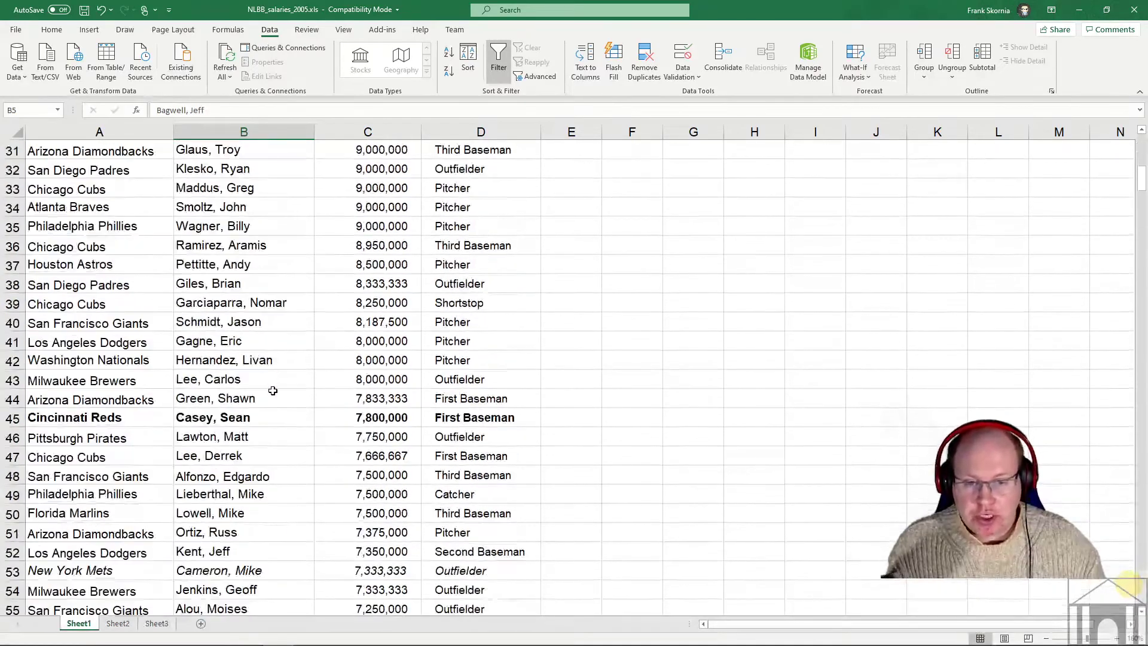
{"action": "scroll", "coordinate": [273, 390], "scroll_direction": "up", "scroll_amount": 10}
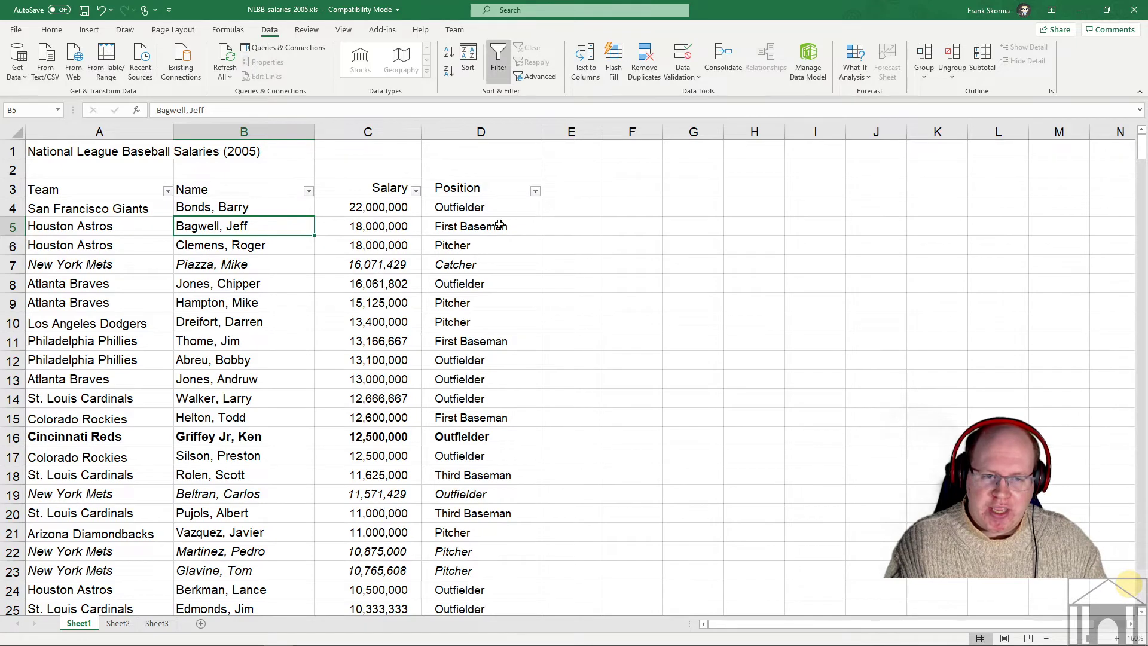
{"action": "left_click", "coordinate": [610, 225]}
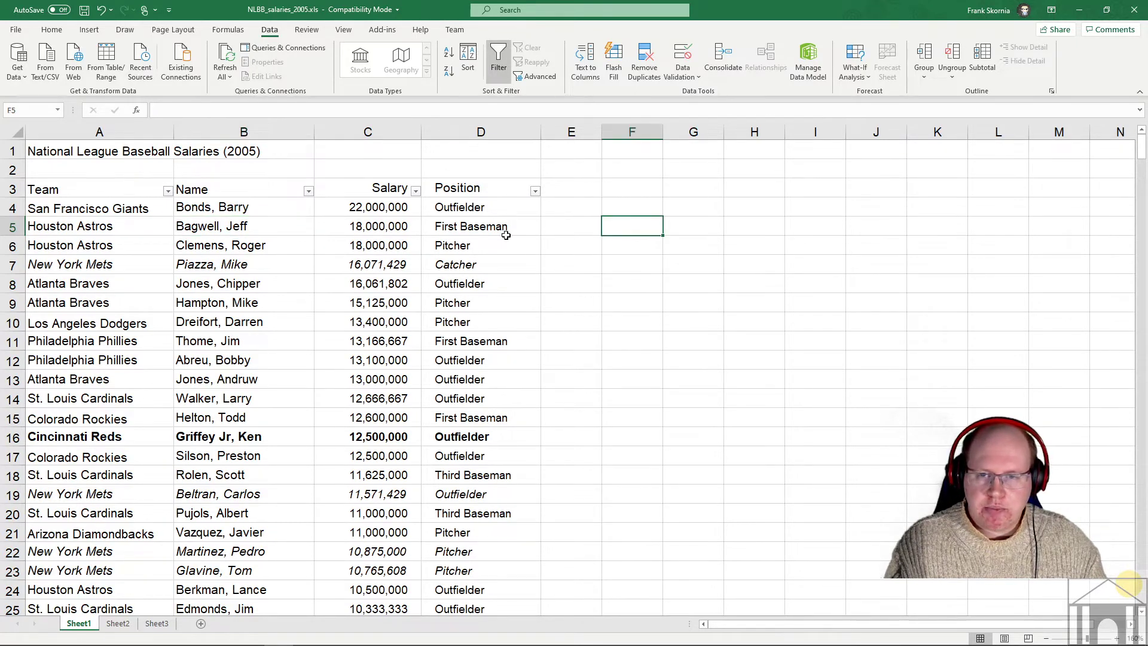
{"action": "left_click", "coordinate": [641, 250]}
{"action": "left_click", "coordinate": [632, 264]}
{"action": "left_click", "coordinate": [635, 280]}
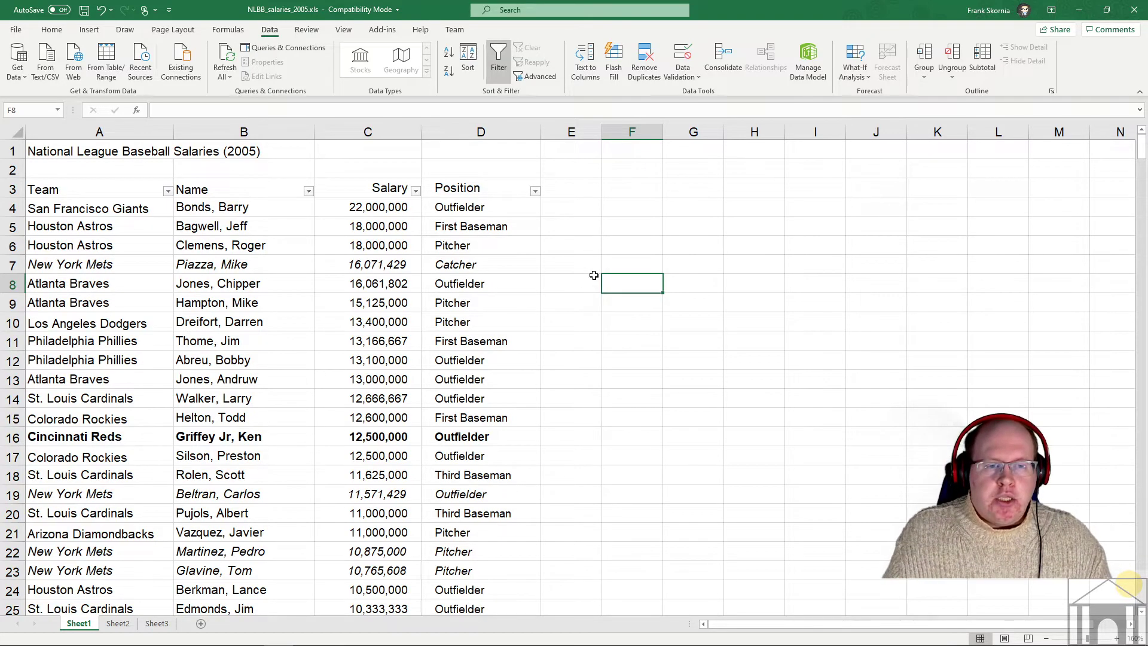
{"action": "left_click", "coordinate": [629, 248]}
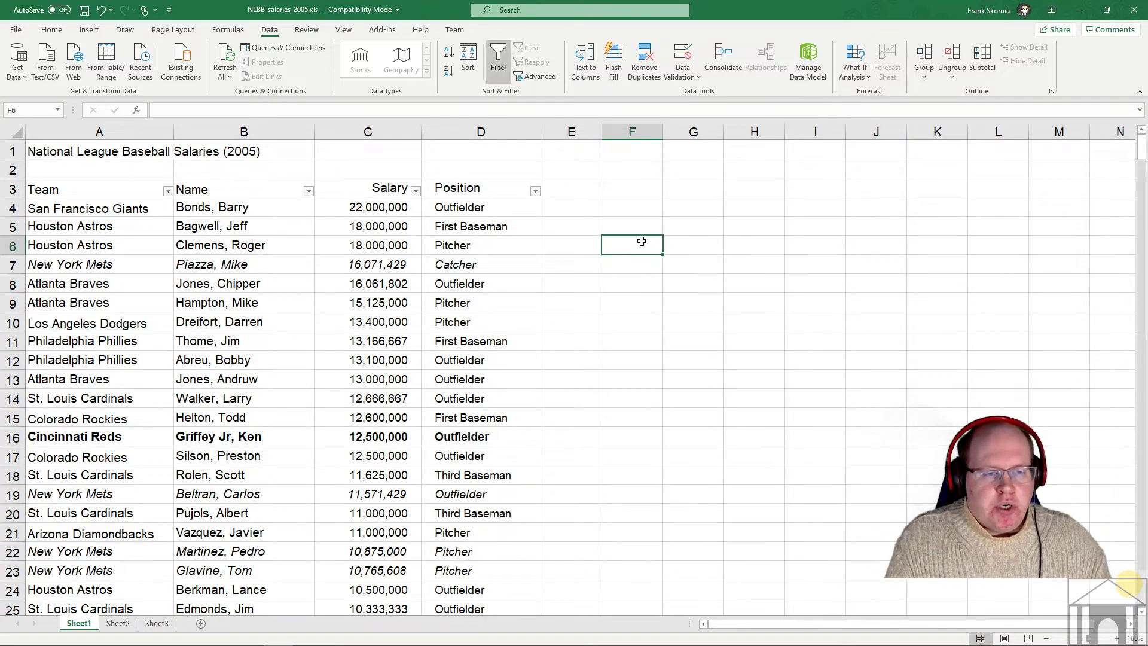
{"action": "left_click", "coordinate": [684, 228]}
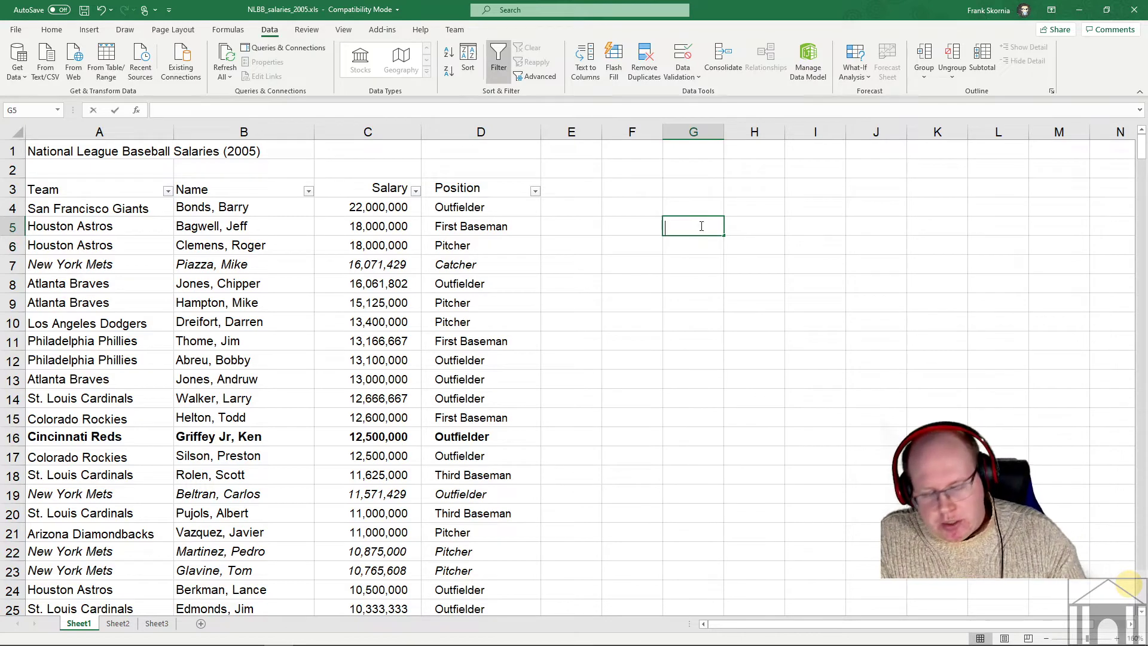
- Enter the headings Name, Salary and Position in G5, H5 and I5
{"action": "type", "text": "Name"}
{"action": "left_click", "coordinate": [751, 222]}
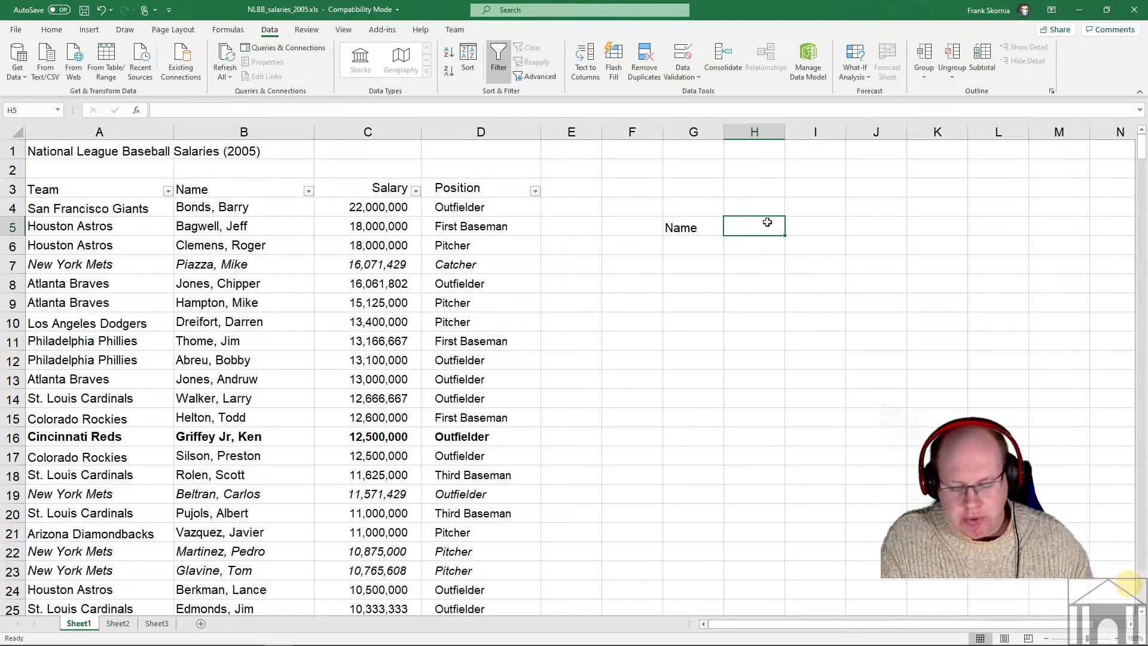
{"action": "type", "text": "Salary"}
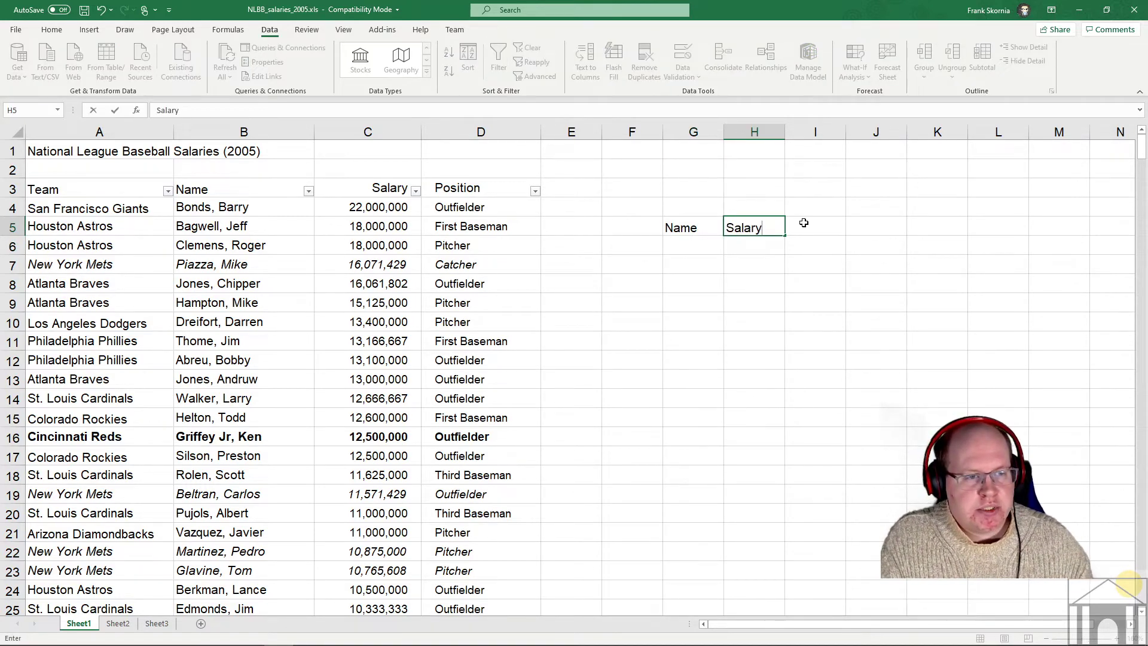
{"action": "left_click", "coordinate": [804, 222]}
{"action": "type", "text": "Position"}
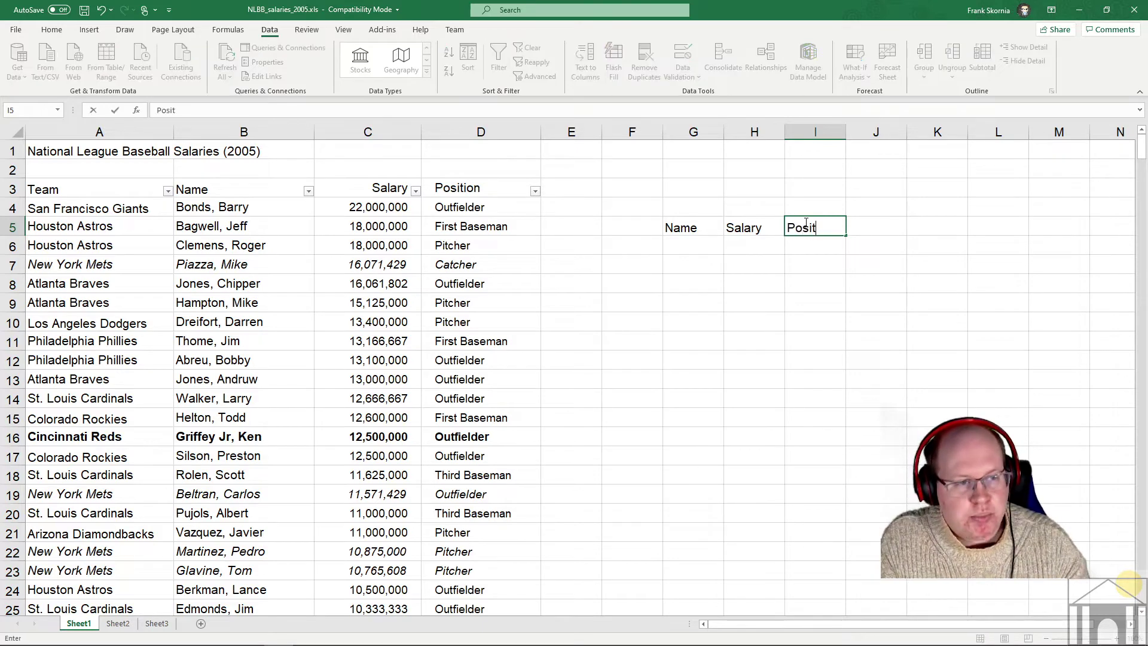
{"action": "left_click", "coordinate": [697, 247]}
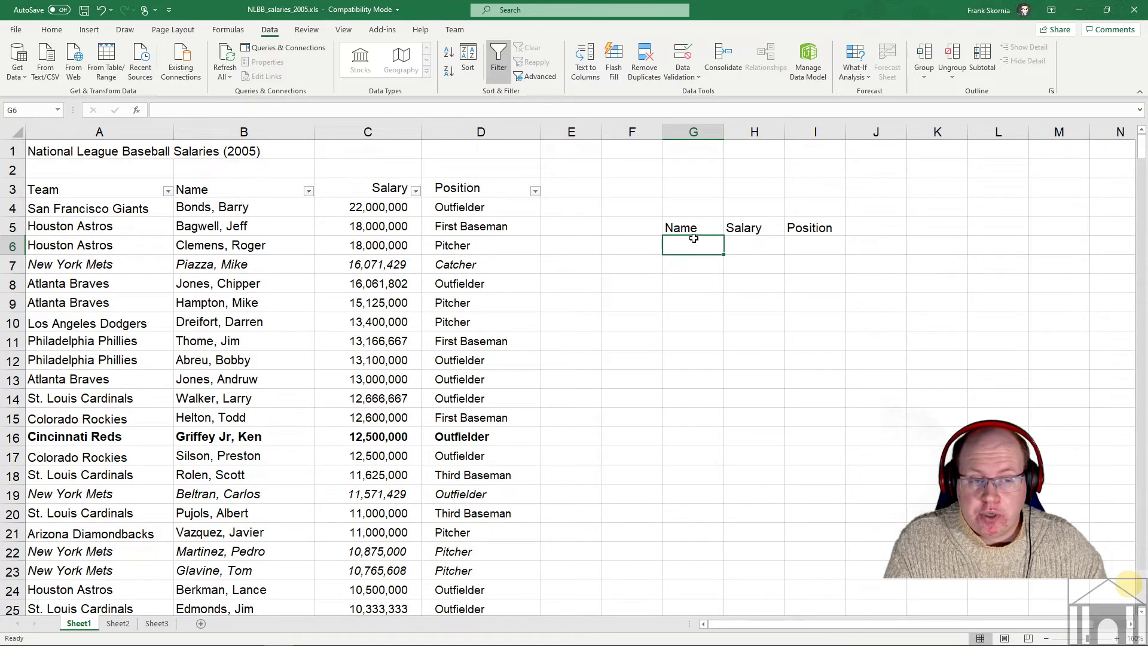
- Select cell H6 under Salary for the lookup formula
{"action": "left_click", "coordinate": [759, 244]}
{"action": "left_click", "coordinate": [819, 246]}
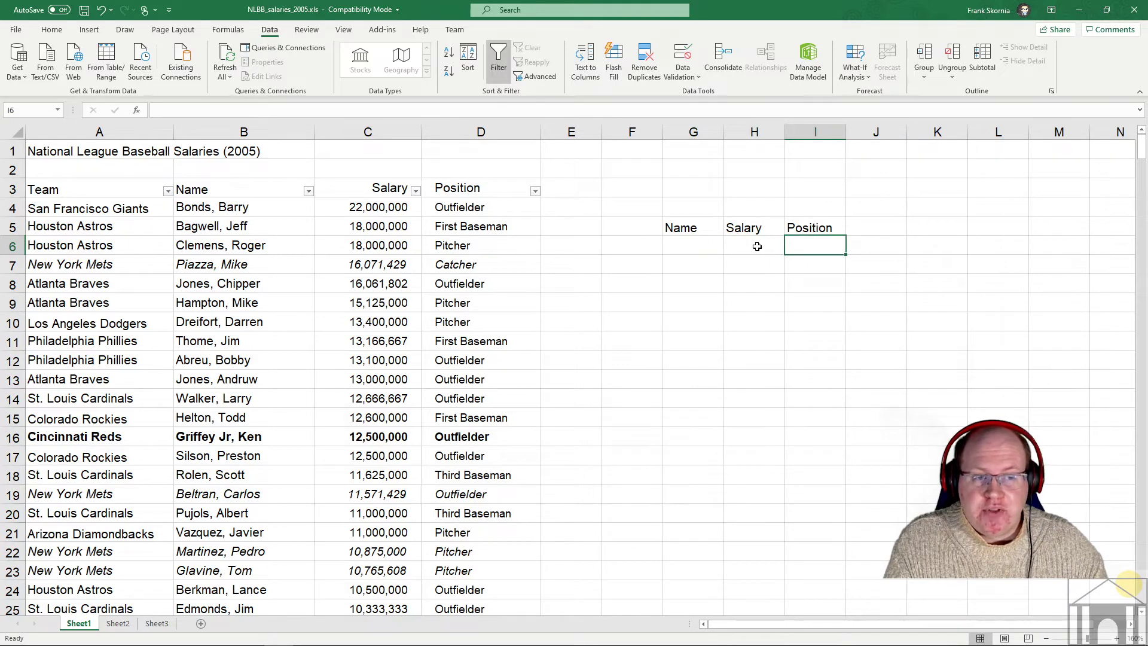
{"action": "left_click", "coordinate": [758, 246]}
{"action": "left_click", "coordinate": [807, 246]}
{"action": "left_click", "coordinate": [747, 247]}
{"action": "left_click", "coordinate": [811, 246]}
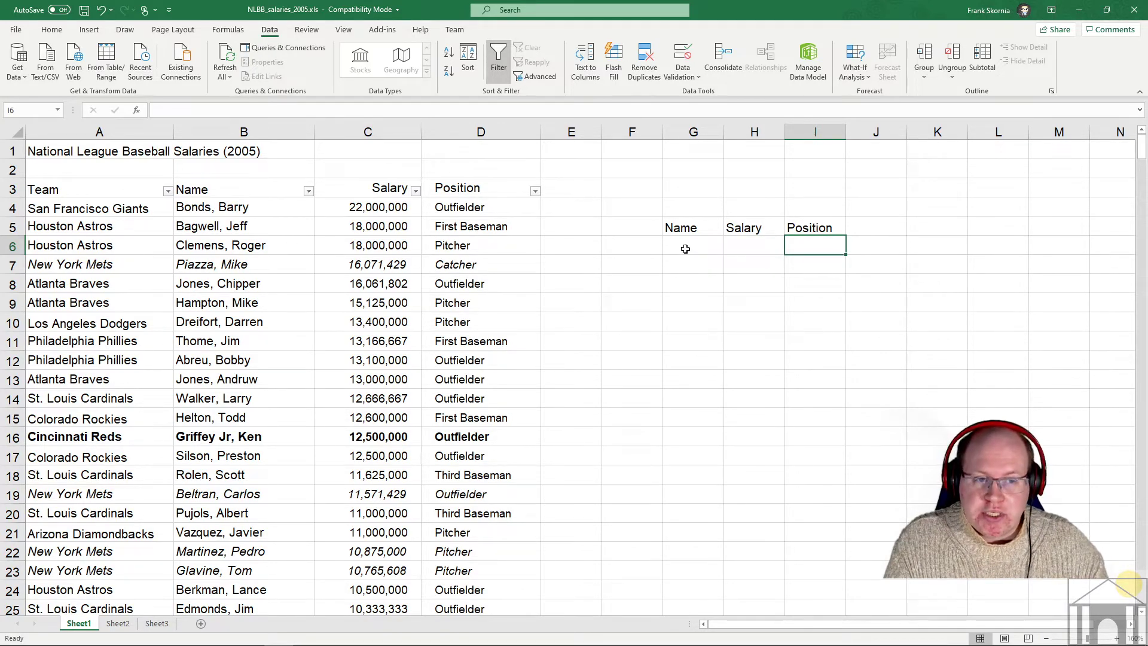
{"action": "left_click", "coordinate": [744, 244]}
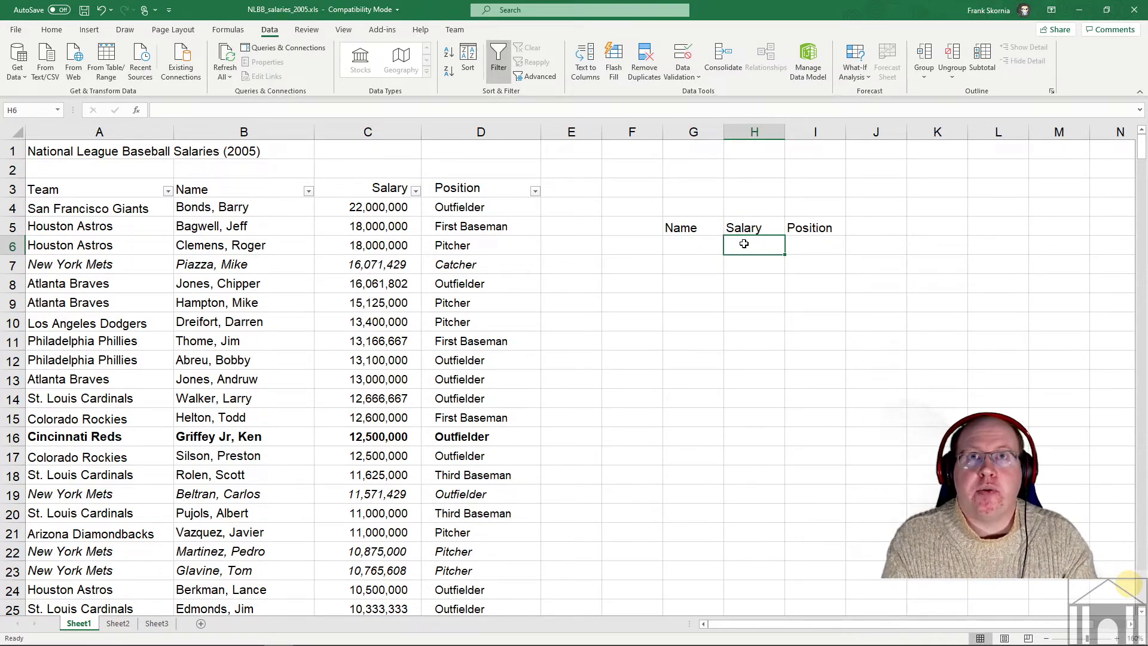
- Start =VLOOKUP( in H6 with G6 as the lookup value, followed by a comma
{"action": "type", "text": "="}
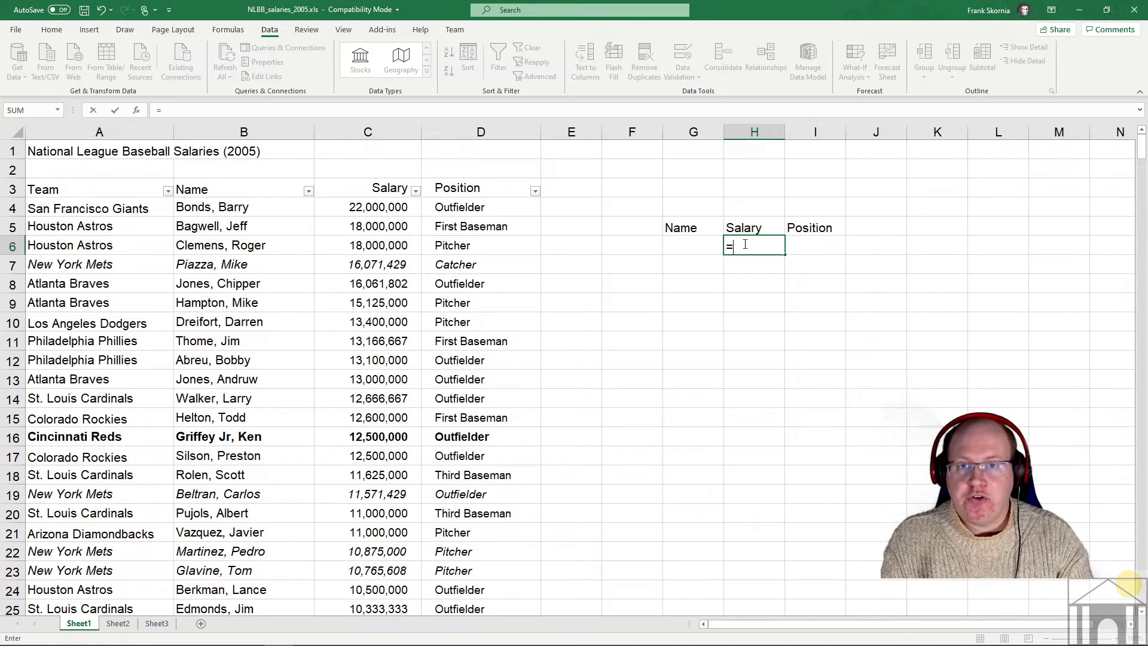
{"action": "type", "text": "V"}
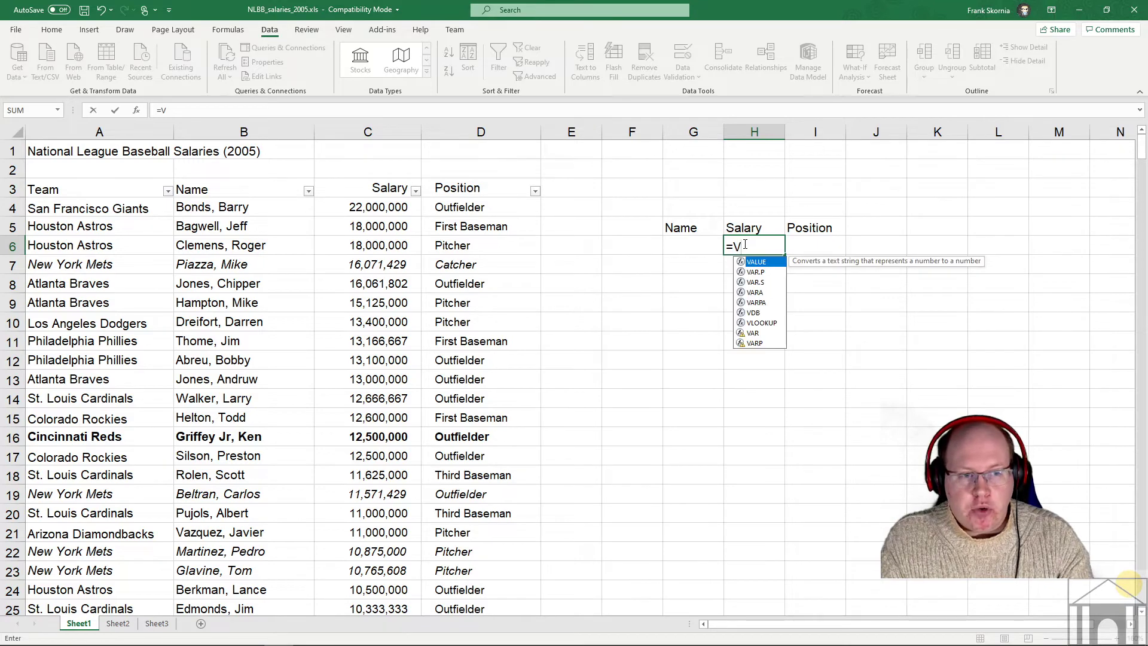
{"action": "type", "text": "look"}
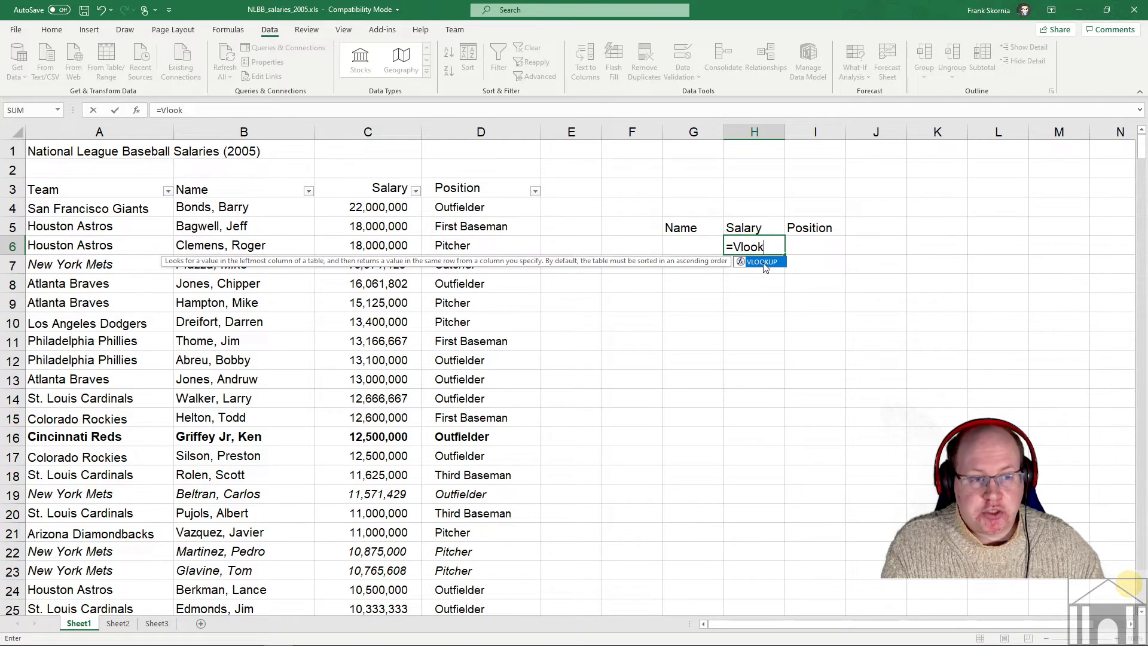
{"action": "double_click", "coordinate": [754, 265]}
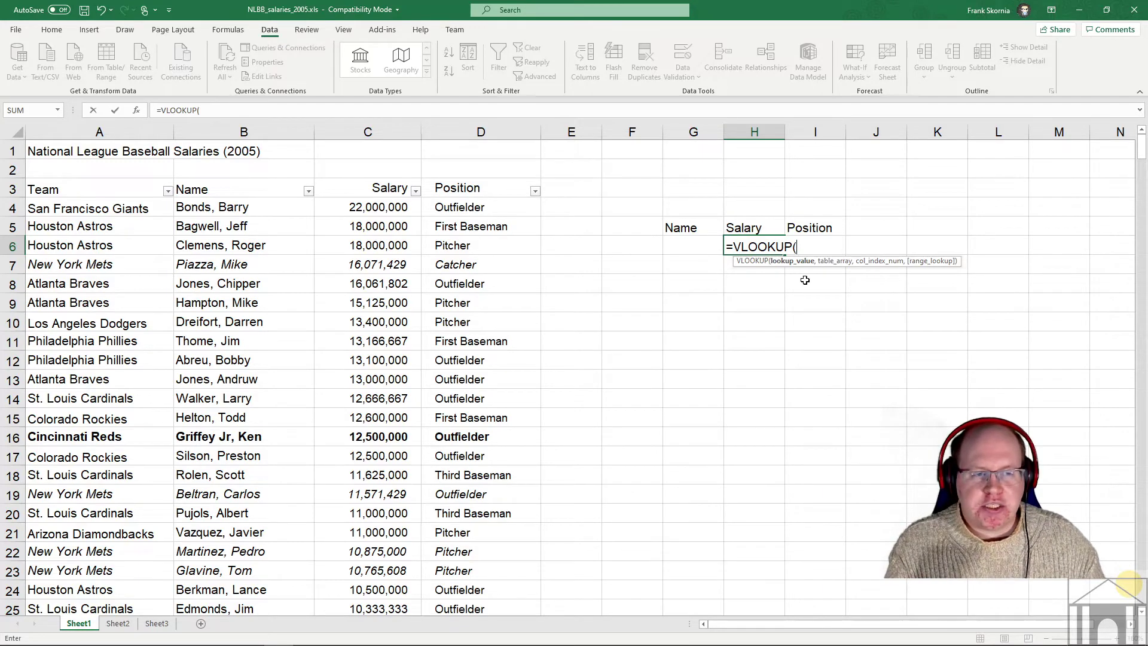
{"action": "left_click", "coordinate": [692, 242]}
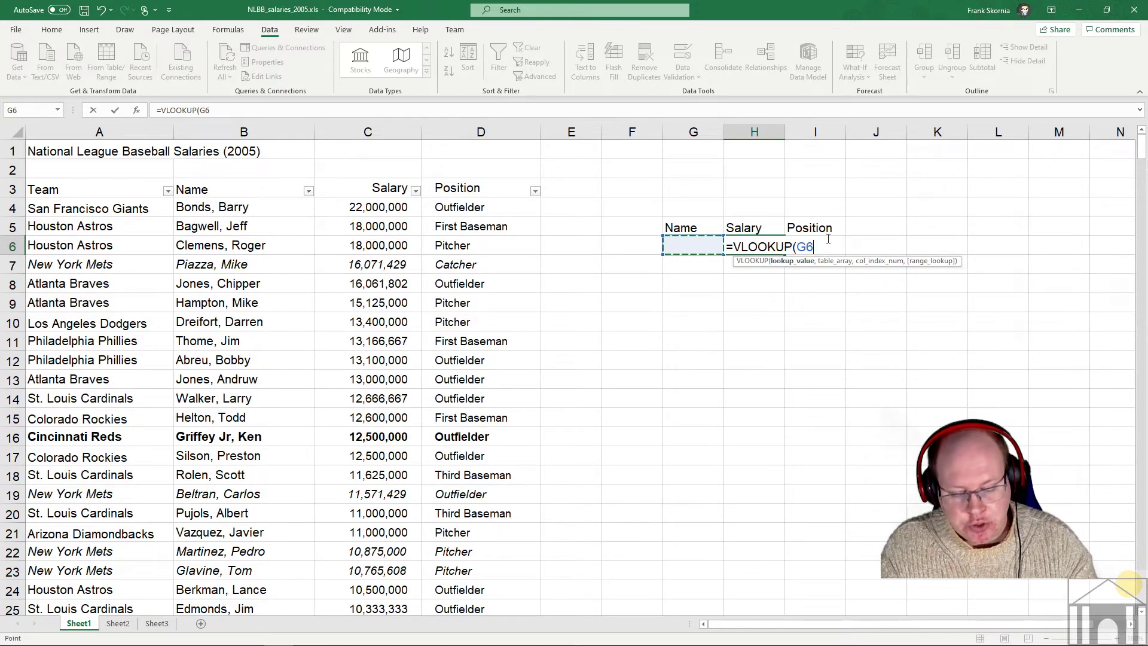
{"action": "type", "text": ","}
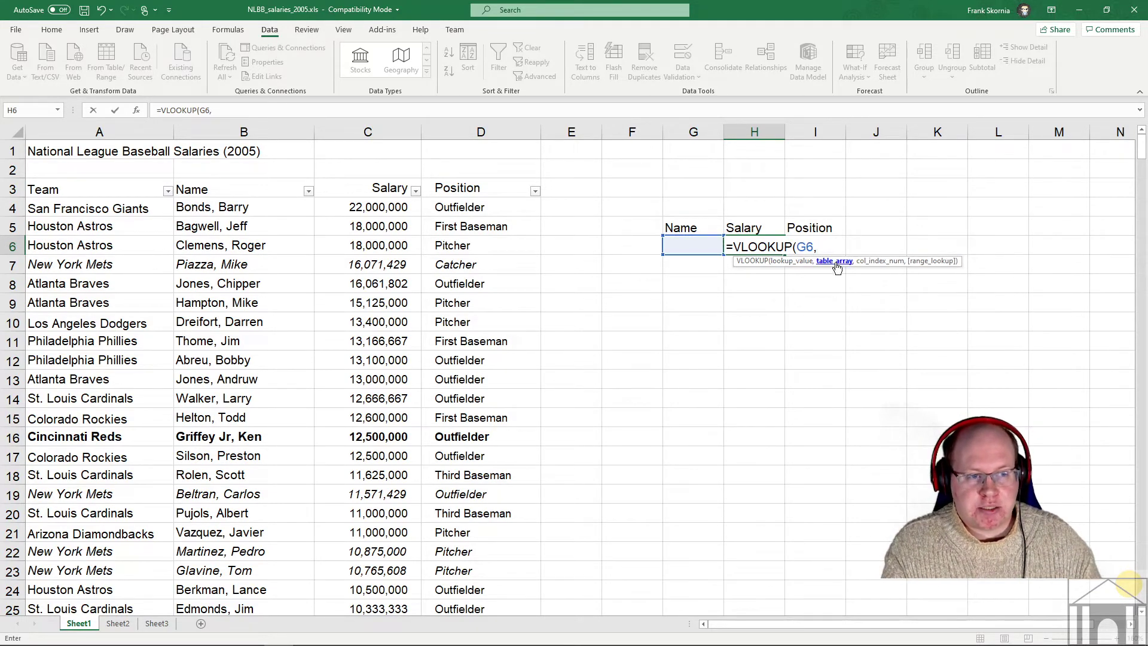
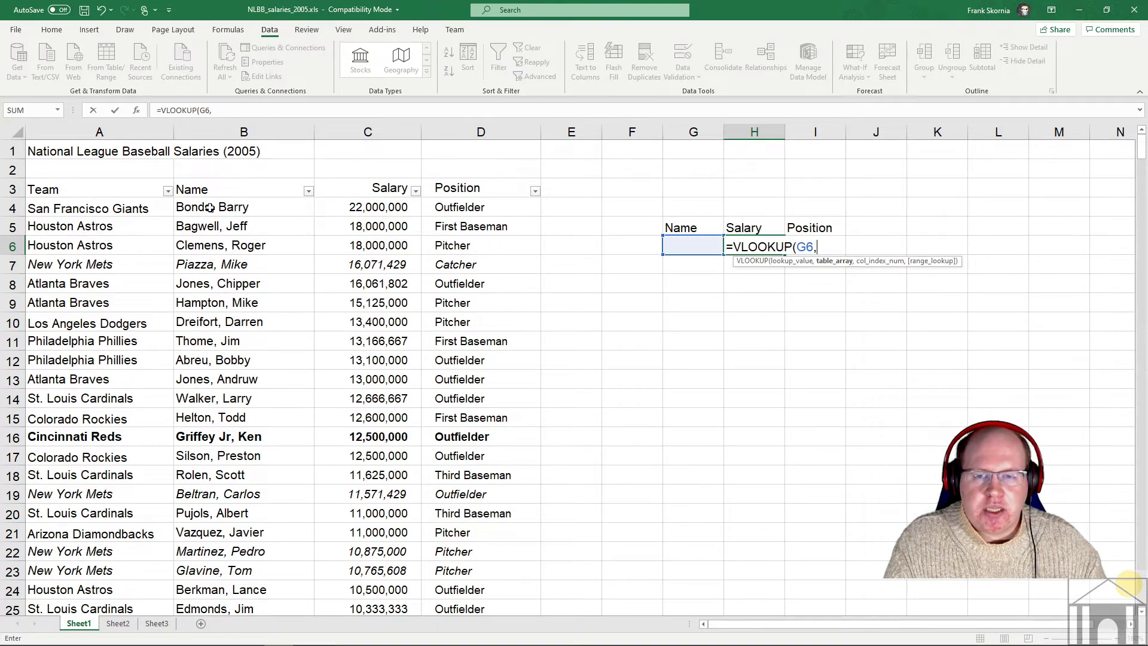
- Set the H6 VLOOKUP table array to B4:D442 by selecting from B4 down to D442
{"action": "left_click", "coordinate": [210, 207]}
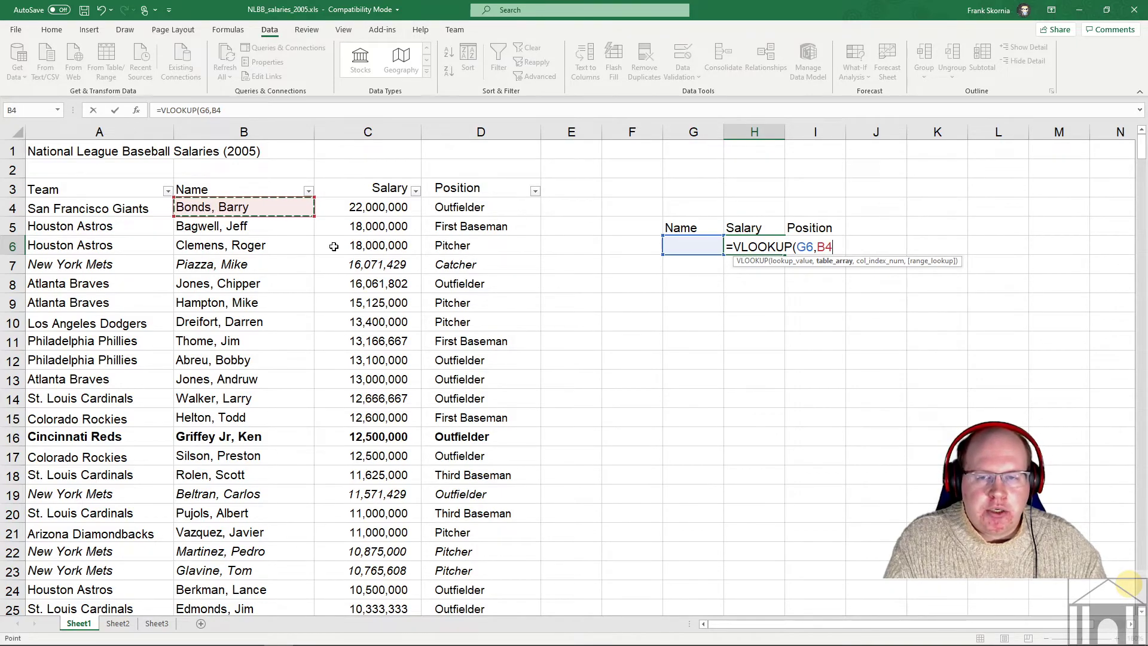
{"action": "scroll", "coordinate": [457, 353], "scroll_direction": "down", "scroll_amount": 2}
{"action": "scroll", "coordinate": [458, 353], "scroll_direction": "down", "scroll_amount": 20}
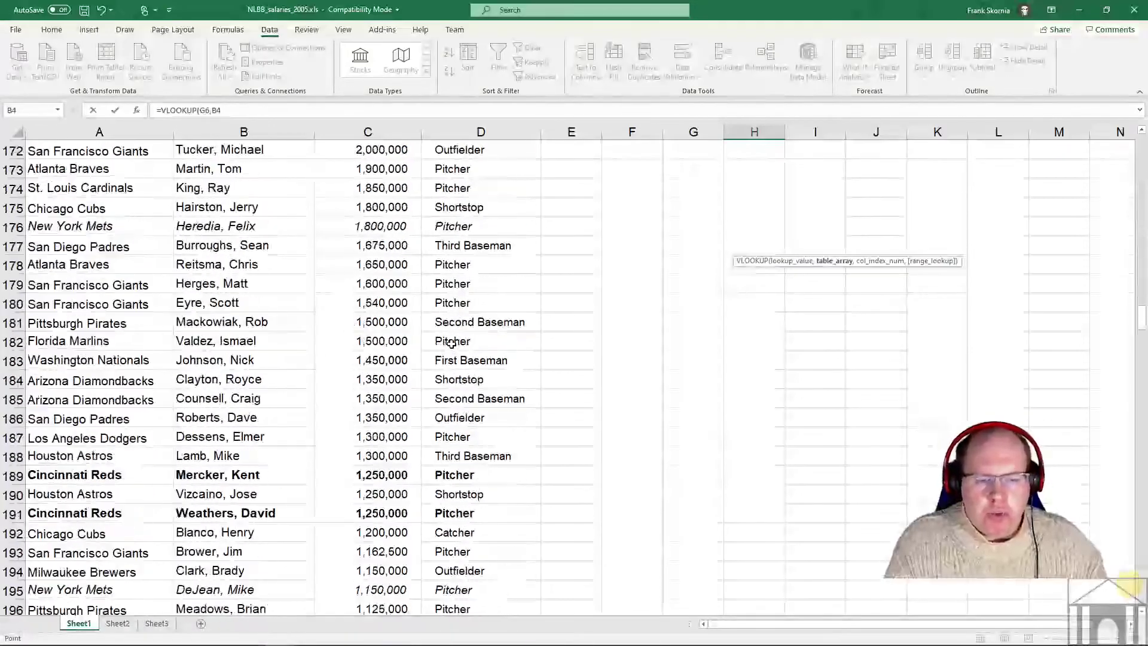
{"action": "scroll", "coordinate": [447, 342], "scroll_direction": "down", "scroll_amount": 20}
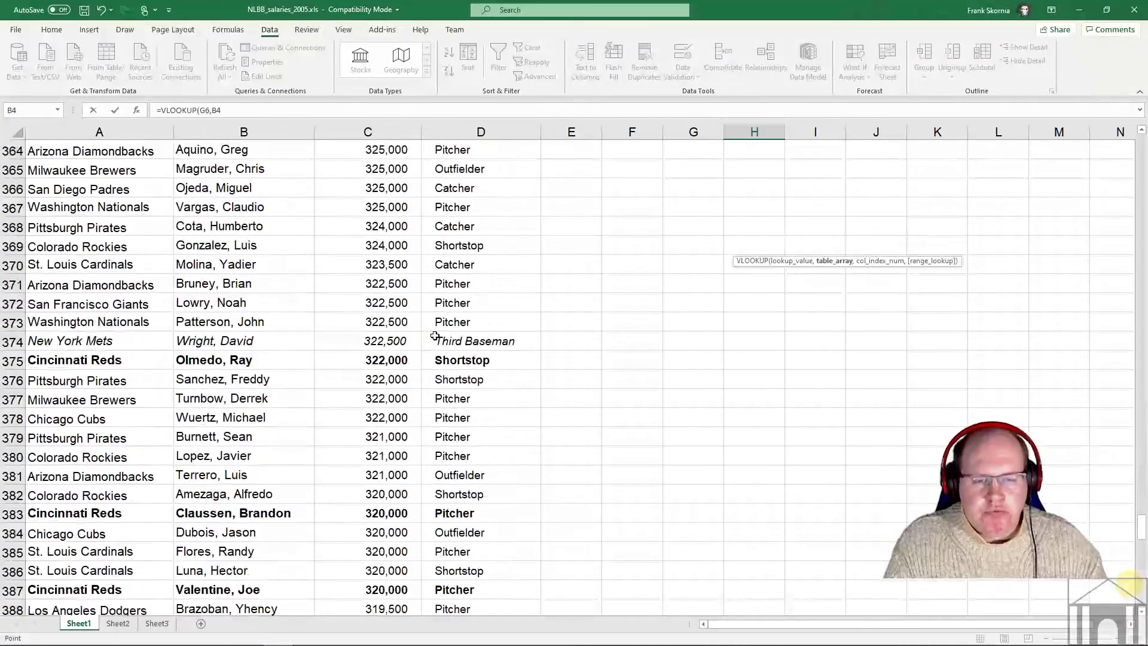
{"action": "scroll", "coordinate": [433, 335], "scroll_direction": "down", "scroll_amount": 12}
{"action": "scroll", "coordinate": [478, 302], "scroll_direction": "up", "scroll_amount": 3}
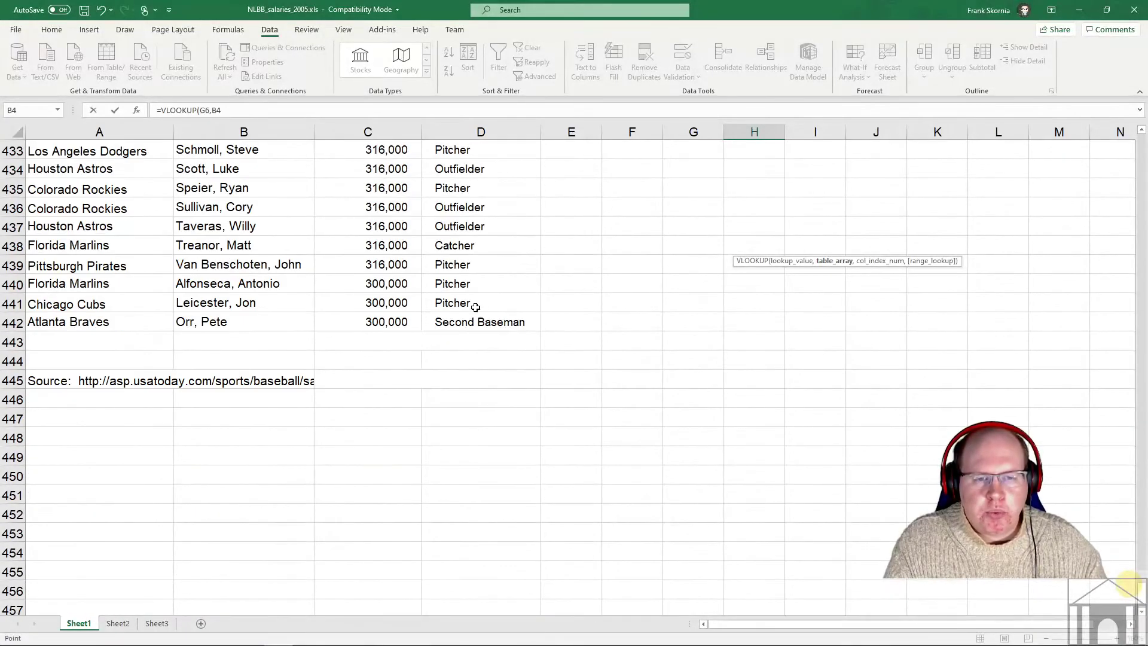
{"action": "left_click", "coordinate": [502, 327], "text": "shift"}
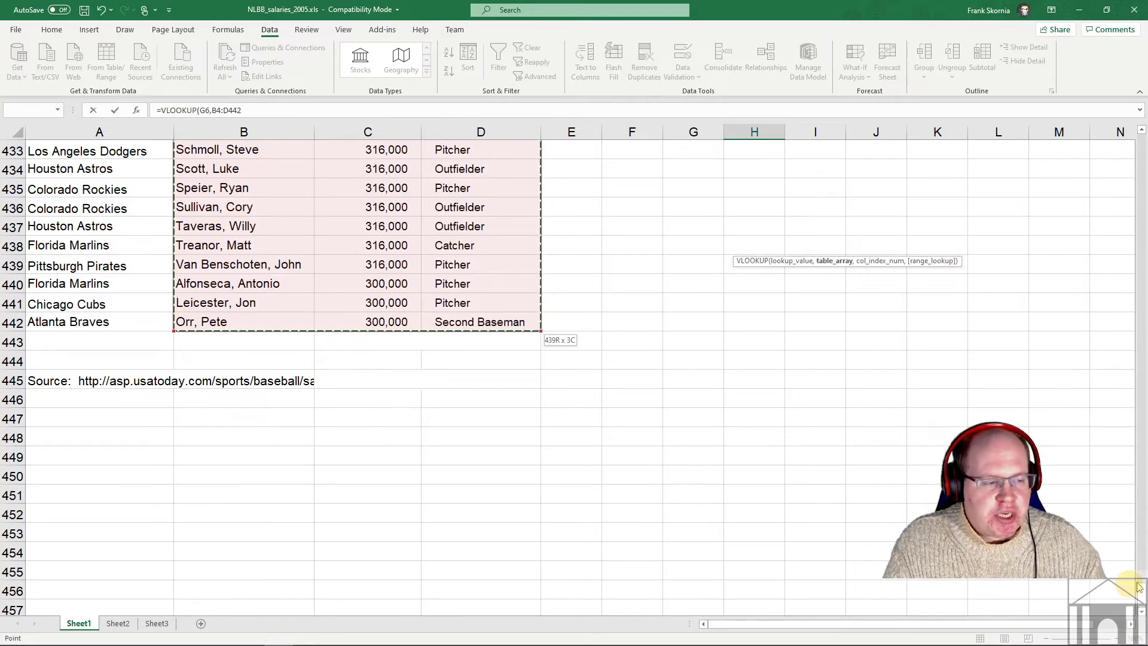
{"action": "left_click_drag", "start_coordinate": [1142, 589], "coordinate": [1143, 143]}
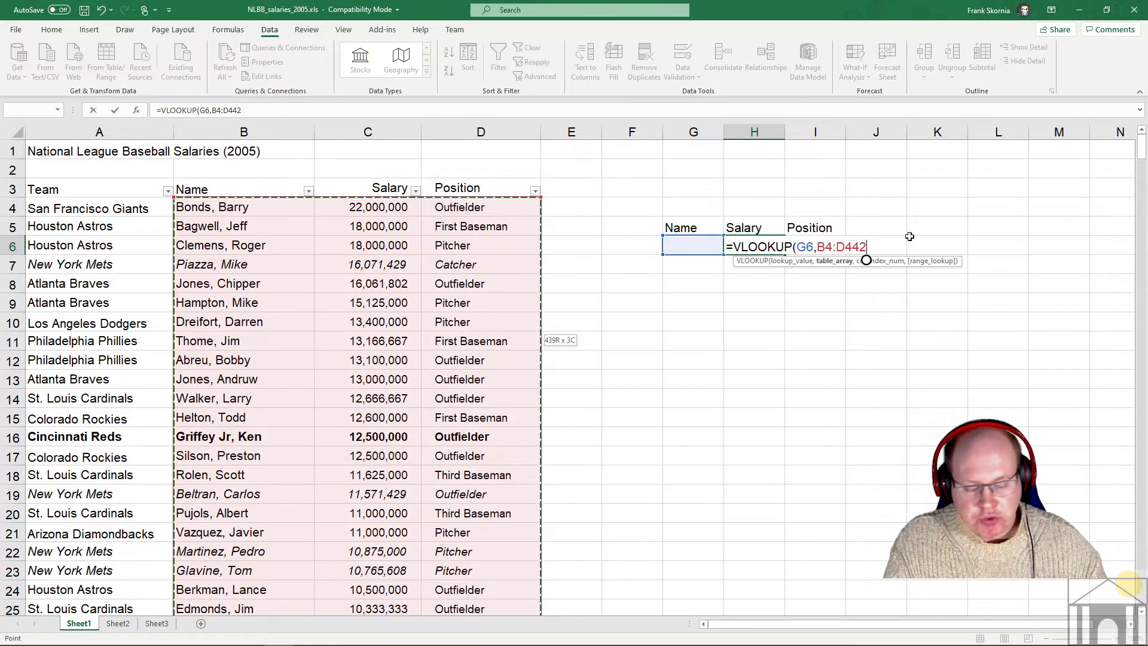
- Complete the H6 formula as =VLOOKUP(G6,B4:D442,2,FALSE) and enter it
{"action": "type", "text": ",2"}
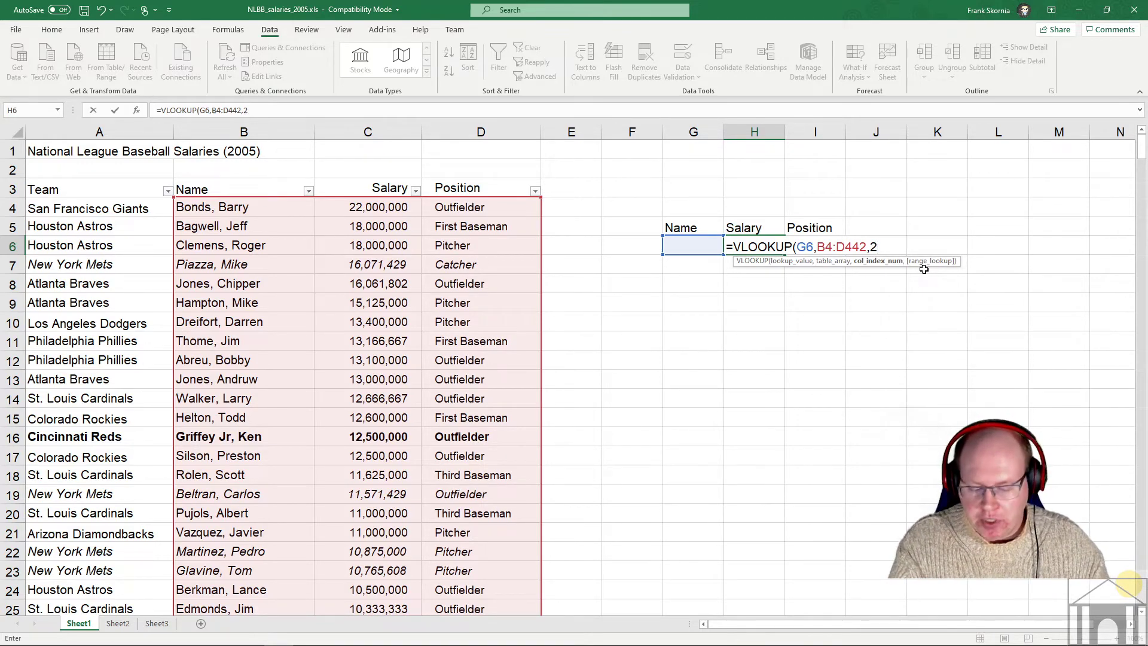
{"action": "type", "text": ","}
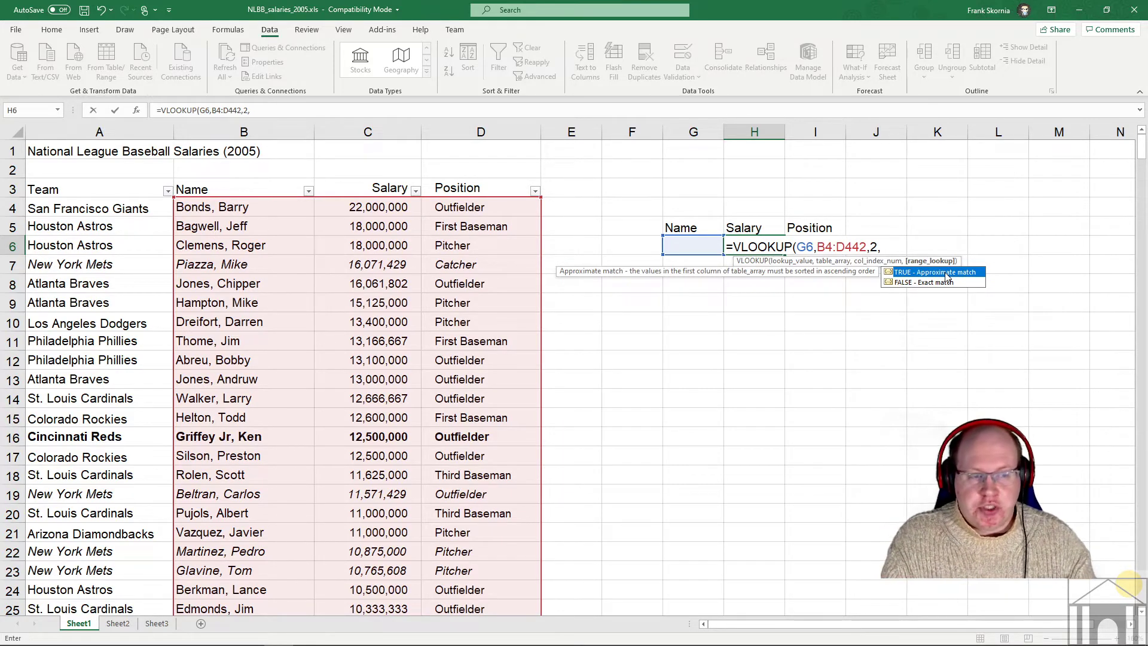
{"action": "type", "text": "F"}
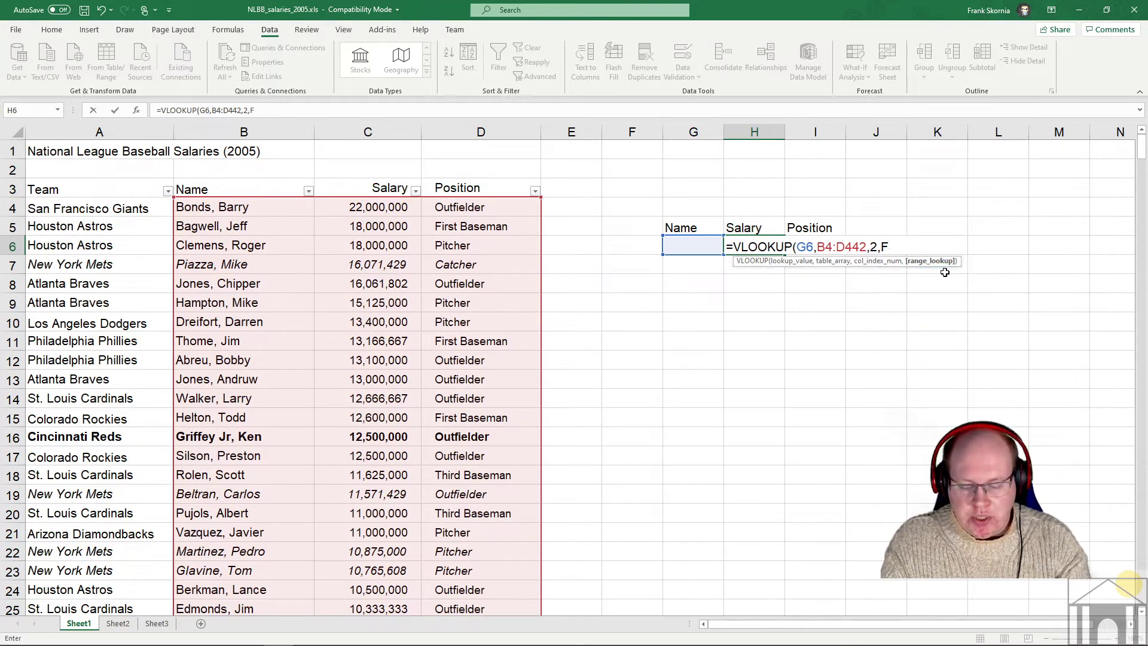
{"action": "type", "text": "ALSE"}
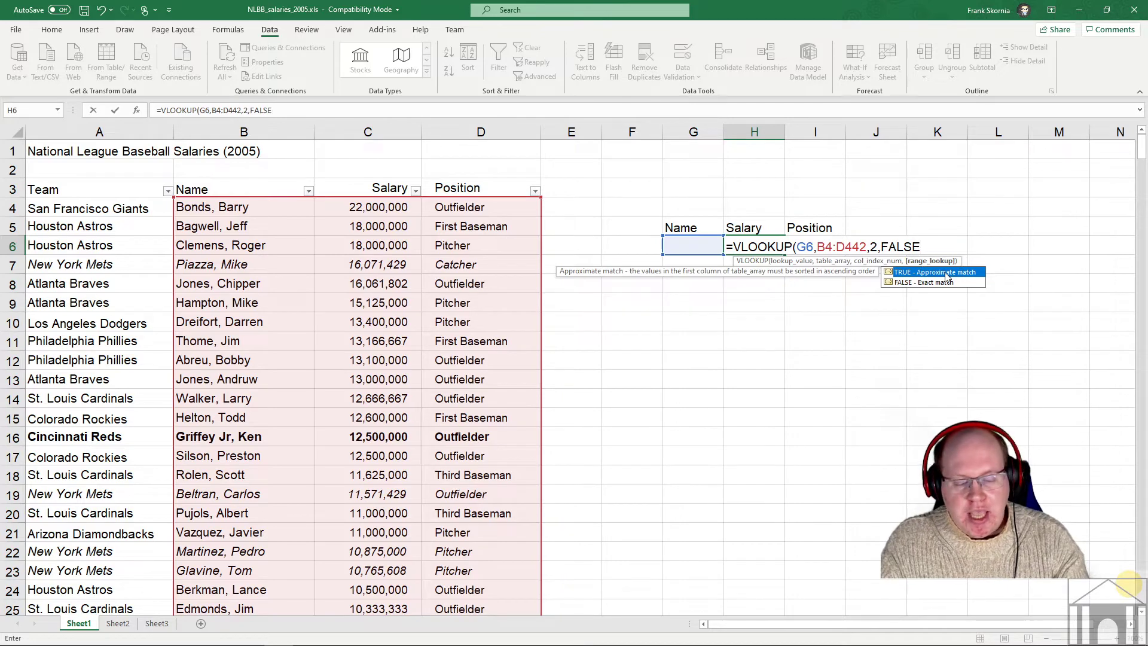
{"action": "type", "text": ")"}
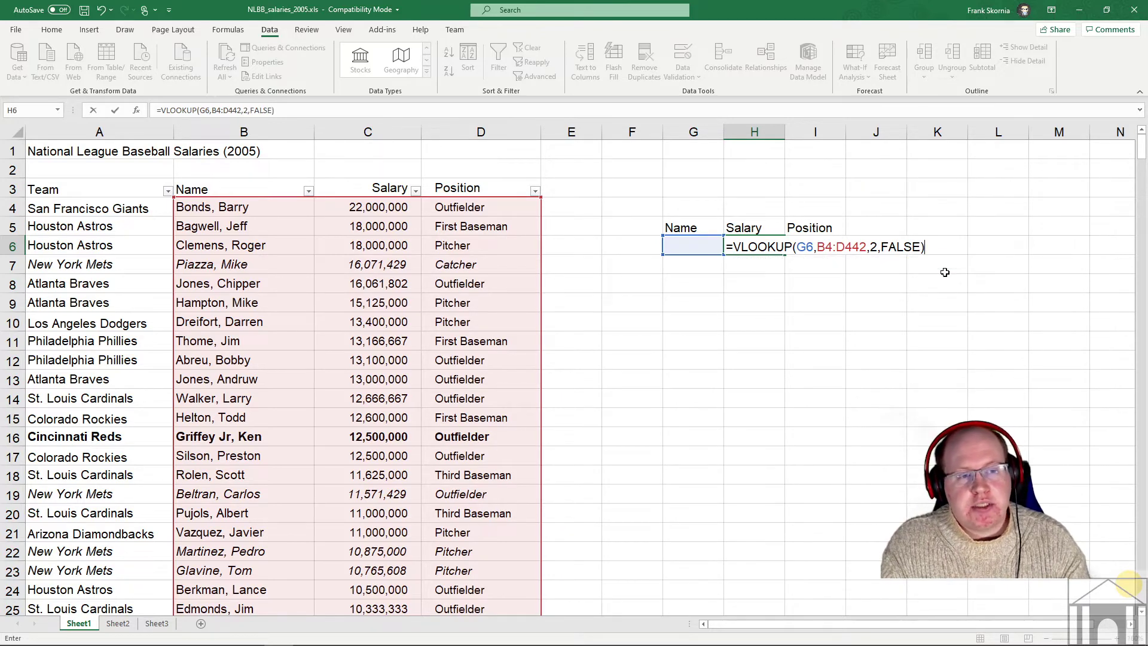
{"action": "key", "text": "Return"}
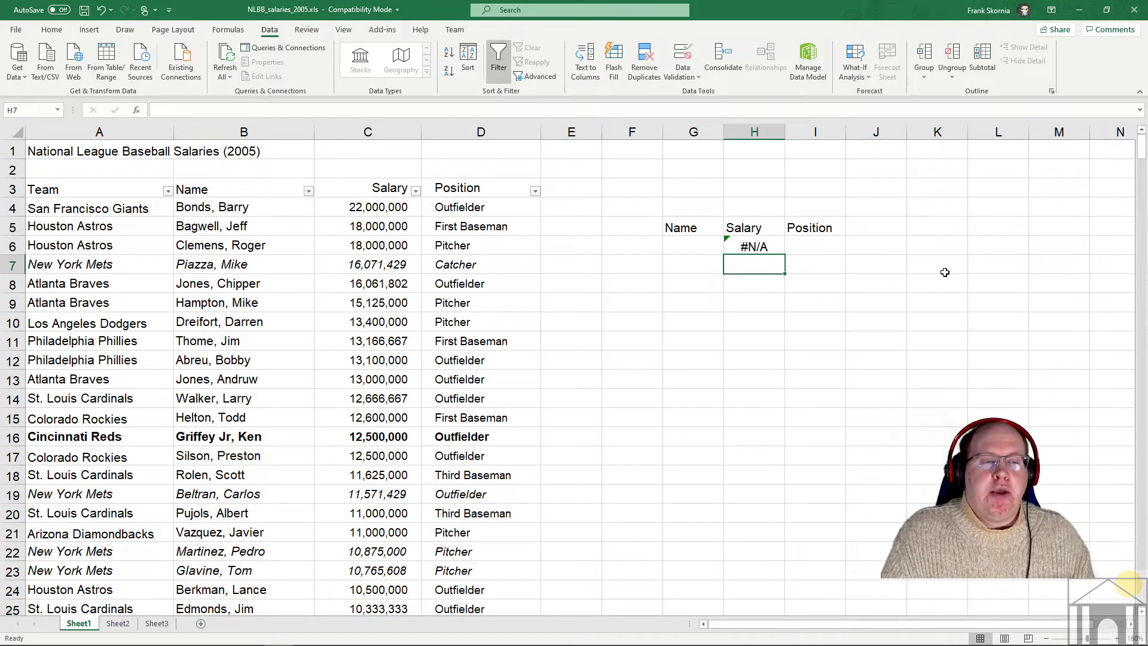
- Cancel the text mistakenly typed into H6 so its VLOOKUP formula stays intact
{"action": "left_click", "coordinate": [751, 247]}
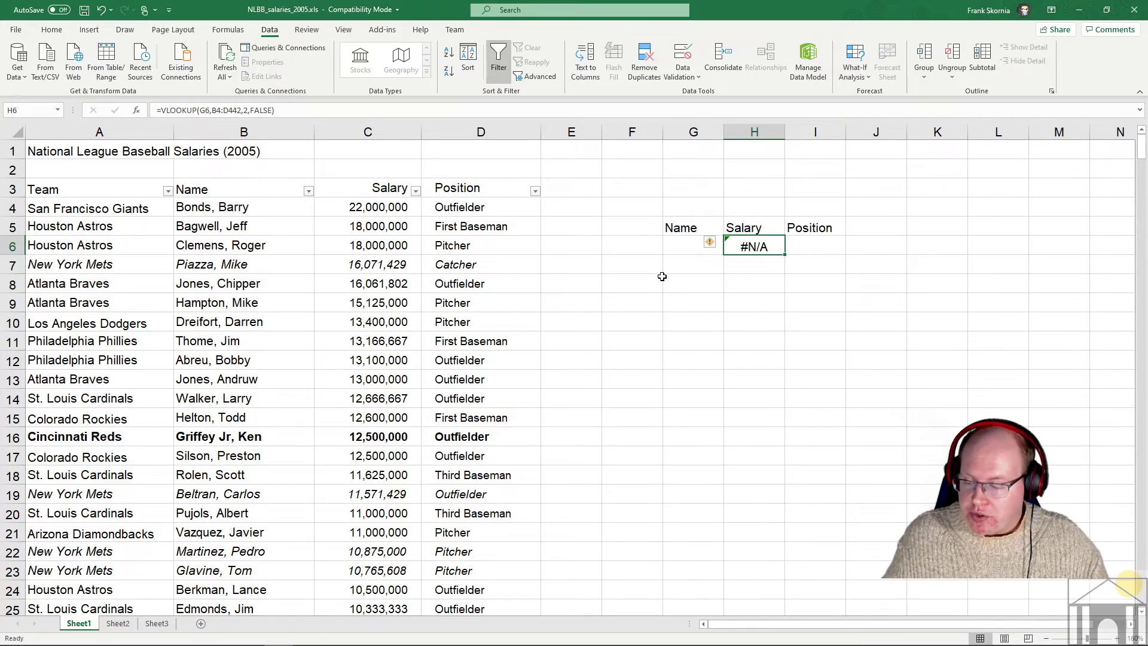
{"action": "type", "text": "Lidge"}
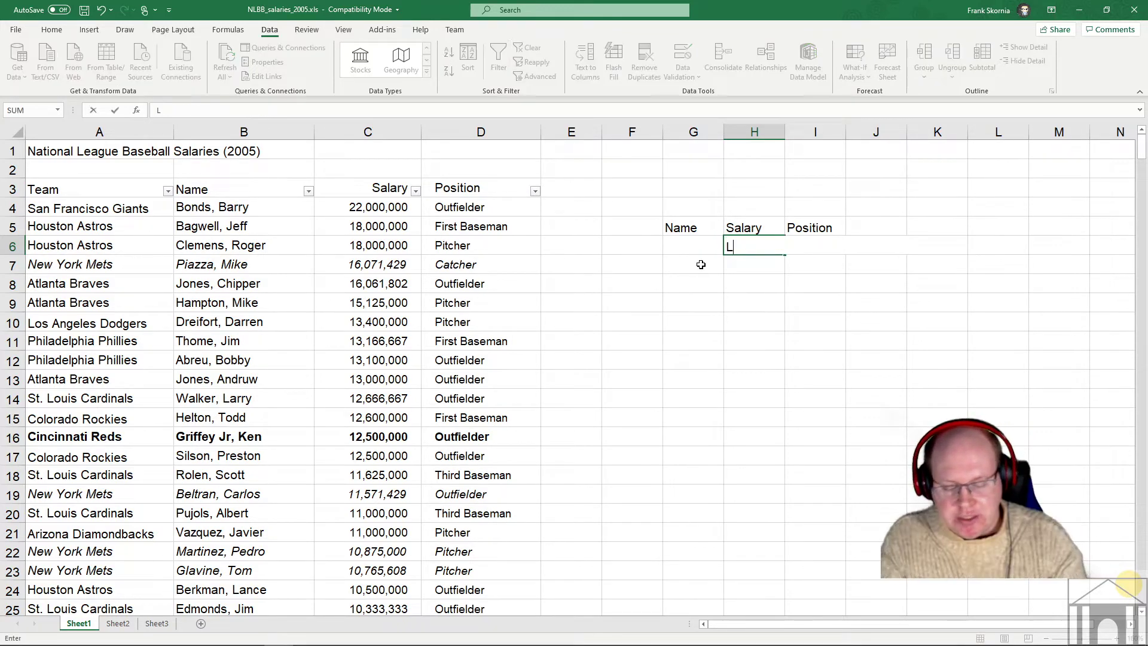
{"action": "key", "text": "BackSpace"}
{"action": "key", "text": "BackSpace"}
{"action": "key", "text": "BackSpace"}
{"action": "key", "text": "BackSpace"}
{"action": "key", "text": "BackSpace"}
{"action": "key", "text": "Escape"}
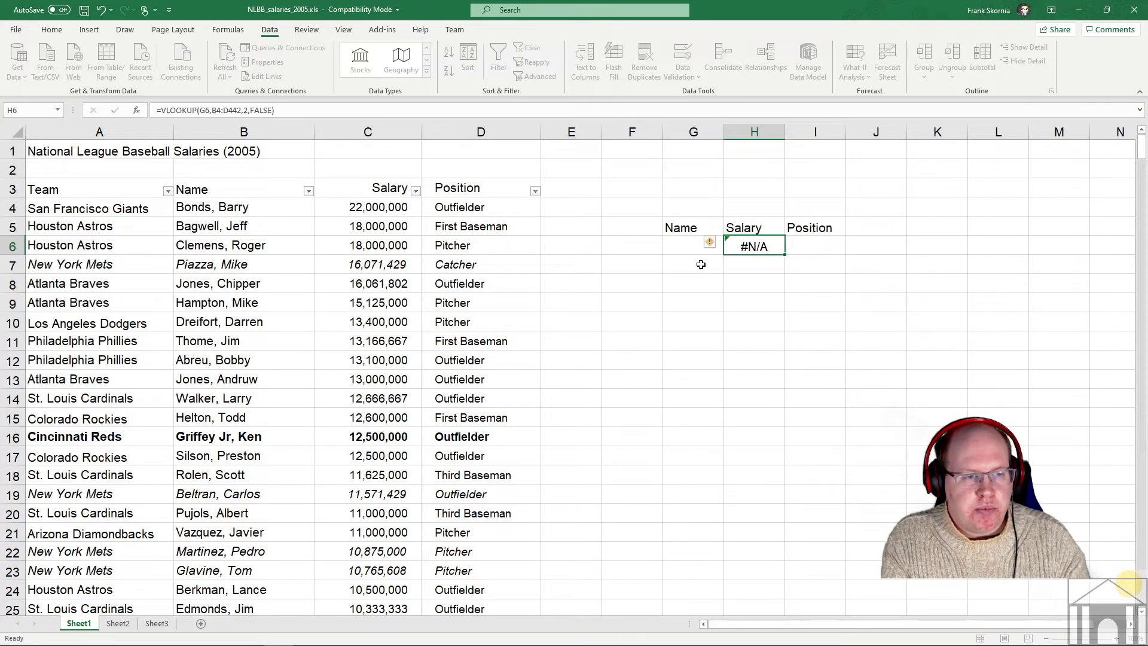
- Enter a player's name in G6 so the H6 lookup returns the salary 500000
{"action": "left_click", "coordinate": [689, 250]}
{"action": "type", "text": "Lidag"}
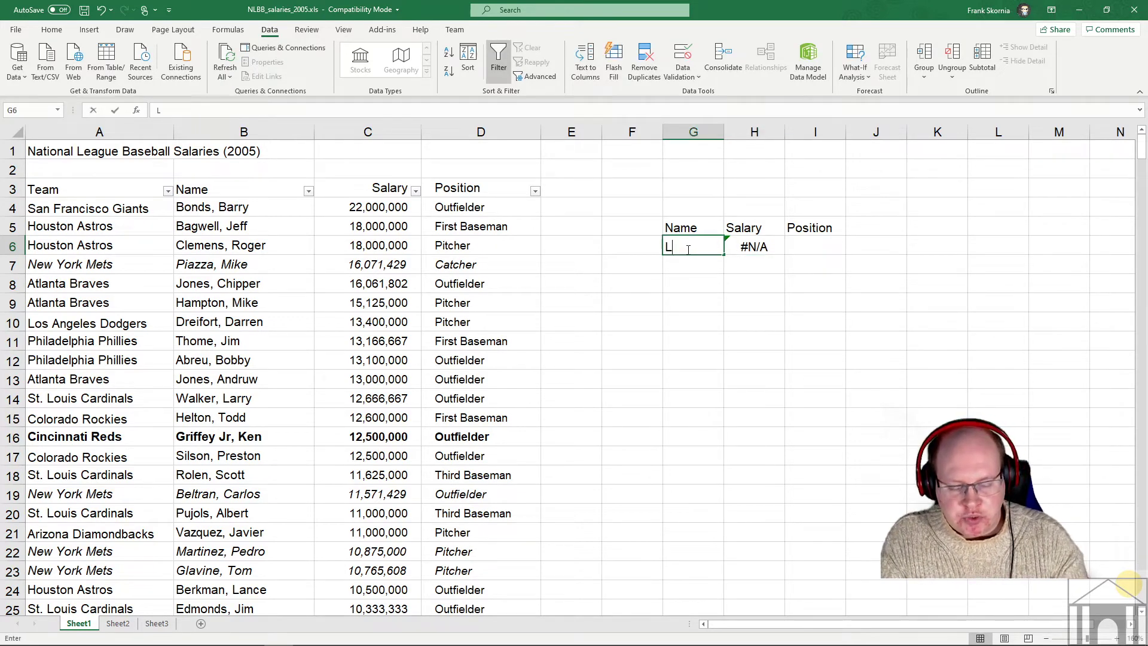
{"action": "key", "text": "BackSpace"}
{"action": "key", "text": "BackSpace"}
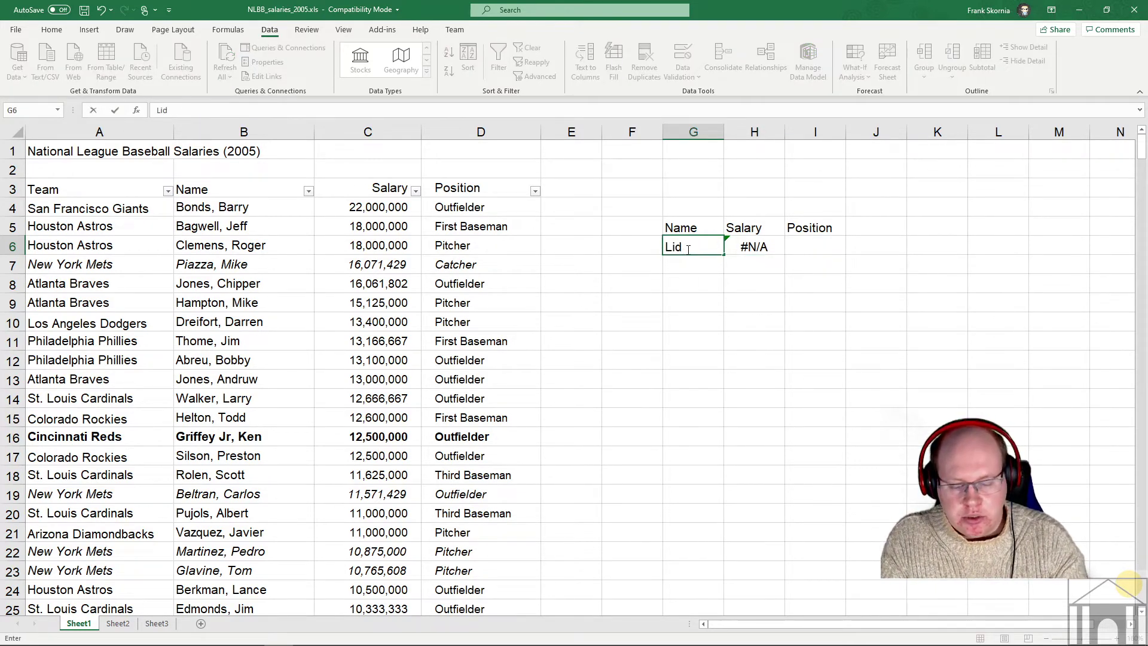
{"action": "type", "text": "ge, Brad"}
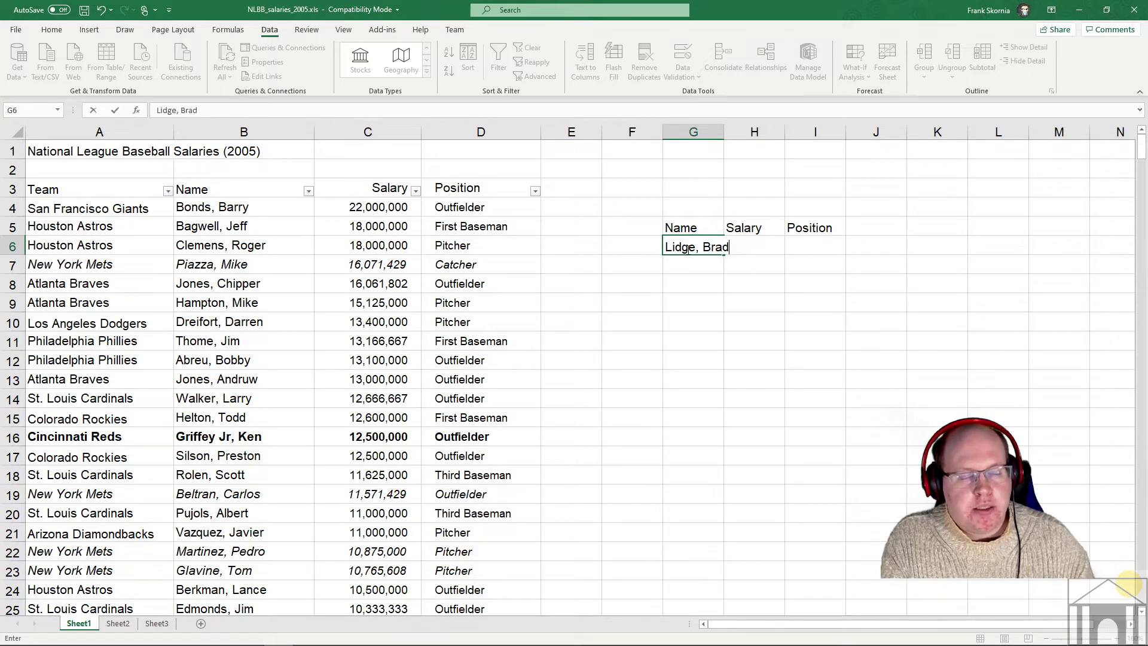
{"action": "key", "text": "Tab"}
{"action": "type", "text": "500000"}
{"action": "key", "text": "Return"}
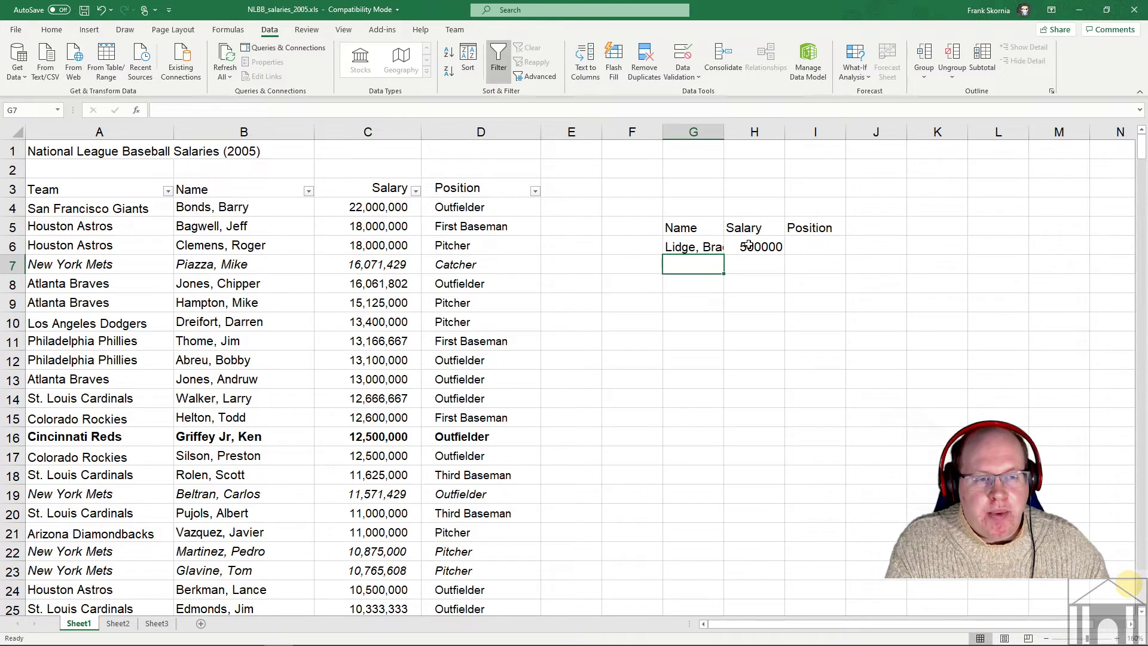
{"action": "left_click", "coordinate": [284, 282]}
{"action": "key", "text": "ctrl+f"}
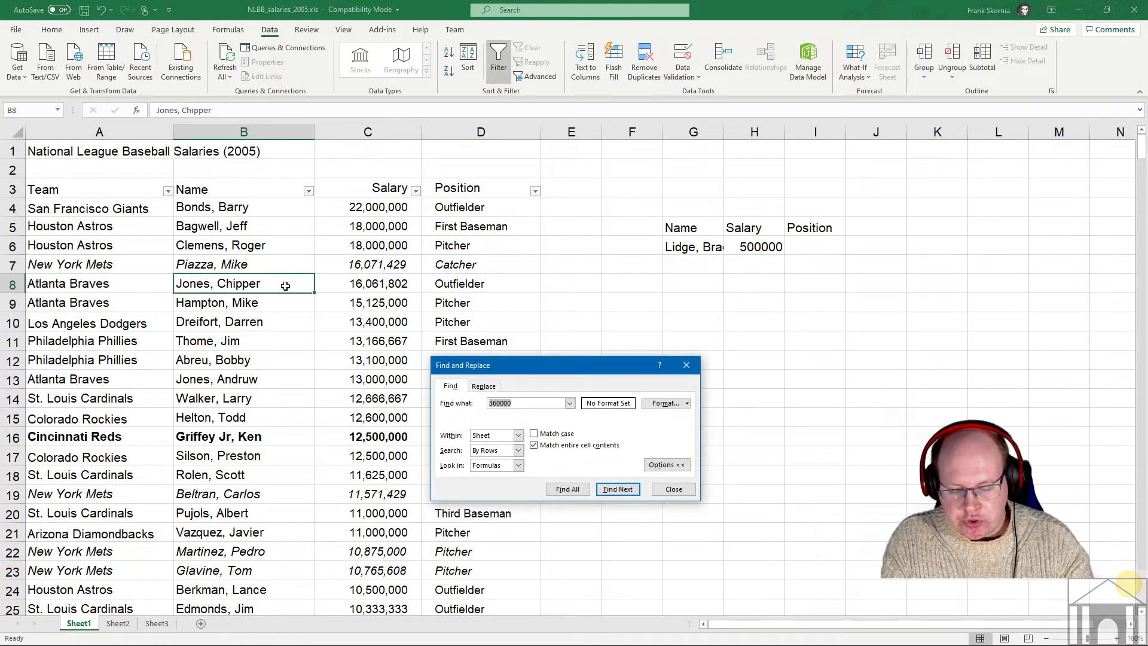
{"action": "type", "text": "lidge"}
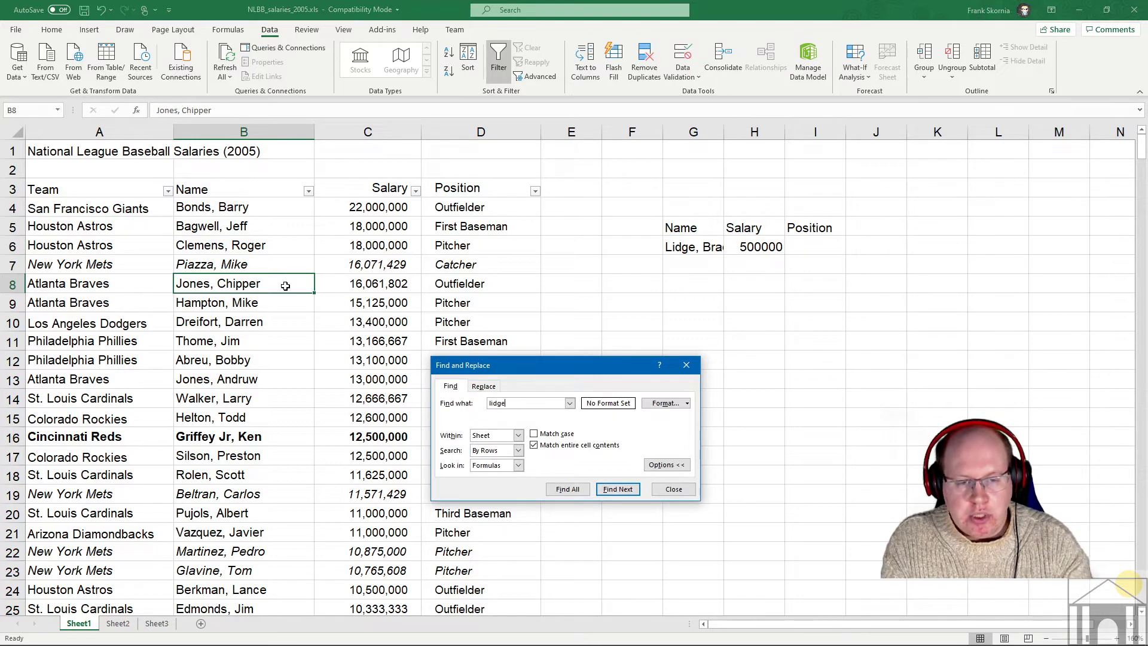
{"action": "left_click", "coordinate": [610, 446]}
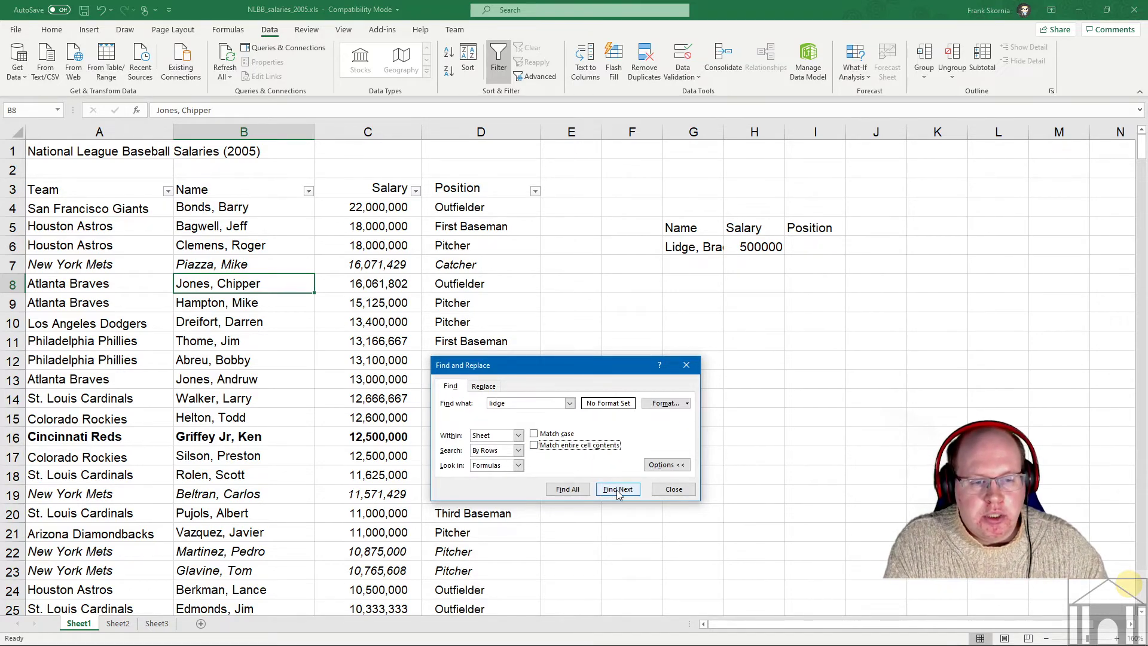
{"action": "left_click", "coordinate": [619, 491]}
{"action": "left_click", "coordinate": [277, 451]}
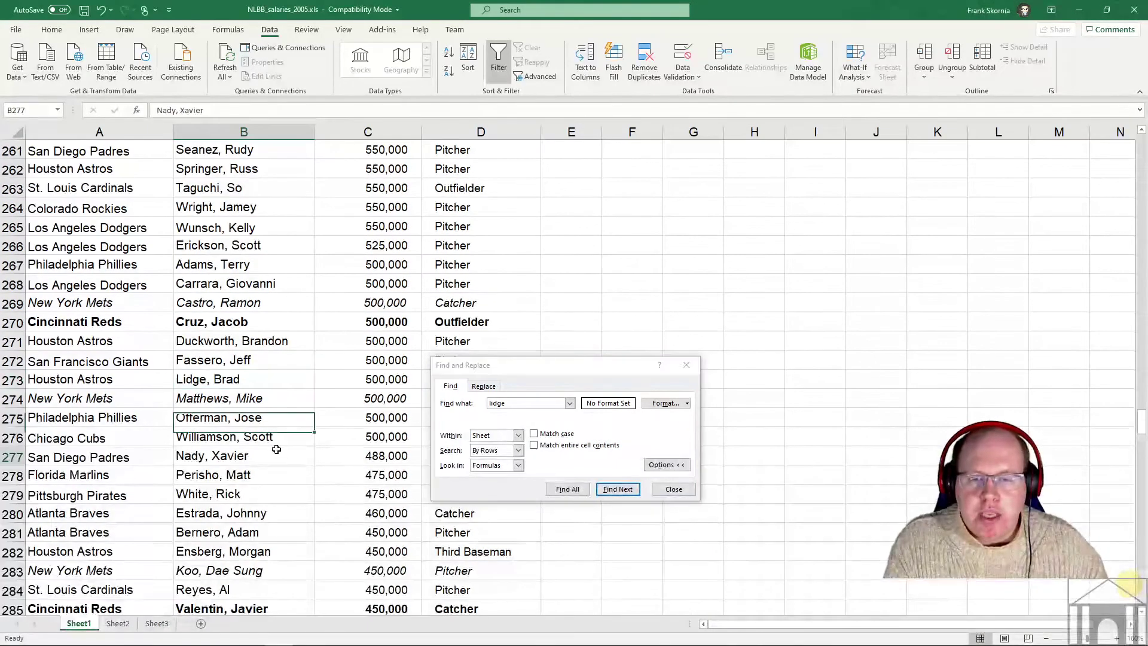
{"action": "left_click", "coordinate": [230, 380]}
{"action": "left_click", "coordinate": [673, 490]}
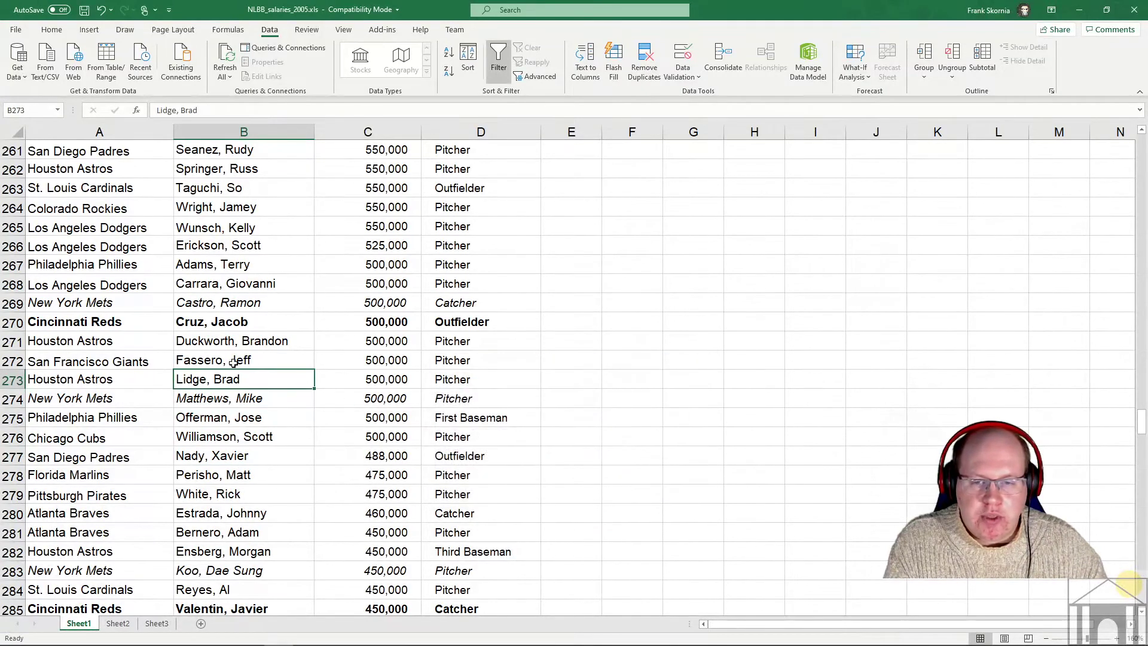
{"action": "left_click", "coordinate": [375, 385]}
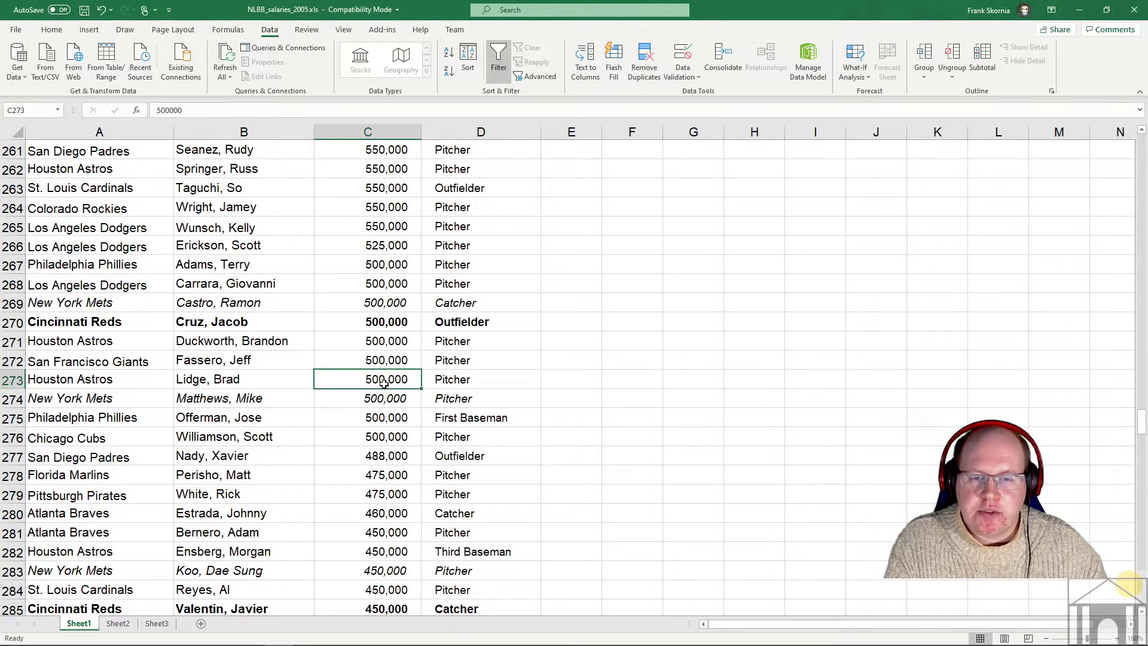
{"action": "scroll", "coordinate": [391, 382], "scroll_direction": "up", "scroll_amount": 20}
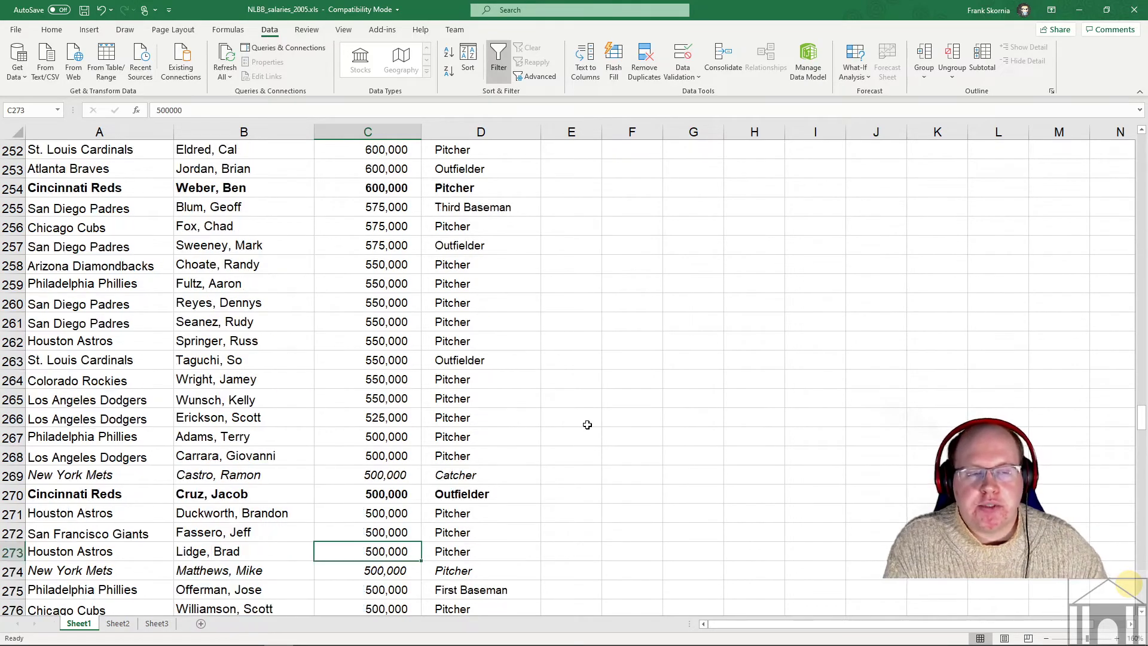
{"action": "scroll", "coordinate": [672, 342], "scroll_direction": "up", "scroll_amount": 20}
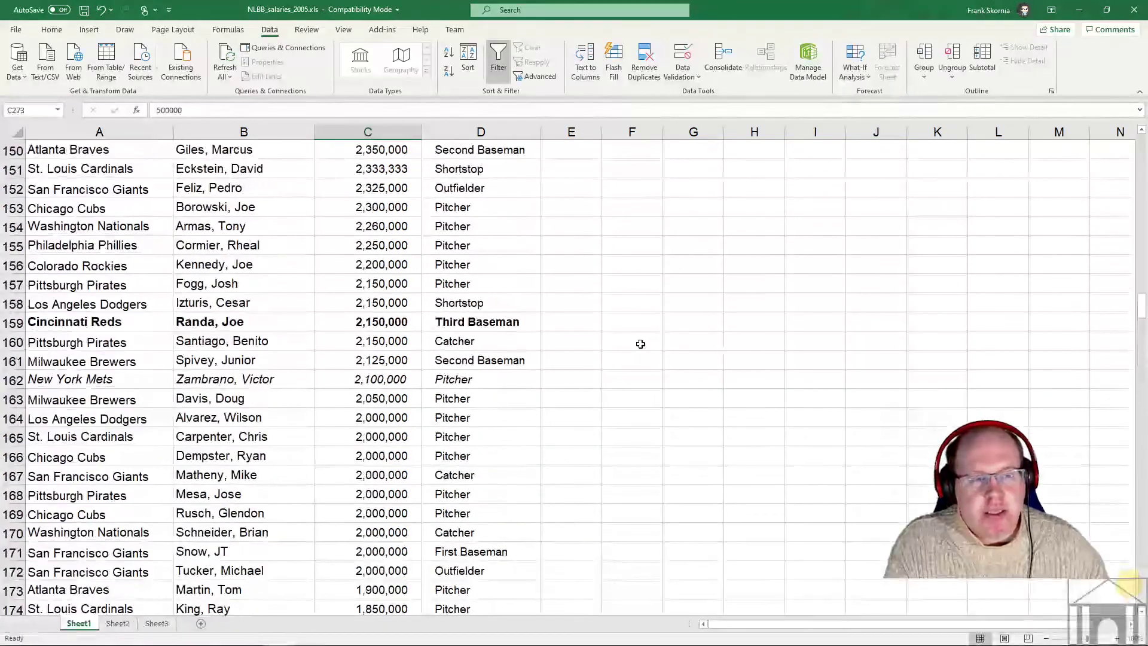
{"action": "scroll", "coordinate": [879, 320], "scroll_direction": "up", "scroll_amount": 10}
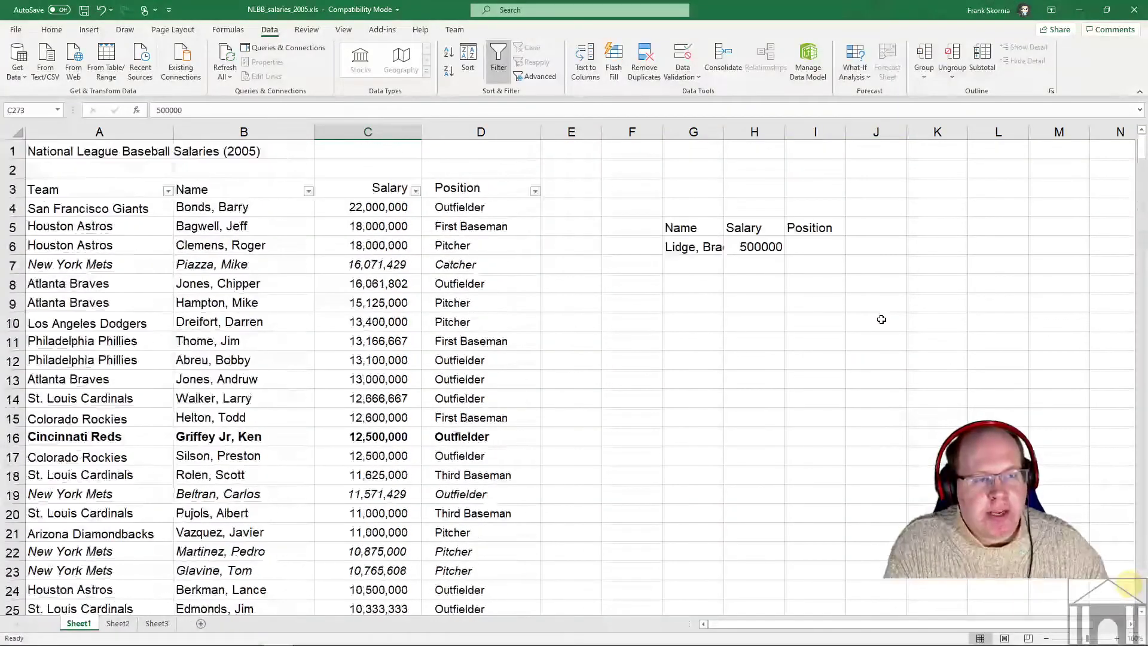
- Inspect the H6 formula =VLOOKUP(G6,B4:D442,2,FALSE) returning 500000 without changing it
{"action": "left_click", "coordinate": [822, 241]}
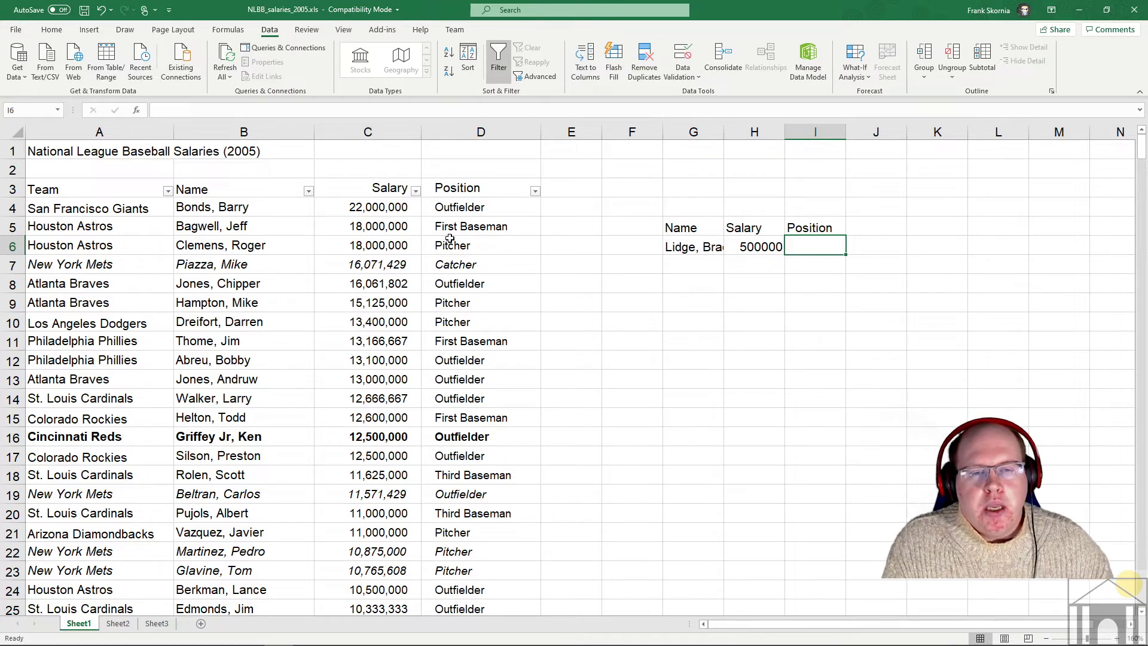
{"action": "left_click", "coordinate": [751, 247]}
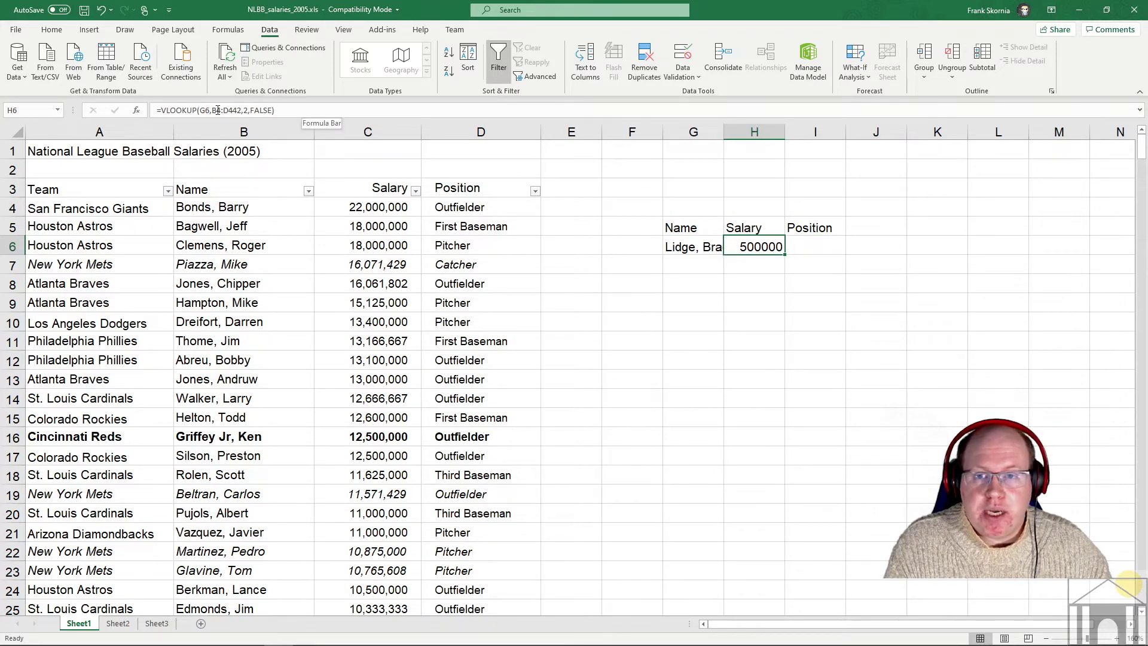
{"action": "left_click_drag", "start_coordinate": [286, 110], "coordinate": [161, 111]}
{"action": "key", "text": "ctrl+c"}
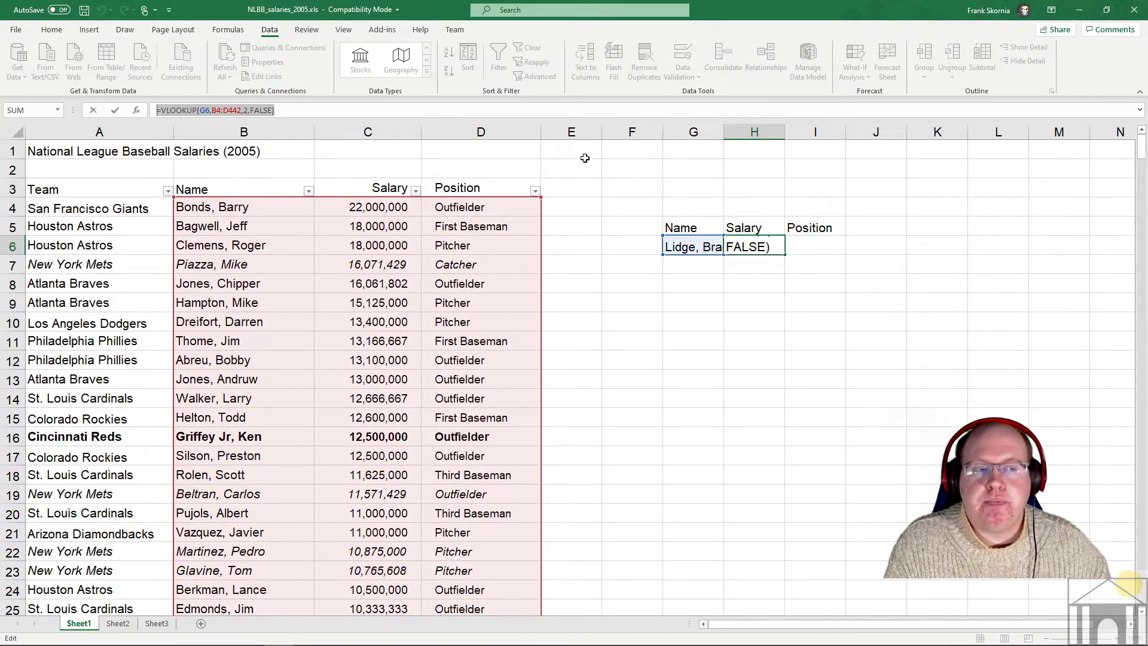
{"action": "key", "text": "Escape"}
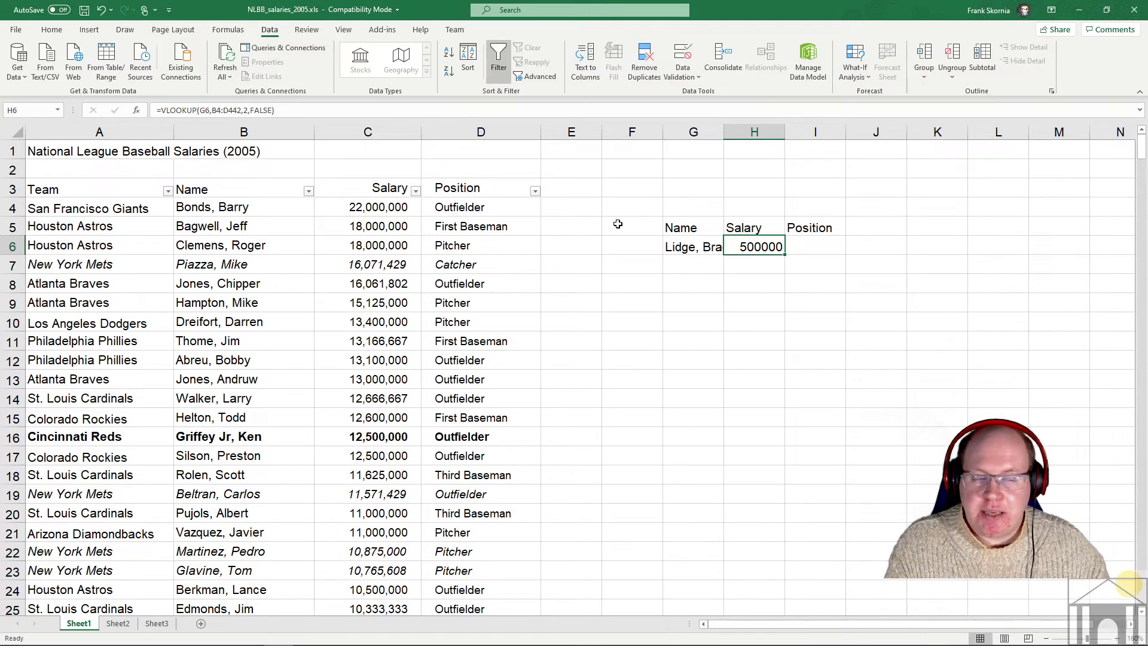
{"action": "left_click", "coordinate": [805, 242]}
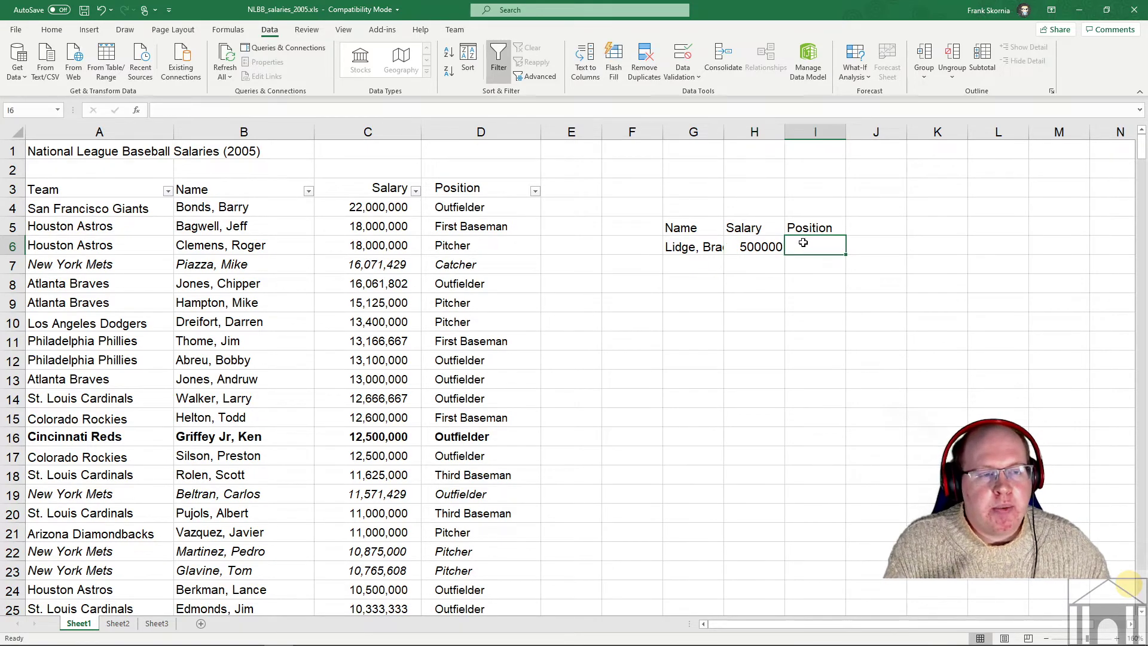
- Paste the lookup into I6 with column index 3 so it returns the position, Pitcher
{"action": "left_click", "coordinate": [220, 112]}
{"action": "key", "text": "ctrl+v"}
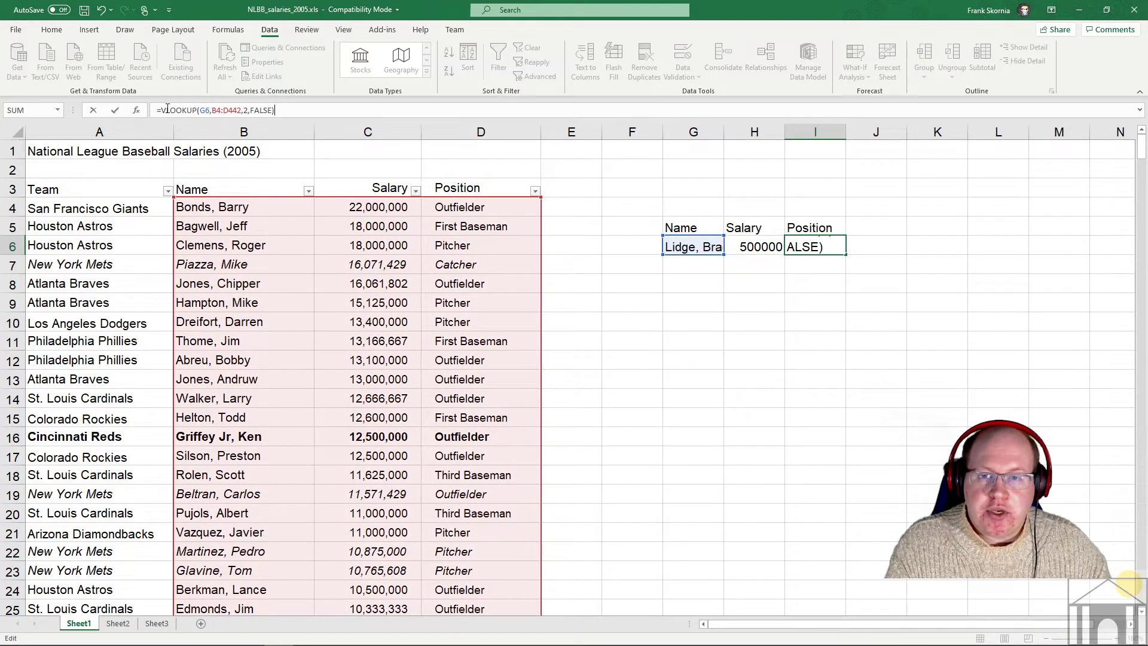
{"action": "double_click", "coordinate": [246, 111]}
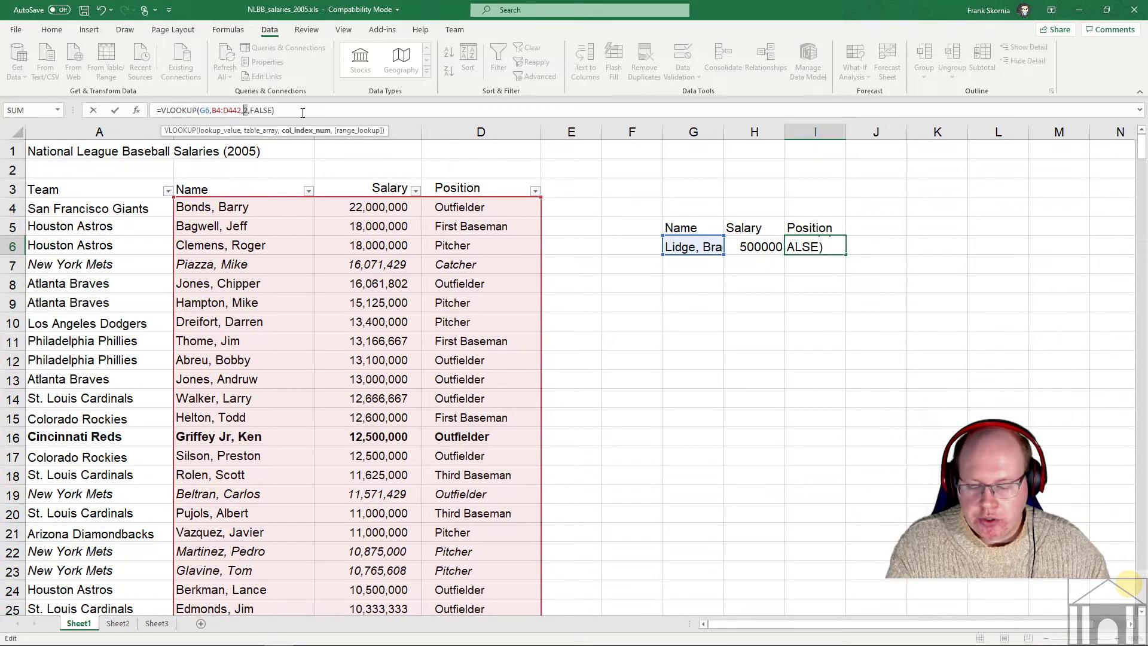
{"action": "type", "text": "3"}
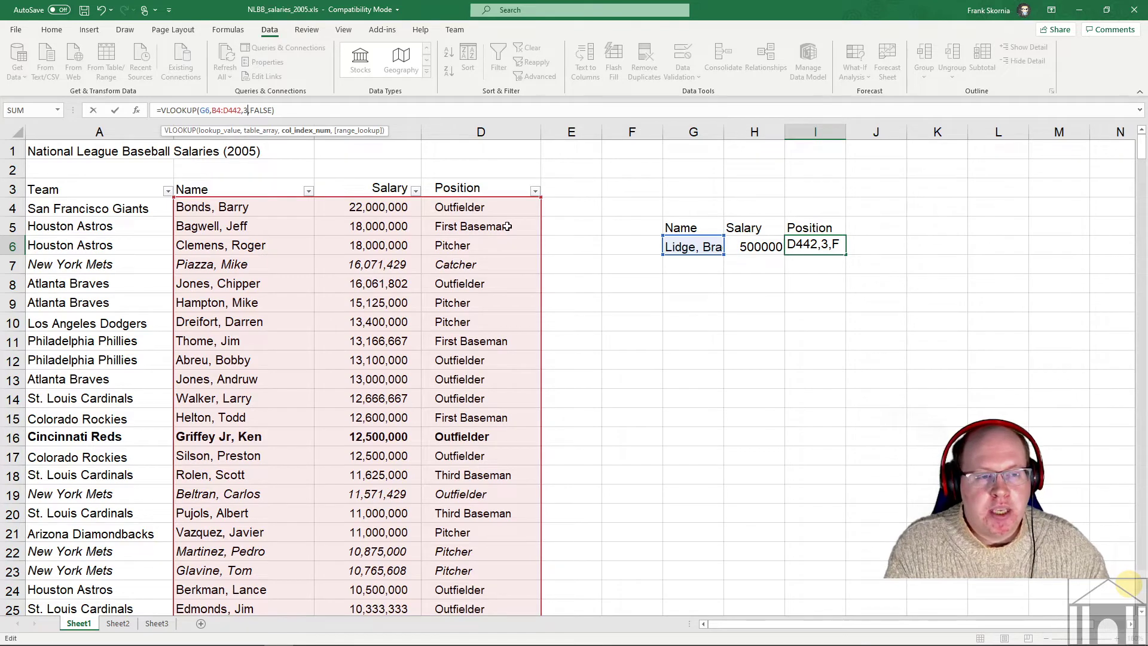
{"action": "key", "text": "Return"}
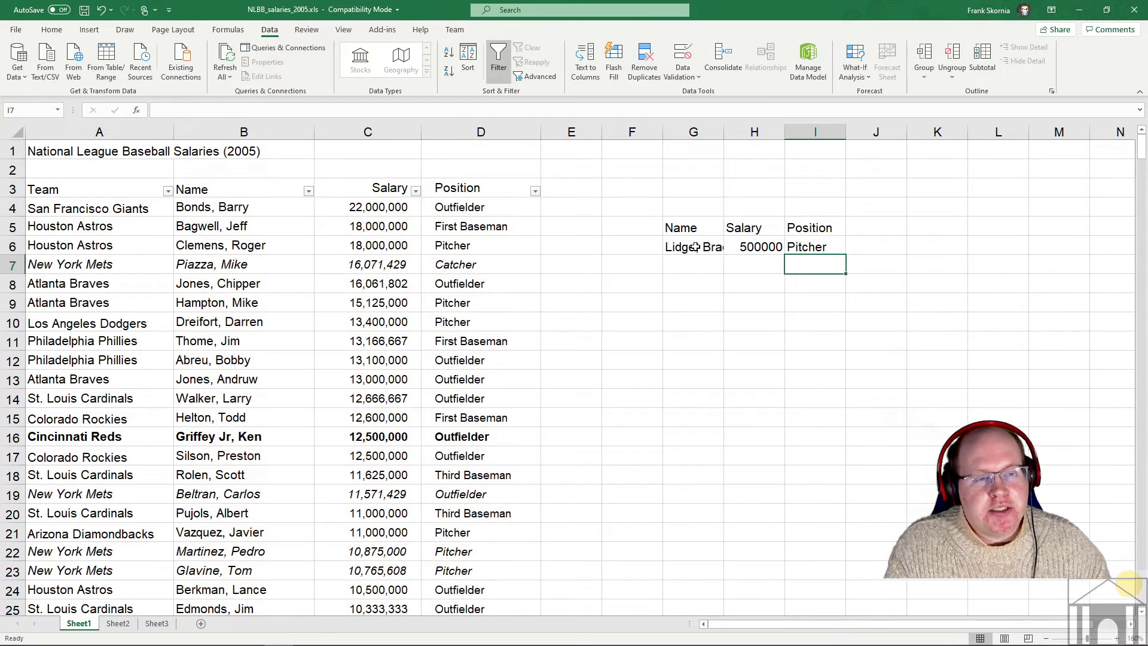
{"action": "left_click", "coordinate": [696, 247]}
{"action": "left_click", "coordinate": [752, 246]}
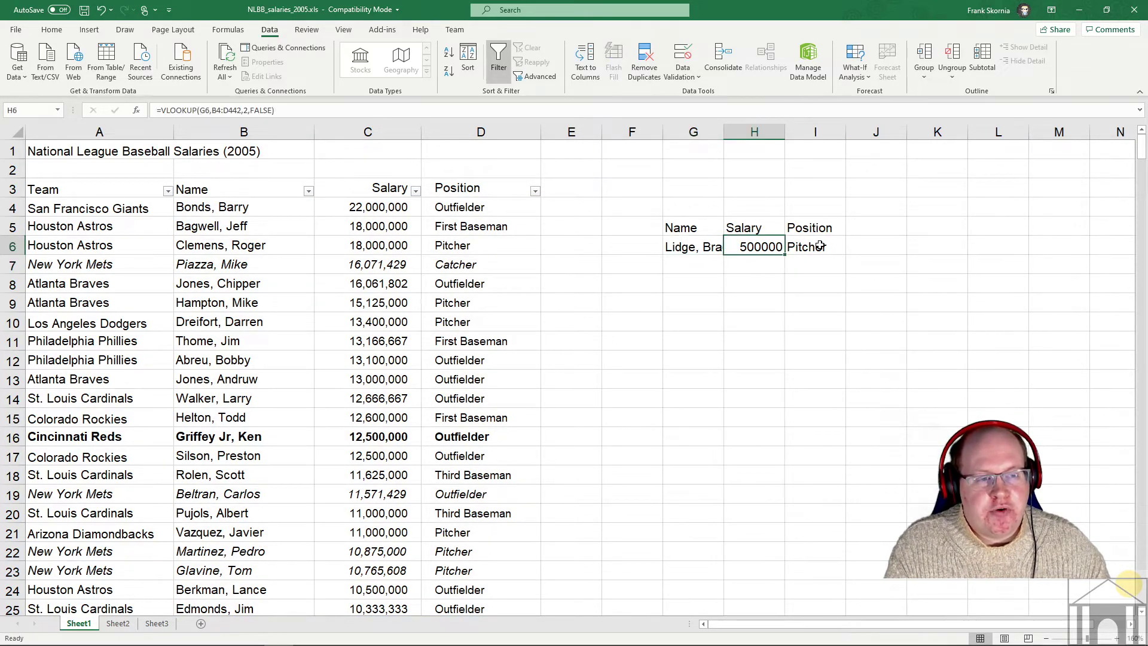
{"action": "left_click", "coordinate": [382, 277]}
{"action": "key", "text": "ctrl+f"}
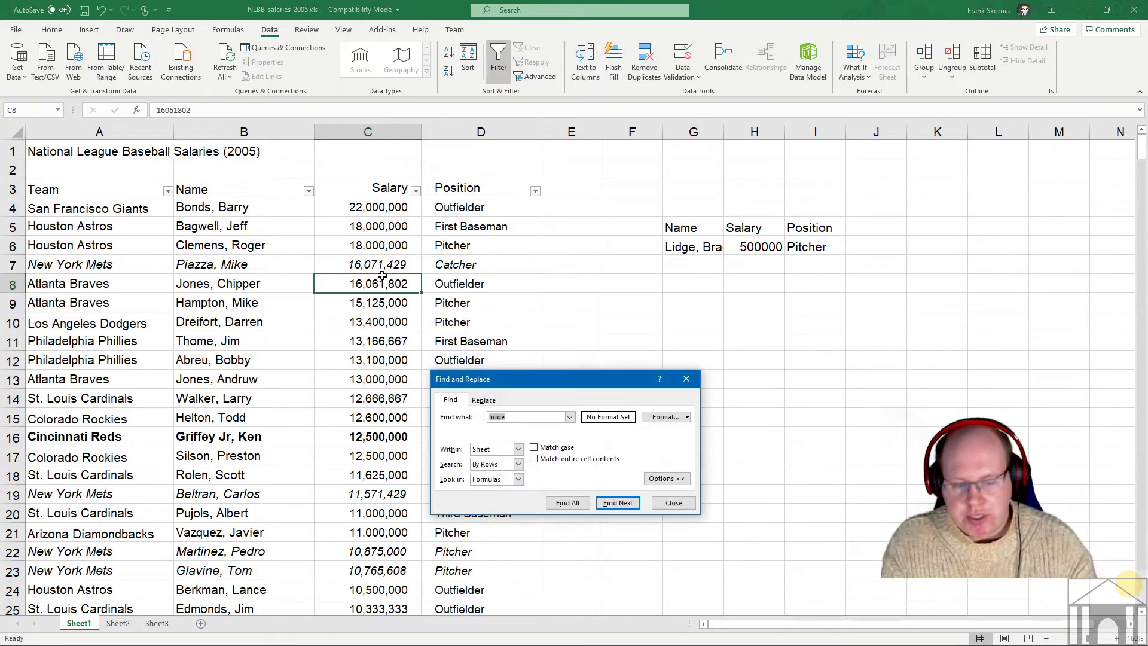
{"action": "left_click", "coordinate": [635, 502]}
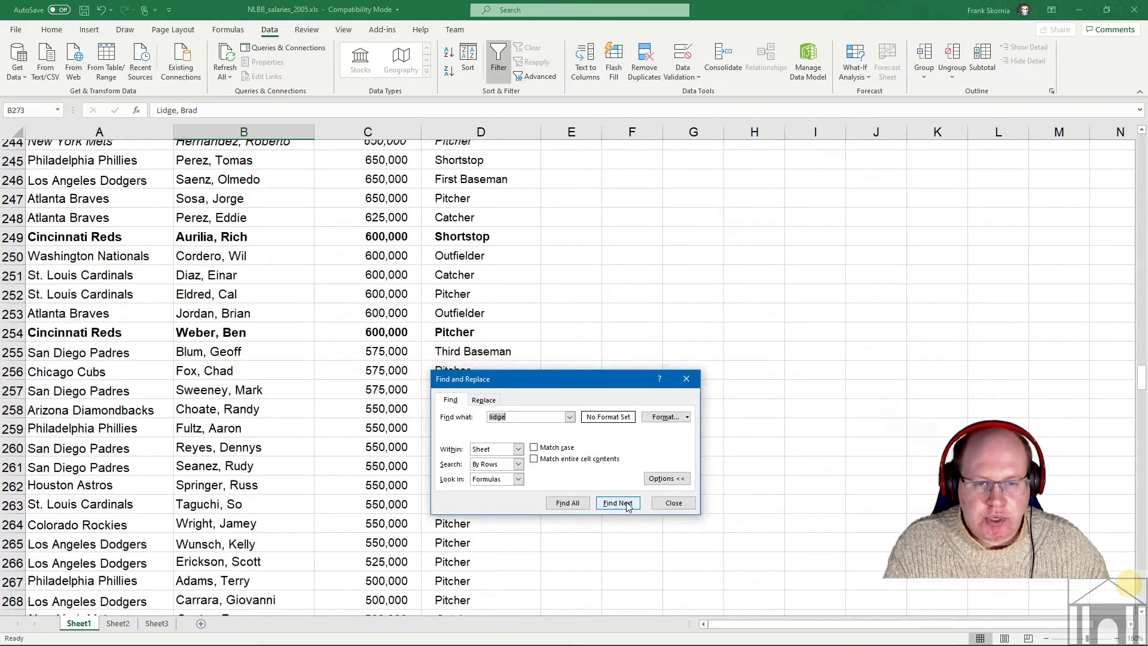
{"action": "left_click", "coordinate": [688, 381]}
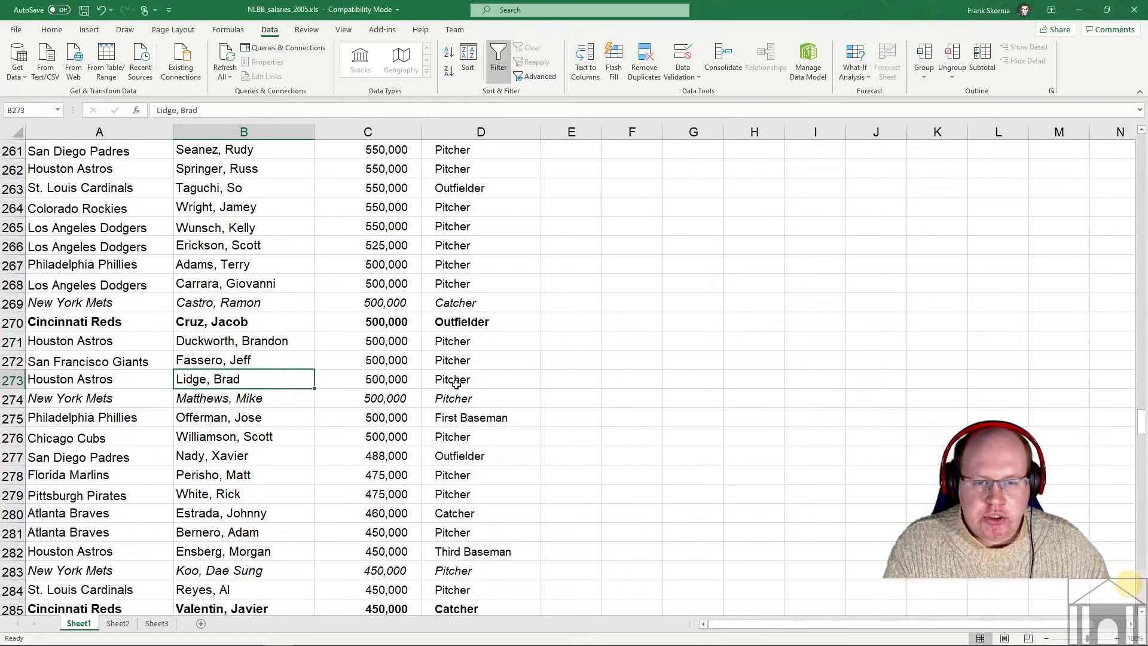
{"action": "left_click", "coordinate": [392, 382]}
{"action": "left_click", "coordinate": [463, 384]}
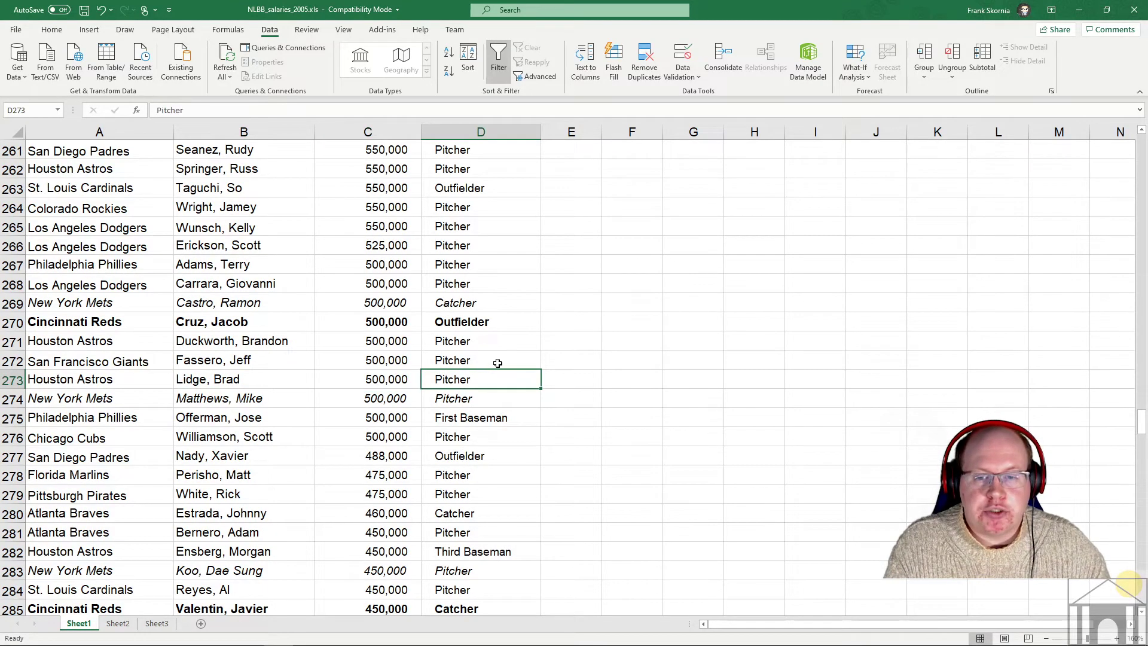
{"action": "scroll", "coordinate": [766, 295], "scroll_direction": "up", "scroll_amount": 6}
{"action": "scroll", "coordinate": [765, 294], "scroll_direction": "up", "scroll_amount": 7}
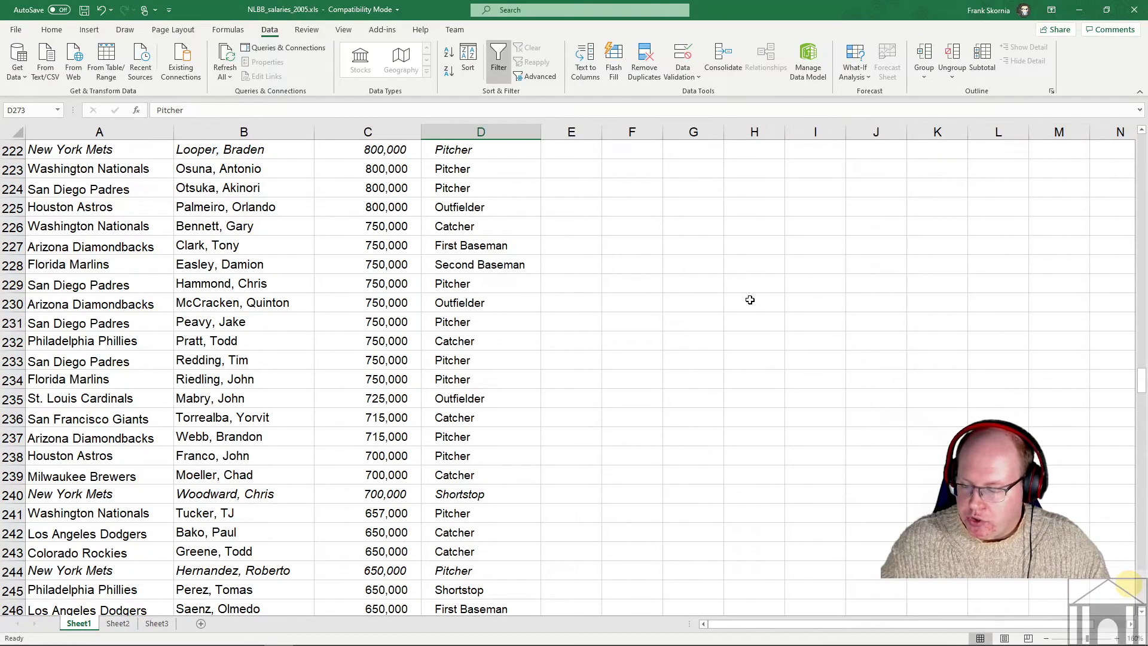
{"action": "scroll", "coordinate": [750, 299], "scroll_direction": "up", "scroll_amount": 20}
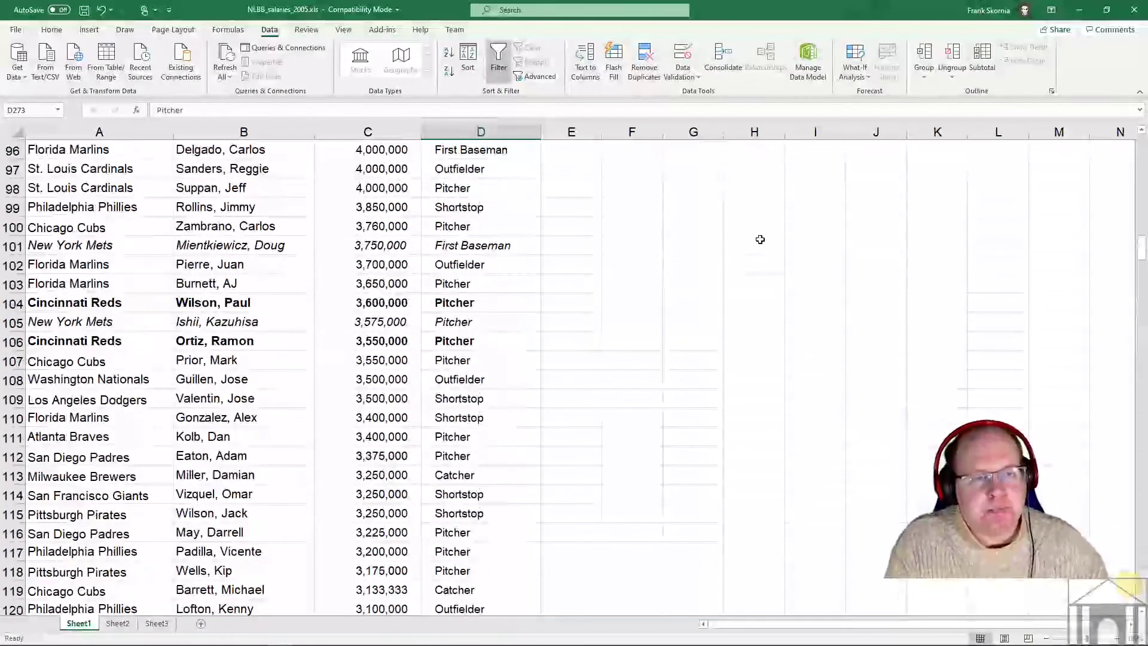
{"action": "scroll", "coordinate": [759, 240], "scroll_direction": "up", "scroll_amount": 20}
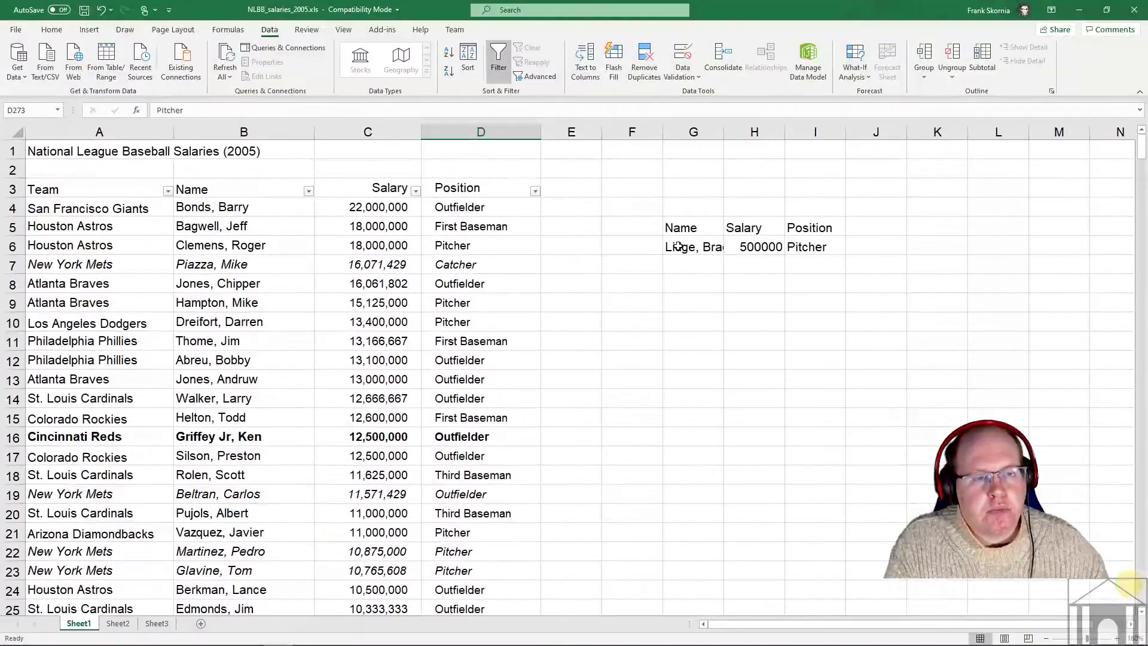
- Replace the G6 name with another player, giving salary 332000 and position Outfielder
{"action": "left_click", "coordinate": [679, 246]}
{"action": "type", "text": "Valent,"}
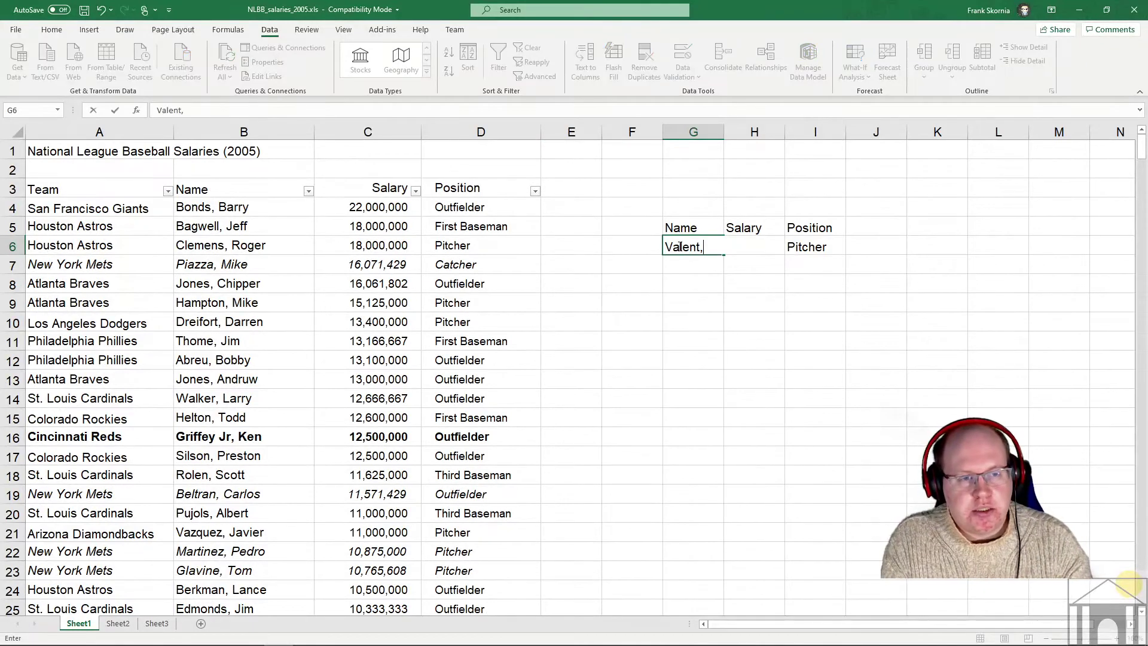
{"action": "type", "text": " Ric"}
{"action": "key", "text": "BackSpace"}
{"action": "key", "text": "BackSpace"}
{"action": "key", "text": "BackSpace"}
{"action": "type", "text": "Ric"}
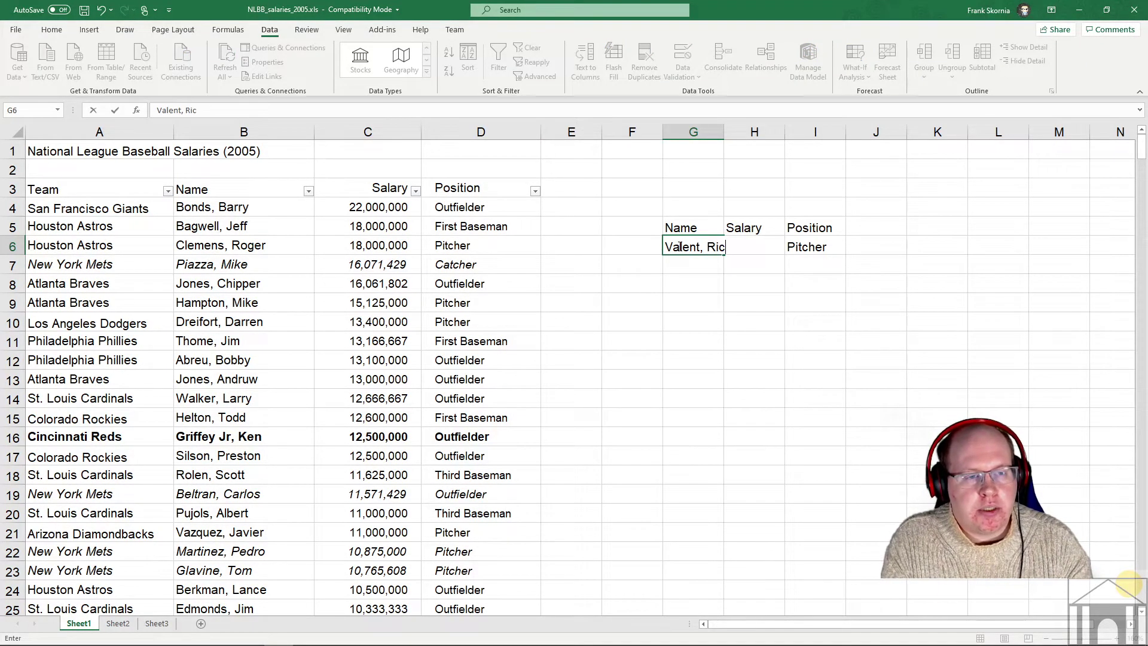
{"action": "key", "text": "BackSpace"}
{"action": "key", "text": "BackSpace"}
{"action": "key", "text": "BackSpace"}
{"action": "type", "text": "Eric"}
{"action": "key", "text": "Return"}
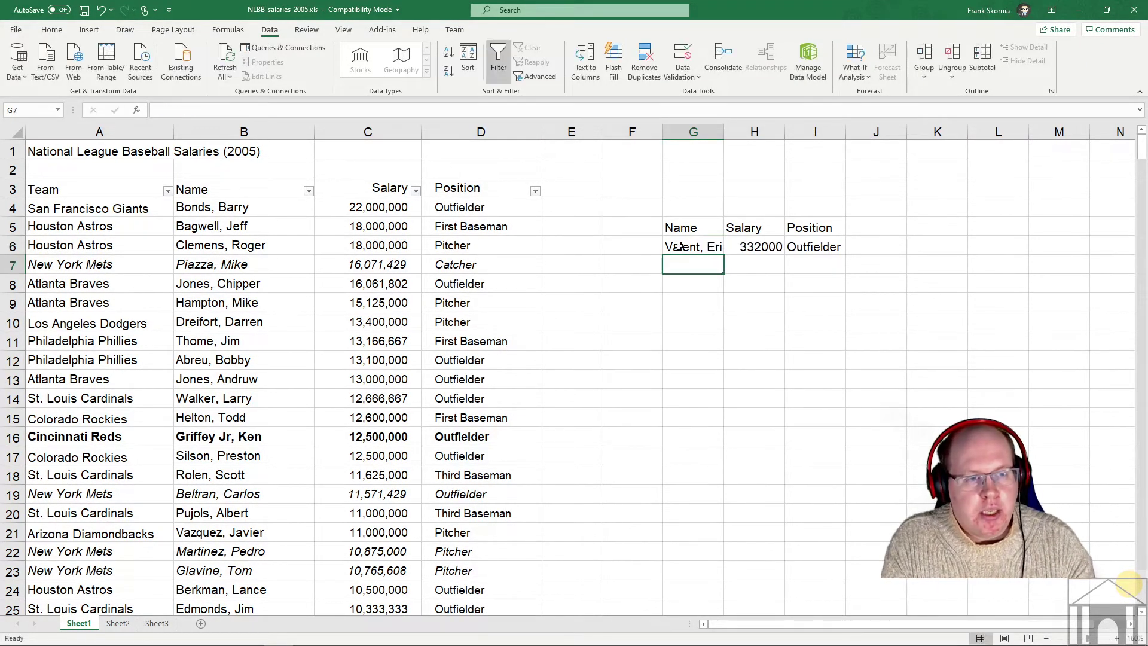
- Review the Salary and Position headings and the I6 and H6 lookup formulas
{"action": "left_click", "coordinate": [824, 248]}
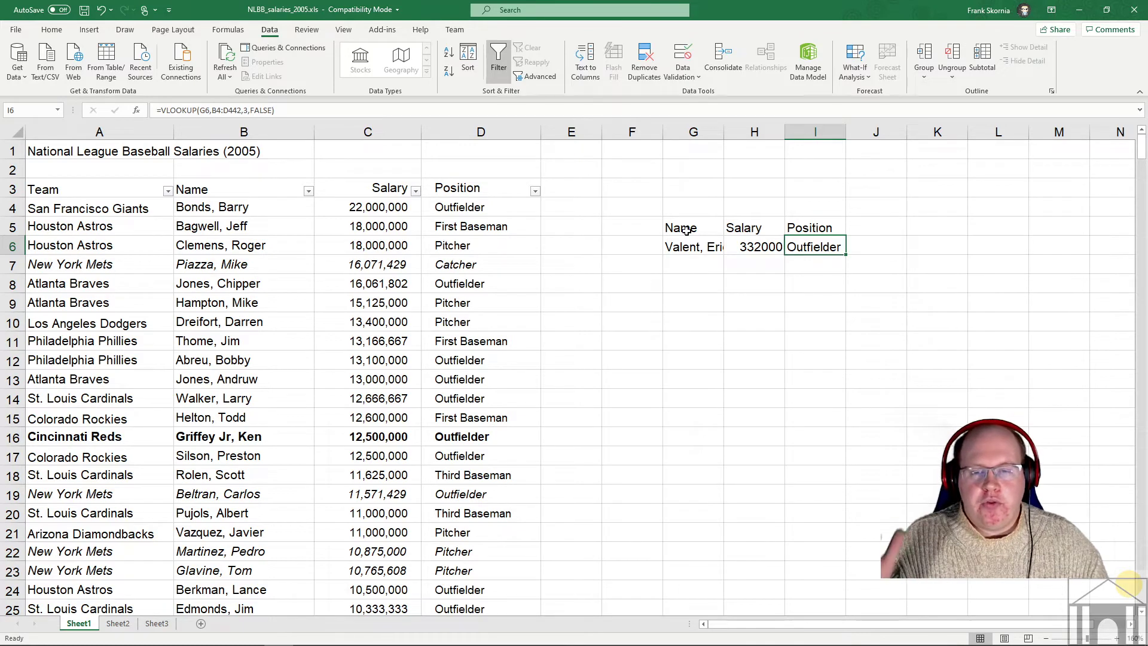
{"action": "left_click", "coordinate": [687, 248]}
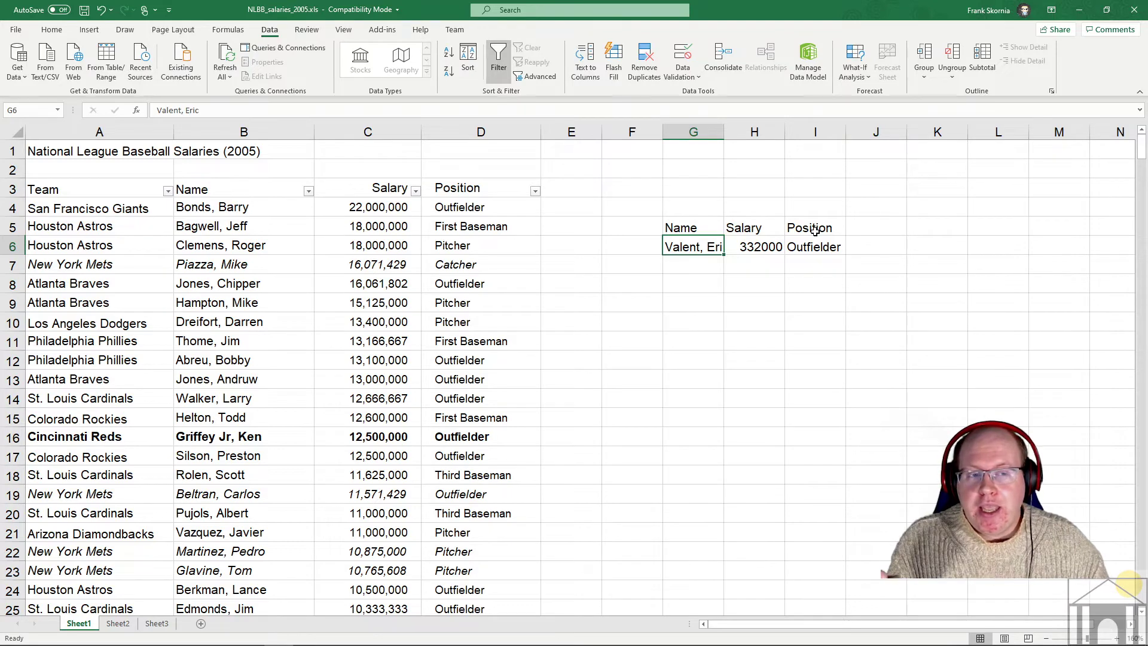
{"action": "left_click", "coordinate": [752, 229]}
{"action": "left_click", "coordinate": [813, 228]}
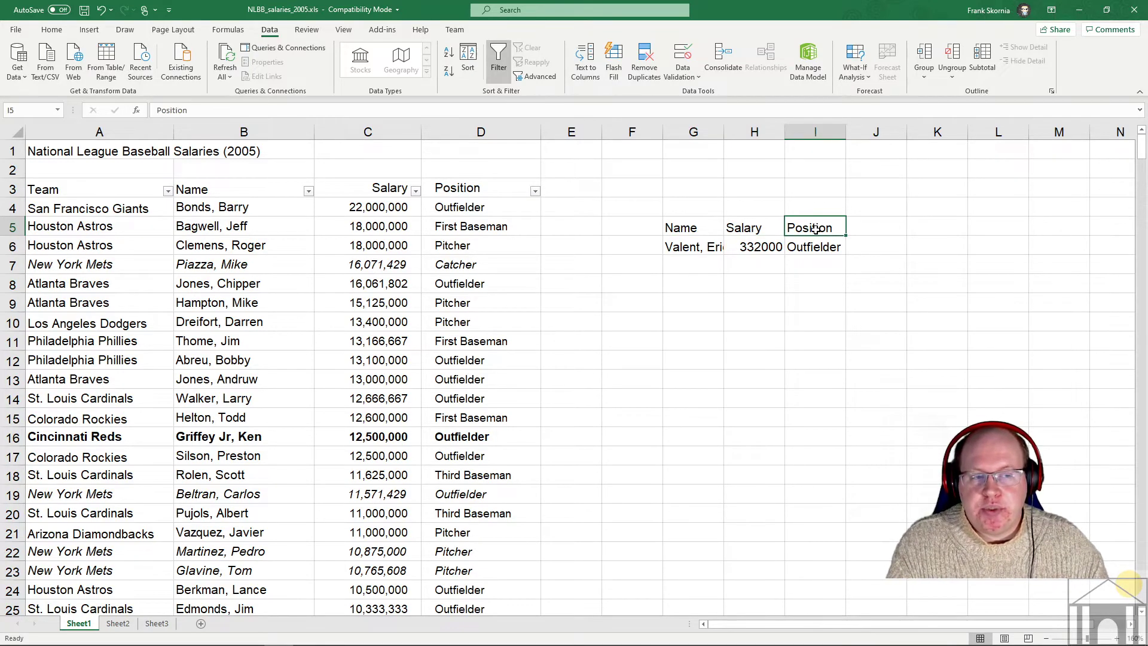
{"action": "left_click", "coordinate": [772, 246]}
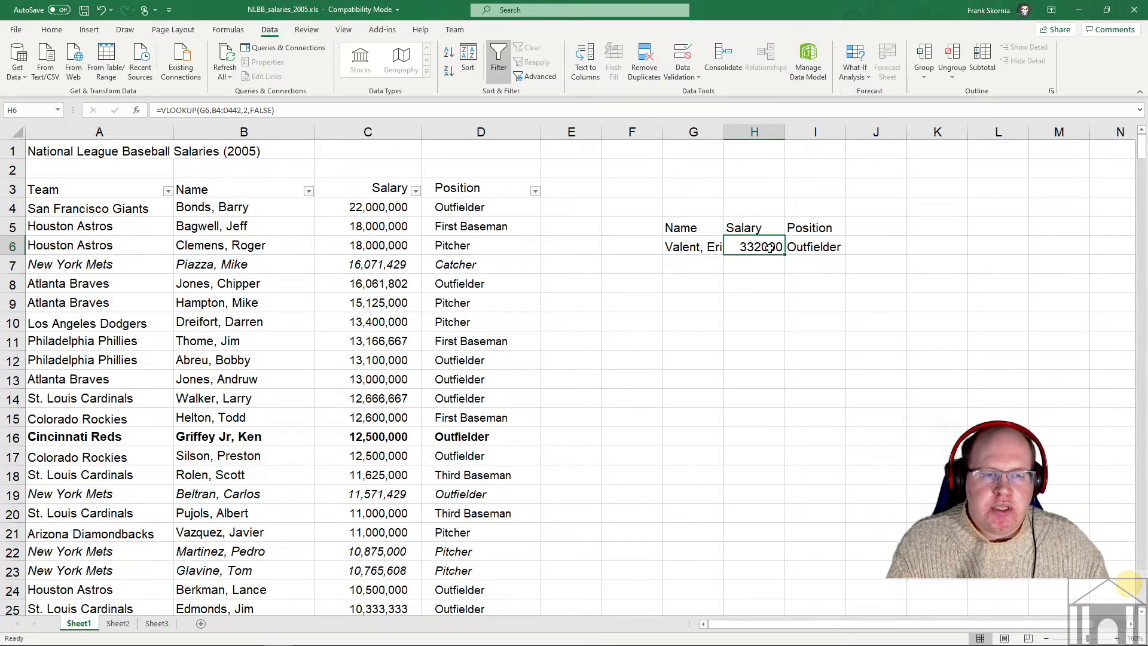
{"action": "left_click", "coordinate": [764, 264]}
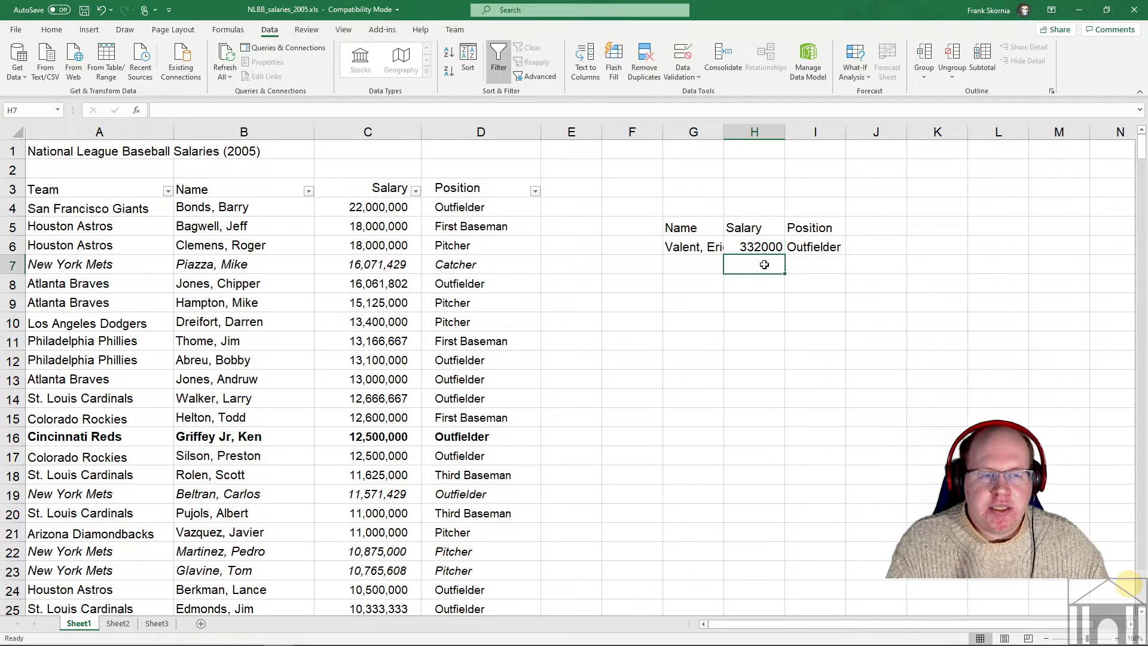
{"action": "type", "text": "="}
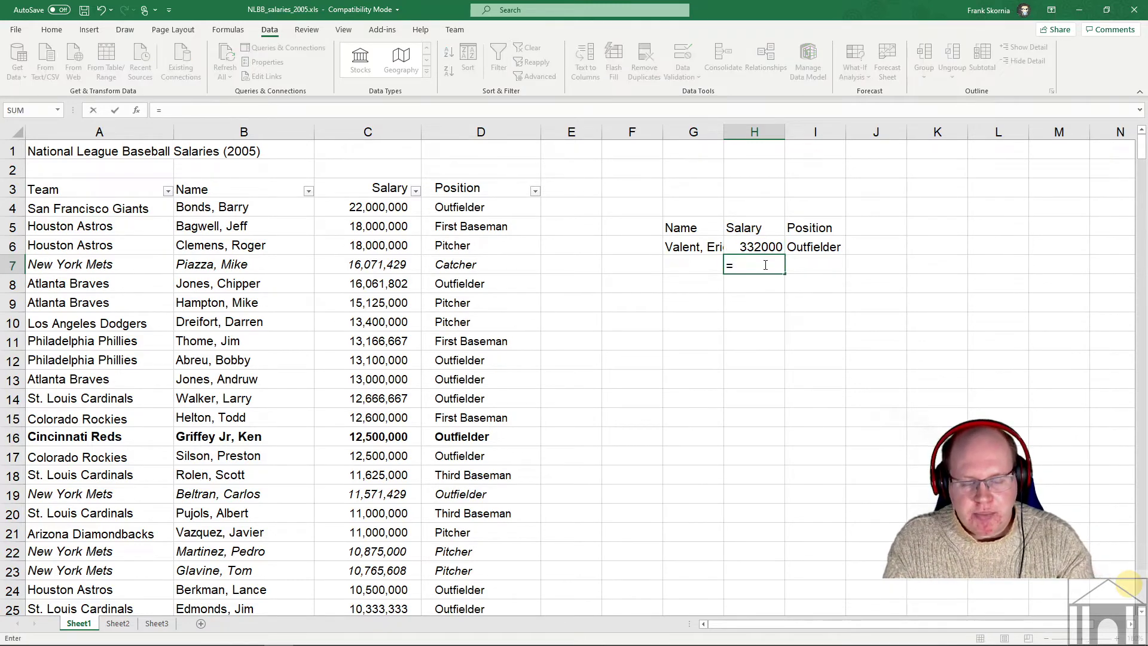
{"action": "type", "text": "Vlook"}
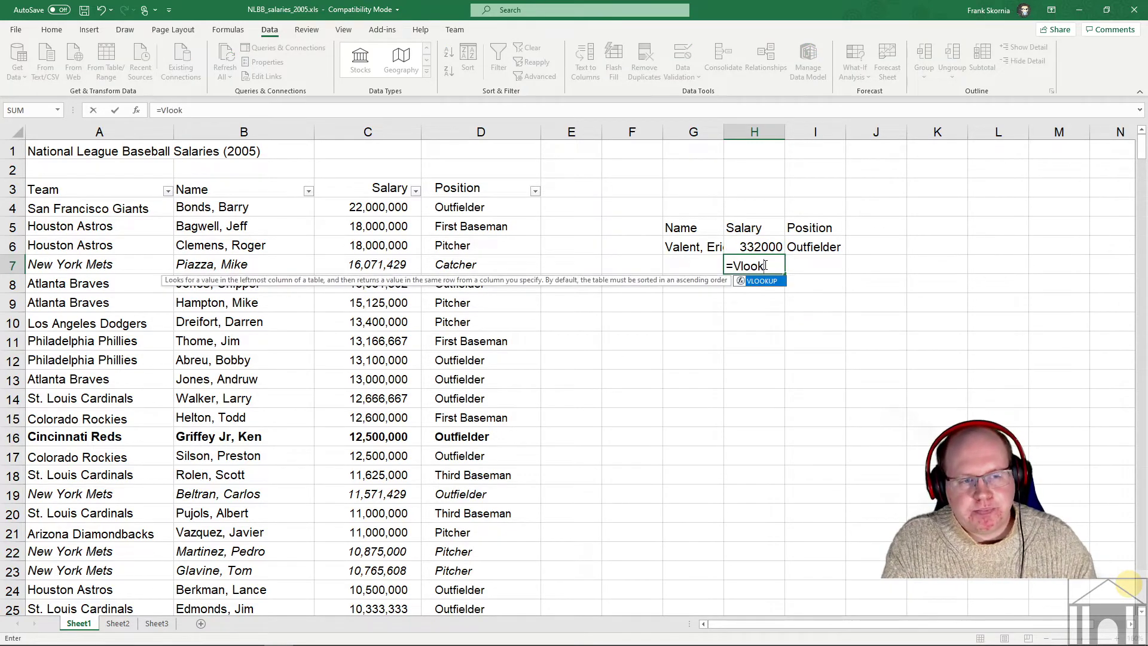
{"action": "double_click", "coordinate": [762, 282]}
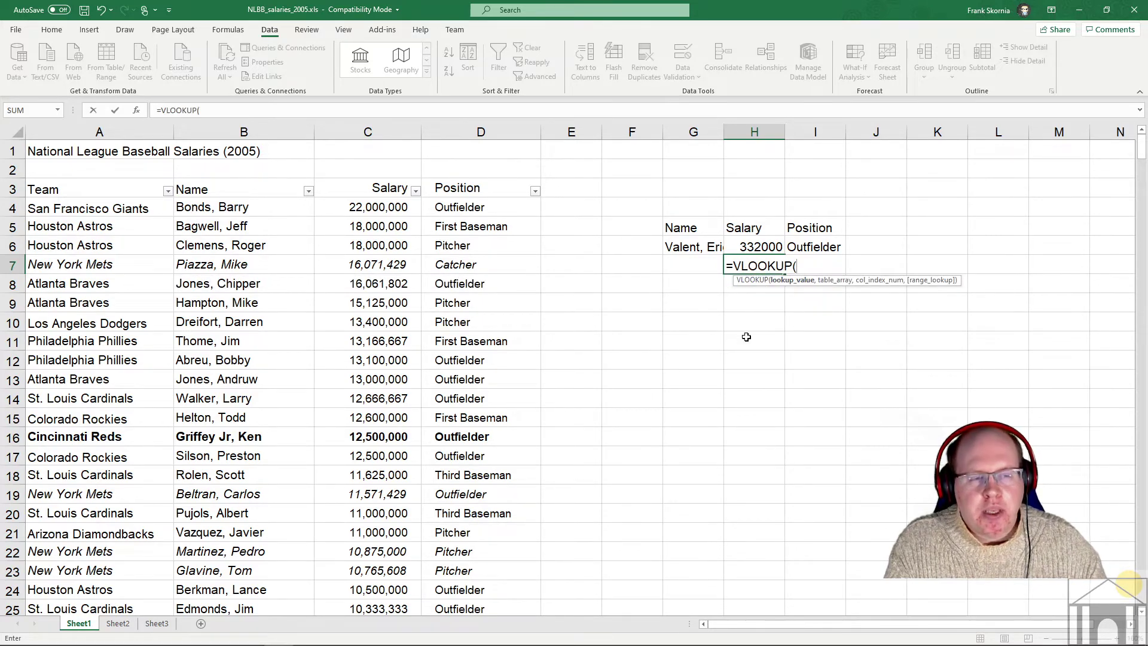
{"action": "key", "text": "BackSpace"}
{"action": "key", "text": "BackSpace"}
{"action": "key", "text": "BackSpace"}
{"action": "key", "text": "BackSpace"}
{"action": "key", "text": "BackSpace"}
{"action": "key", "text": "BackSpace"}
{"action": "key", "text": "BackSpace"}
{"action": "key", "text": "BackSpace"}
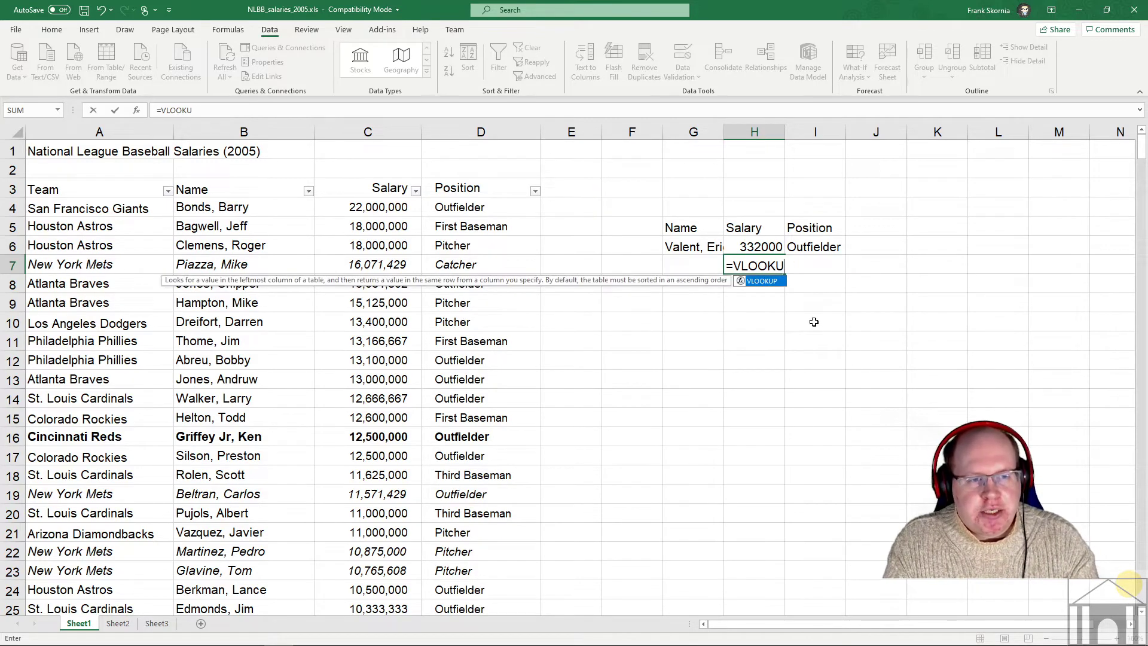
{"action": "key", "text": "BackSpace"}
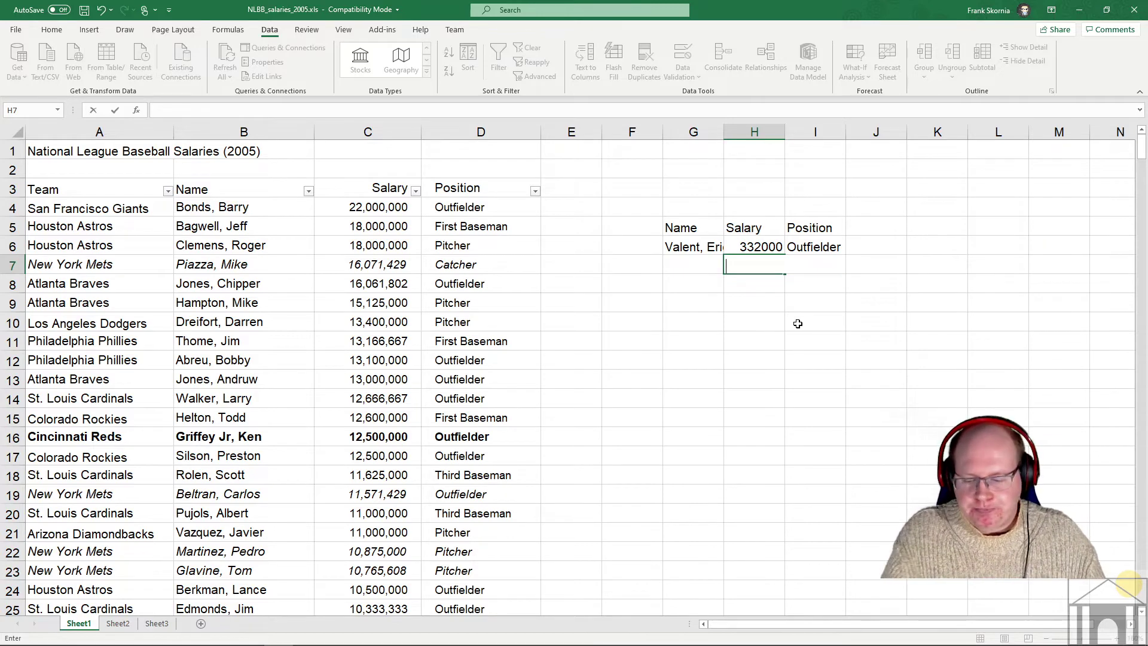
- Leave H7 empty and bring up the Home ribbon's formatting options
{"action": "key", "text": "Escape"}
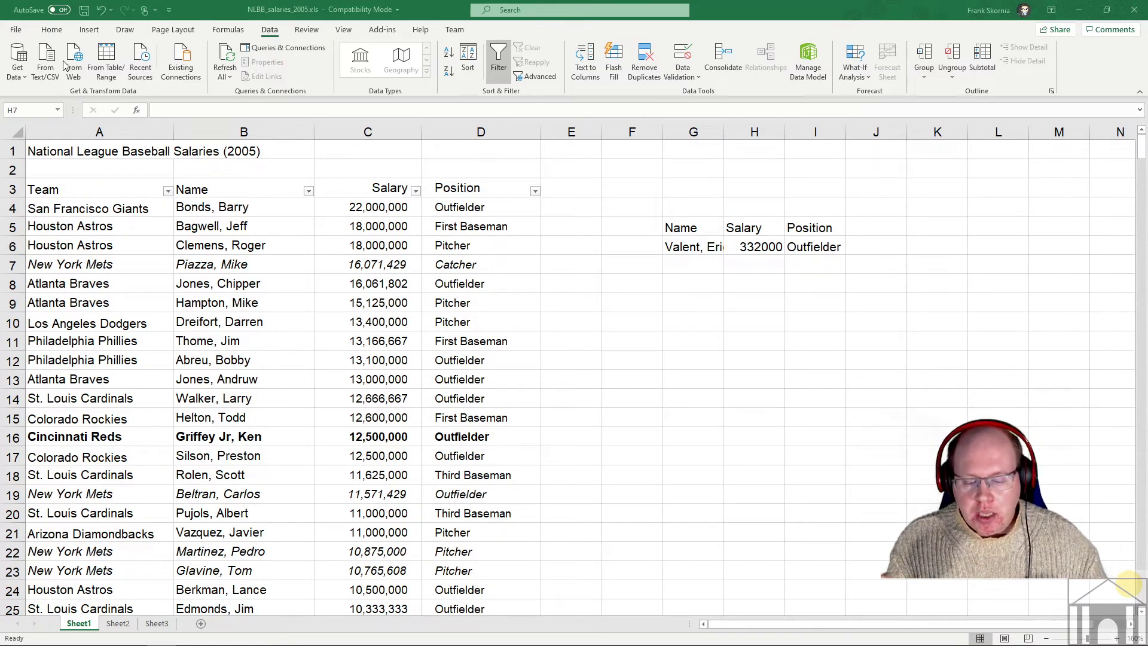
{"action": "left_click", "coordinate": [54, 30]}
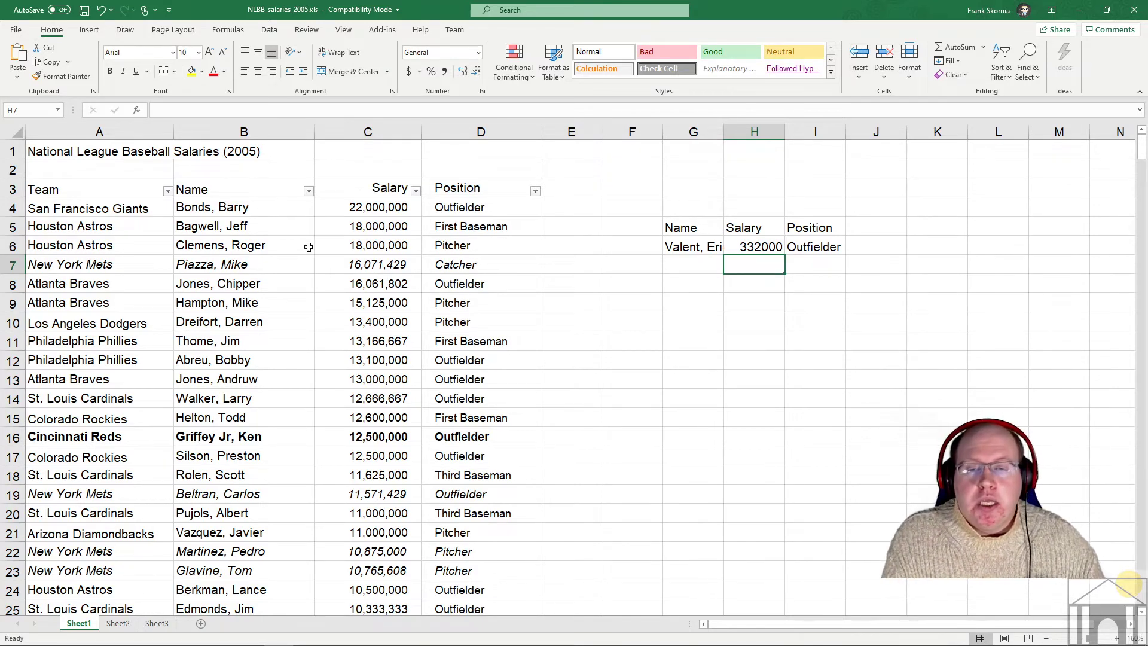
- Sort the salary table by Team, then by Name
{"action": "left_click", "coordinate": [328, 210]}
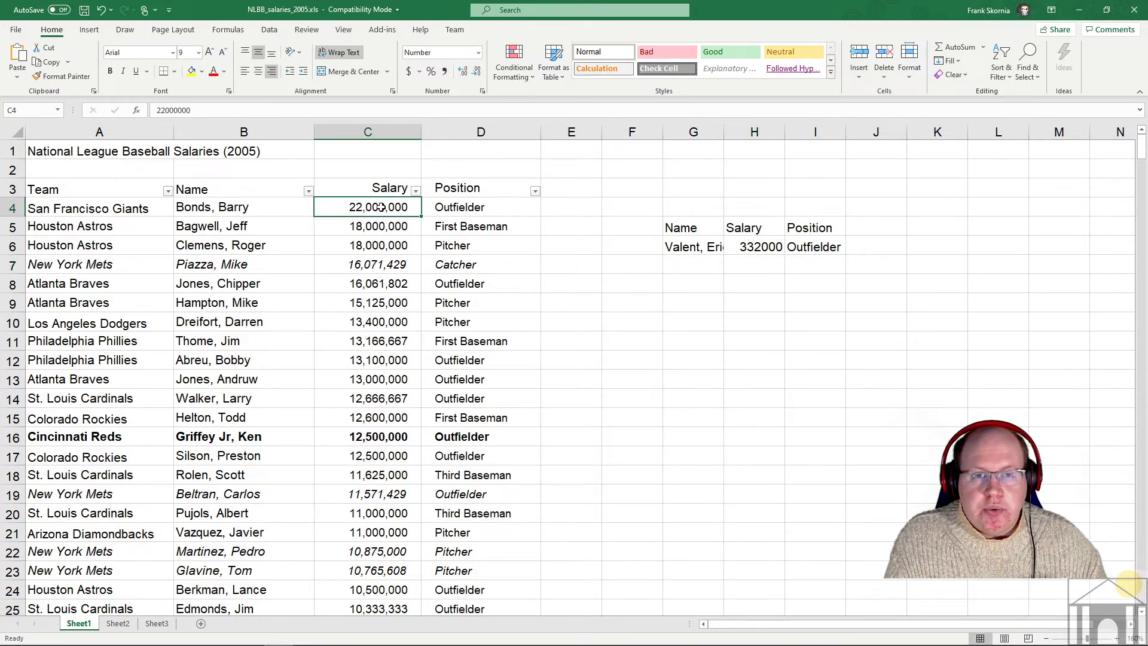
{"action": "left_click", "coordinate": [275, 30]}
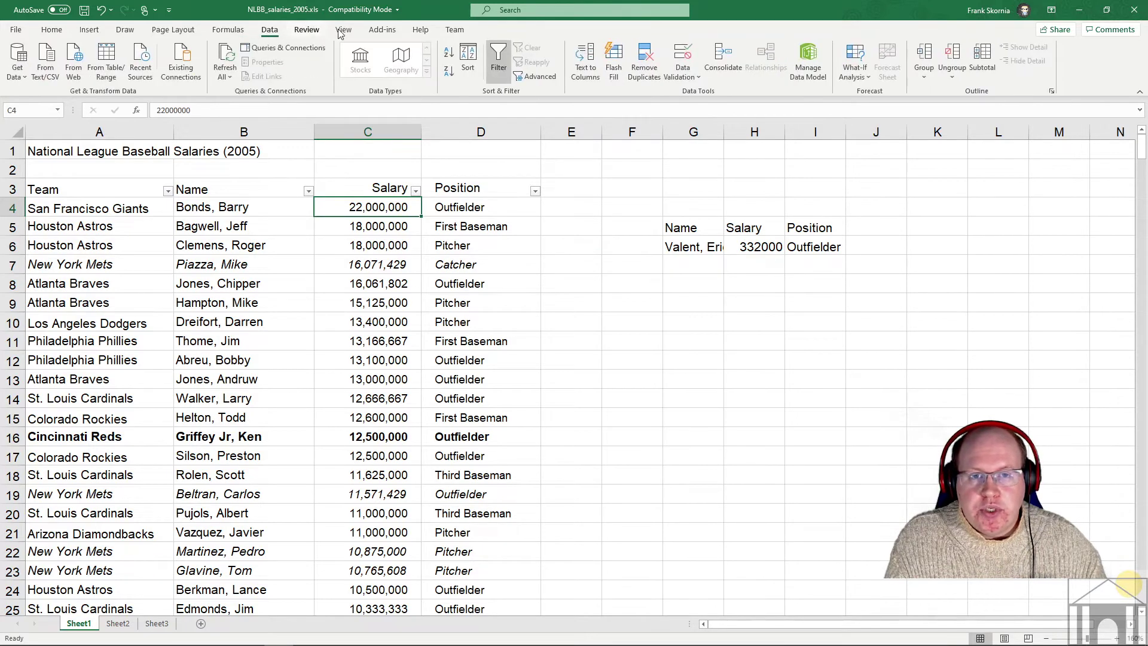
{"action": "left_click", "coordinate": [466, 62]}
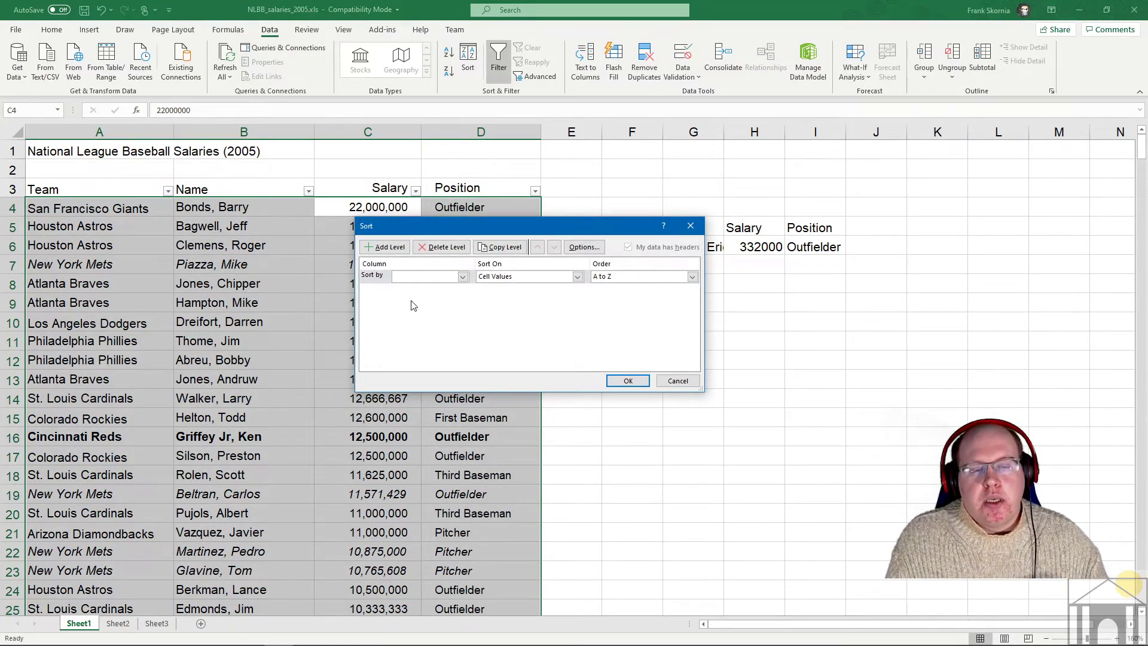
{"action": "left_click", "coordinate": [463, 277]}
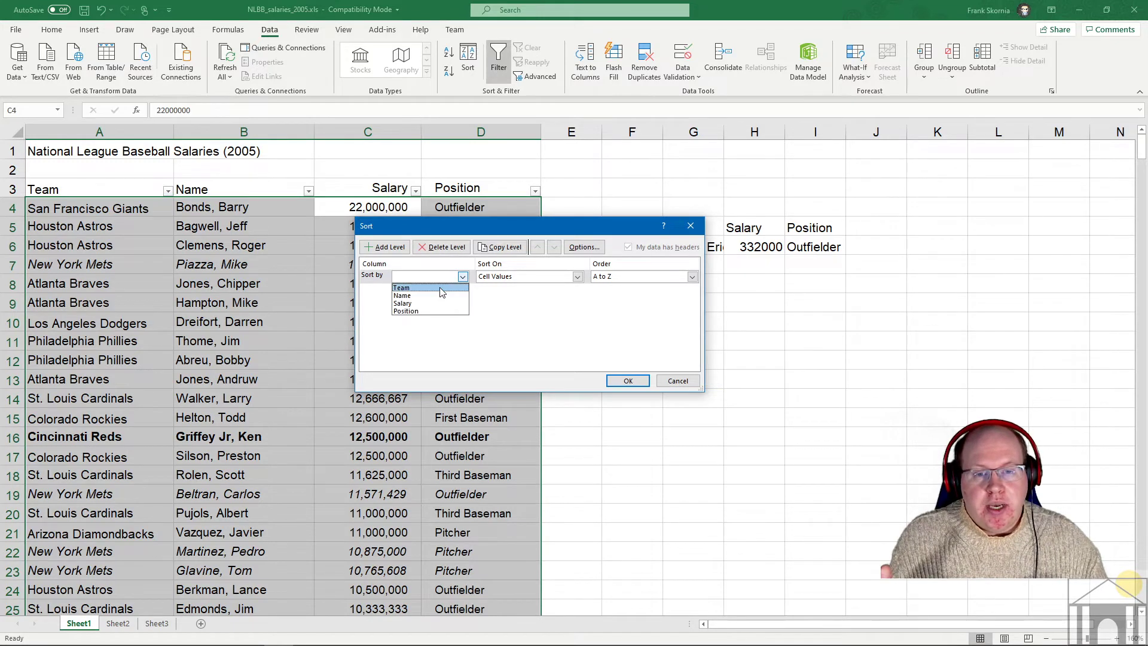
{"action": "left_click", "coordinate": [442, 289]}
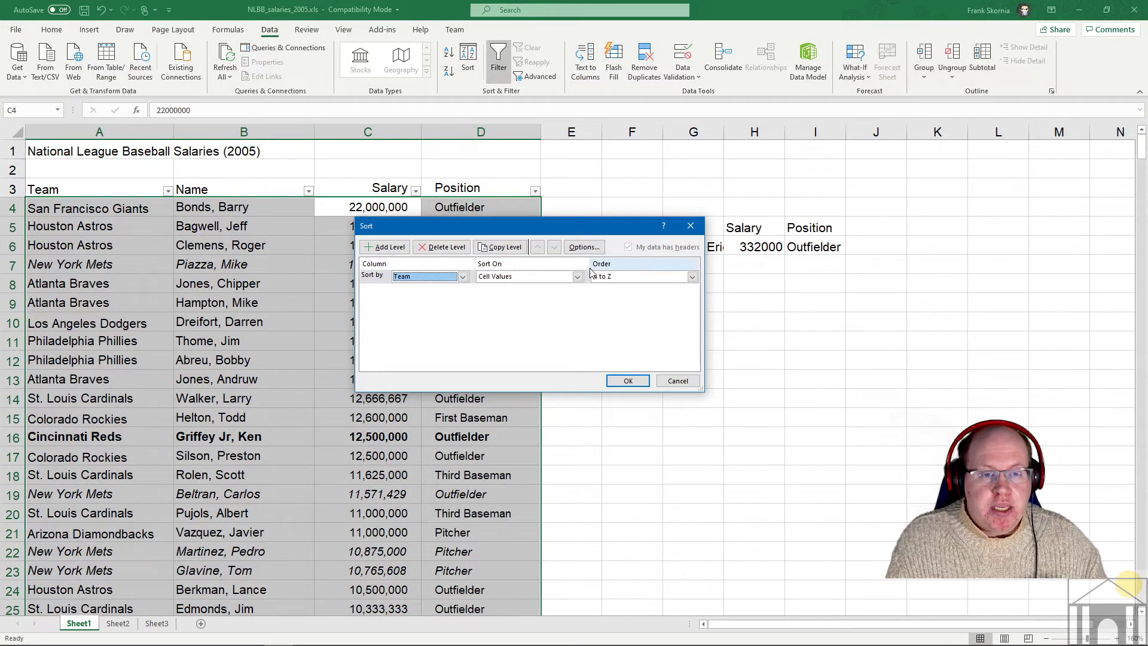
{"action": "left_click", "coordinate": [385, 247]}
{"action": "left_click", "coordinate": [462, 291]}
{"action": "left_click", "coordinate": [445, 312]}
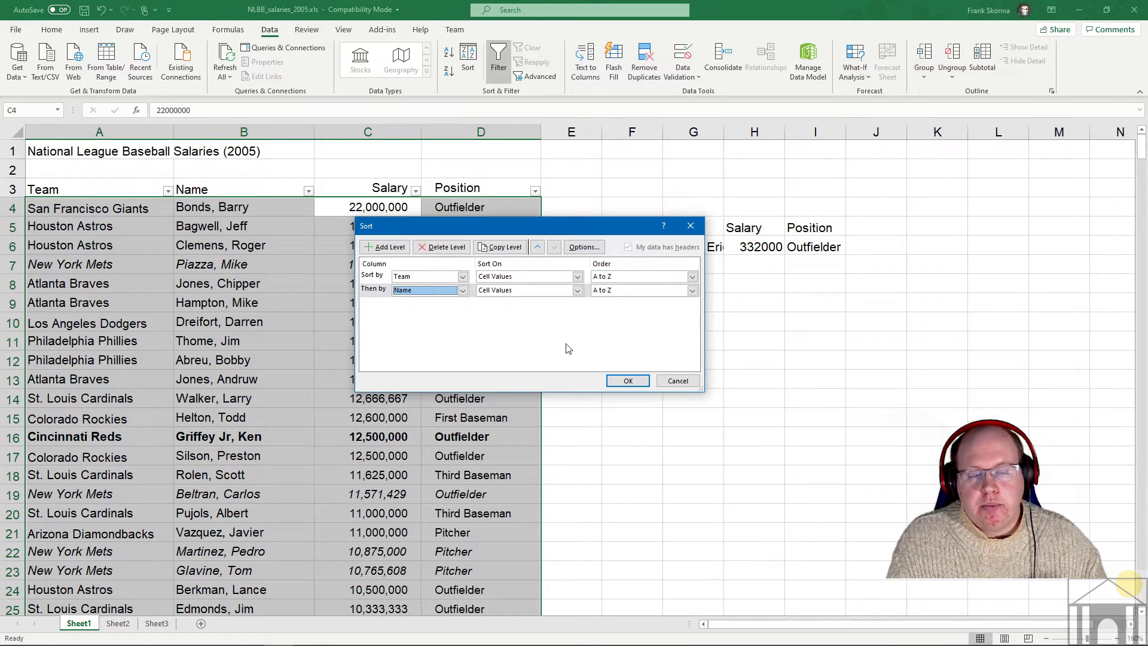
{"action": "left_click", "coordinate": [636, 383]}
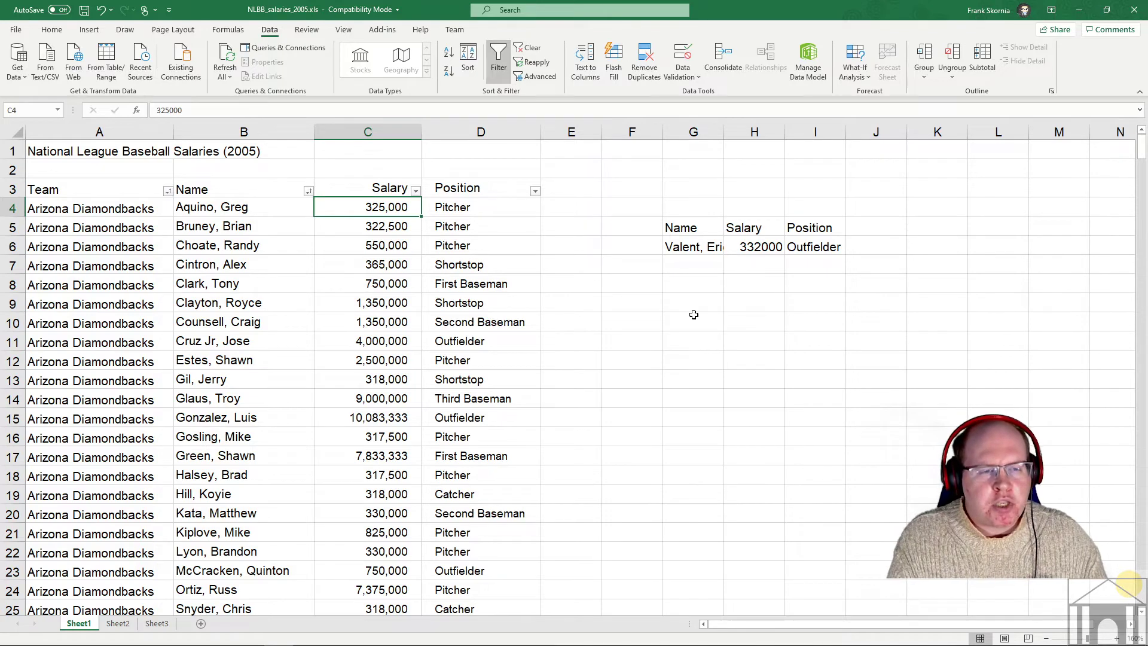
- Start a =VLOOKUP( formula in G8 using the =VLO autocomplete
{"action": "left_click", "coordinate": [705, 287]}
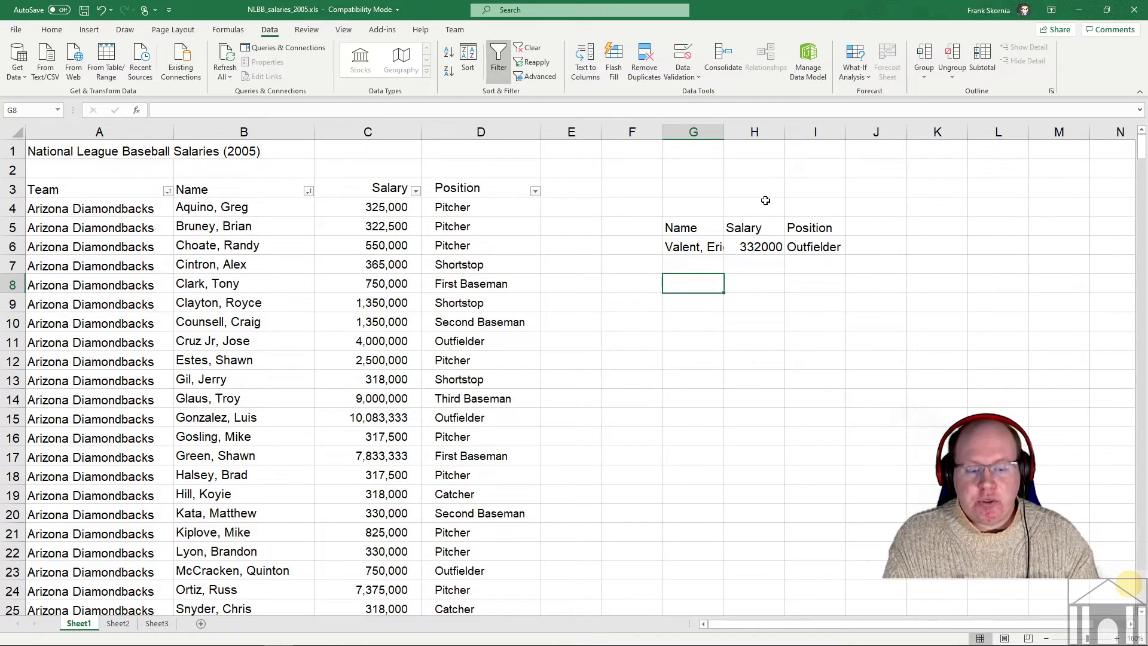
{"action": "type", "text": "="}
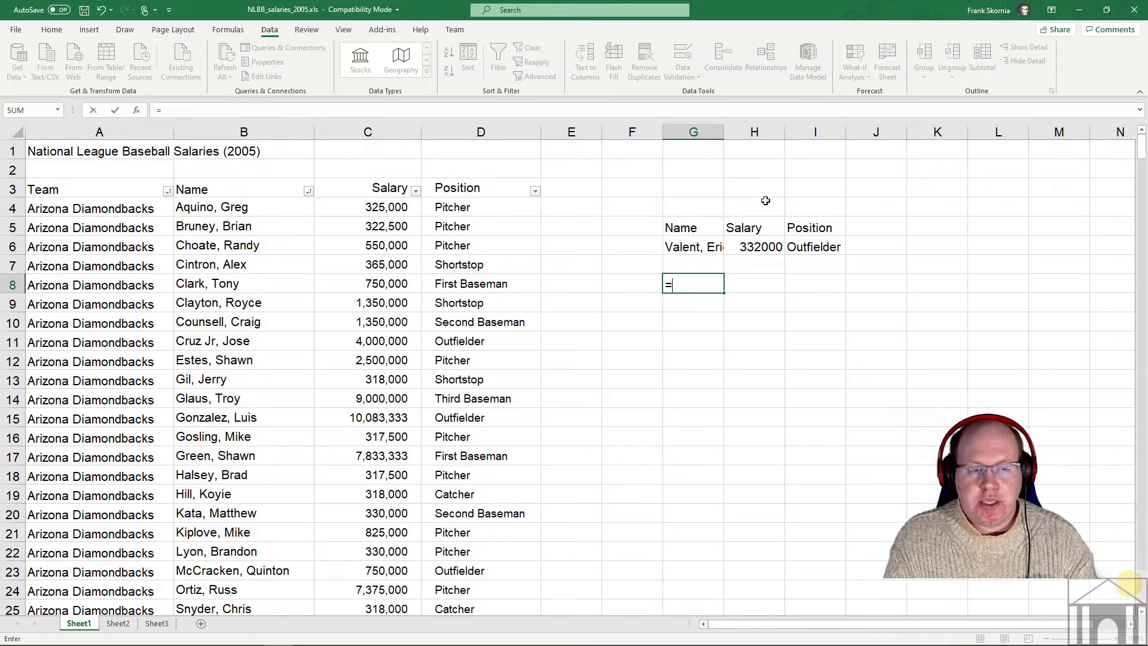
{"action": "type", "text": "VLO"}
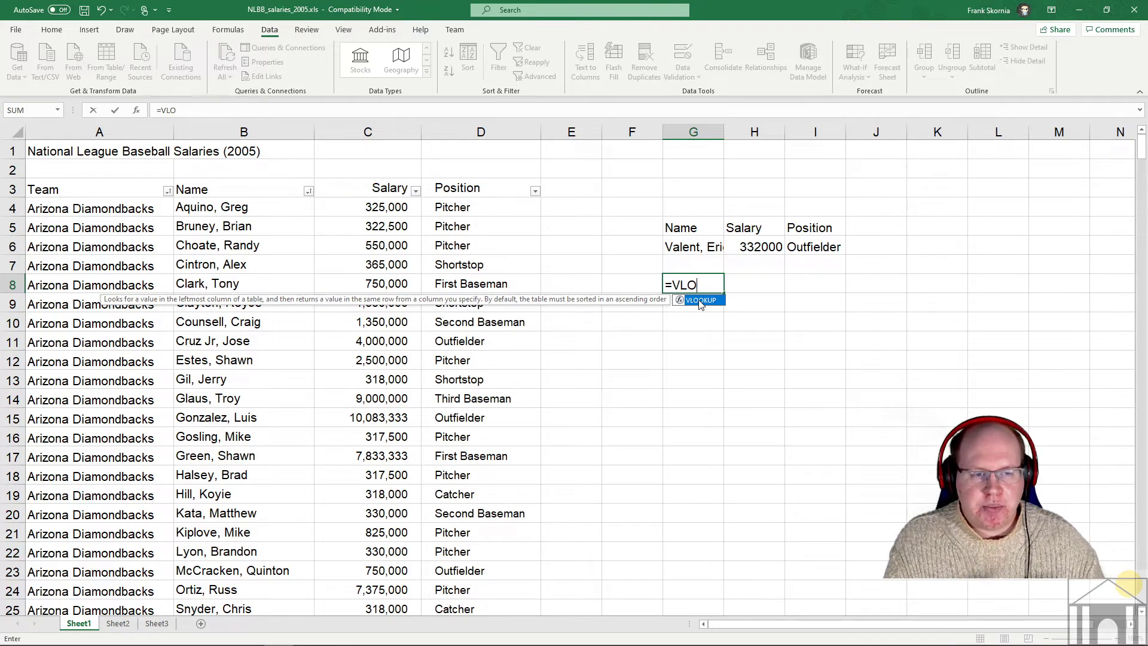
{"action": "double_click", "coordinate": [700, 301]}
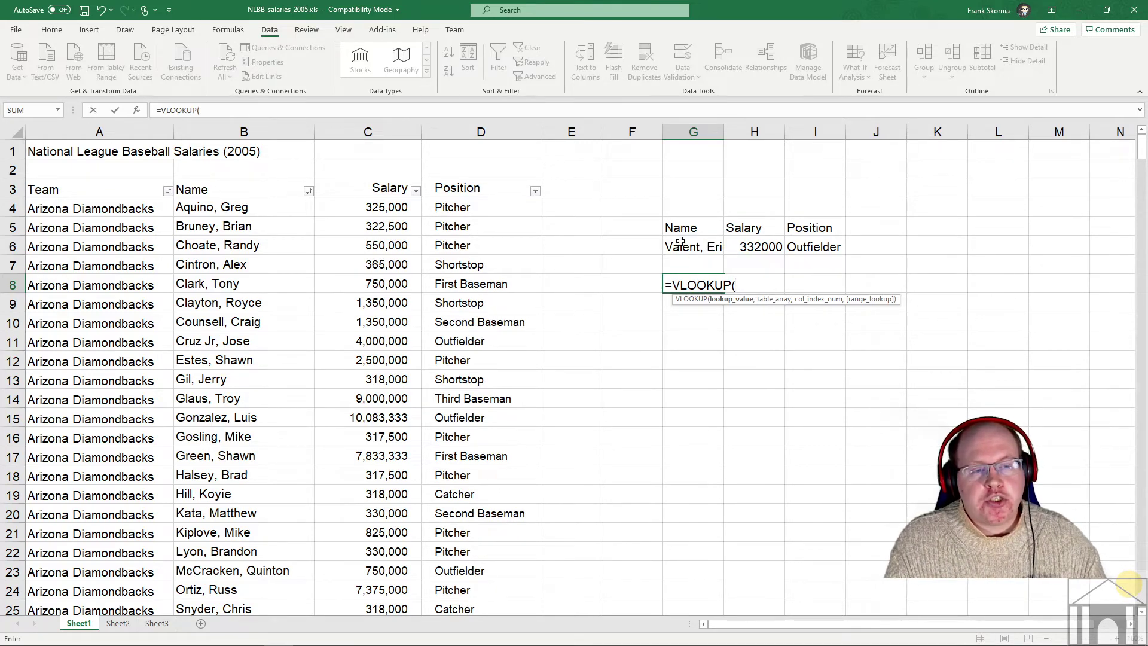
- Give the G8 VLOOKUP lookup value G6 and table range B4:D442, ending with a comma
{"action": "left_click", "coordinate": [688, 245]}
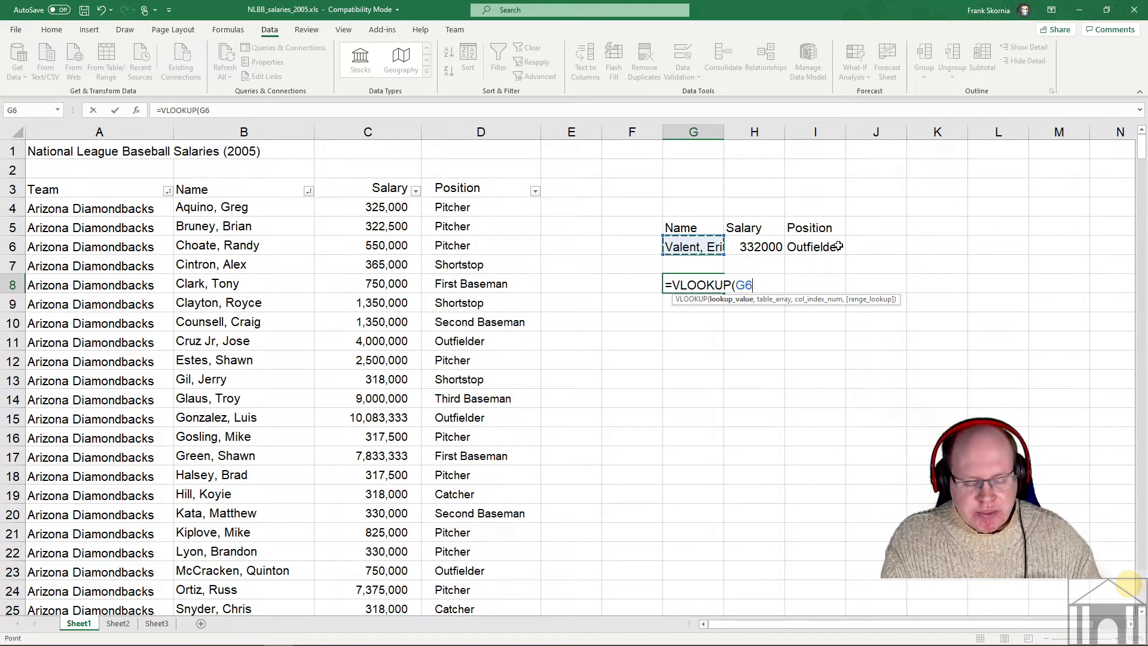
{"action": "type", "text": ","}
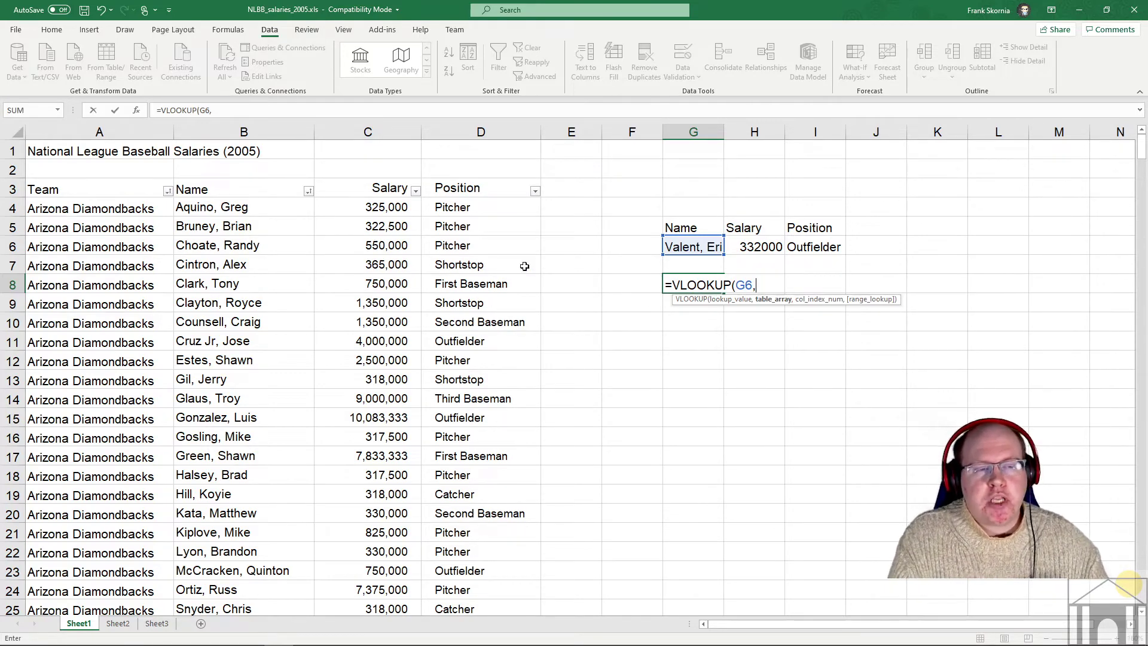
{"action": "left_click", "coordinate": [197, 207]}
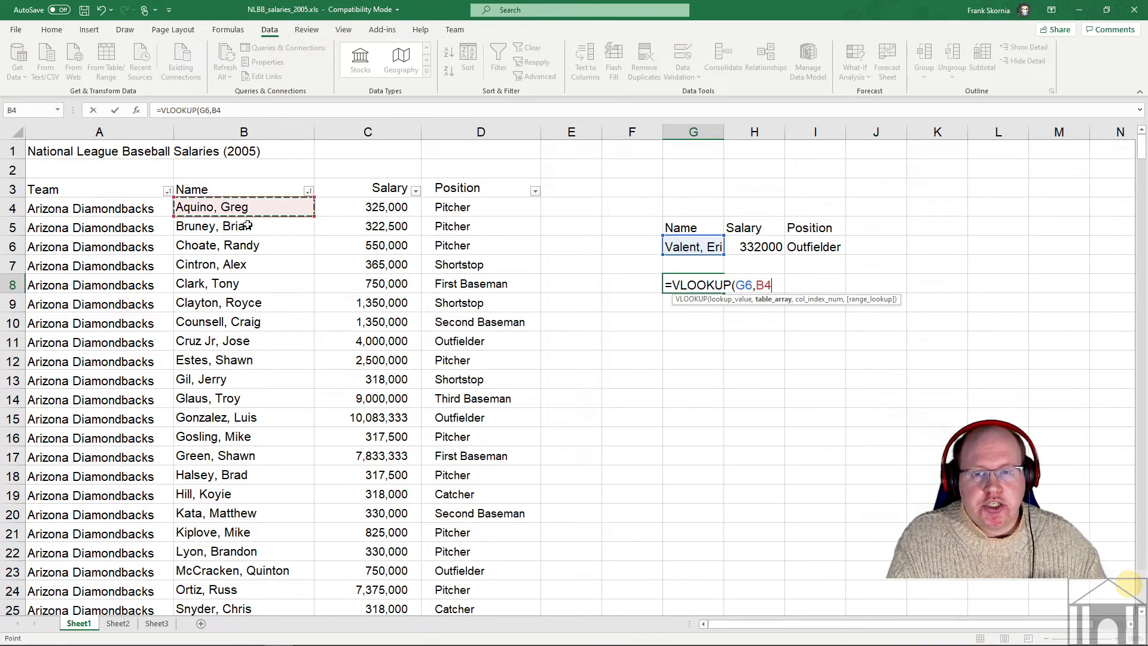
{"action": "scroll", "coordinate": [550, 320], "scroll_direction": "down", "scroll_amount": 20}
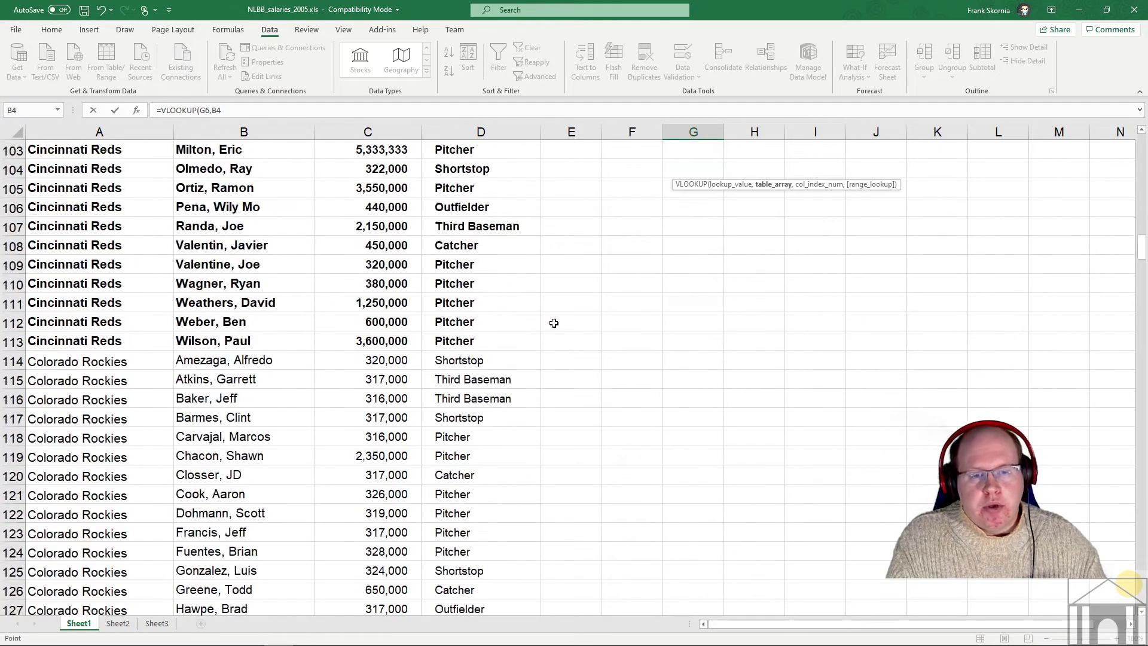
{"action": "scroll", "coordinate": [554, 323], "scroll_direction": "down", "scroll_amount": 20}
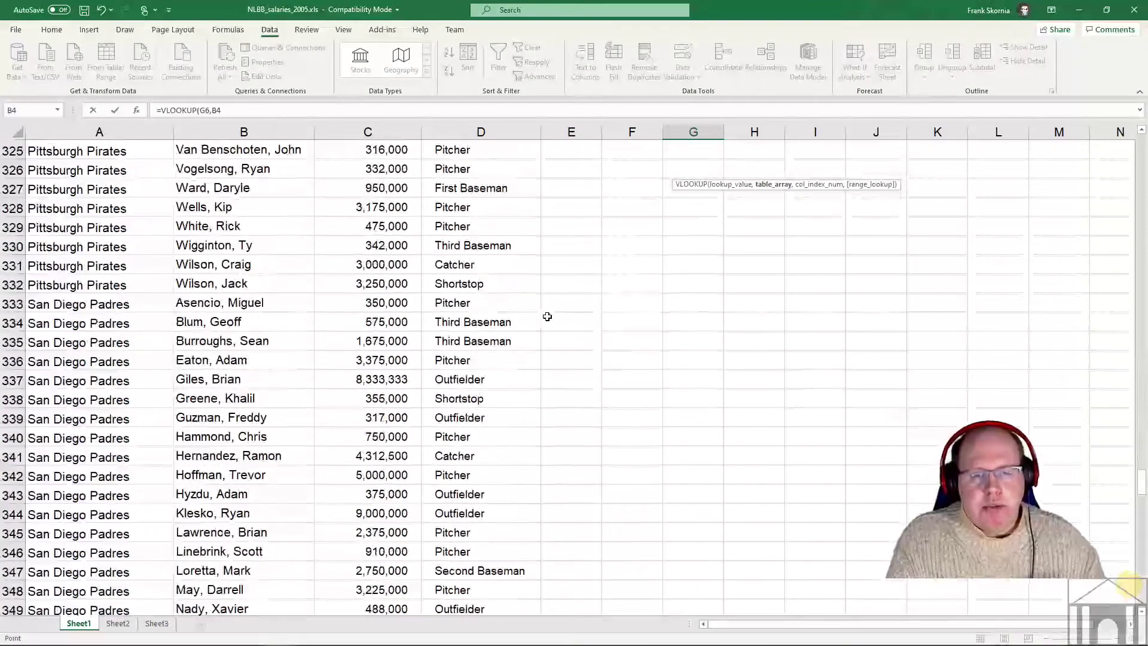
{"action": "scroll", "coordinate": [547, 316], "scroll_direction": "down", "scroll_amount": 20}
{"action": "scroll", "coordinate": [515, 309], "scroll_direction": "up", "scroll_amount": 2}
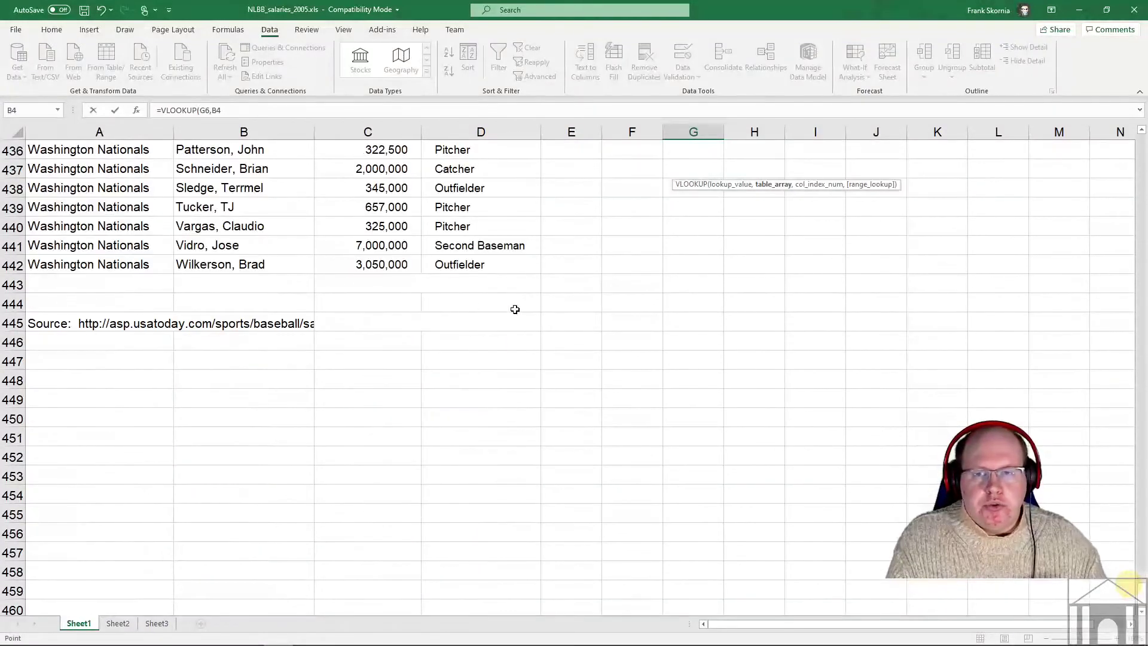
{"action": "left_click", "coordinate": [506, 264], "text": "shift"}
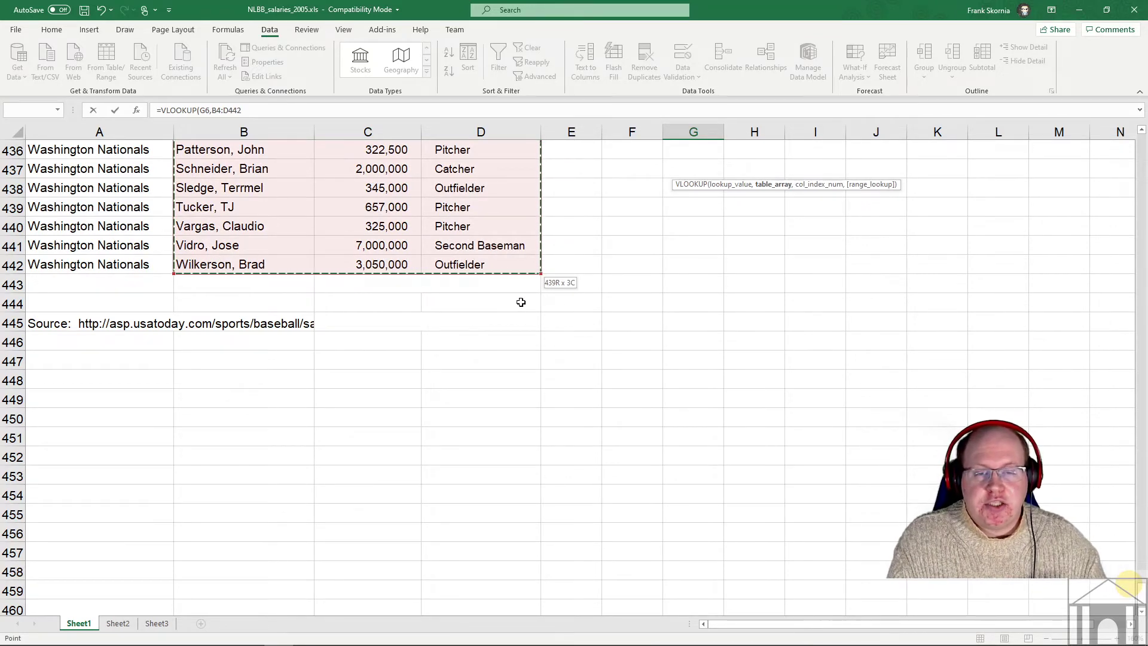
{"action": "scroll", "coordinate": [512, 299], "scroll_direction": "up", "scroll_amount": 17}
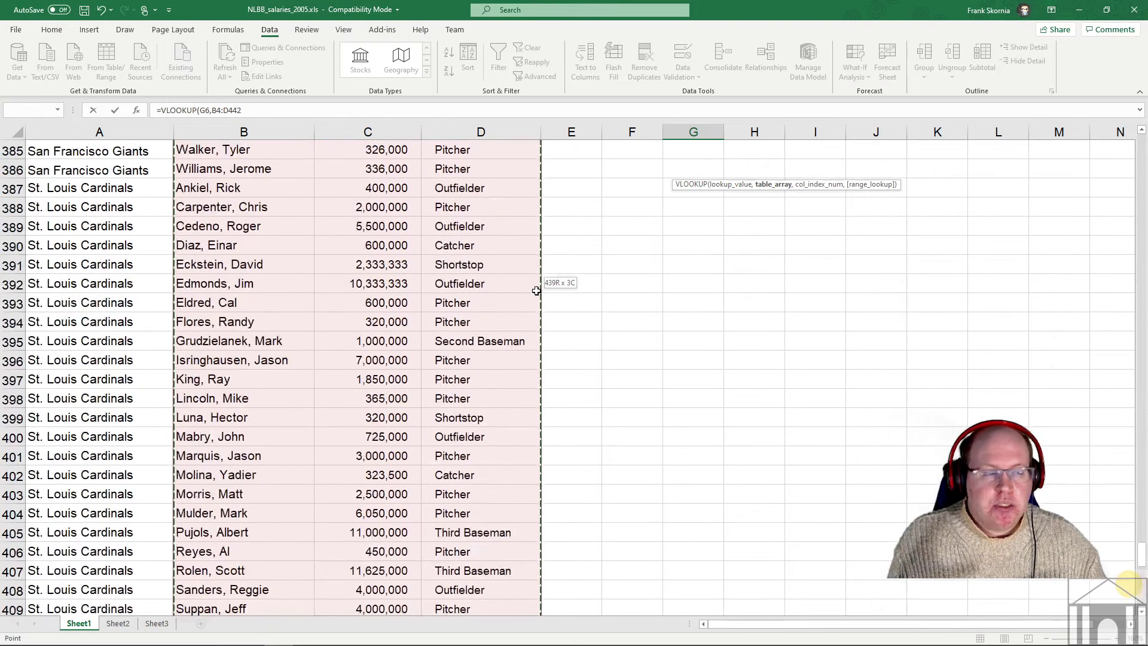
{"action": "left_click_drag", "start_coordinate": [1141, 554], "coordinate": [1142, 144]}
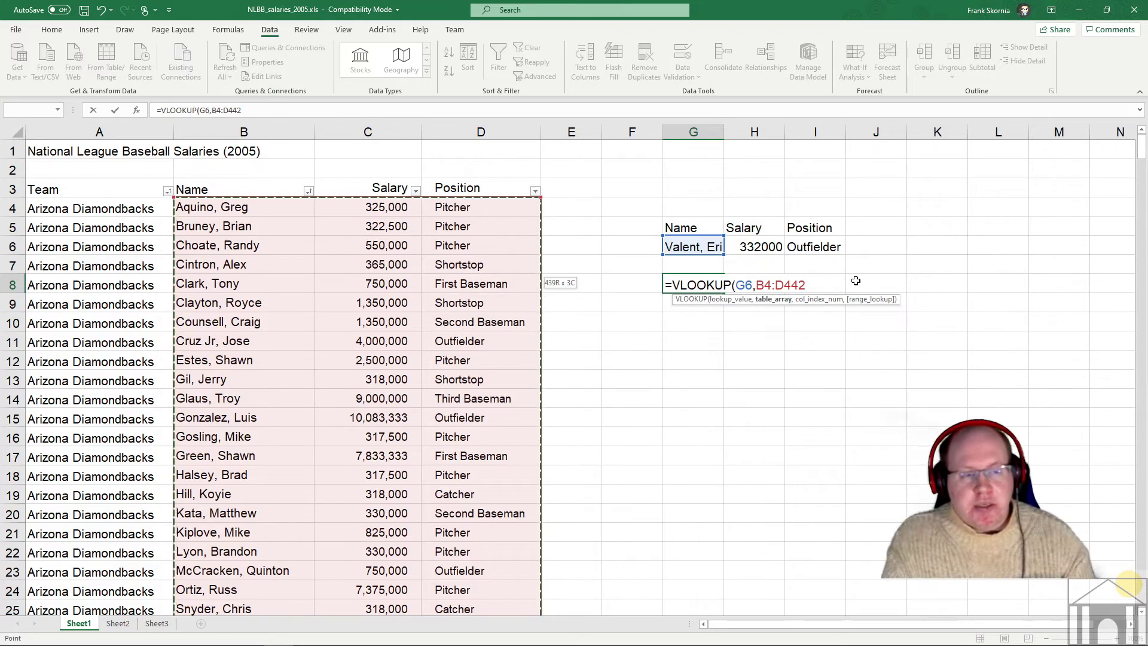
{"action": "type", "text": ","}
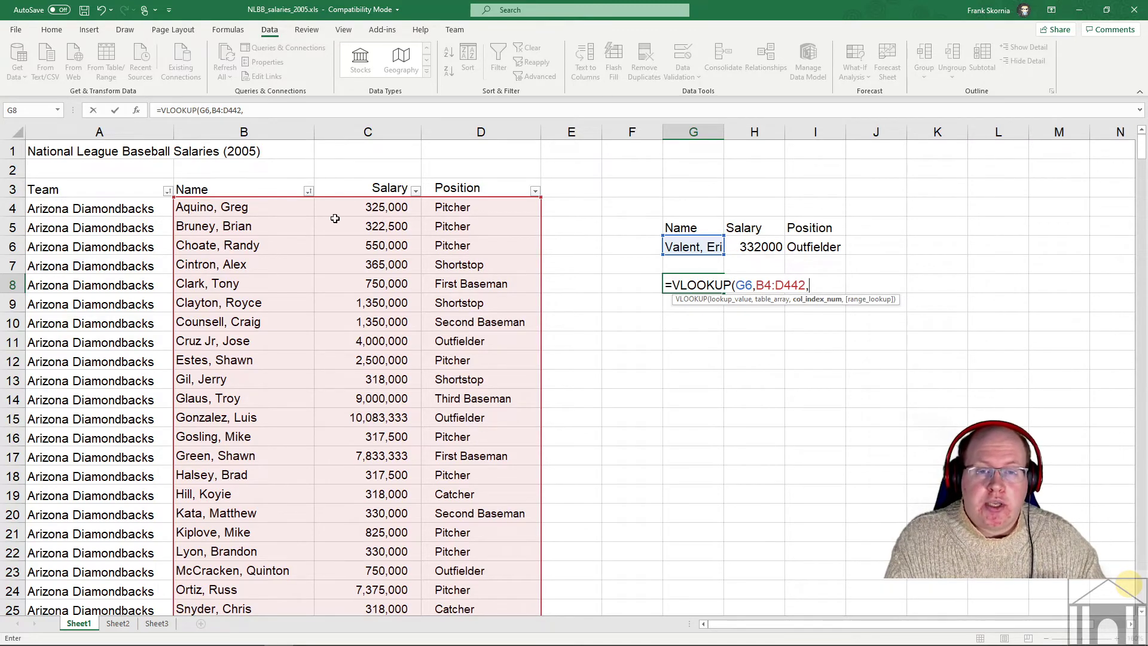
- Complete G8 as =VLOOKUP(G6,B4:D442,2,FALSE) so it returns the salary 332000
{"action": "type", "text": "2"}
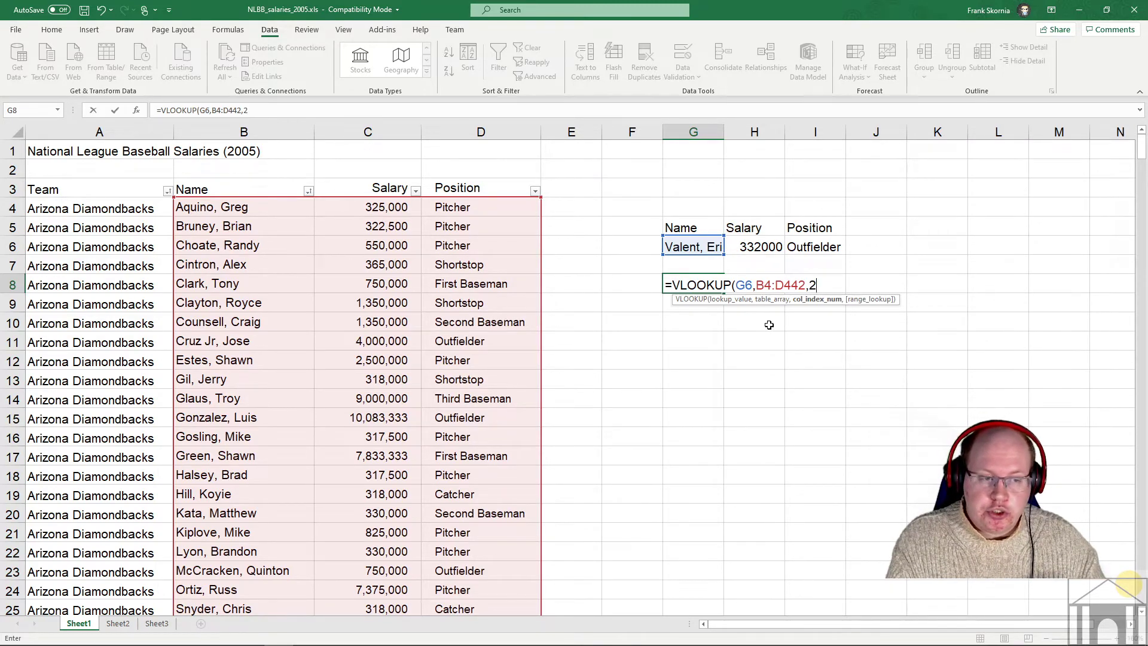
{"action": "type", "text": ","}
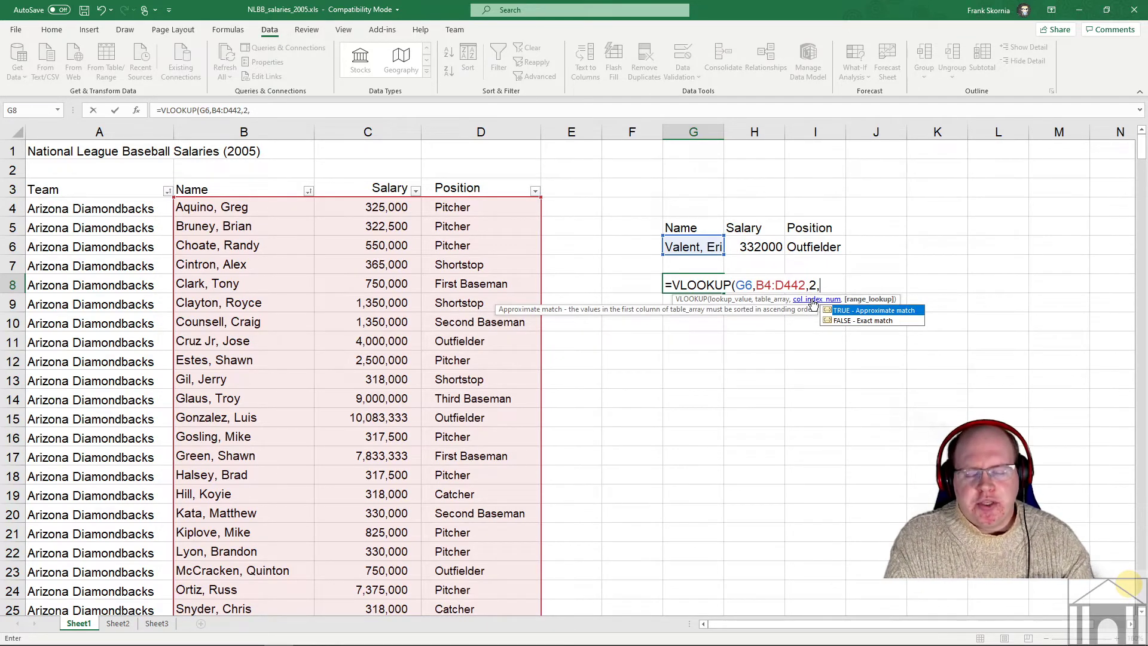
{"action": "type", "text": "FALS"}
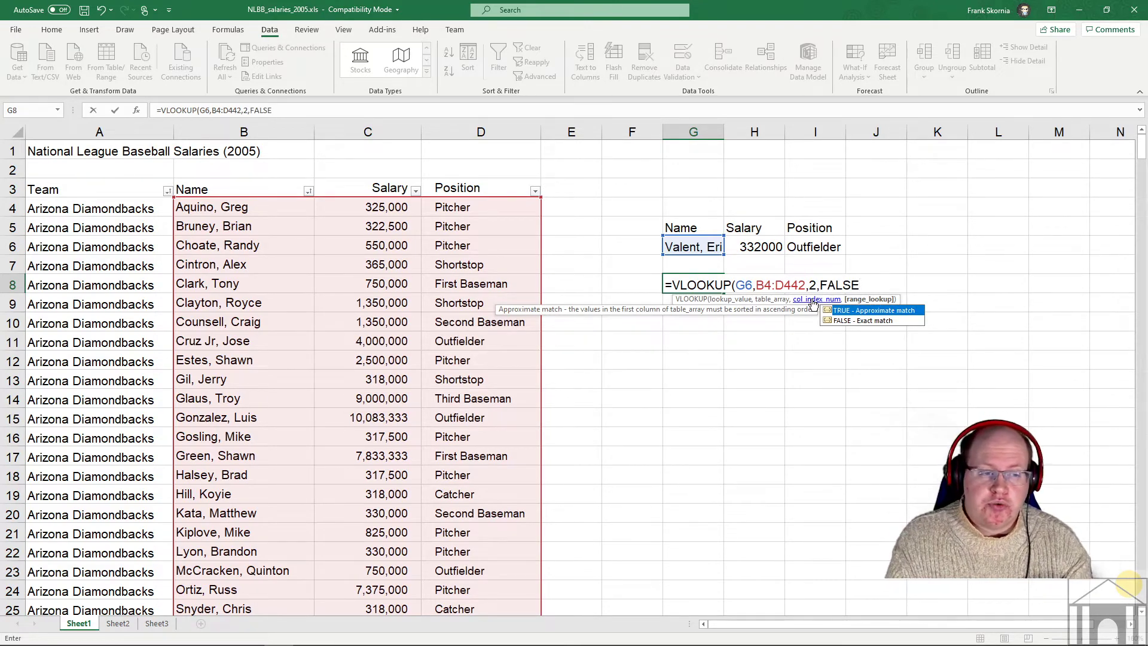
{"action": "type", "text": "E"}
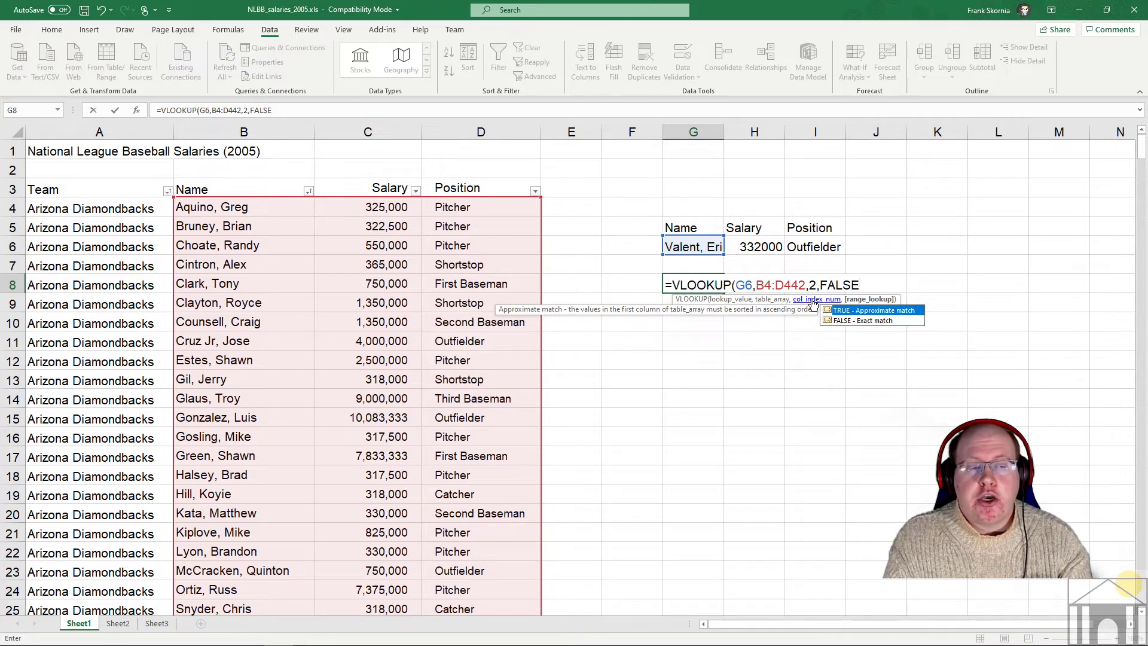
{"action": "type", "text": ")"}
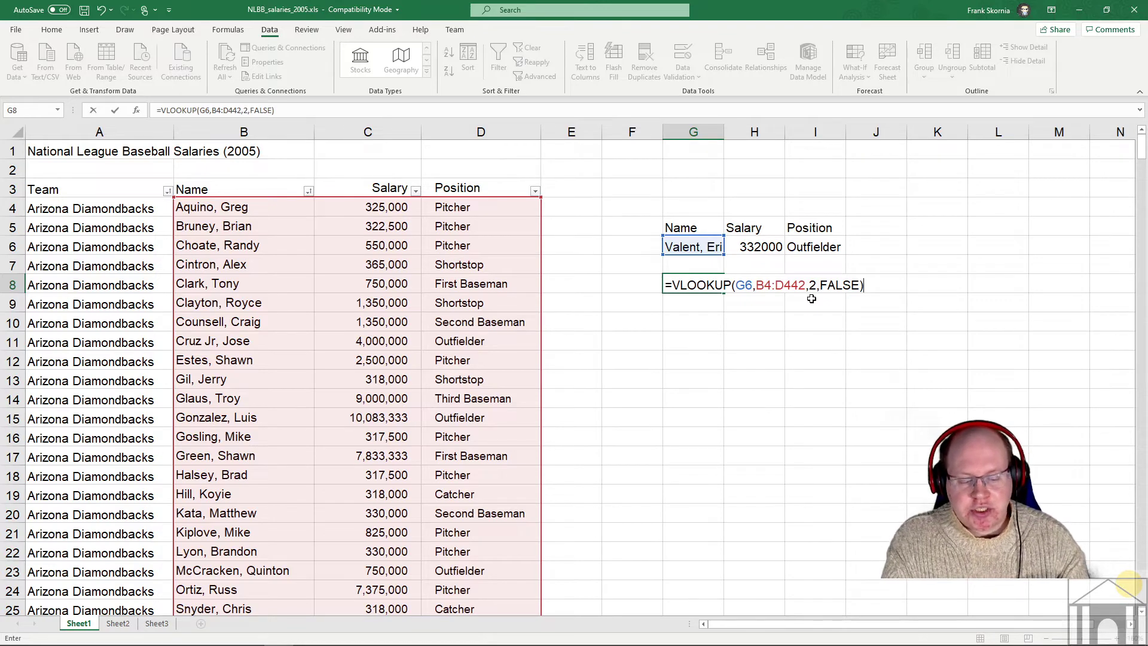
{"action": "key", "text": "Return"}
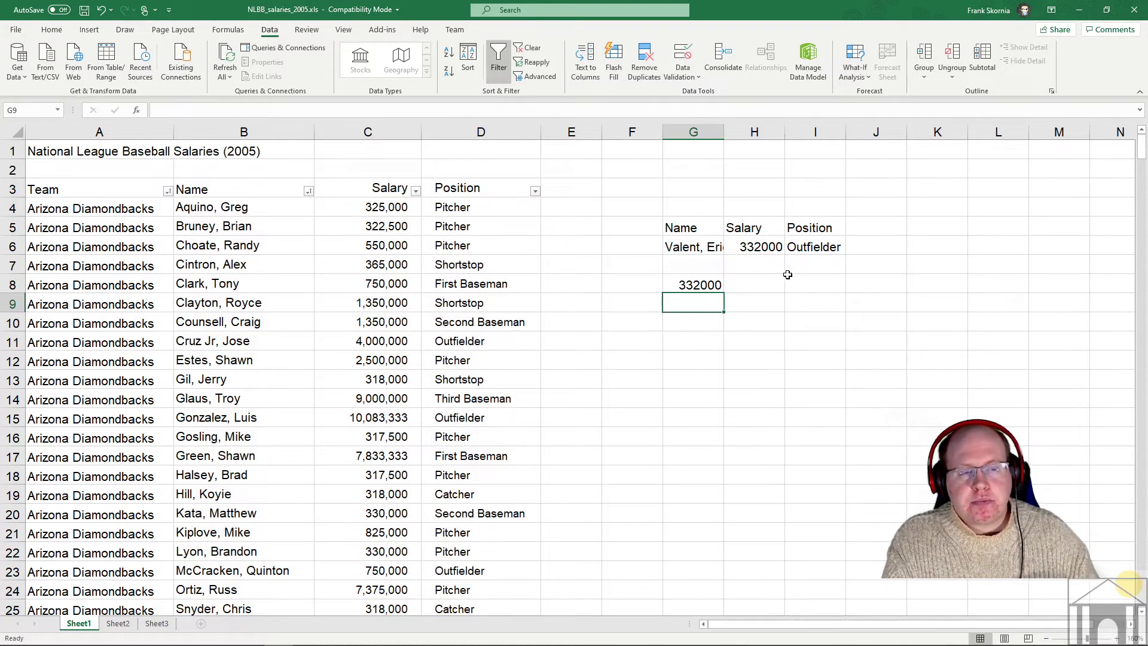
{"action": "left_click", "coordinate": [688, 286]}
{"action": "left_click", "coordinate": [695, 245]}
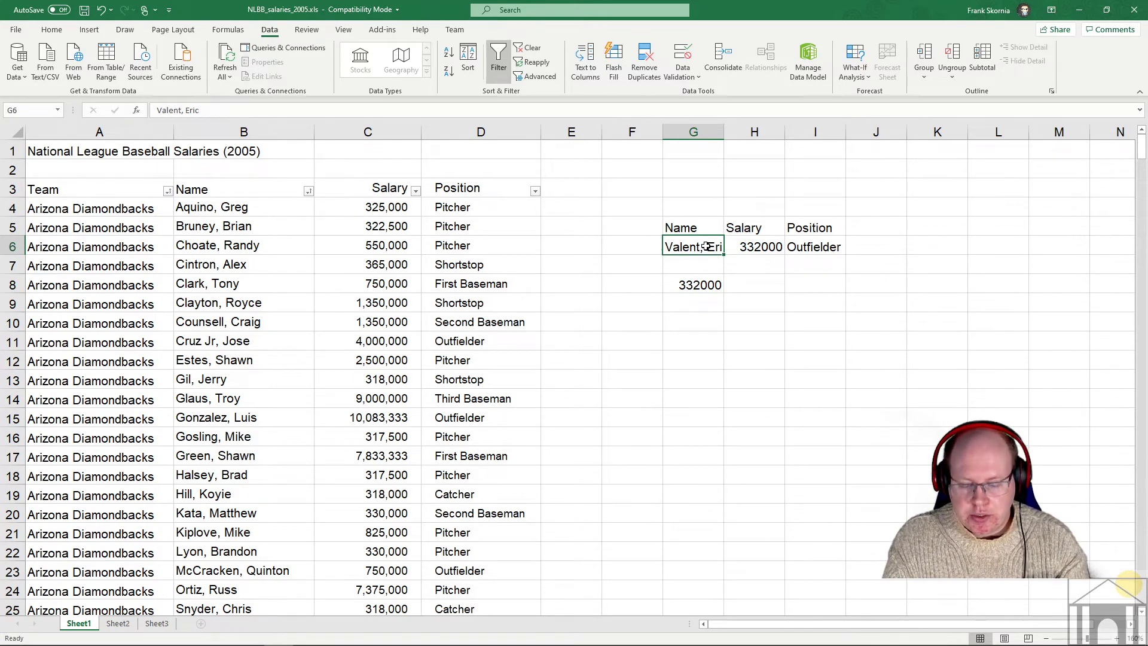
{"action": "type", "text": "Clark, "}
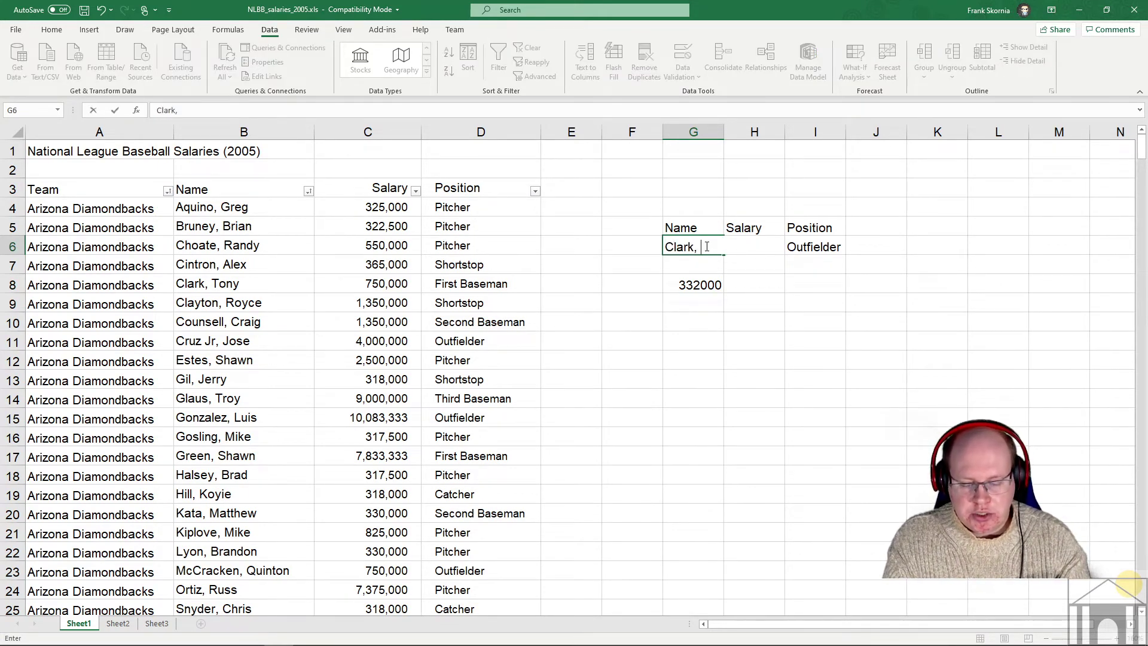
{"action": "type", "text": "Tony"}
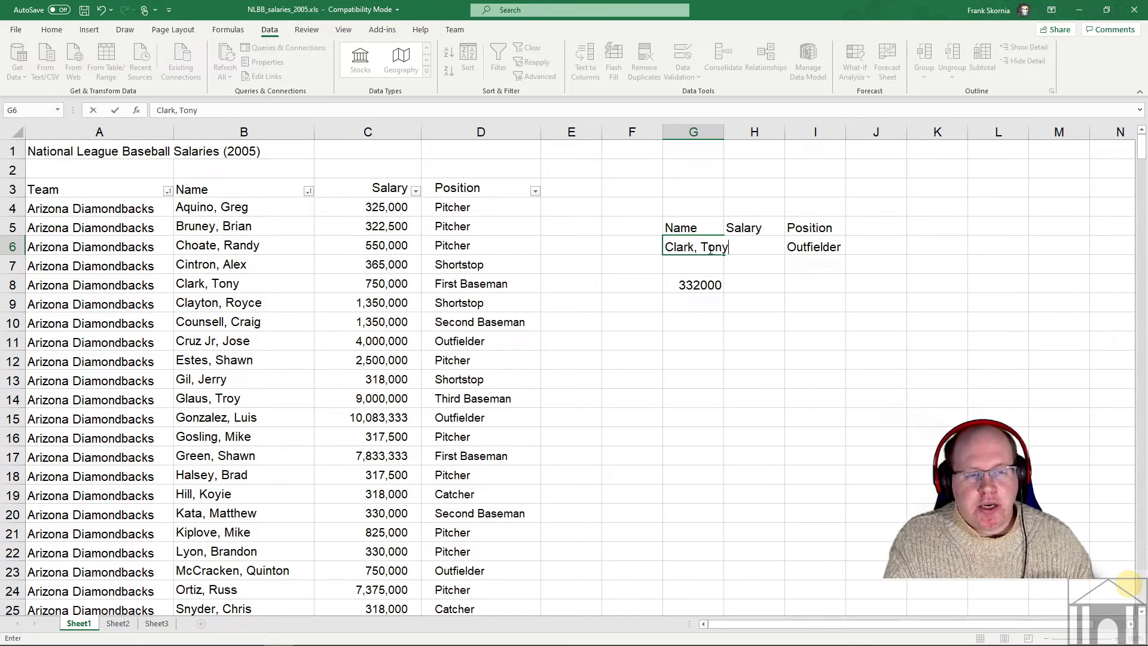
{"action": "key", "text": "Return"}
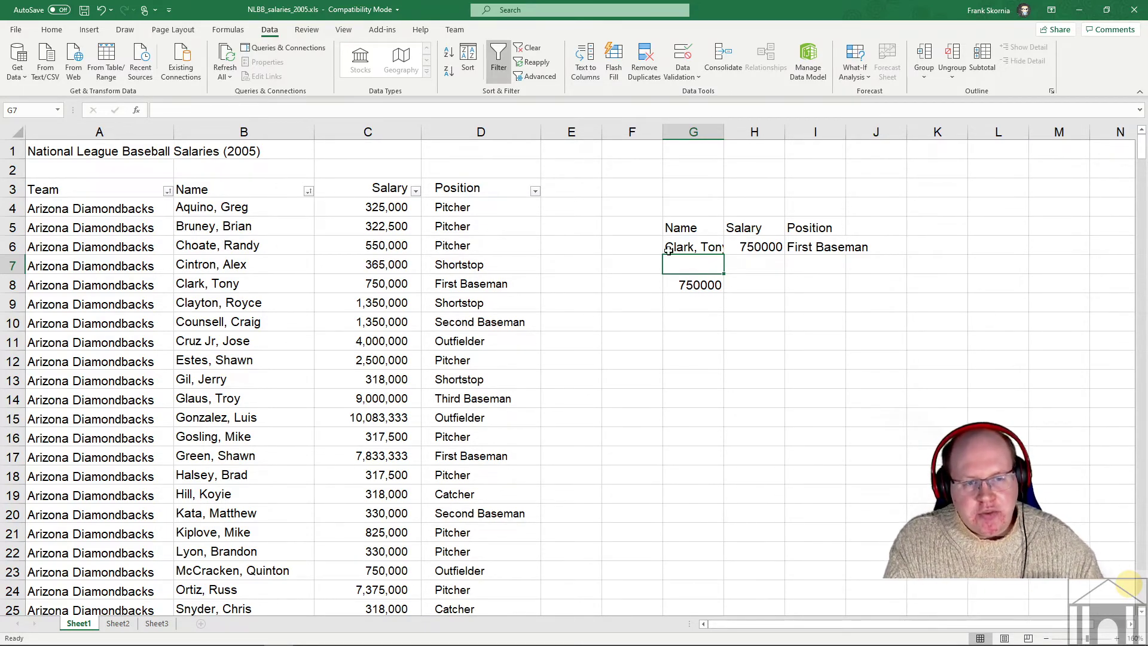
{"action": "left_click", "coordinate": [191, 290]}
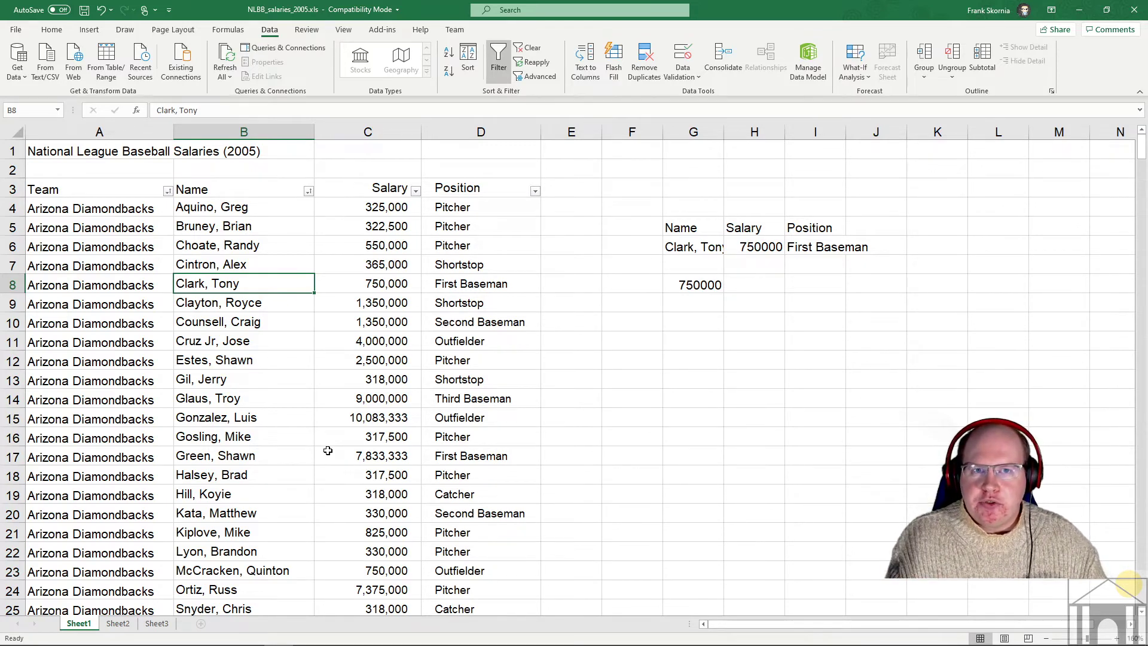
{"action": "mouse_move", "coordinate": [219, 643]}
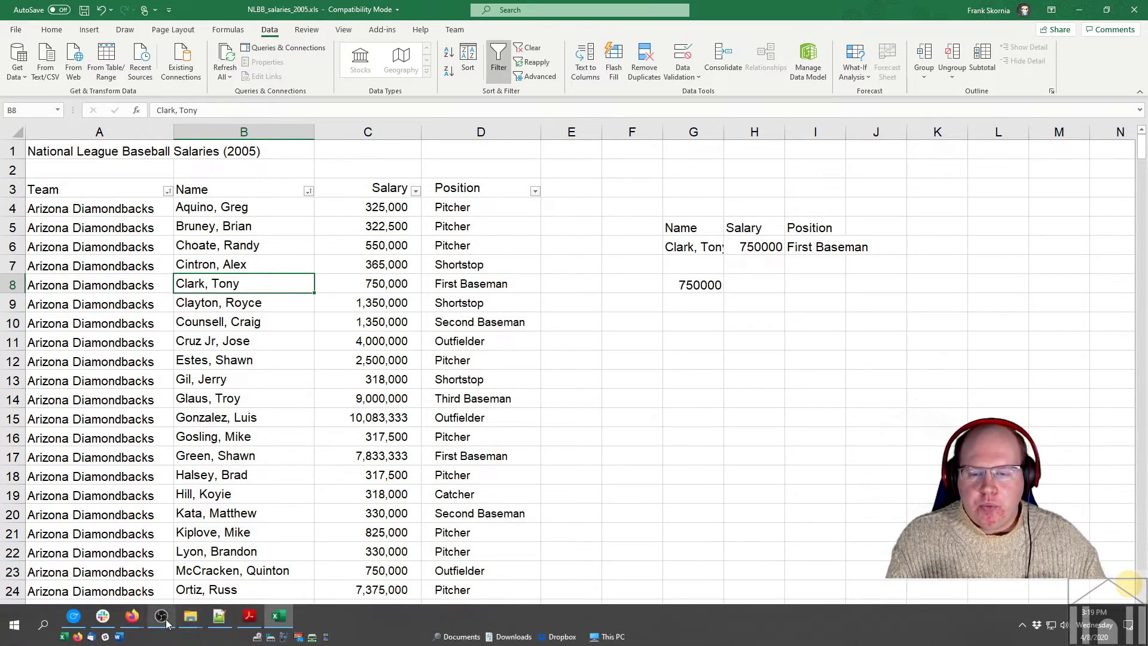
- In a new Firefox tab, search Google for 'excel 2016 vlookup'
{"action": "mouse_move", "coordinate": [132, 622]}
{"action": "left_click", "coordinate": [232, 584]}
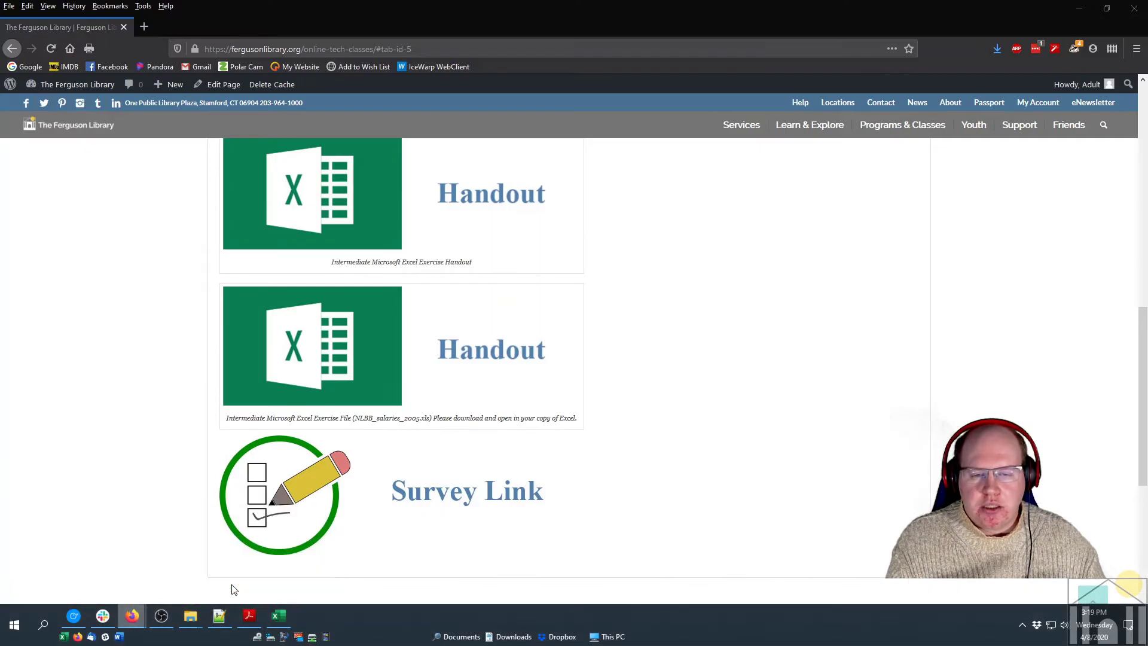
{"action": "left_click", "coordinate": [144, 27]}
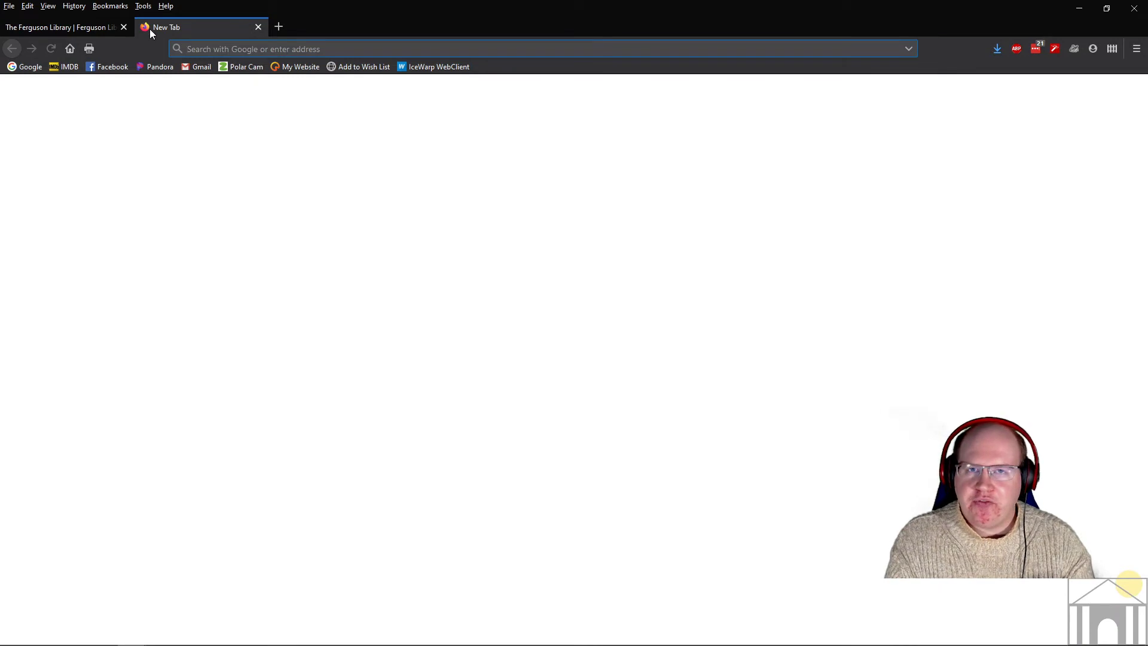
{"action": "type", "text": "google.com/"}
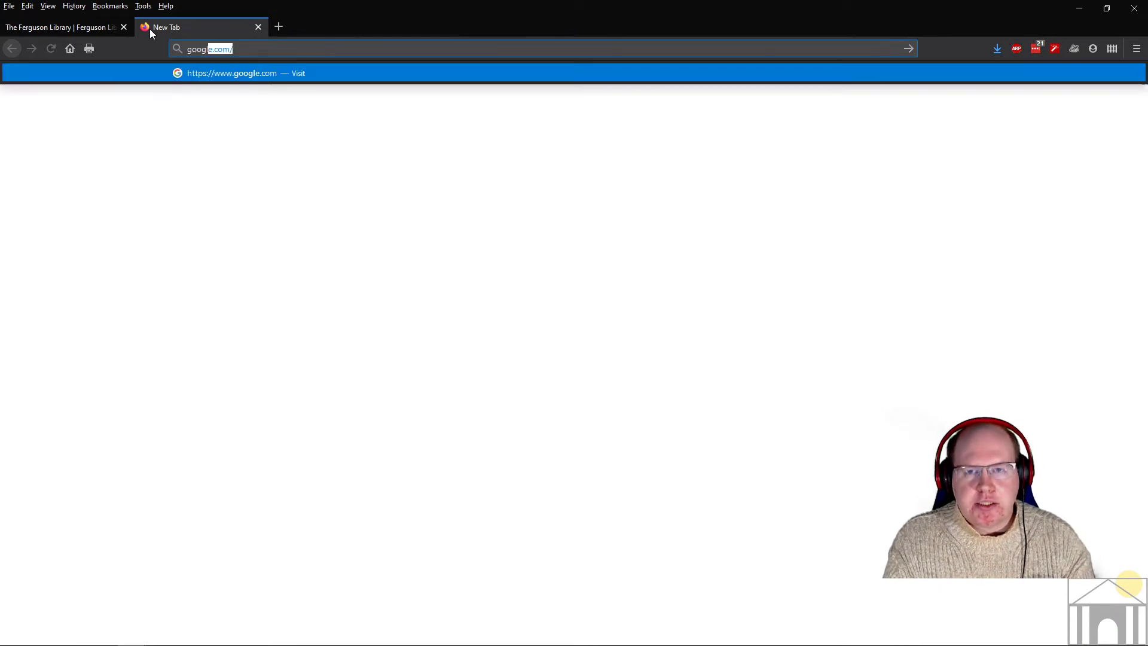
{"action": "key", "text": "Return"}
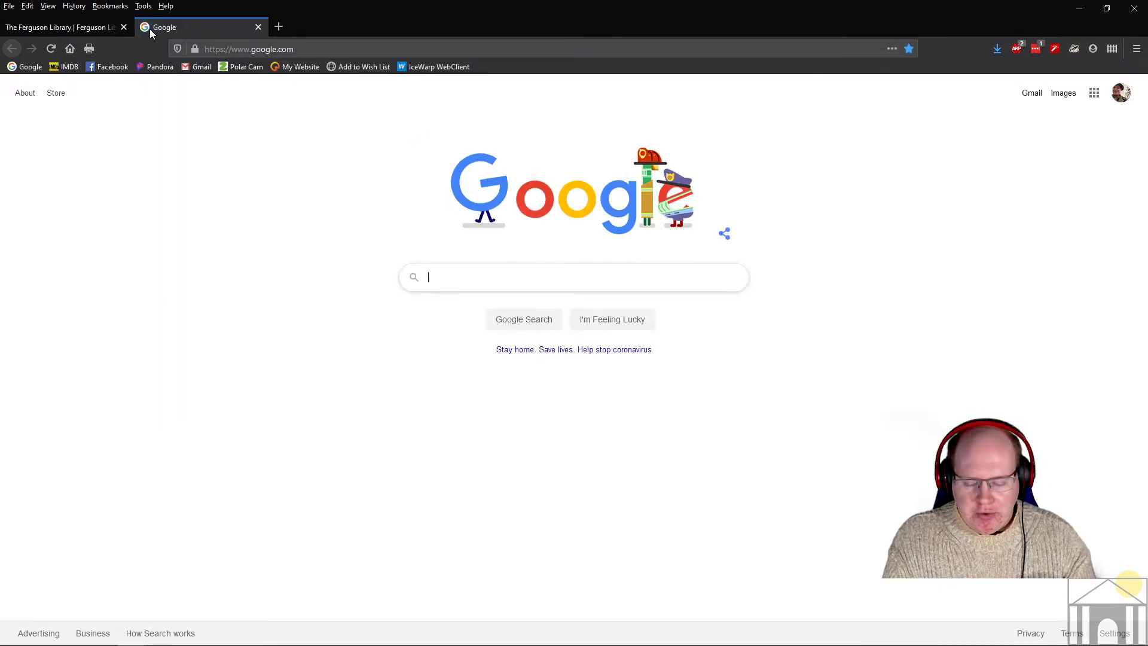
{"action": "type", "text": "excel 2"}
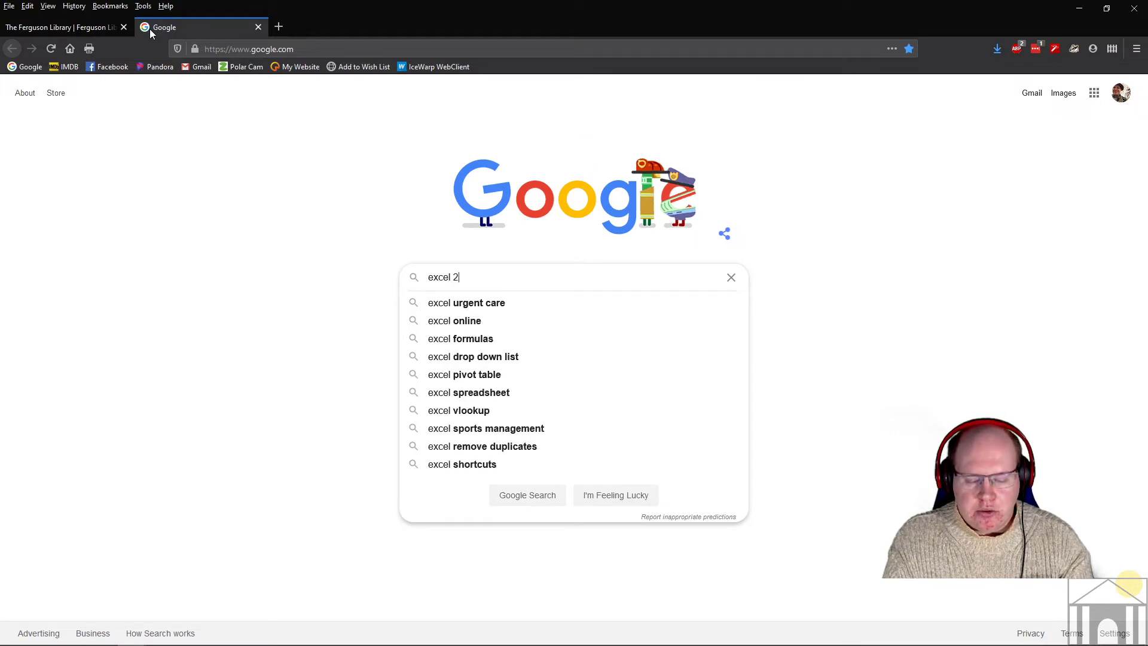
{"action": "type", "text": "016 vlookup"}
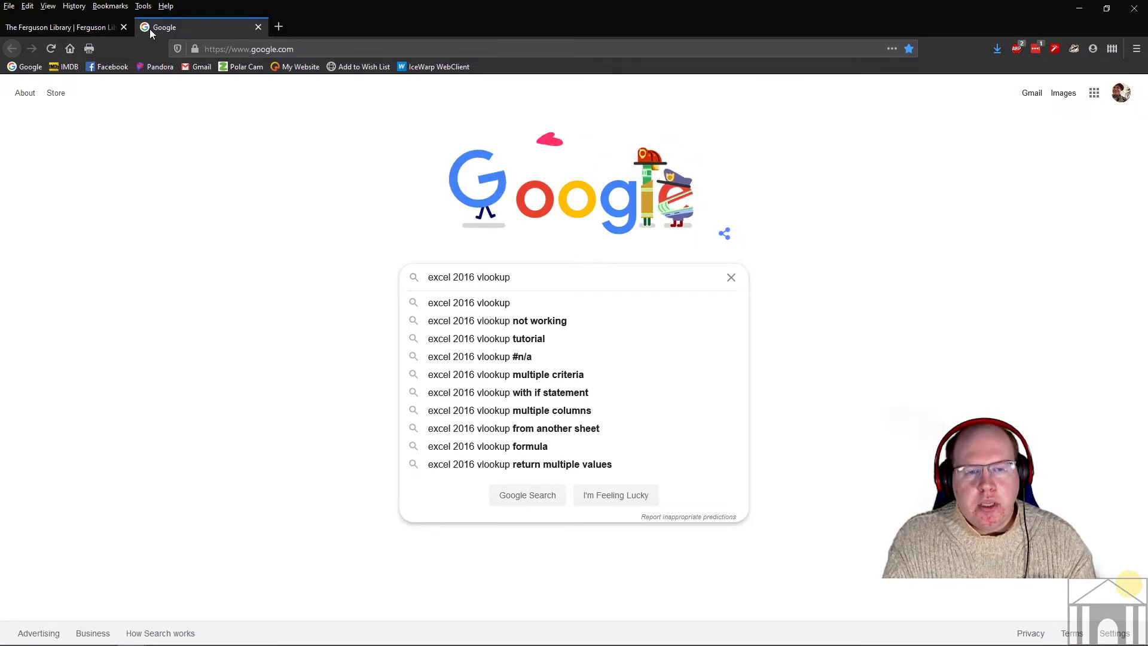
{"action": "key", "text": "Return"}
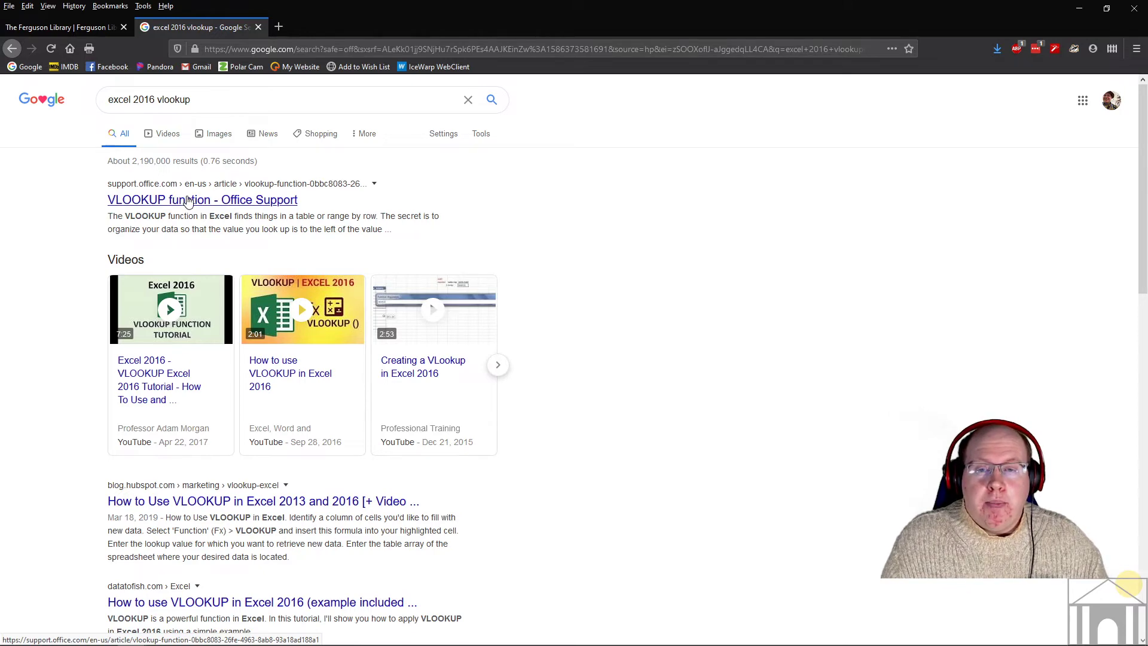
- Open the Microsoft Support VLOOKUP article and read its introduction and getting-started steps
{"action": "left_click", "coordinate": [190, 200]}
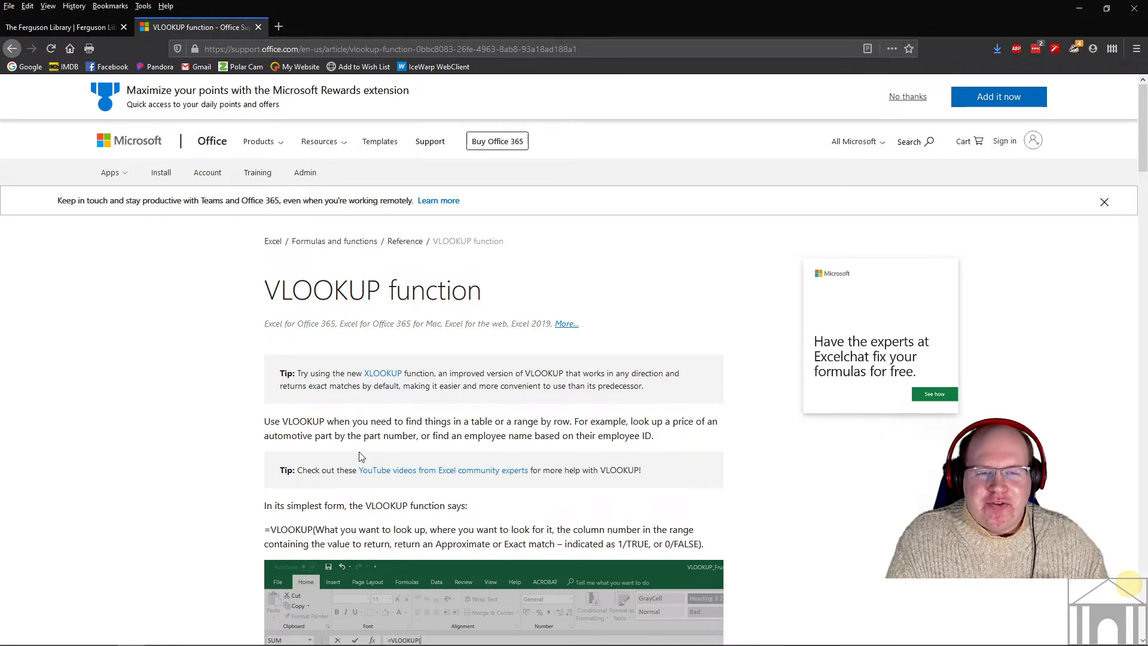
{"action": "scroll", "coordinate": [762, 299], "scroll_direction": "down", "scroll_amount": 1}
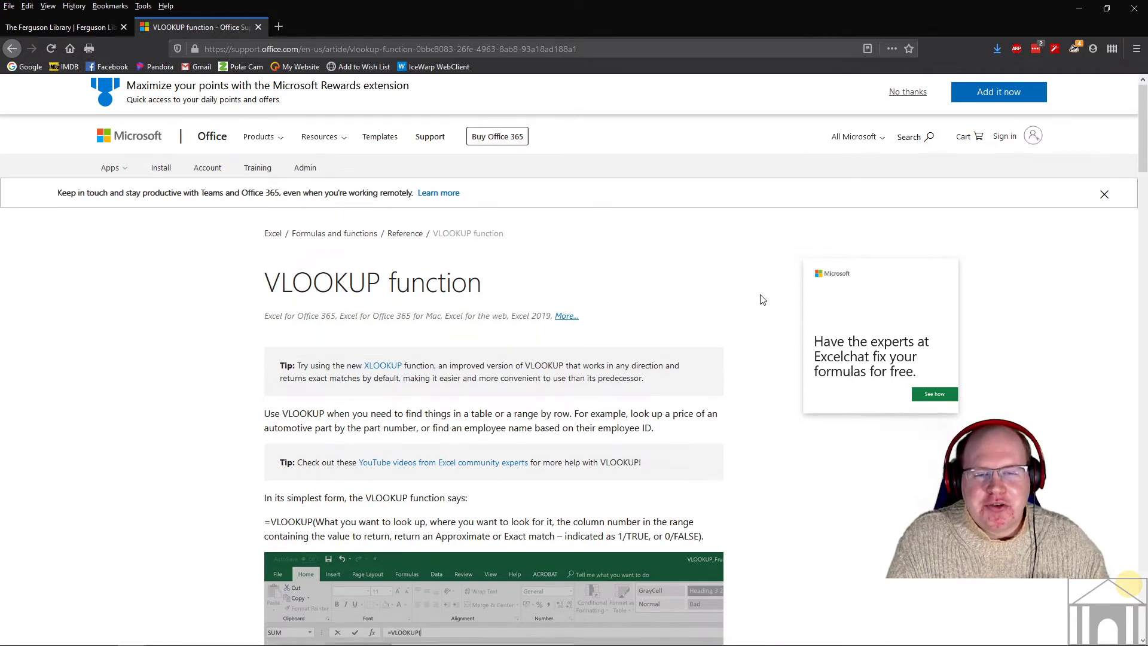
{"action": "scroll", "coordinate": [762, 299], "scroll_direction": "down", "scroll_amount": 3}
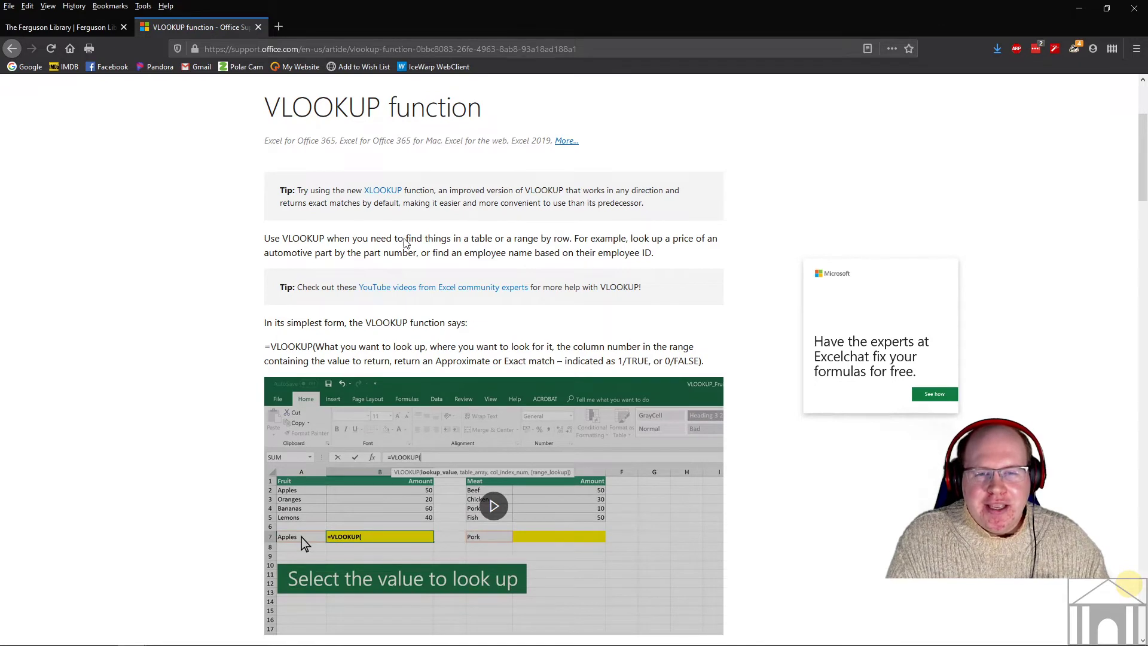
{"action": "left_click_drag", "start_coordinate": [319, 238], "coordinate": [443, 240]}
{"action": "left_click", "coordinate": [220, 257]}
{"action": "scroll", "coordinate": [220, 257], "scroll_direction": "down", "scroll_amount": 3}
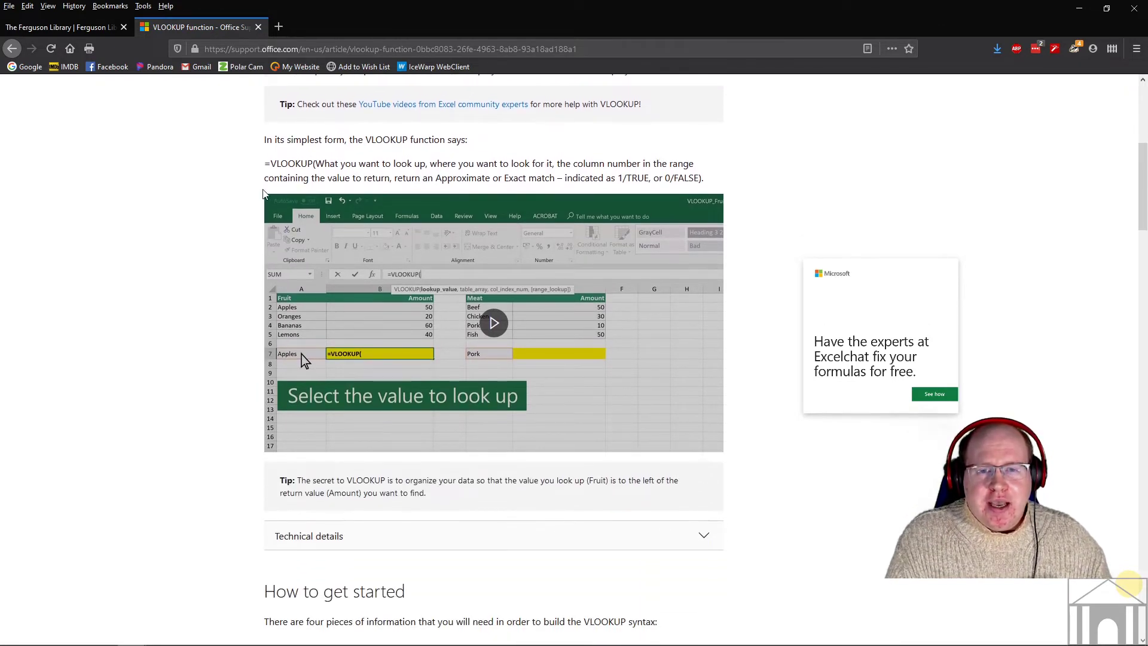
{"action": "scroll", "coordinate": [203, 205], "scroll_direction": "down", "scroll_amount": 6}
{"action": "left_click_drag", "start_coordinate": [326, 287], "coordinate": [455, 286]}
{"action": "left_click_drag", "start_coordinate": [321, 322], "coordinate": [434, 319]}
{"action": "left_click_drag", "start_coordinate": [357, 391], "coordinate": [388, 420]}
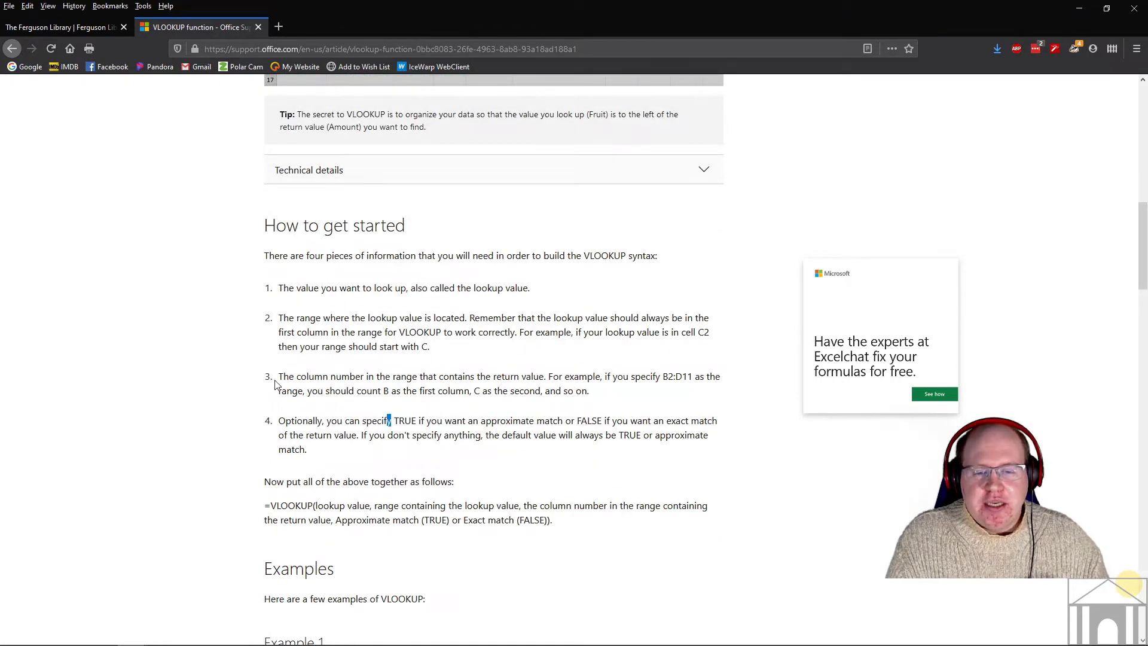
- Read through the article's VLOOKUP examples, then return to the salaries workbook in Excel
{"action": "scroll", "coordinate": [275, 382], "scroll_direction": "down", "scroll_amount": 6}
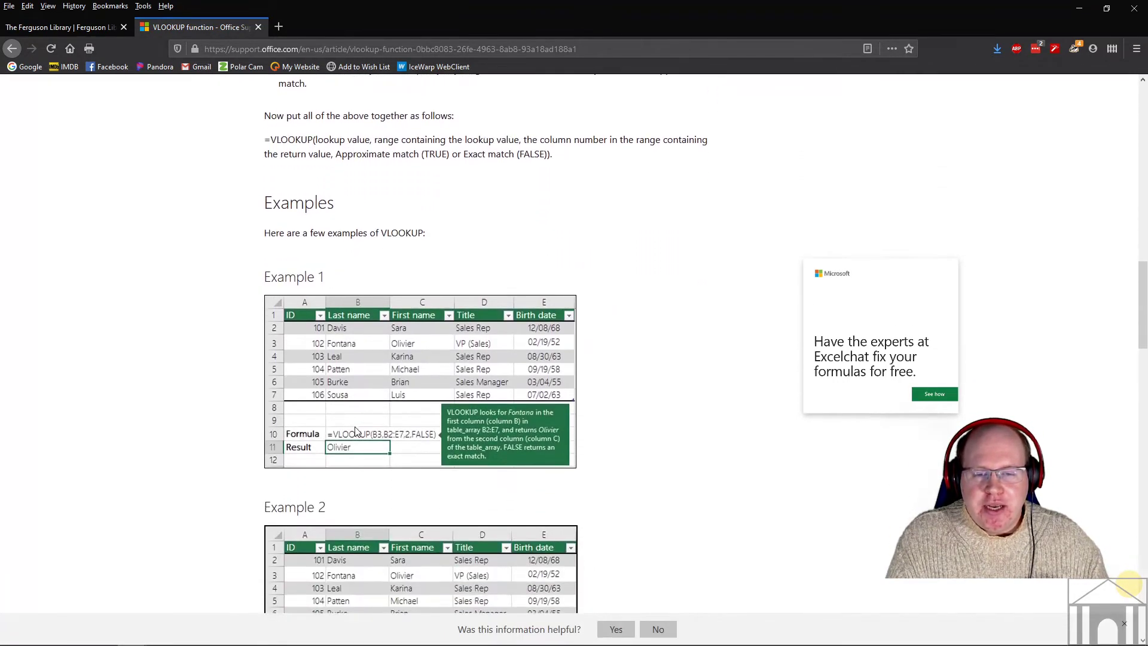
{"action": "scroll", "coordinate": [146, 383], "scroll_direction": "down", "scroll_amount": 10}
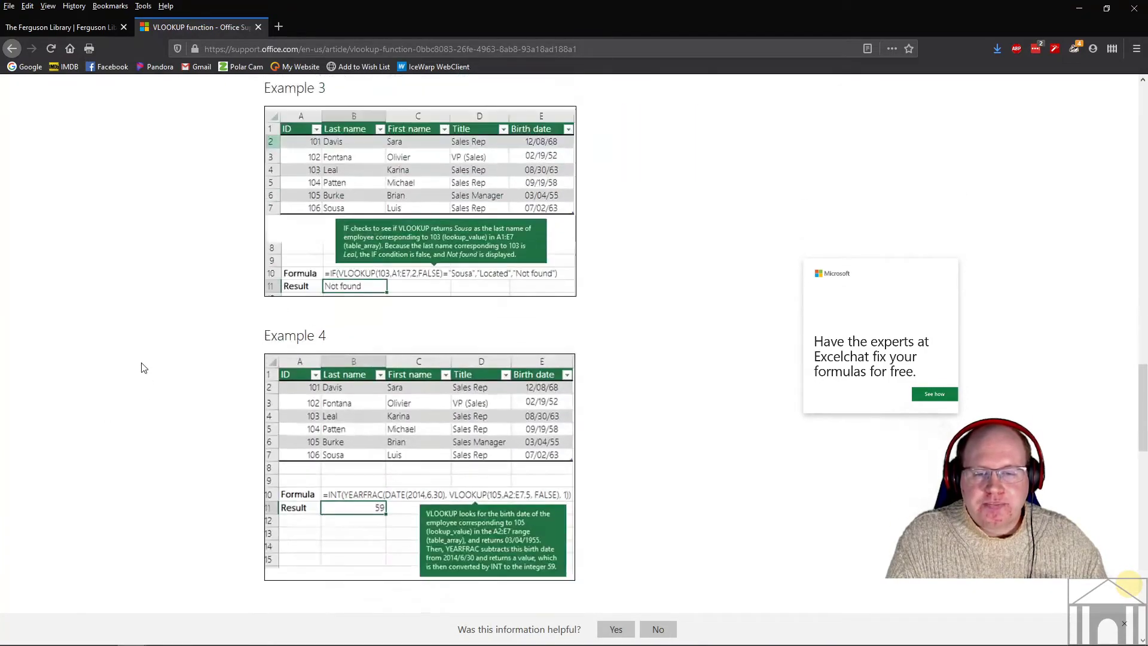
{"action": "scroll", "coordinate": [144, 368], "scroll_direction": "down", "scroll_amount": 10}
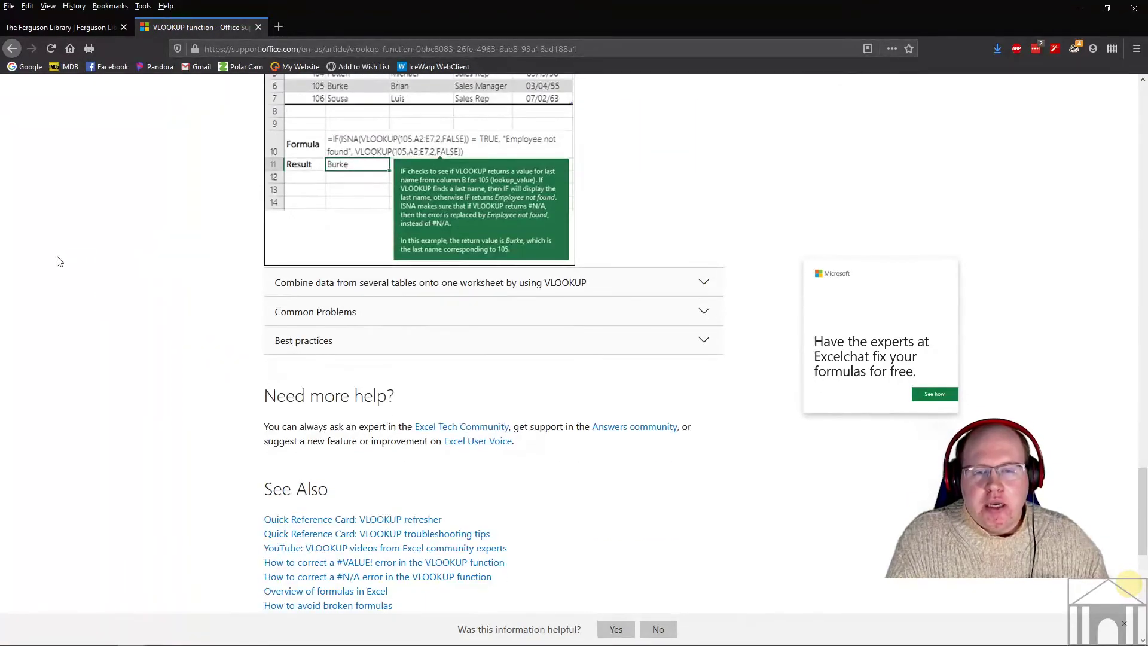
{"action": "scroll", "coordinate": [71, 333], "scroll_direction": "up", "scroll_amount": 8}
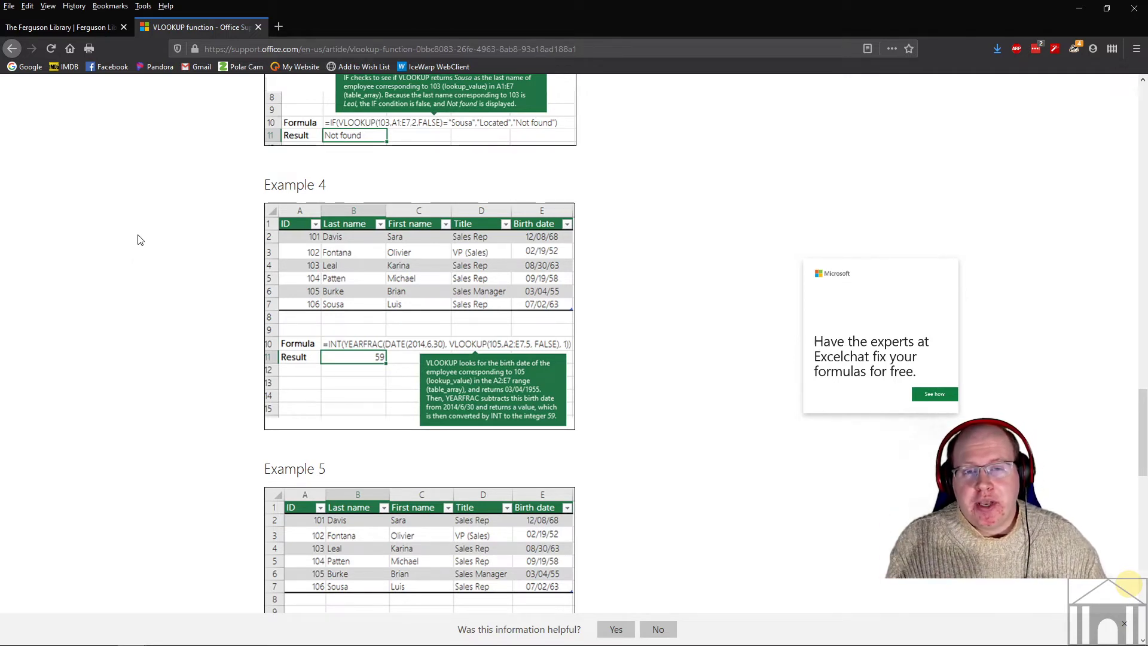
{"action": "scroll", "coordinate": [120, 278], "scroll_direction": "up", "scroll_amount": 10}
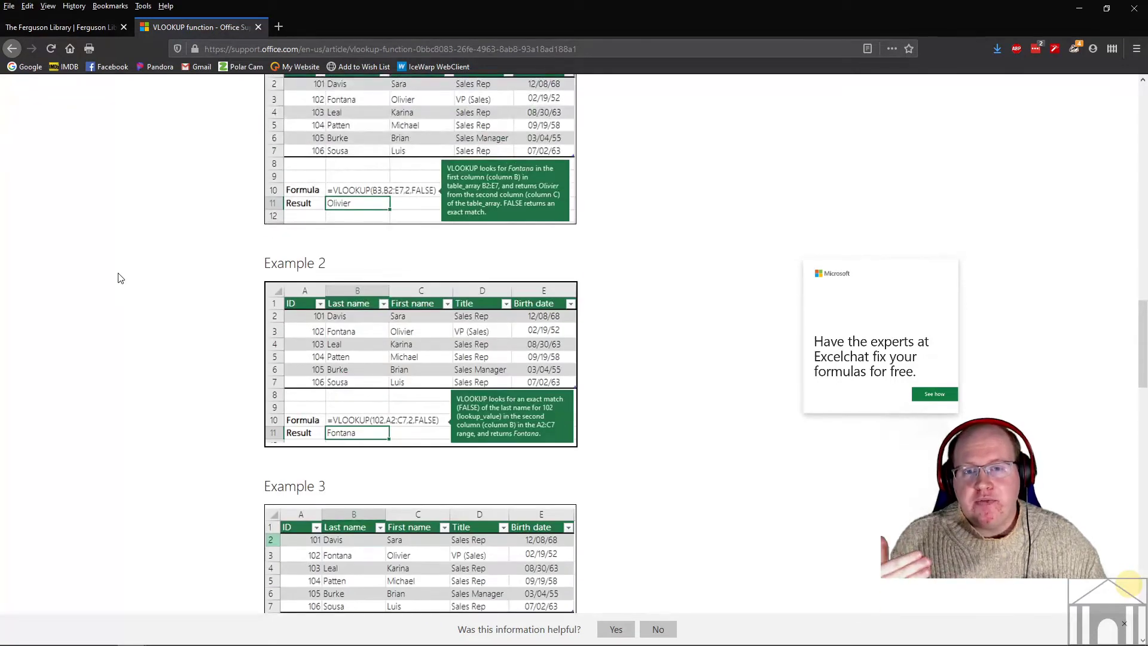
{"action": "scroll", "coordinate": [119, 278], "scroll_direction": "up", "scroll_amount": 4}
{"action": "scroll", "coordinate": [119, 278], "scroll_direction": "up", "scroll_amount": 4}
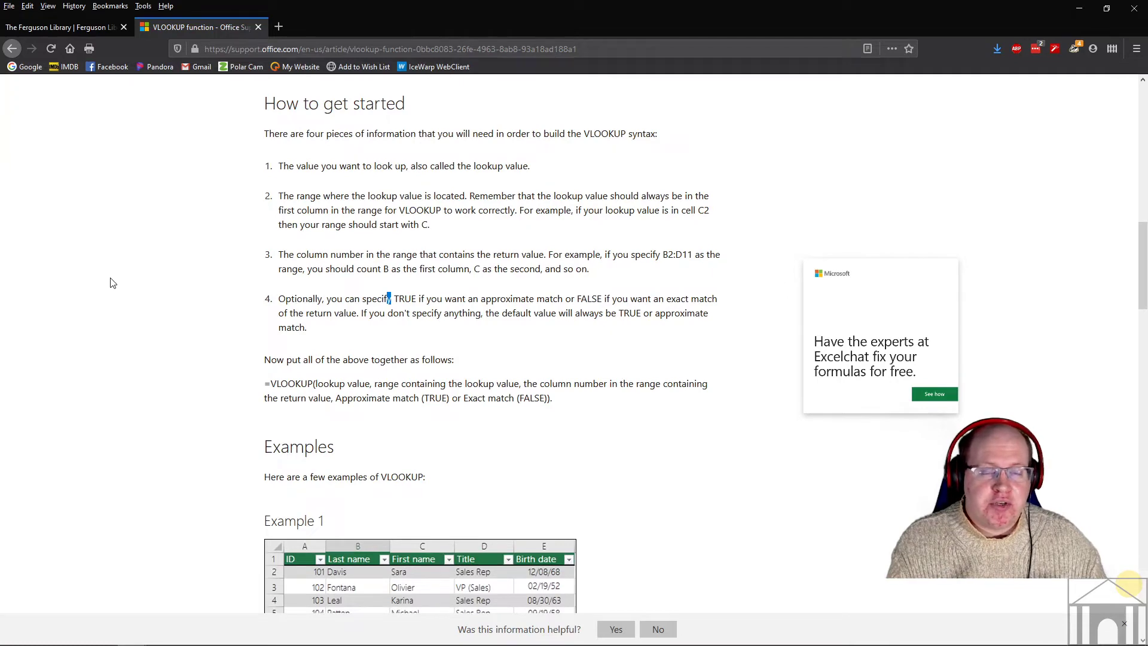
{"action": "scroll", "coordinate": [159, 335], "scroll_direction": "up", "scroll_amount": 4}
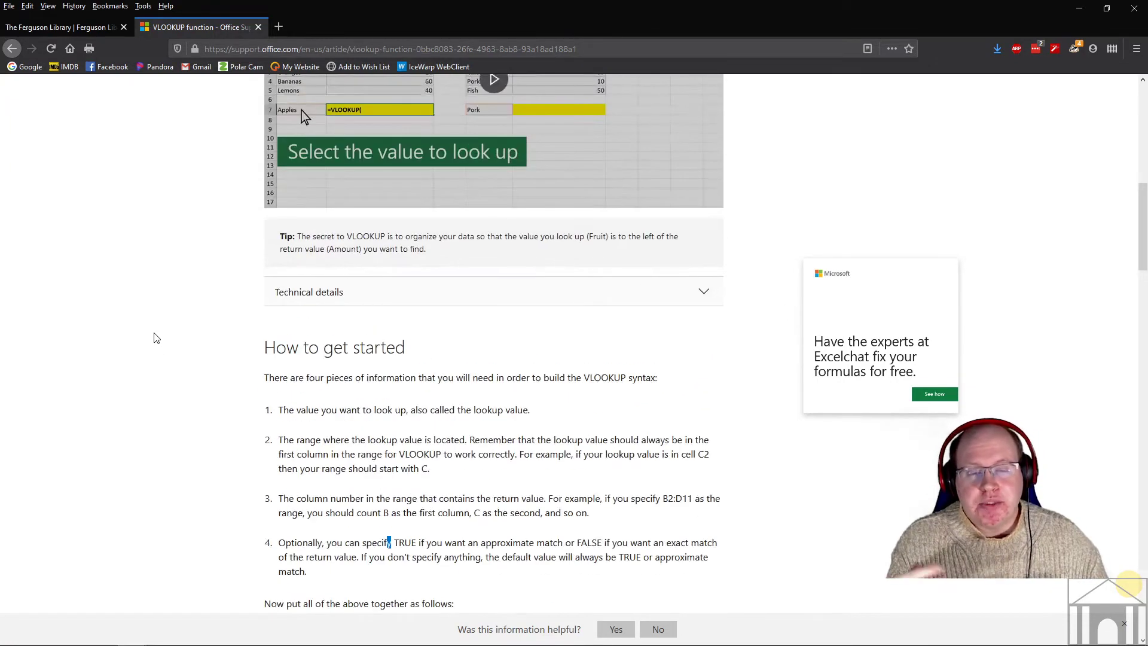
{"action": "scroll", "coordinate": [224, 318], "scroll_direction": "up", "scroll_amount": 6}
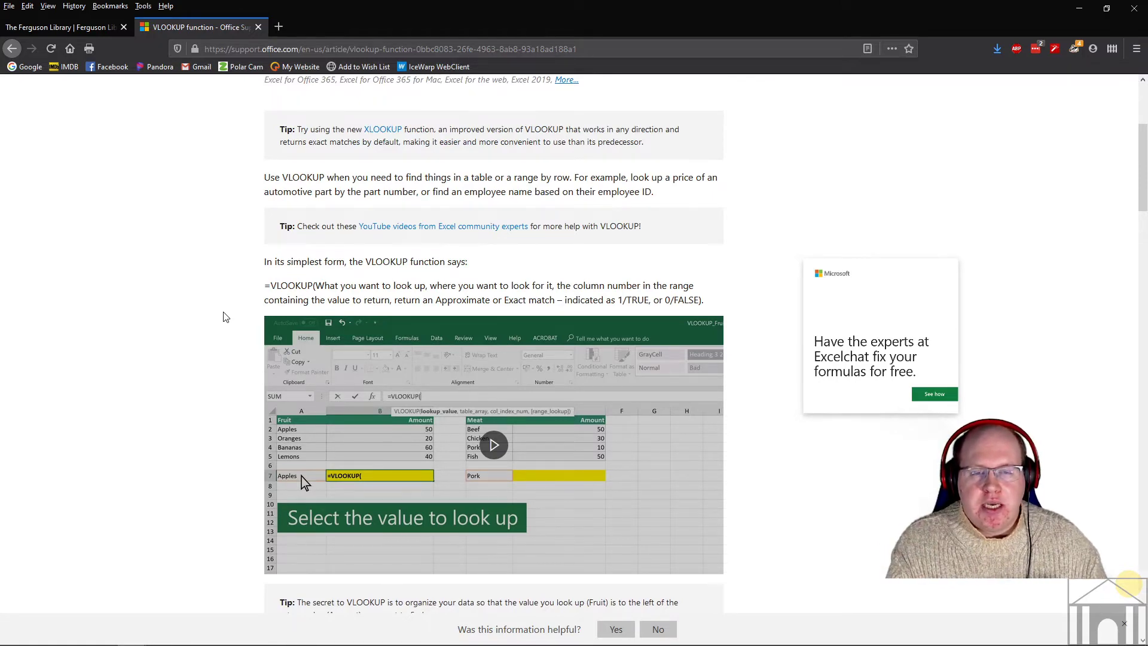
{"action": "scroll", "coordinate": [224, 317], "scroll_direction": "up", "scroll_amount": 4}
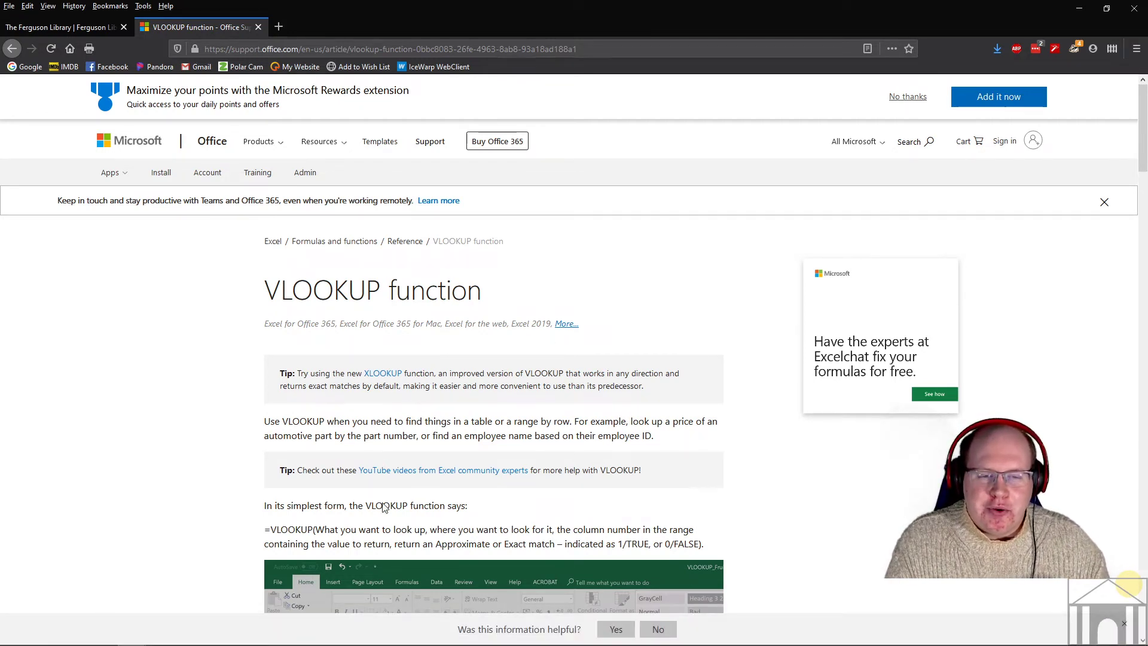
{"action": "left_click", "coordinate": [281, 620]}
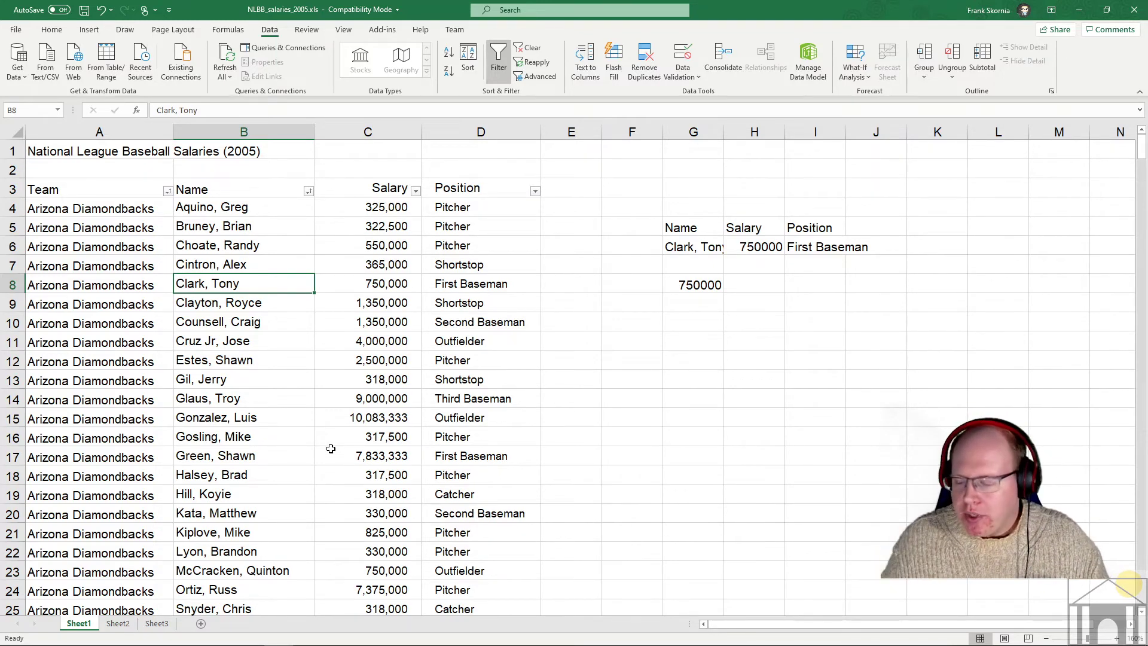
- On the Home tab, select Salary column C and bring up the Conditional Formatting options
{"action": "left_click", "coordinate": [53, 32]}
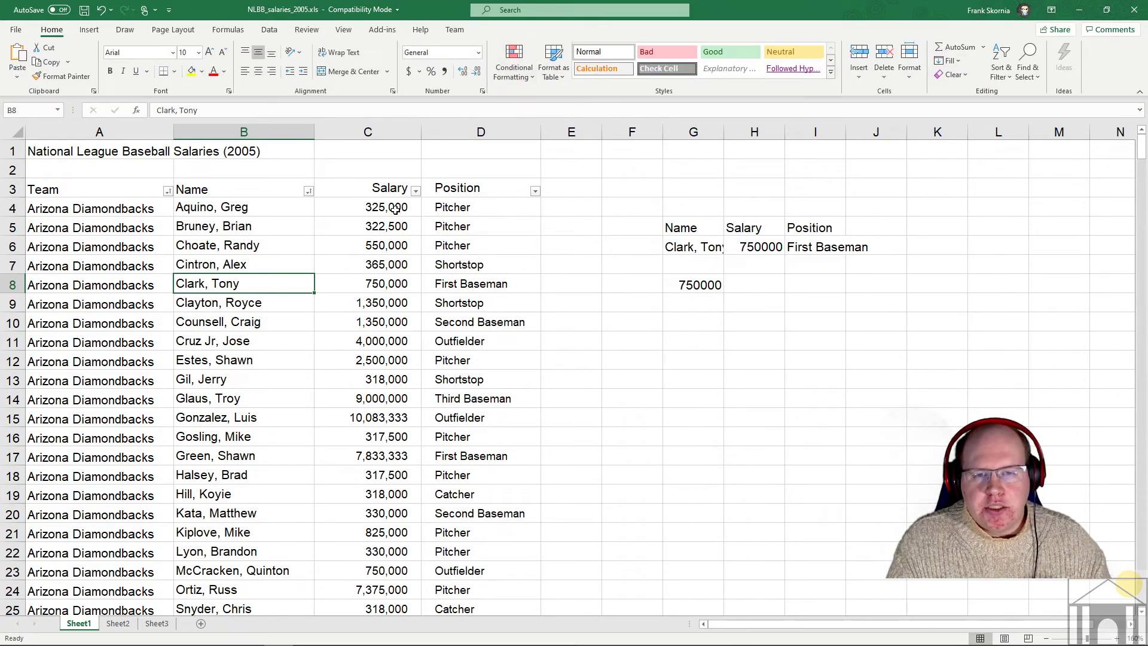
{"action": "left_click", "coordinate": [390, 132]}
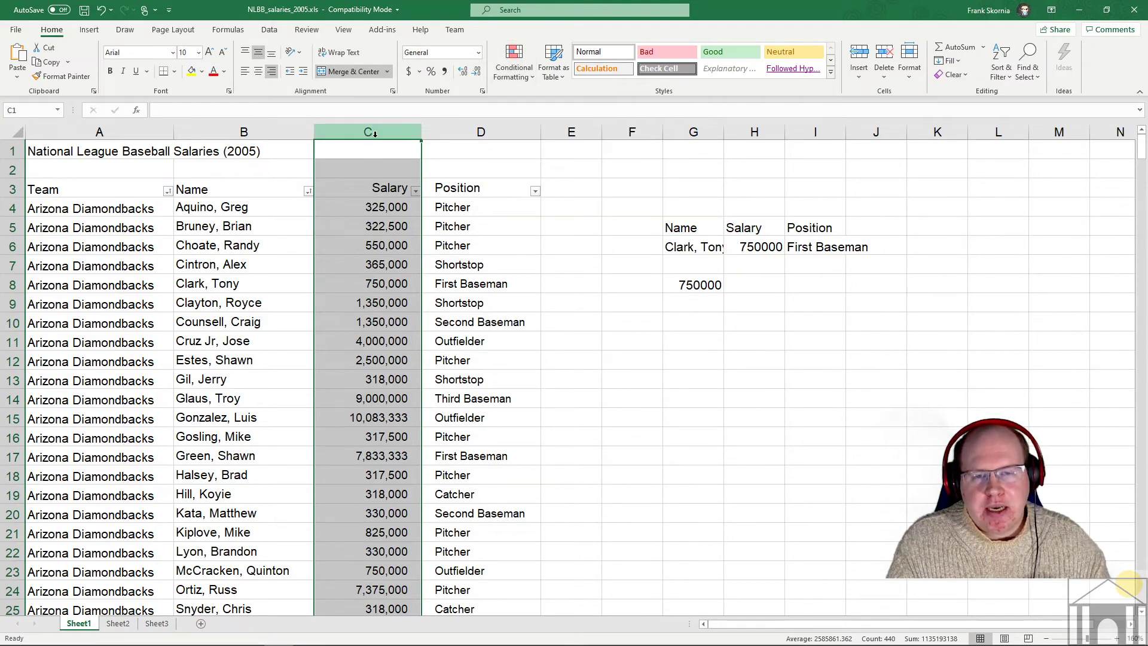
{"action": "scroll", "coordinate": [504, 263], "scroll_direction": "down", "scroll_amount": 18}
{"action": "scroll", "coordinate": [504, 263], "scroll_direction": "down", "scroll_amount": 20}
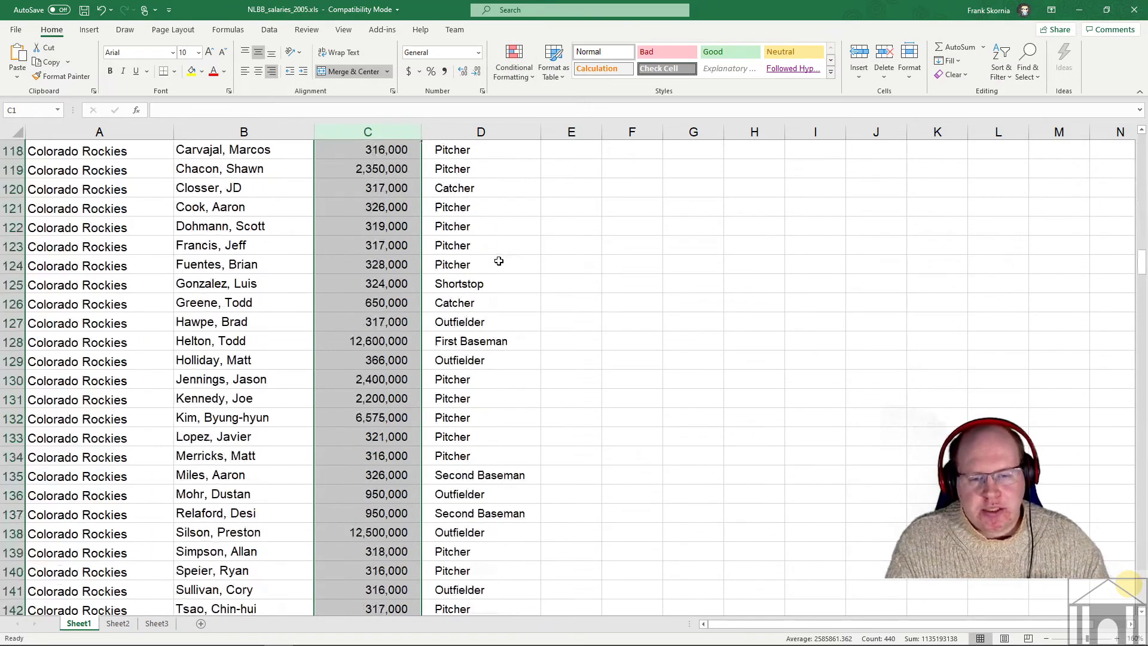
{"action": "scroll", "coordinate": [492, 264], "scroll_direction": "down", "scroll_amount": 20}
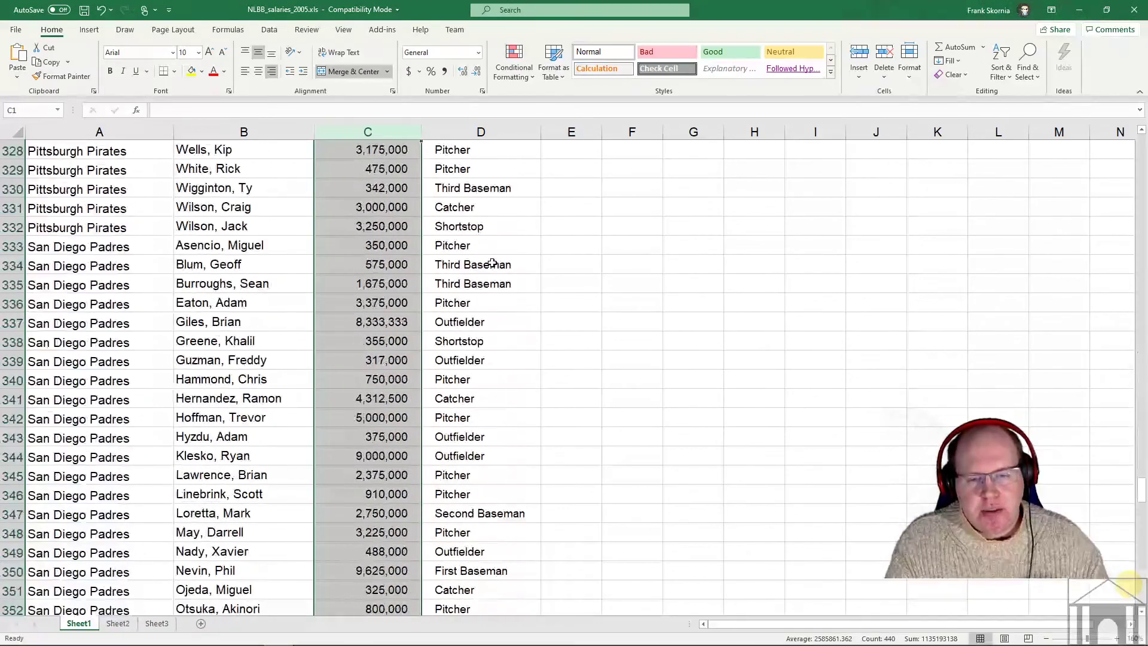
{"action": "scroll", "coordinate": [493, 269], "scroll_direction": "down", "scroll_amount": 20}
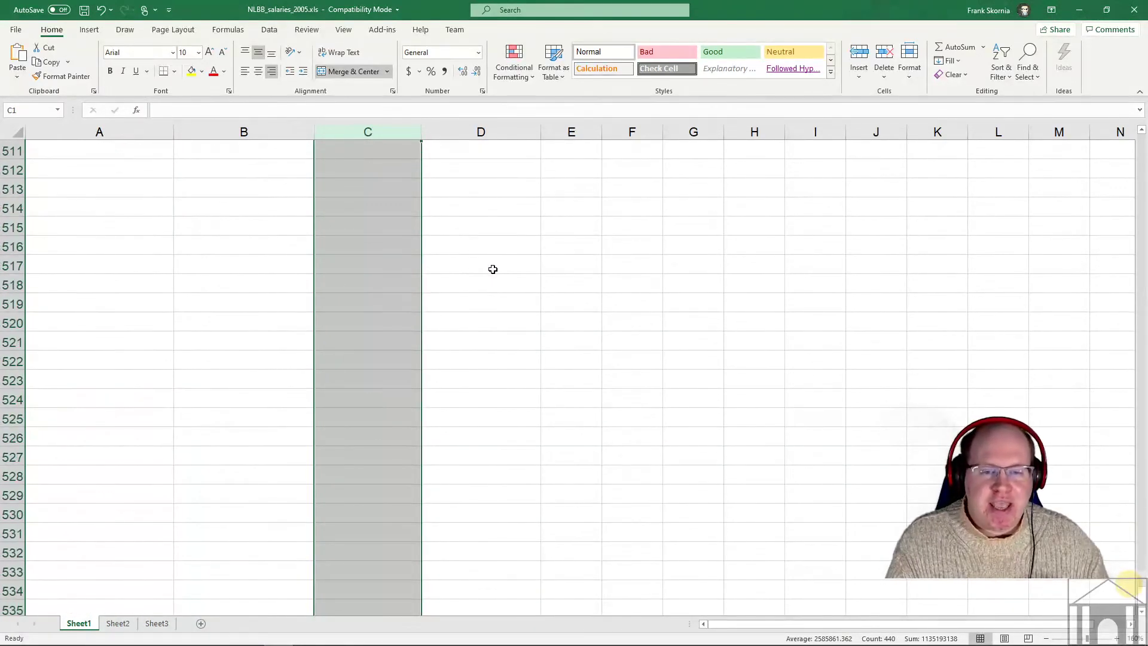
{"action": "scroll", "coordinate": [493, 266], "scroll_direction": "up", "scroll_amount": 8}
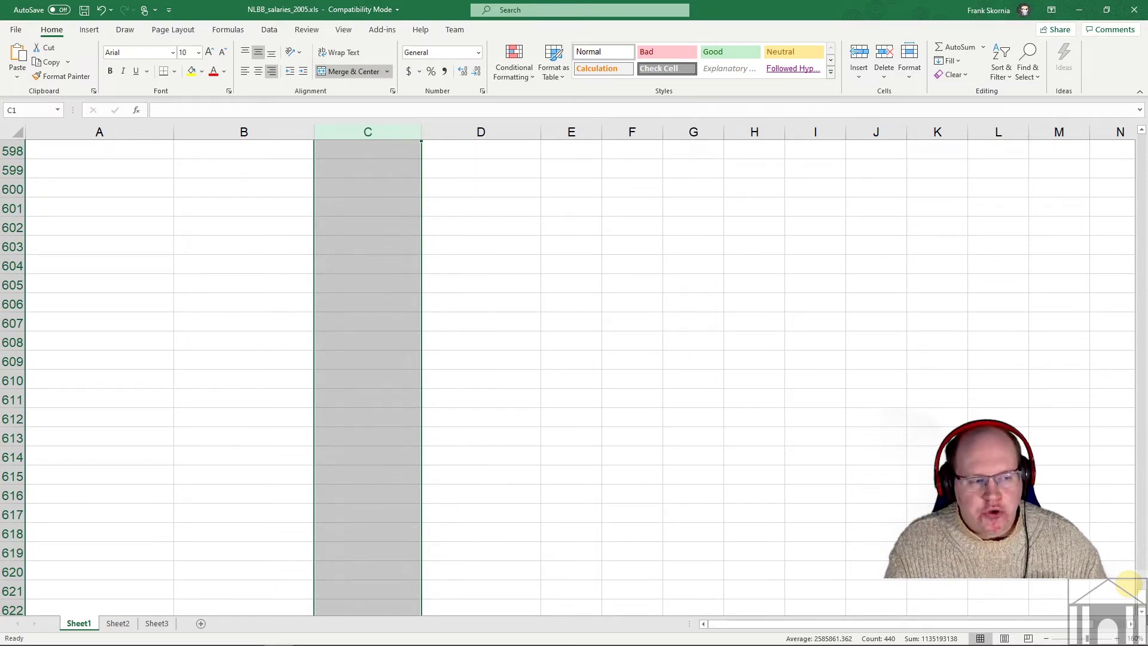
{"action": "scroll", "coordinate": [804, 251], "scroll_direction": "up", "scroll_amount": 20}
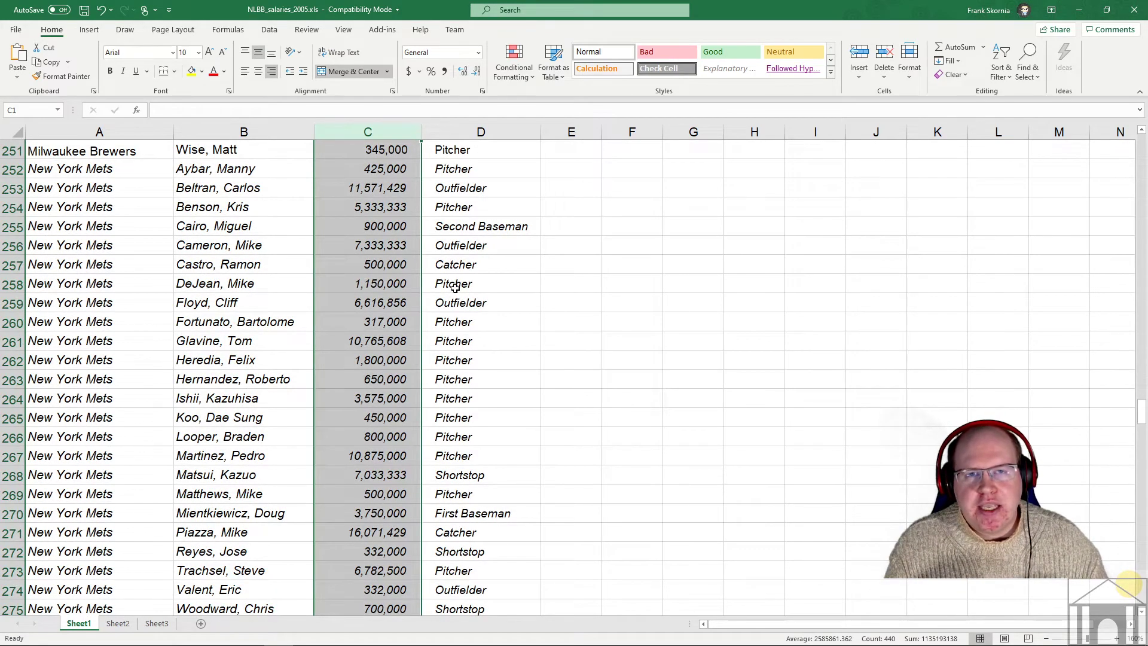
{"action": "left_click_drag", "start_coordinate": [1143, 411], "coordinate": [1142, 145]}
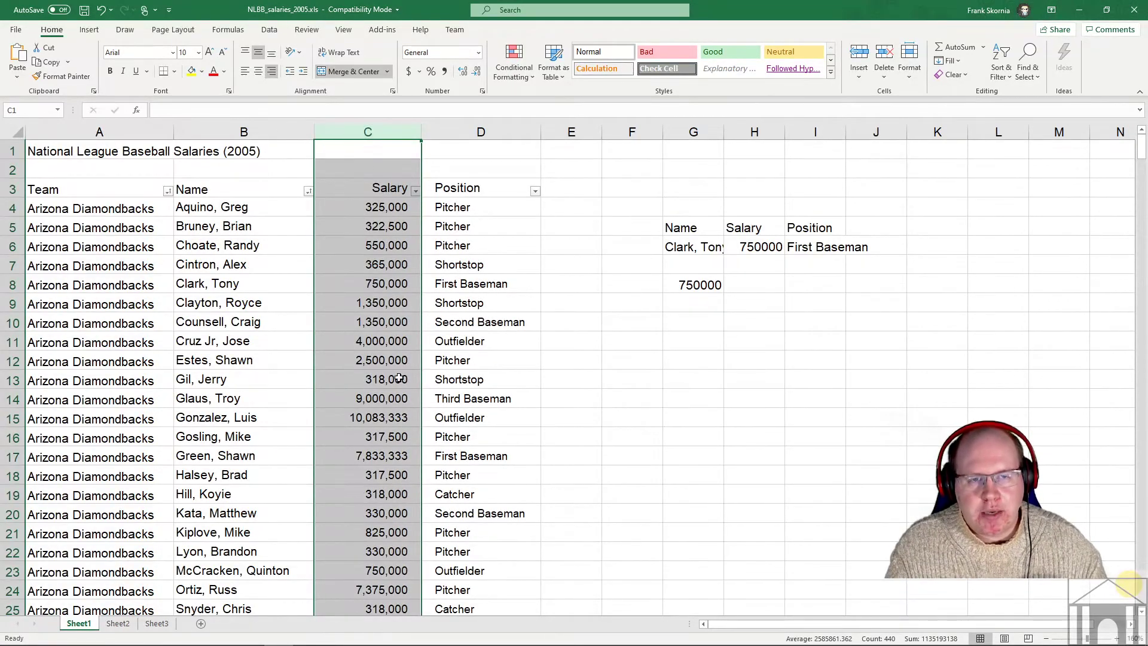
{"action": "left_click", "coordinate": [516, 69]}
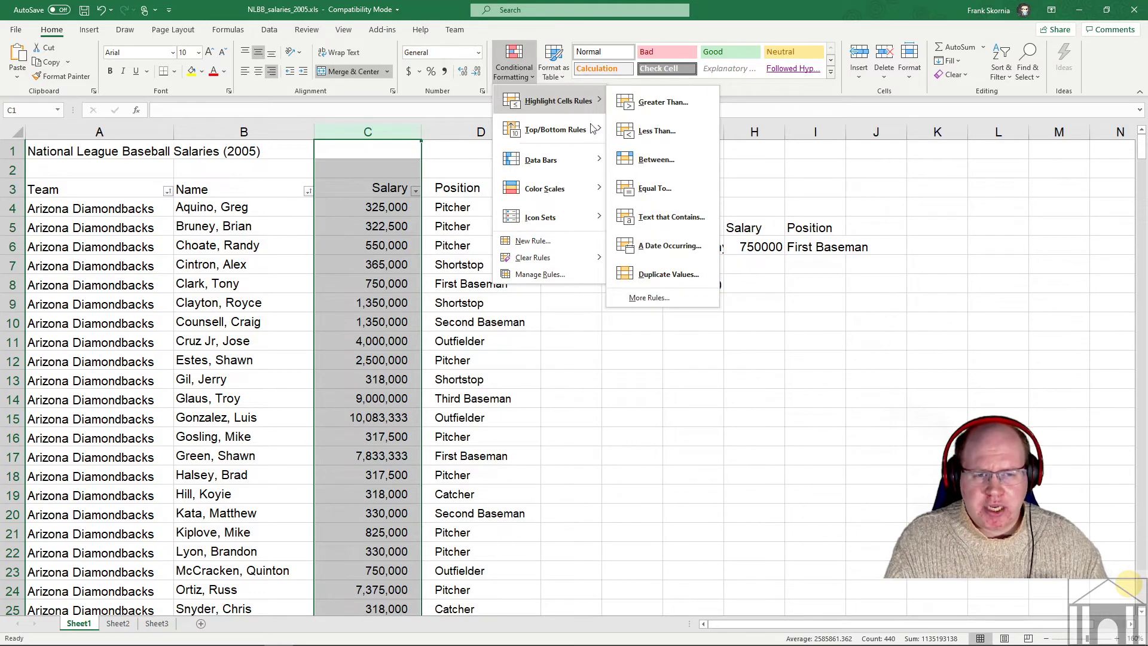
{"action": "mouse_move", "coordinate": [568, 138]}
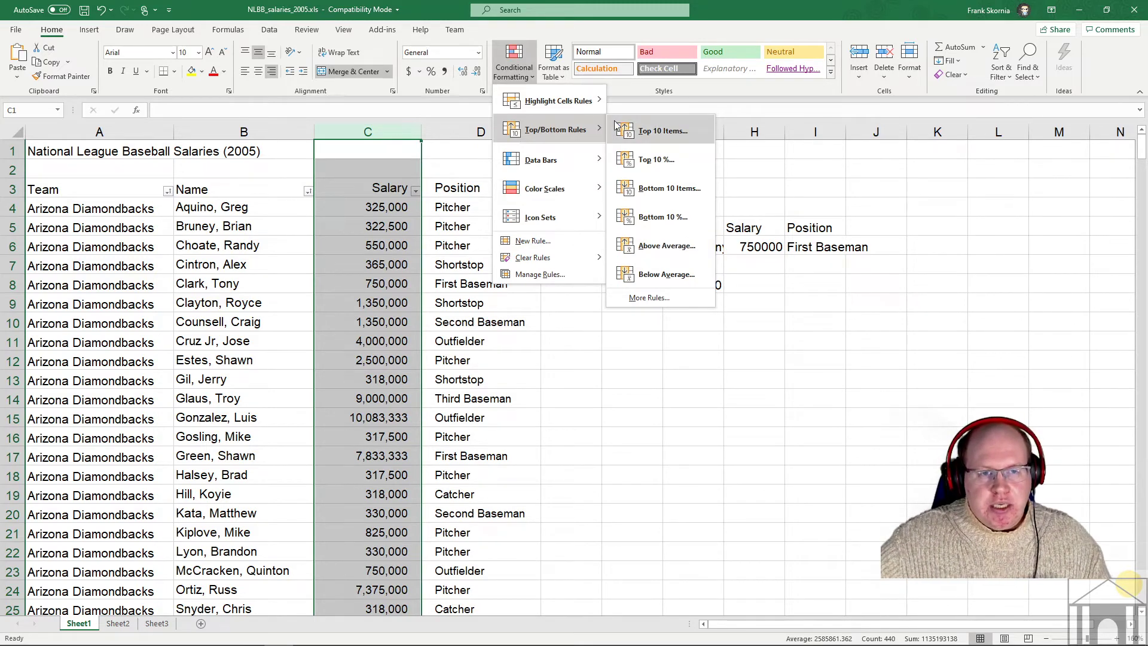
{"action": "mouse_move", "coordinate": [587, 113]}
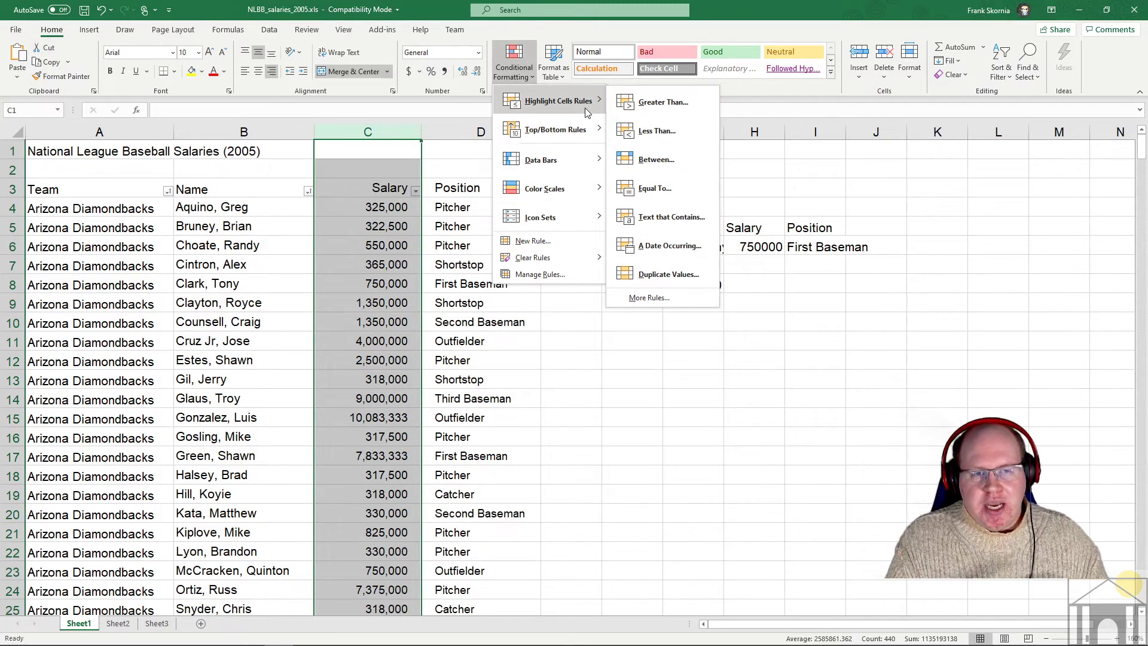
- Add a Greater Than 500,000 rule with Green Fill with Dark Green Text
{"action": "left_click", "coordinate": [642, 112]}
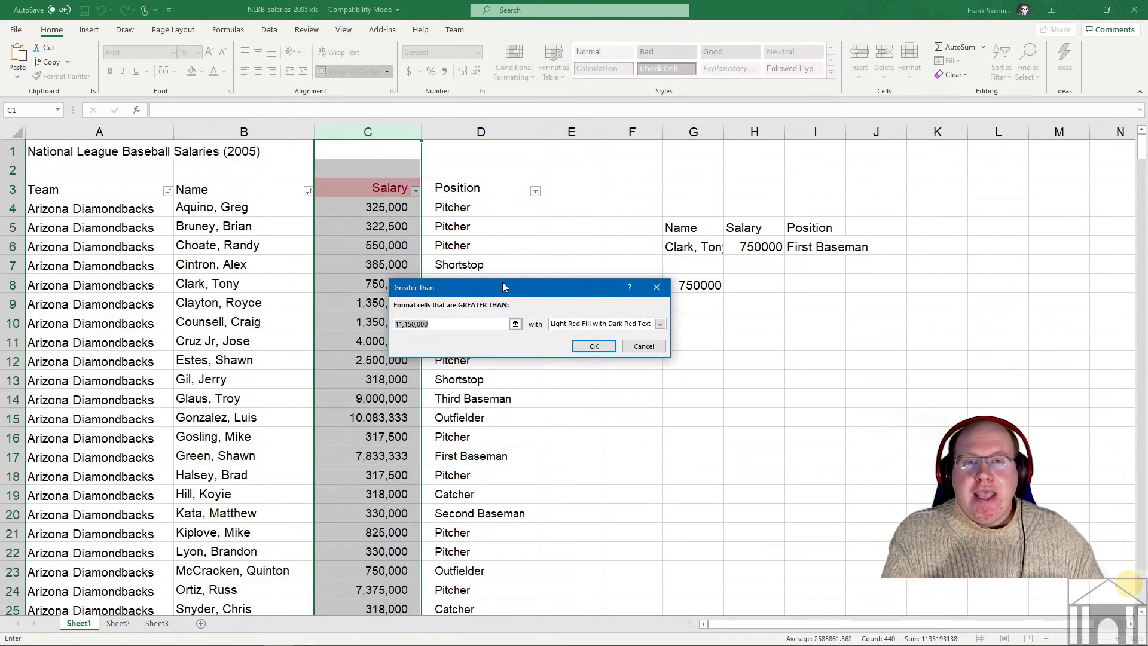
{"action": "type", "text": "500"}
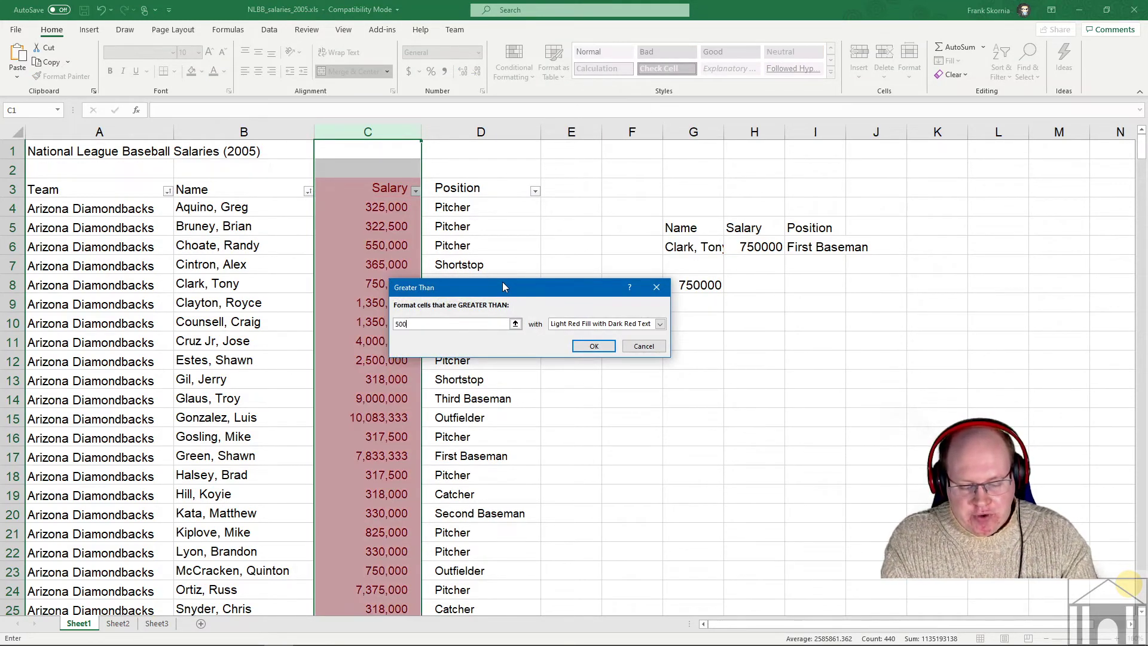
{"action": "type", "text": ",000"}
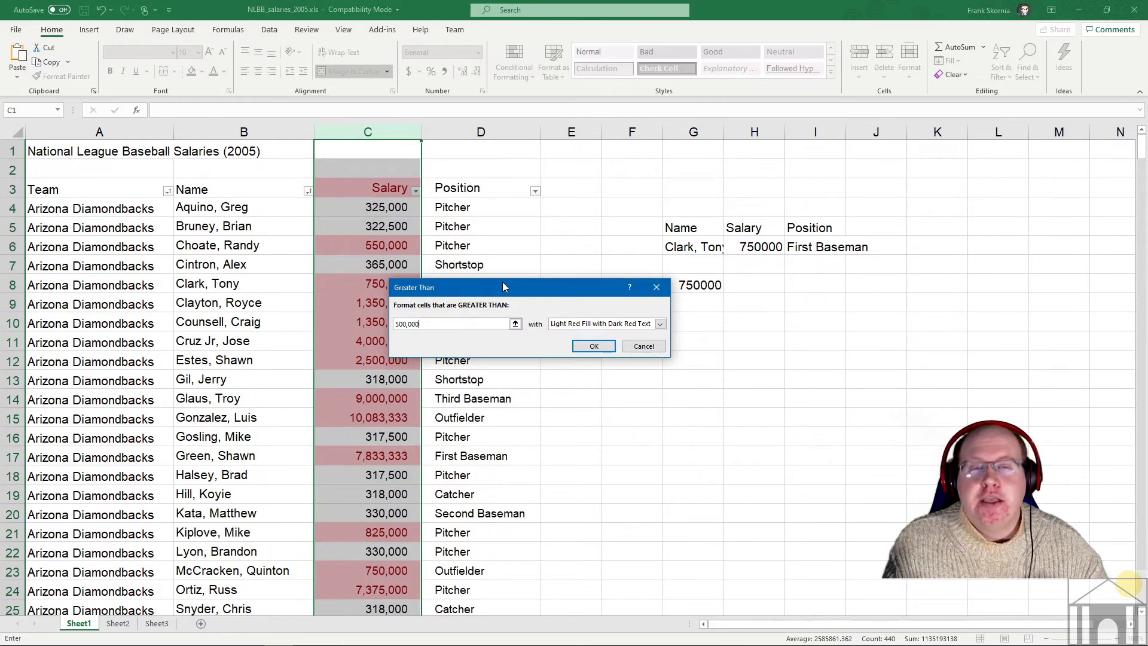
{"action": "key", "text": "BackSpace"}
{"action": "key", "text": "BackSpace"}
{"action": "key", "text": "BackSpace"}
{"action": "key", "text": "BackSpace"}
{"action": "key", "text": "BackSpace"}
{"action": "key", "text": "BackSpace"}
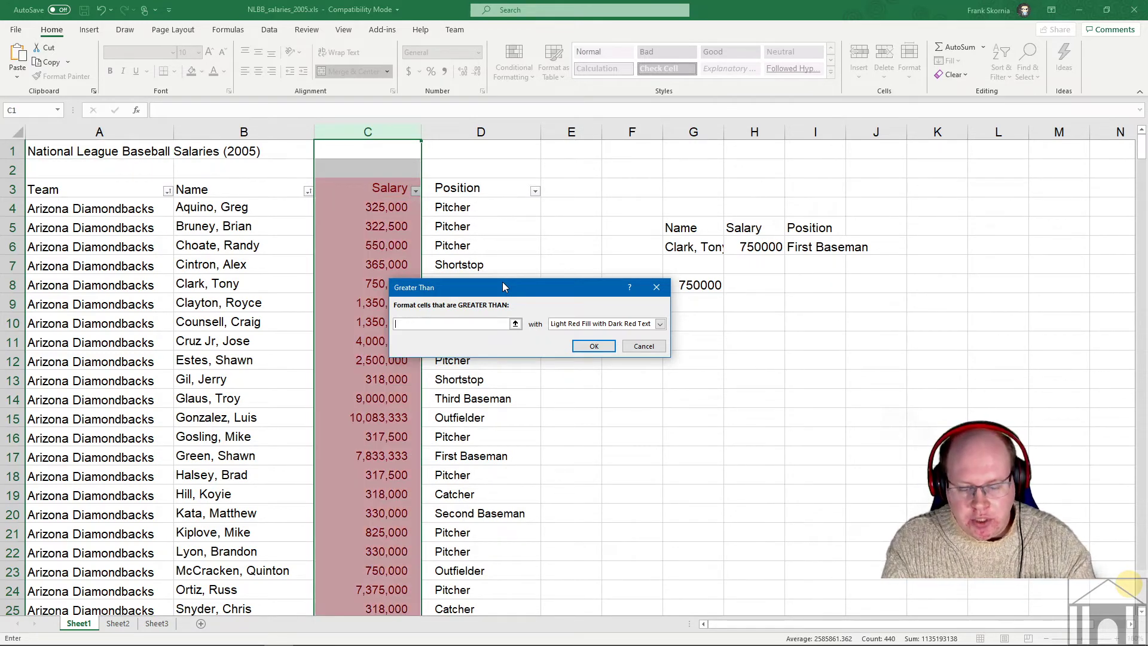
{"action": "type", "text": "0000"}
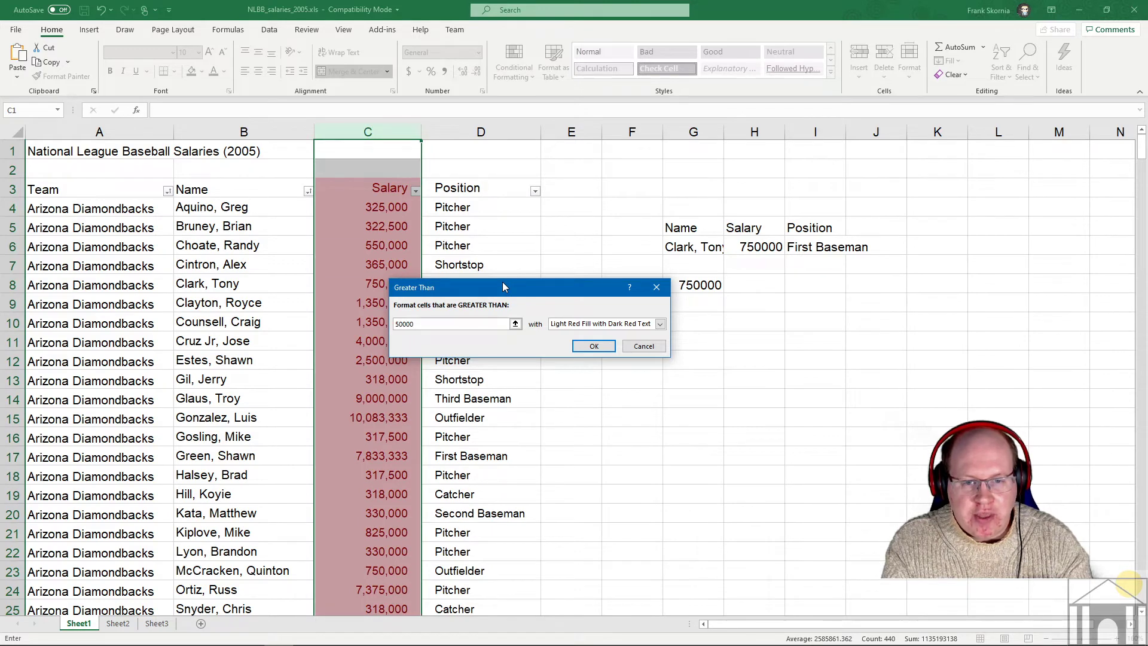
{"action": "type", "text": "0"}
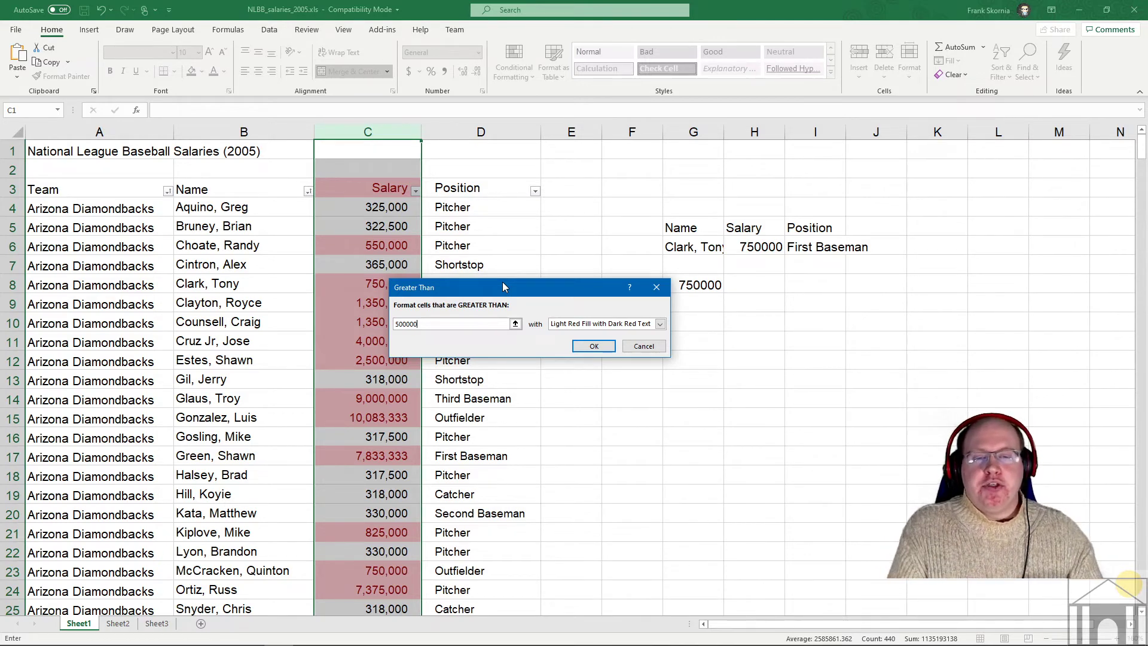
{"action": "key", "text": "BackSpace"}
{"action": "key", "text": "BackSpace"}
{"action": "key", "text": "BackSpace"}
{"action": "key", "text": "BackSpace"}
{"action": "key", "text": "BackSpace"}
{"action": "key", "text": "BackSpace"}
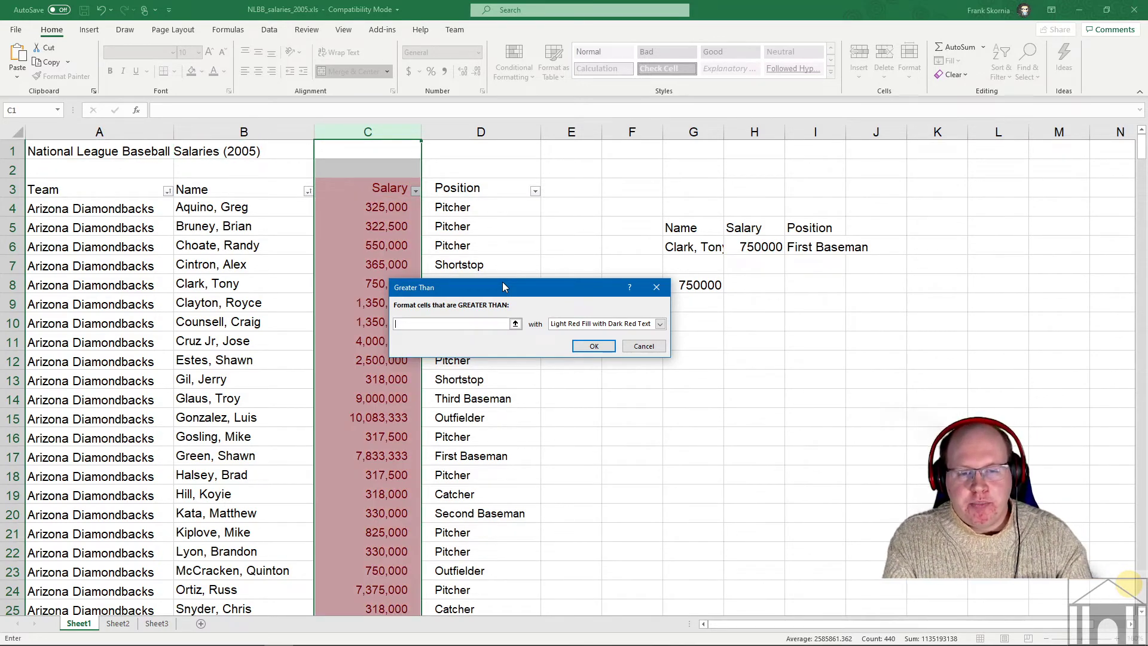
{"action": "type", "text": "500,"}
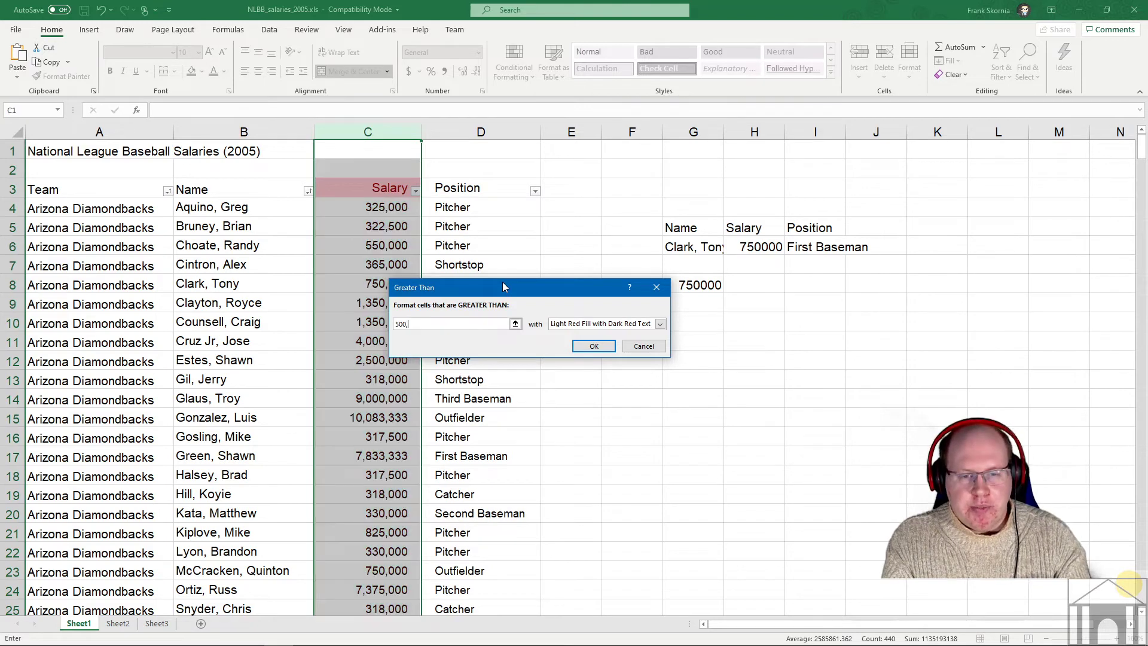
{"action": "type", "text": "000"}
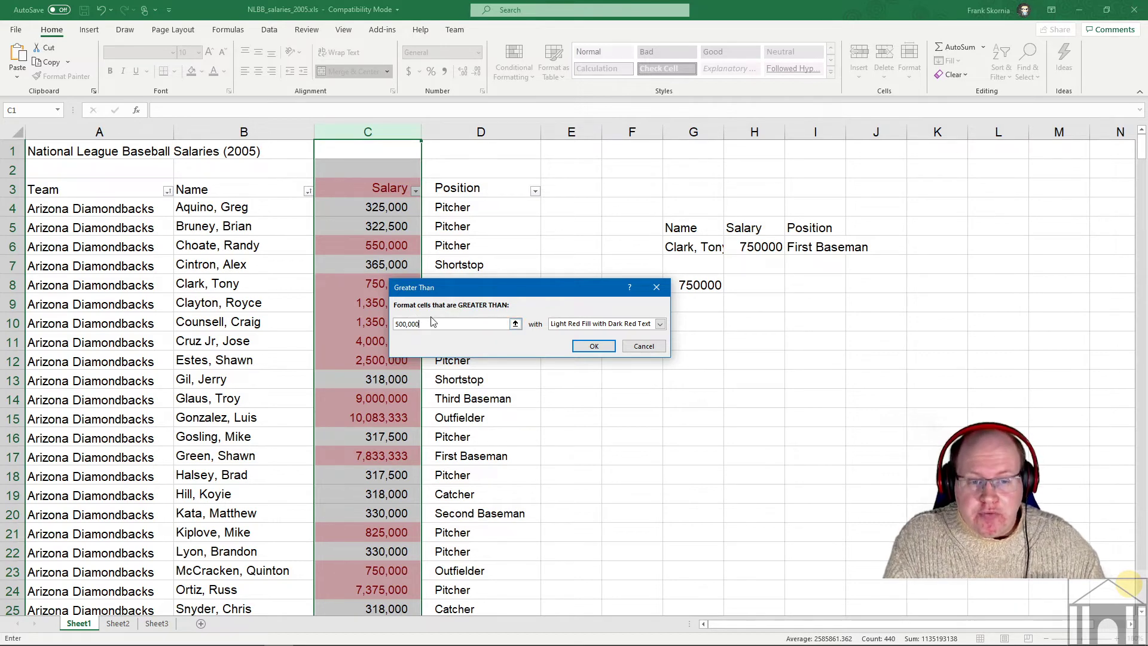
{"action": "left_click", "coordinate": [660, 324]}
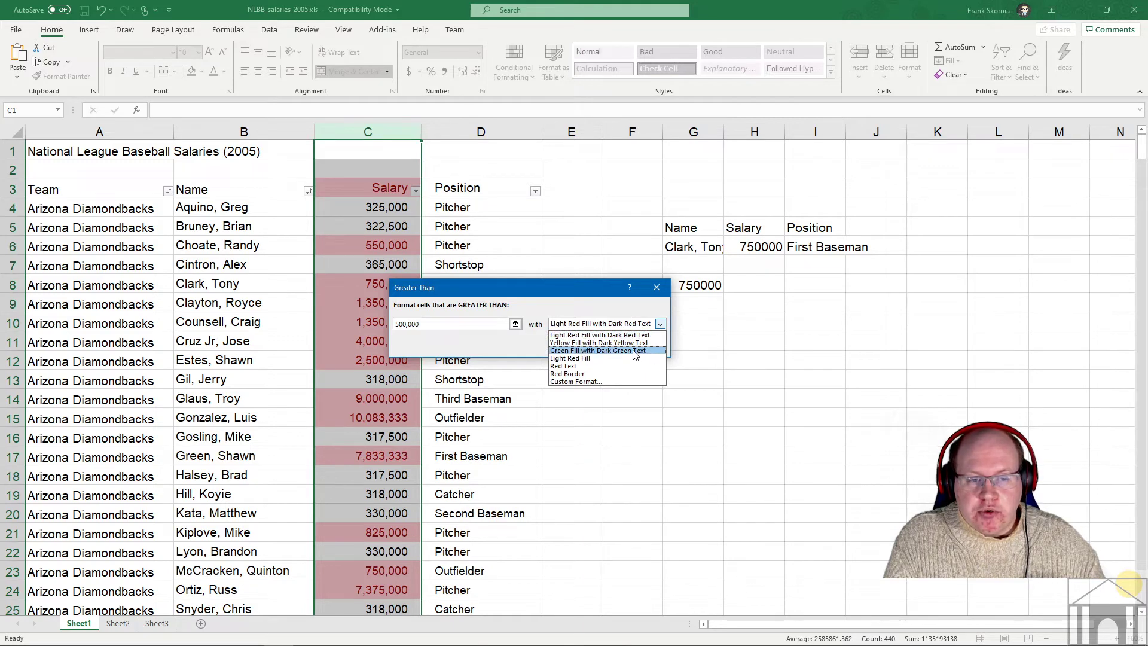
{"action": "left_click", "coordinate": [587, 351]}
{"action": "left_click", "coordinate": [595, 346]}
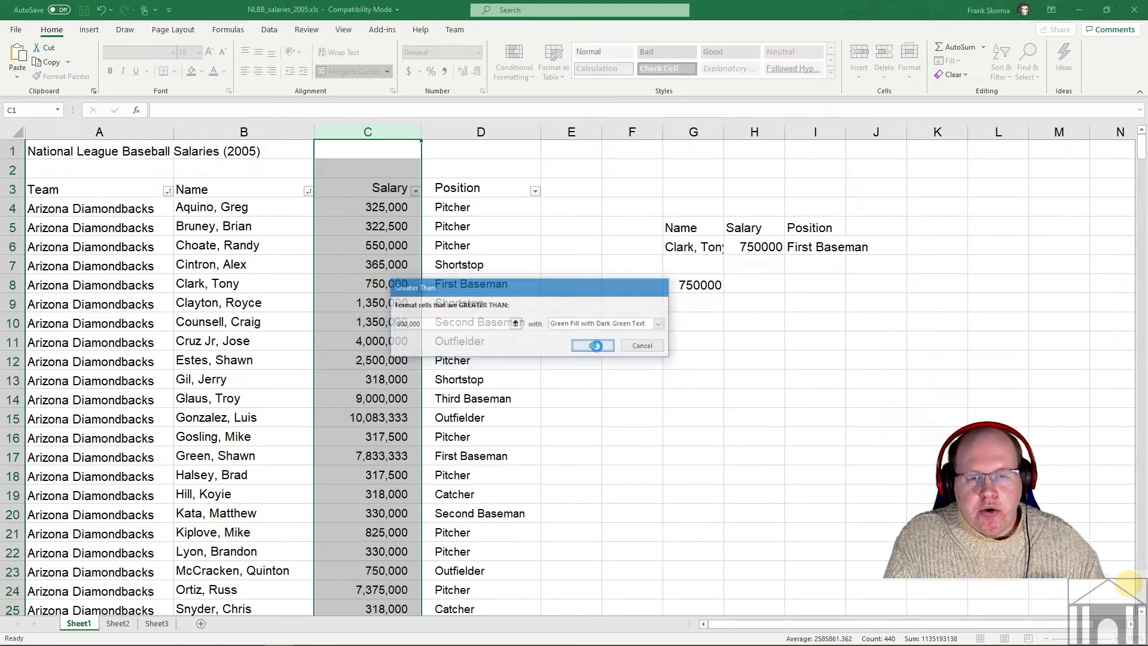
- Deselect the column and scroll the salaries to check the green highlighting
{"action": "left_click", "coordinate": [494, 340]}
{"action": "scroll", "coordinate": [385, 234], "scroll_direction": "down", "scroll_amount": 6}
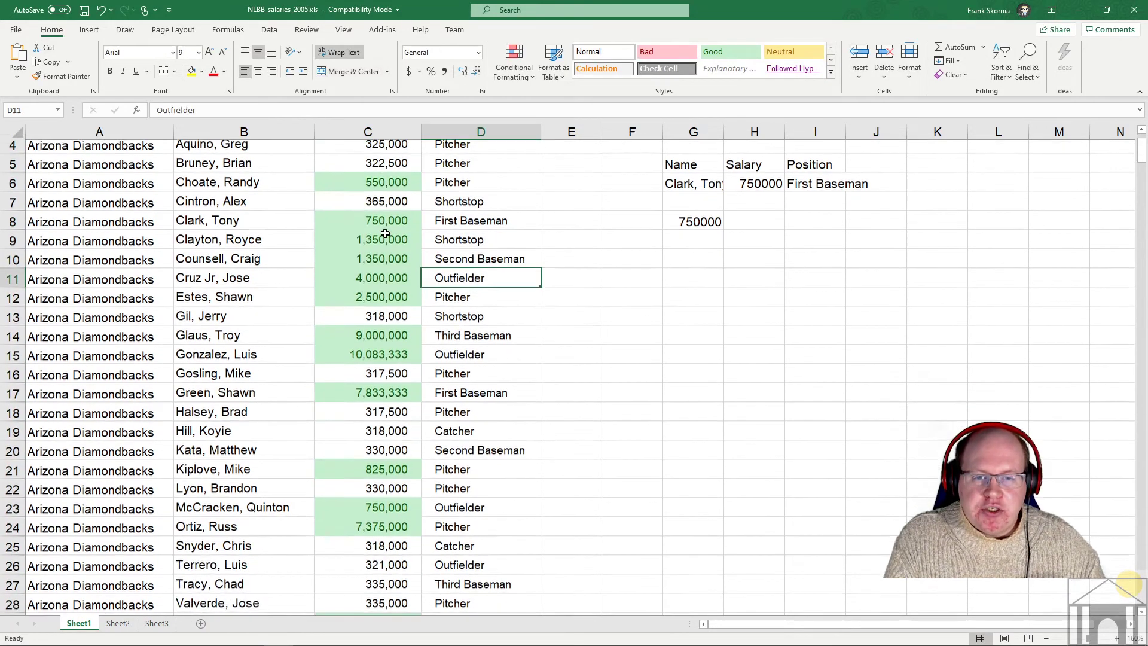
{"action": "scroll", "coordinate": [396, 198], "scroll_direction": "down", "scroll_amount": 5}
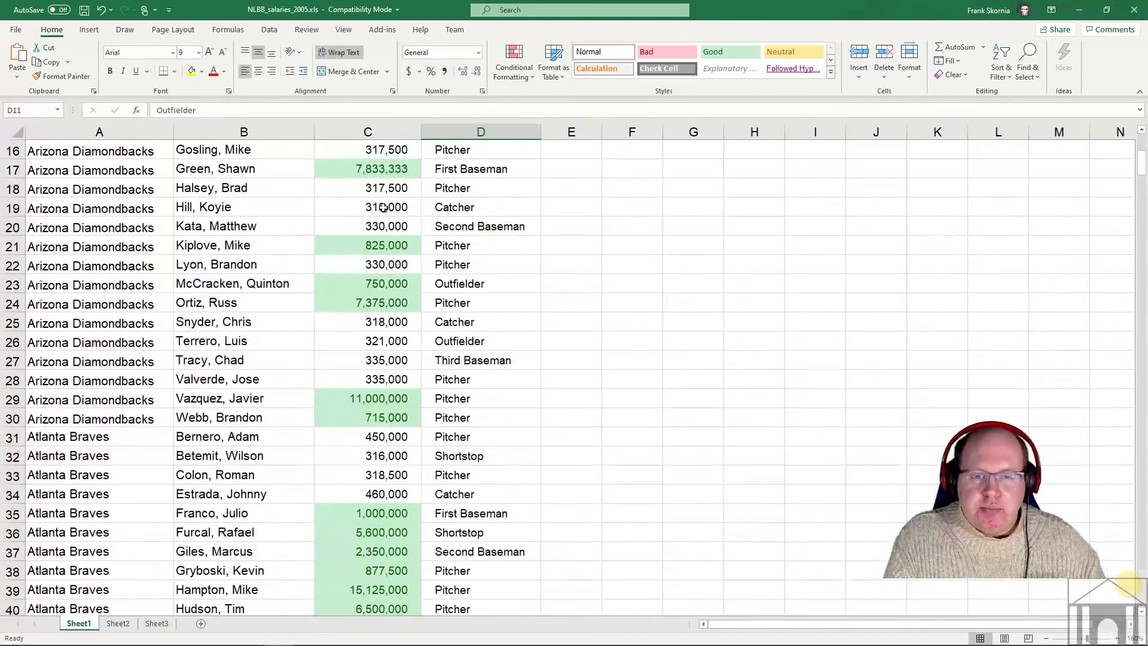
{"action": "scroll", "coordinate": [382, 210], "scroll_direction": "down", "scroll_amount": 5}
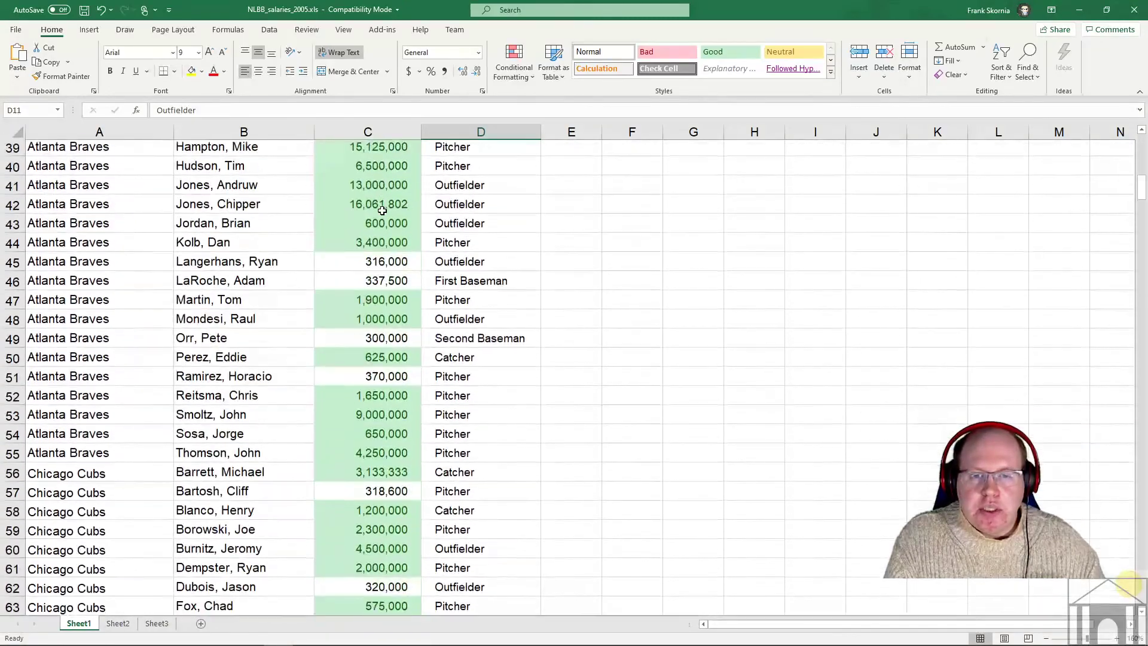
{"action": "scroll", "coordinate": [382, 220], "scroll_direction": "down", "scroll_amount": 6}
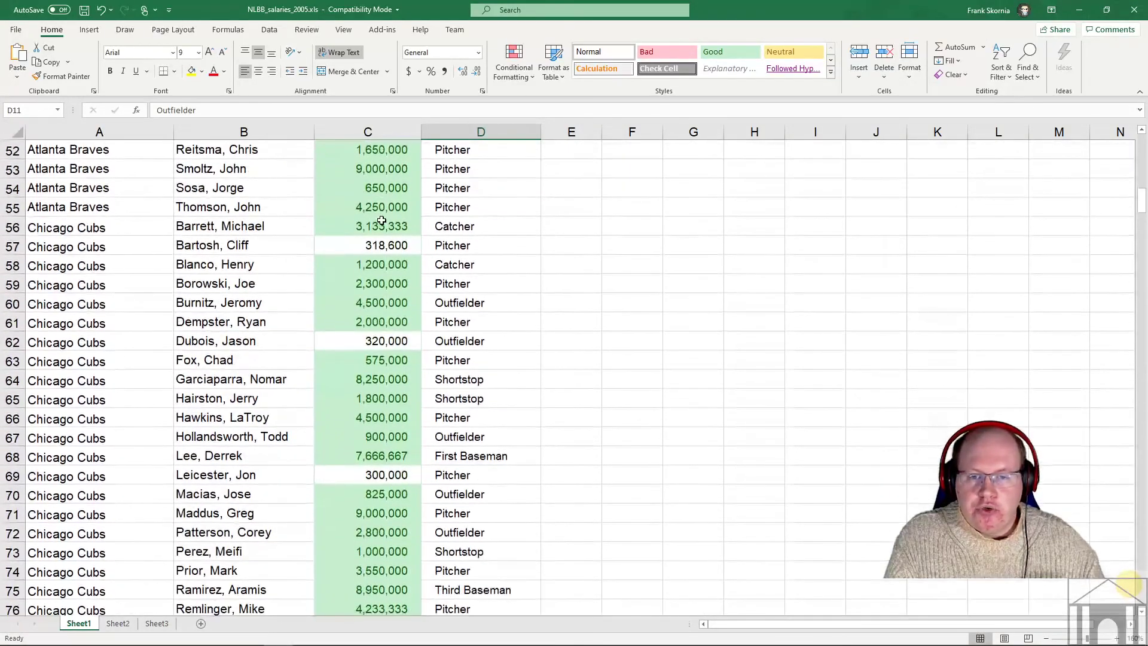
{"action": "scroll", "coordinate": [381, 220], "scroll_direction": "up", "scroll_amount": 20}
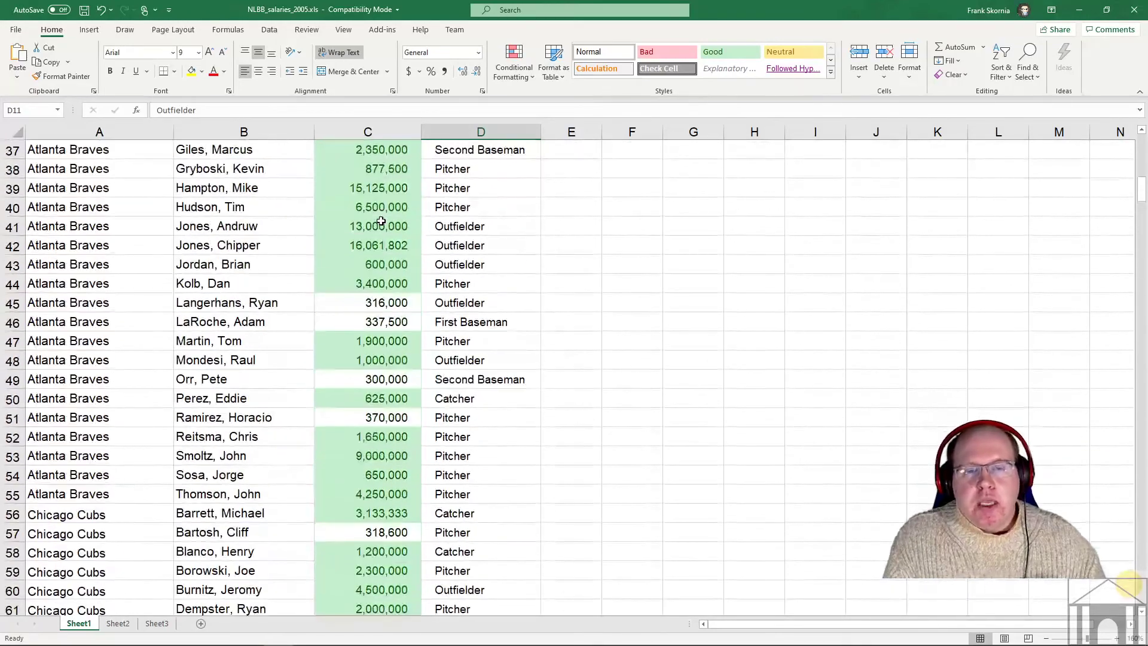
- Select column C and start a Less Than rule with threshold 400,000
{"action": "left_click", "coordinate": [370, 132]}
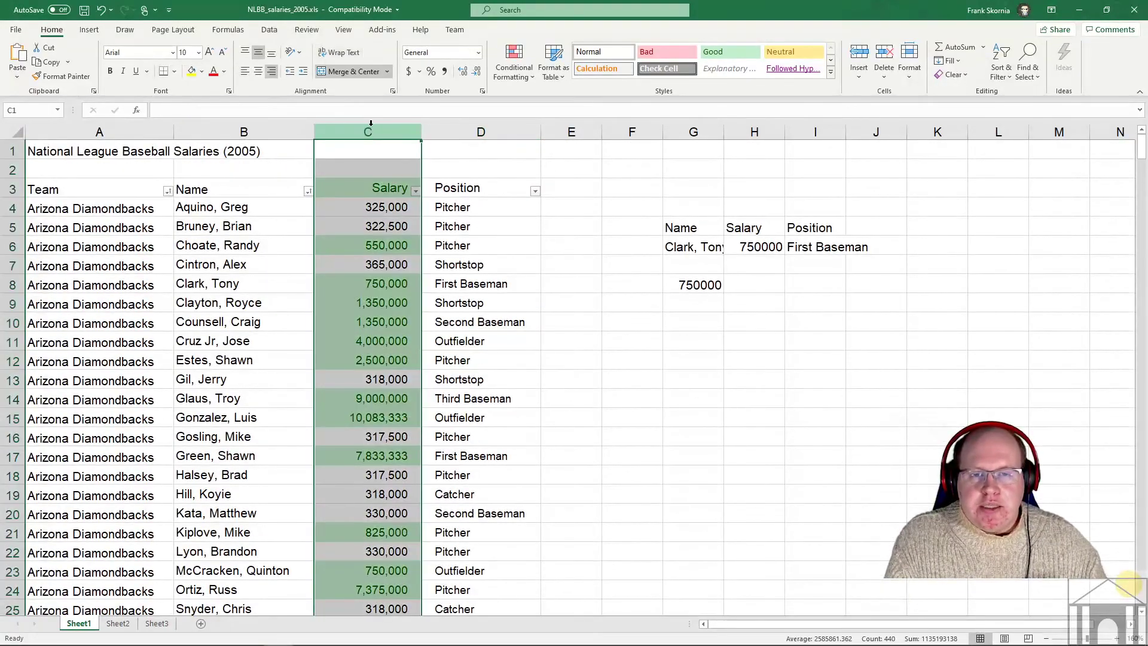
{"action": "left_click", "coordinate": [522, 70]}
{"action": "mouse_move", "coordinate": [526, 100]}
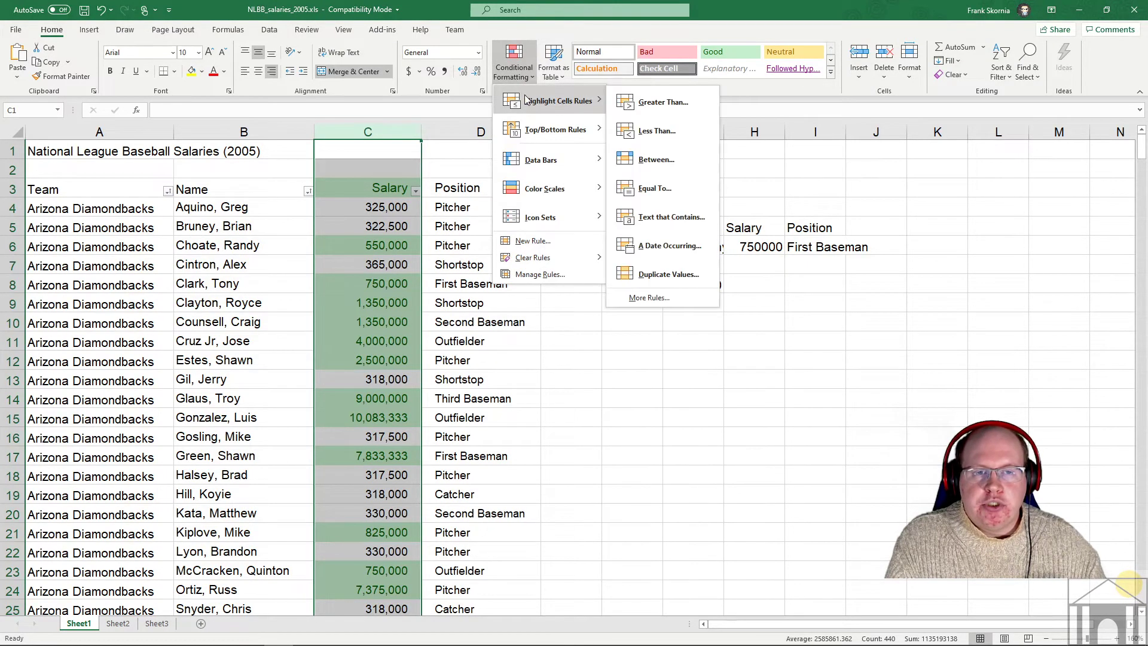
{"action": "left_click", "coordinate": [646, 126]}
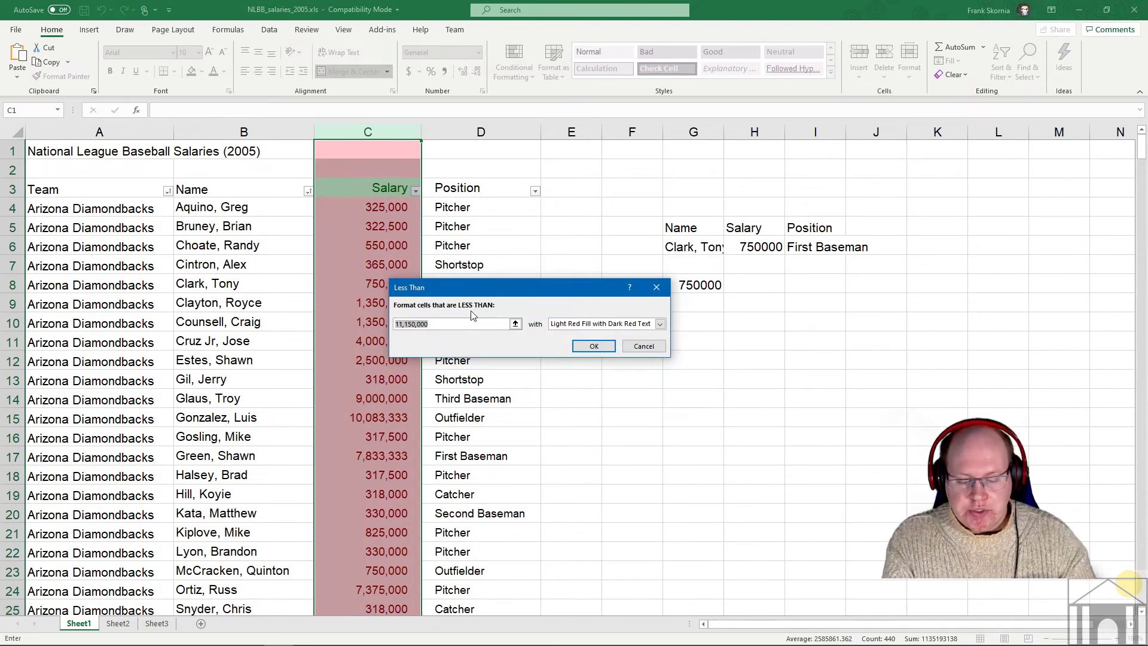
{"action": "type", "text": "400,"}
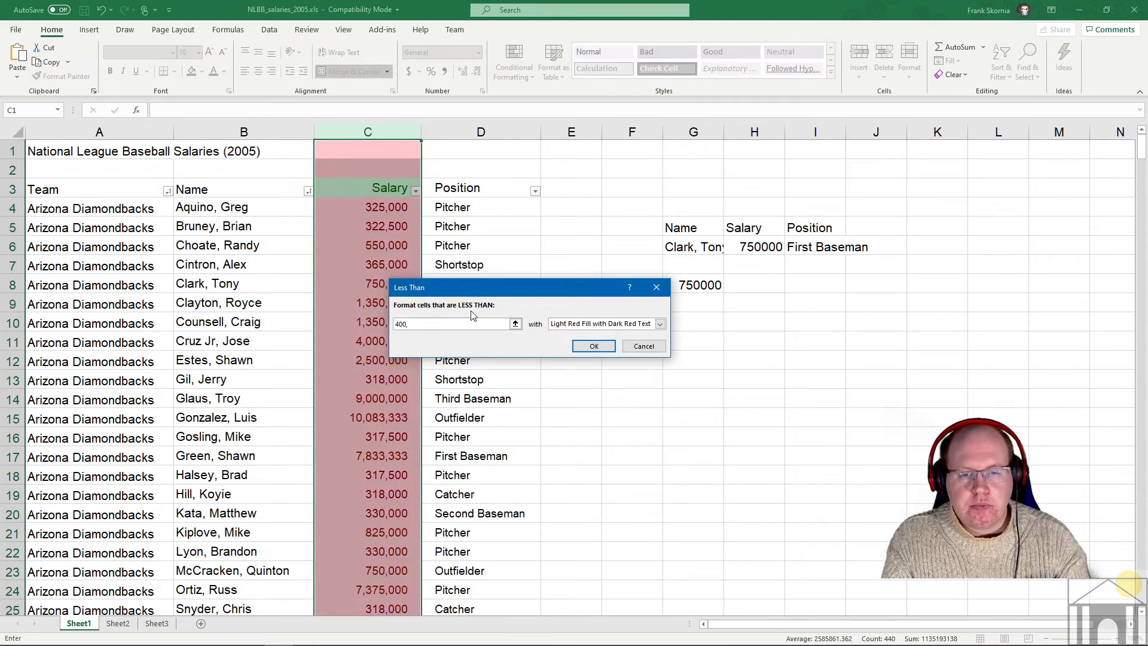
{"action": "type", "text": "000"}
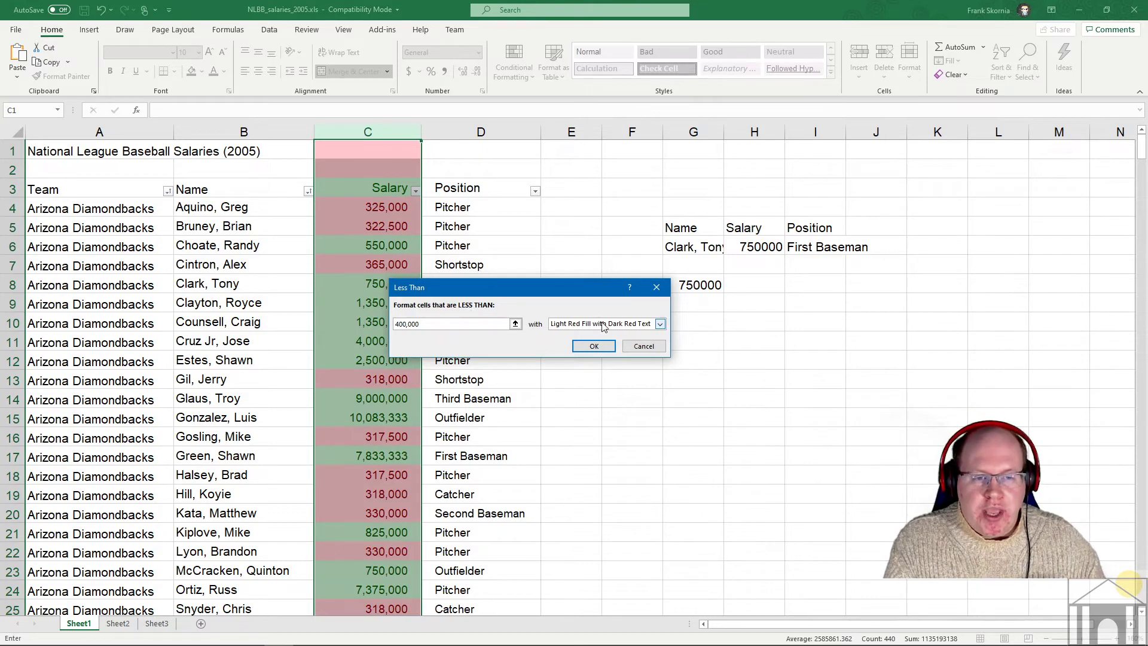
{"action": "left_click", "coordinate": [594, 347]}
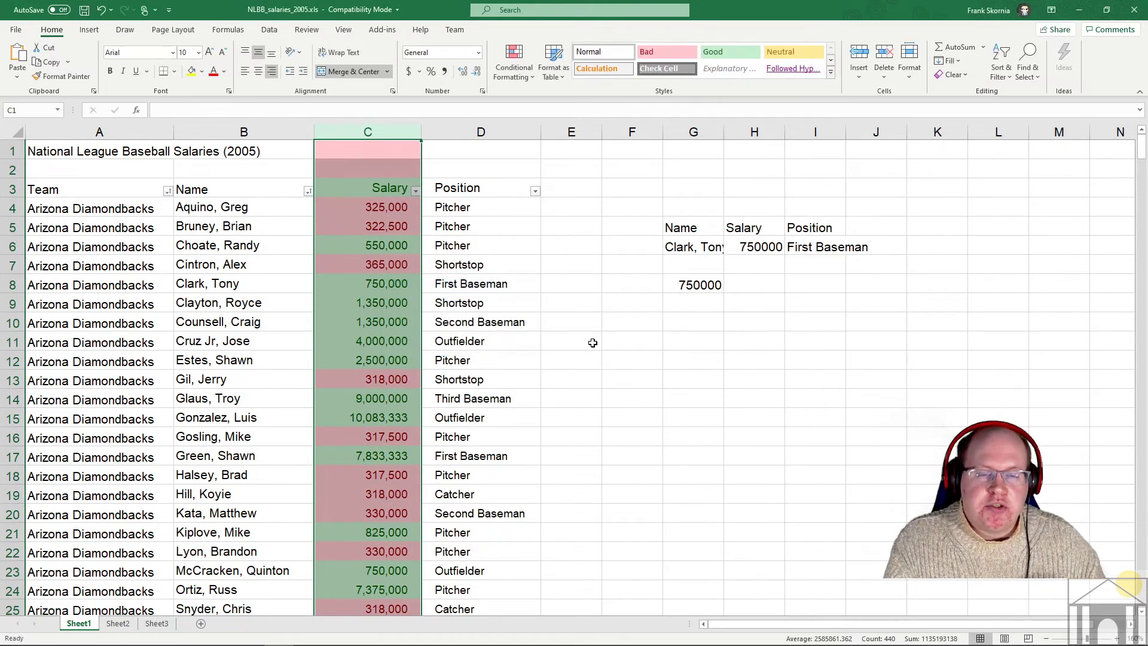
{"action": "left_click", "coordinate": [359, 305]}
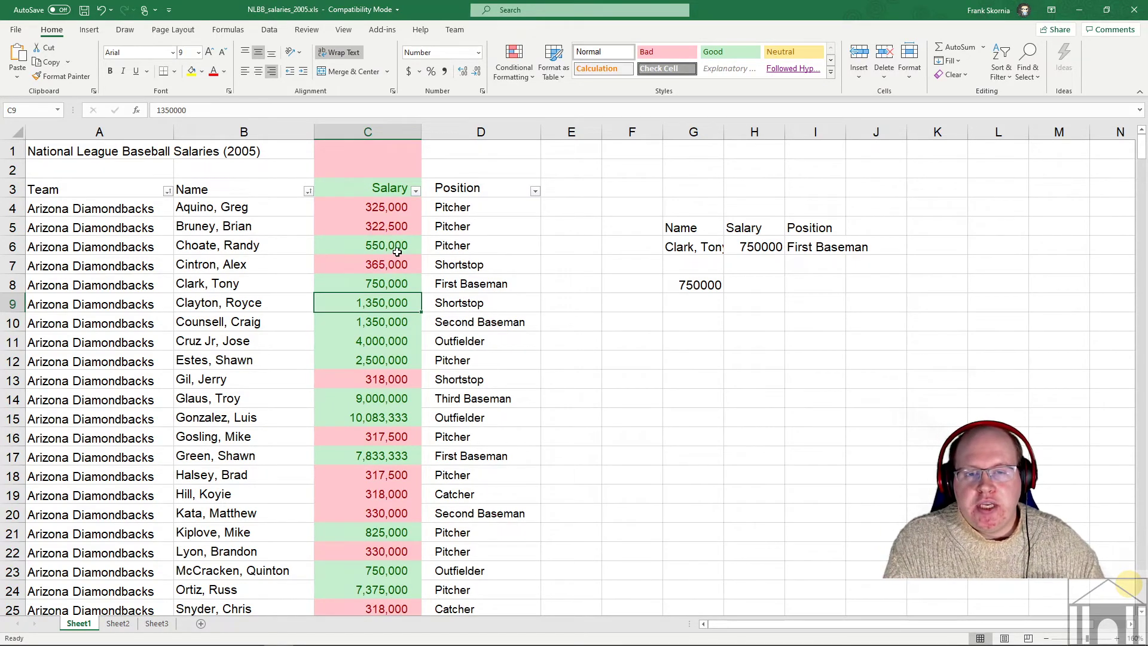
{"action": "scroll", "coordinate": [397, 252], "scroll_direction": "down", "scroll_amount": 6}
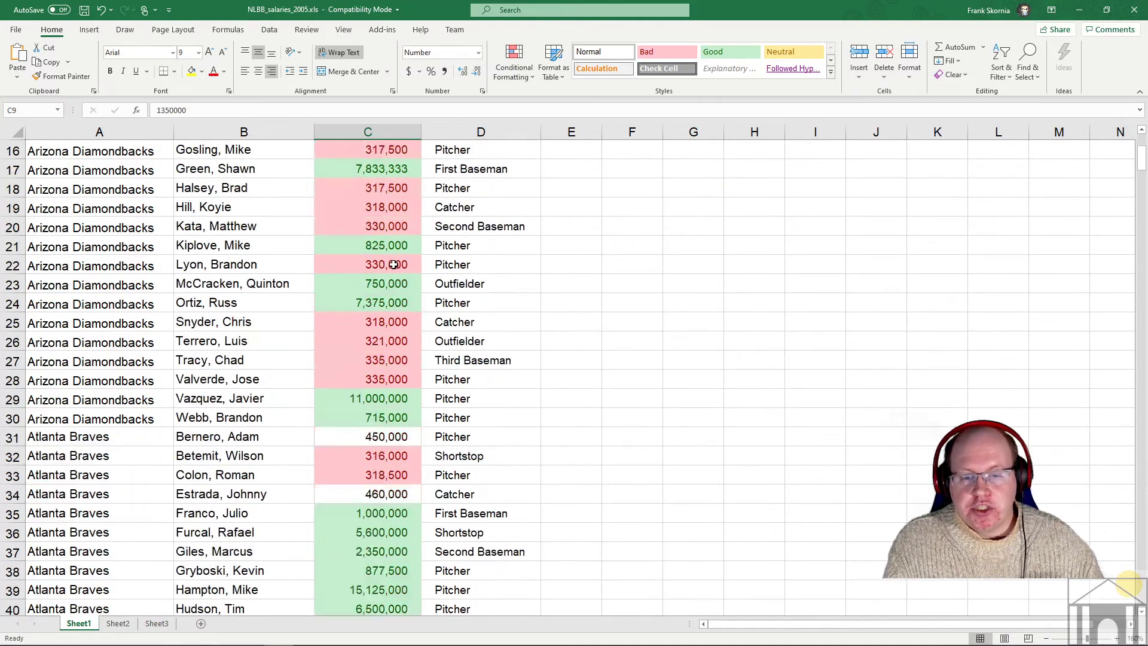
{"action": "scroll", "coordinate": [386, 341], "scroll_direction": "down", "scroll_amount": 12}
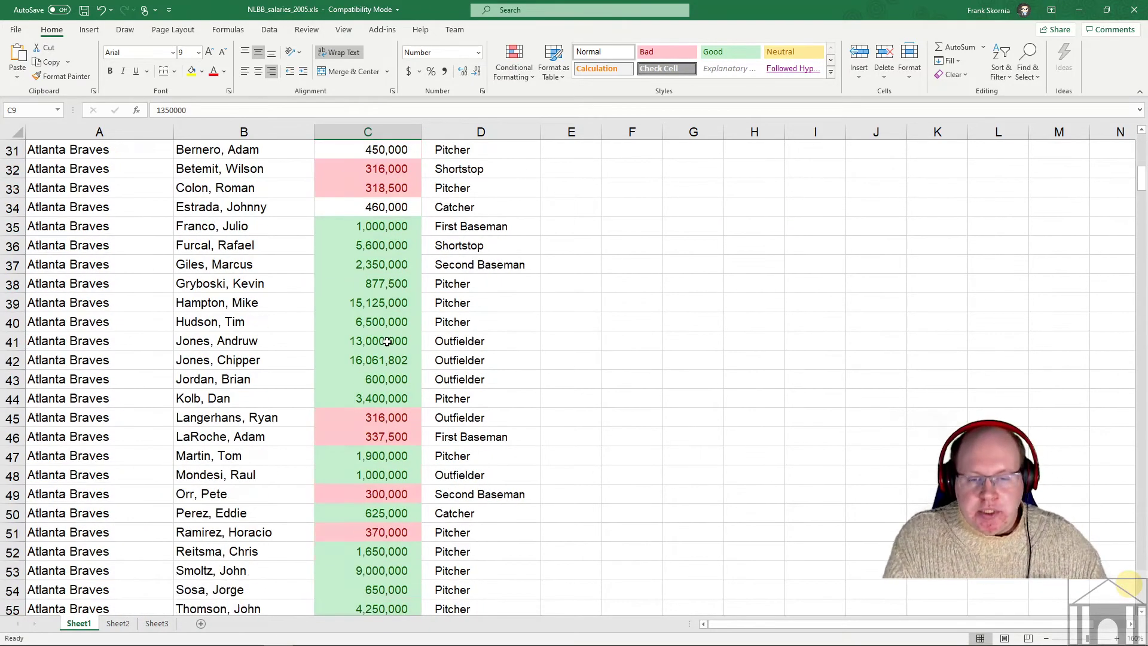
{"action": "scroll", "coordinate": [386, 341], "scroll_direction": "down", "scroll_amount": 6}
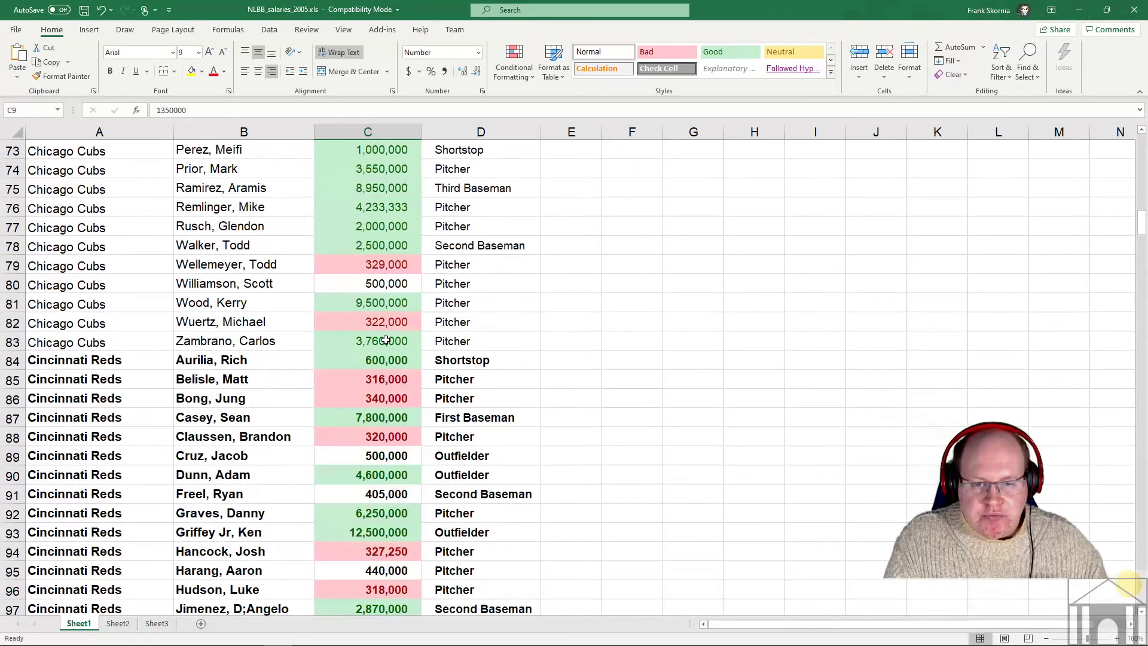
{"action": "left_click", "coordinate": [380, 285]}
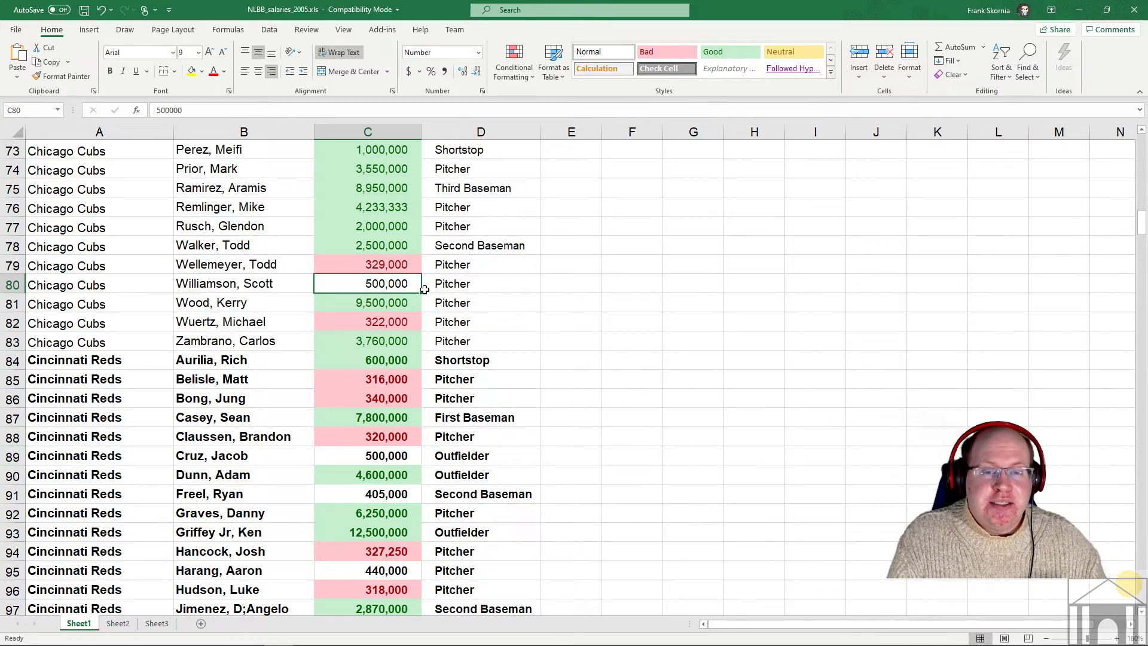
{"action": "scroll", "coordinate": [427, 310], "scroll_direction": "down", "scroll_amount": 4}
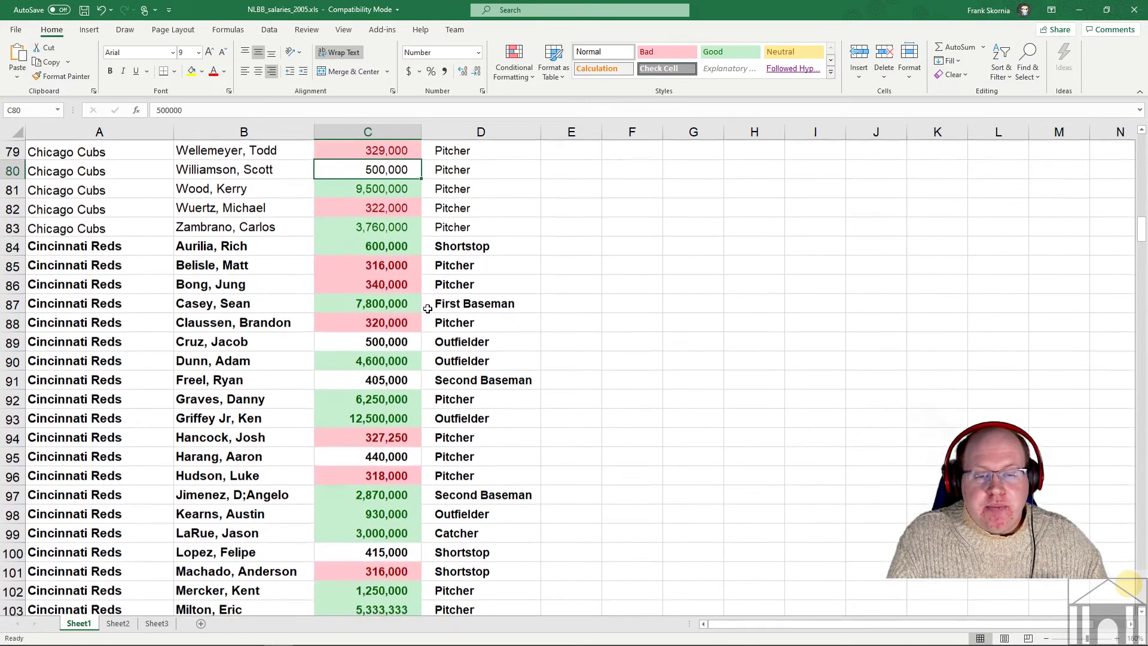
{"action": "scroll", "coordinate": [428, 309], "scroll_direction": "down", "scroll_amount": 10}
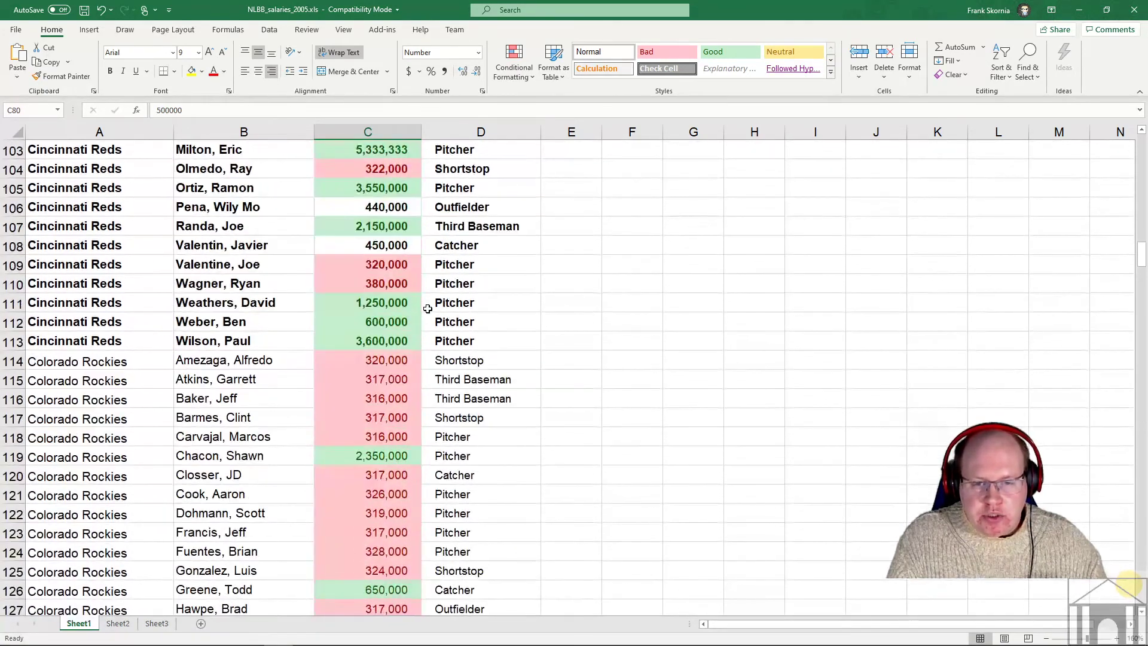
{"action": "scroll", "coordinate": [427, 309], "scroll_direction": "down", "scroll_amount": 12}
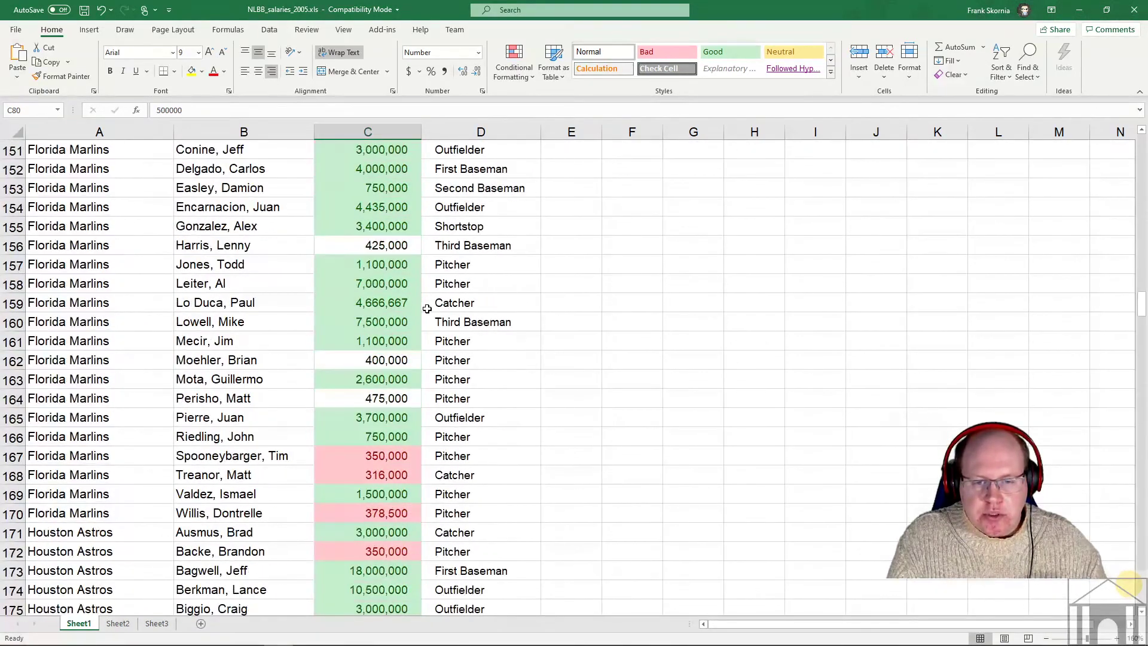
{"action": "left_click", "coordinate": [388, 359]}
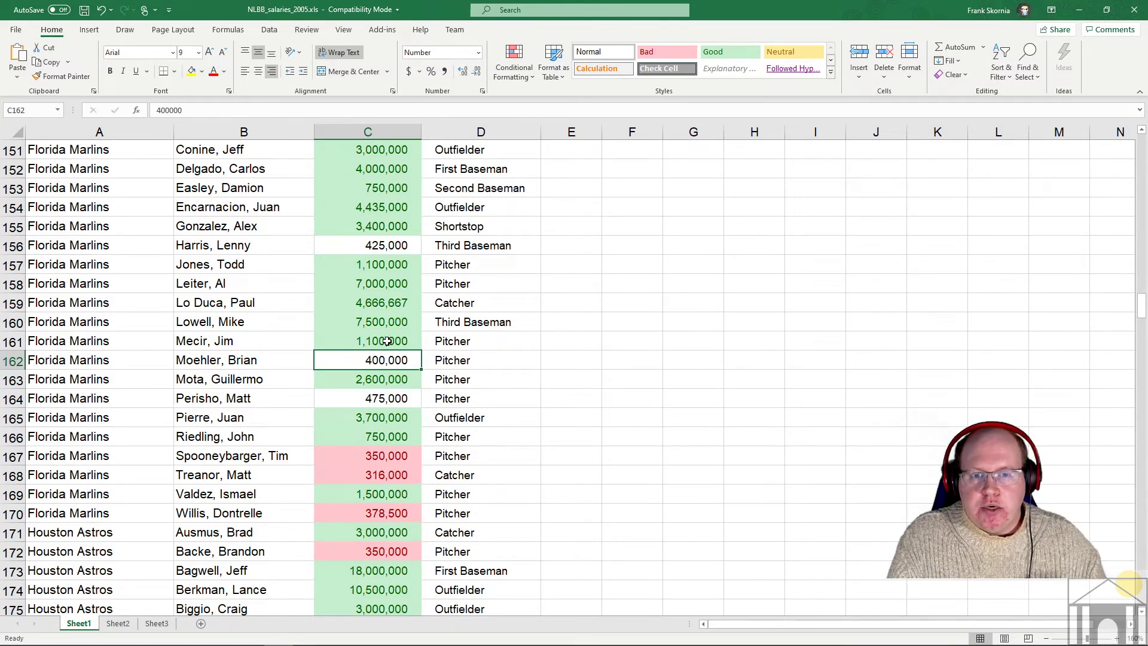
{"action": "scroll", "coordinate": [394, 341], "scroll_direction": "up", "scroll_amount": 17}
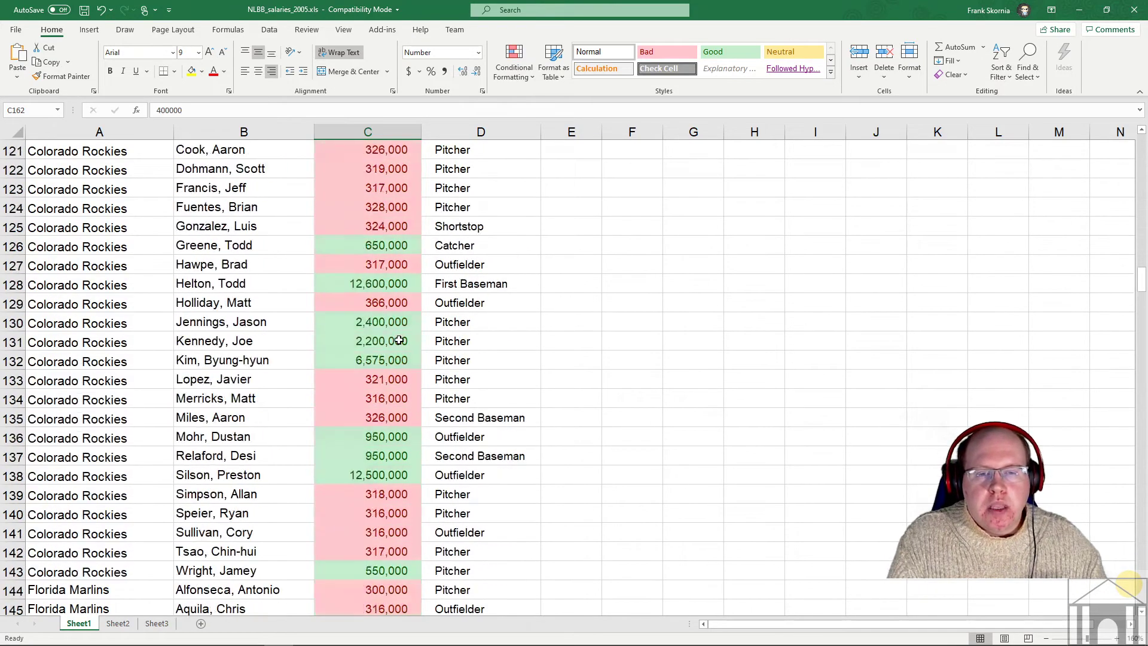
{"action": "scroll", "coordinate": [399, 340], "scroll_direction": "down", "scroll_amount": 3}
{"action": "scroll", "coordinate": [399, 341], "scroll_direction": "up", "scroll_amount": 5}
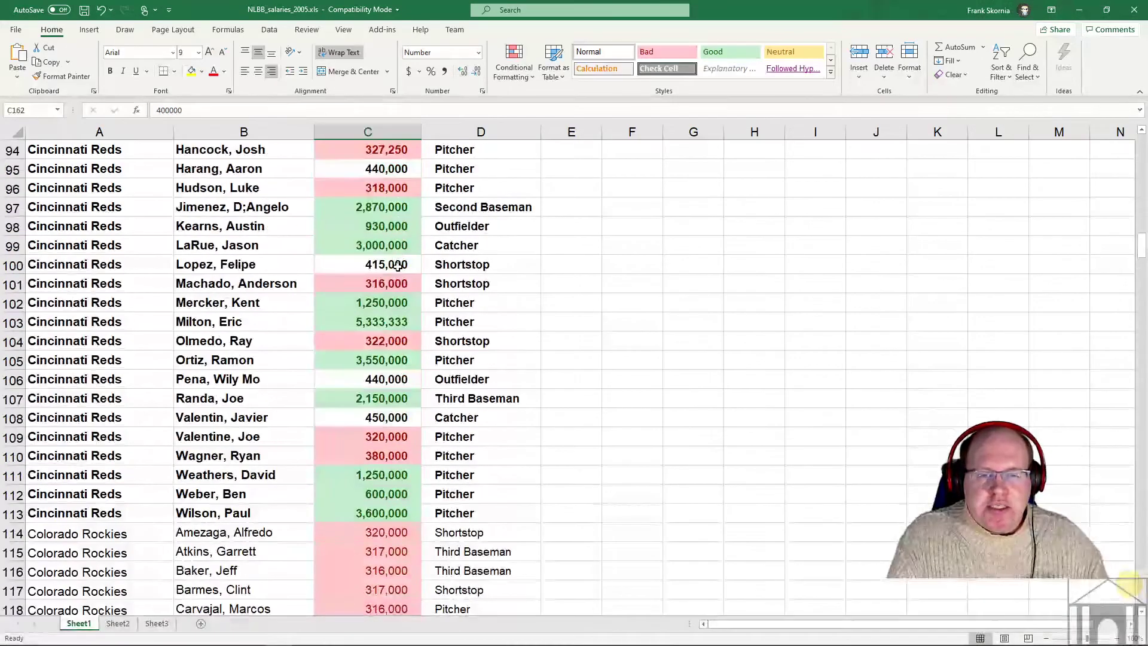
{"action": "left_click", "coordinate": [403, 169]}
{"action": "left_click", "coordinate": [387, 228]}
{"action": "left_click", "coordinate": [388, 380]}
{"action": "left_click", "coordinate": [390, 416]}
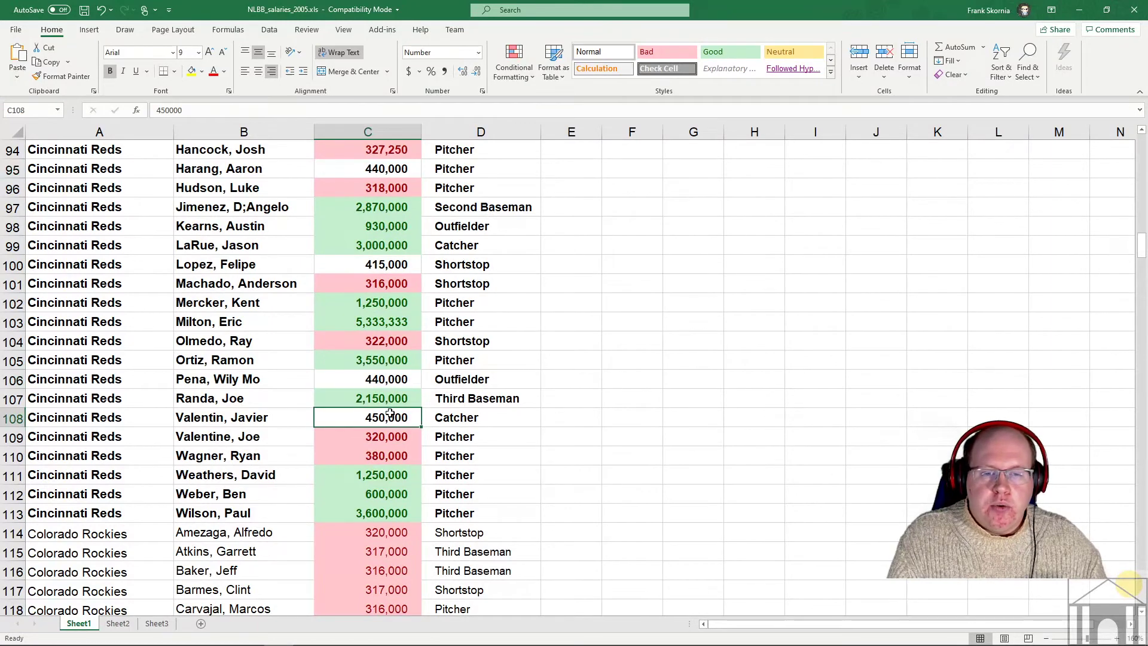
{"action": "scroll", "coordinate": [397, 383], "scroll_direction": "up", "scroll_amount": 2}
{"action": "scroll", "coordinate": [406, 371], "scroll_direction": "up", "scroll_amount": 4}
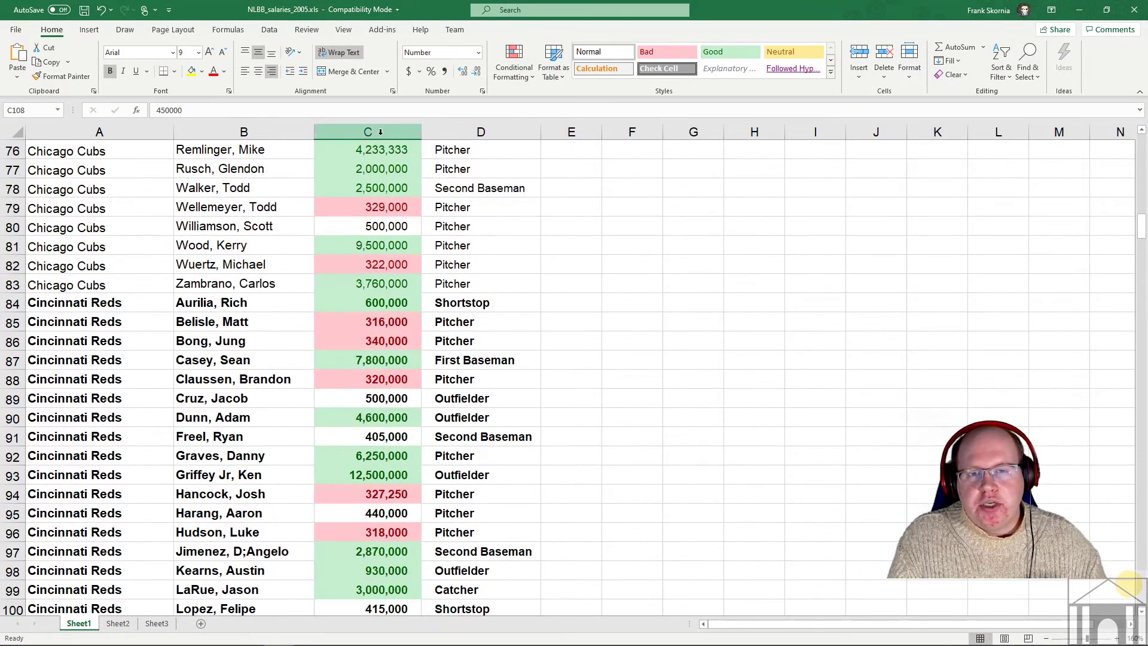
- Add a Between 400,000 and 500,000 rule on column C with Yellow Fill with Dark Yellow Text
{"action": "left_click", "coordinate": [388, 131]}
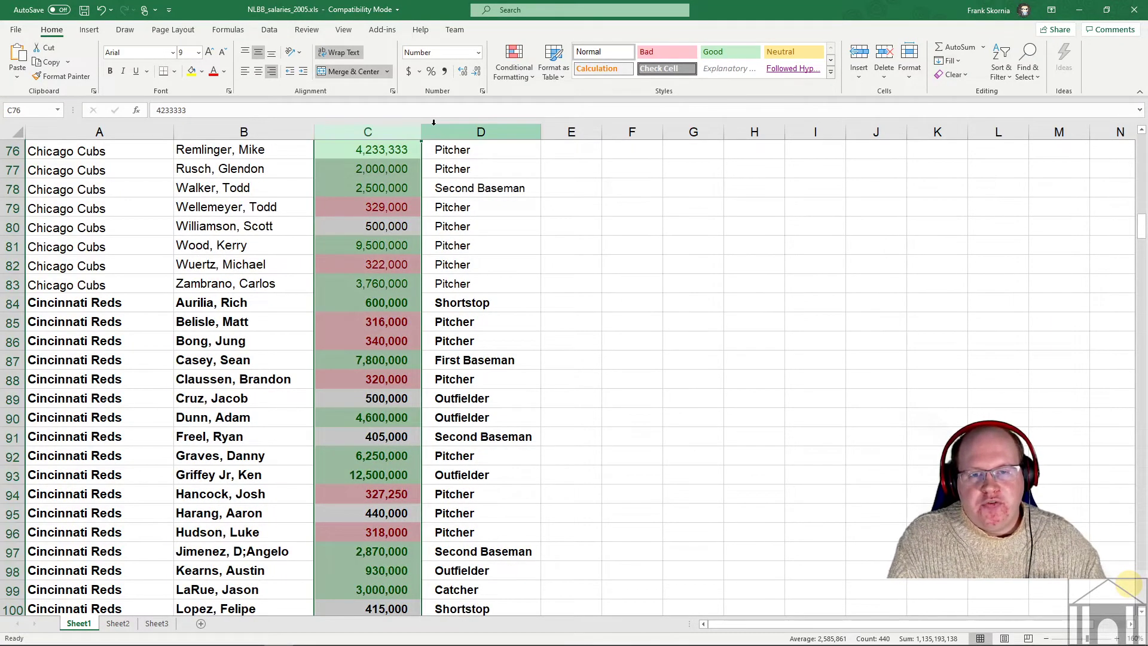
{"action": "left_click", "coordinate": [512, 77]}
{"action": "mouse_move", "coordinate": [518, 90]}
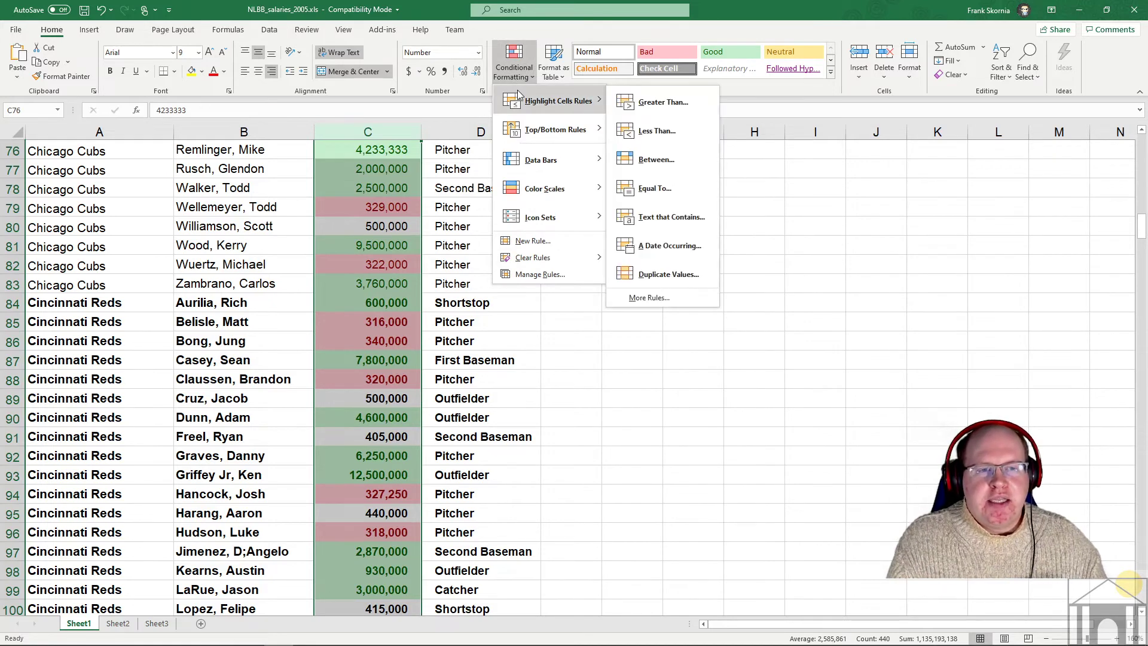
{"action": "left_click", "coordinate": [644, 159]}
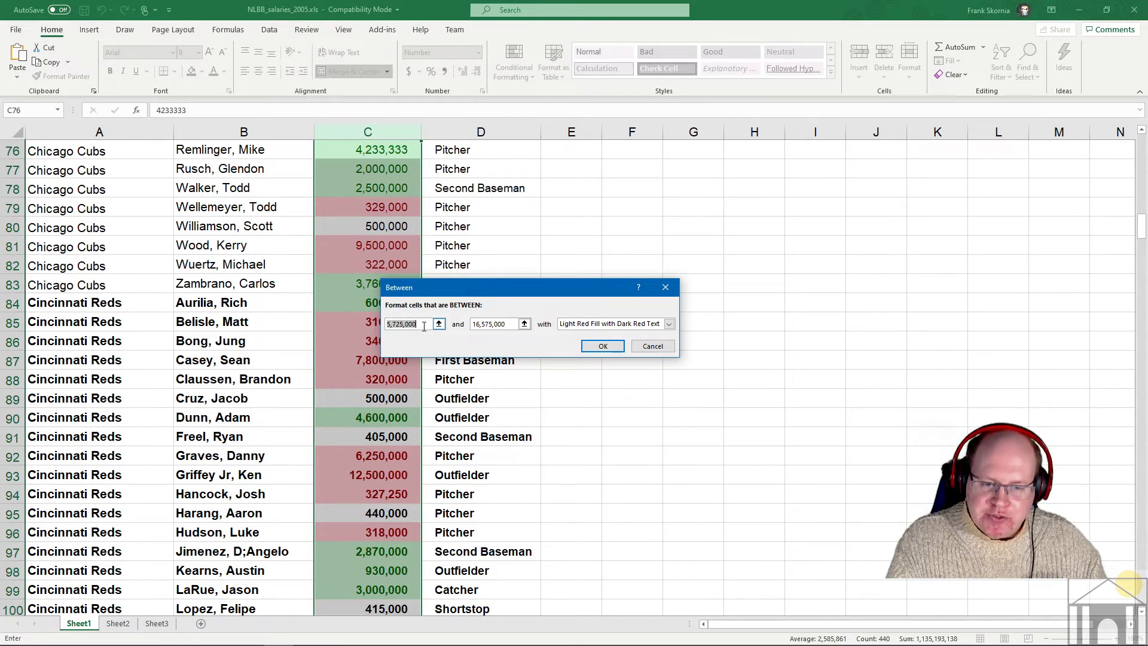
{"action": "type", "text": "400,"}
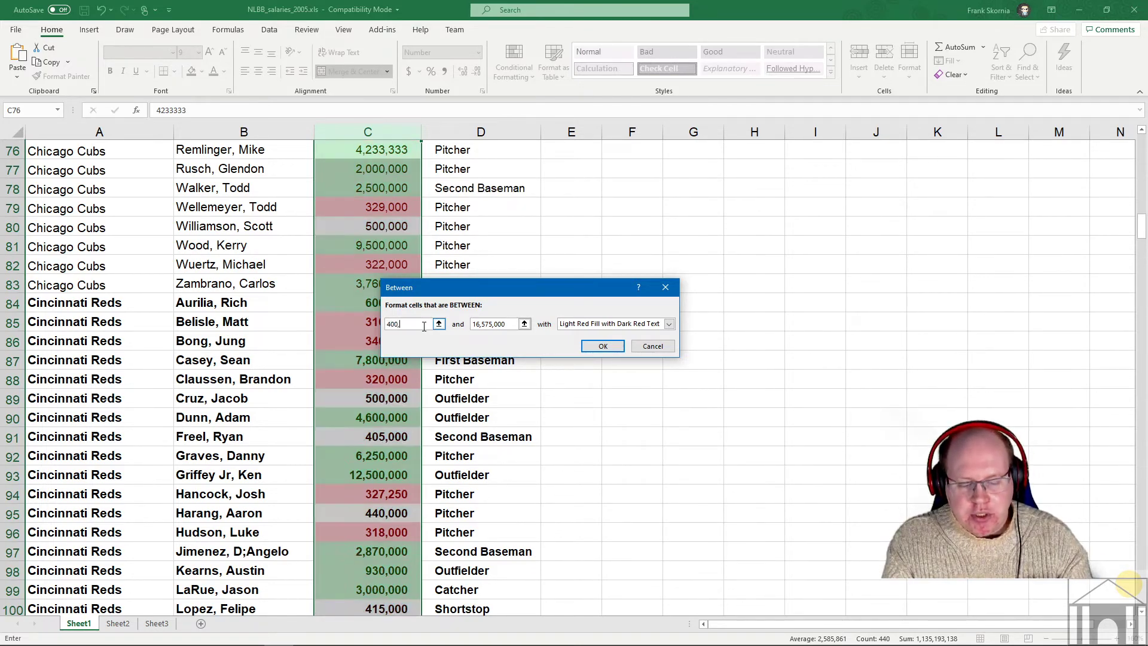
{"action": "type", "text": "000"}
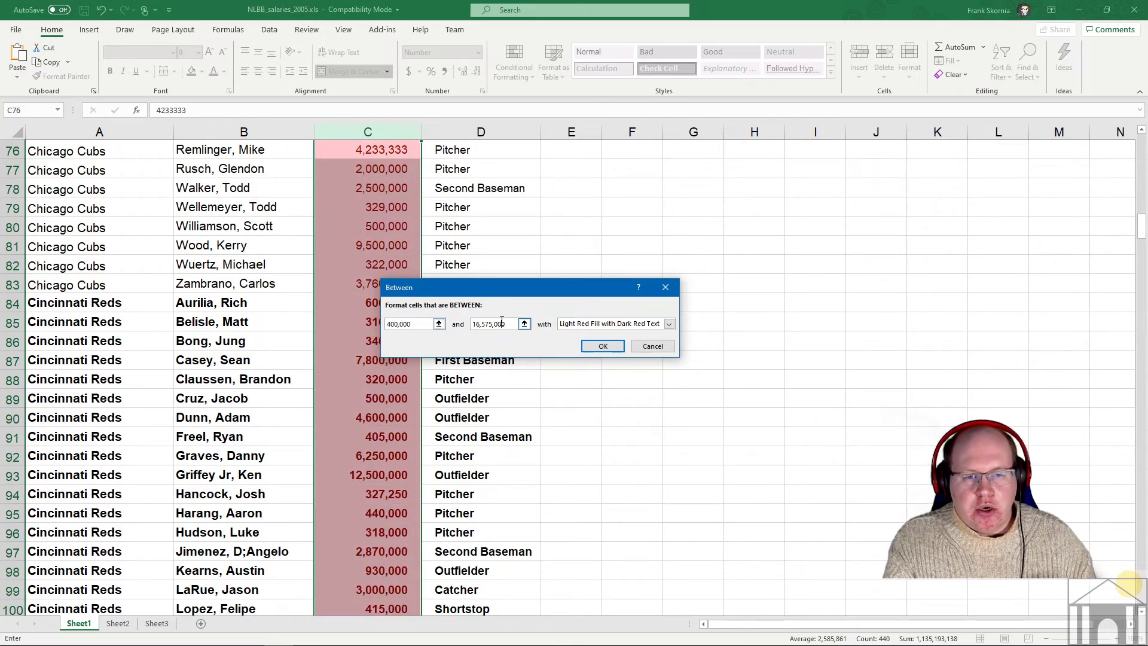
{"action": "key", "text": "Tab"}
{"action": "type", "text": "500"}
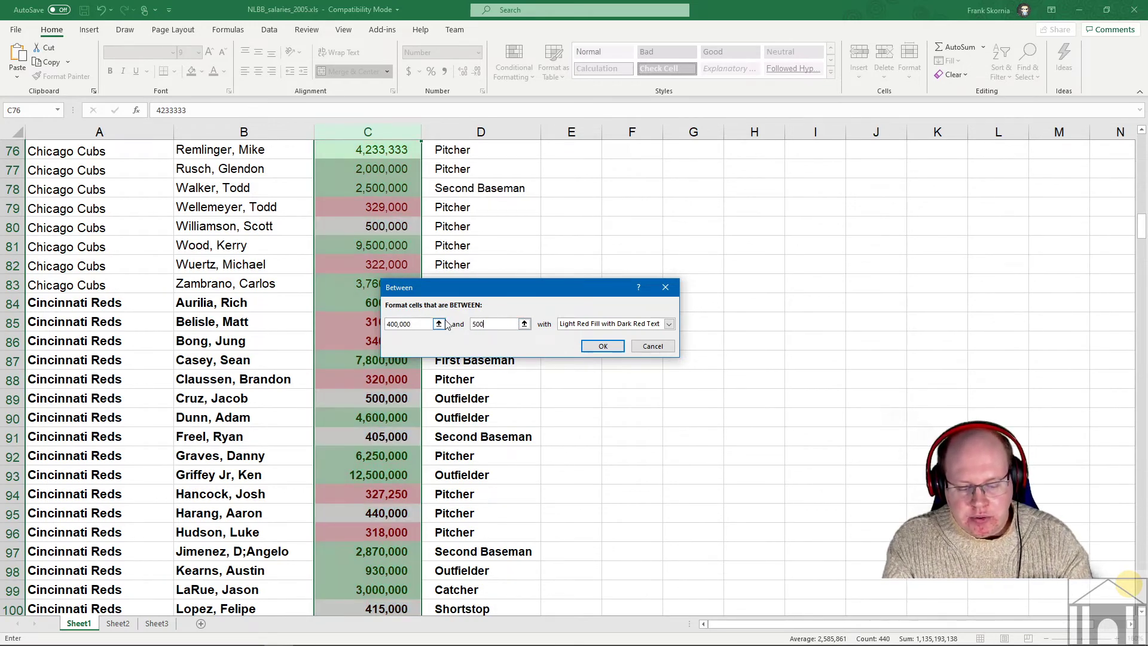
{"action": "type", "text": ",000"}
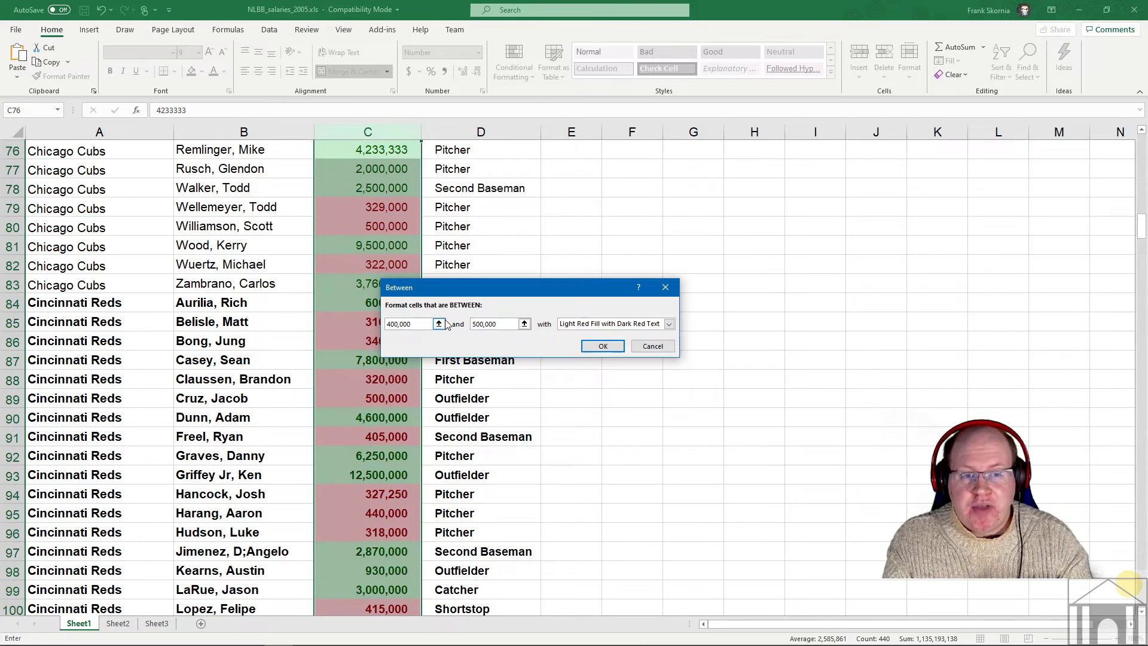
{"action": "left_click", "coordinate": [669, 324]}
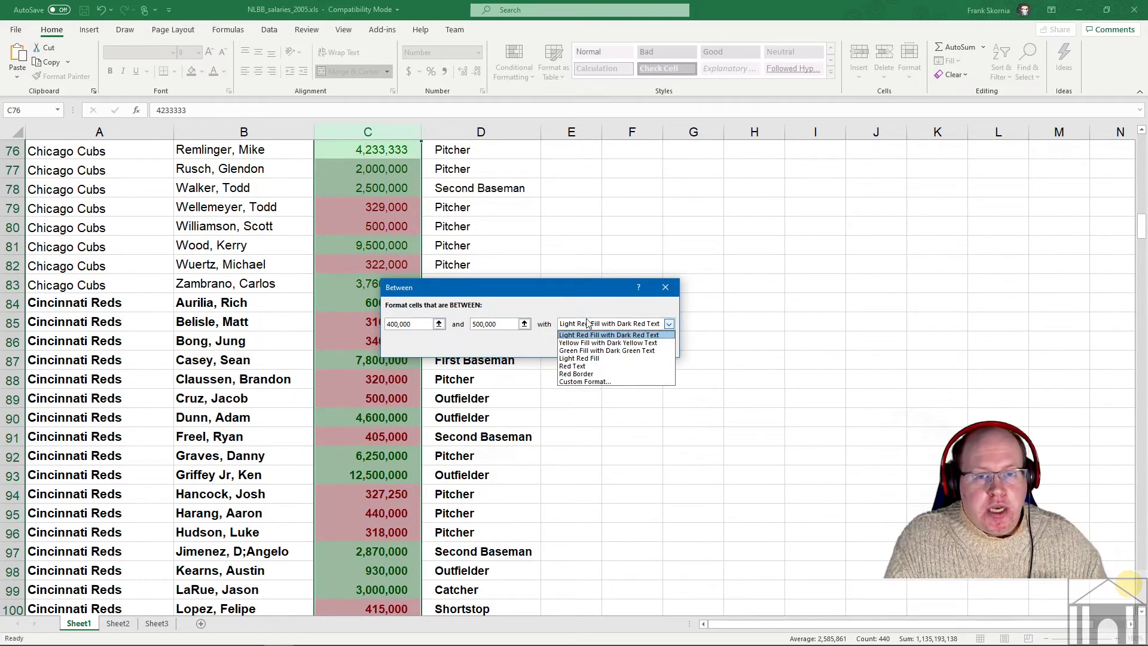
{"action": "left_click", "coordinate": [601, 342]}
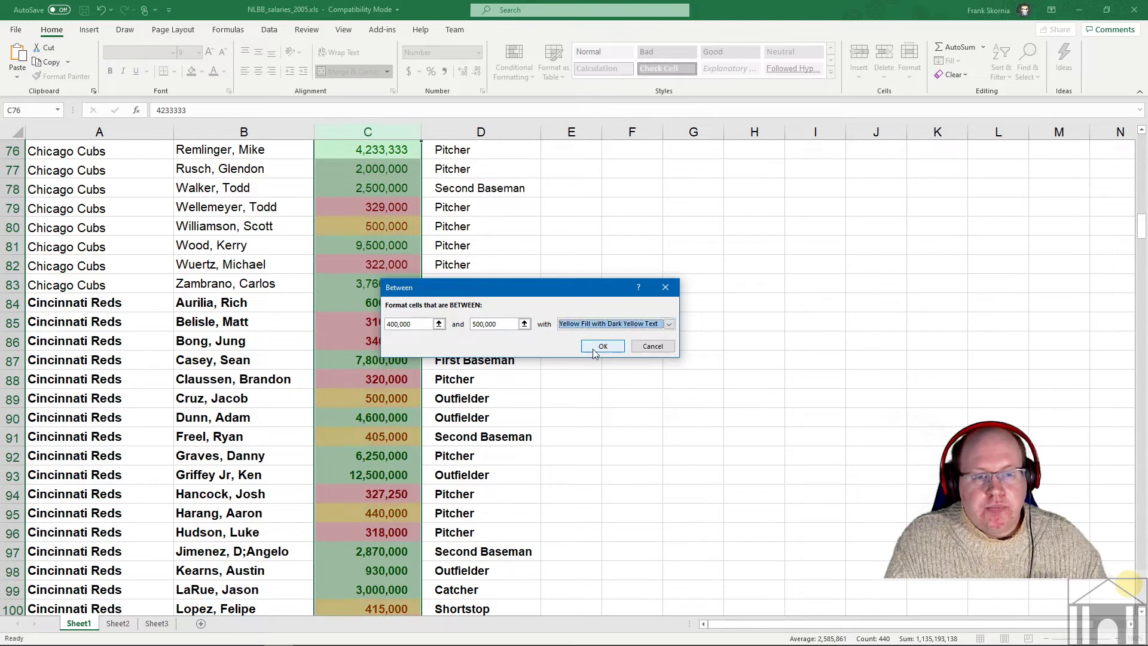
{"action": "left_click", "coordinate": [603, 346]}
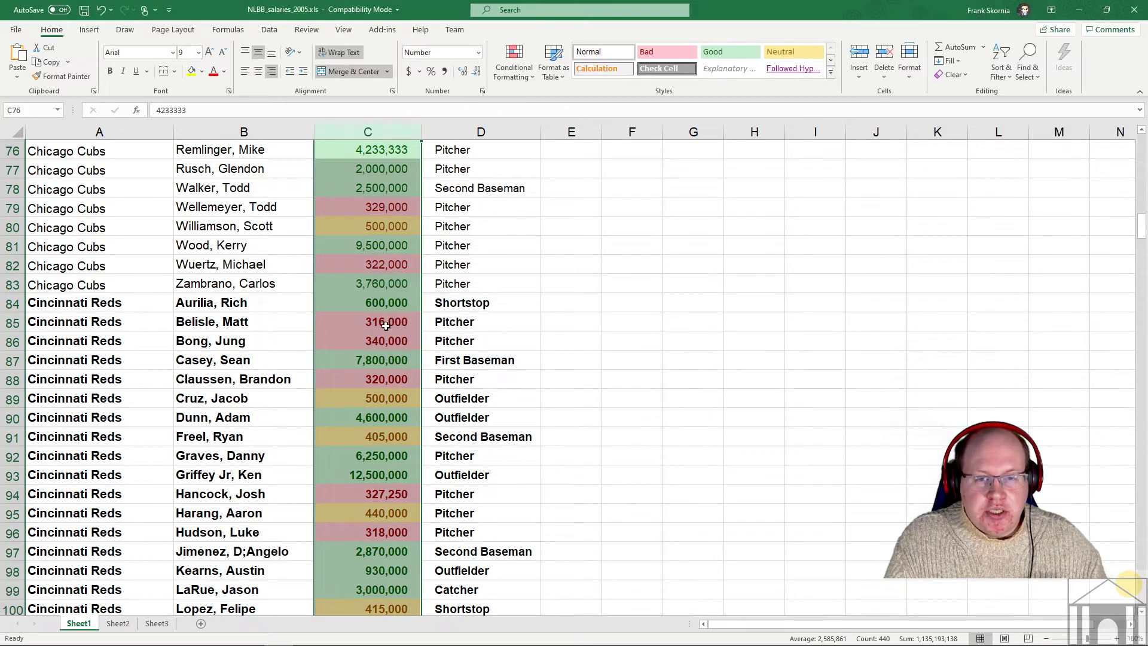
{"action": "left_click", "coordinate": [378, 225]}
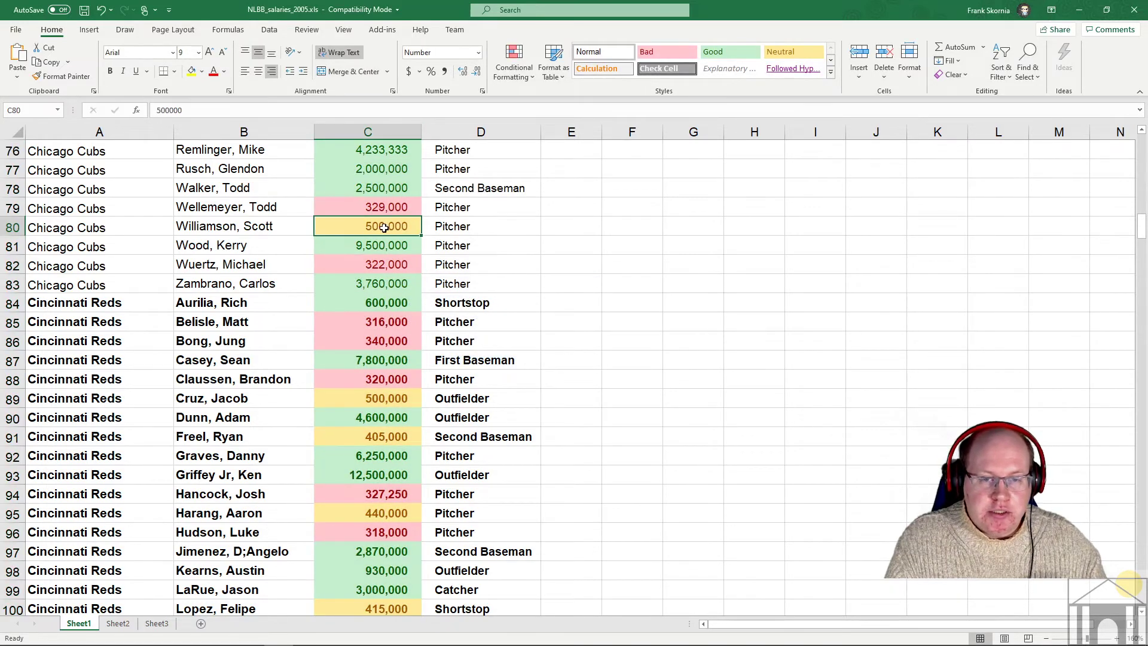
{"action": "scroll", "coordinate": [379, 308], "scroll_direction": "down", "scroll_amount": 20}
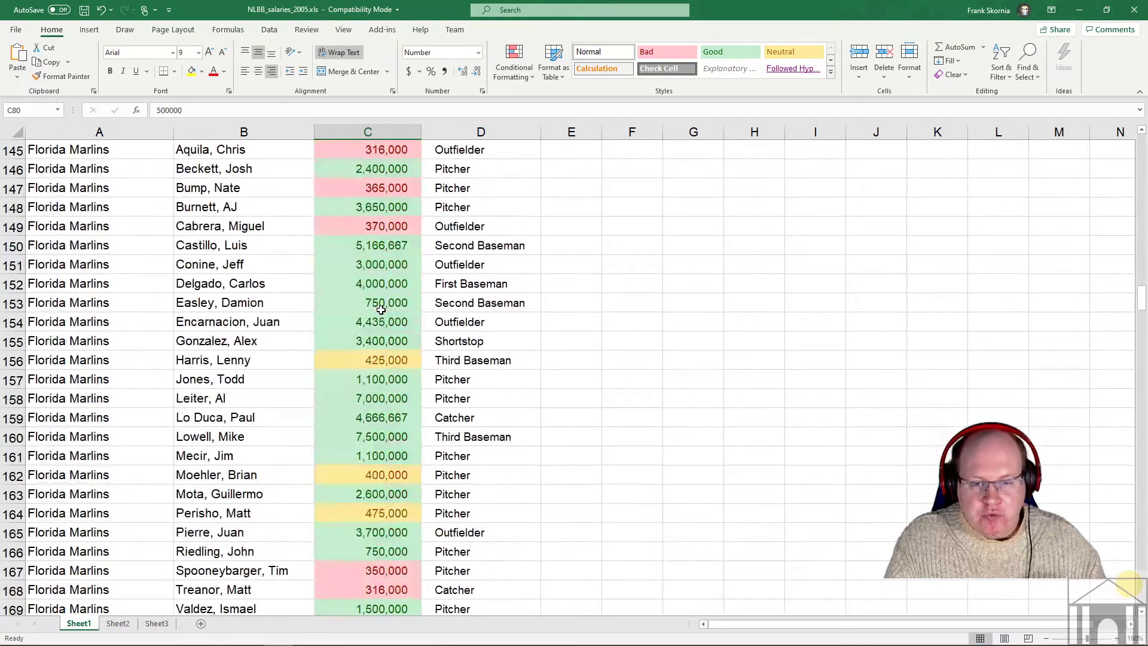
{"action": "scroll", "coordinate": [381, 310], "scroll_direction": "down", "scroll_amount": 1}
{"action": "left_click", "coordinate": [377, 418]}
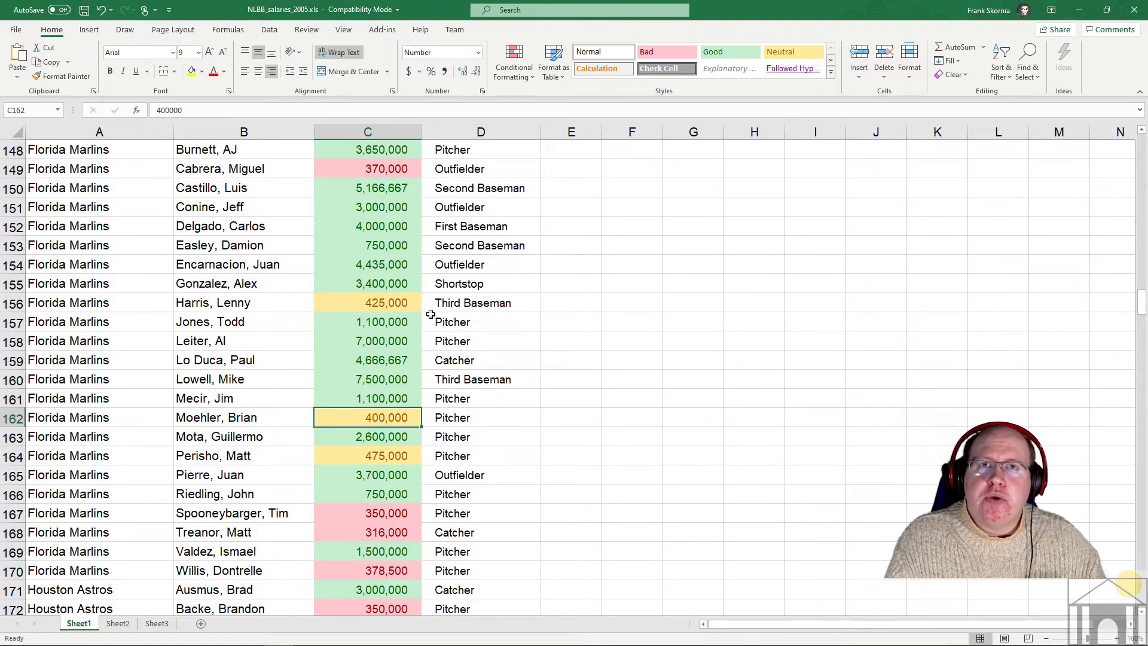
{"action": "scroll", "coordinate": [395, 308], "scroll_direction": "up", "scroll_amount": 20}
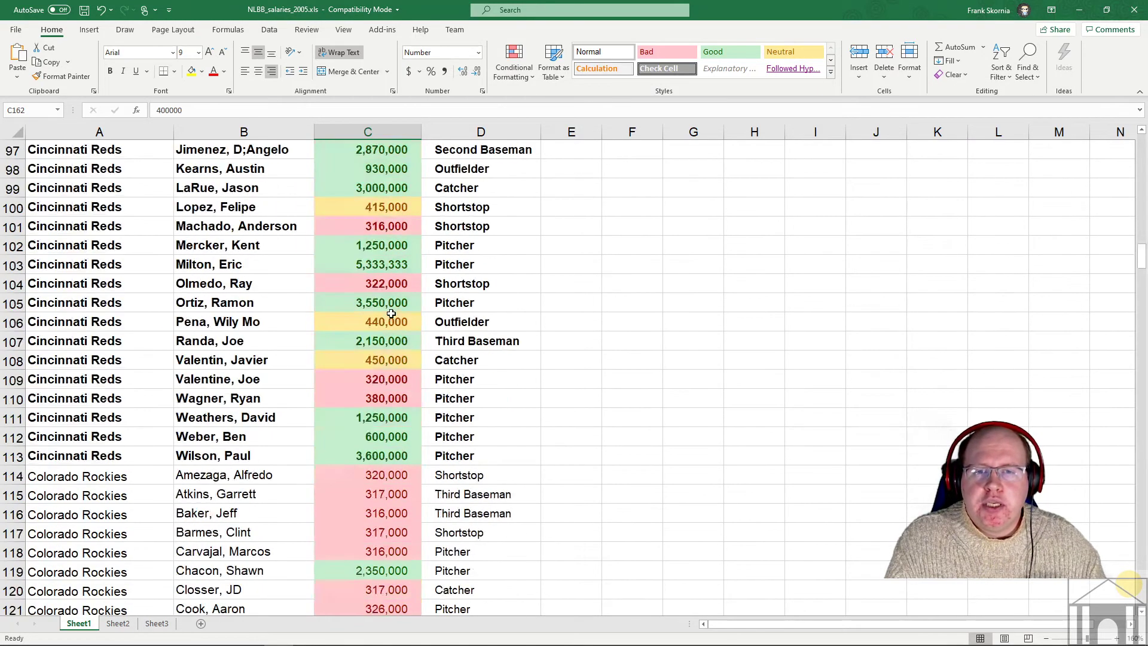
{"action": "scroll", "coordinate": [390, 304], "scroll_direction": "up", "scroll_amount": 20}
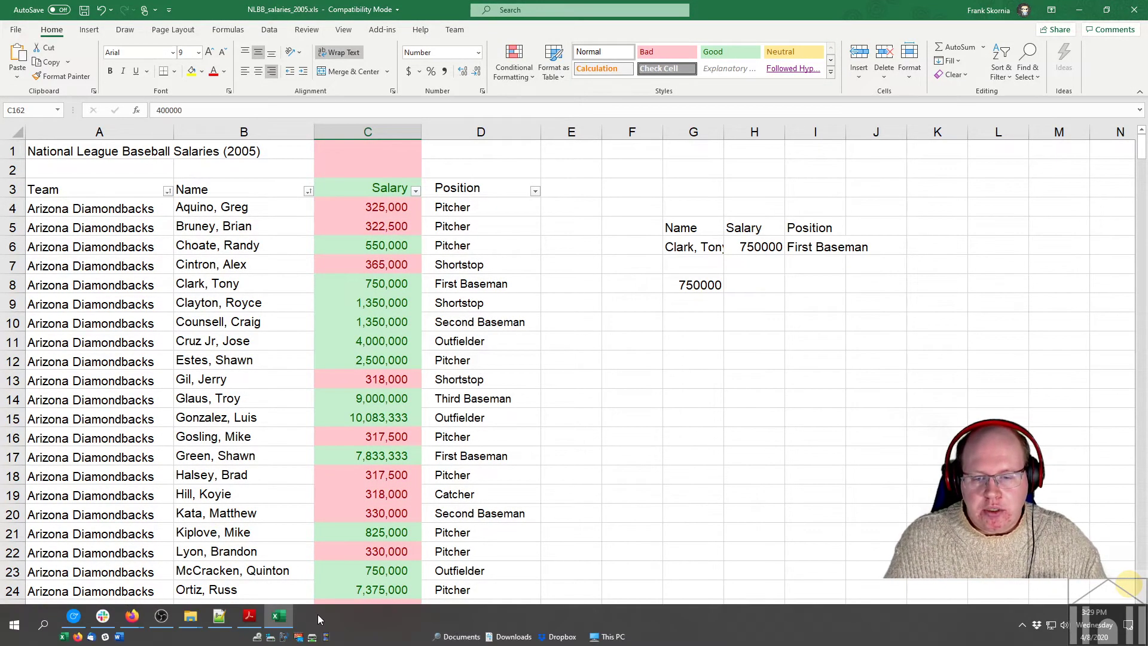
{"action": "left_click", "coordinate": [250, 624]}
- Review the highlighting tasks on page 2 of the exercise PDF, then return to the Excel workbook
{"action": "scroll", "coordinate": [495, 191], "scroll_direction": "up", "scroll_amount": 10}
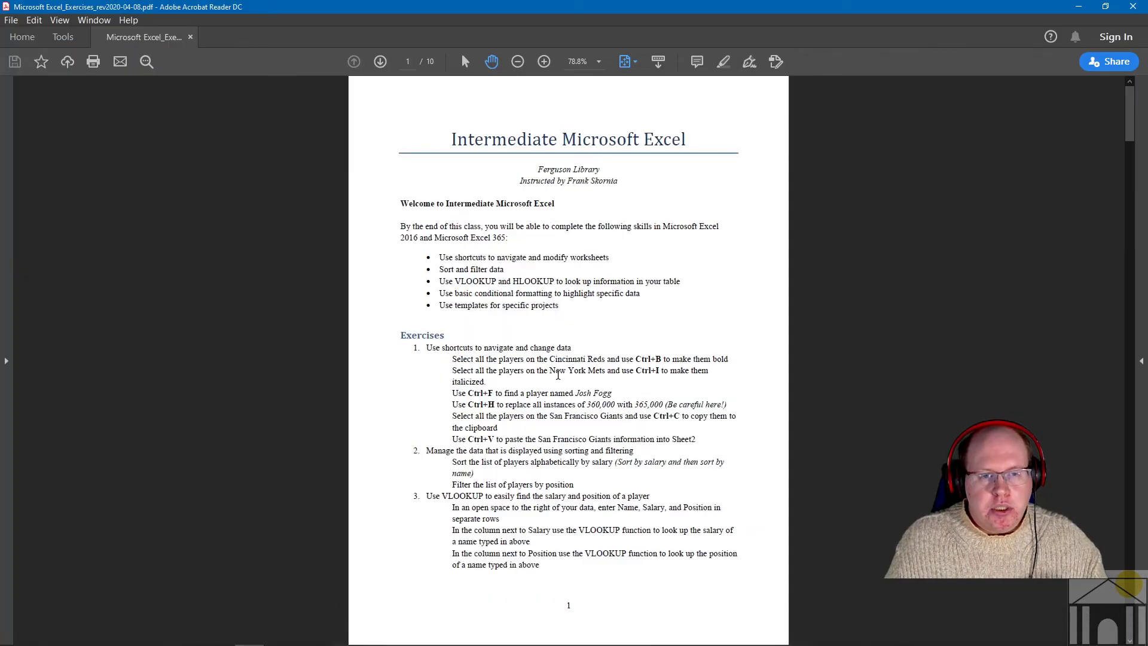
{"action": "scroll", "coordinate": [495, 191], "scroll_direction": "down", "scroll_amount": 5}
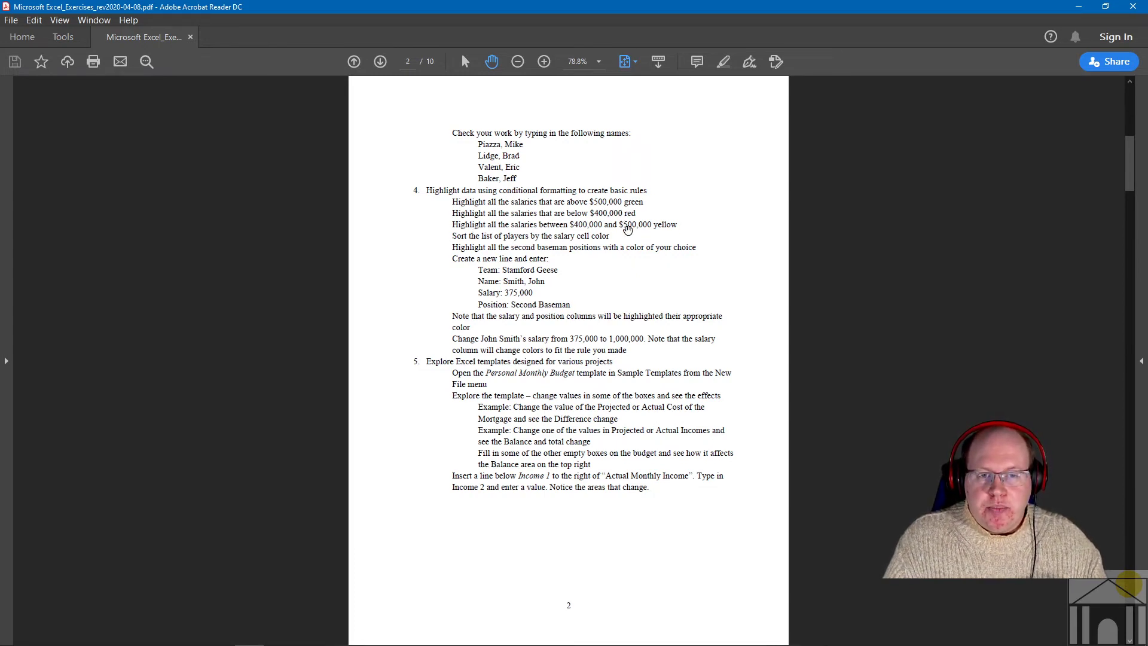
{"action": "mouse_move", "coordinate": [382, 643]}
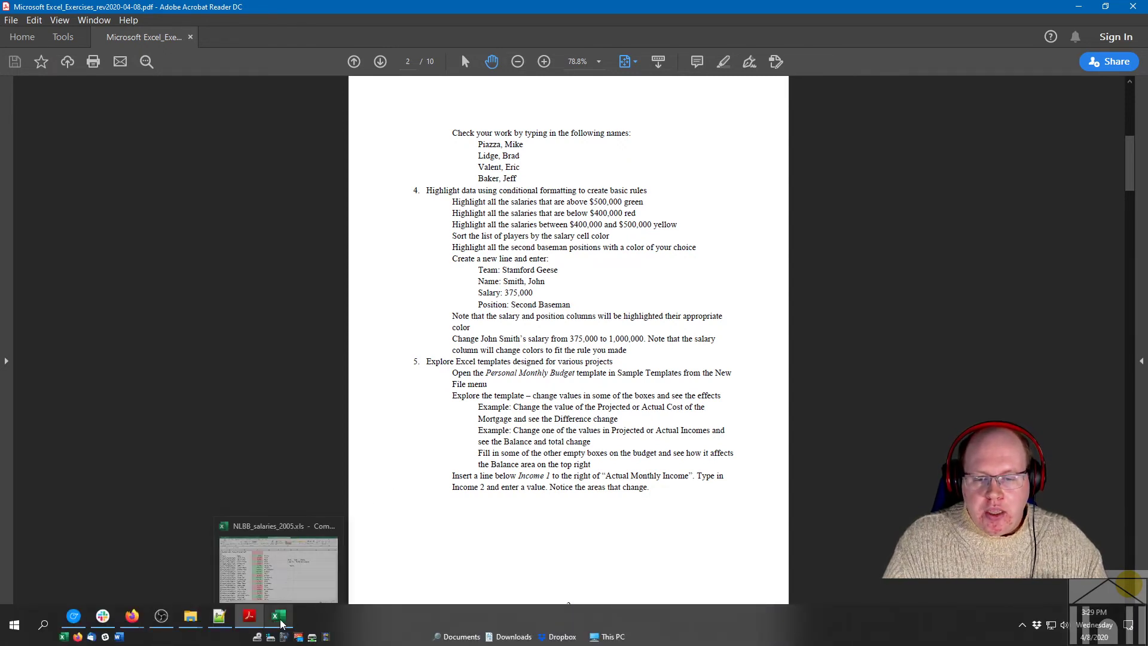
{"action": "left_click", "coordinate": [299, 621]}
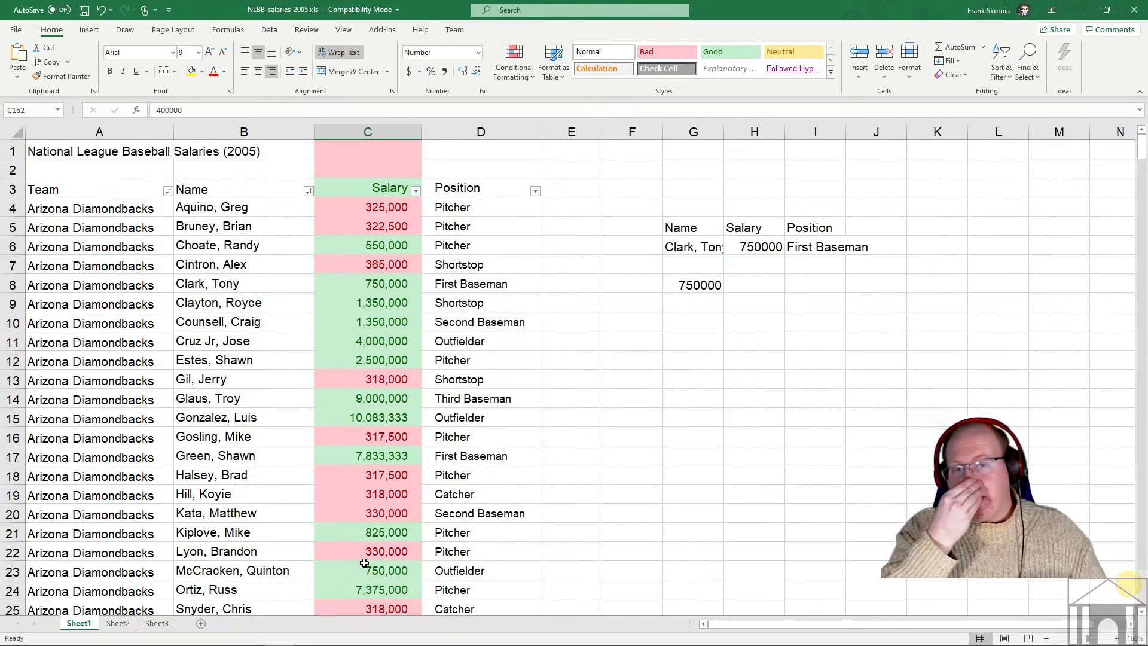
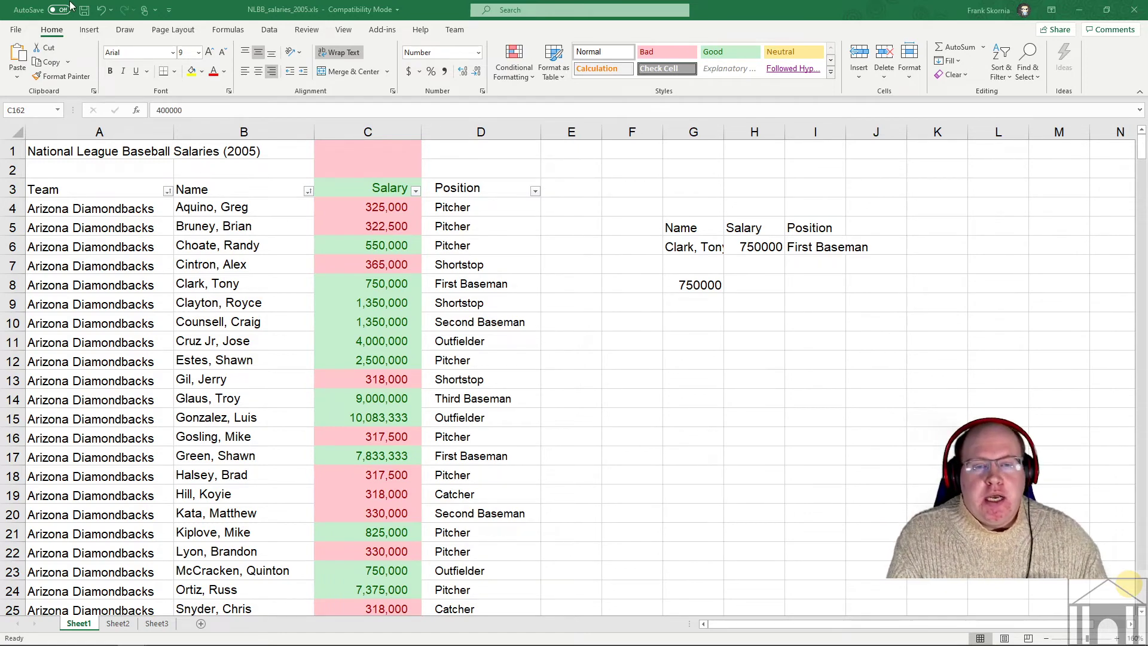
- Replace the Team sort level with a Salary cell-colour sort, putting green on top
{"action": "scroll", "coordinate": [382, 351], "scroll_direction": "down", "scroll_amount": 5}
{"action": "scroll", "coordinate": [381, 350], "scroll_direction": "up", "scroll_amount": 5}
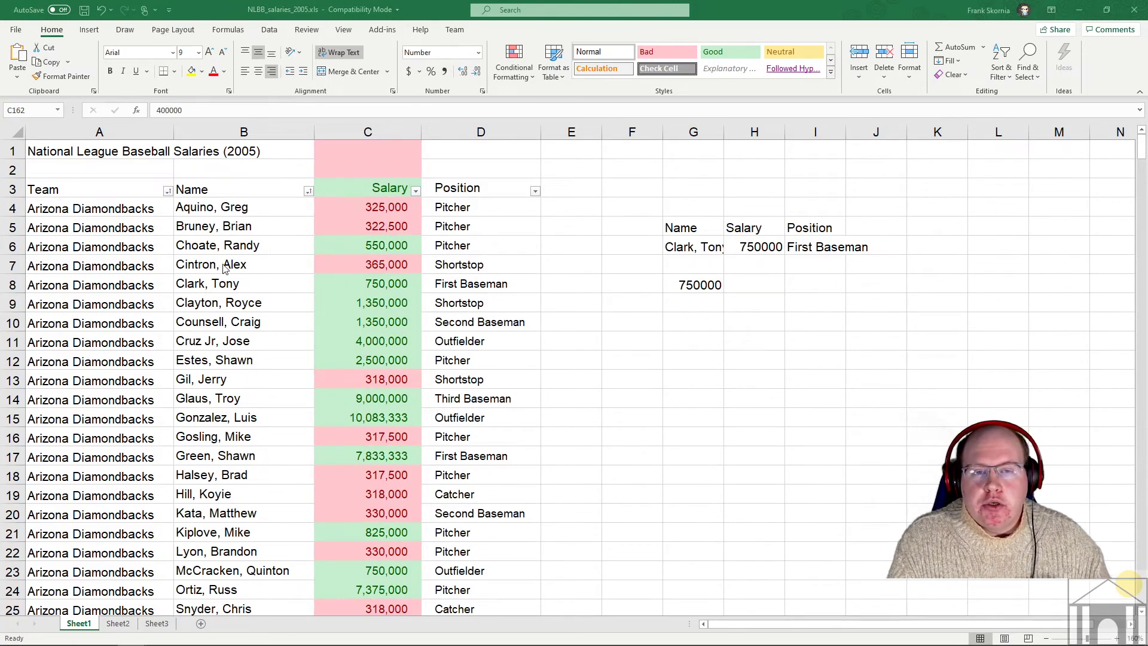
{"action": "left_click", "coordinate": [263, 207]}
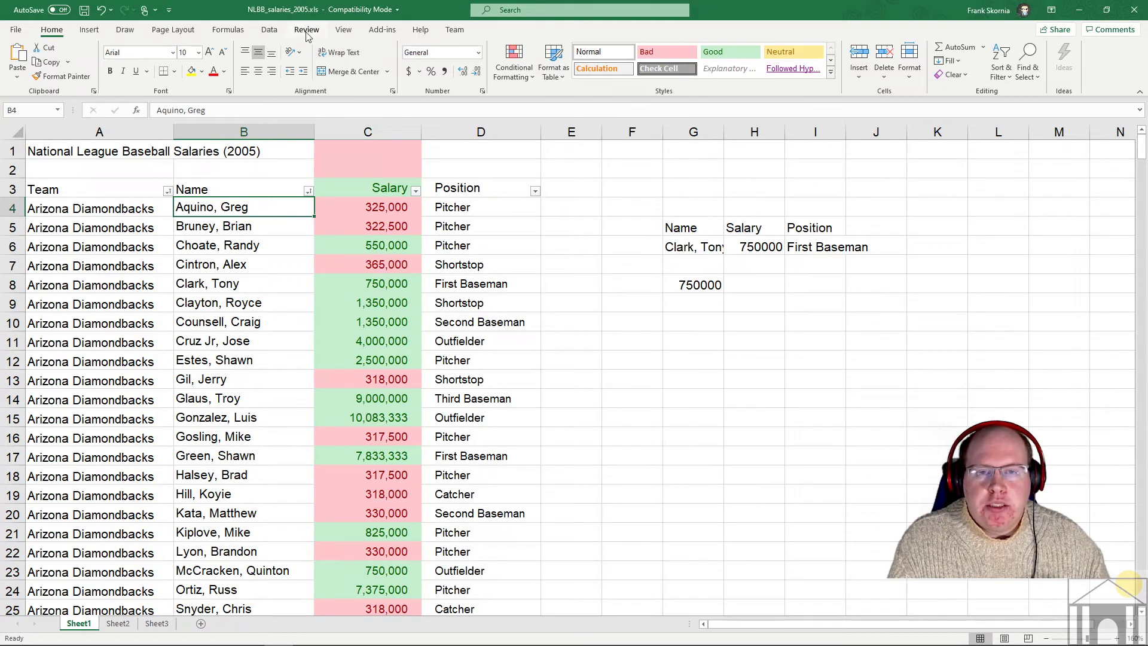
{"action": "left_click", "coordinate": [269, 31]}
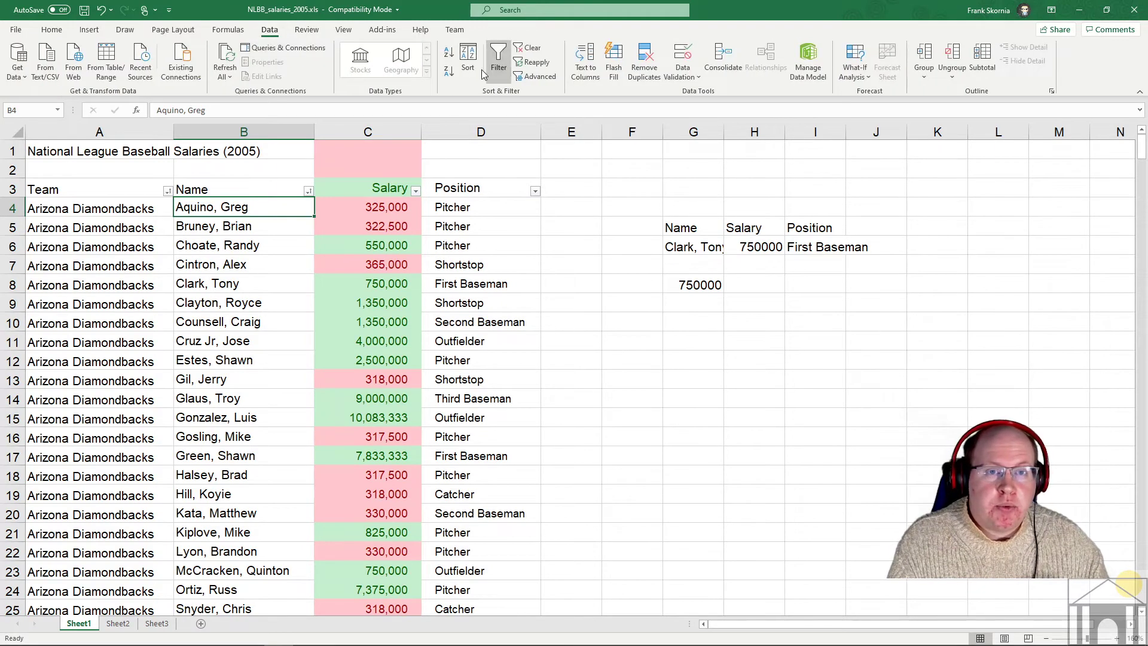
{"action": "left_click", "coordinate": [474, 65]}
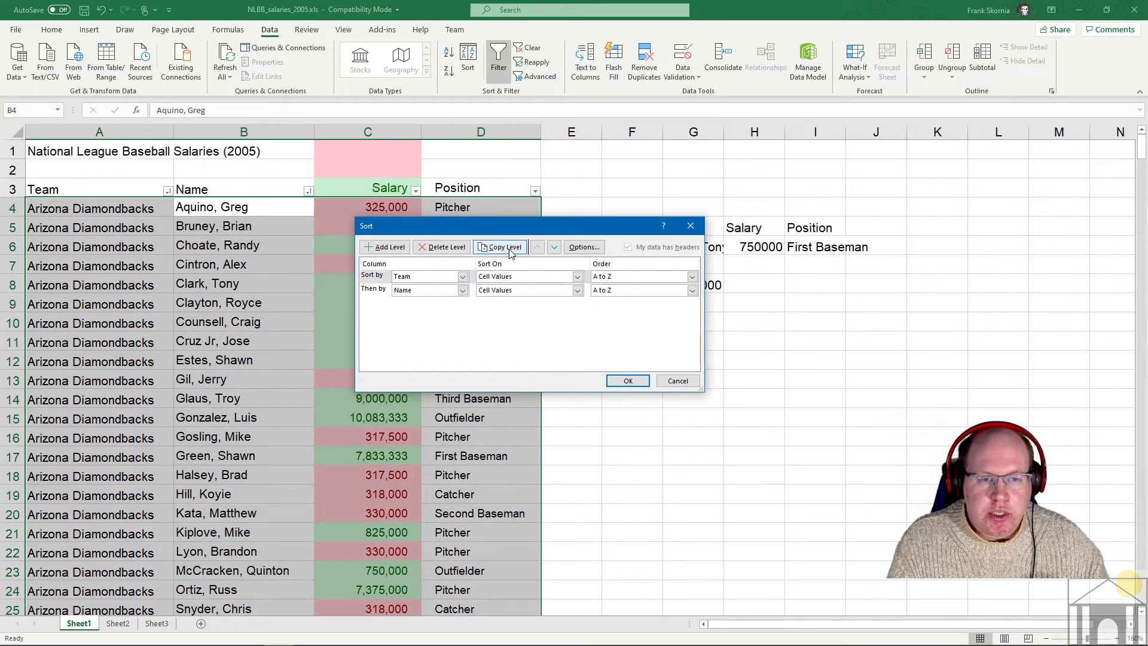
{"action": "left_click", "coordinate": [436, 250]}
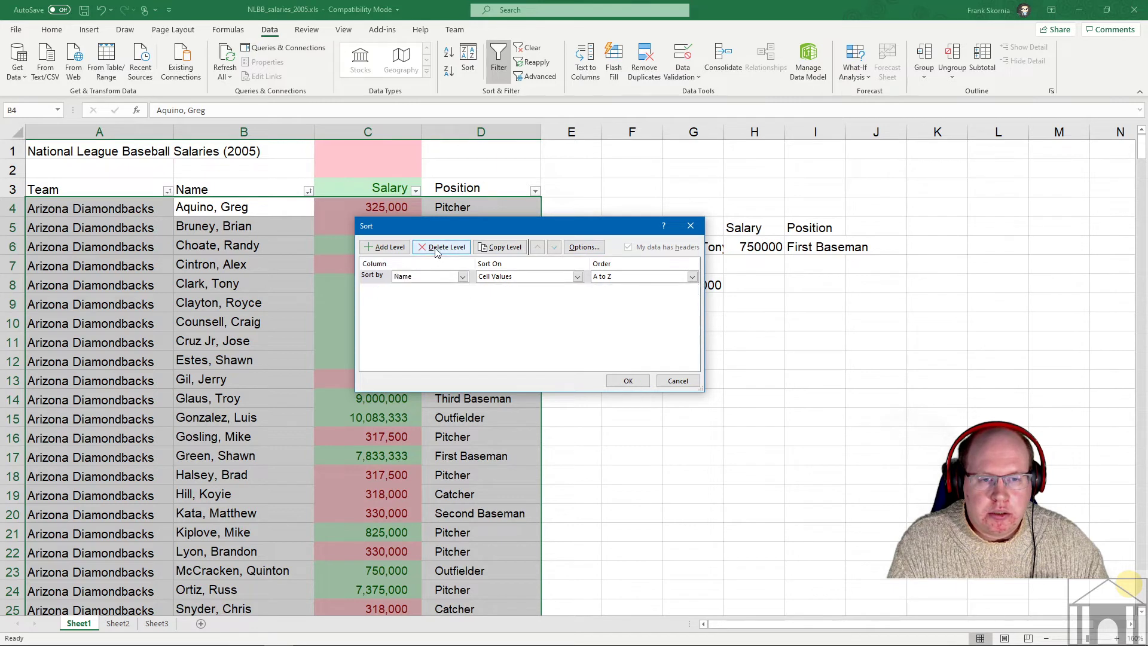
{"action": "left_click", "coordinate": [463, 277]}
{"action": "left_click", "coordinate": [420, 303]}
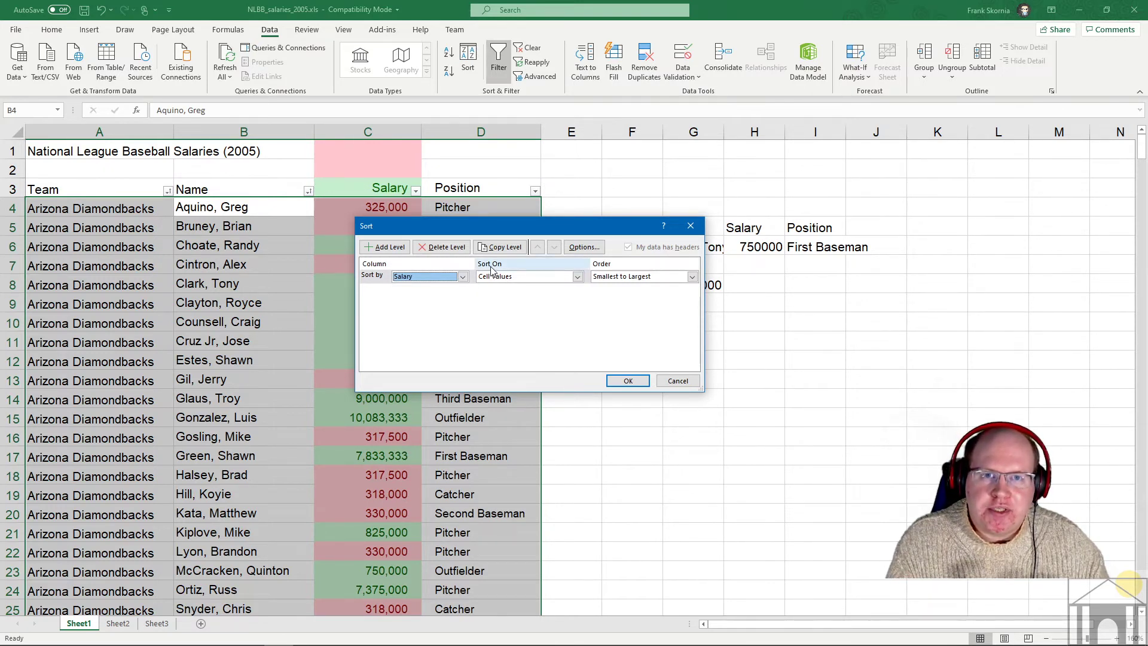
{"action": "left_click", "coordinate": [513, 278]}
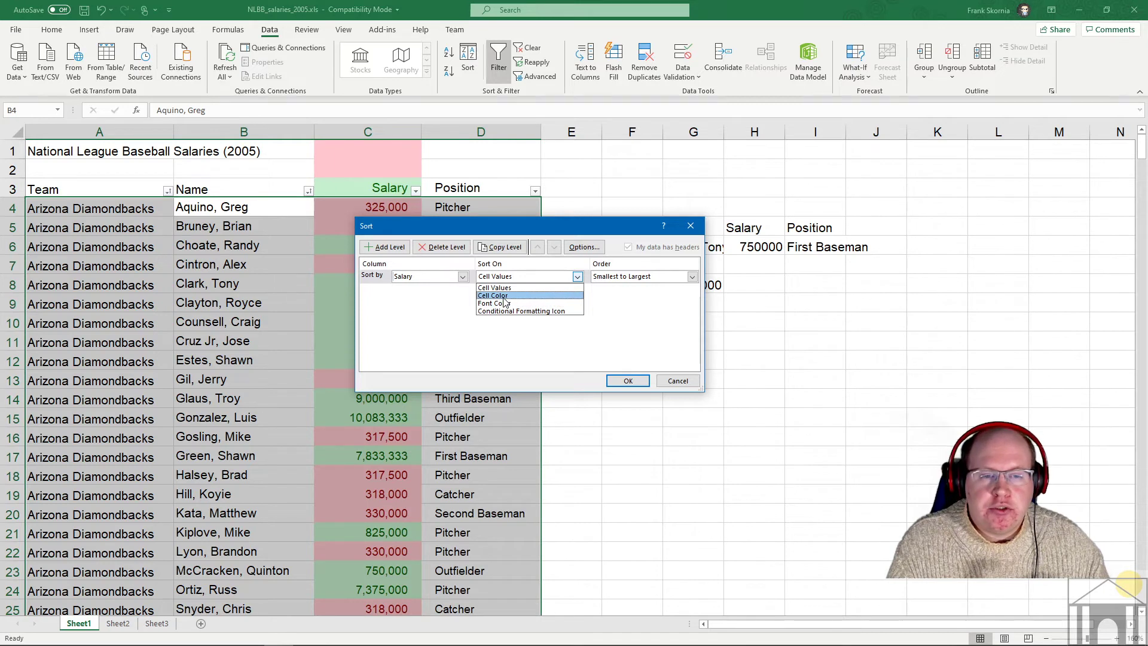
{"action": "left_click", "coordinate": [504, 297]}
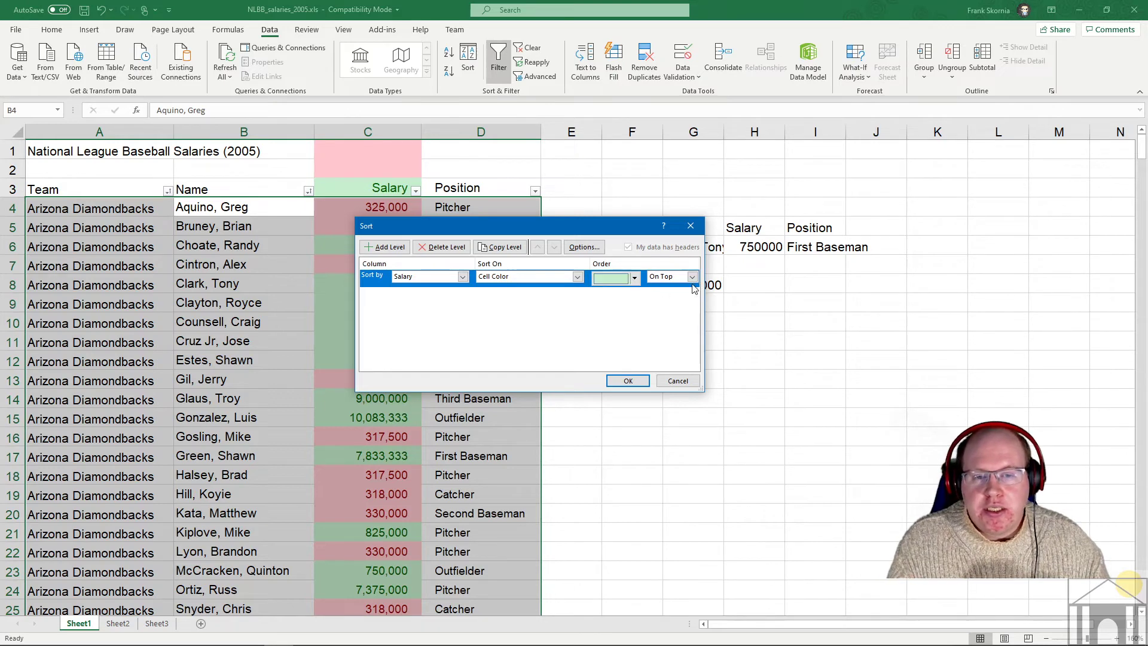
{"action": "left_click", "coordinate": [636, 383]}
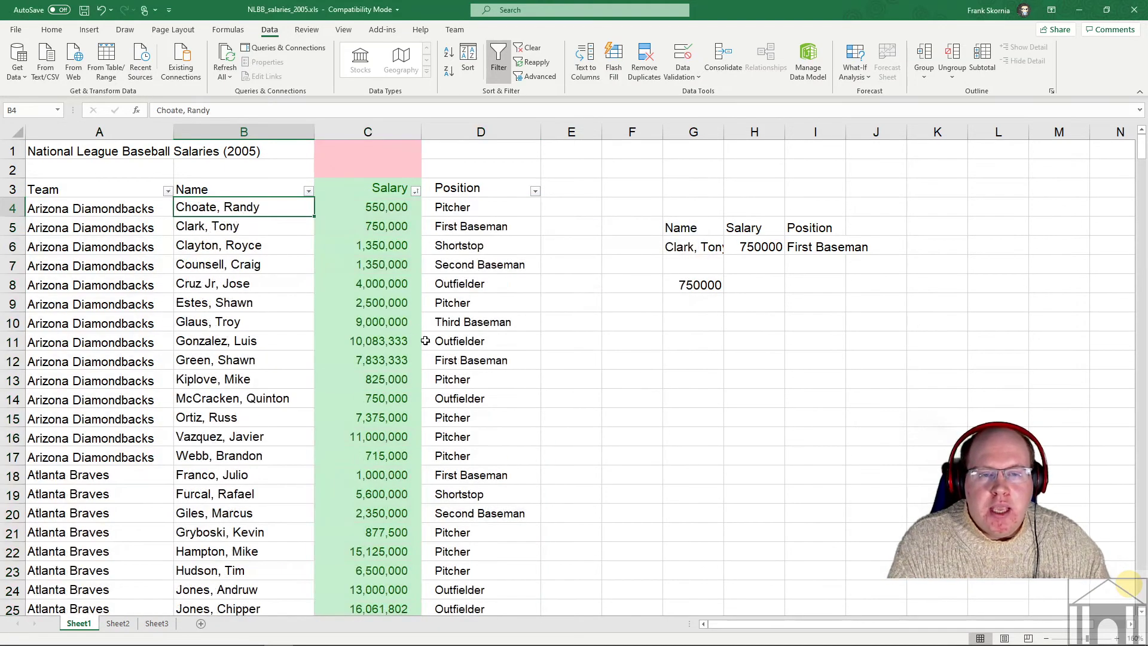
{"action": "left_click", "coordinate": [414, 328]}
{"action": "scroll", "coordinate": [392, 216], "scroll_direction": "down", "scroll_amount": 2}
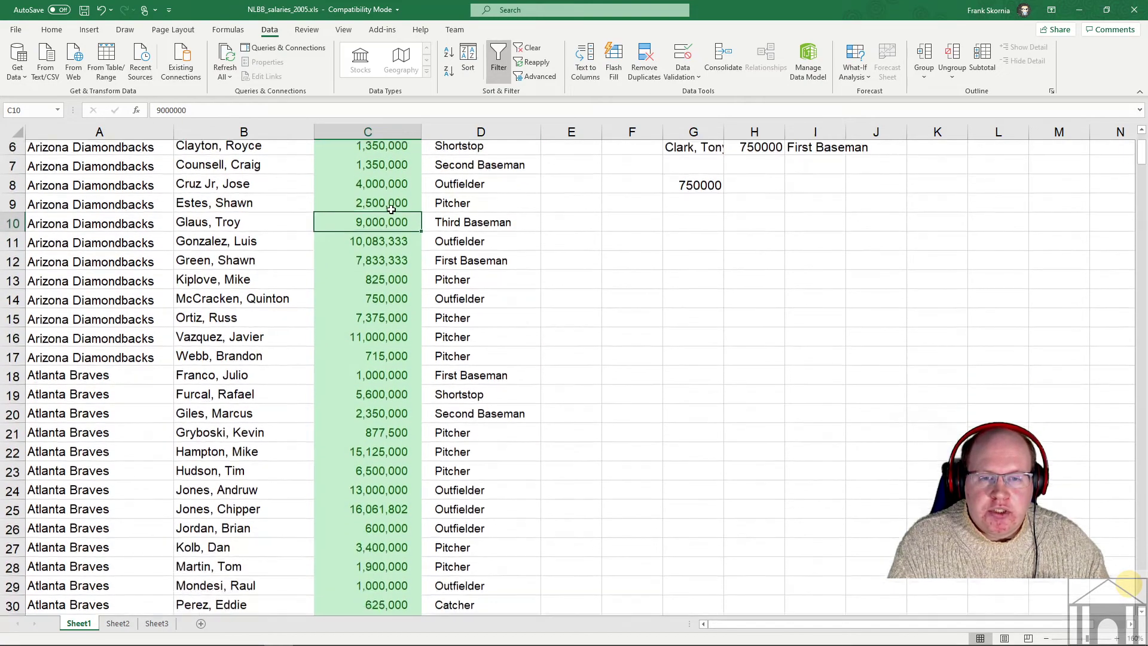
{"action": "scroll", "coordinate": [391, 215], "scroll_direction": "up", "scroll_amount": 2}
{"action": "scroll", "coordinate": [391, 213], "scroll_direction": "down", "scroll_amount": 8}
{"action": "scroll", "coordinate": [391, 213], "scroll_direction": "down", "scroll_amount": 20}
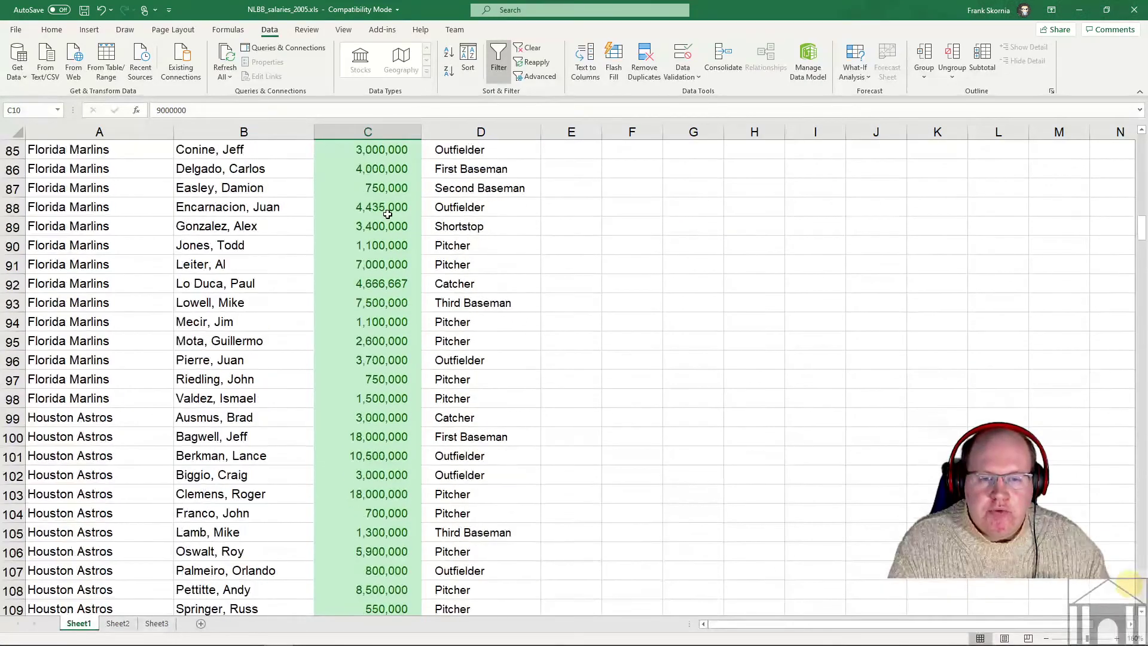
{"action": "scroll", "coordinate": [387, 214], "scroll_direction": "down", "scroll_amount": 20}
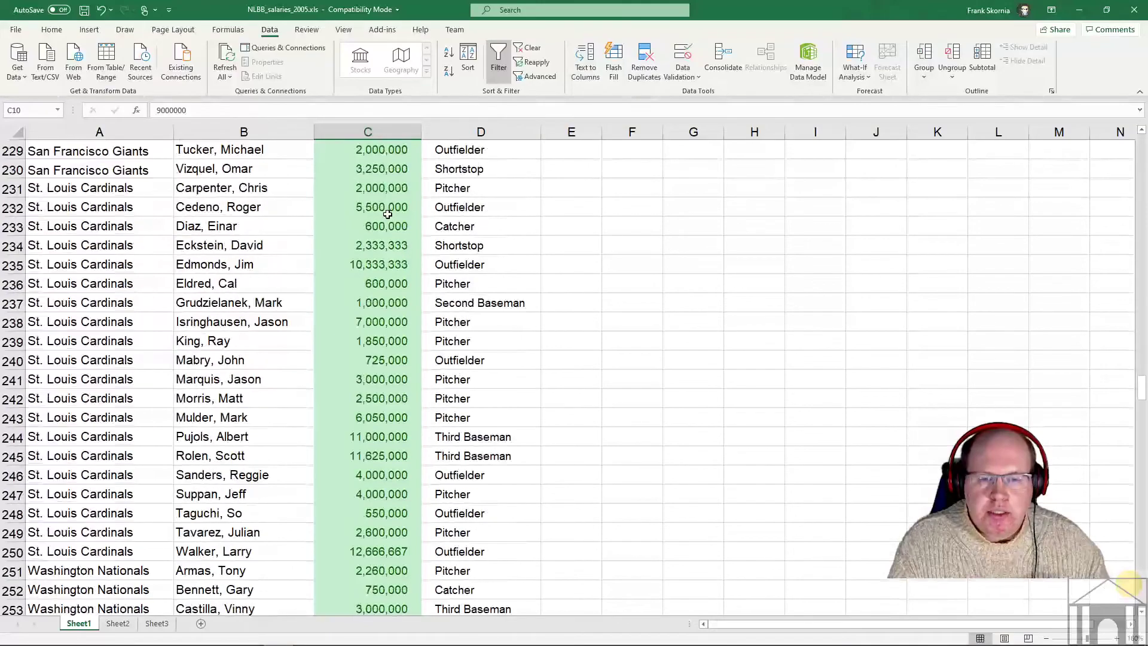
{"action": "scroll", "coordinate": [387, 214], "scroll_direction": "up", "scroll_amount": 5}
{"action": "scroll", "coordinate": [380, 266], "scroll_direction": "down", "scroll_amount": 7}
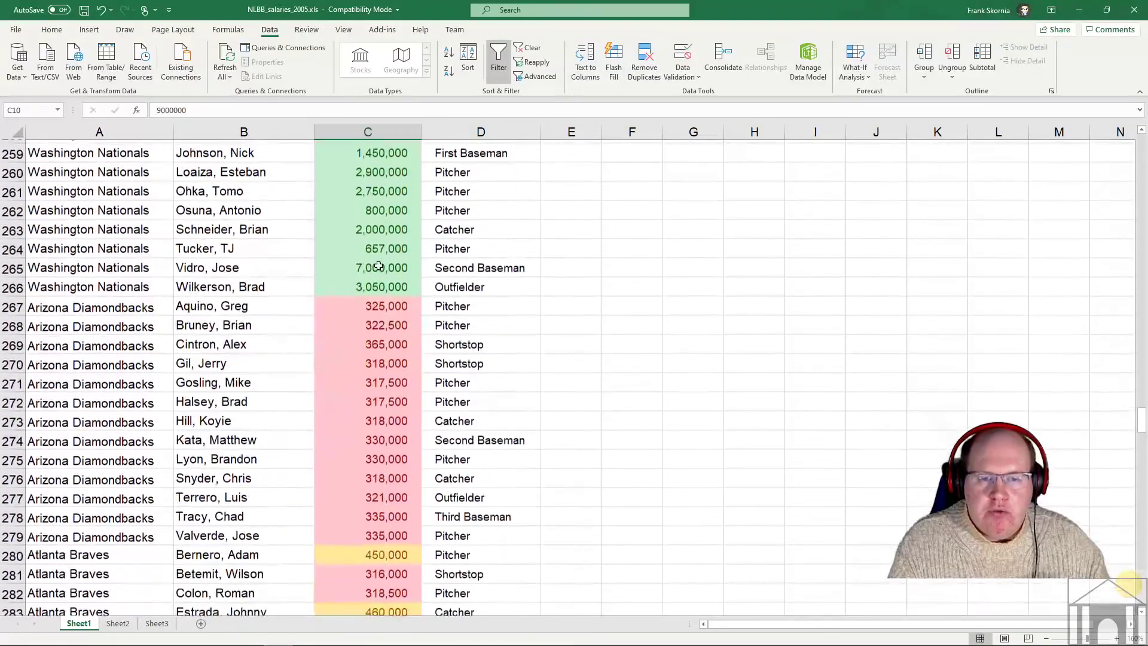
{"action": "scroll", "coordinate": [379, 291], "scroll_direction": "up", "scroll_amount": 20}
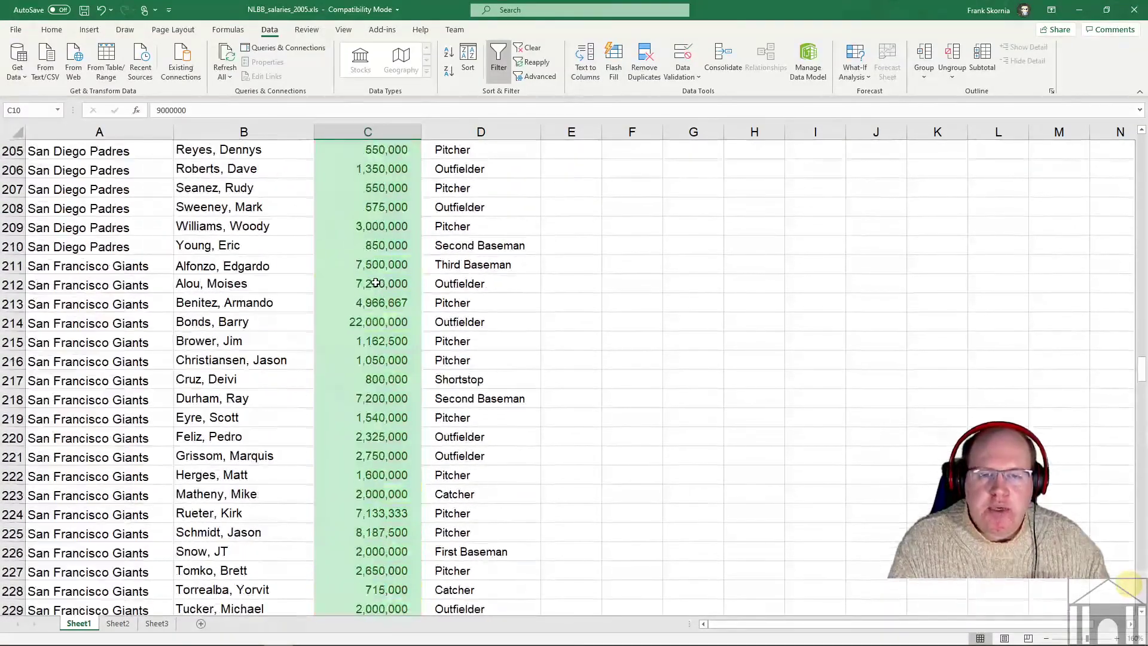
{"action": "scroll", "coordinate": [376, 281], "scroll_direction": "up", "scroll_amount": 20}
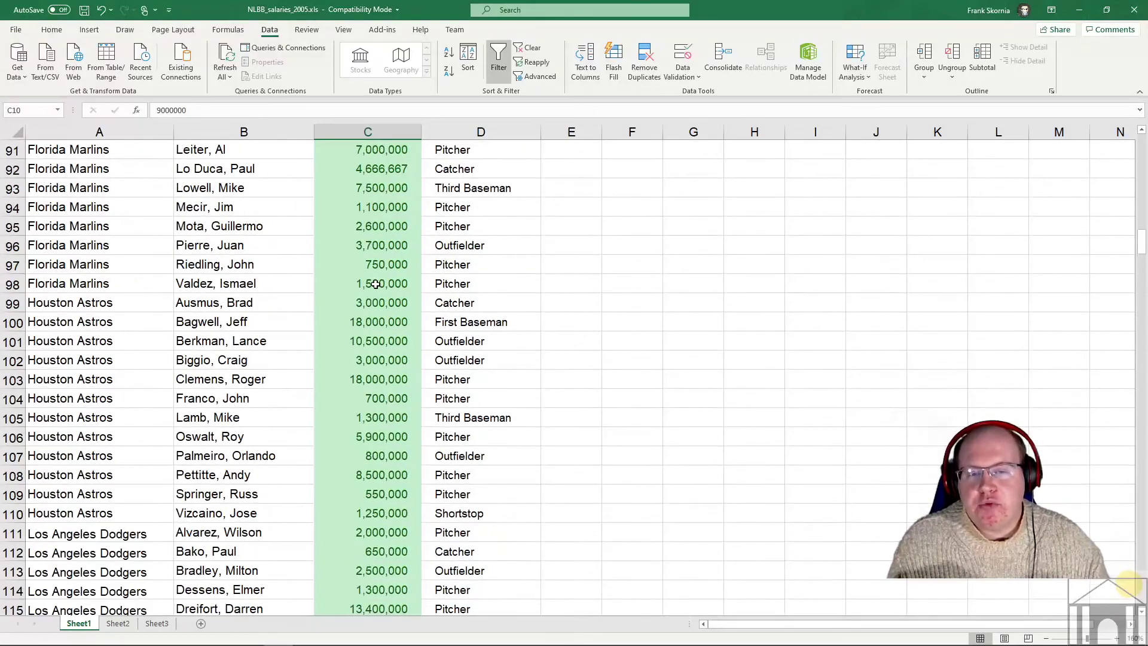
{"action": "scroll", "coordinate": [376, 284], "scroll_direction": "up", "scroll_amount": 18}
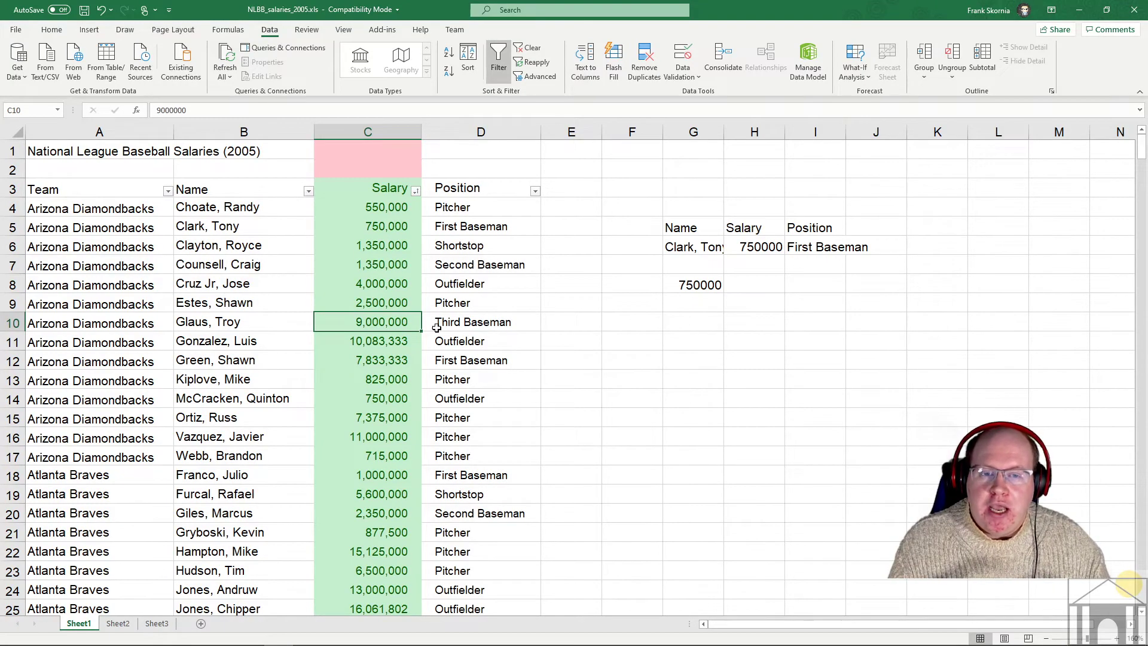
{"action": "scroll", "coordinate": [388, 354], "scroll_direction": "down", "scroll_amount": 20}
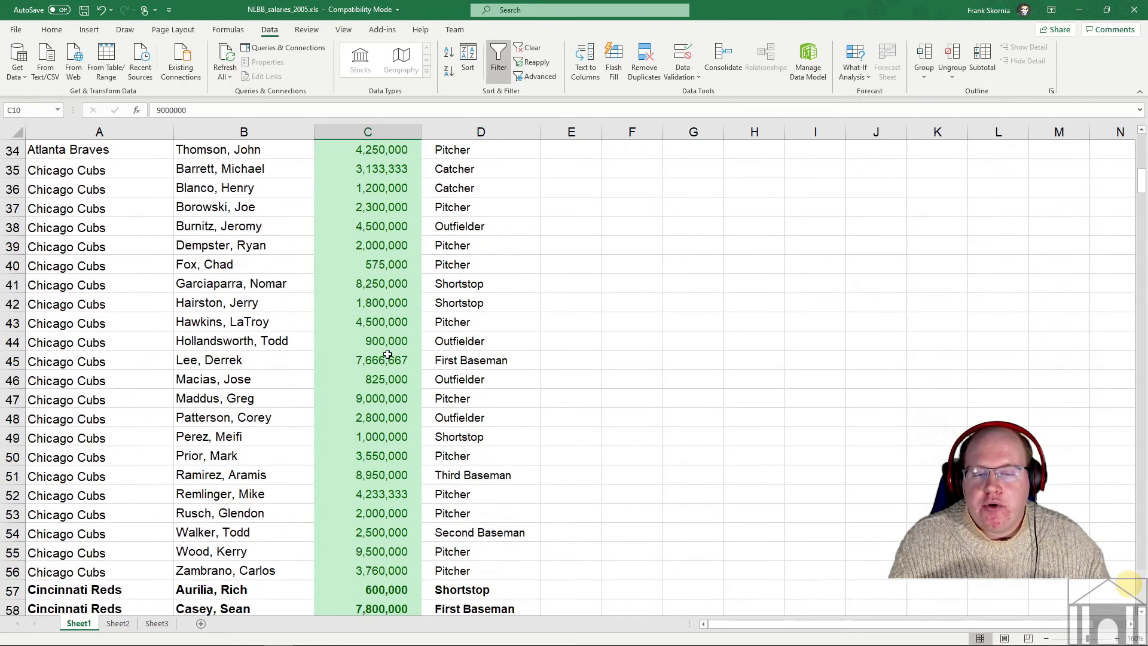
{"action": "scroll", "coordinate": [391, 339], "scroll_direction": "down", "scroll_amount": 20}
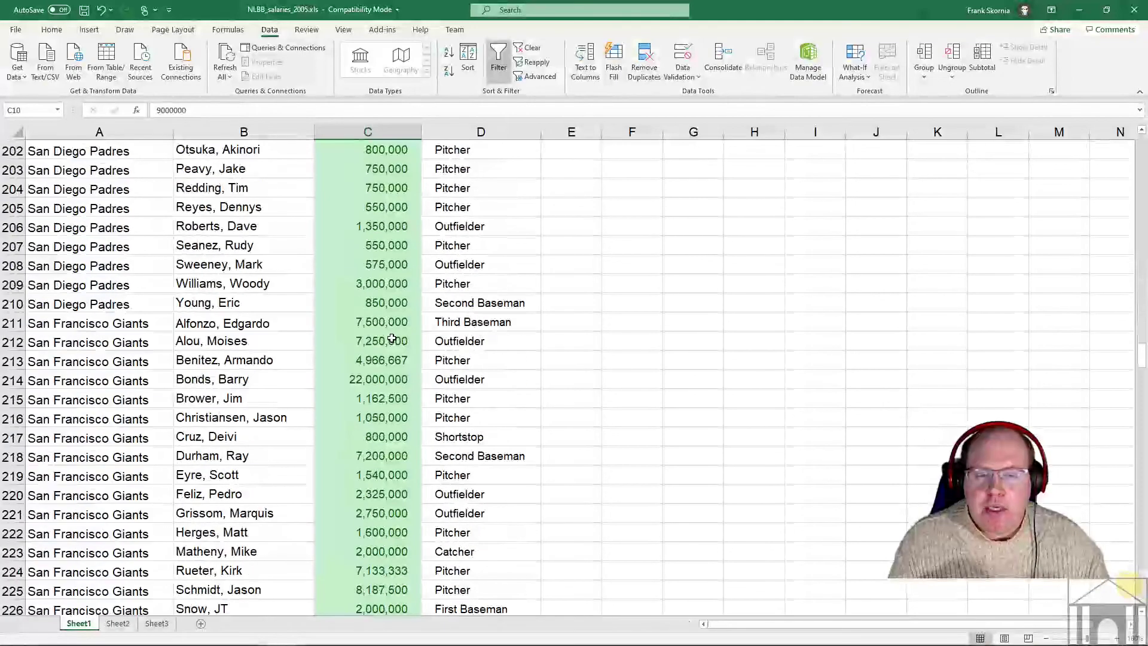
{"action": "scroll", "coordinate": [393, 339], "scroll_direction": "up", "scroll_amount": 5}
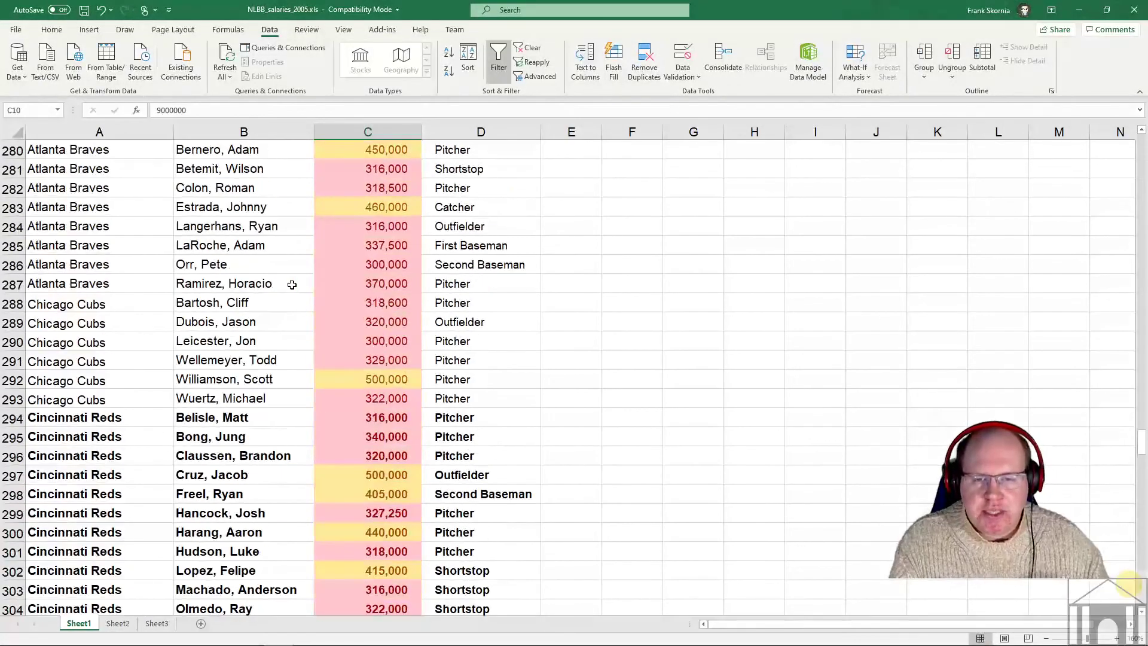
{"action": "left_click", "coordinate": [383, 285]}
{"action": "key", "text": "F2"}
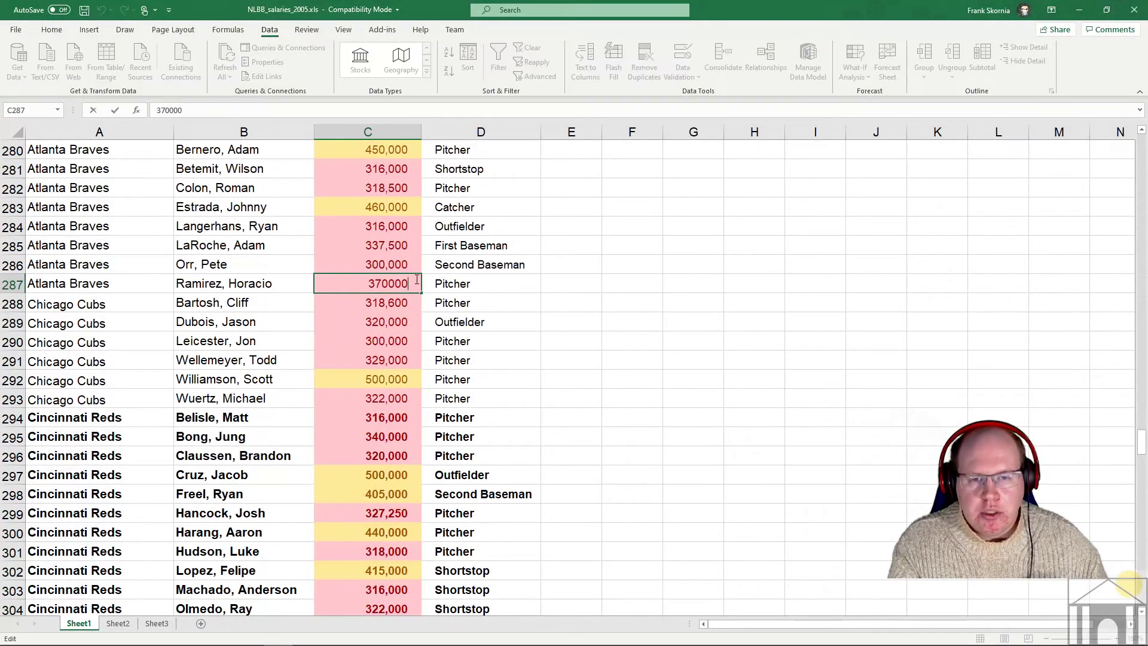
{"action": "type", "text": "0"}
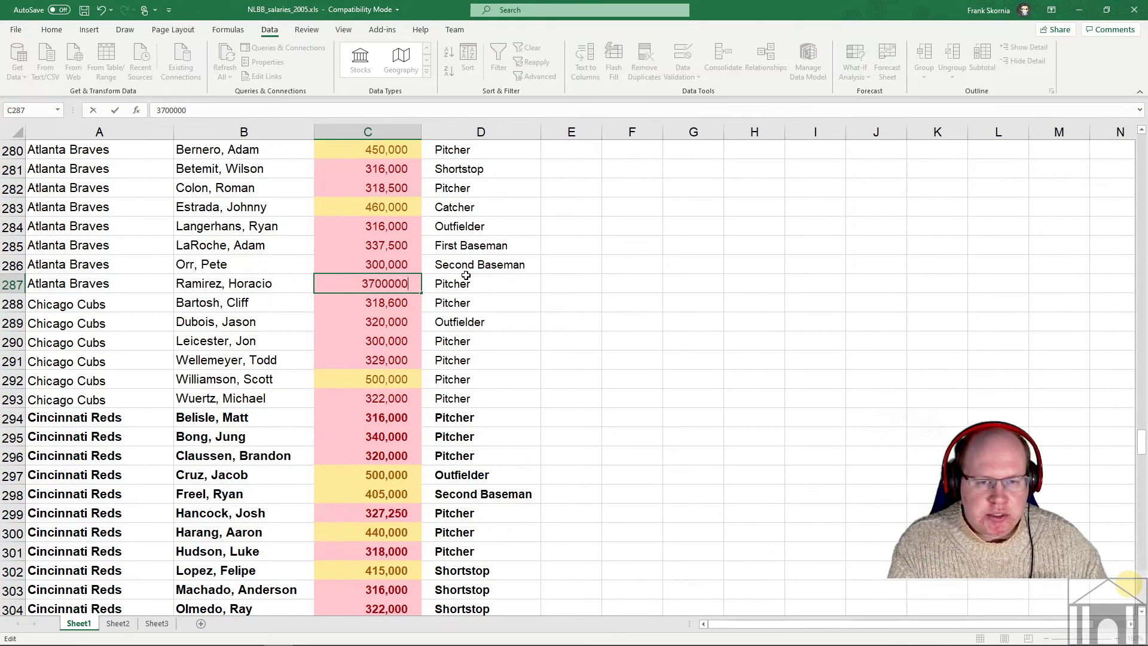
{"action": "key", "text": "Return"}
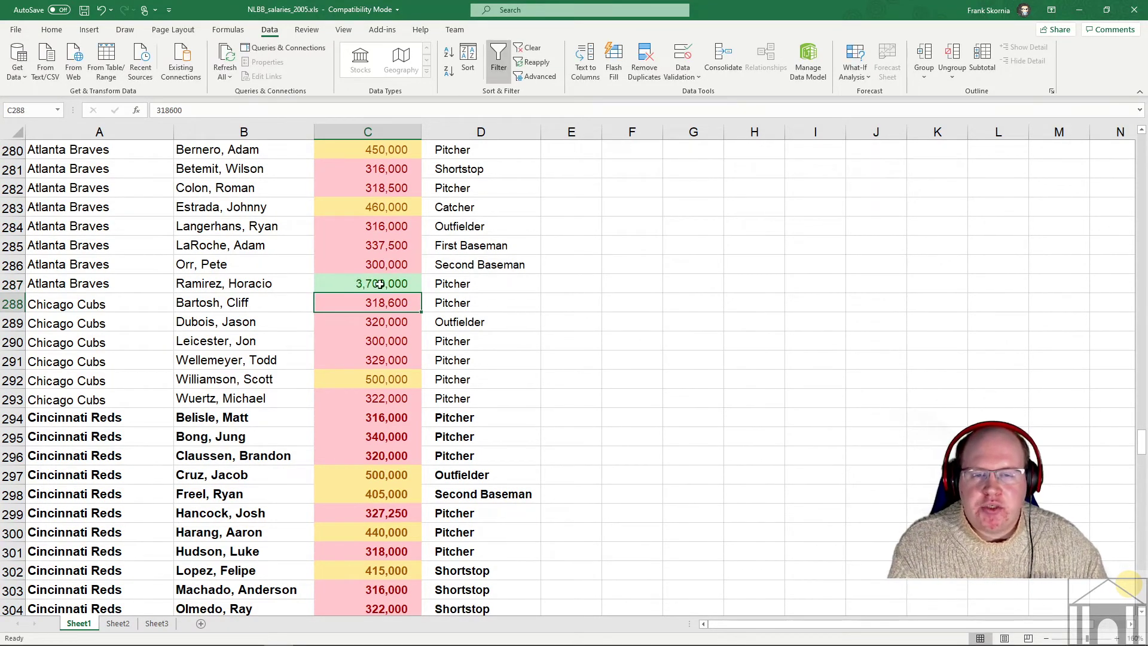
{"action": "left_click", "coordinate": [467, 63]}
{"action": "left_click", "coordinate": [622, 379]}
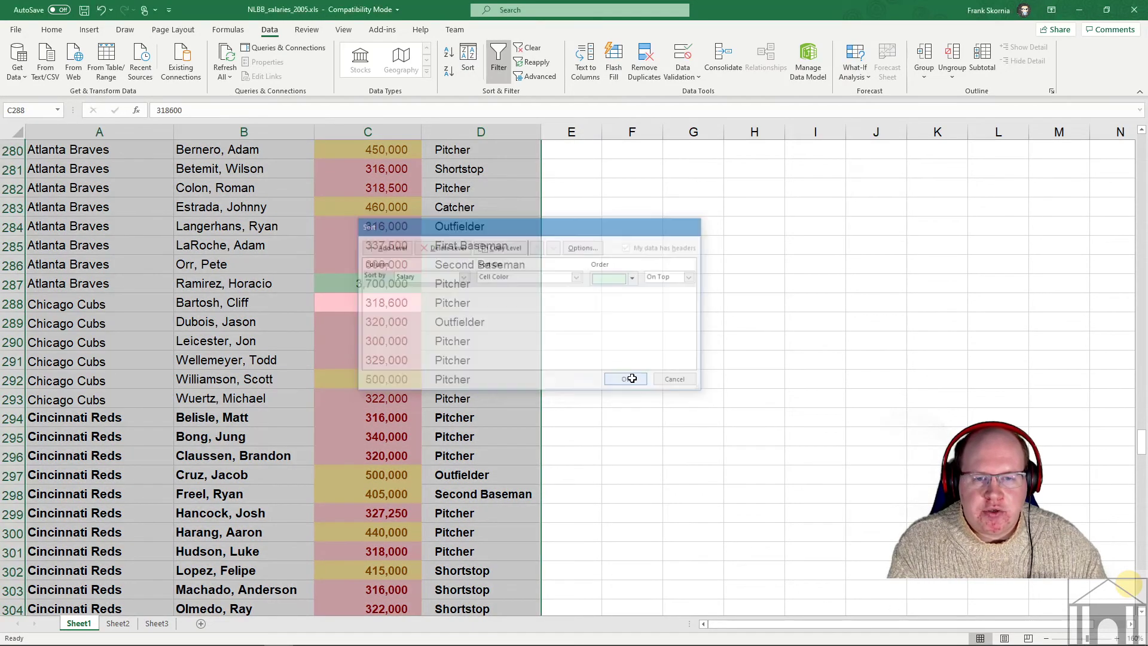
{"action": "scroll", "coordinate": [388, 359], "scroll_direction": "up", "scroll_amount": 10}
{"action": "scroll", "coordinate": [371, 406], "scroll_direction": "down", "scroll_amount": 1}
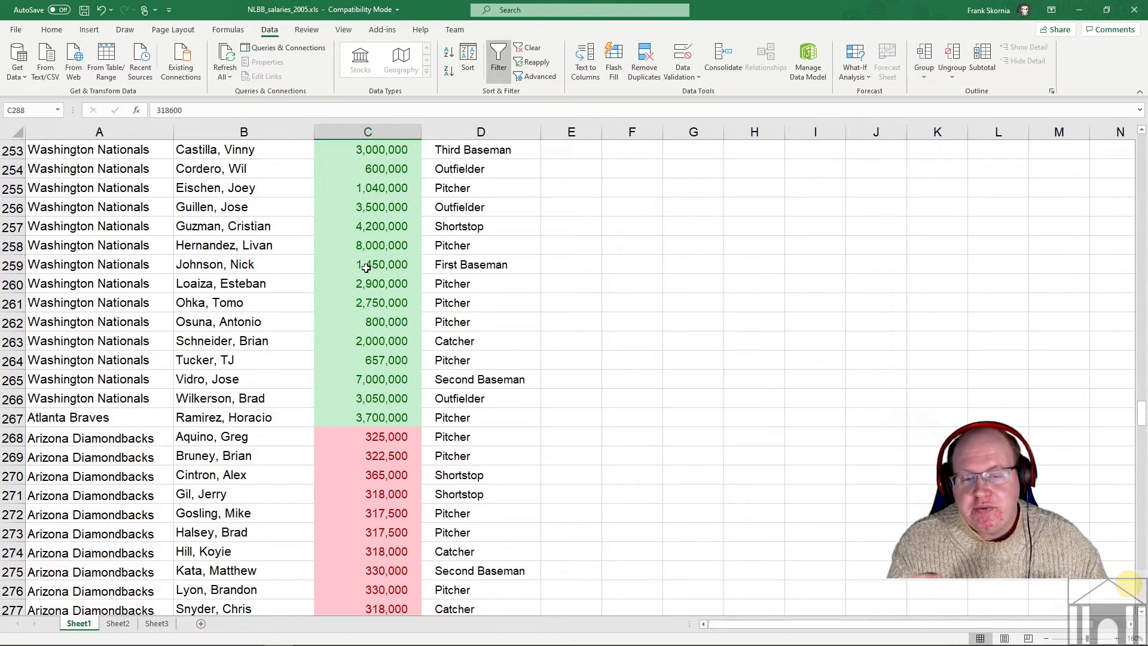
{"action": "key", "text": "ctrl+z"}
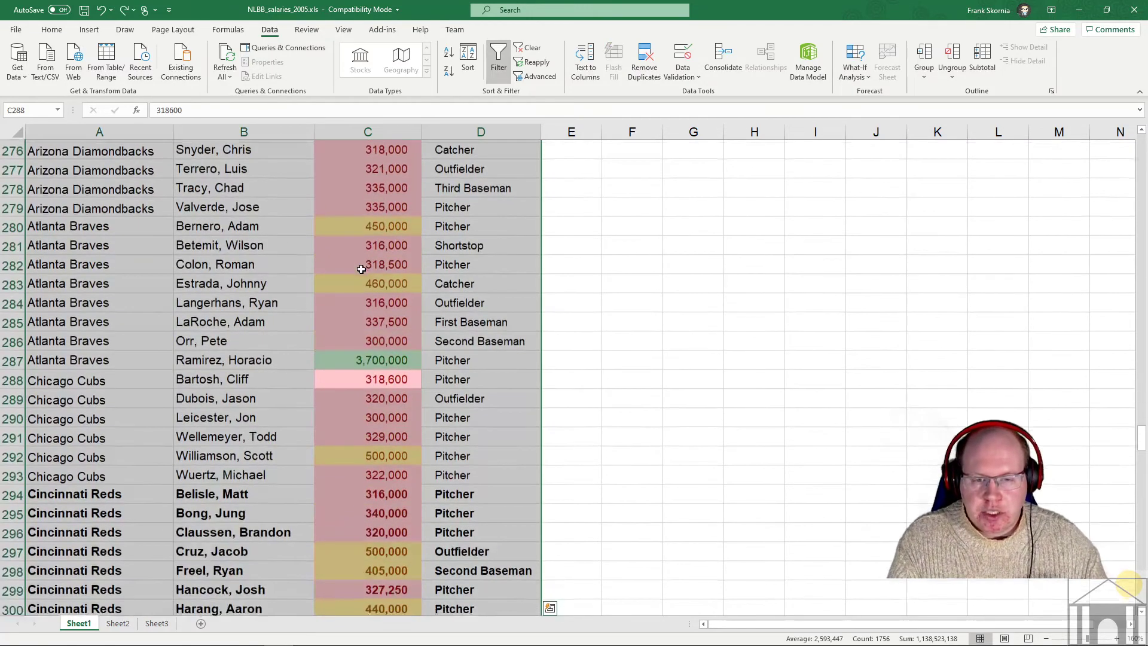
{"action": "scroll", "coordinate": [441, 275], "scroll_direction": "up", "scroll_amount": 20}
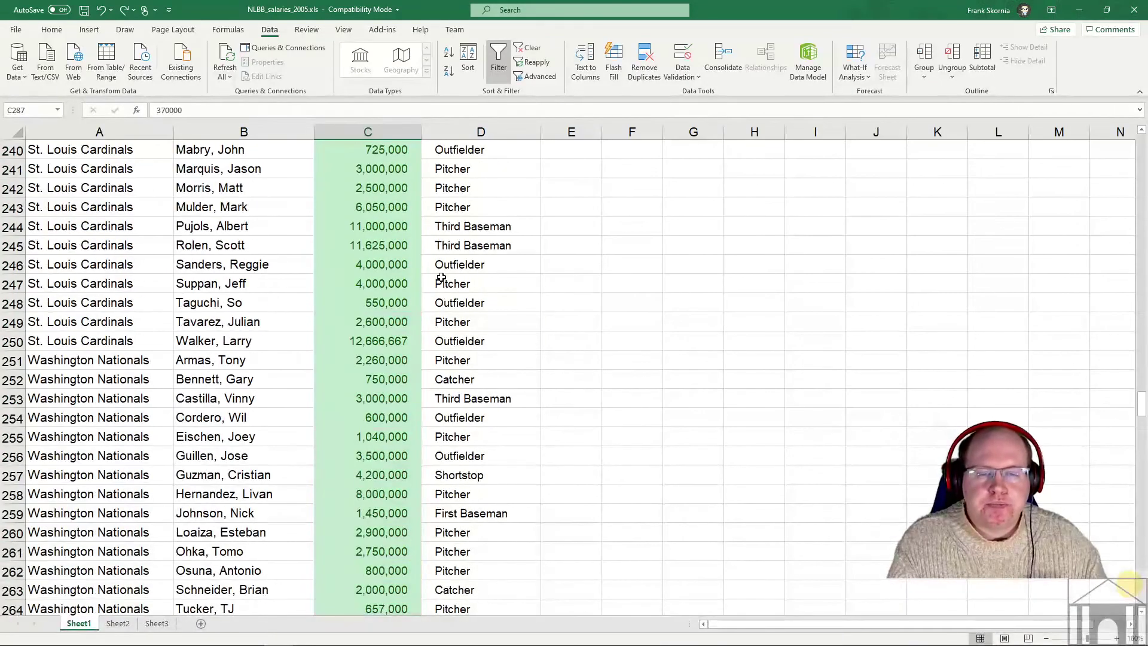
{"action": "scroll", "coordinate": [441, 275], "scroll_direction": "up", "scroll_amount": 20}
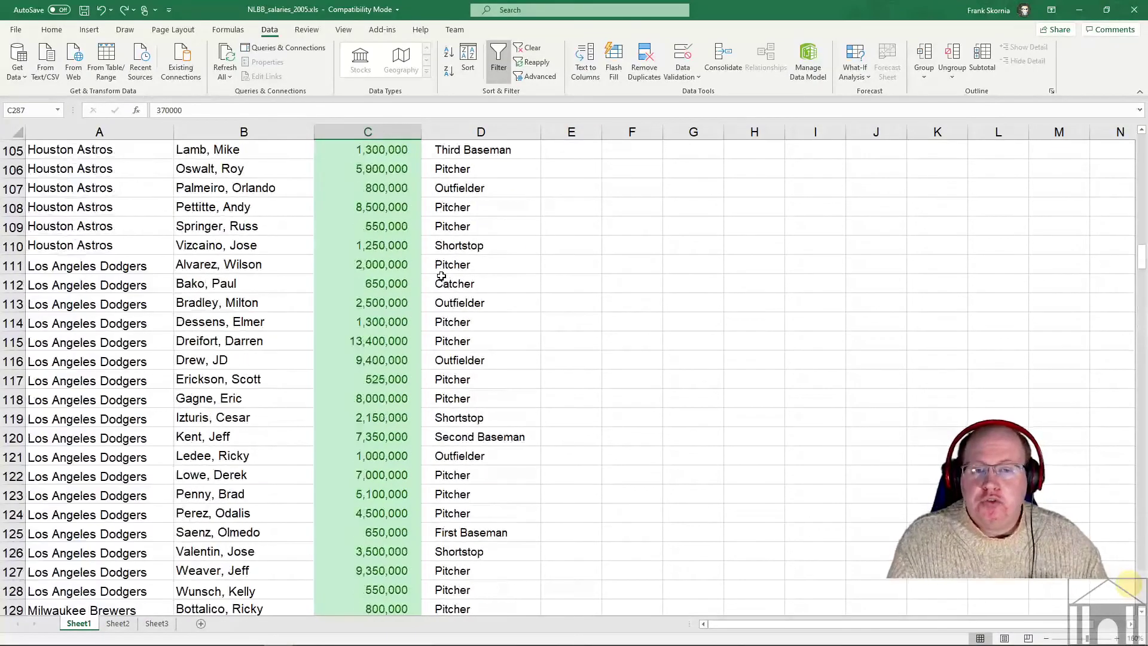
{"action": "scroll", "coordinate": [438, 276], "scroll_direction": "up", "scroll_amount": 20}
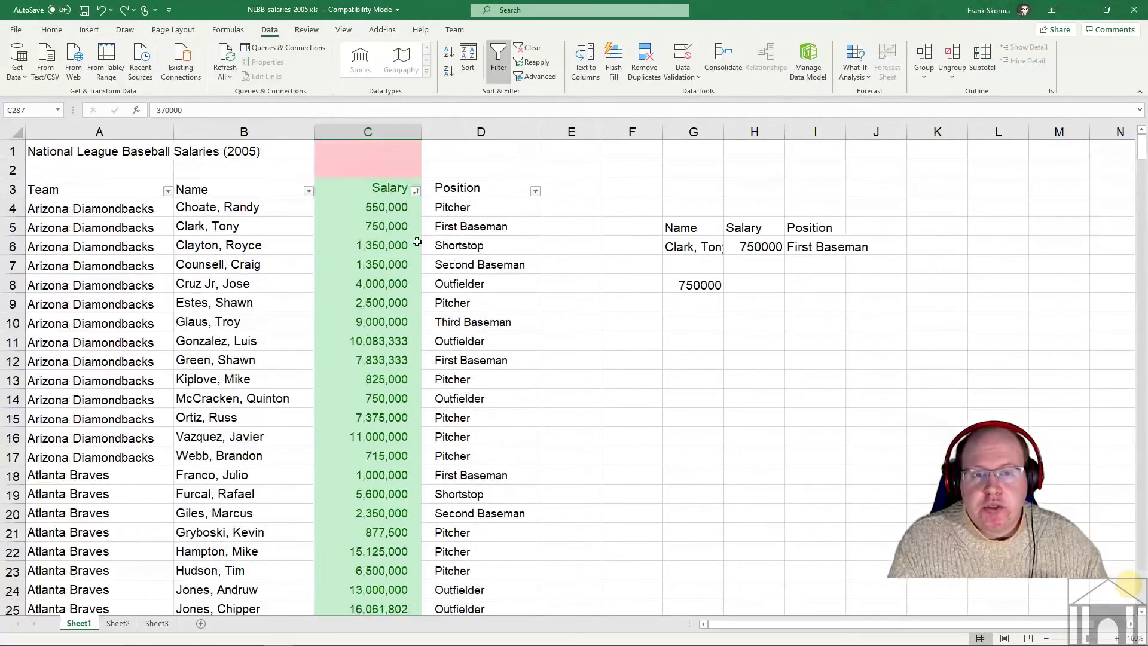
- Filter the Salary column to pink cells only (145 of 439 records) and review the results
{"action": "left_click", "coordinate": [415, 191]}
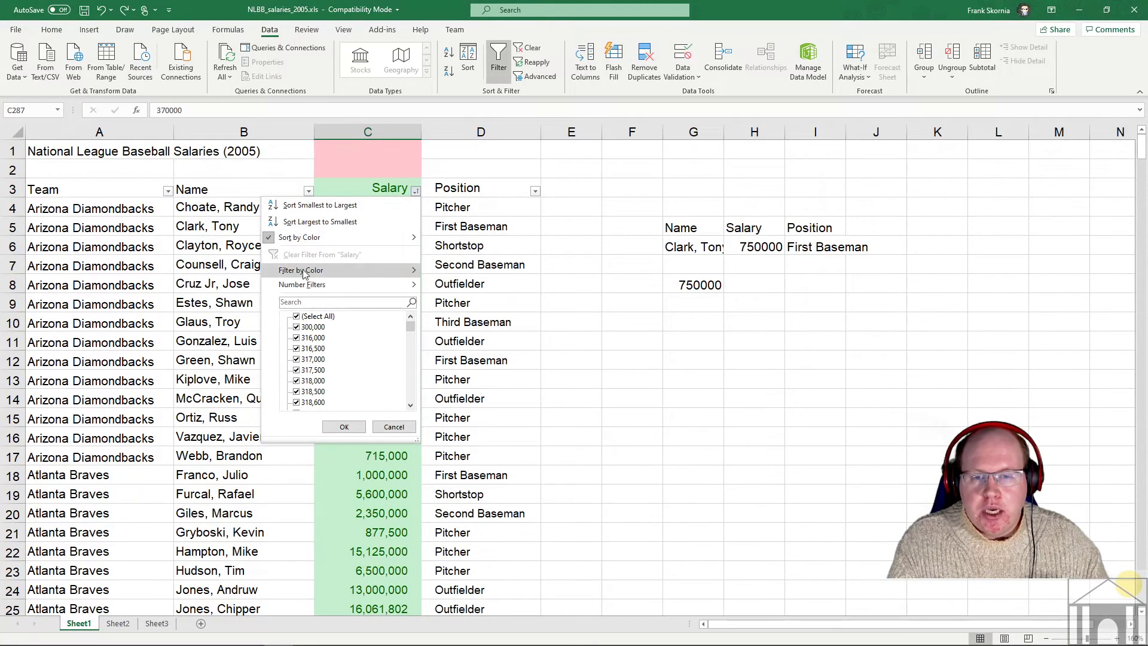
{"action": "mouse_move", "coordinate": [321, 274]}
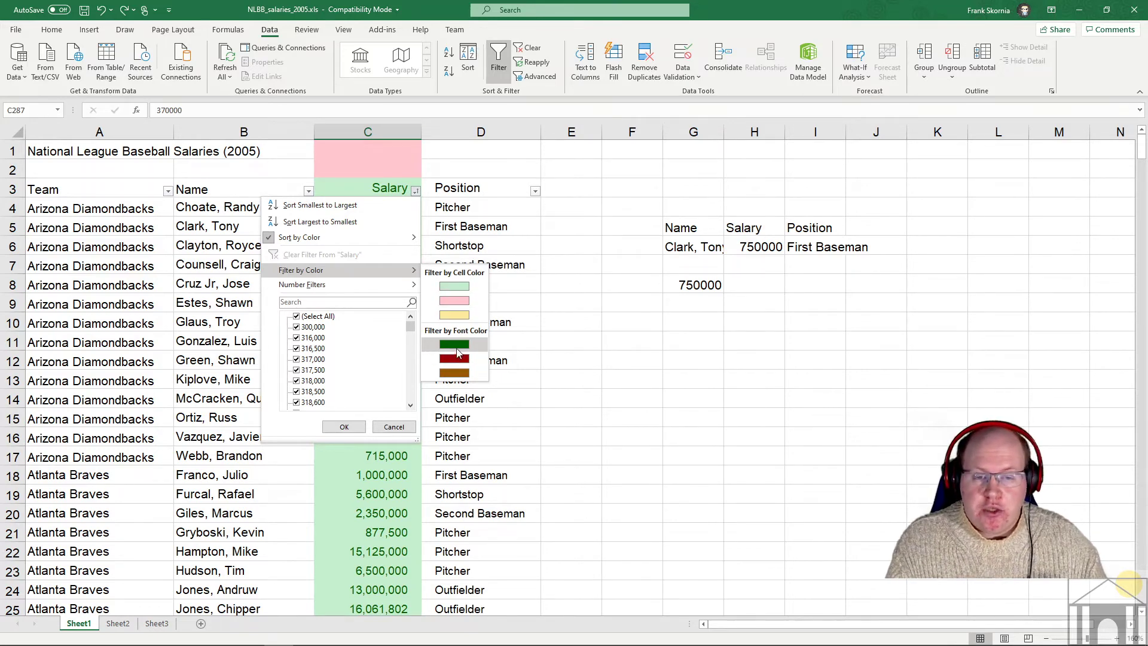
{"action": "left_click", "coordinate": [449, 299]}
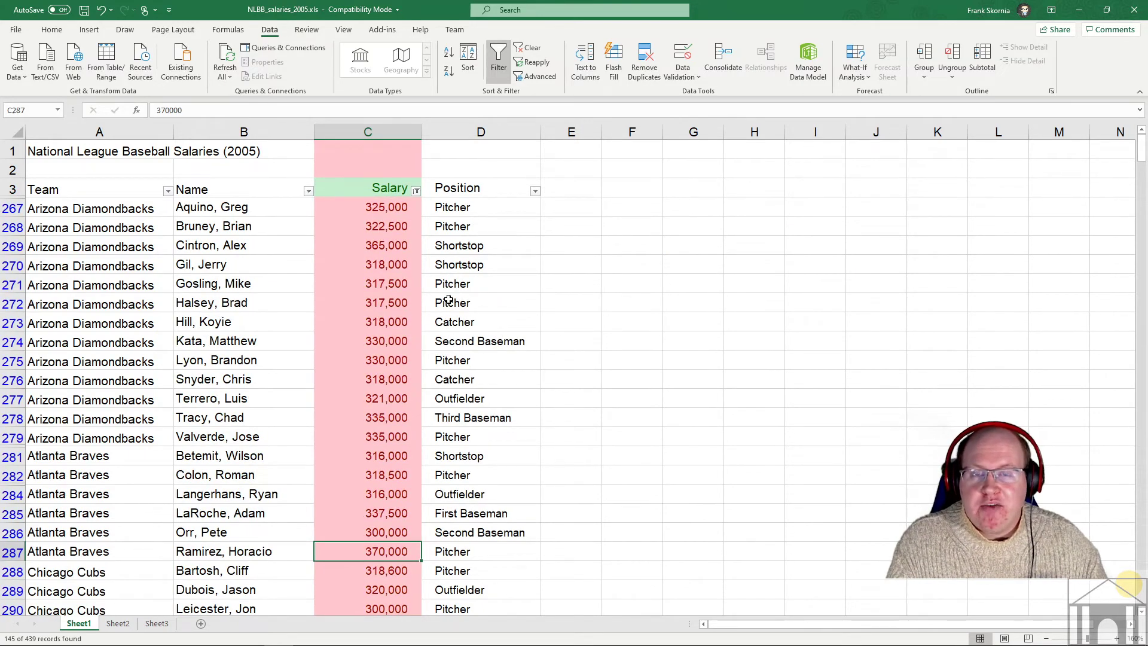
{"action": "scroll", "coordinate": [397, 264], "scroll_direction": "down", "scroll_amount": 20}
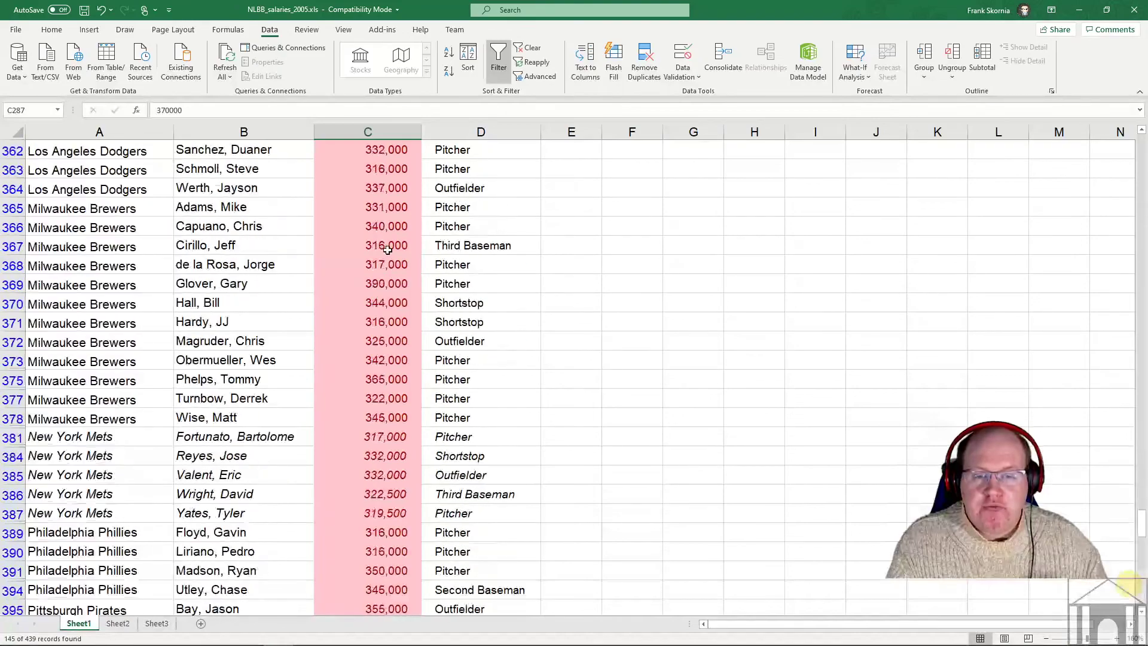
{"action": "scroll", "coordinate": [388, 250], "scroll_direction": "down", "scroll_amount": 20}
{"action": "scroll", "coordinate": [387, 250], "scroll_direction": "up", "scroll_amount": 10}
{"action": "scroll", "coordinate": [387, 248], "scroll_direction": "down", "scroll_amount": 4}
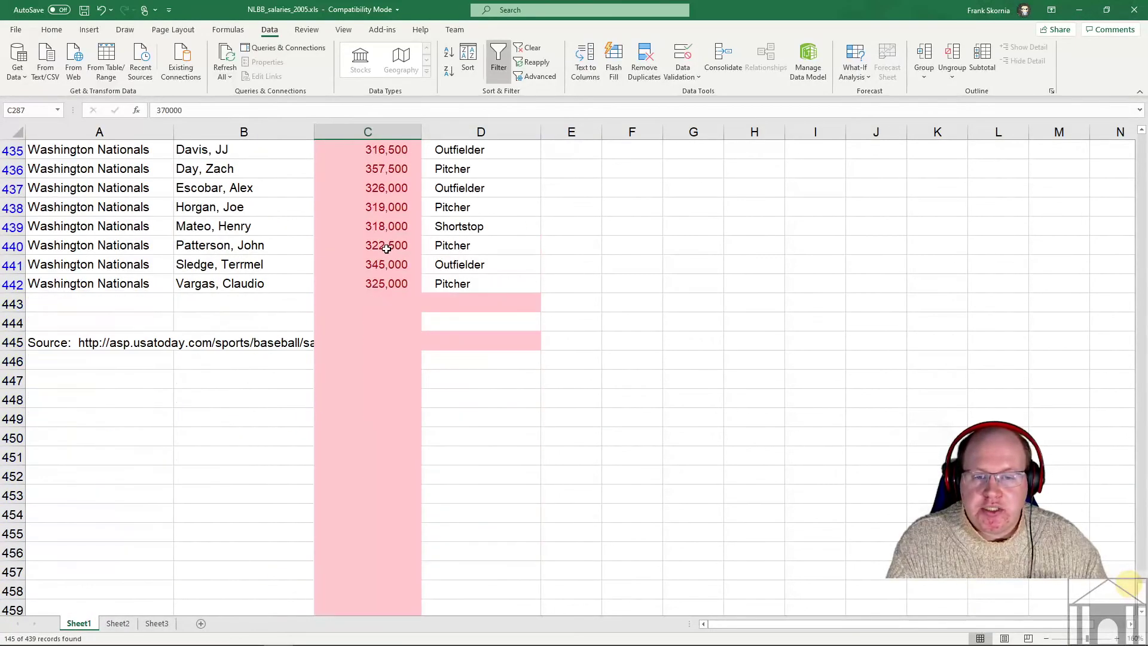
{"action": "scroll", "coordinate": [387, 248], "scroll_direction": "up", "scroll_amount": 20}
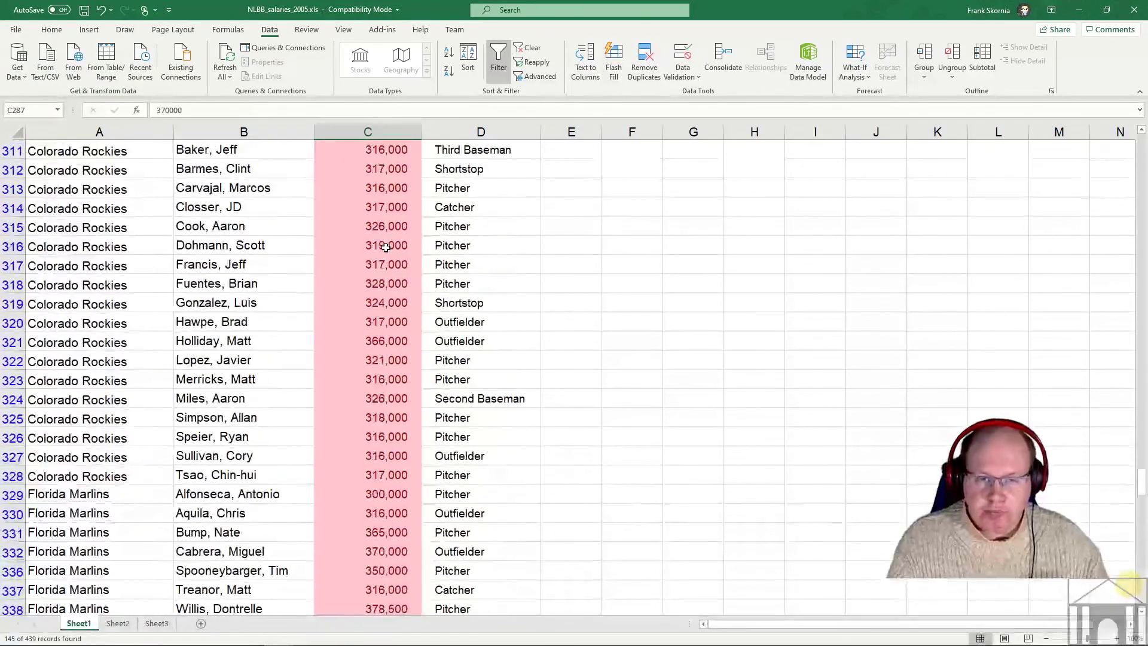
{"action": "scroll", "coordinate": [386, 247], "scroll_direction": "up", "scroll_amount": 14}
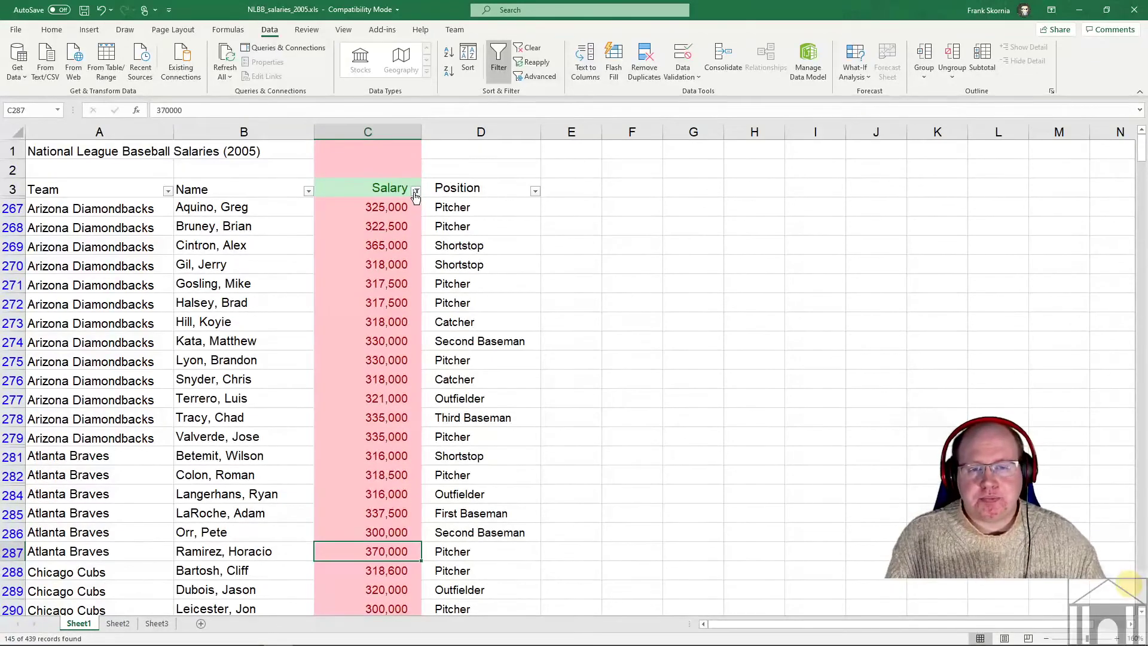
{"action": "left_click", "coordinate": [415, 191]}
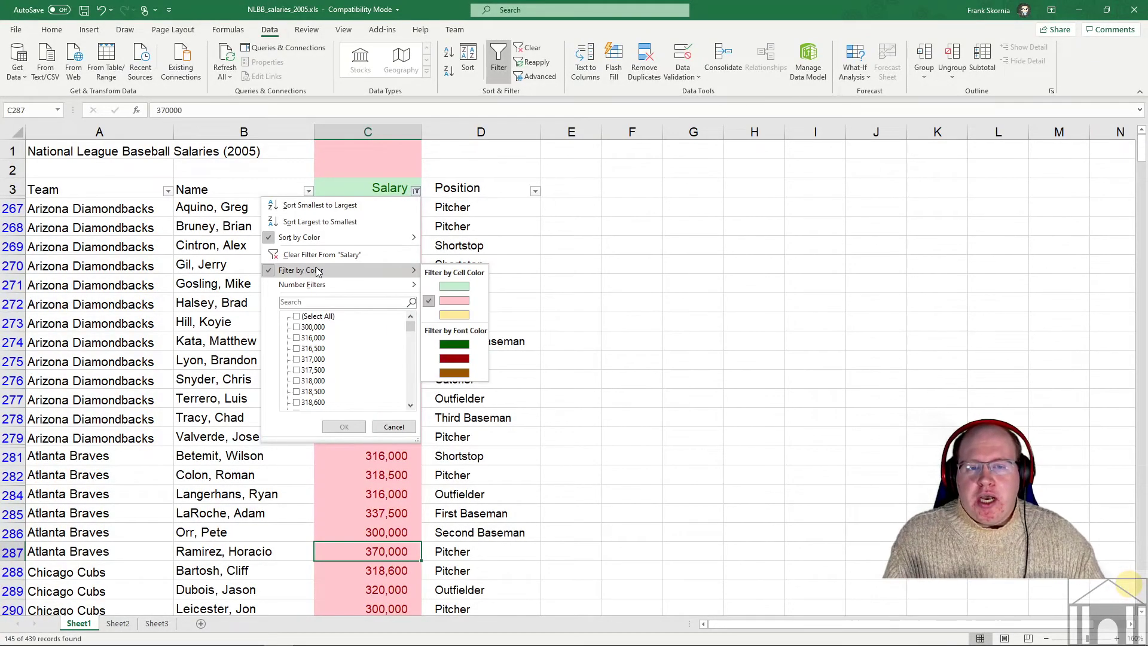
- Switch the Salary colour filter to green cells, then select the Position column D
{"action": "left_click", "coordinate": [454, 287]}
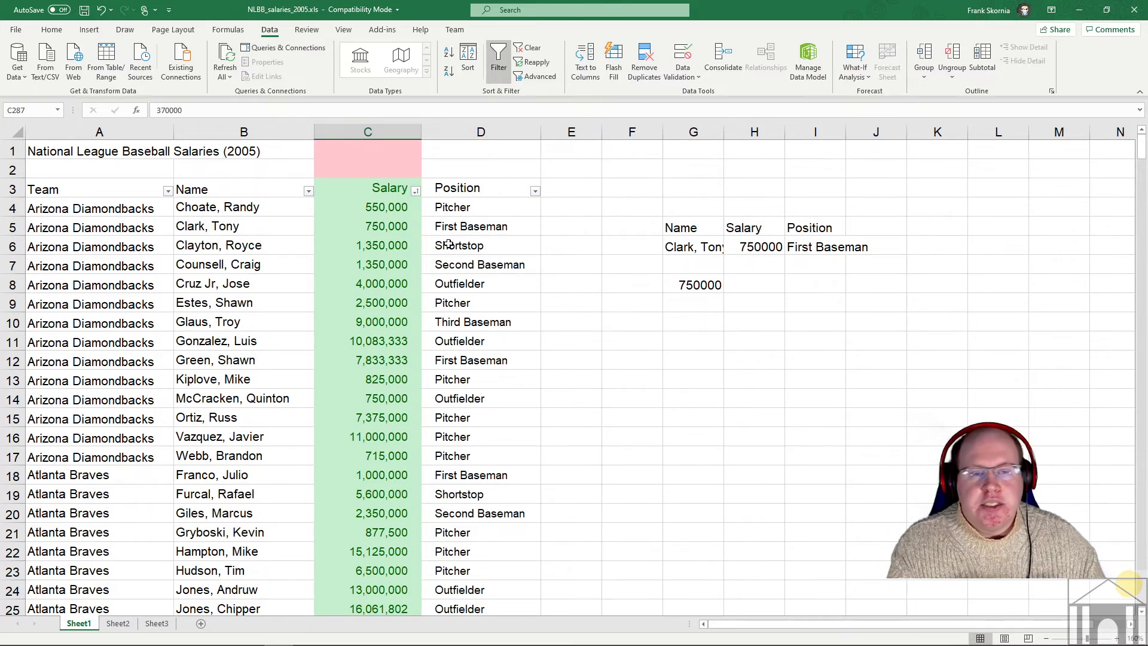
{"action": "left_click", "coordinate": [482, 133]}
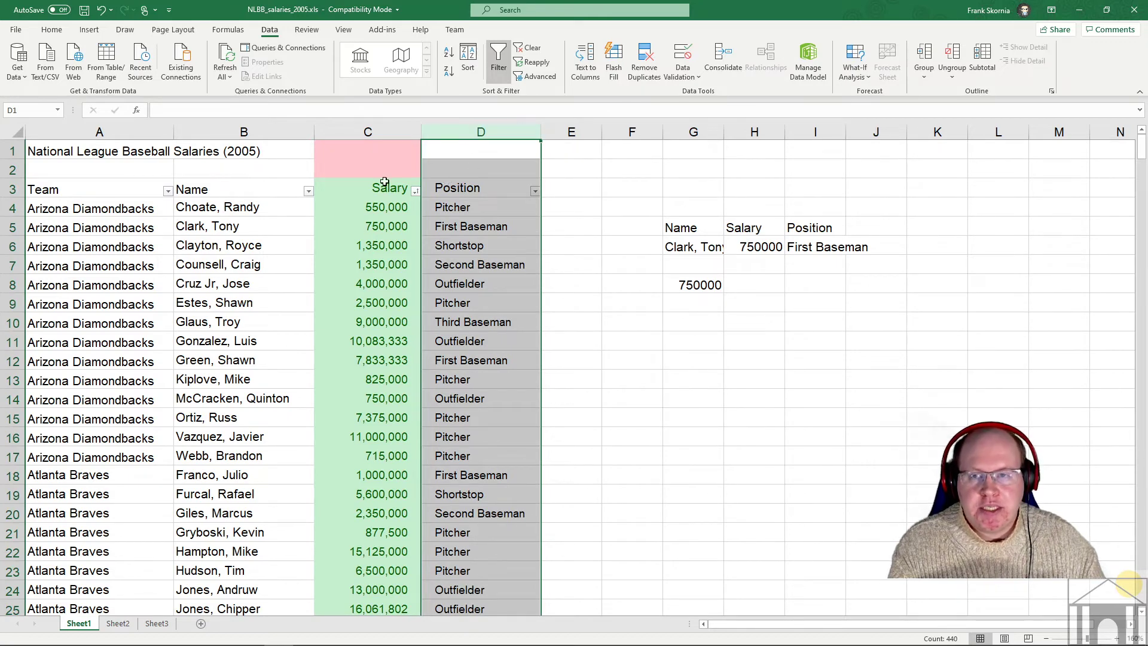
- Start an Equal To highlight rule matching 'Second Baseman' on the Position column
{"action": "left_click", "coordinate": [59, 36]}
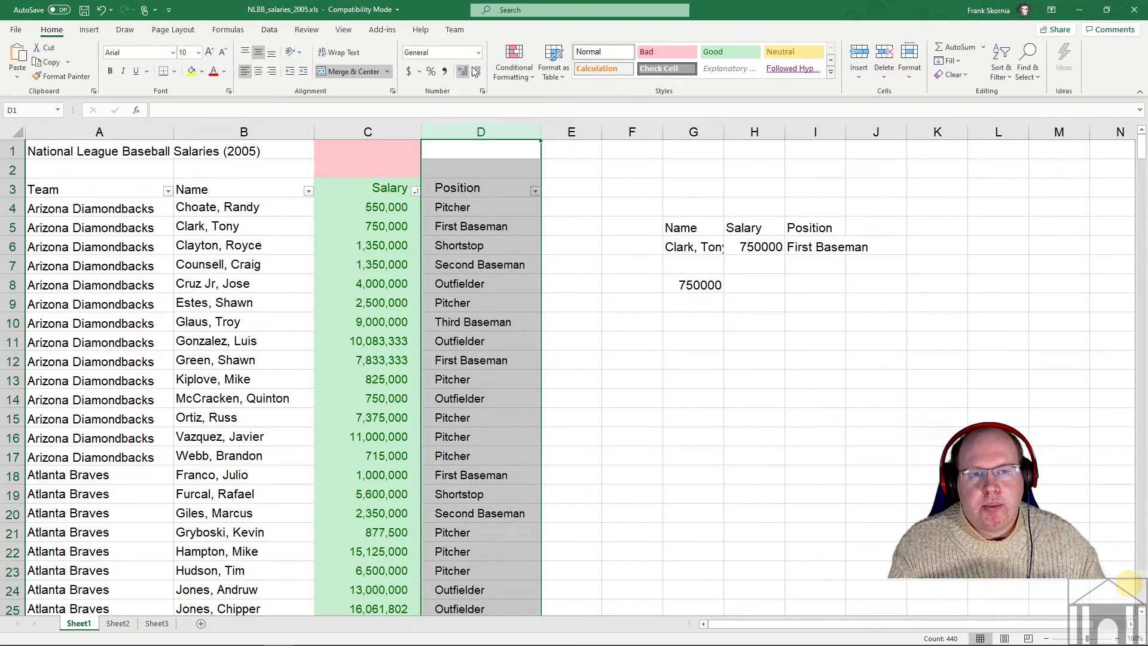
{"action": "left_click", "coordinate": [523, 73]}
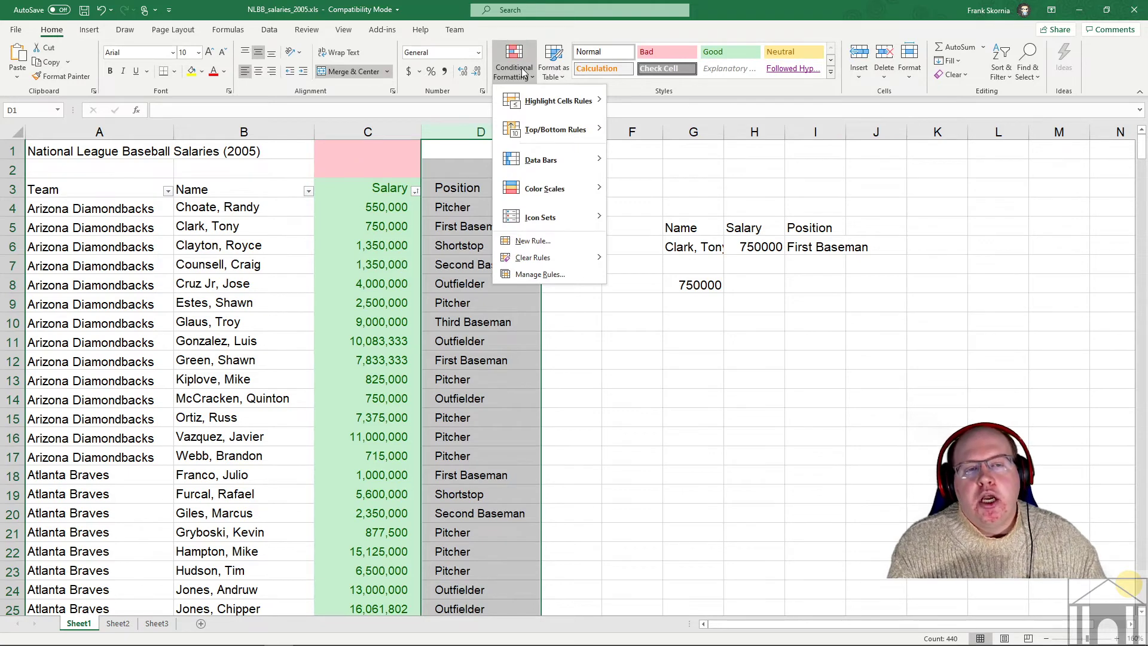
{"action": "mouse_move", "coordinate": [528, 103]}
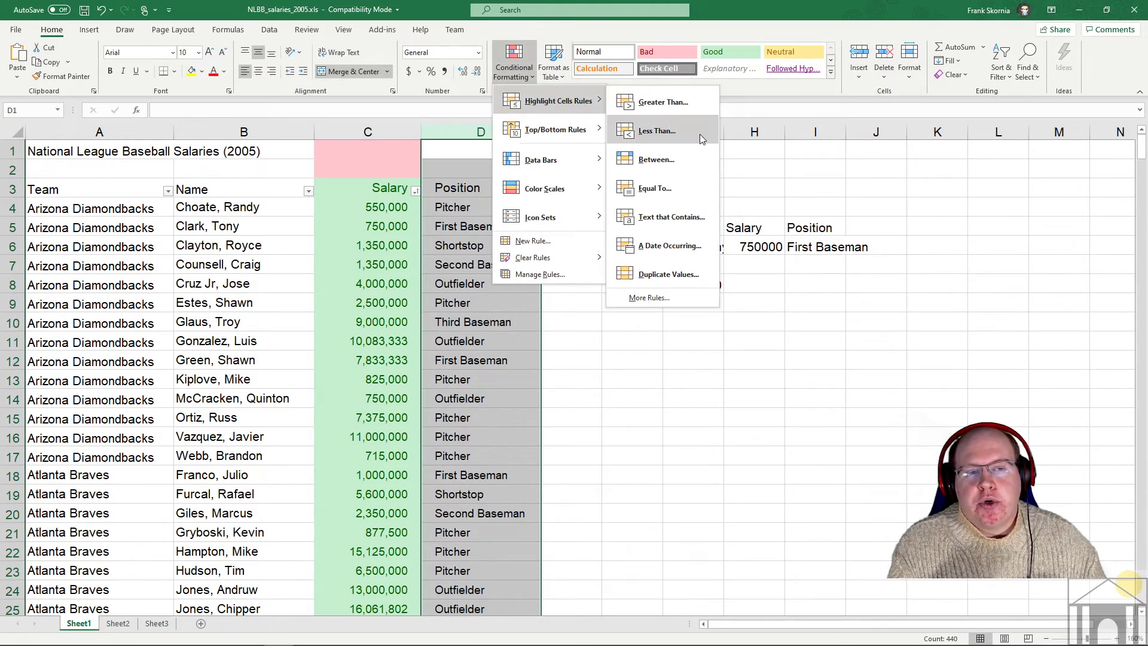
{"action": "left_click", "coordinate": [662, 189]}
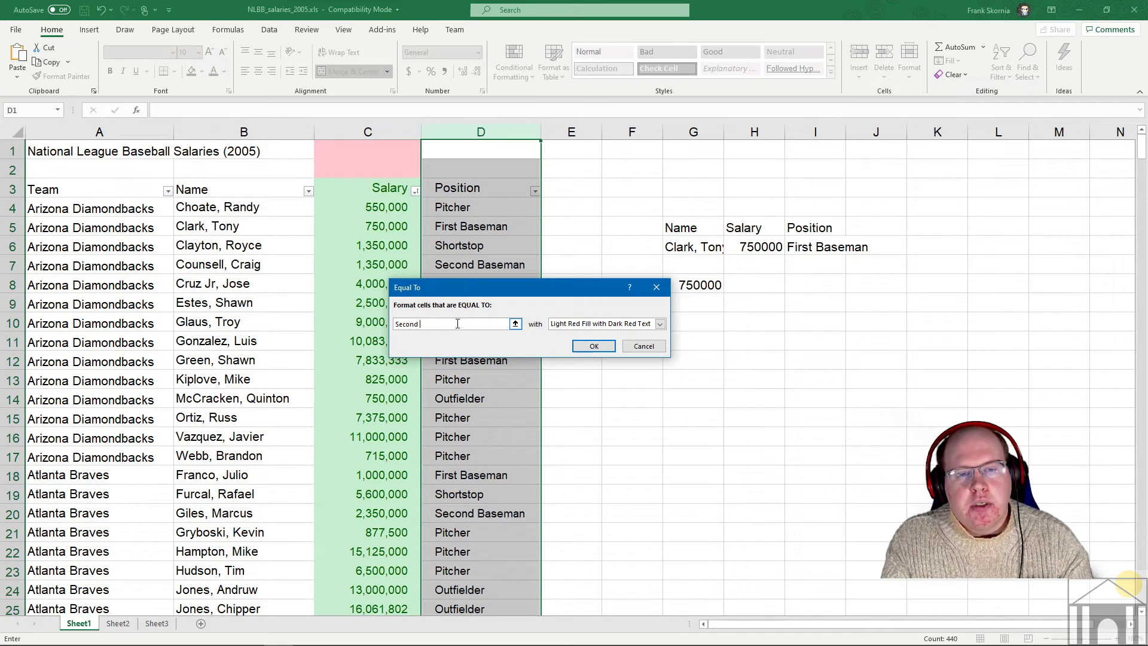
{"action": "type", "text": "n"}
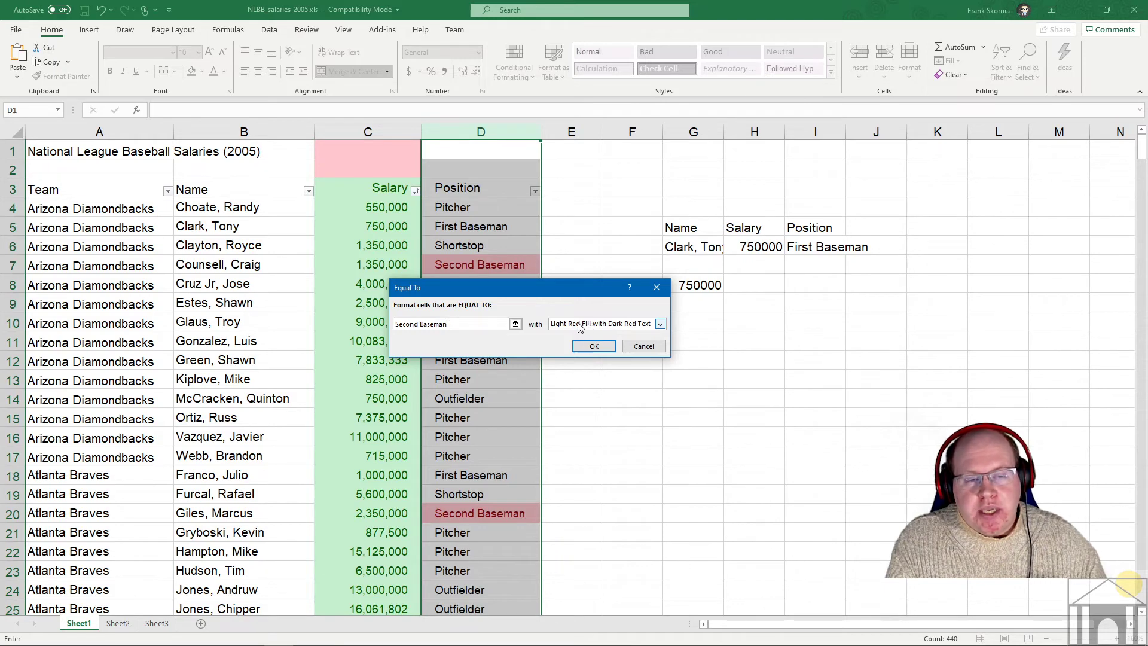
{"action": "left_click", "coordinate": [594, 330]}
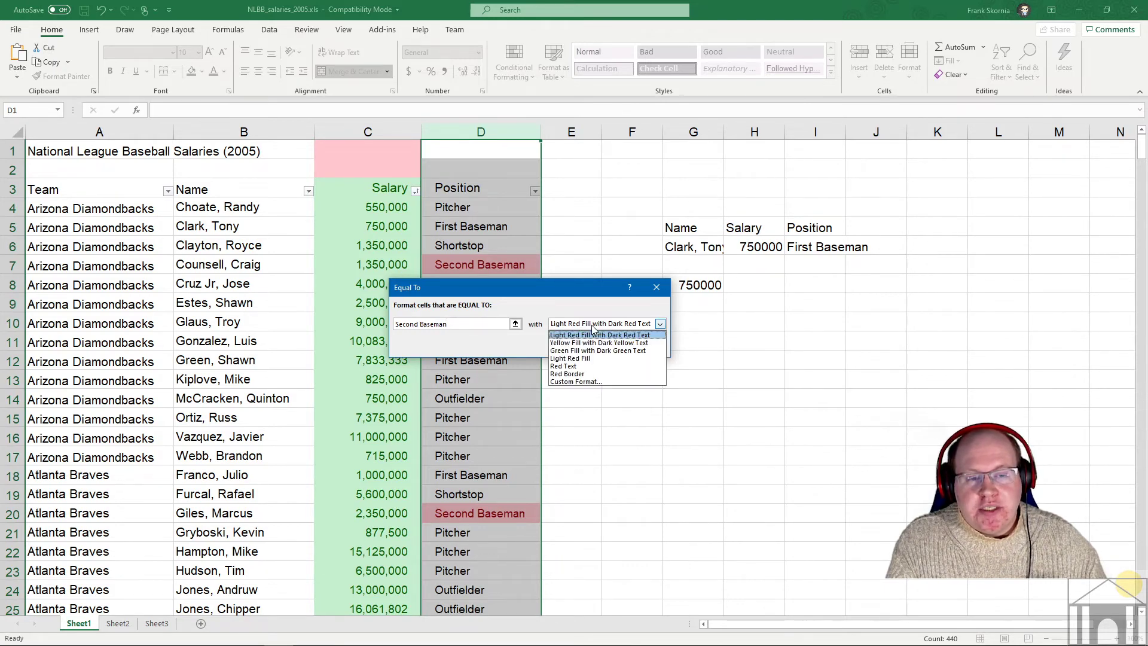
- Give the Second Baseman rule a custom dark navy font and light blue fill, and apply it
{"action": "left_click", "coordinate": [586, 383]}
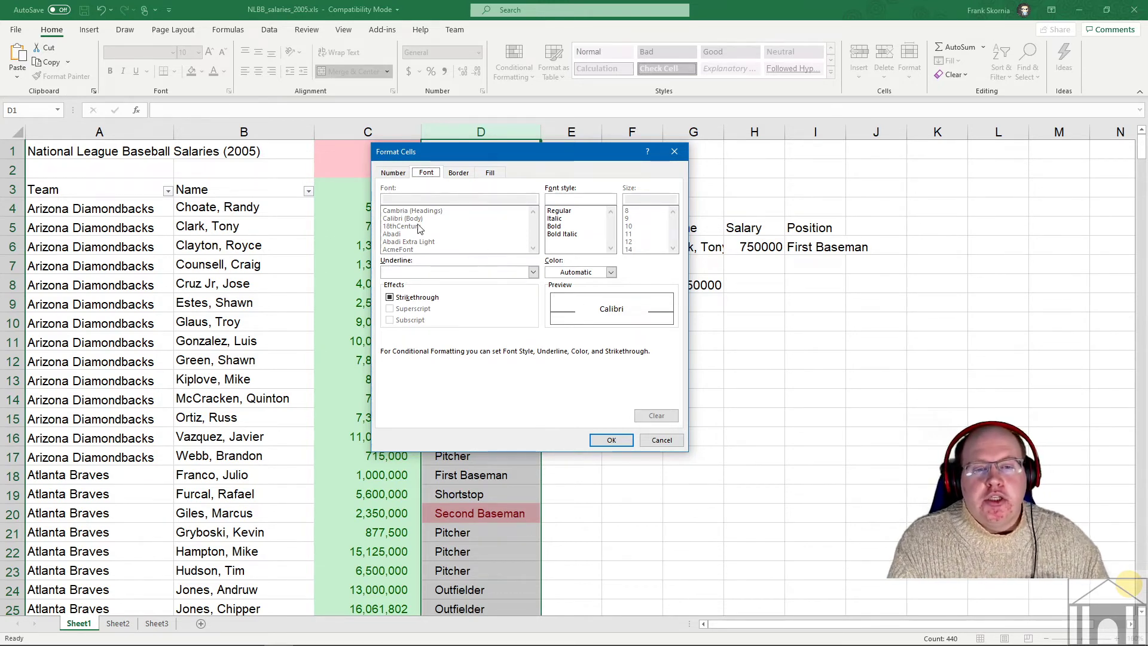
{"action": "left_click", "coordinate": [469, 173]}
{"action": "left_click", "coordinate": [488, 173]}
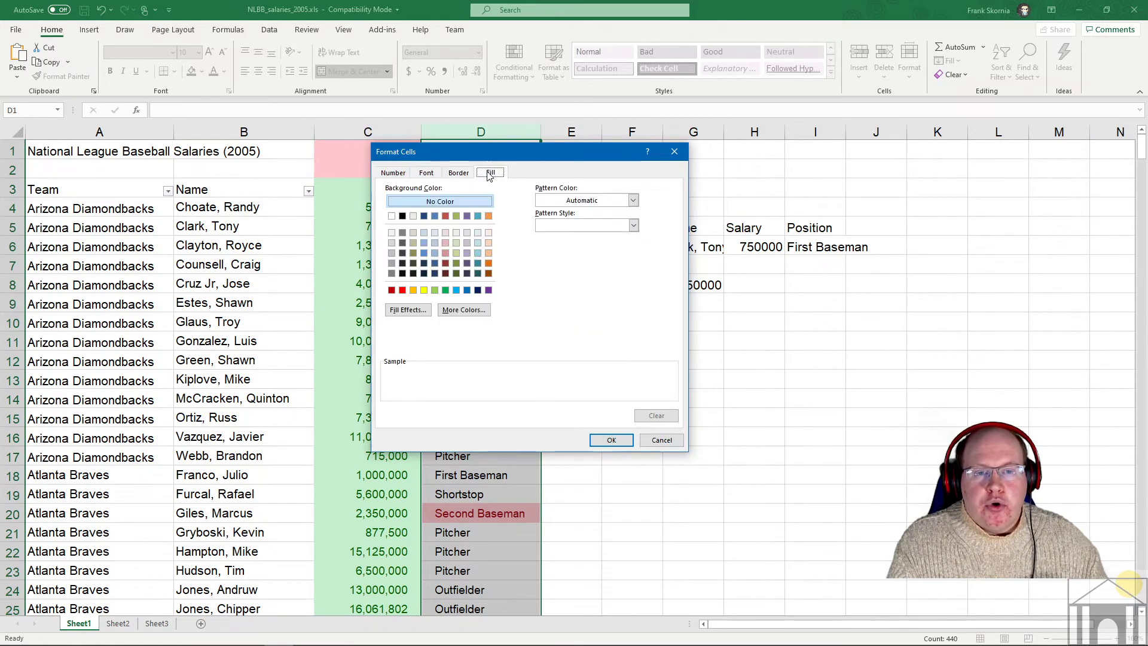
{"action": "left_click", "coordinate": [468, 174]}
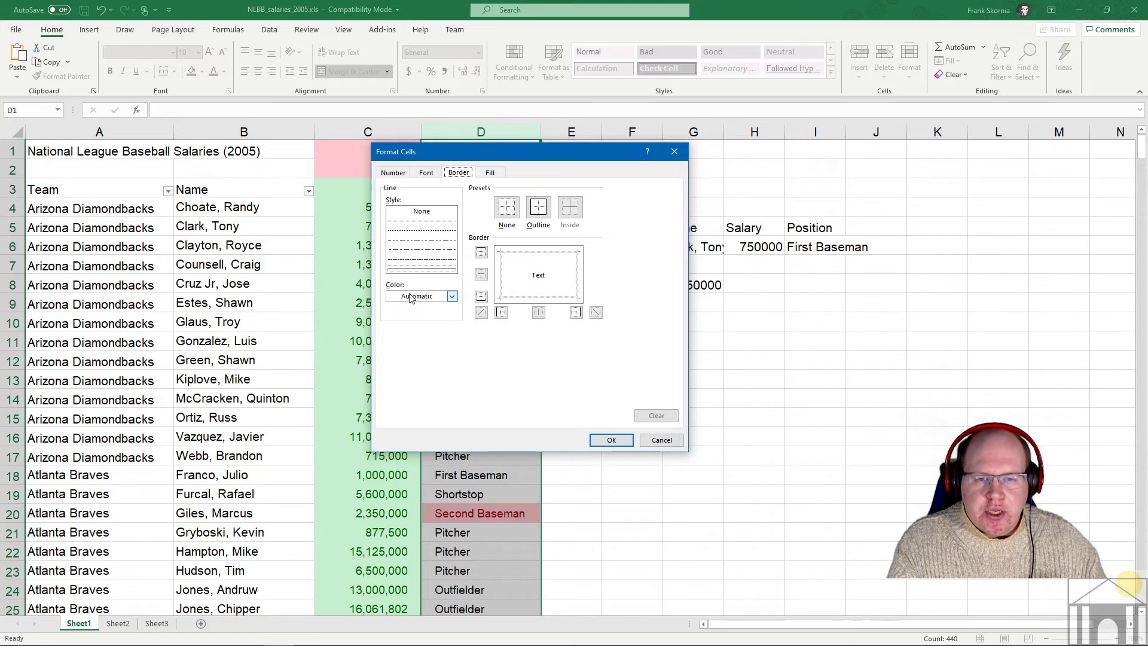
{"action": "left_click", "coordinate": [427, 174]}
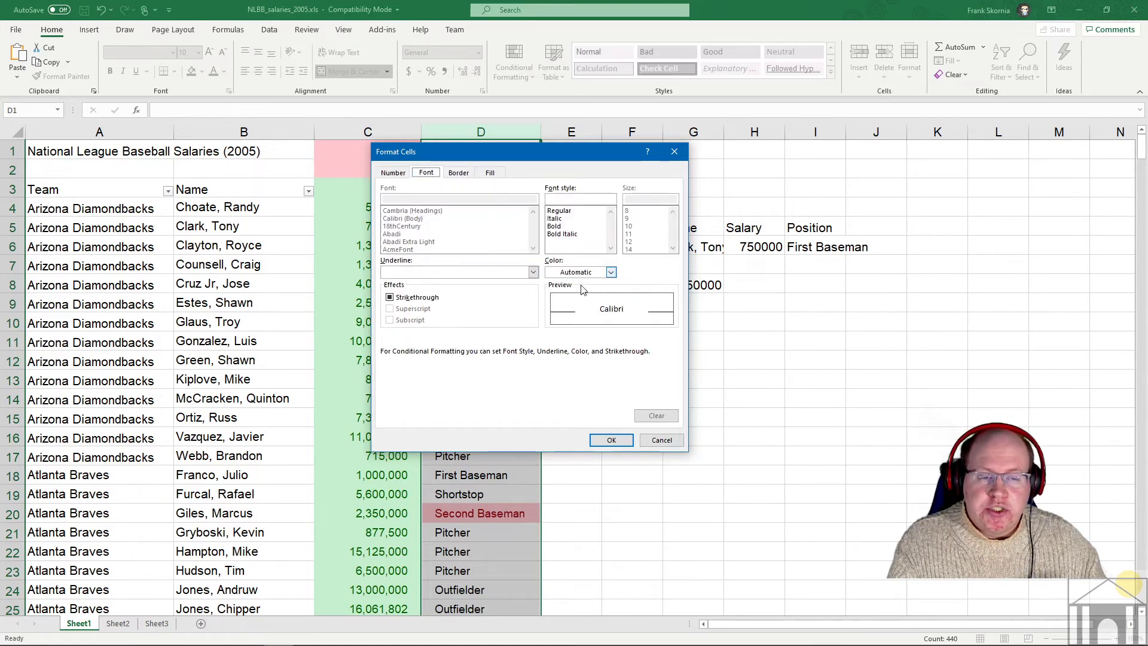
{"action": "left_click", "coordinate": [610, 272]}
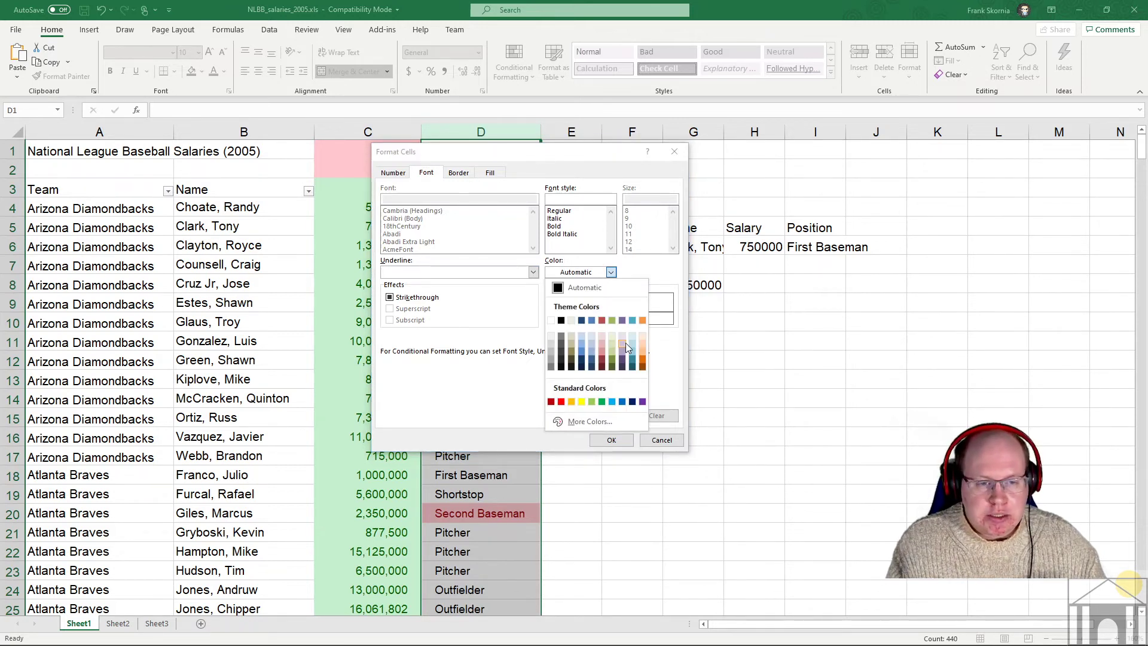
{"action": "left_click", "coordinate": [583, 360]}
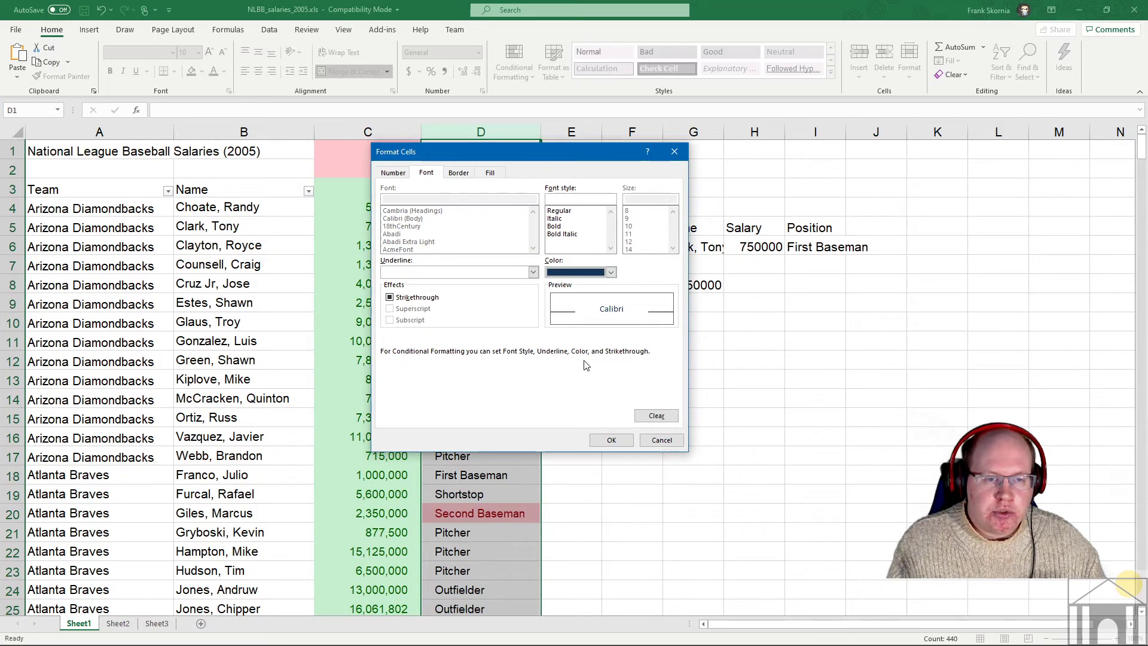
{"action": "left_click", "coordinate": [500, 174]}
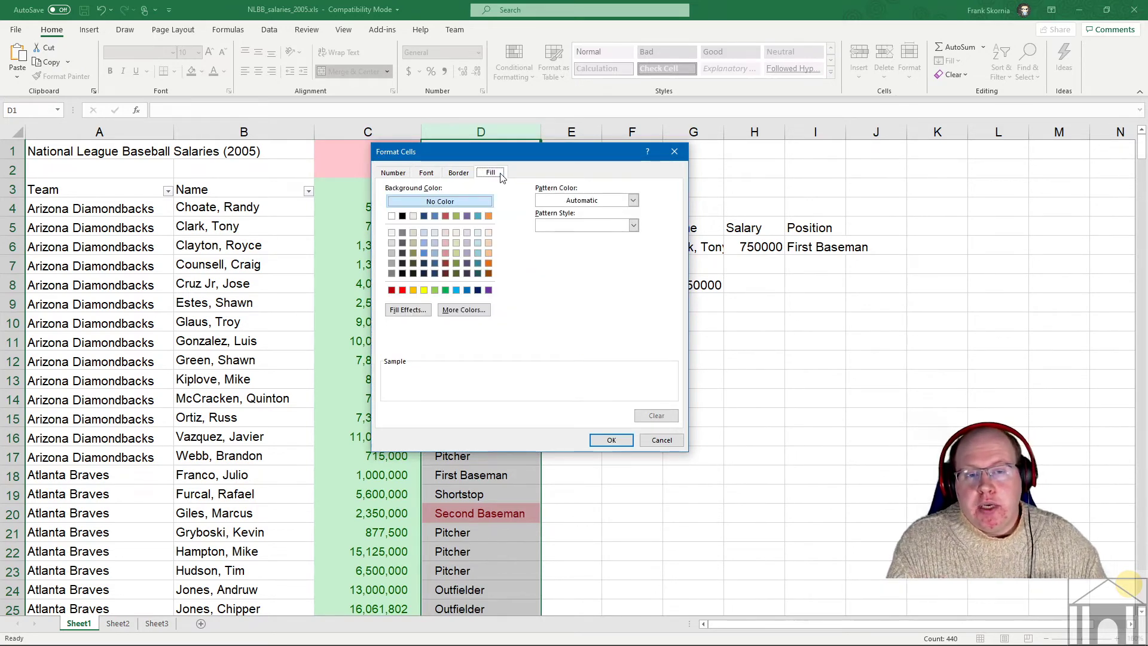
{"action": "left_click", "coordinate": [423, 243]}
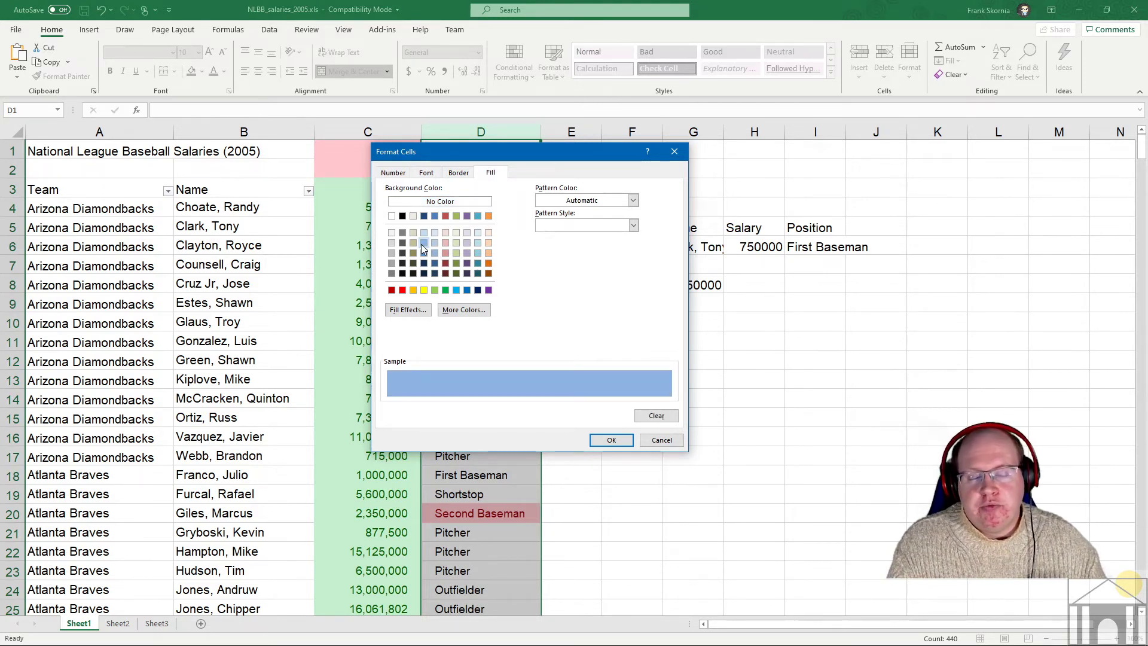
{"action": "left_click", "coordinate": [611, 441]}
{"action": "left_click", "coordinate": [598, 346]}
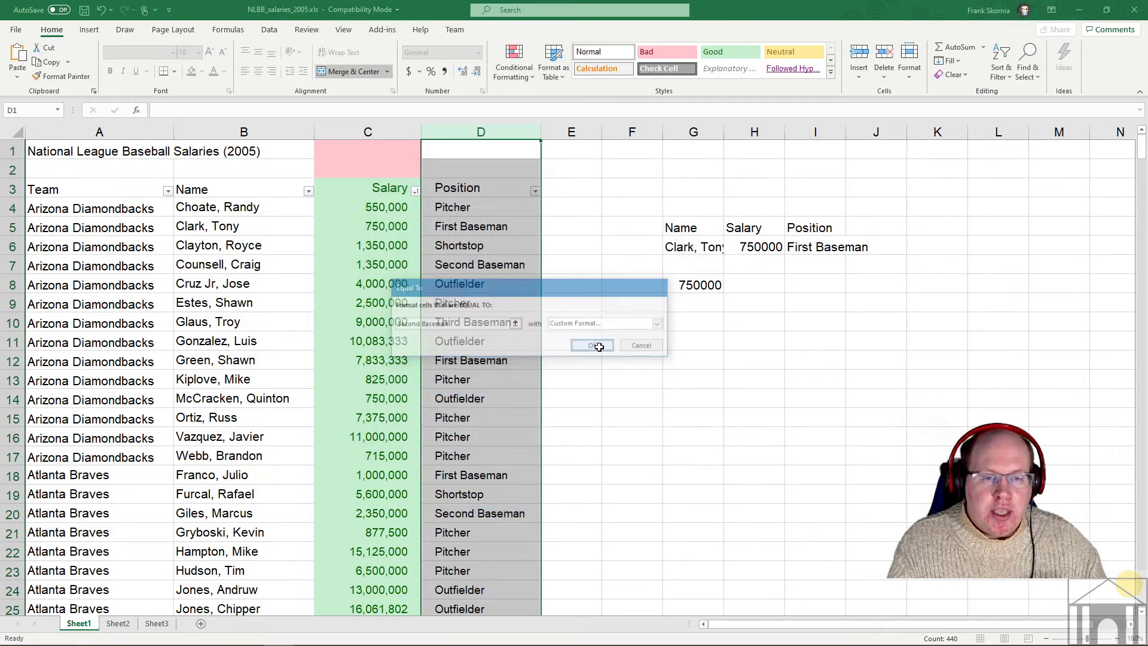
{"action": "left_click", "coordinate": [509, 302]}
{"action": "scroll", "coordinate": [496, 275], "scroll_direction": "down", "scroll_amount": 5}
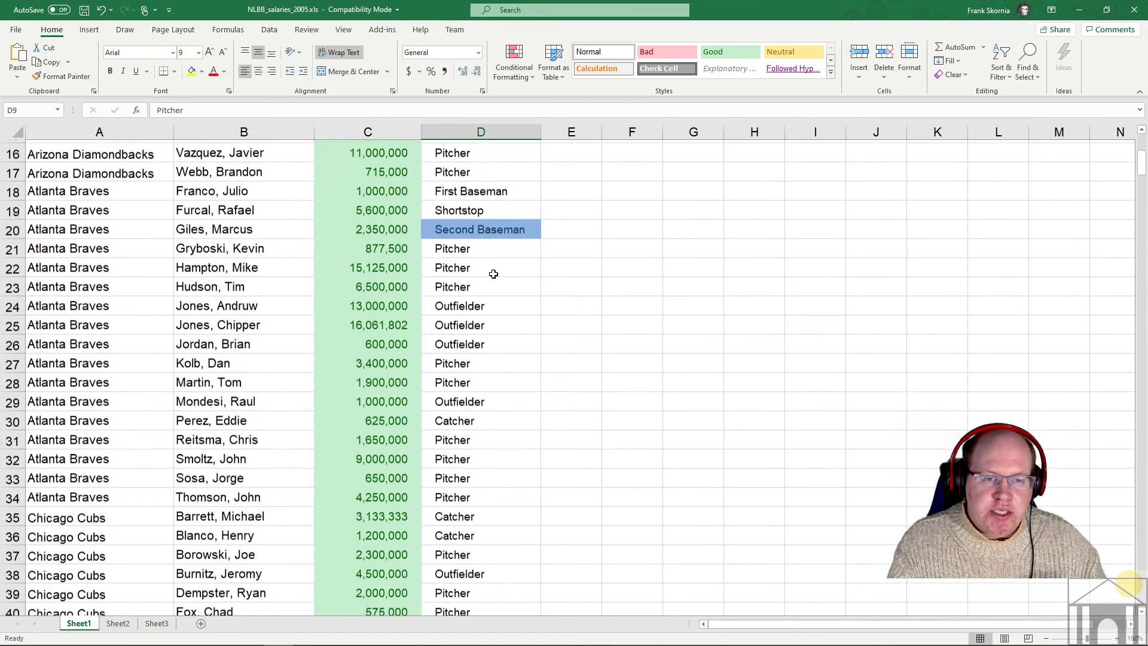
{"action": "scroll", "coordinate": [494, 274], "scroll_direction": "down", "scroll_amount": 10}
{"action": "left_click", "coordinate": [502, 302]}
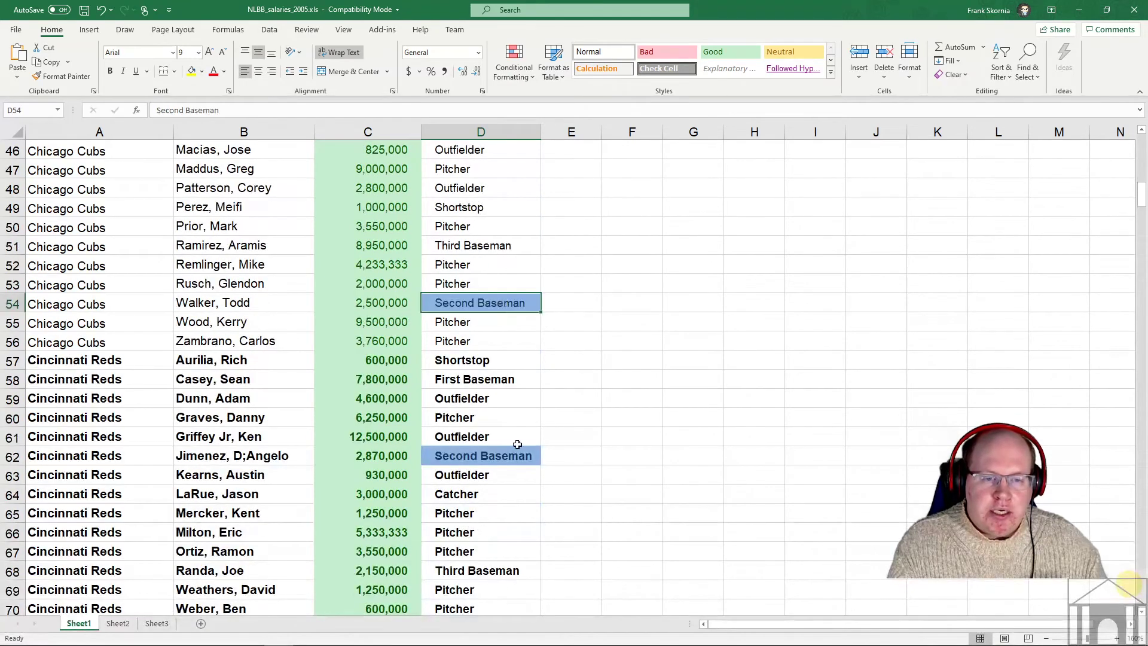
{"action": "scroll", "coordinate": [531, 378], "scroll_direction": "down", "scroll_amount": 8}
{"action": "left_click", "coordinate": [519, 314]}
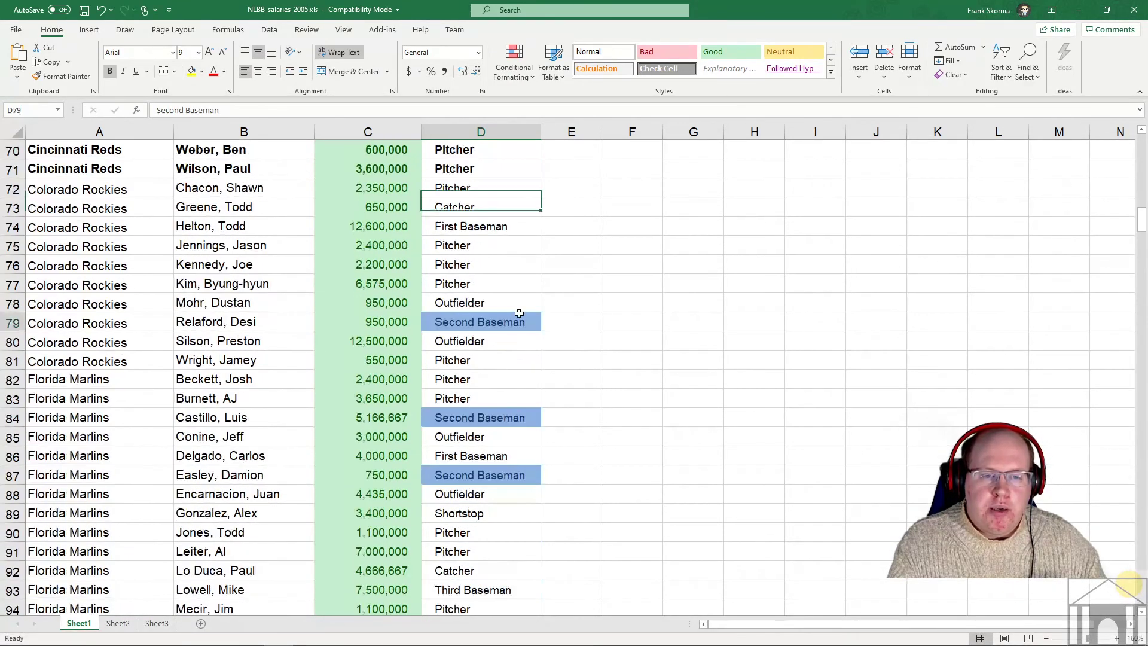
{"action": "left_click", "coordinate": [525, 419]}
{"action": "left_click", "coordinate": [513, 473]}
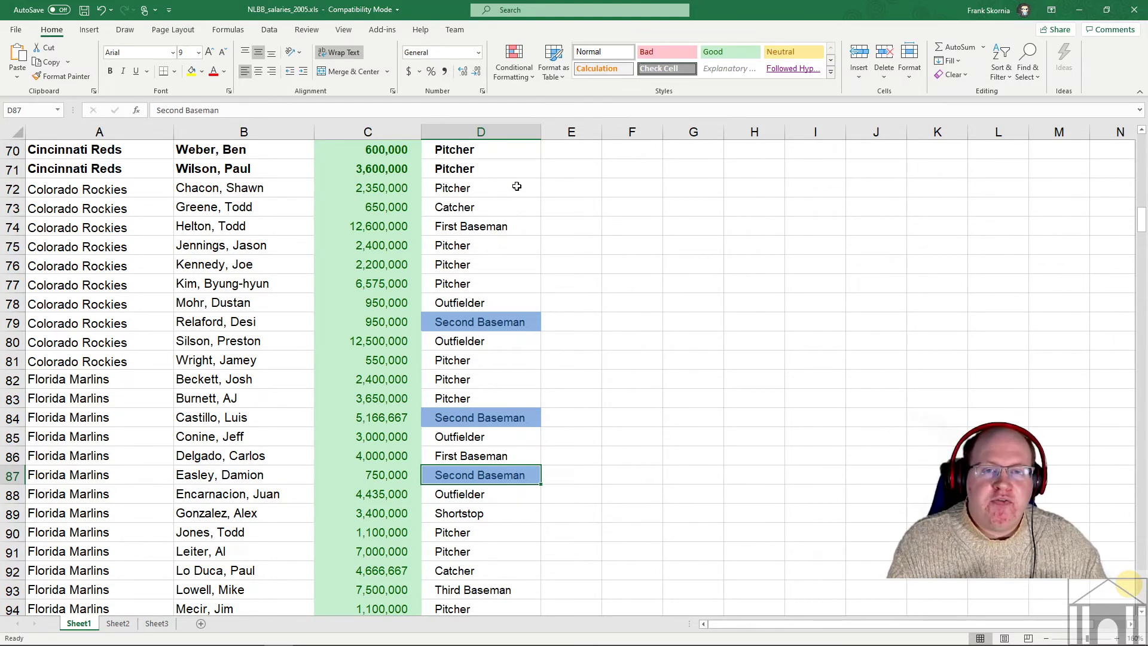
{"action": "left_click", "coordinate": [499, 239]}
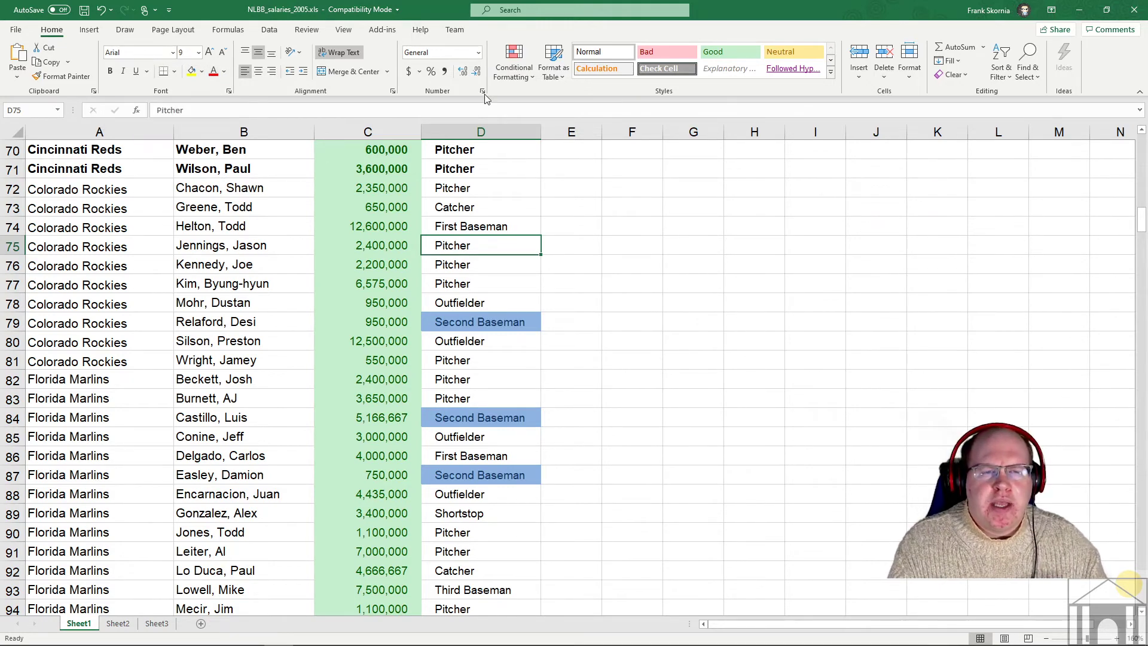
{"action": "left_click", "coordinate": [513, 60]}
{"action": "mouse_move", "coordinate": [543, 221]}
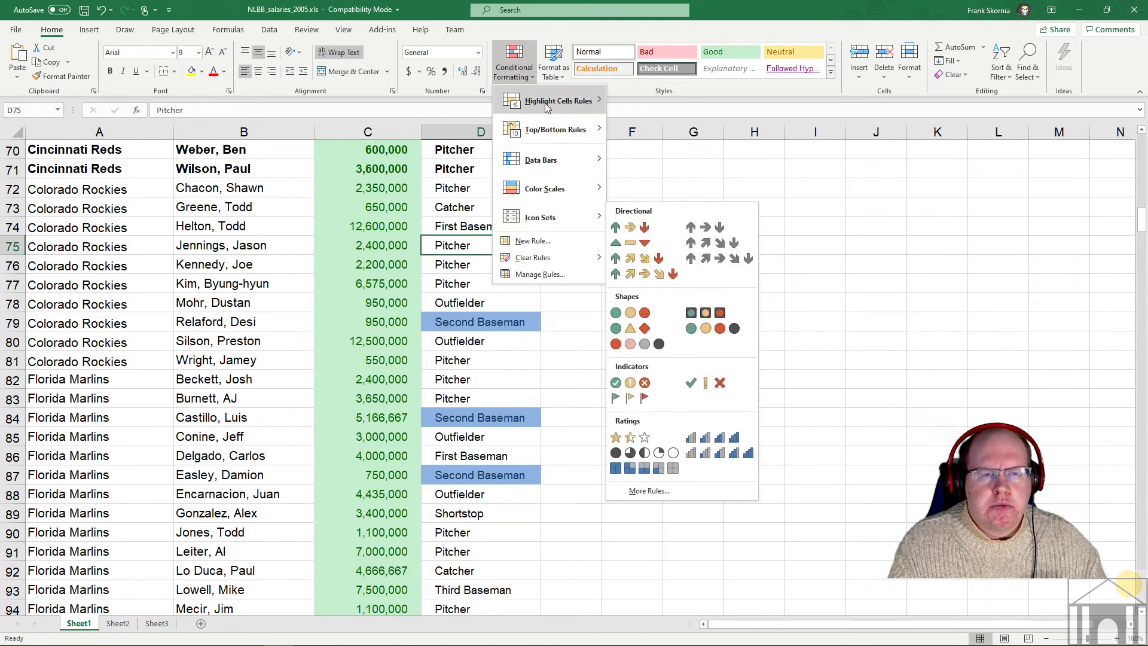
{"action": "left_click", "coordinate": [663, 196]}
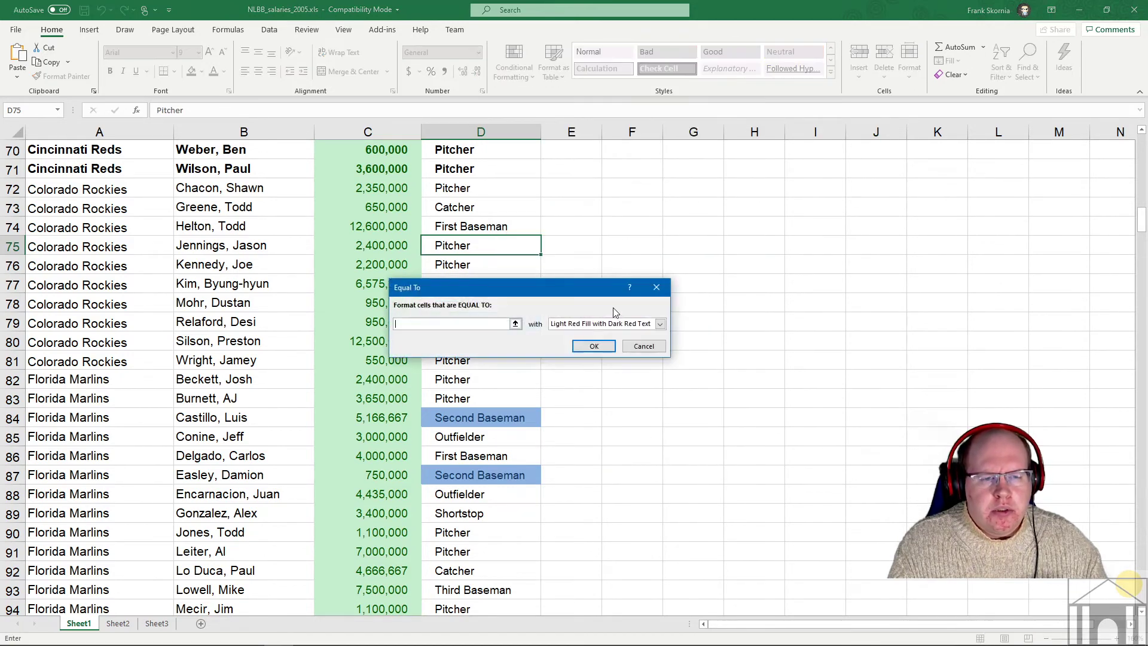
{"action": "left_click", "coordinate": [660, 324]}
{"action": "left_click", "coordinate": [604, 382]}
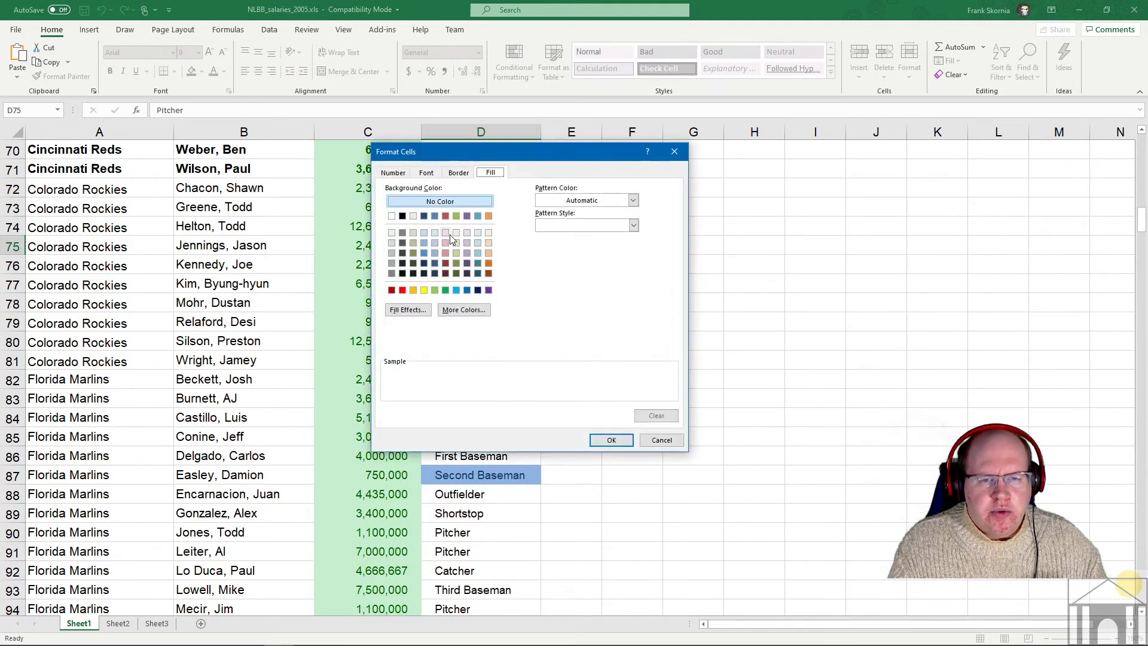
{"action": "left_click", "coordinate": [427, 173]}
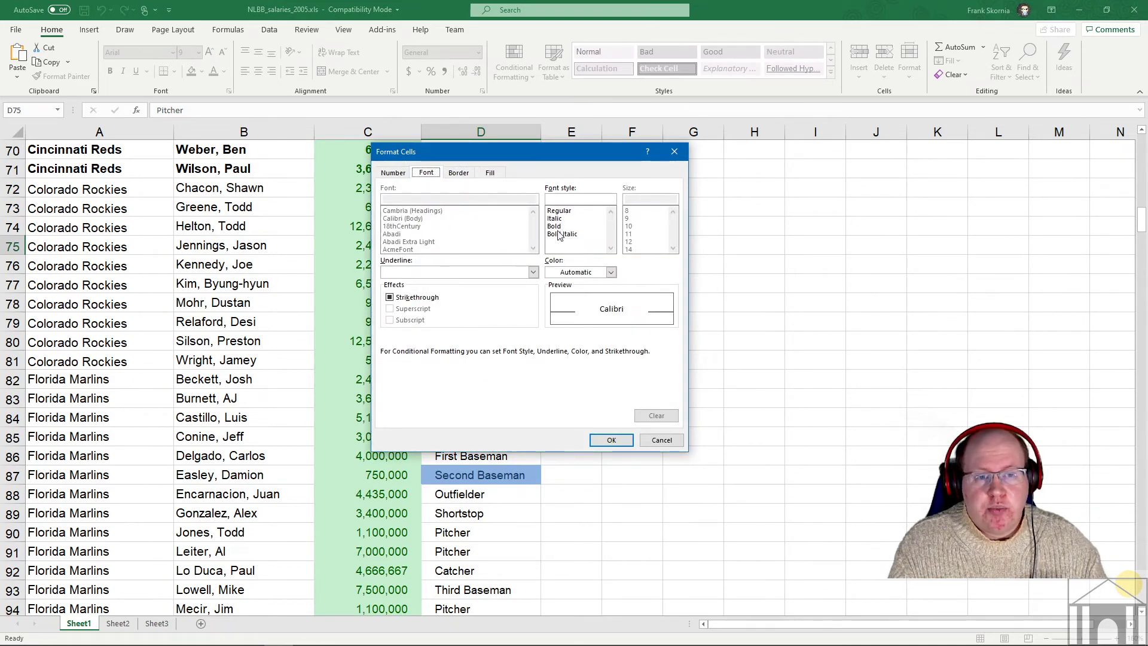
{"action": "left_click", "coordinate": [562, 211]}
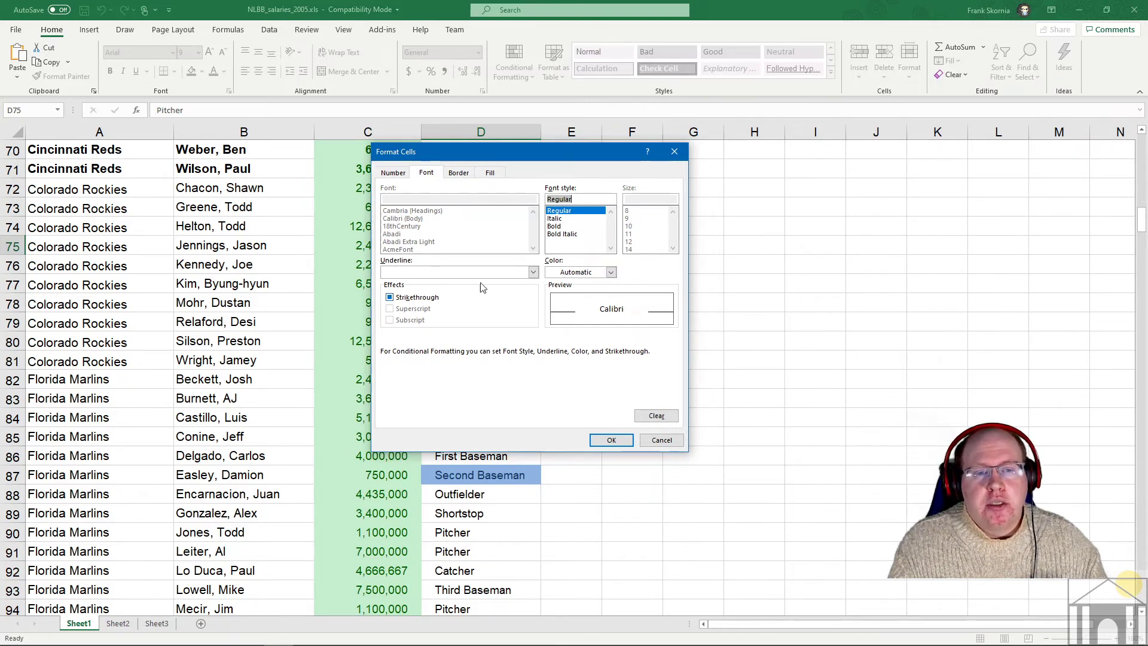
{"action": "left_click", "coordinate": [533, 272]}
{"action": "left_click", "coordinate": [449, 270]}
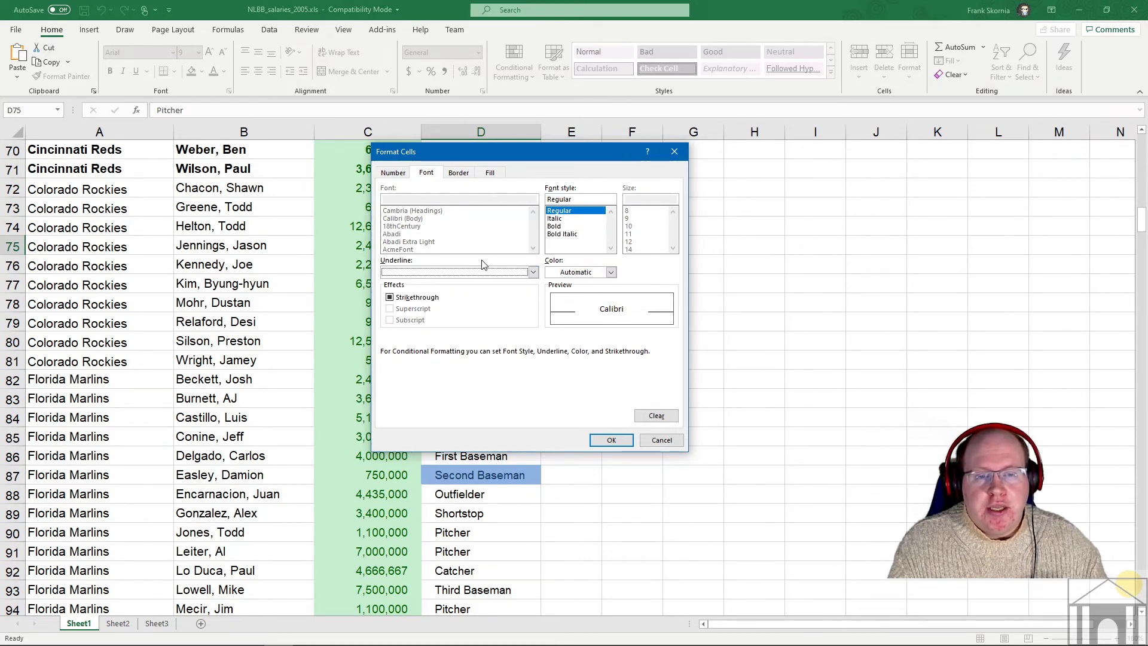
{"action": "left_click", "coordinate": [459, 172]}
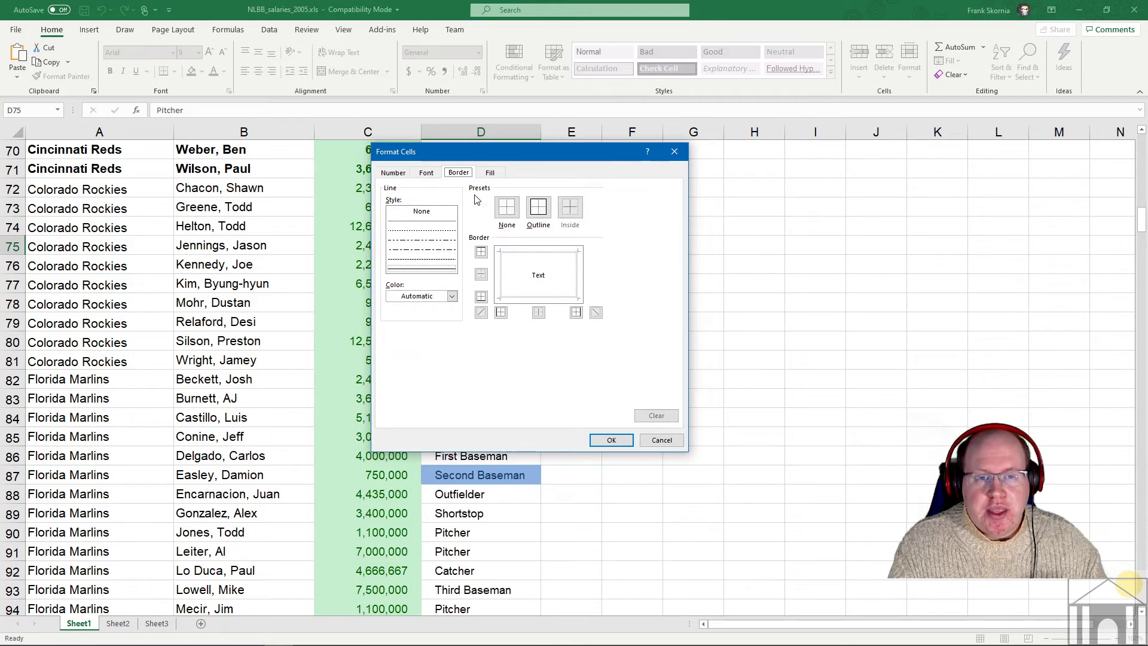
{"action": "left_click", "coordinate": [482, 174]}
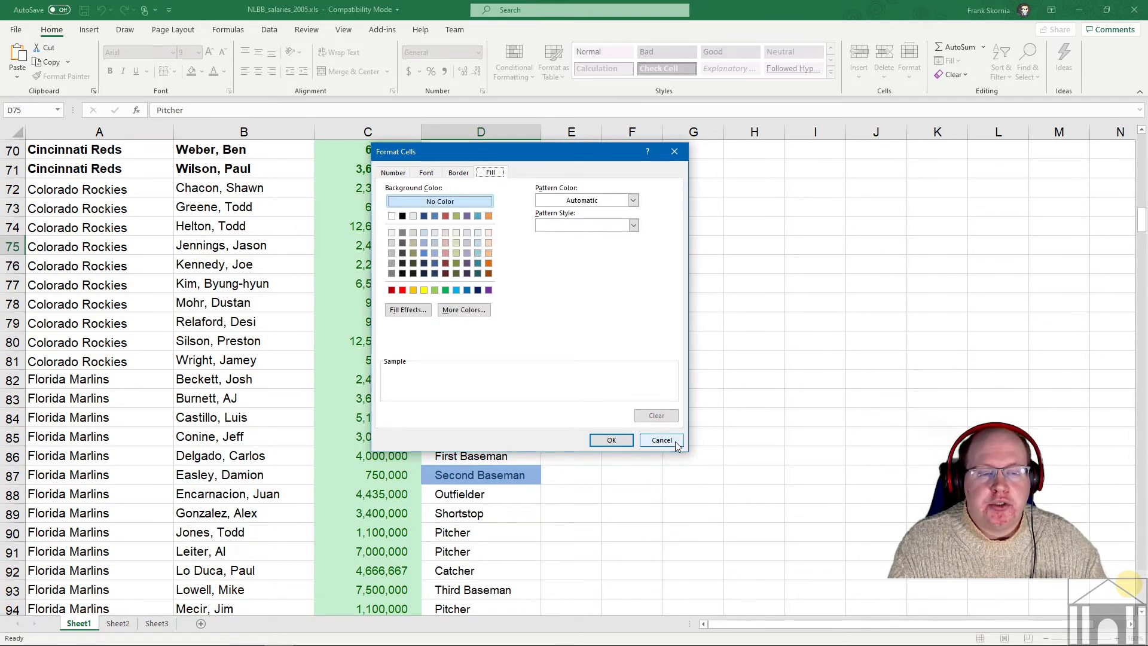
{"action": "left_click", "coordinate": [671, 440]}
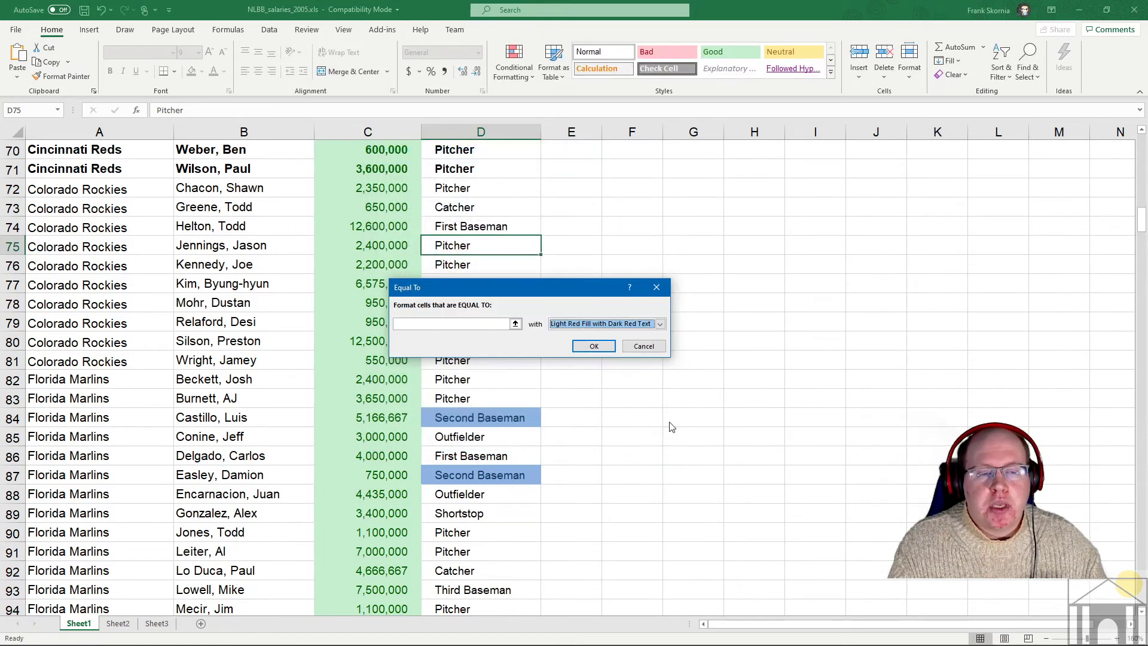
{"action": "left_click", "coordinate": [644, 346]}
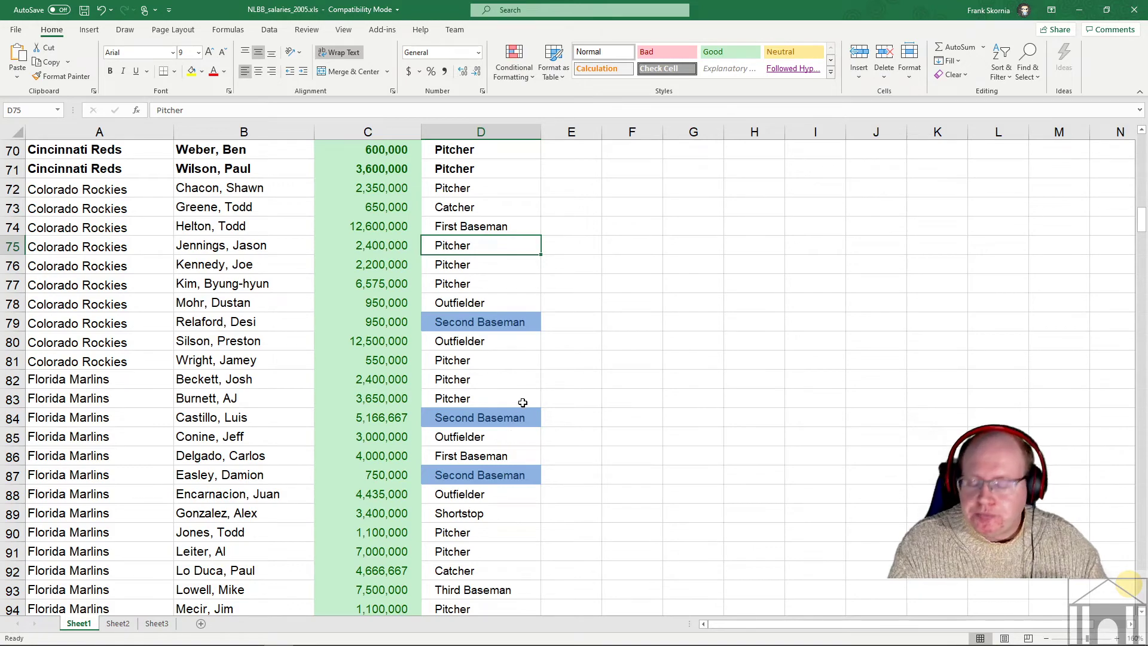
- Insert a blank row at row 30 in the Atlanta Braves section with Ctrl+Plus
{"action": "scroll", "coordinate": [520, 404], "scroll_direction": "up", "scroll_amount": 10}
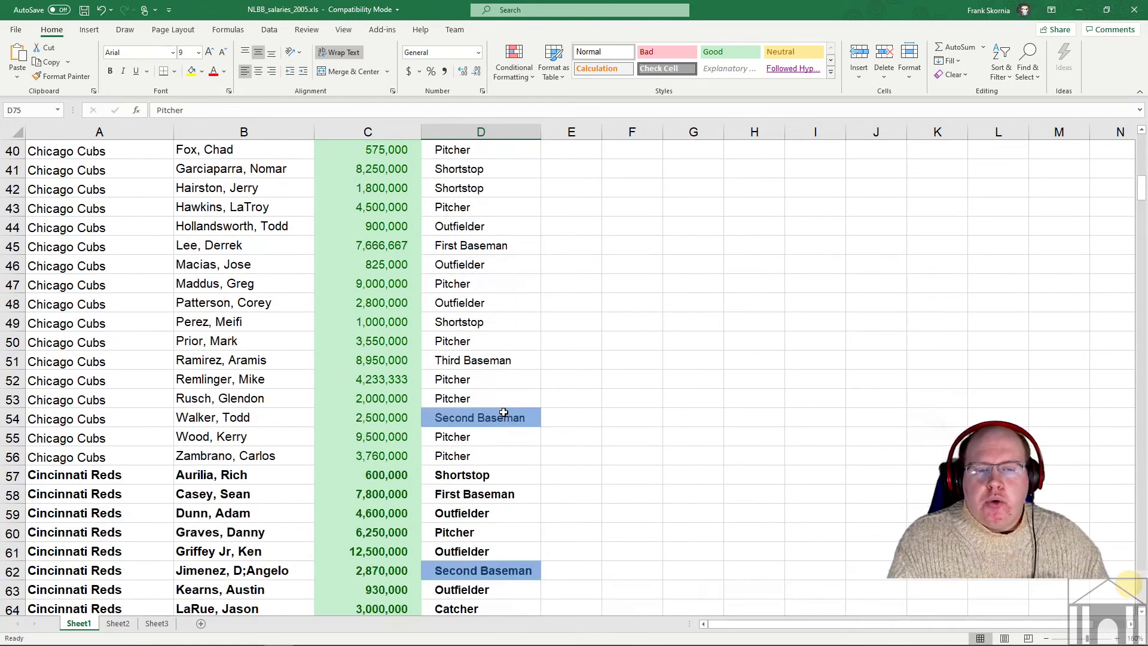
{"action": "scroll", "coordinate": [496, 412], "scroll_direction": "up", "scroll_amount": 5}
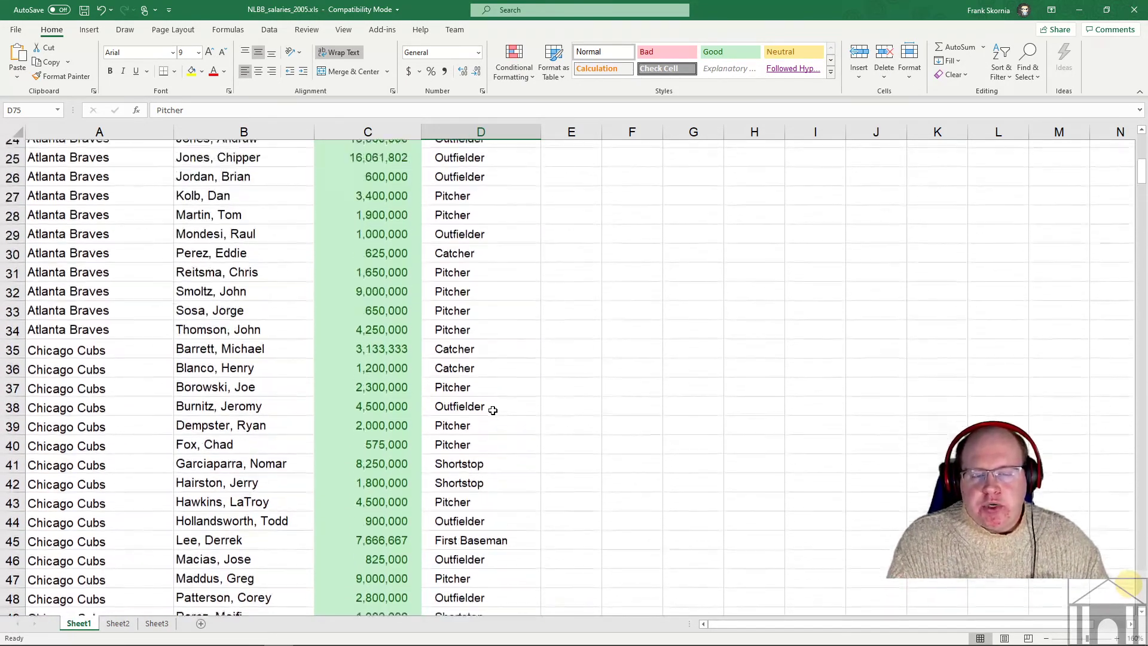
{"action": "scroll", "coordinate": [493, 410], "scroll_direction": "up", "scroll_amount": 4}
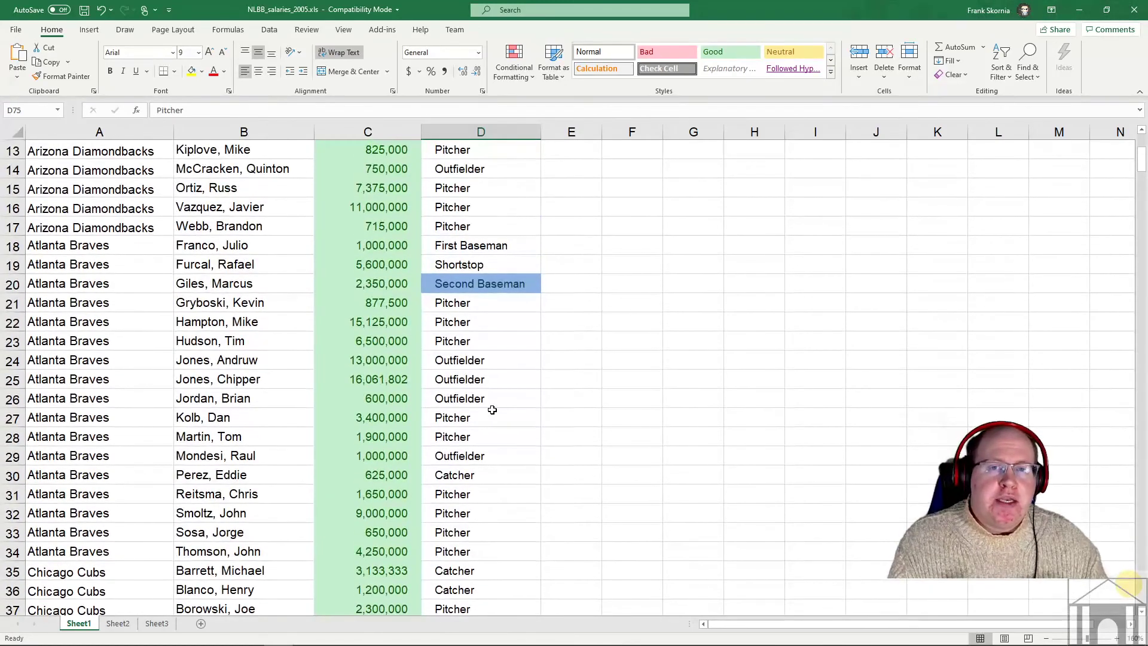
{"action": "scroll", "coordinate": [492, 410], "scroll_direction": "up", "scroll_amount": 2}
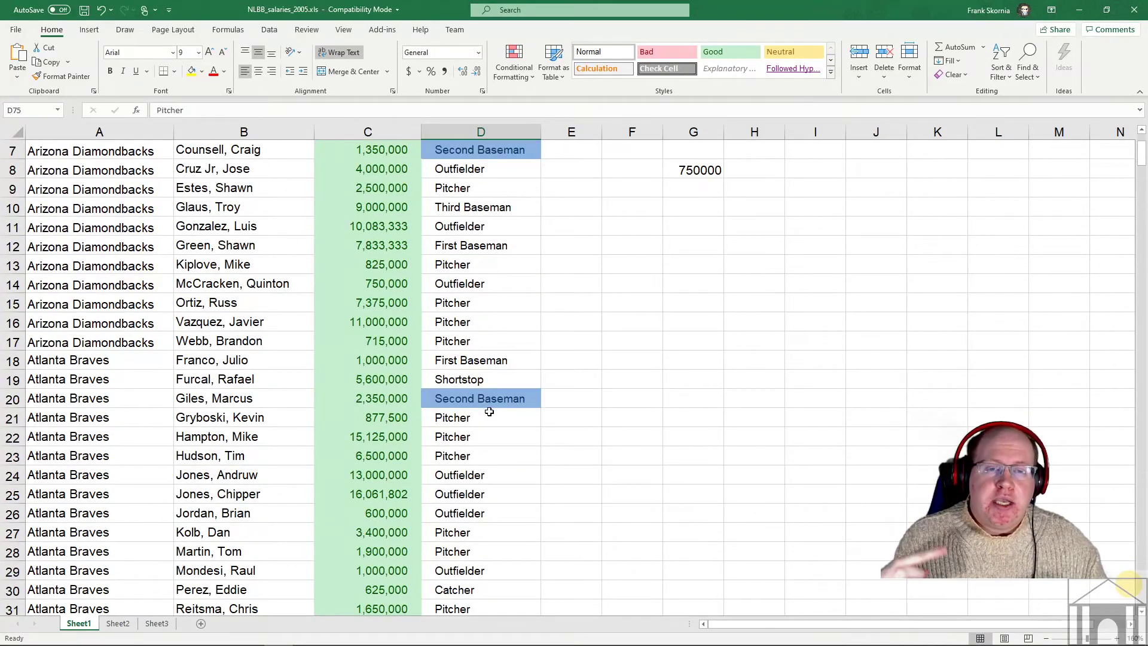
{"action": "scroll", "coordinate": [489, 411], "scroll_direction": "up", "scroll_amount": 2}
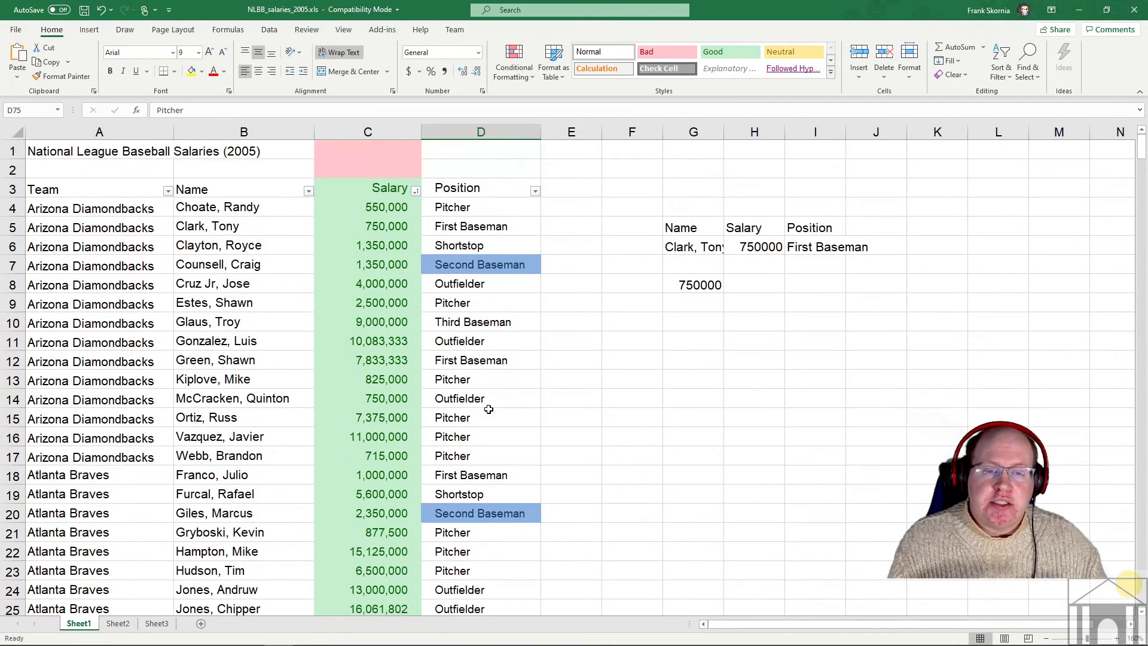
{"action": "scroll", "coordinate": [488, 409], "scroll_direction": "down", "scroll_amount": 3}
{"action": "scroll", "coordinate": [488, 410], "scroll_direction": "down", "scroll_amount": 3}
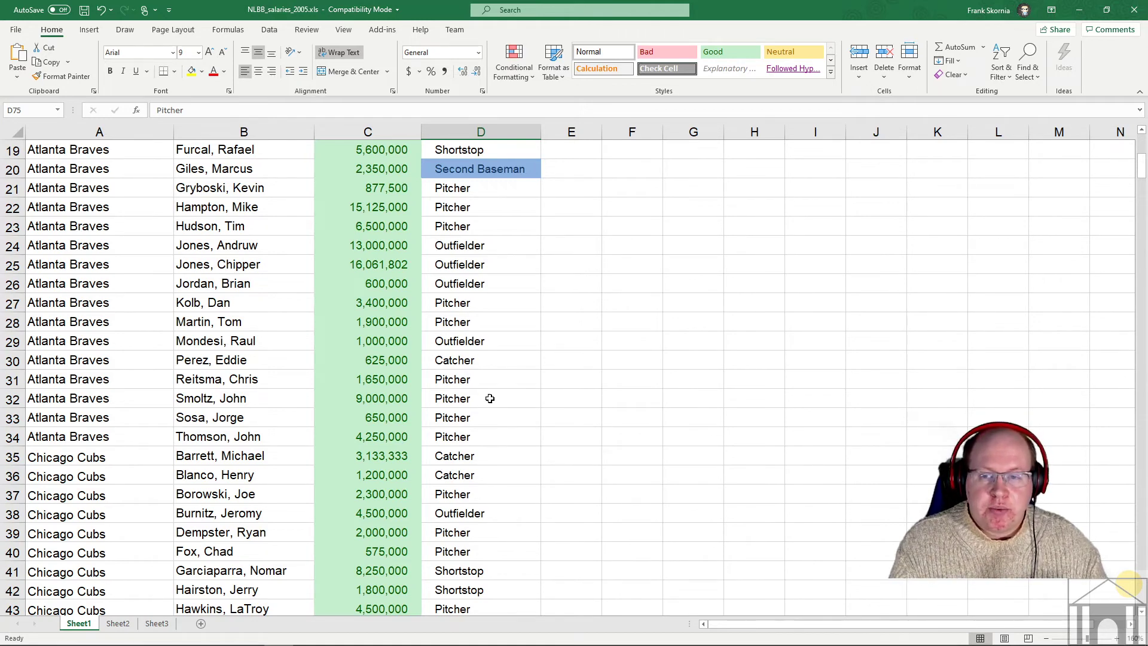
{"action": "scroll", "coordinate": [54, 329], "scroll_direction": "down", "scroll_amount": 1}
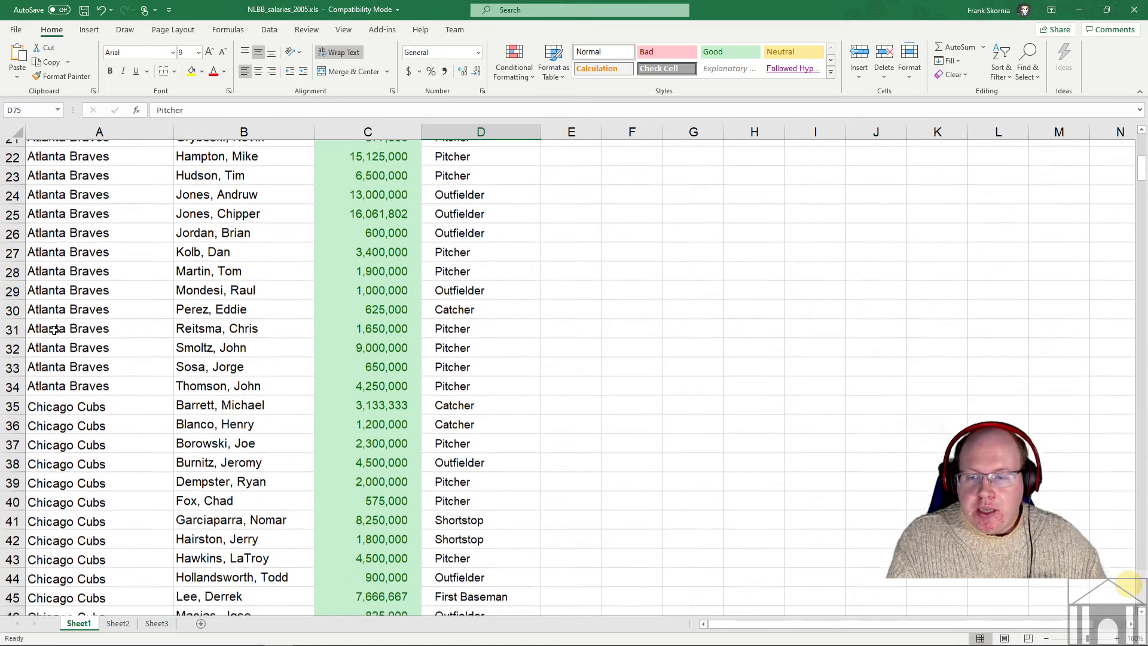
{"action": "left_click", "coordinate": [12, 303]}
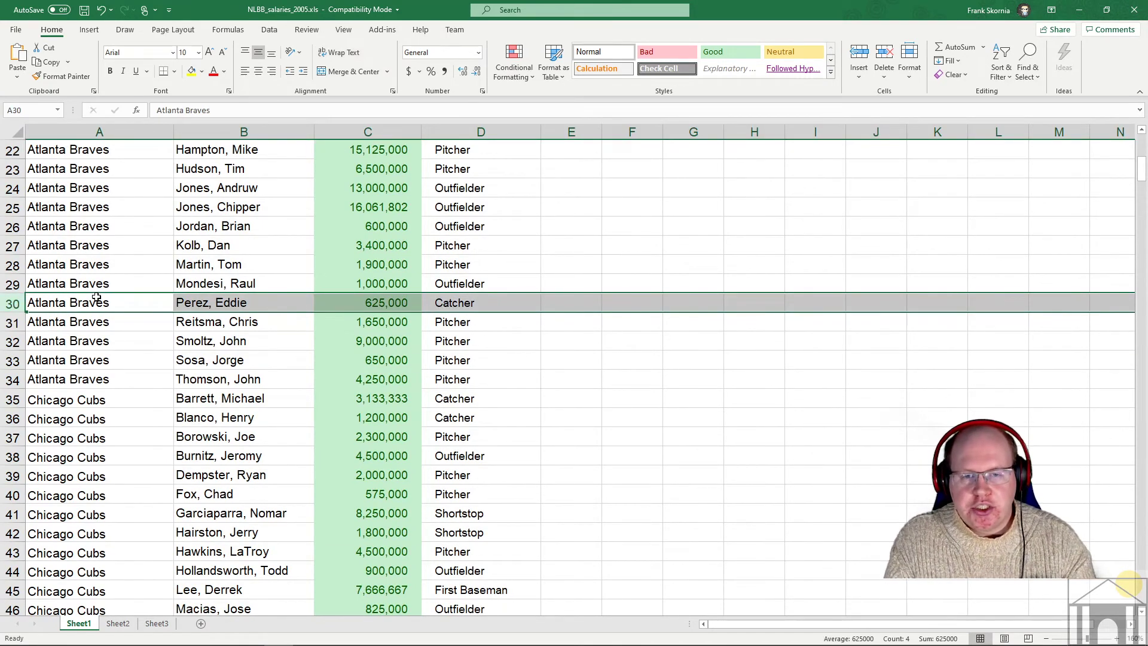
{"action": "key", "text": "ctrl+shift+plus"}
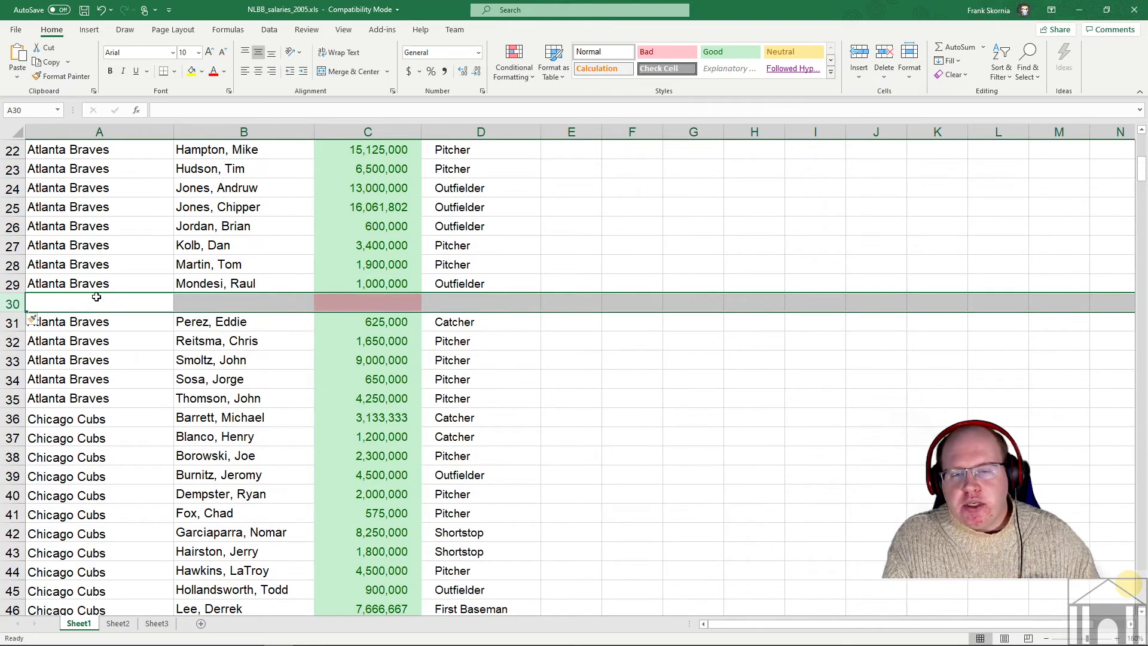
{"action": "left_click", "coordinate": [97, 298]}
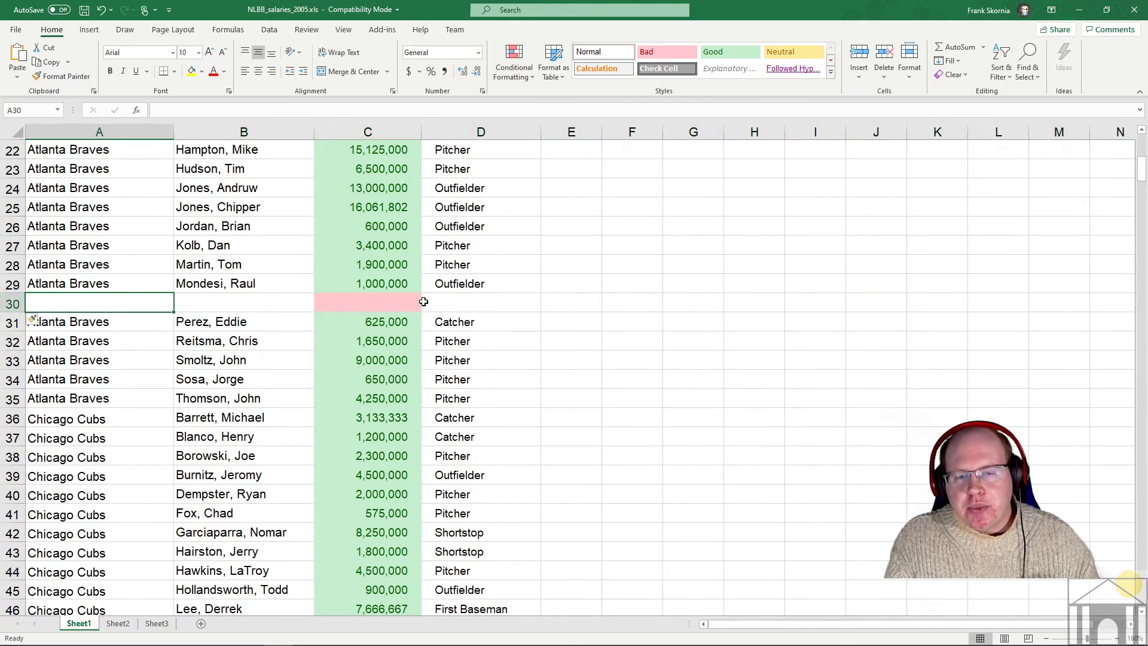
- Fill row 30 with team Stamford Geese, the player's name, salary 375000 and position Second Baseman
{"action": "left_click", "coordinate": [367, 301]}
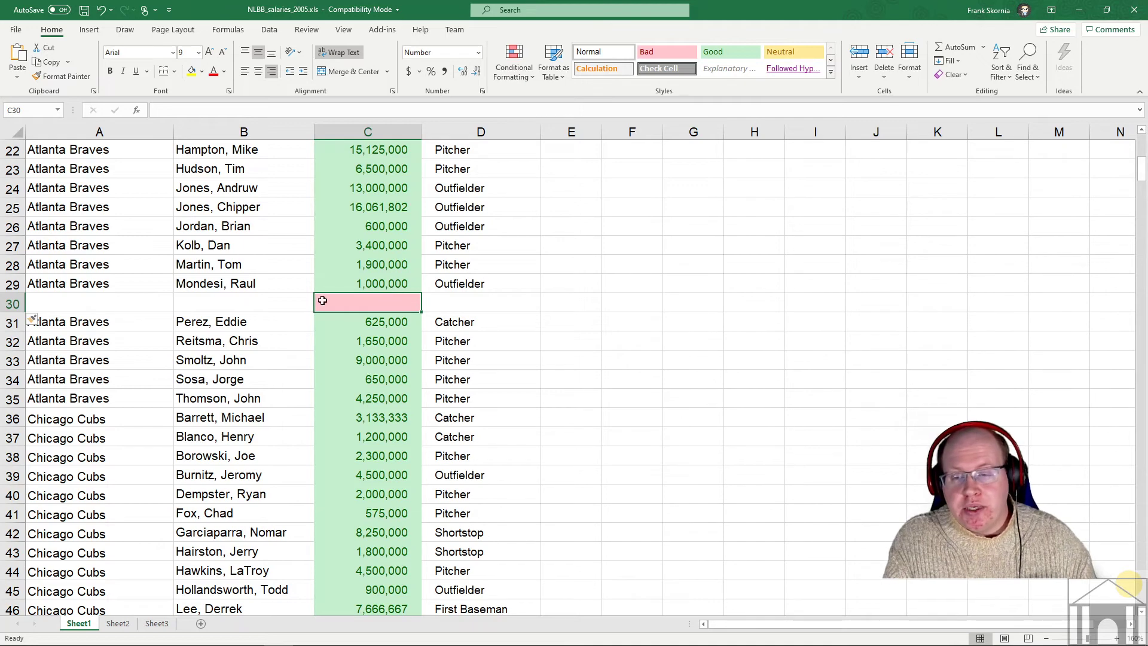
{"action": "left_click", "coordinate": [114, 303]}
{"action": "type", "text": "Stam"}
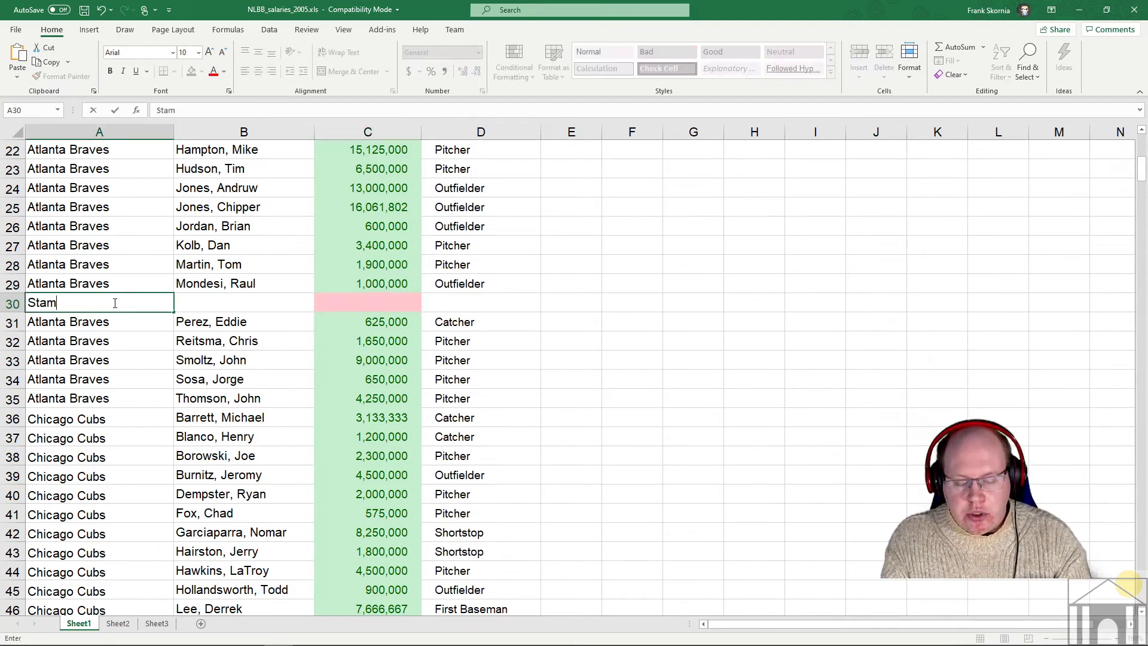
{"action": "type", "text": "ford Geese"}
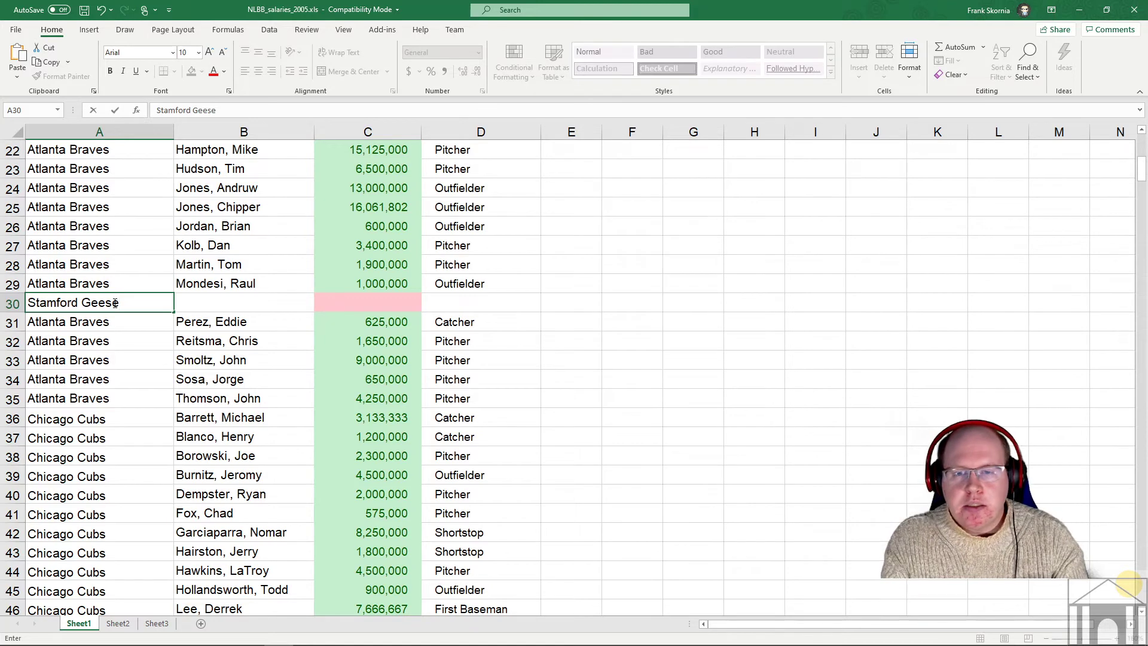
{"action": "key", "text": "Tab"}
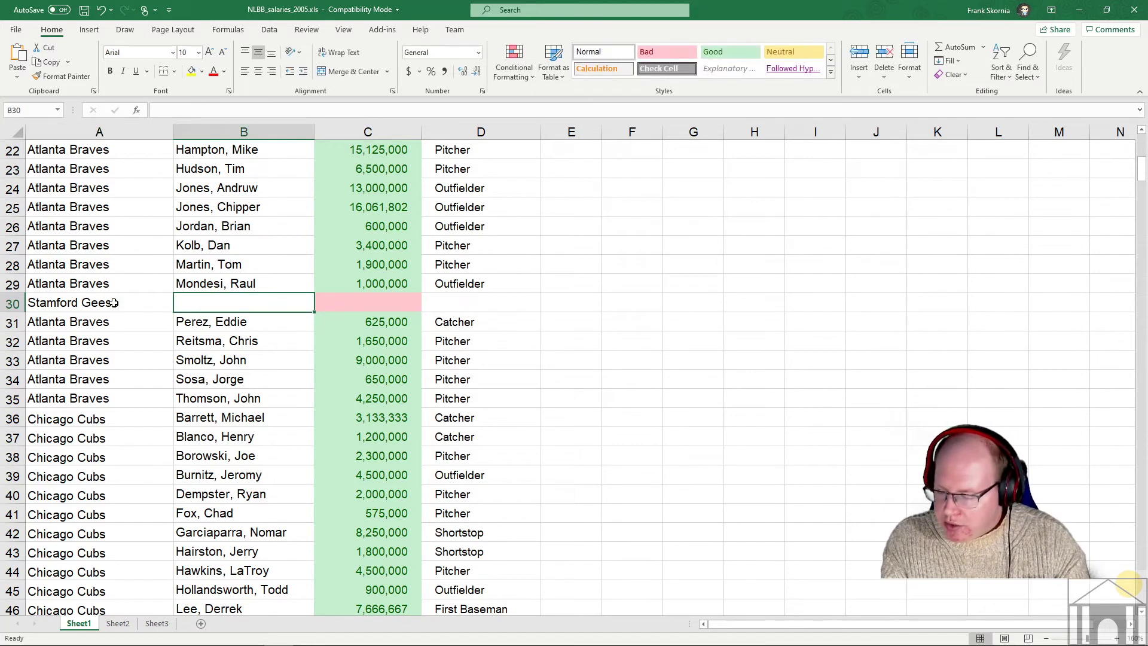
{"action": "type", "text": "Smith, JOg"}
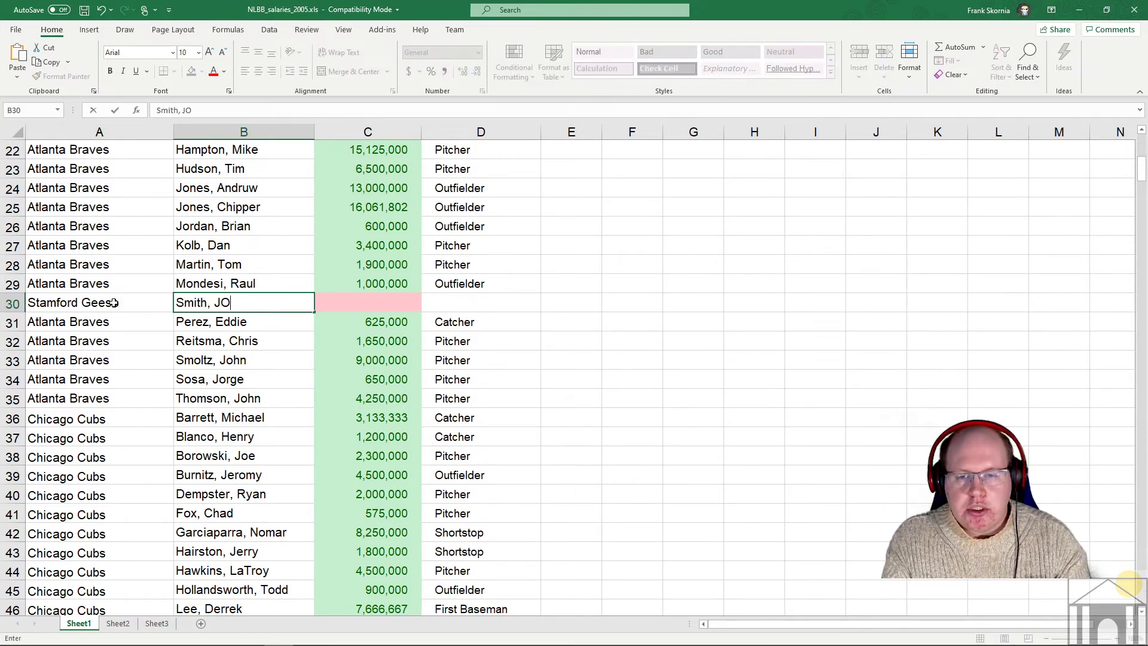
{"action": "key", "text": "BackSpace"}
{"action": "key", "text": "BackSpace"}
{"action": "type", "text": "ohn"}
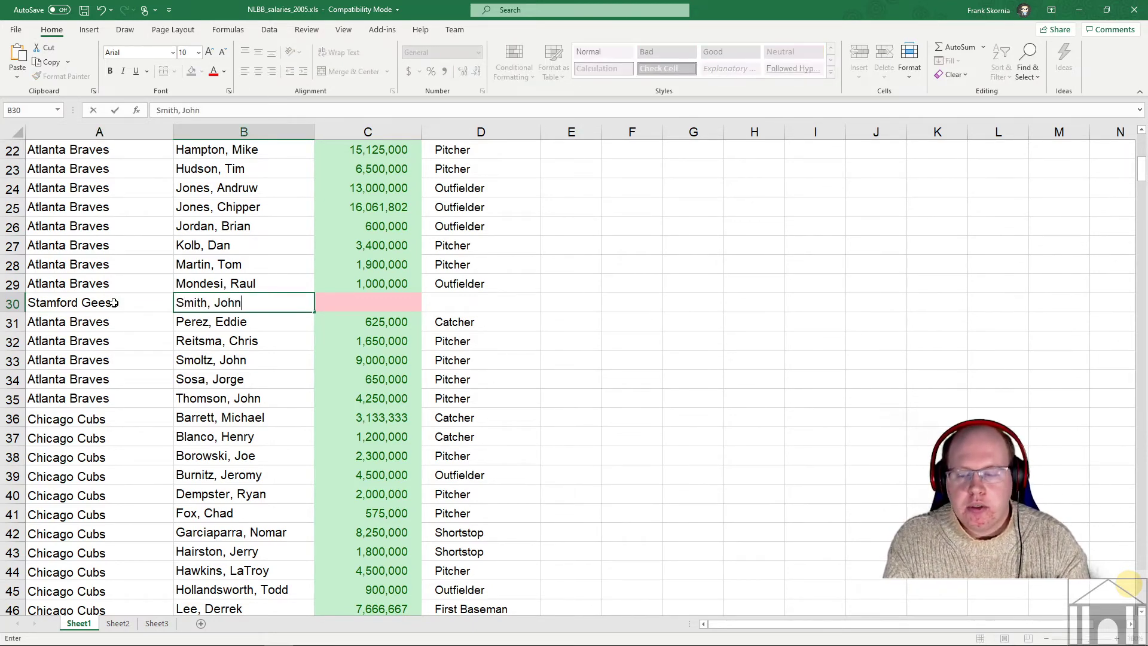
{"action": "key", "text": "Tab"}
{"action": "type", "text": "375"}
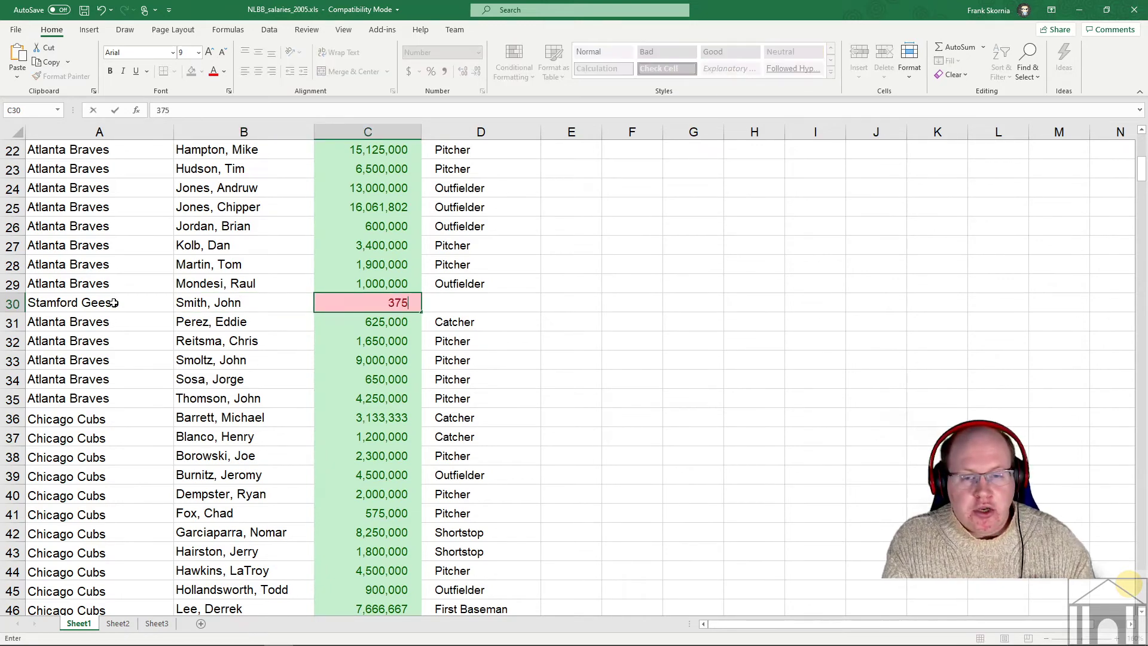
{"action": "type", "text": "000"}
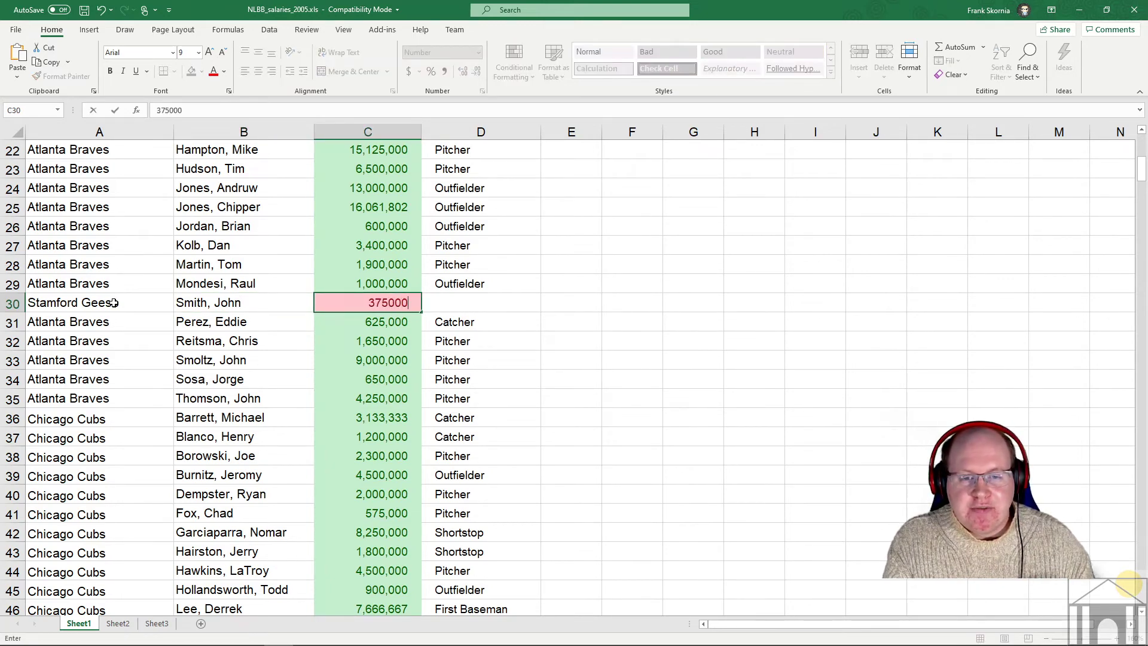
{"action": "key", "text": "Tab"}
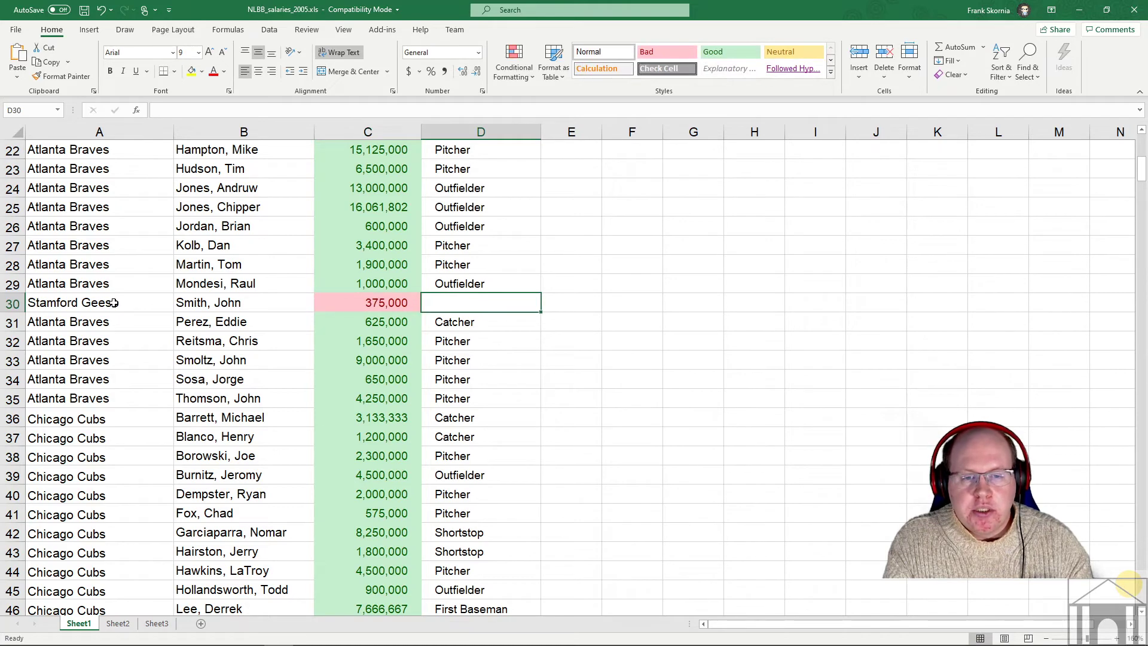
{"action": "type", "text": "Second "}
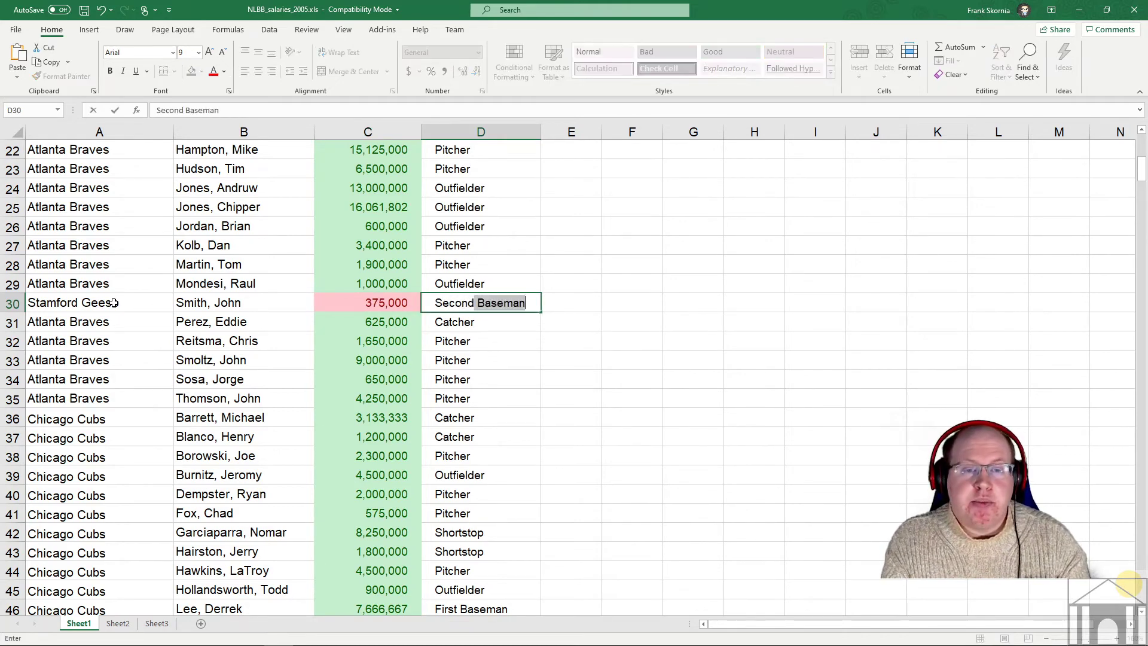
{"action": "type", "text": "Baseman"}
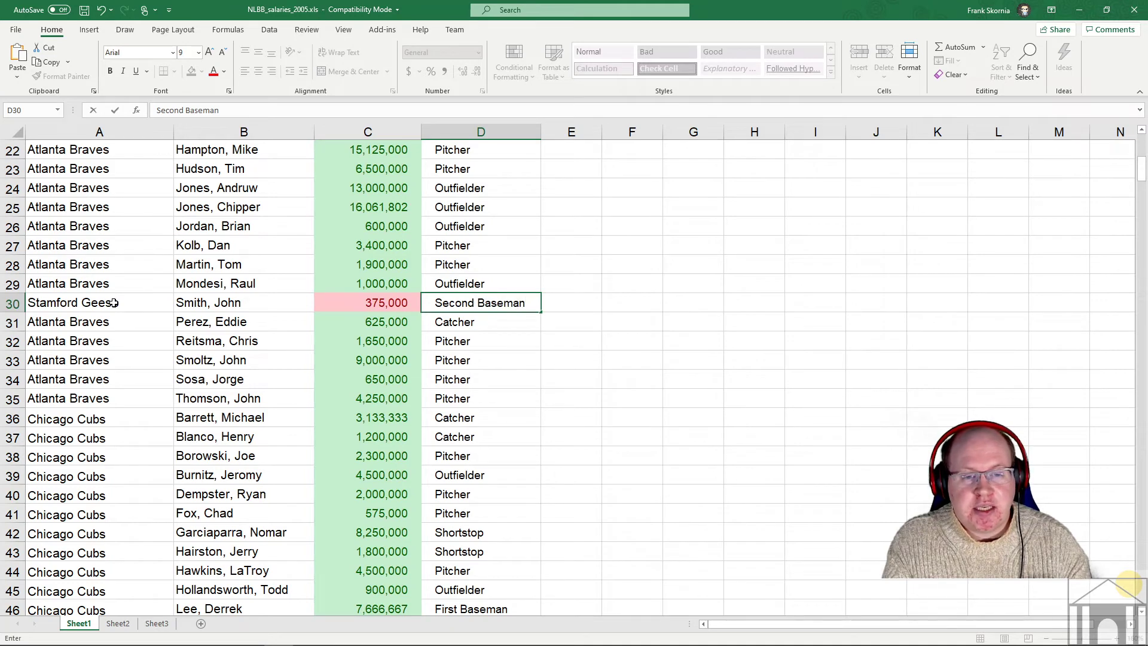
{"action": "key", "text": "Return"}
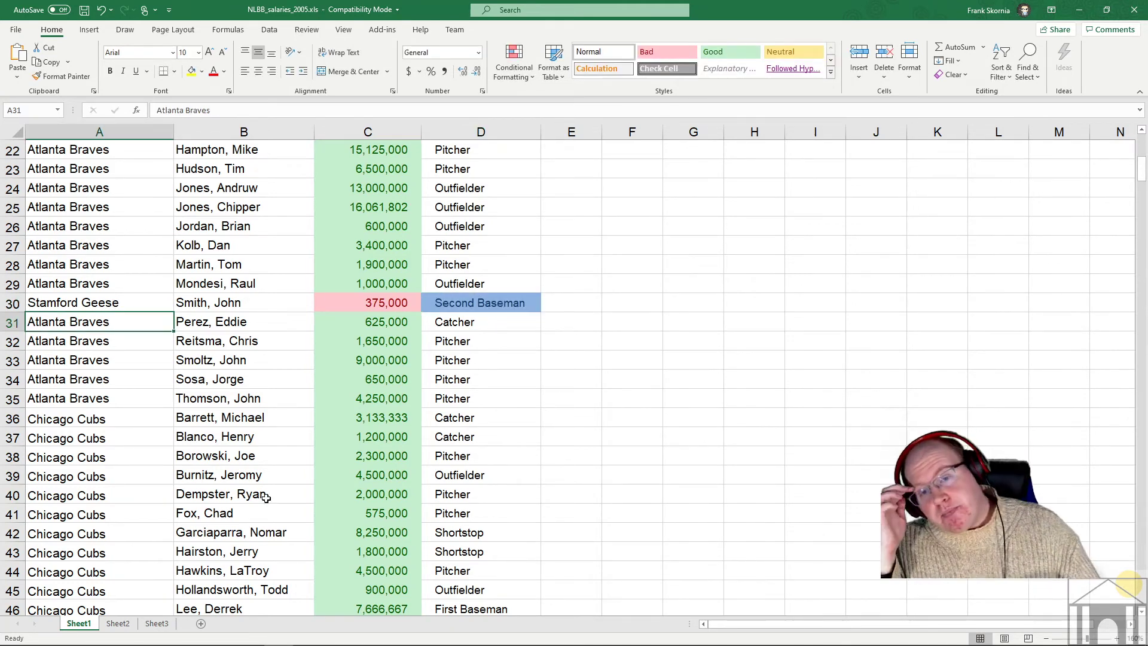
{"action": "left_click", "coordinate": [381, 303]}
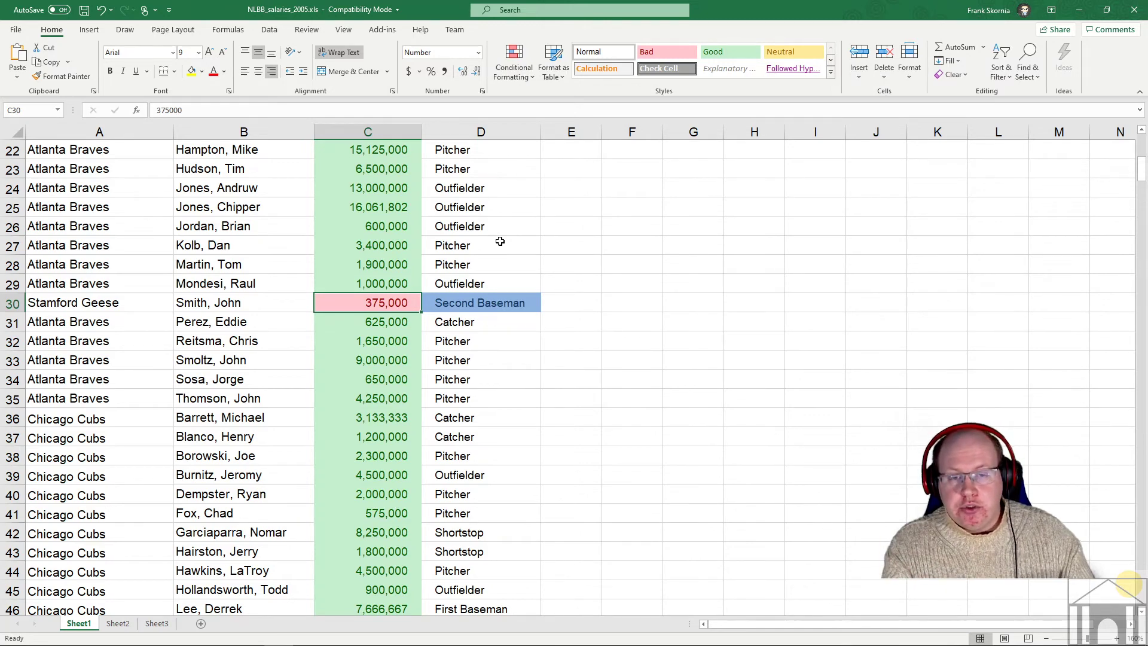
{"action": "left_click", "coordinate": [493, 303]}
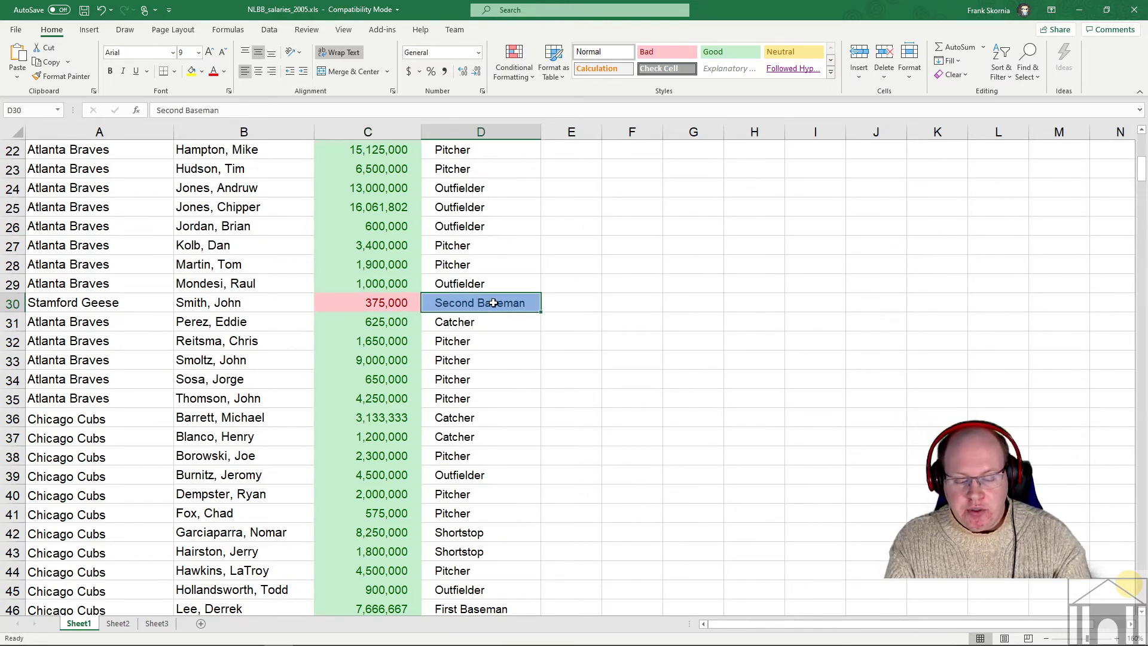
{"action": "type", "text": "Shortstop"}
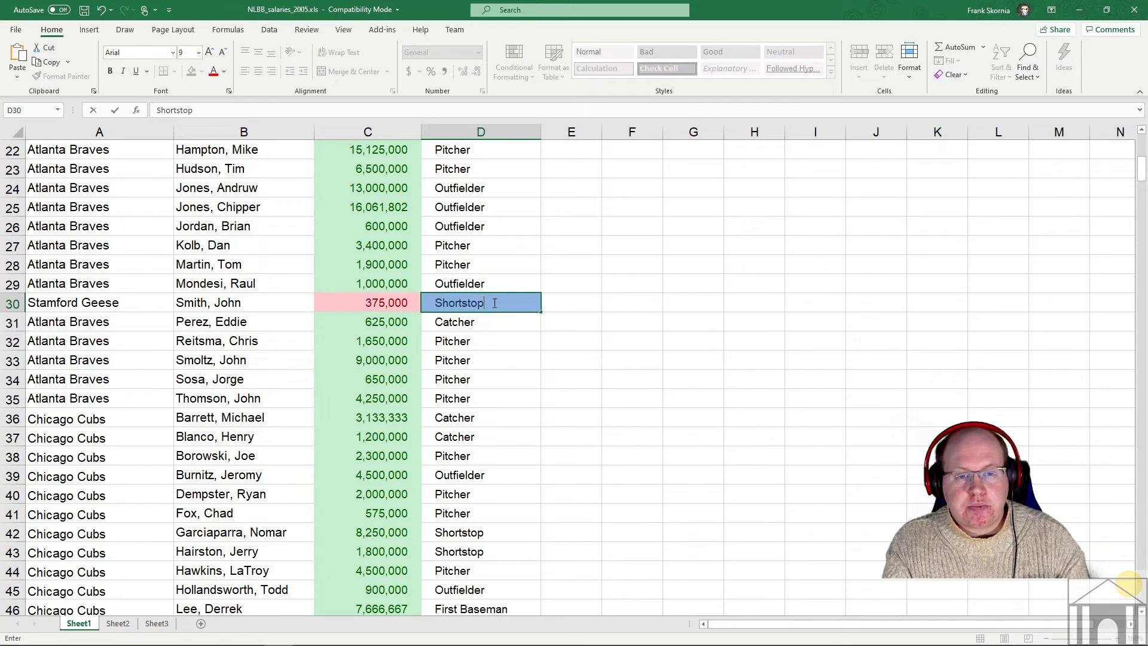
{"action": "key", "text": "Return"}
{"action": "left_click", "coordinate": [452, 306]}
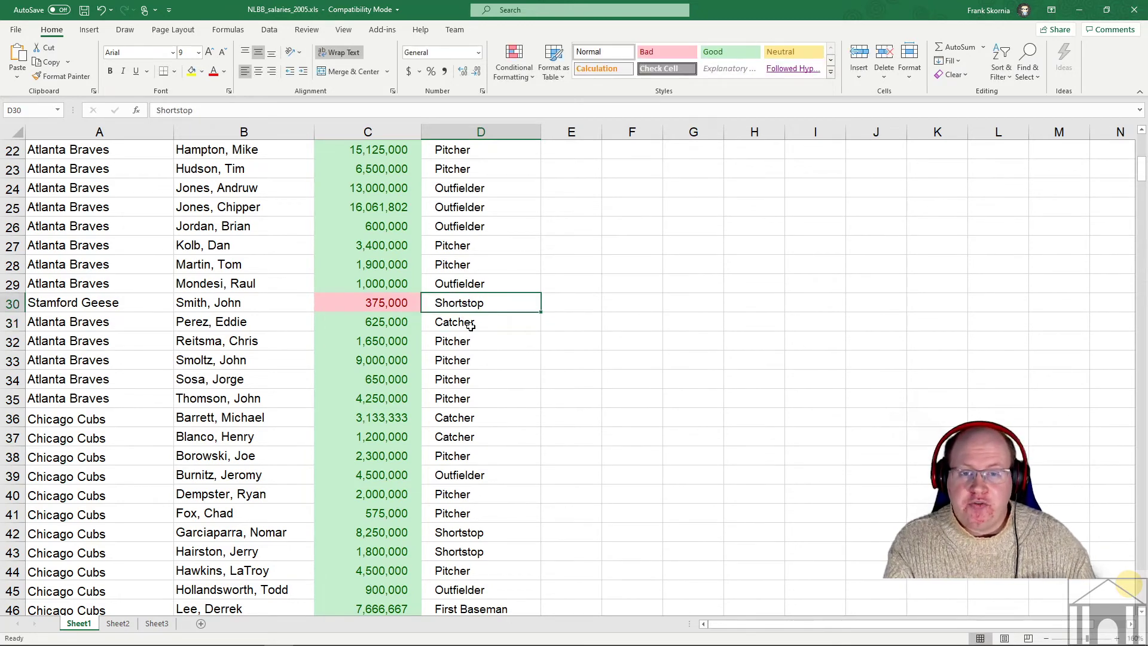
{"action": "type", "text": "Seco"}
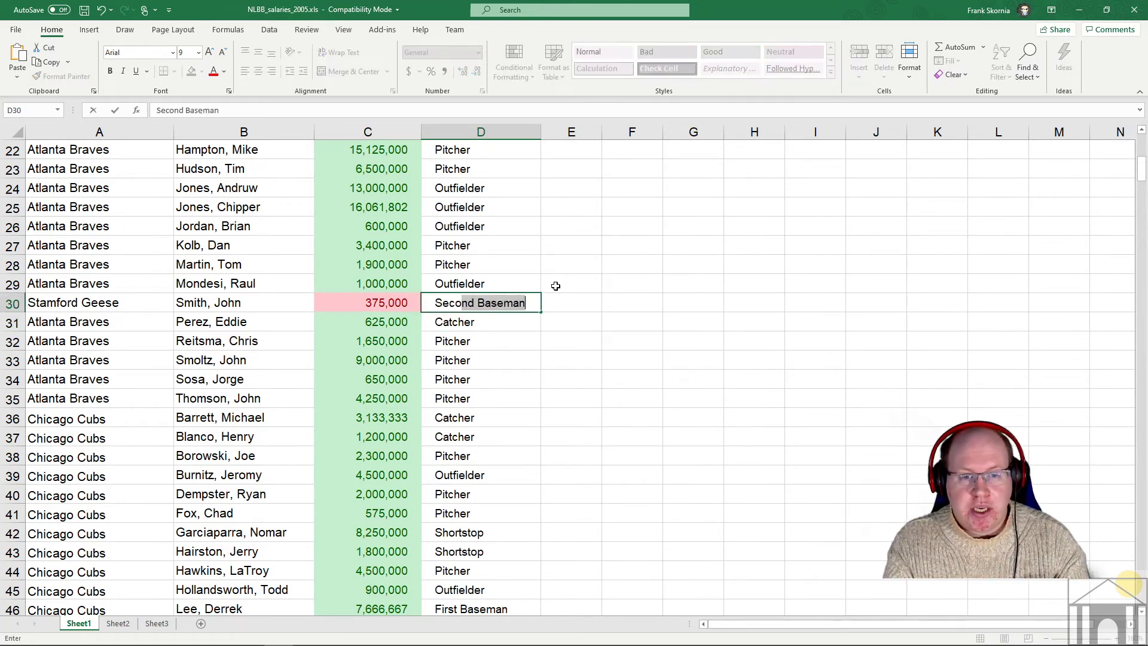
{"action": "key", "text": "Return"}
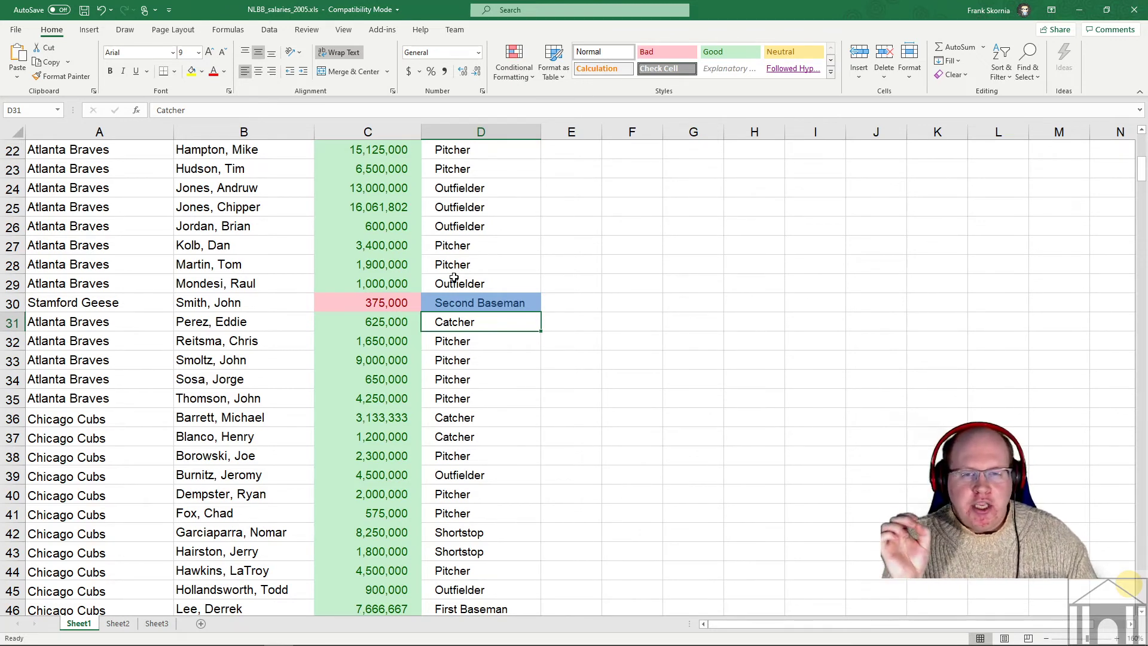
- Edit the C30 salary from 375,000 to 3,750,000 so its pink shading disappears
{"action": "left_click", "coordinate": [375, 299]}
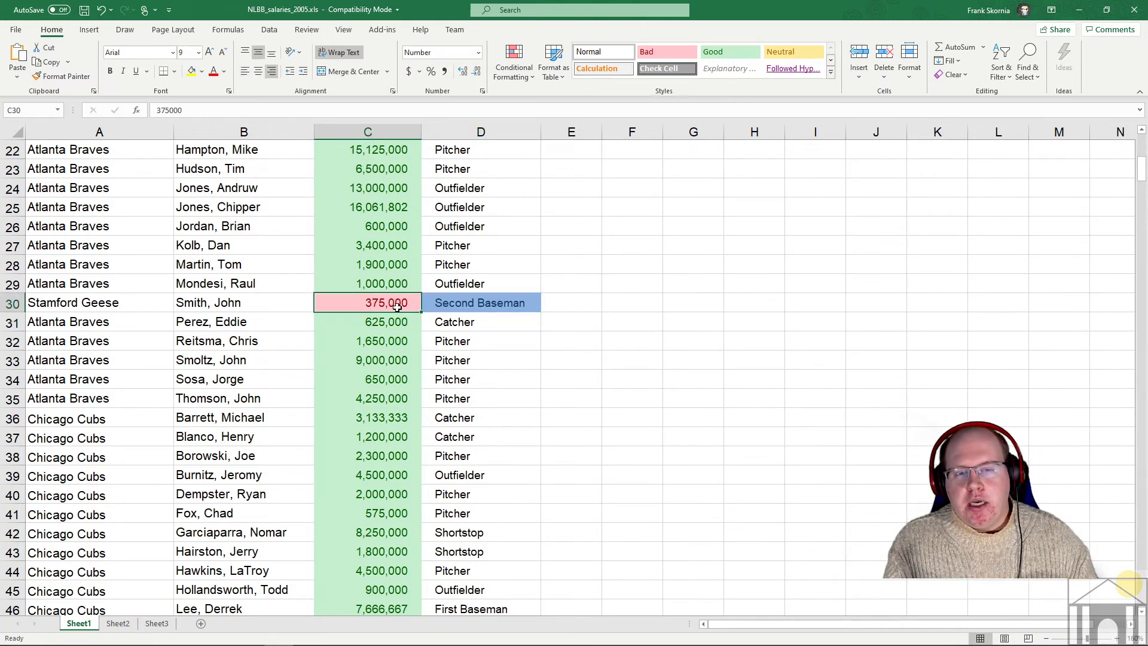
{"action": "double_click", "coordinate": [404, 303]}
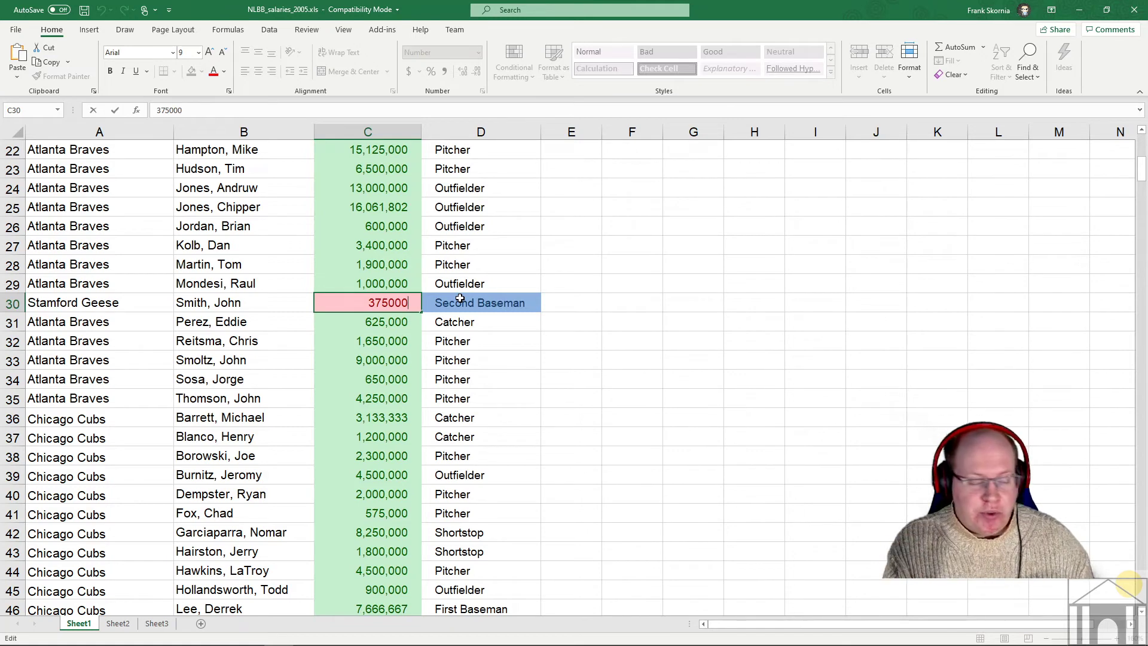
{"action": "type", "text": "0"}
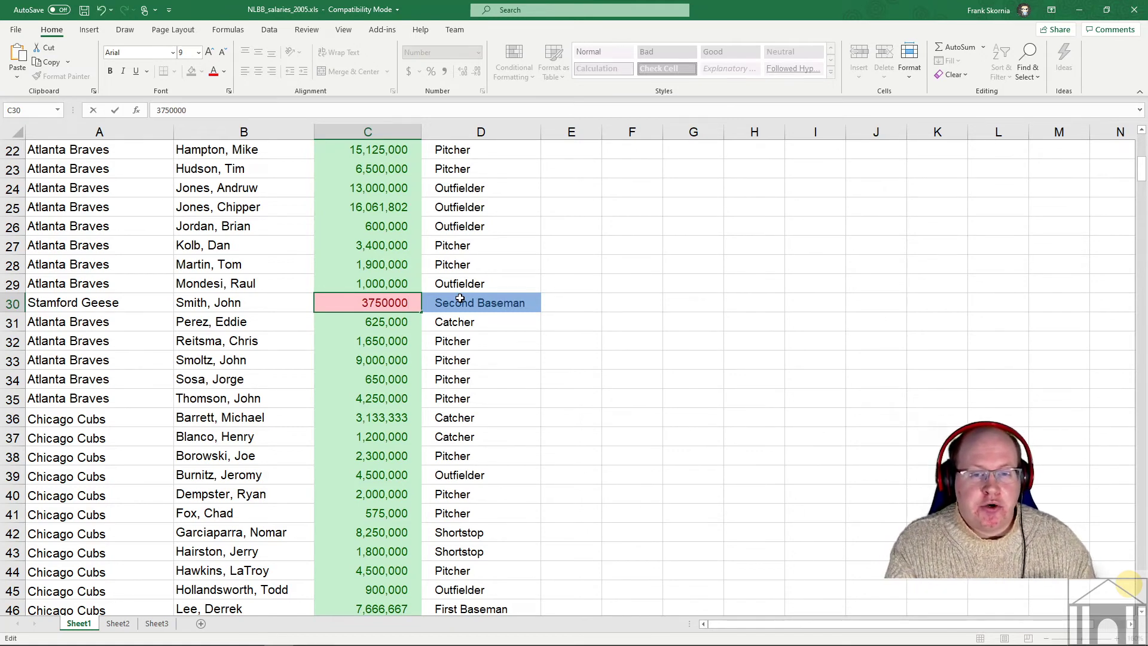
{"action": "key", "text": "Return"}
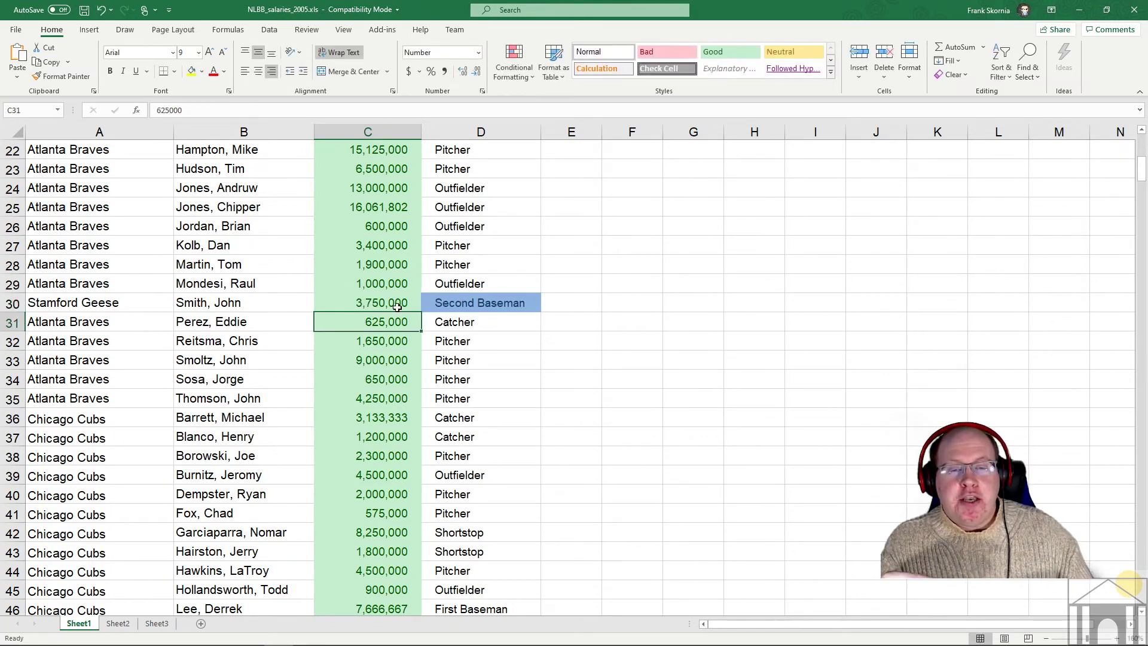
{"action": "left_click", "coordinate": [392, 304]}
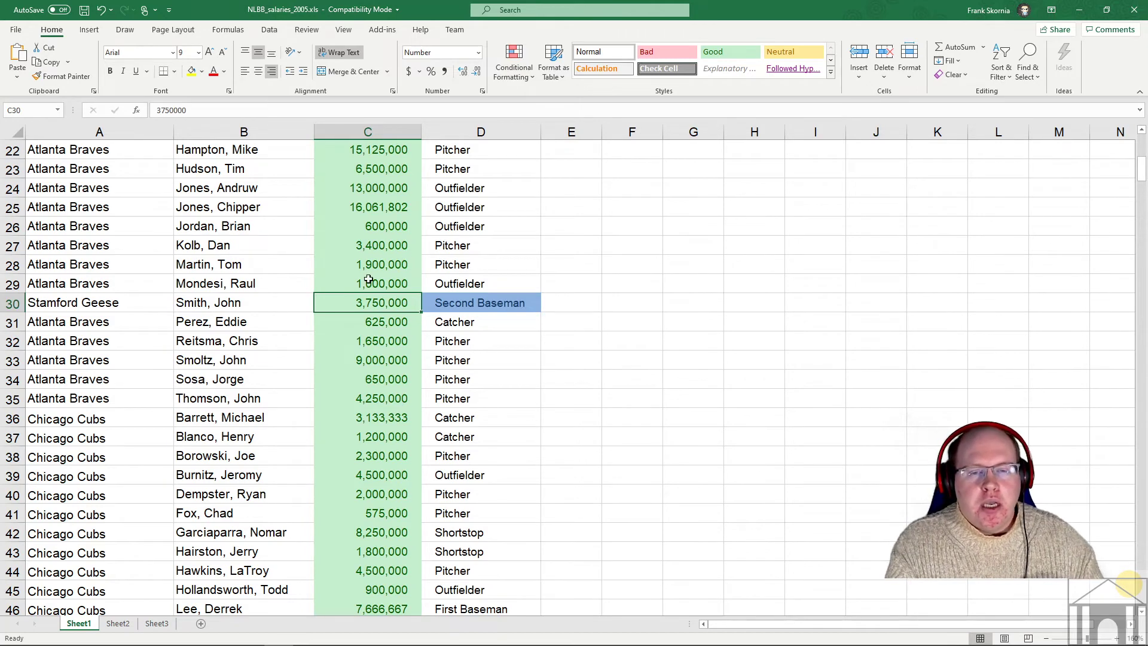
{"action": "scroll", "coordinate": [369, 280], "scroll_direction": "up", "scroll_amount": 2}
{"action": "scroll", "coordinate": [375, 275], "scroll_direction": "up", "scroll_amount": 3}
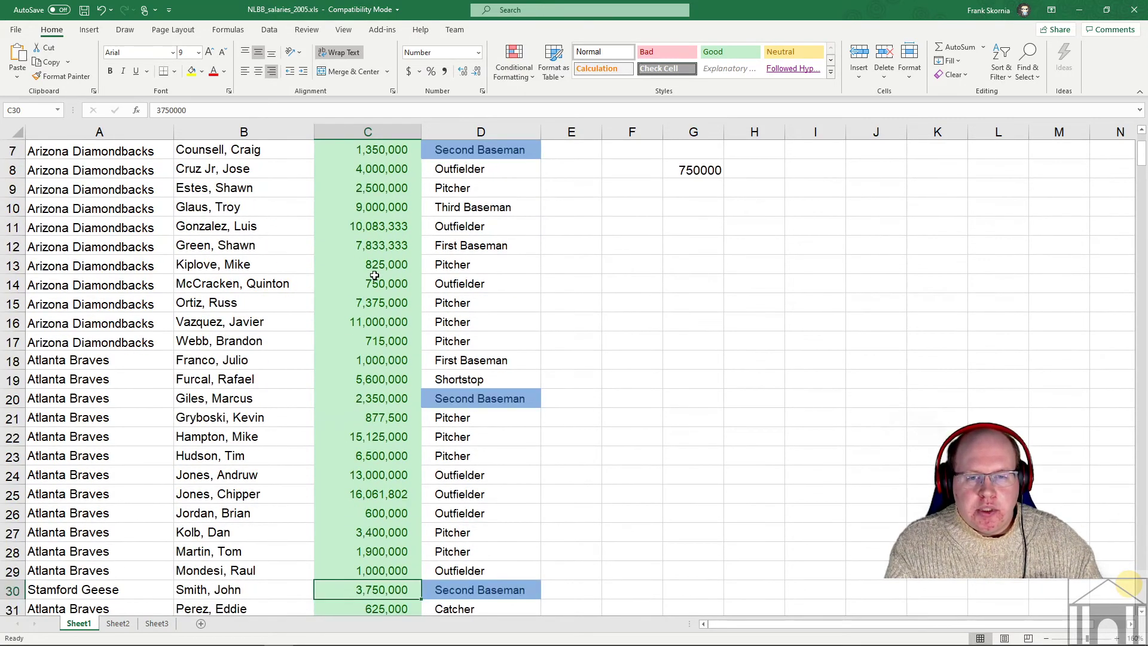
{"action": "scroll", "coordinate": [374, 275], "scroll_direction": "up", "scroll_amount": 2}
{"action": "scroll", "coordinate": [374, 275], "scroll_direction": "down", "scroll_amount": 4}
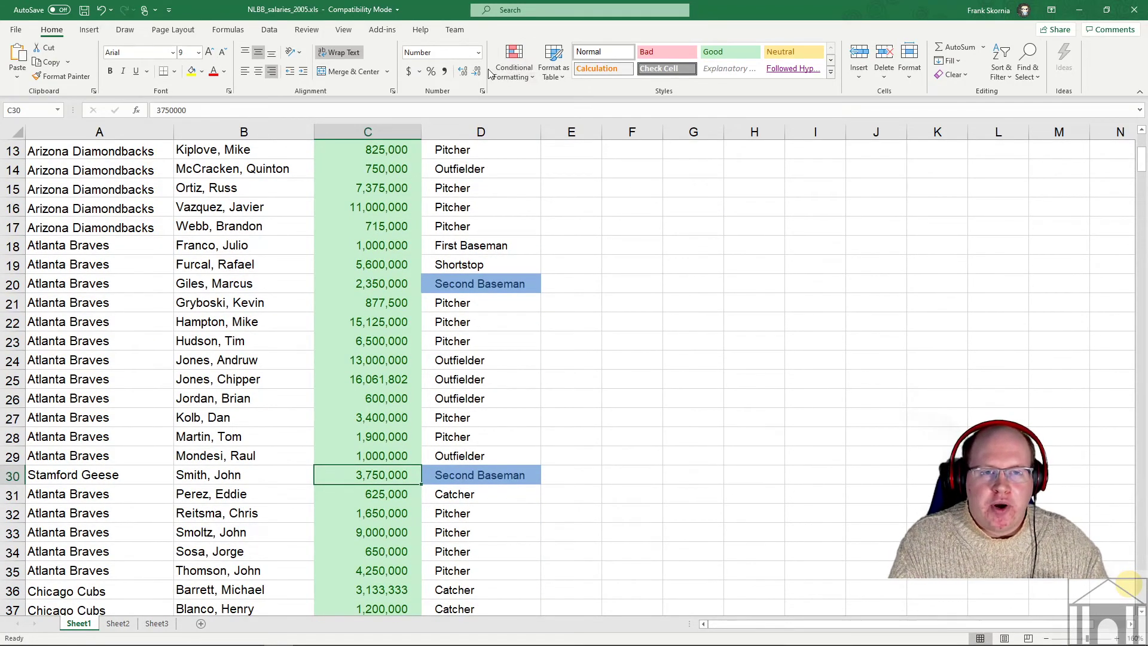
{"action": "left_click", "coordinate": [513, 71]}
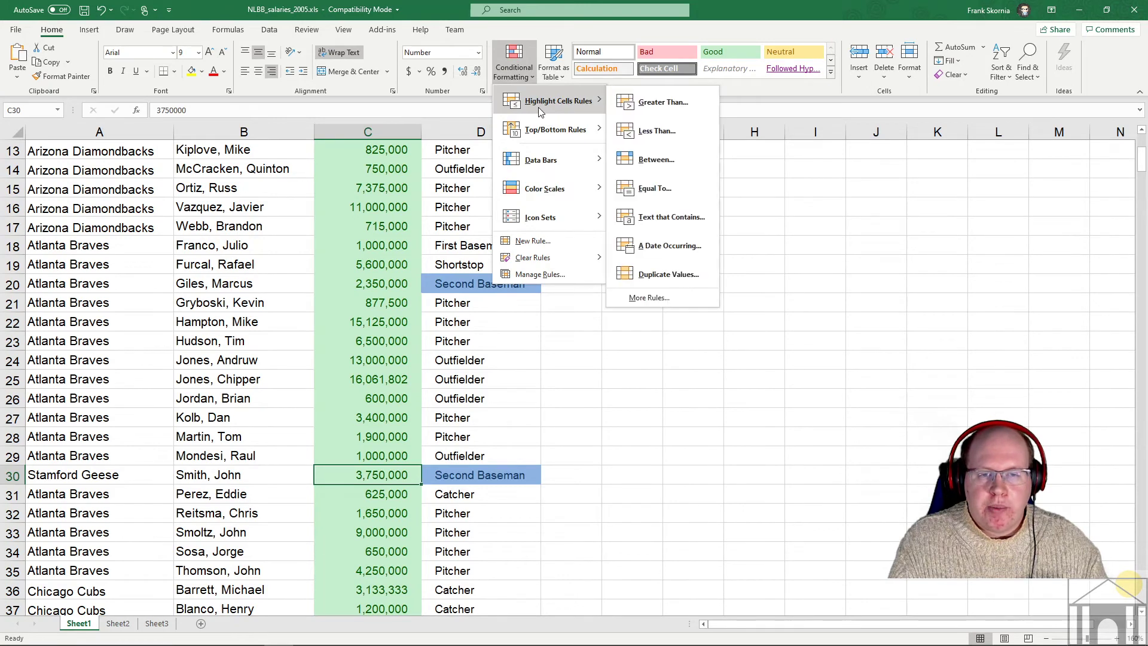
{"action": "mouse_move", "coordinate": [530, 257]}
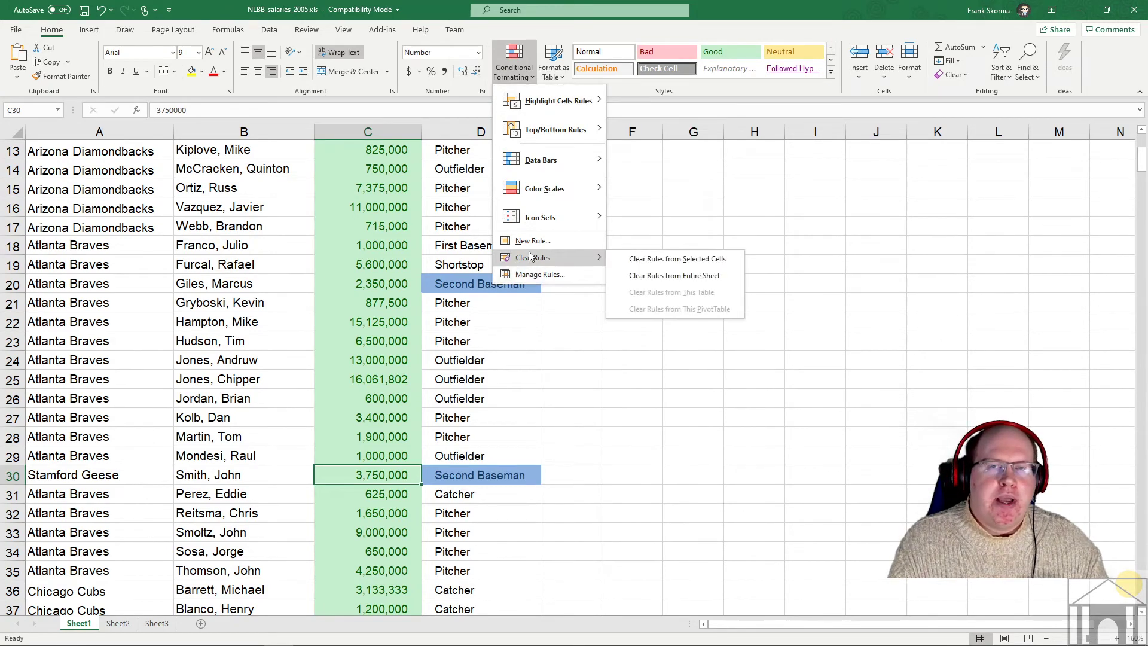
{"action": "left_click", "coordinate": [510, 344]}
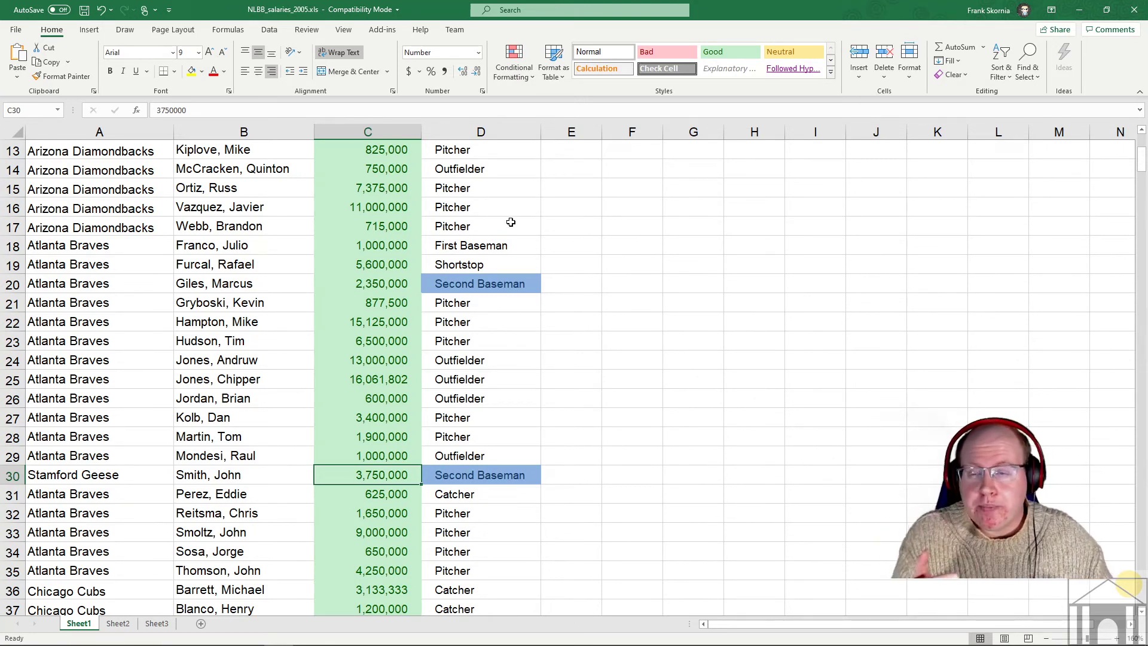
- Create a new workbook from the Personal Monthly Budget template in File > New
{"action": "left_click", "coordinate": [16, 31]}
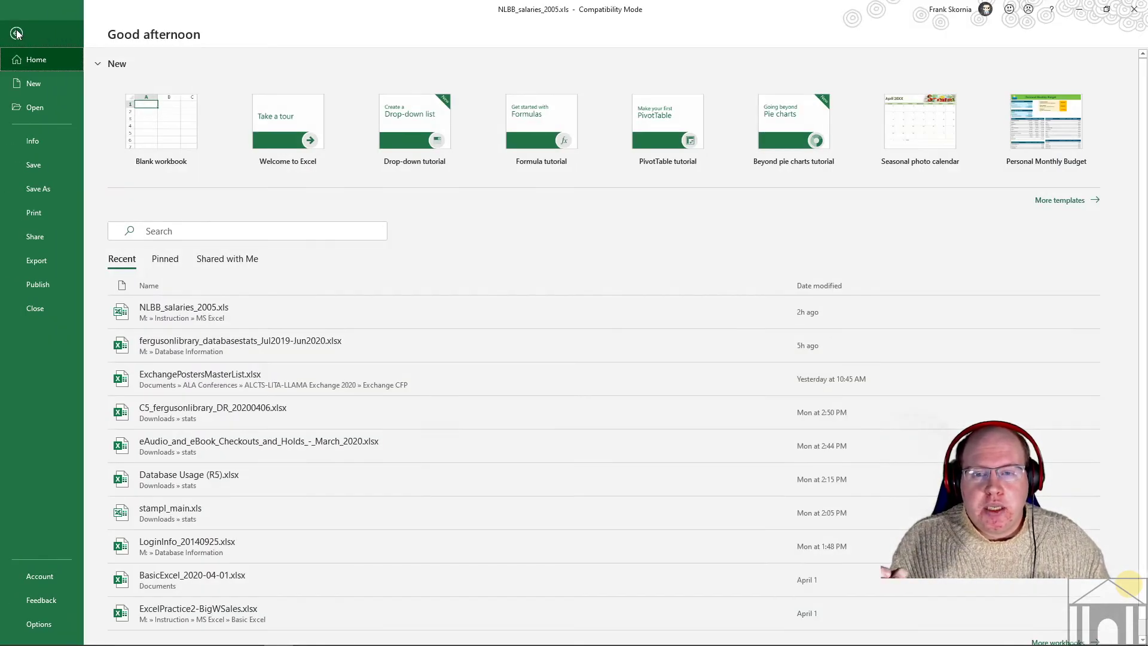
{"action": "left_click", "coordinate": [36, 87]}
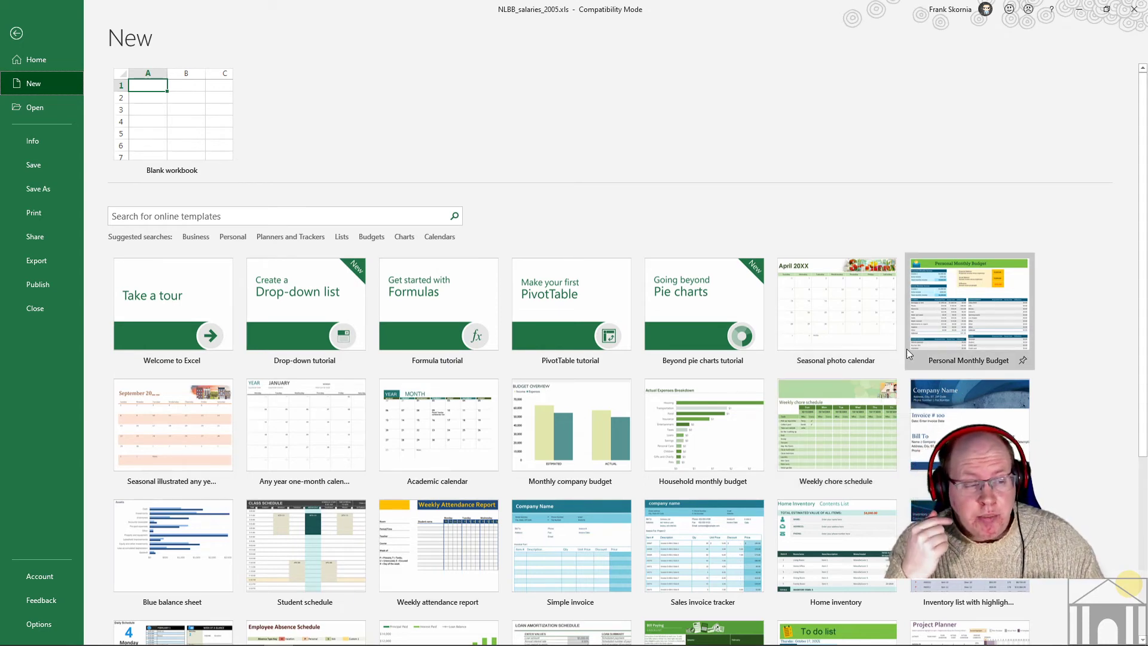
{"action": "scroll", "coordinate": [777, 377], "scroll_direction": "down", "scroll_amount": 3}
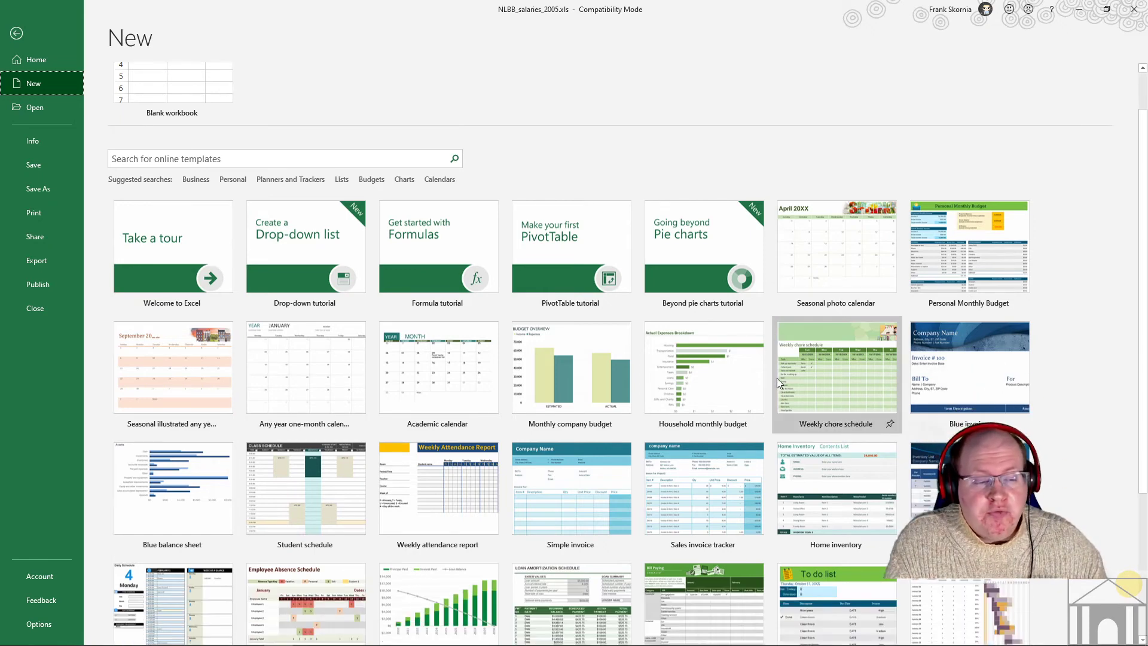
{"action": "scroll", "coordinate": [773, 375], "scroll_direction": "down", "scroll_amount": 3}
{"action": "scroll", "coordinate": [769, 372], "scroll_direction": "up", "scroll_amount": 3}
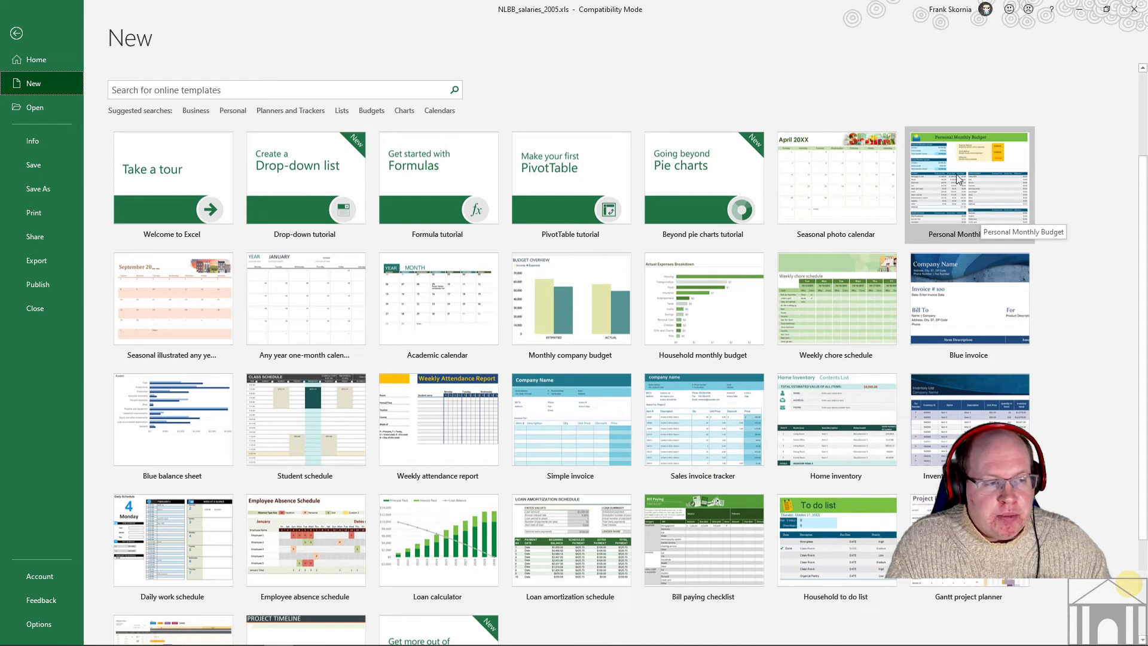
{"action": "double_click", "coordinate": [970, 189]}
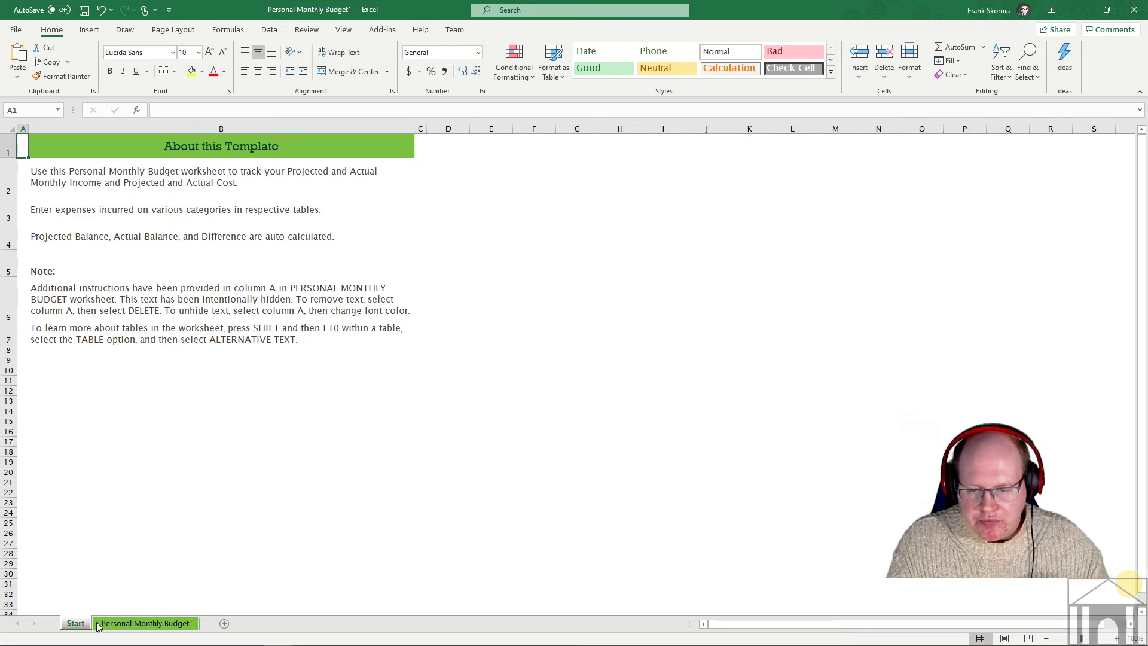
{"action": "left_click", "coordinate": [165, 625]}
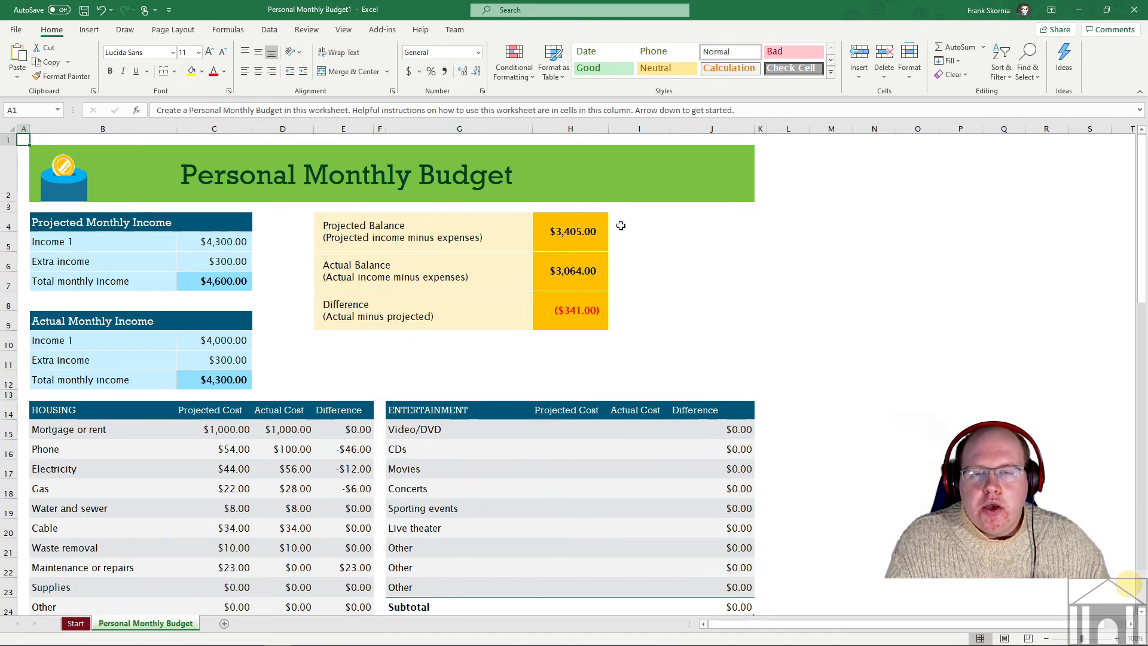
{"action": "scroll", "coordinate": [621, 226], "scroll_direction": "down", "scroll_amount": 1}
{"action": "scroll", "coordinate": [620, 225], "scroll_direction": "up", "scroll_amount": 1}
{"action": "scroll", "coordinate": [616, 223], "scroll_direction": "down", "scroll_amount": 1}
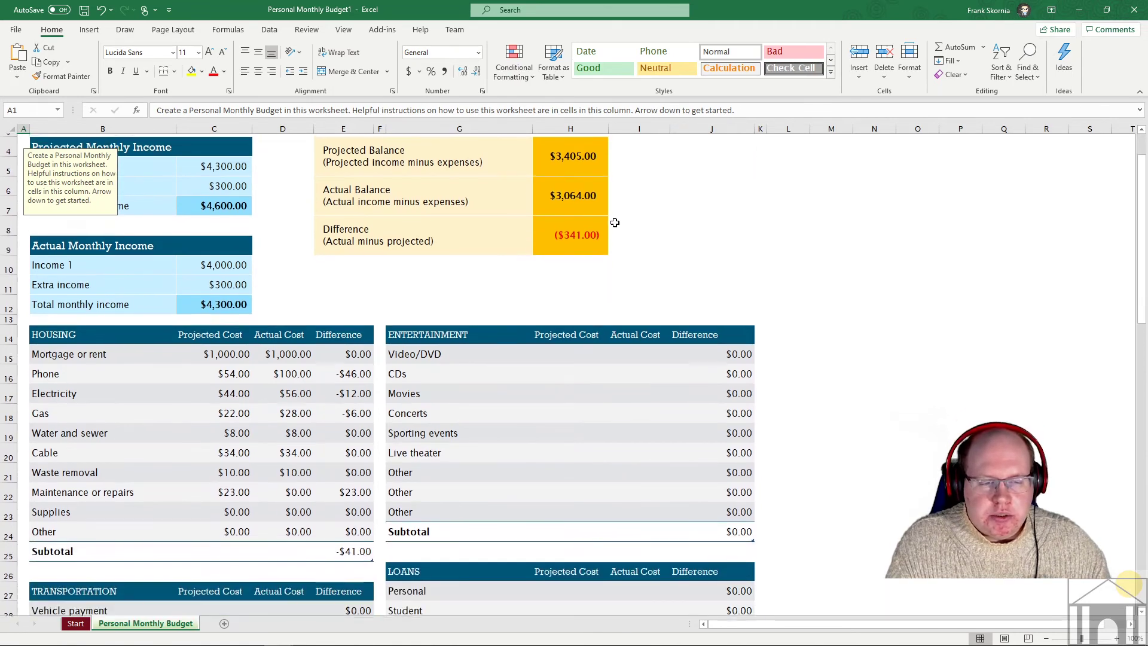
{"action": "scroll", "coordinate": [614, 223], "scroll_direction": "down", "scroll_amount": 1}
{"action": "scroll", "coordinate": [614, 222], "scroll_direction": "up", "scroll_amount": 1}
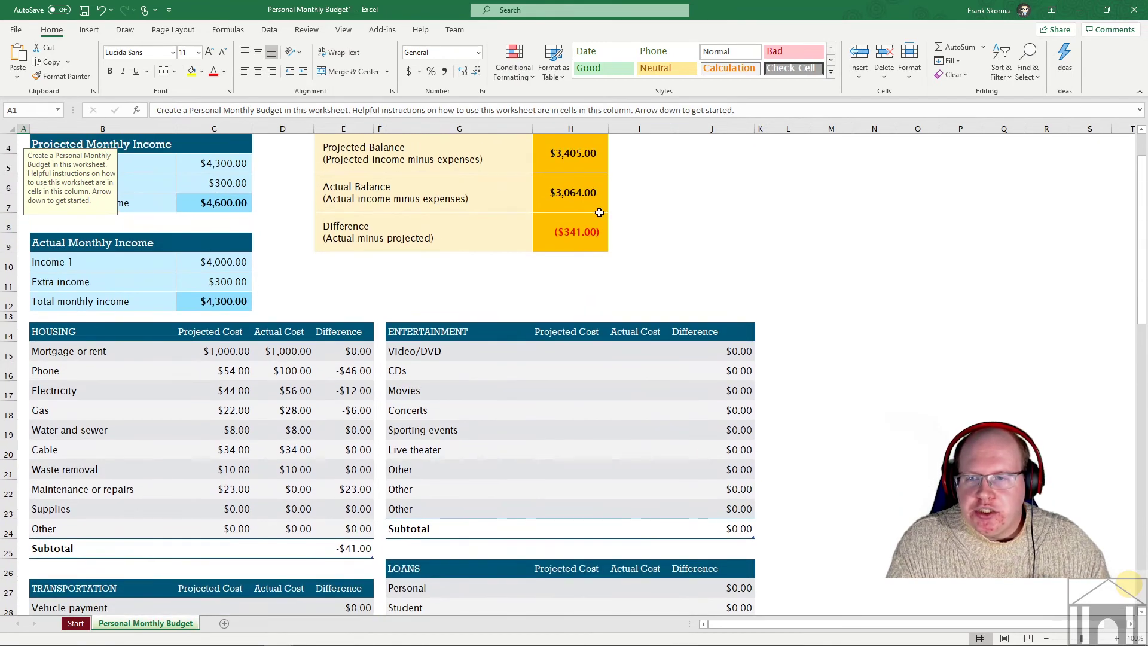
{"action": "left_click", "coordinate": [276, 114]}
{"action": "triple_click", "coordinate": [317, 111]}
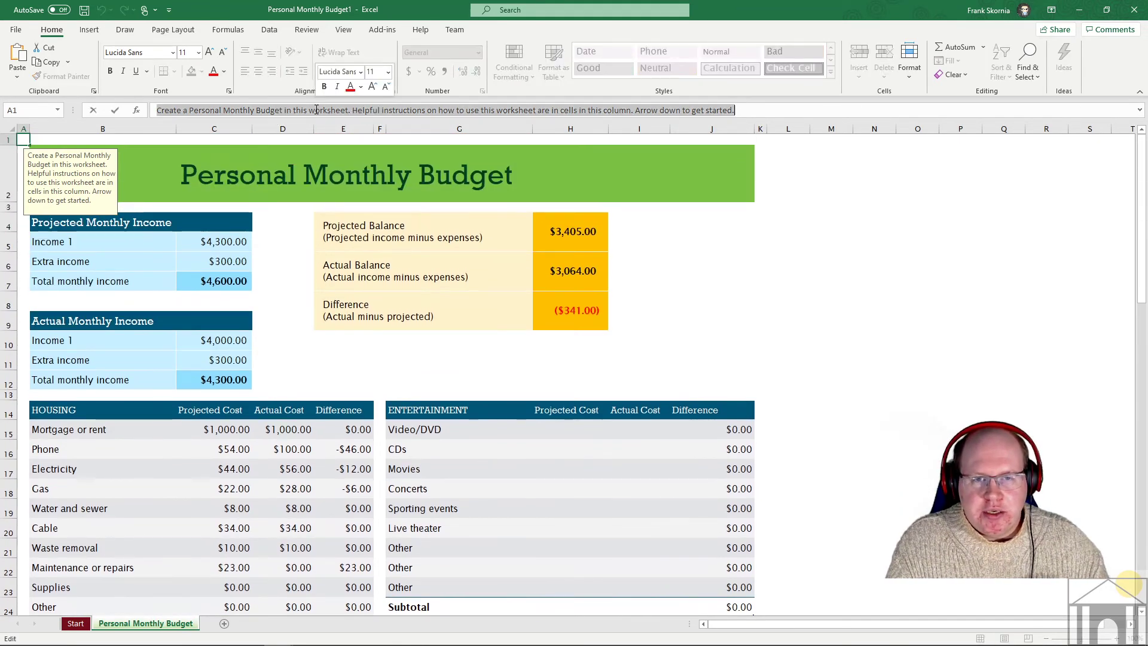
{"action": "left_click", "coordinate": [719, 342]}
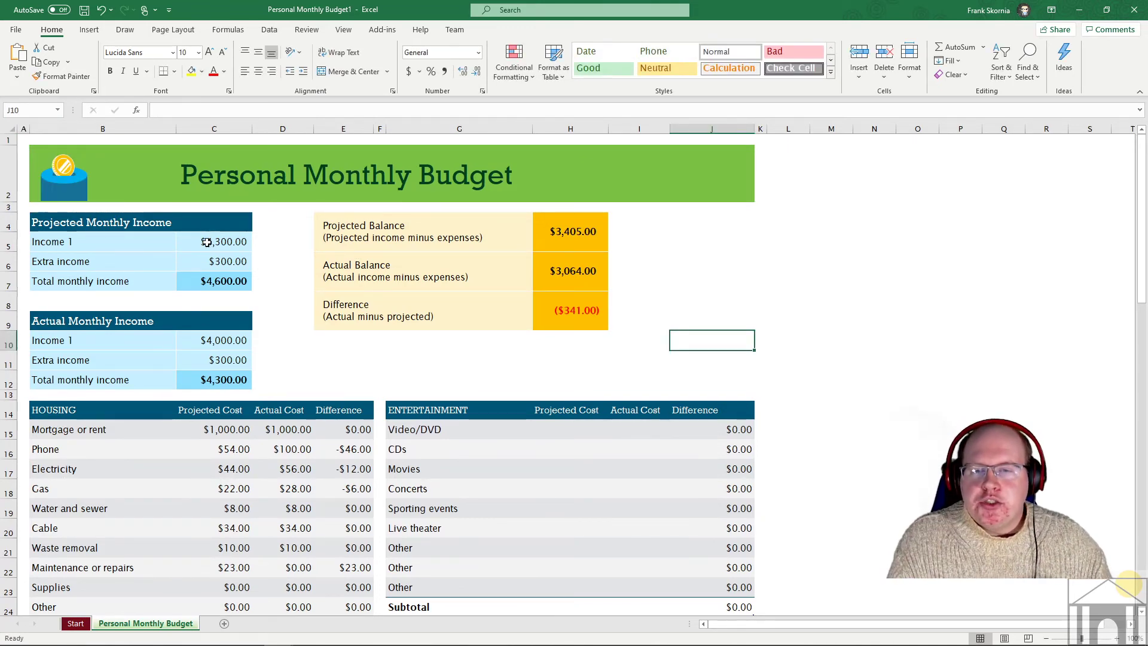
{"action": "scroll", "coordinate": [411, 302], "scroll_direction": "down", "scroll_amount": 2}
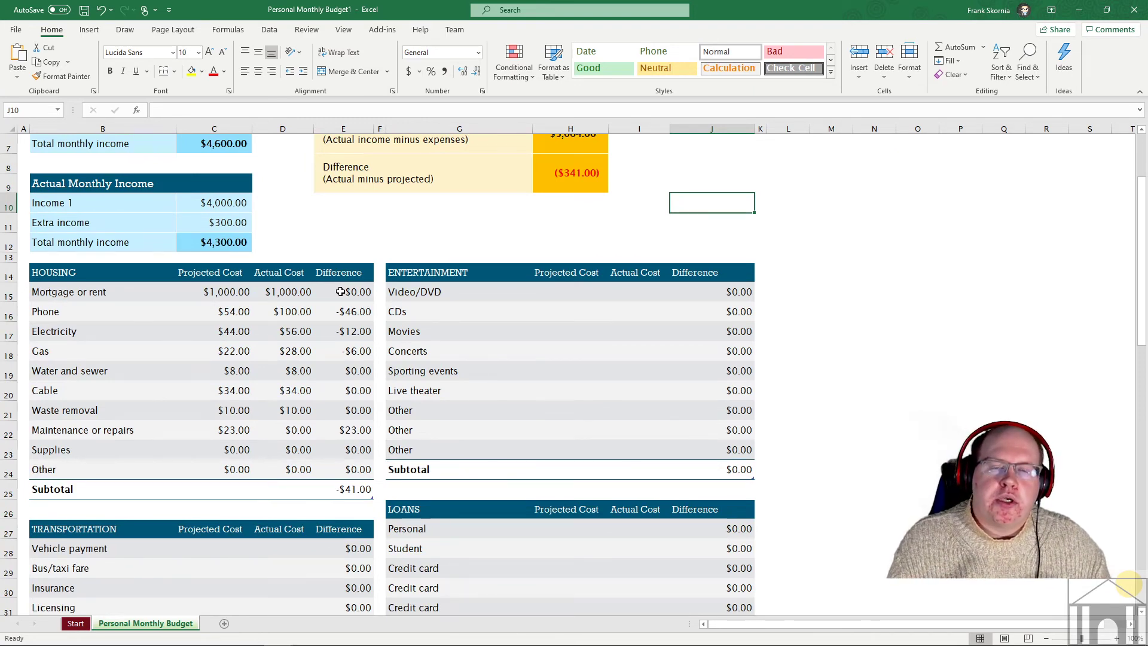
{"action": "scroll", "coordinate": [340, 292], "scroll_direction": "up", "scroll_amount": 2}
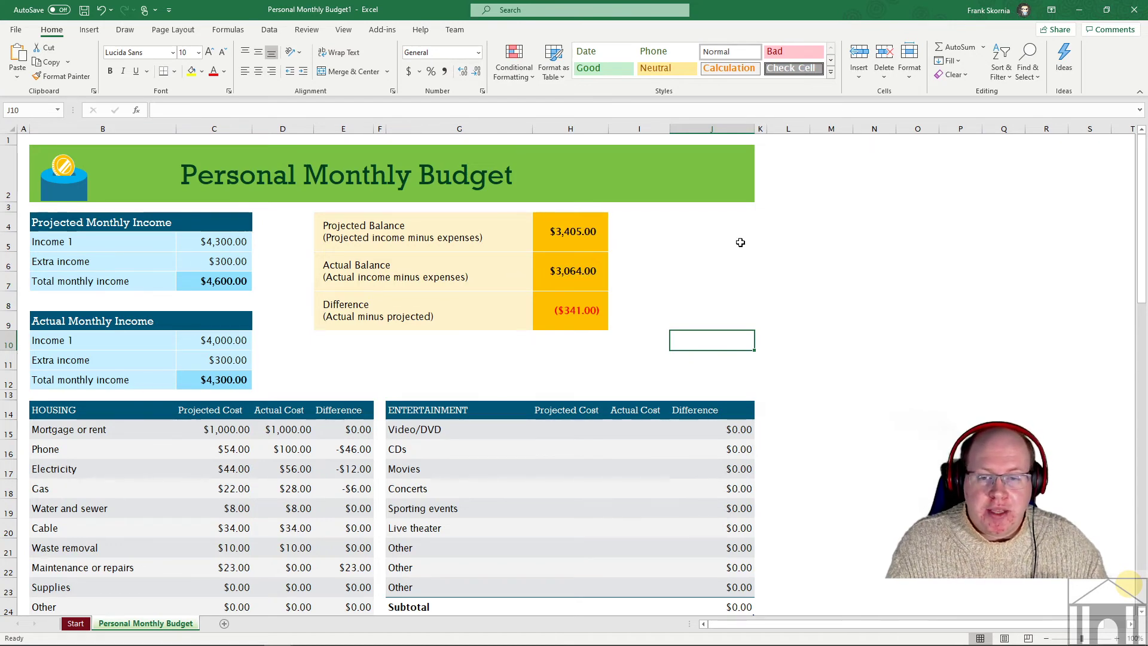
{"action": "scroll", "coordinate": [778, 257], "scroll_direction": "down", "scroll_amount": 3}
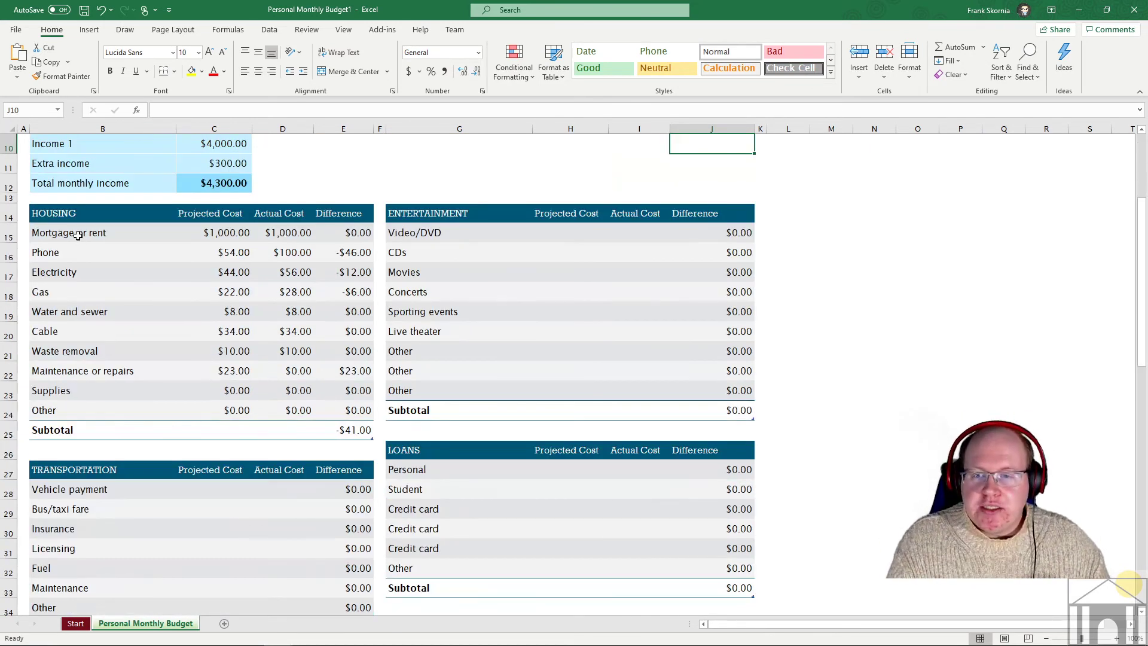
{"action": "left_click", "coordinate": [78, 235]}
{"action": "left_click", "coordinate": [69, 259]}
{"action": "left_click", "coordinate": [66, 279]}
{"action": "left_click", "coordinate": [60, 310]}
{"action": "left_click", "coordinate": [65, 274]}
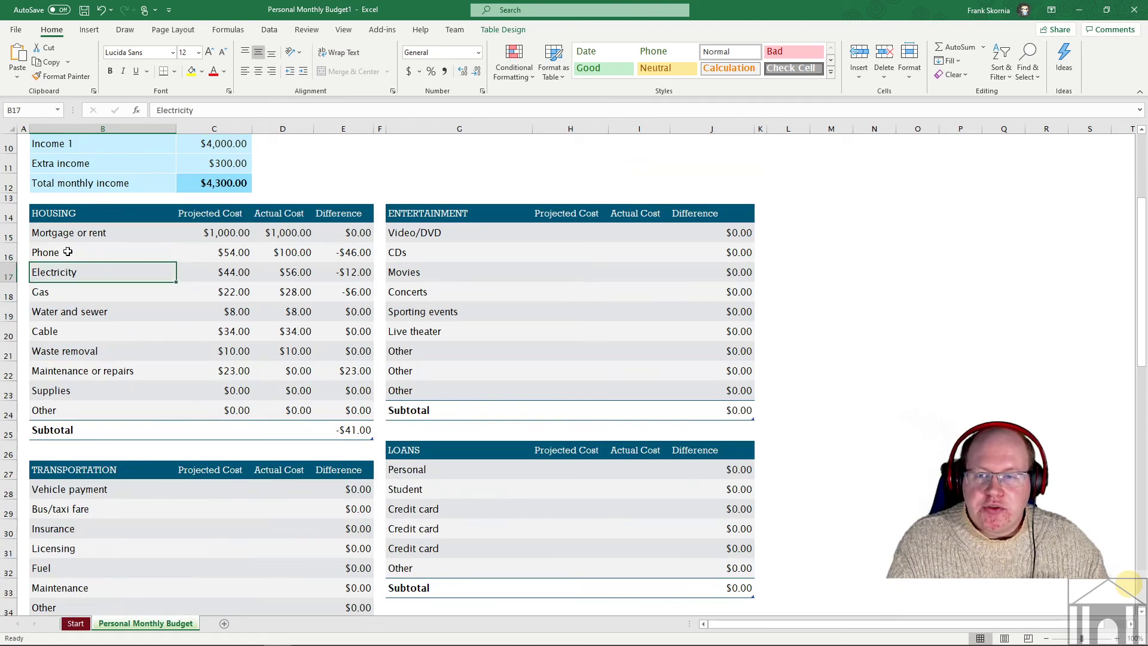
{"action": "left_click", "coordinate": [69, 236]}
{"action": "left_click", "coordinate": [66, 252]}
{"action": "left_click", "coordinate": [62, 274]}
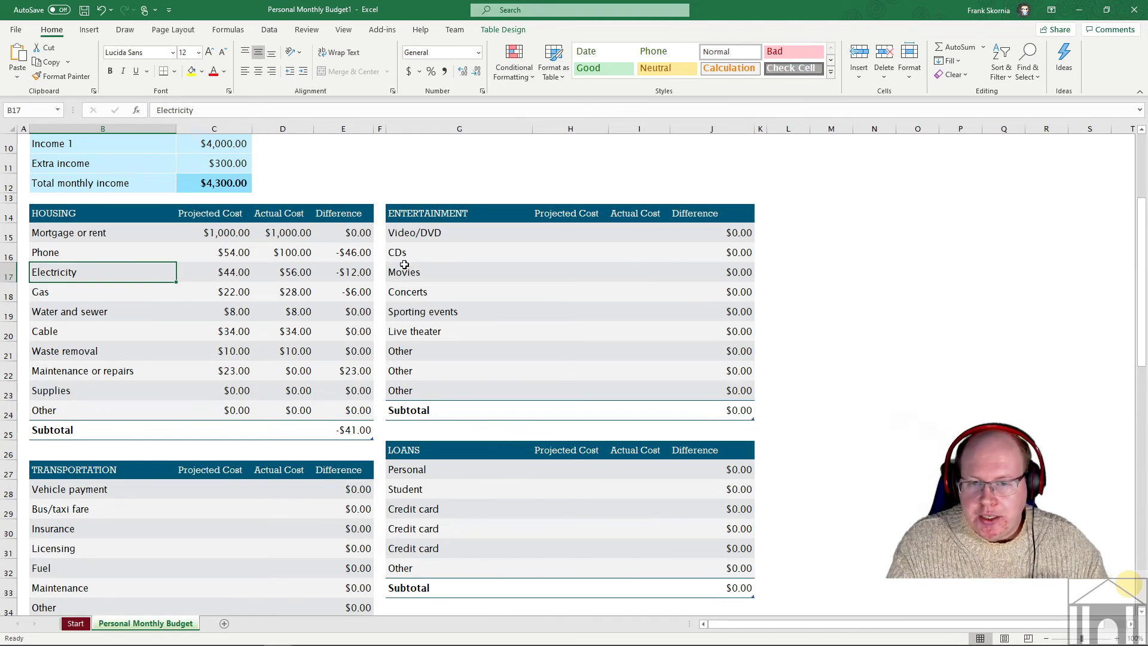
{"action": "scroll", "coordinate": [302, 299], "scroll_direction": "down", "scroll_amount": 2}
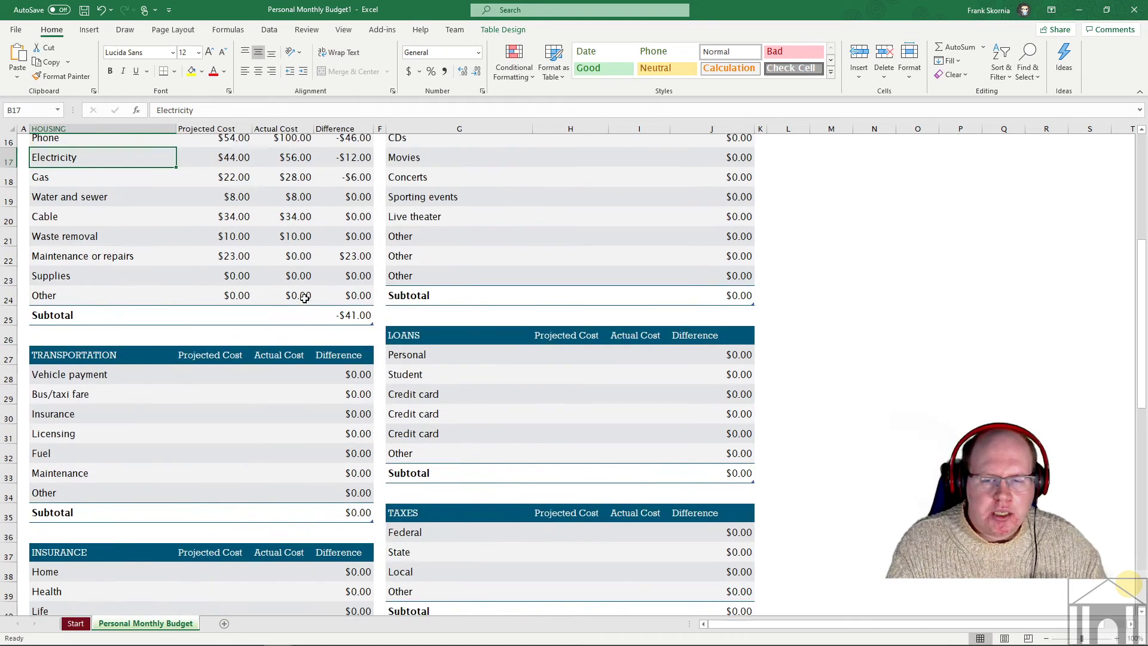
{"action": "scroll", "coordinate": [304, 297], "scroll_direction": "up", "scroll_amount": 2}
{"action": "scroll", "coordinate": [305, 297], "scroll_direction": "up", "scroll_amount": 2}
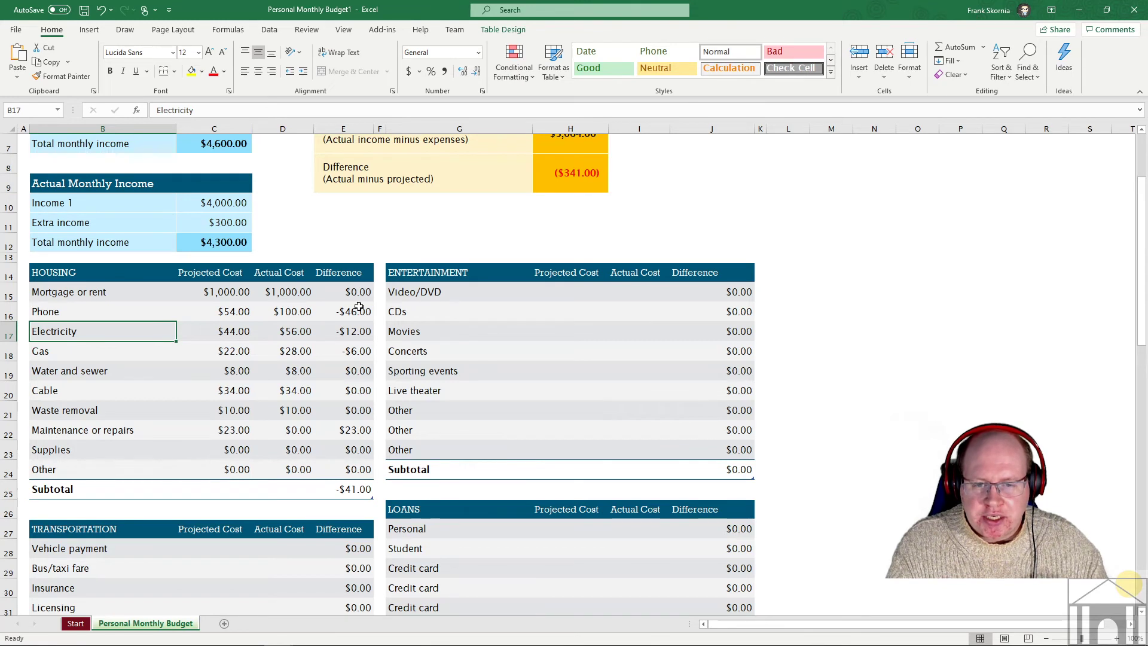
- Shade Housing differences E15:E24 below 0 light red with a Less Than rule
{"action": "left_click_drag", "start_coordinate": [349, 292], "coordinate": [365, 463]}
{"action": "left_click", "coordinate": [514, 63]}
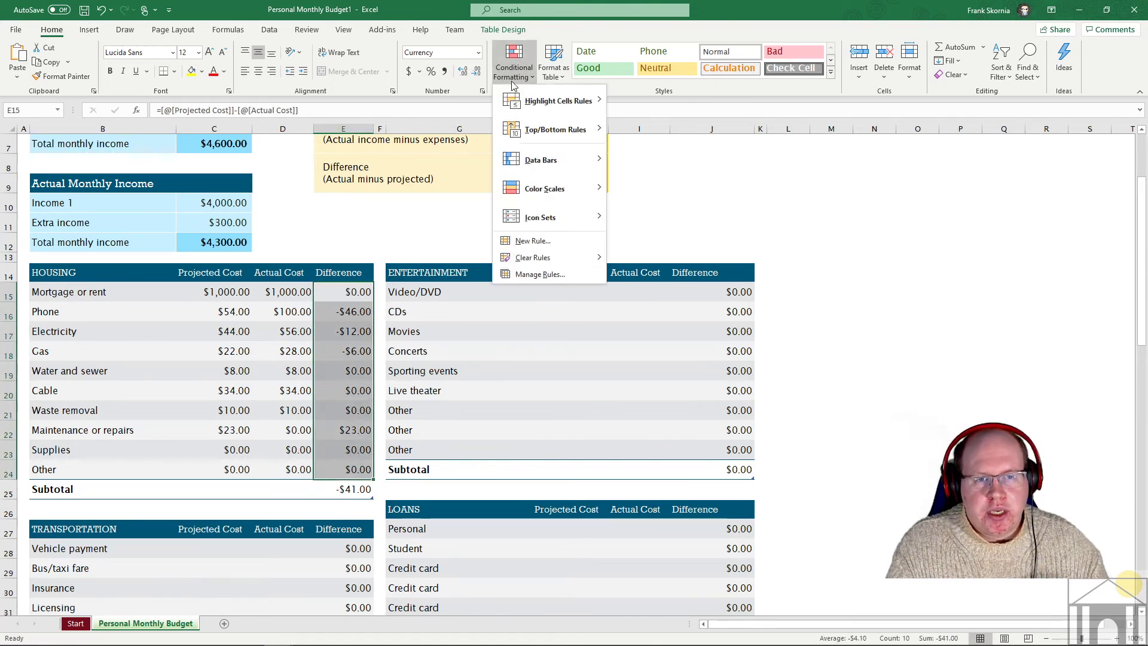
{"action": "mouse_move", "coordinate": [551, 103]}
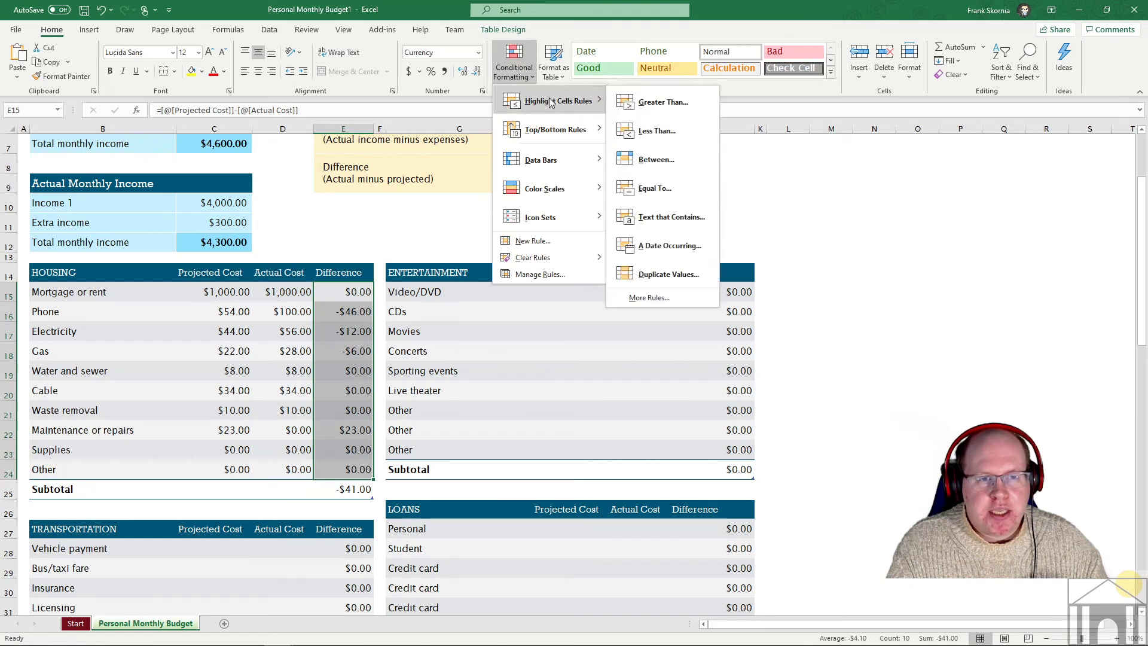
{"action": "left_click", "coordinate": [656, 130]}
{"action": "type", "text": "0"}
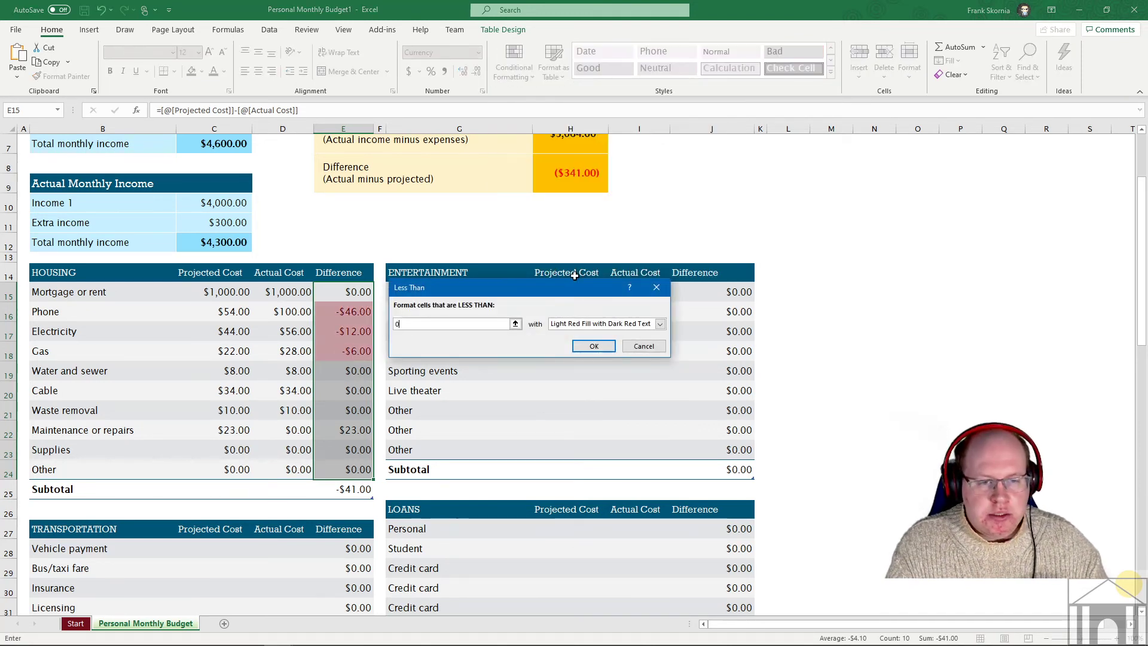
{"action": "left_click", "coordinate": [594, 346]}
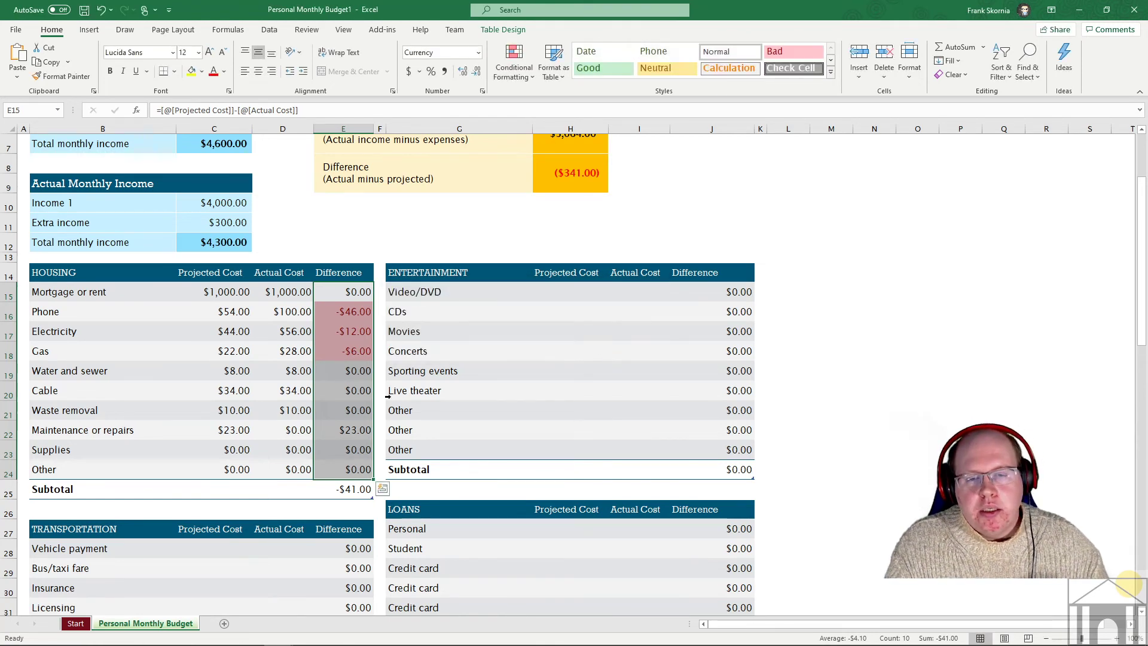
{"action": "left_click", "coordinate": [339, 386]}
- Change Electricity's actual cost to $35.00, giving an unshaded $9.00 difference
{"action": "left_click", "coordinate": [357, 309]}
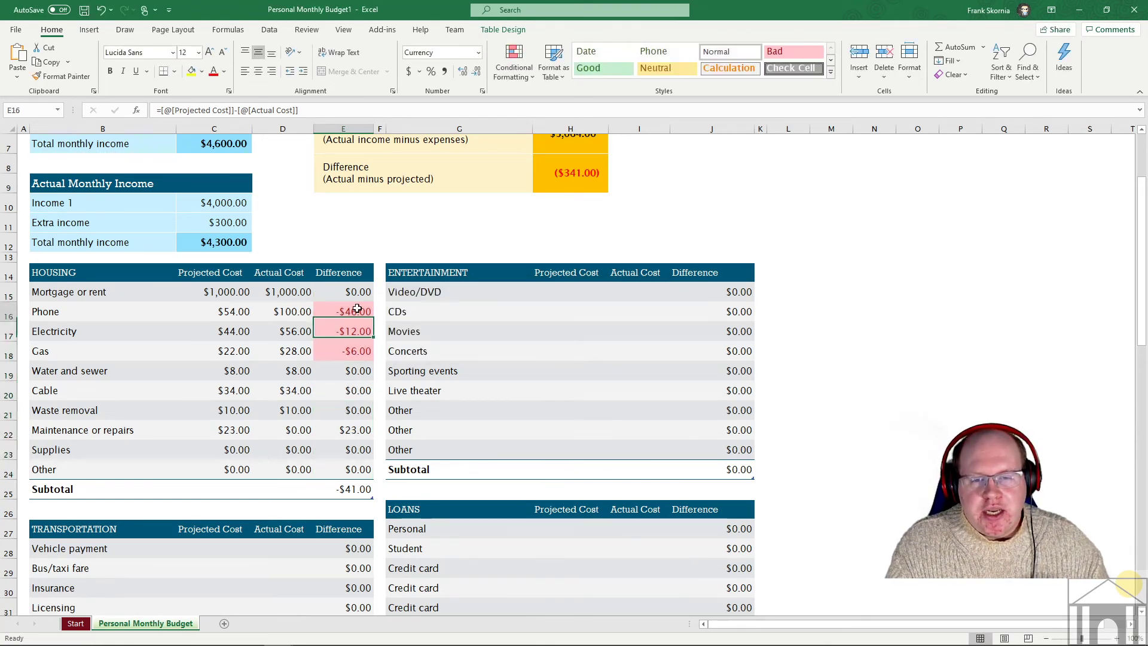
{"action": "left_click", "coordinate": [349, 352]}
{"action": "left_click", "coordinate": [277, 383]}
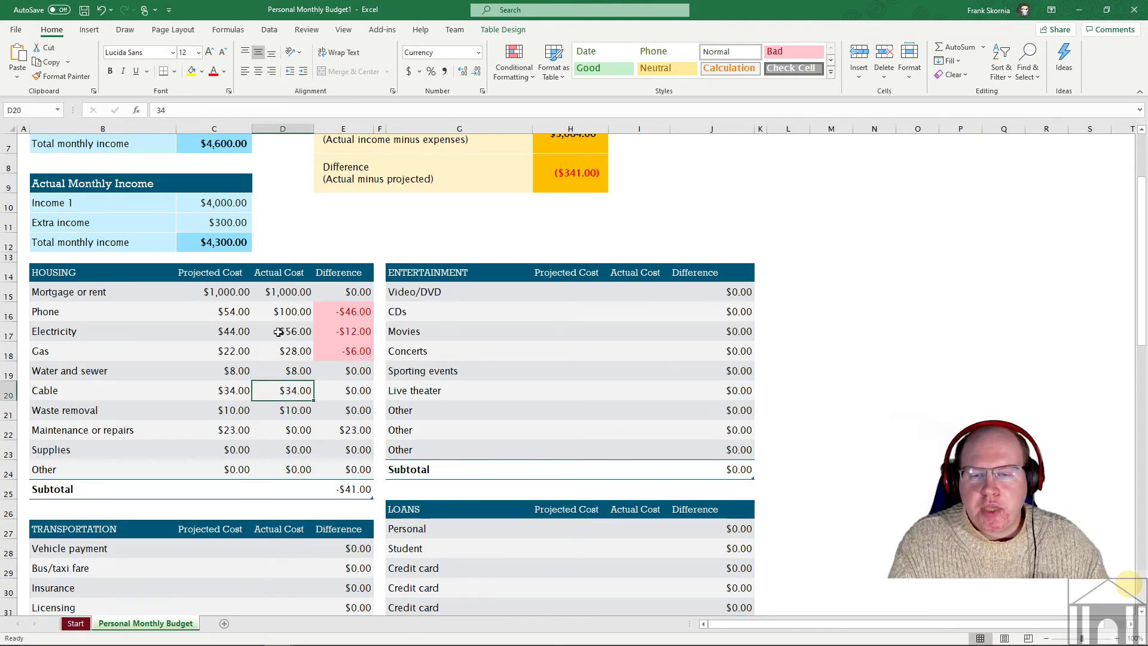
{"action": "left_click", "coordinate": [223, 335]}
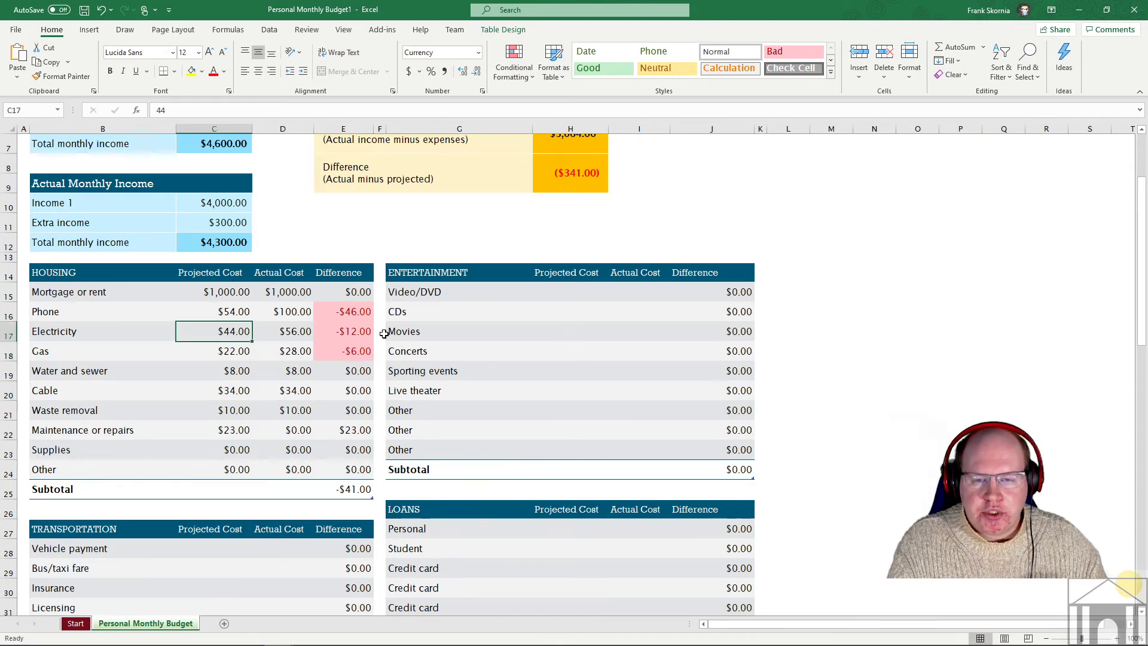
{"action": "left_click", "coordinate": [293, 337]}
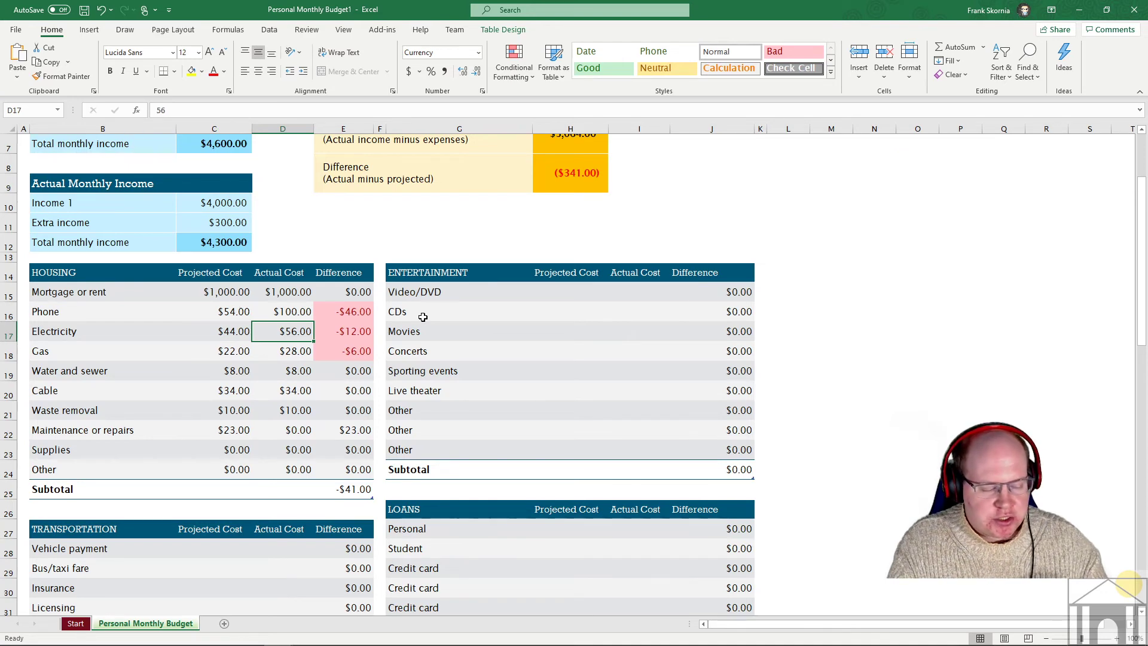
{"action": "type", "text": "35"}
{"action": "key", "text": "Return"}
{"action": "left_click", "coordinate": [357, 328]}
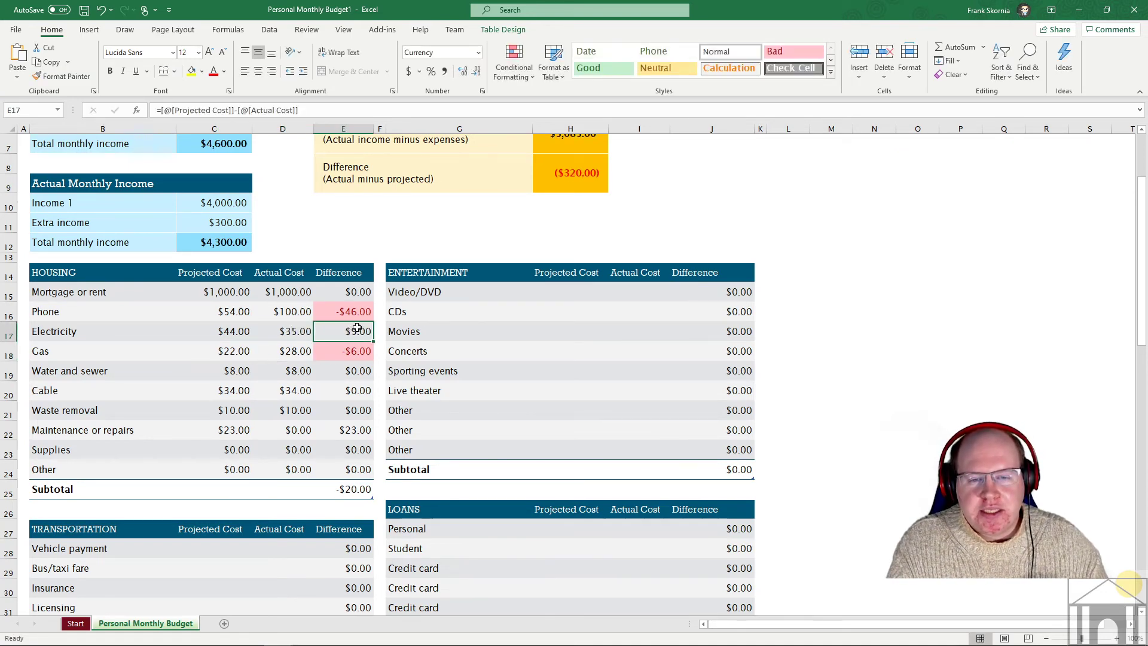
{"action": "scroll", "coordinate": [478, 313], "scroll_direction": "up", "scroll_amount": 2}
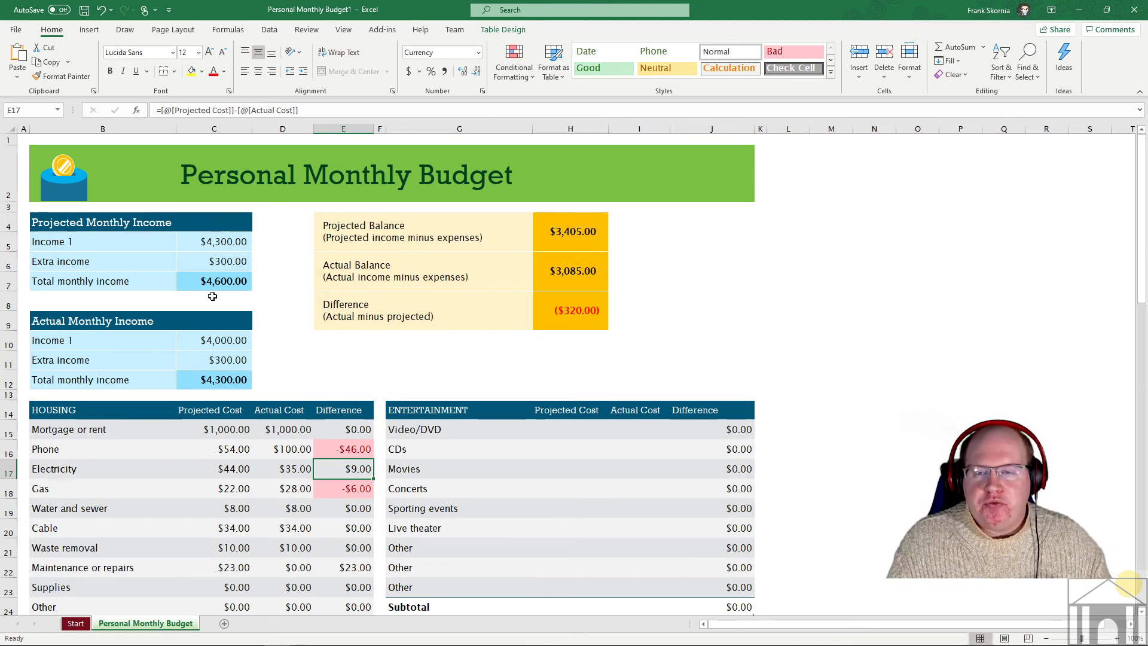
{"action": "left_click", "coordinate": [12, 262]}
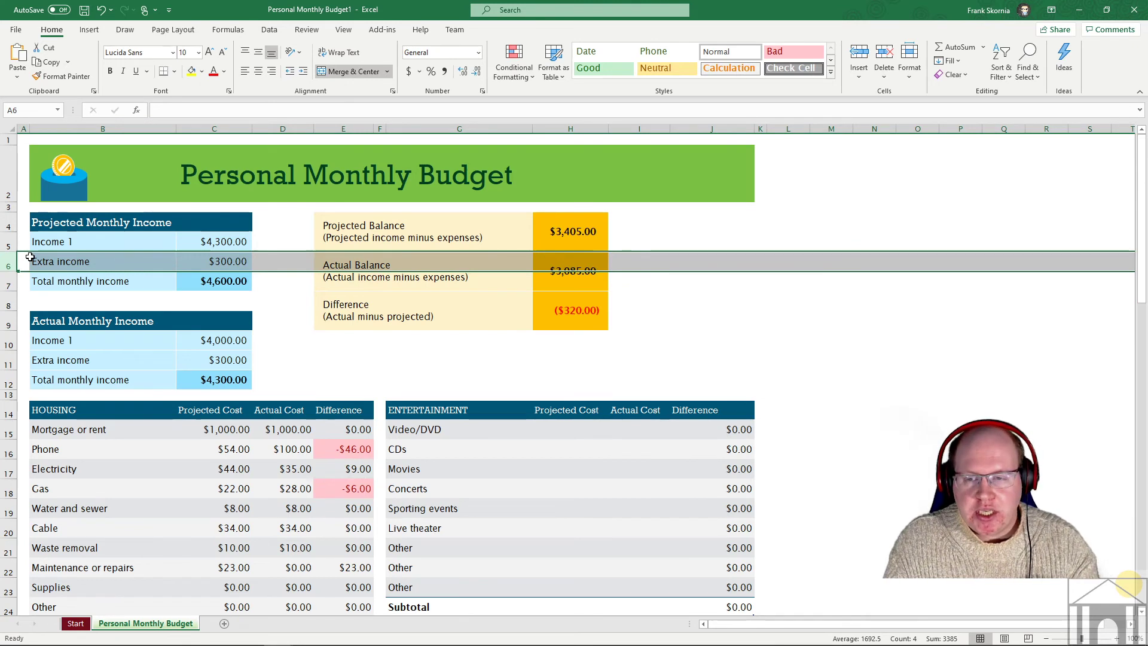
- Add a projected Income 2 row of $3,500.00 above Extra income, raising the total to $8,100.00
{"action": "key", "text": "ctrl+shift+plus"}
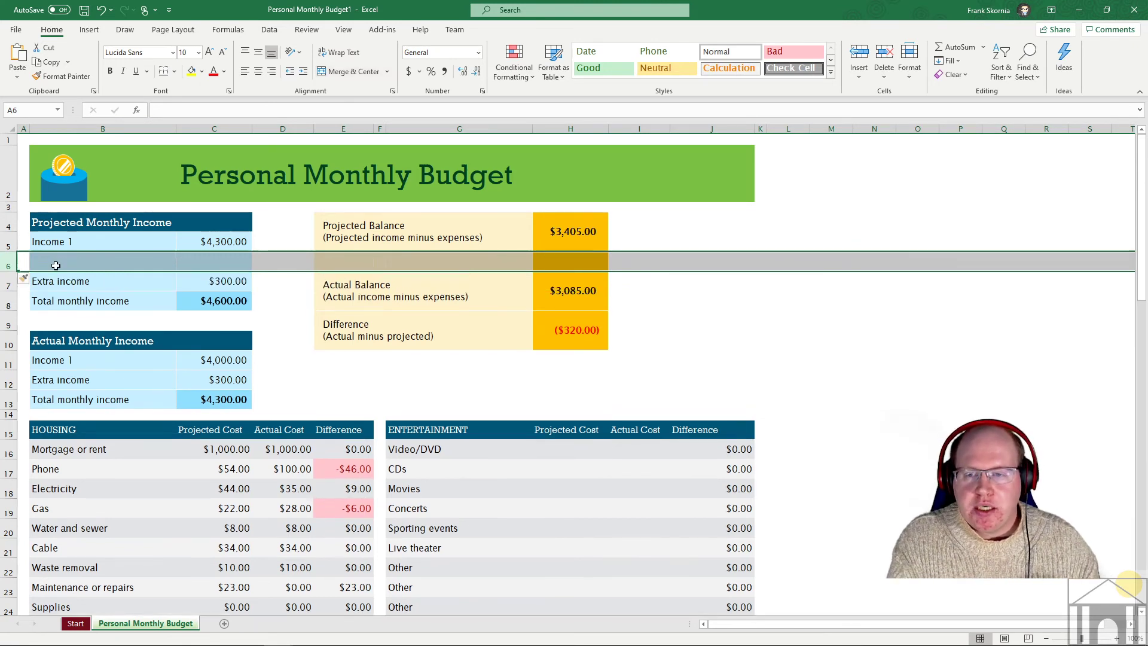
{"action": "left_click", "coordinate": [128, 260]}
{"action": "type", "text": "Income 2"}
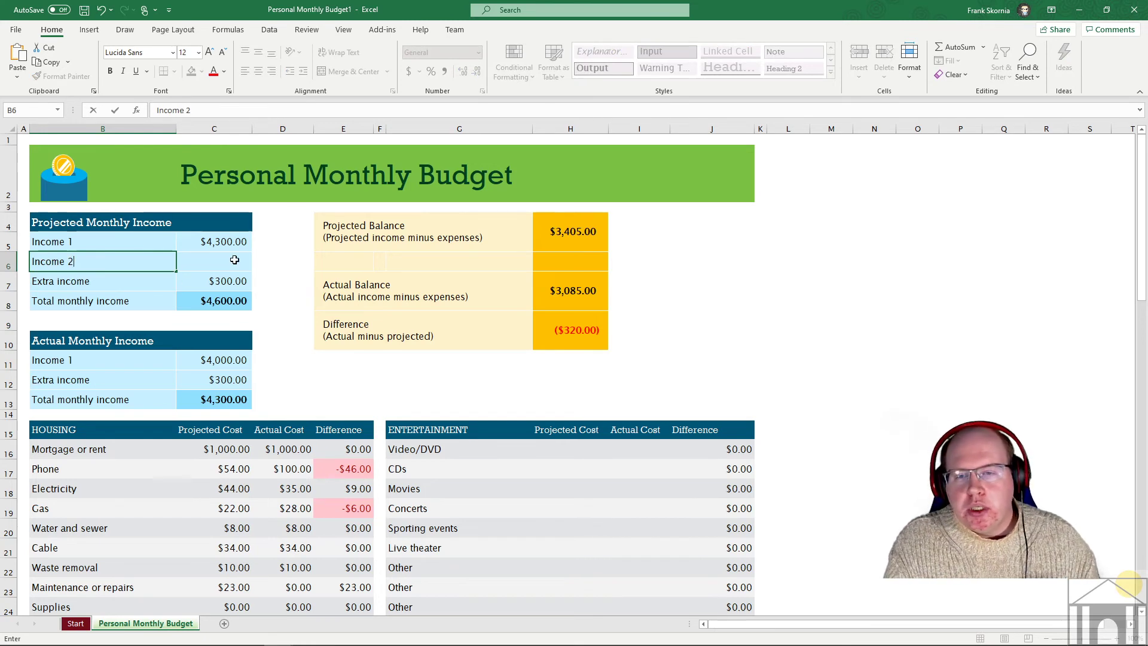
{"action": "left_click", "coordinate": [234, 259]}
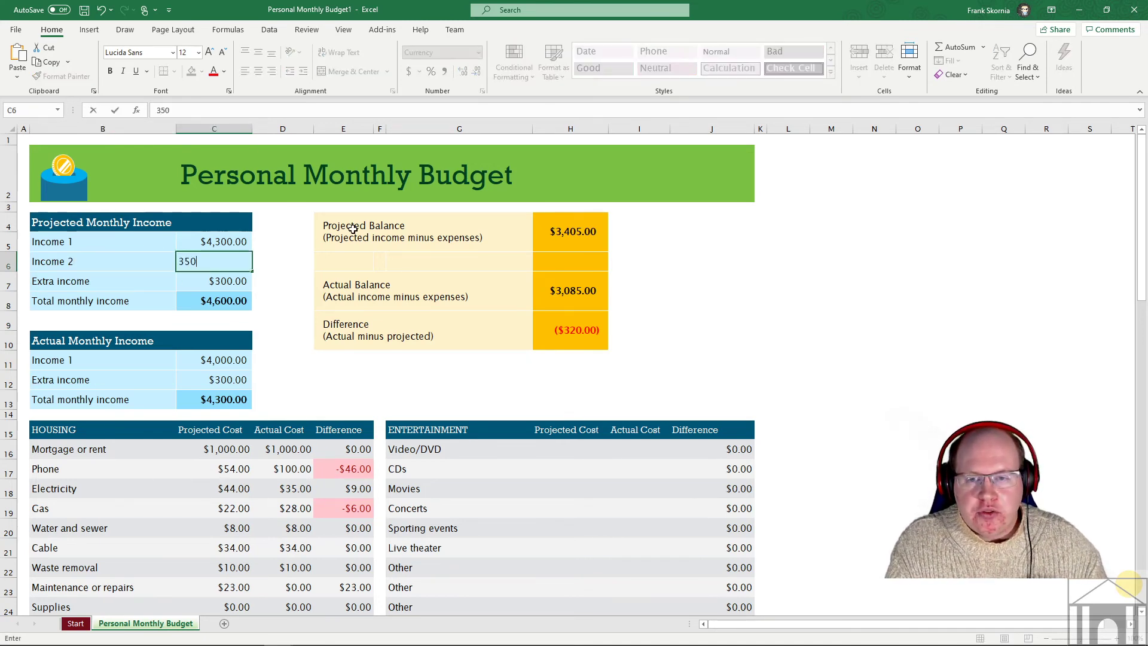
{"action": "key", "text": "Return"}
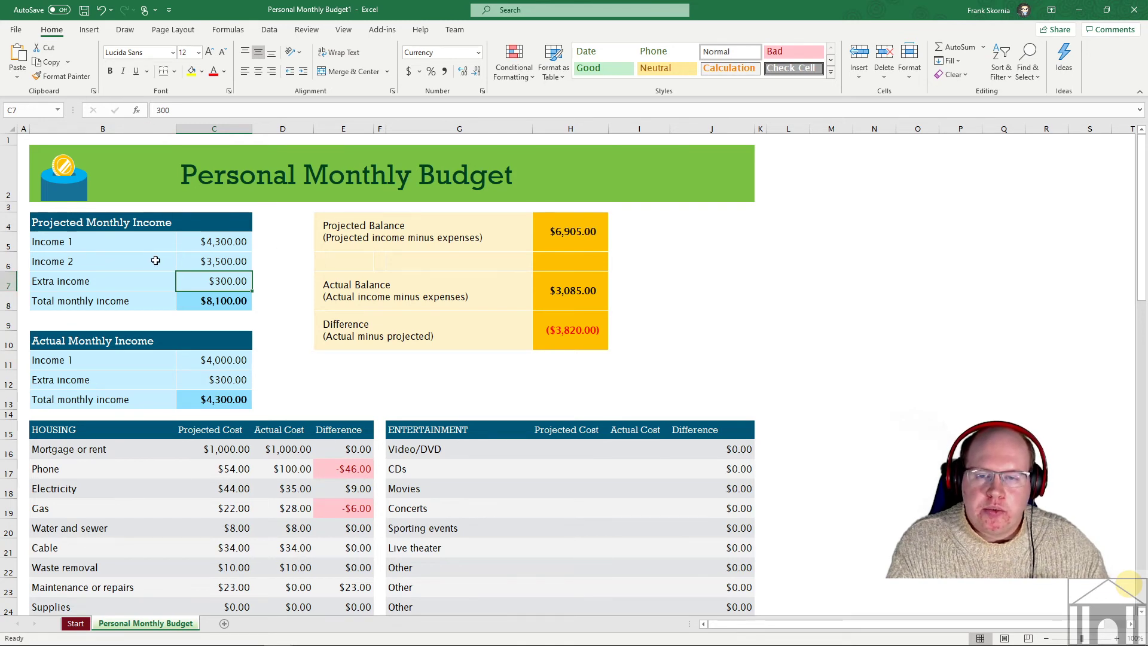
{"action": "left_click", "coordinate": [217, 307]}
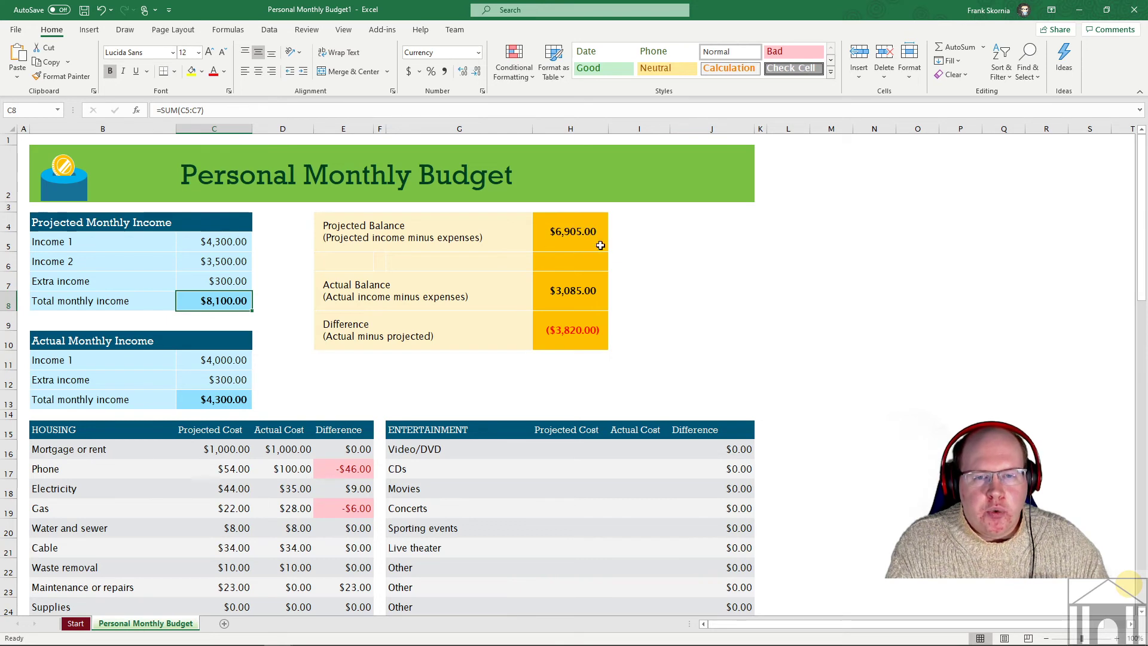
- Add an actual Income 2 row of $6,000.00 above the actual Extra income row
{"action": "left_click", "coordinate": [21, 380]}
{"action": "key", "text": "ctrl+shift+plus"}
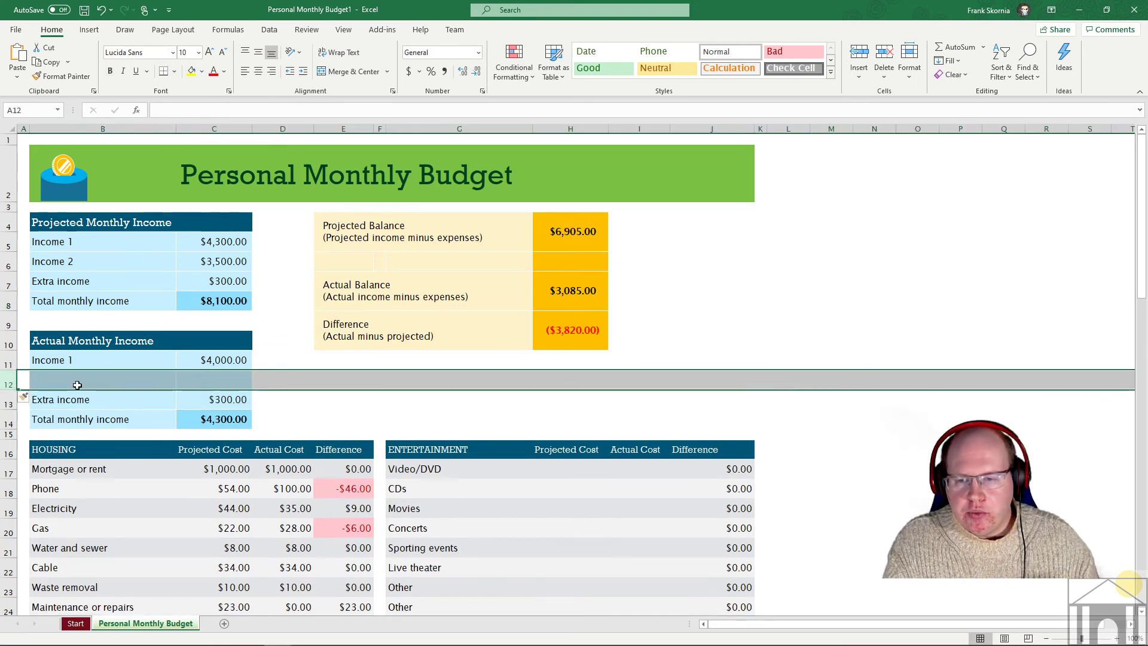
{"action": "left_click", "coordinate": [78, 385]}
{"action": "type", "text": "Income 2"}
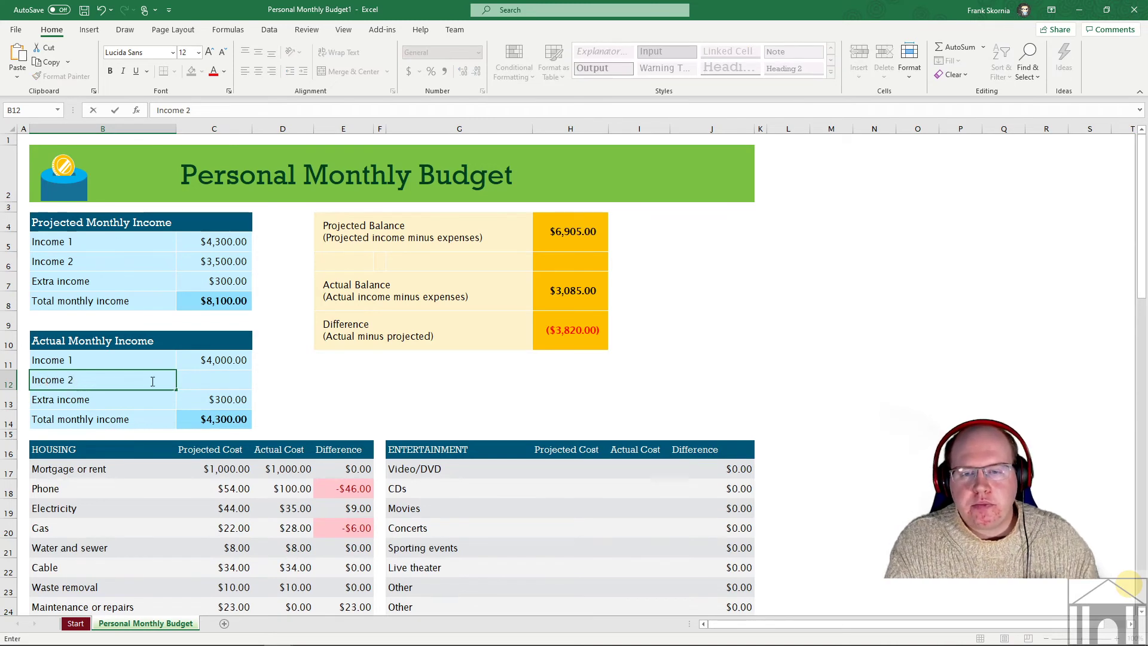
{"action": "key", "text": "Tab"}
{"action": "type", "text": "6,00"}
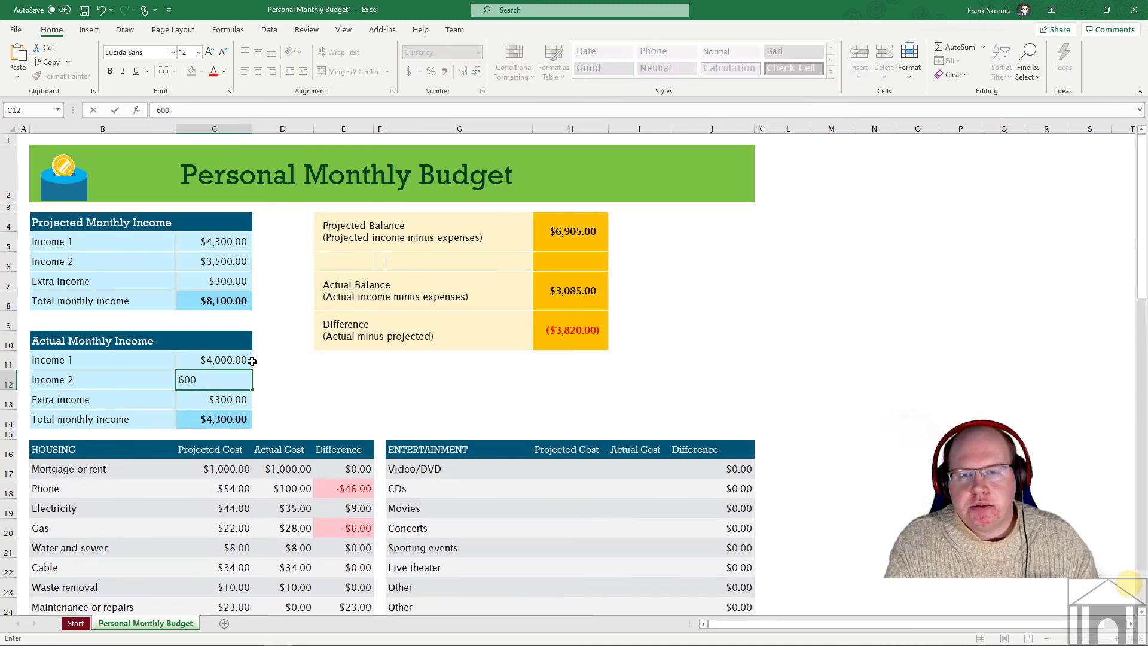
{"action": "type", "text": "0"}
{"action": "key", "text": "Return"}
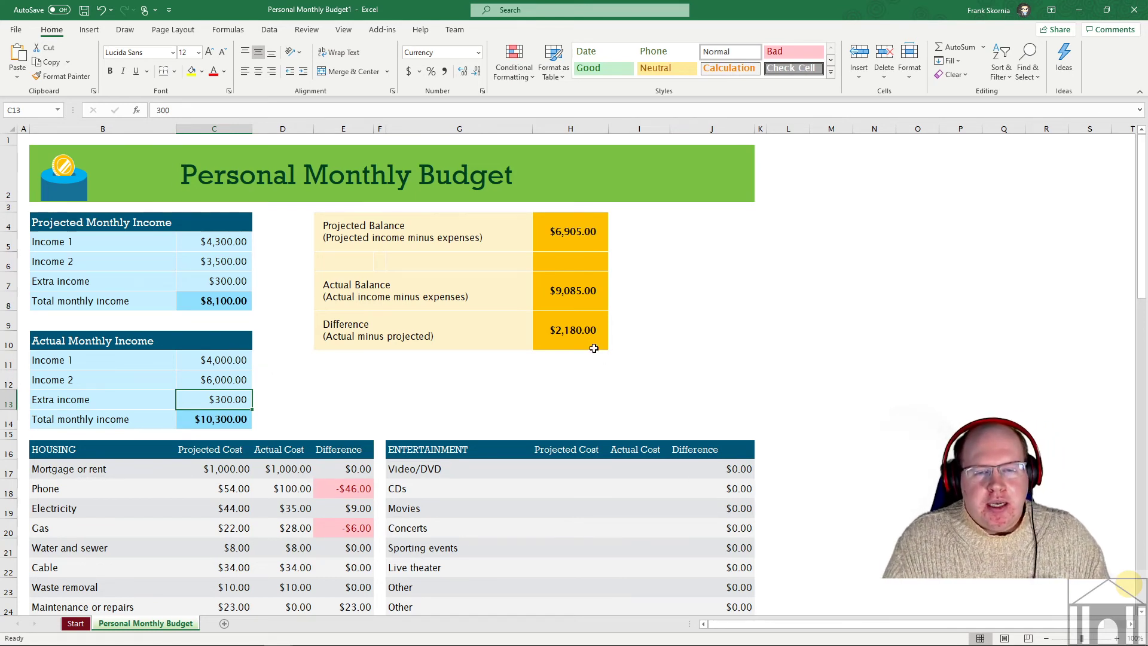
- Set the Movies projected and actual costs to 0
{"action": "scroll", "coordinate": [520, 314], "scroll_direction": "down", "scroll_amount": 2}
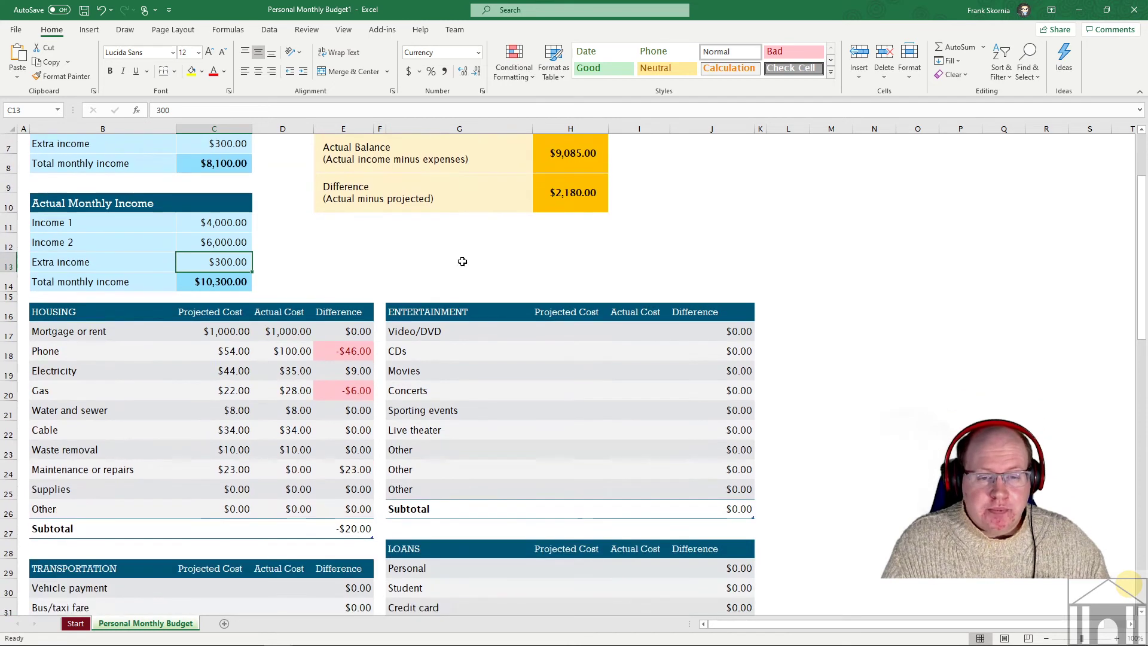
{"action": "left_click", "coordinate": [573, 329]}
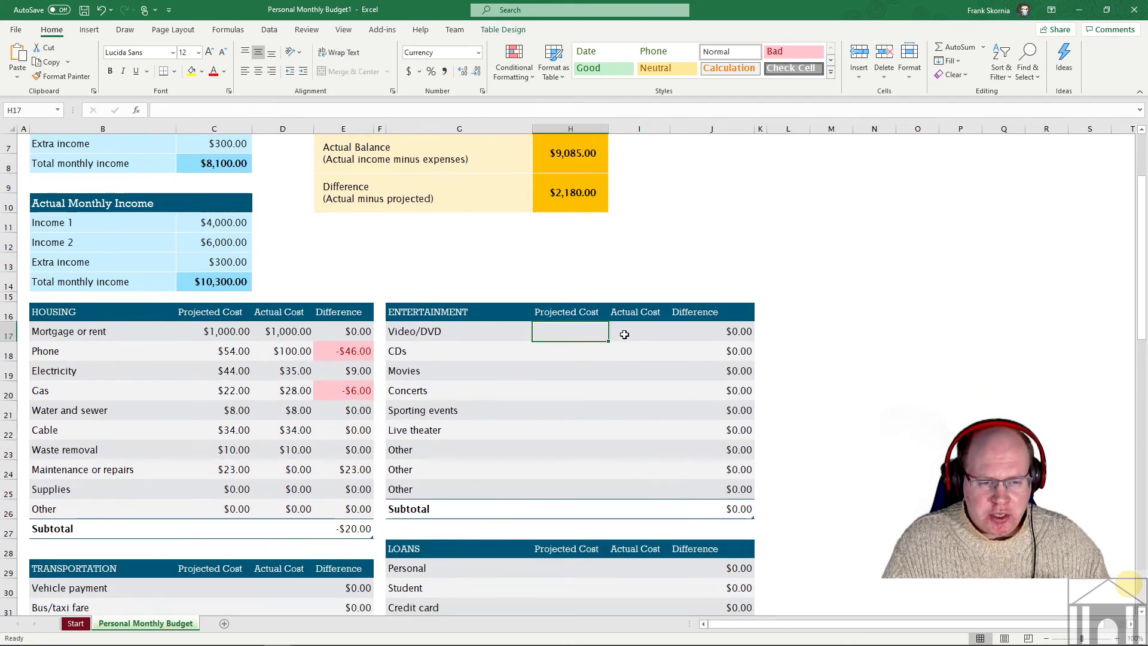
{"action": "left_click", "coordinate": [622, 334]}
{"action": "left_click", "coordinate": [561, 335]}
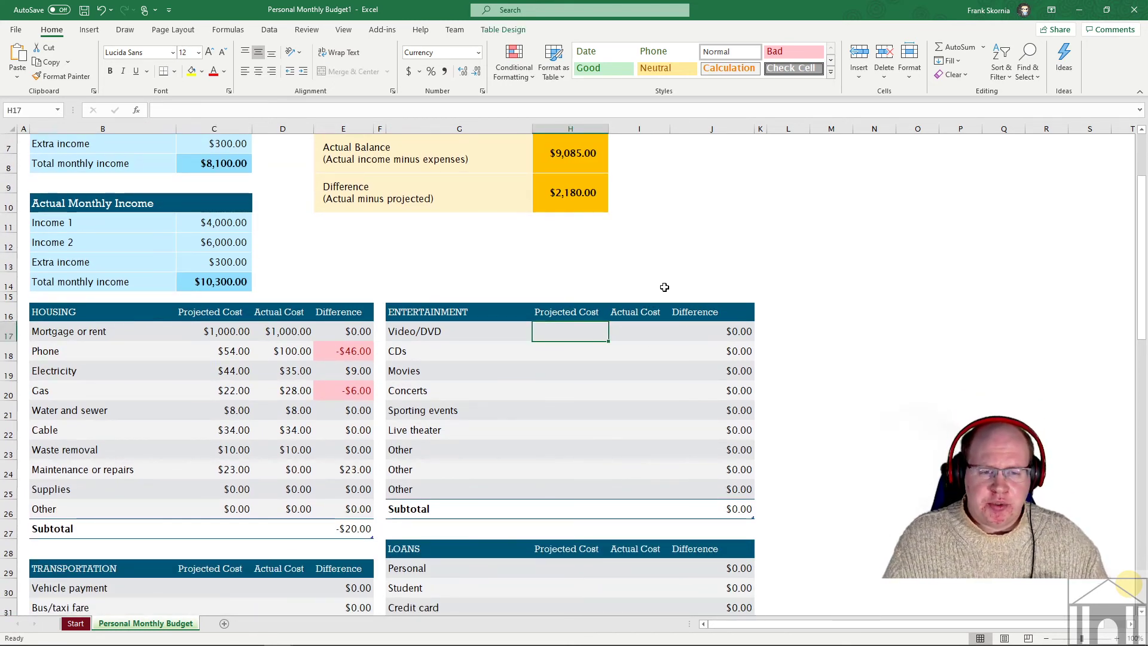
{"action": "left_click", "coordinate": [565, 372]}
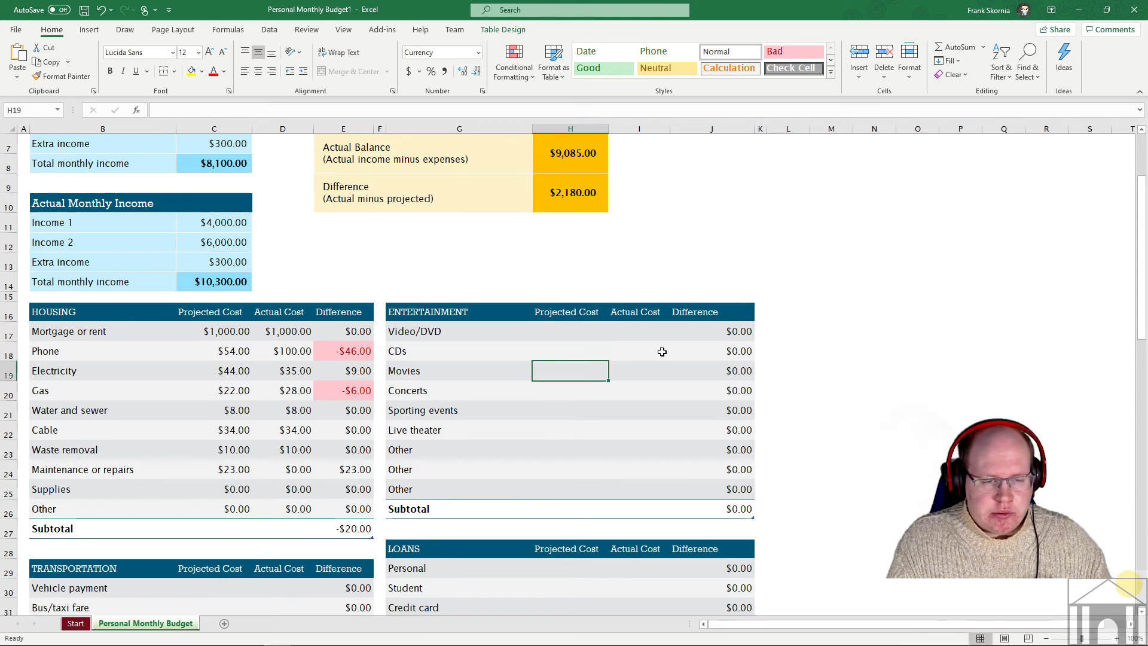
{"action": "type", "text": "0"}
{"action": "key", "text": "Tab"}
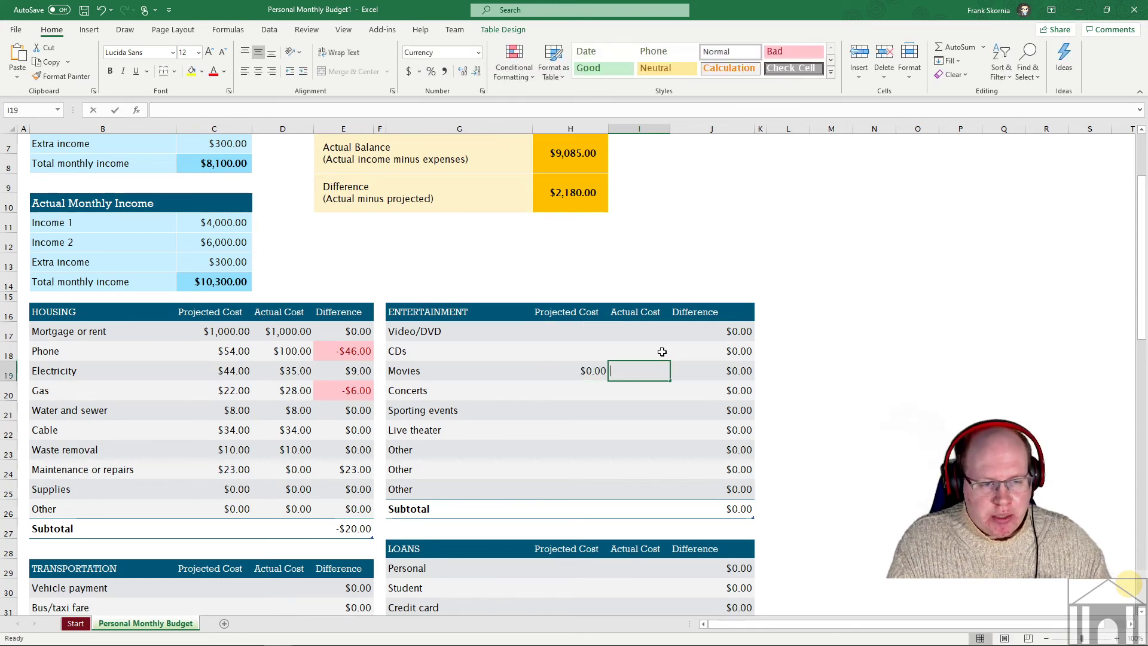
{"action": "type", "text": "0"}
{"action": "key", "text": "Return"}
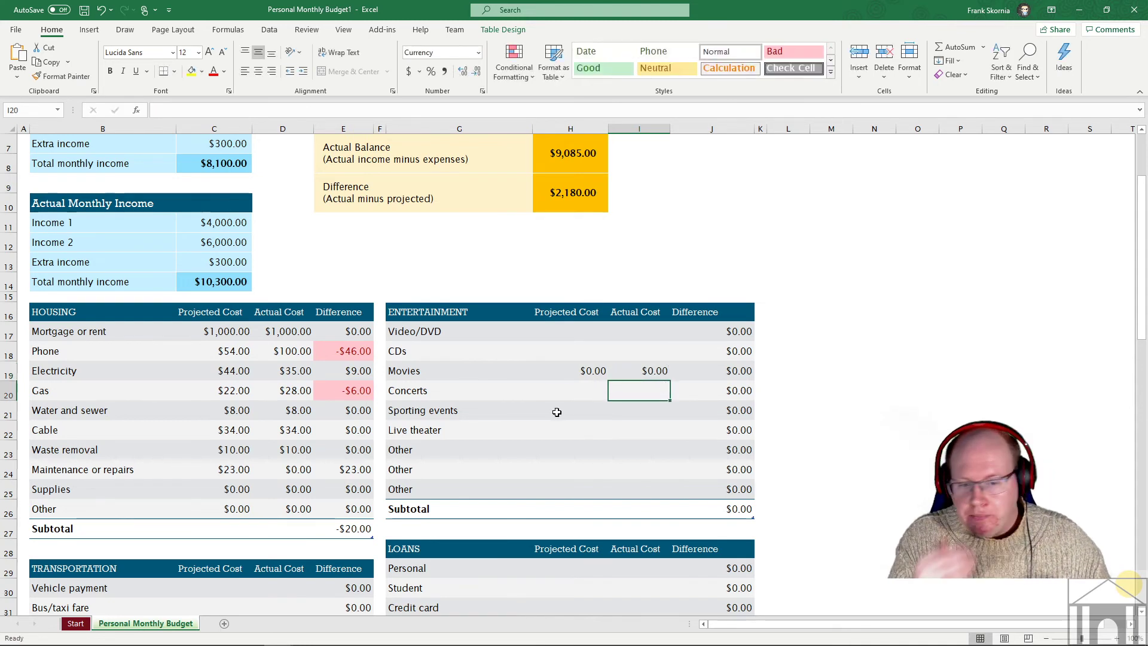
- Rename the Other row to Ebooks with $30 projected and $50 actual, a -$20.00 difference
{"action": "left_click", "coordinate": [560, 447]}
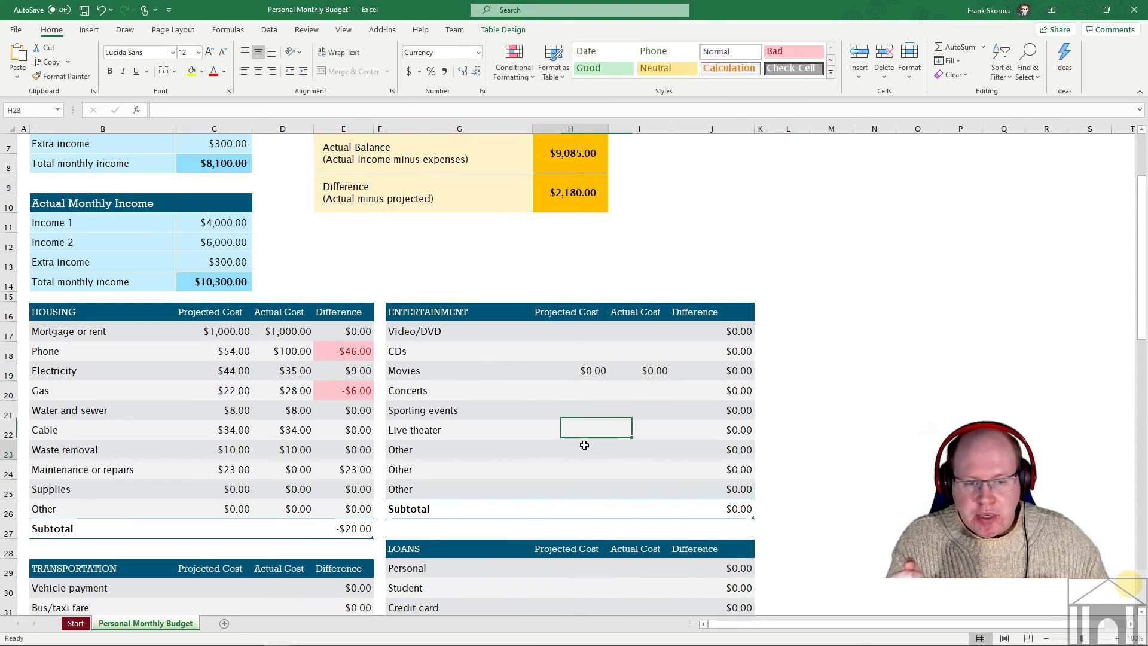
{"action": "left_click", "coordinate": [470, 453]}
{"action": "type", "text": "Ebooks"}
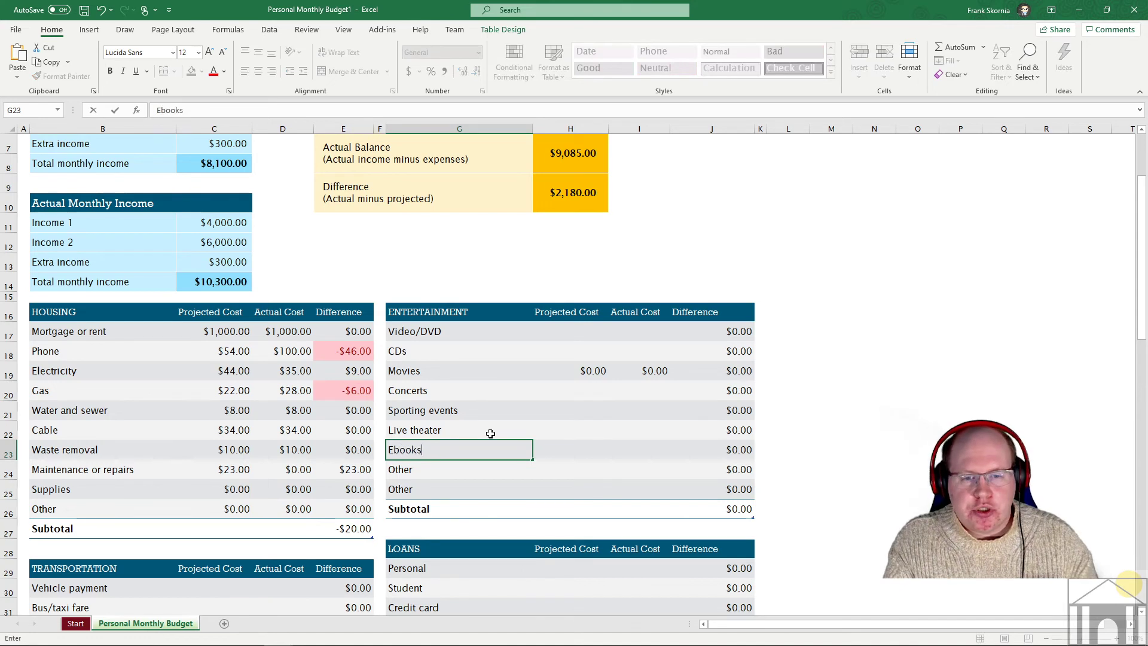
{"action": "left_click", "coordinate": [580, 444]}
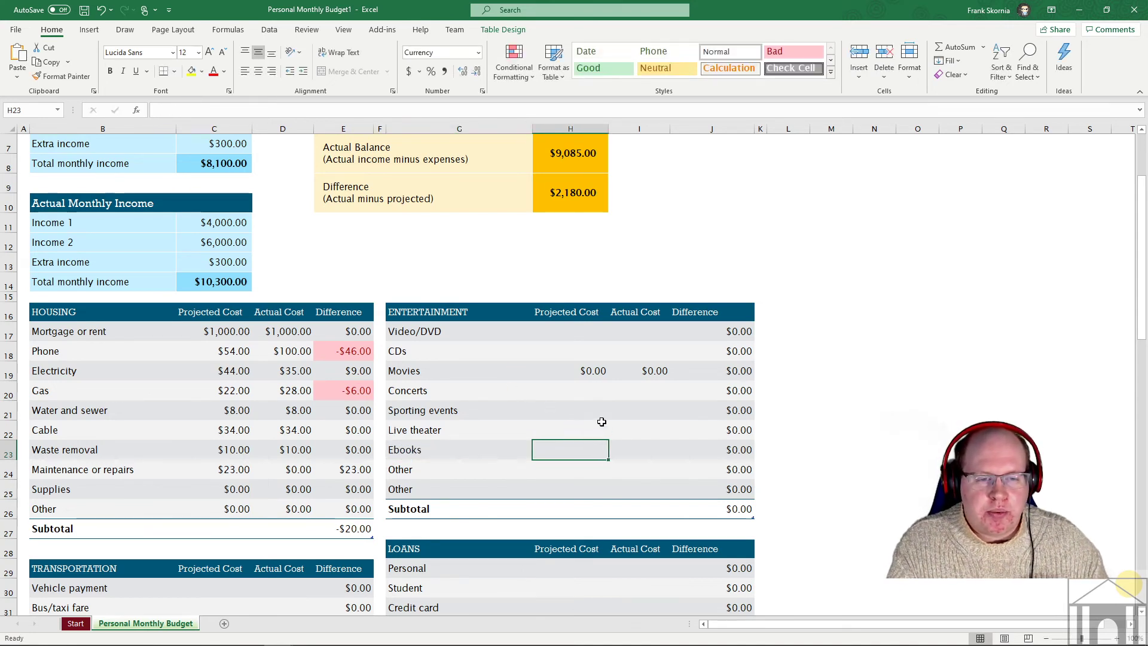
{"action": "type", "text": "30"}
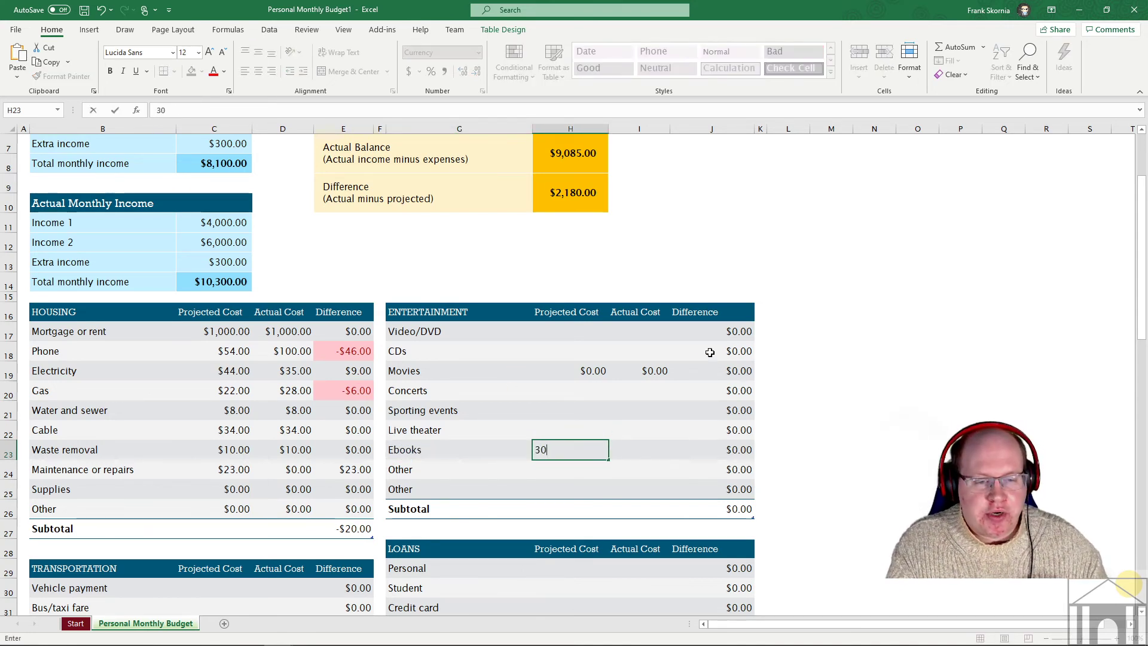
{"action": "left_click", "coordinate": [638, 443]}
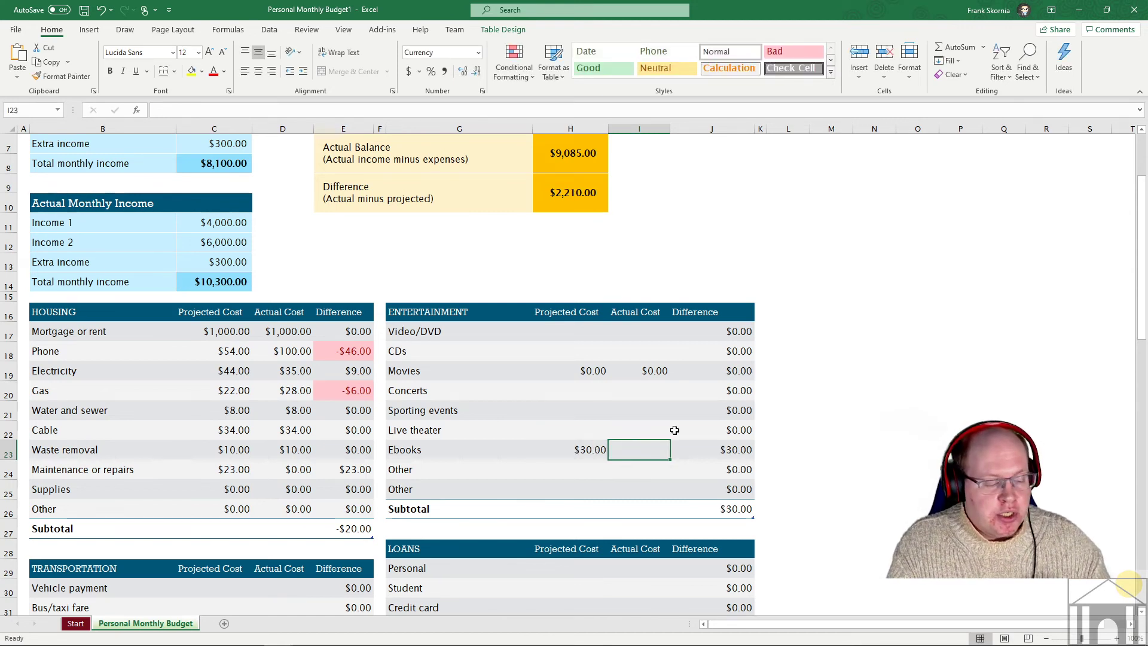
{"action": "type", "text": "50"}
{"action": "key", "text": "Return"}
{"action": "left_click", "coordinate": [730, 452]}
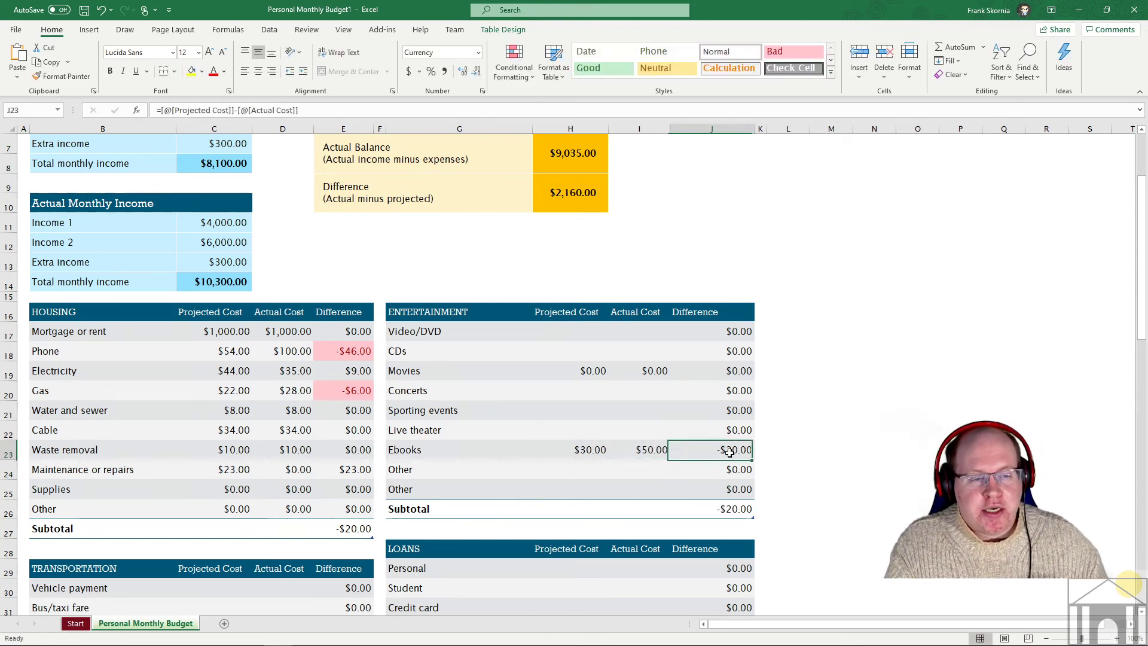
{"action": "scroll", "coordinate": [622, 211], "scroll_direction": "up", "scroll_amount": 1}
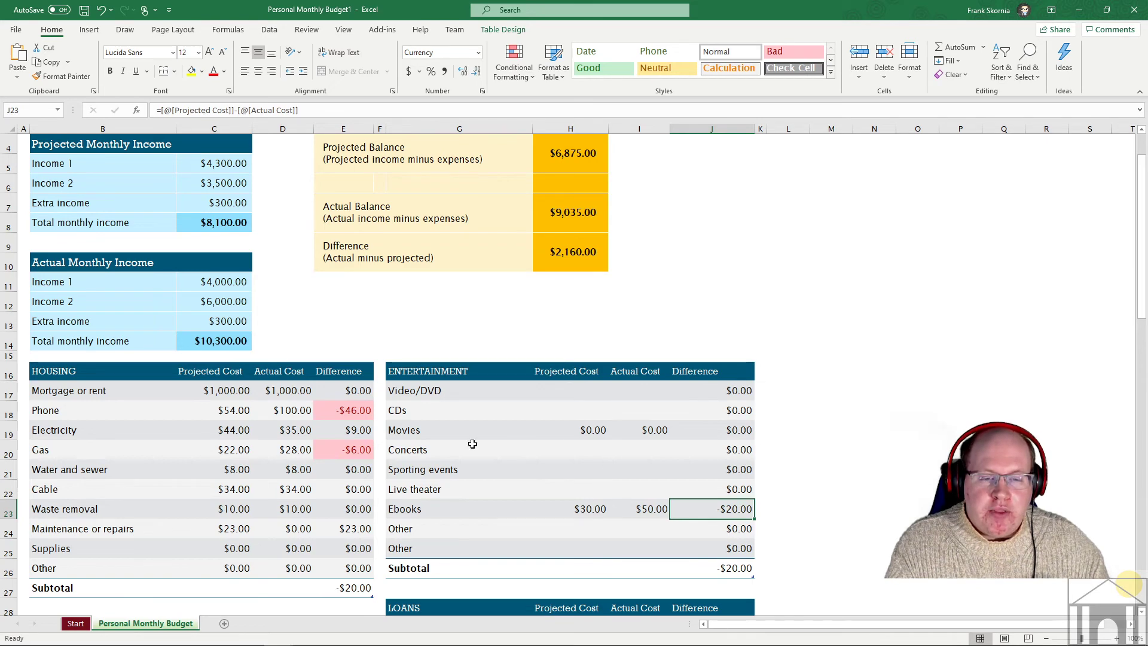
{"action": "scroll", "coordinate": [430, 460], "scroll_direction": "down", "scroll_amount": 2}
{"action": "left_click", "coordinate": [407, 410]}
{"action": "left_click", "coordinate": [404, 392]}
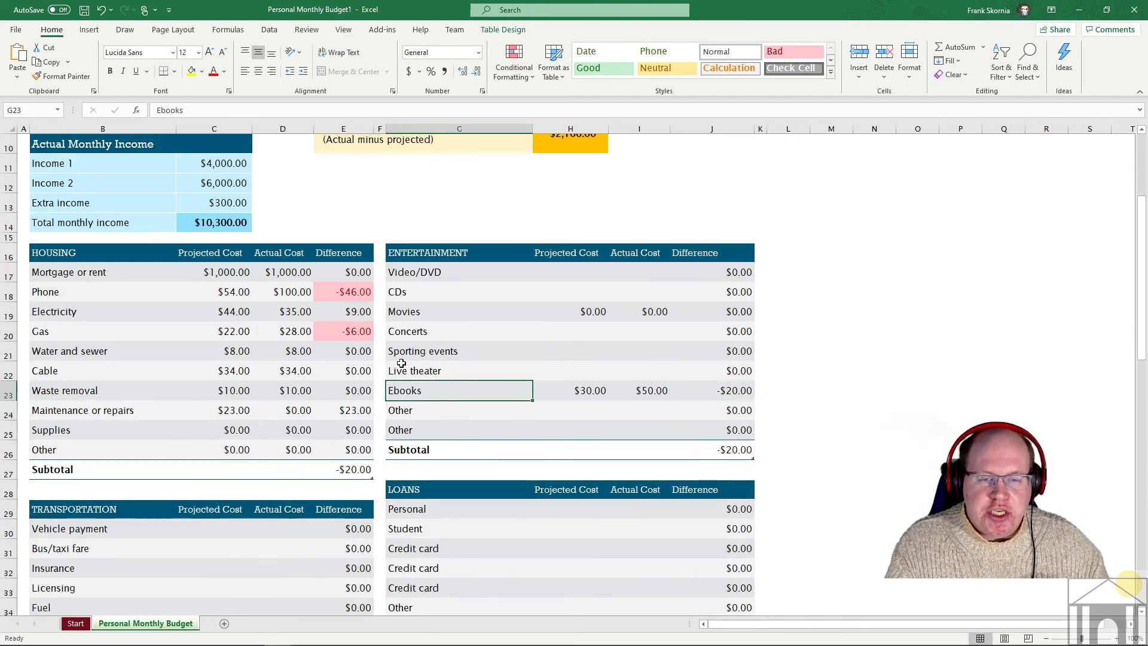
{"action": "left_click", "coordinate": [402, 366]}
{"action": "left_click", "coordinate": [403, 330]}
{"action": "left_click", "coordinate": [405, 293]}
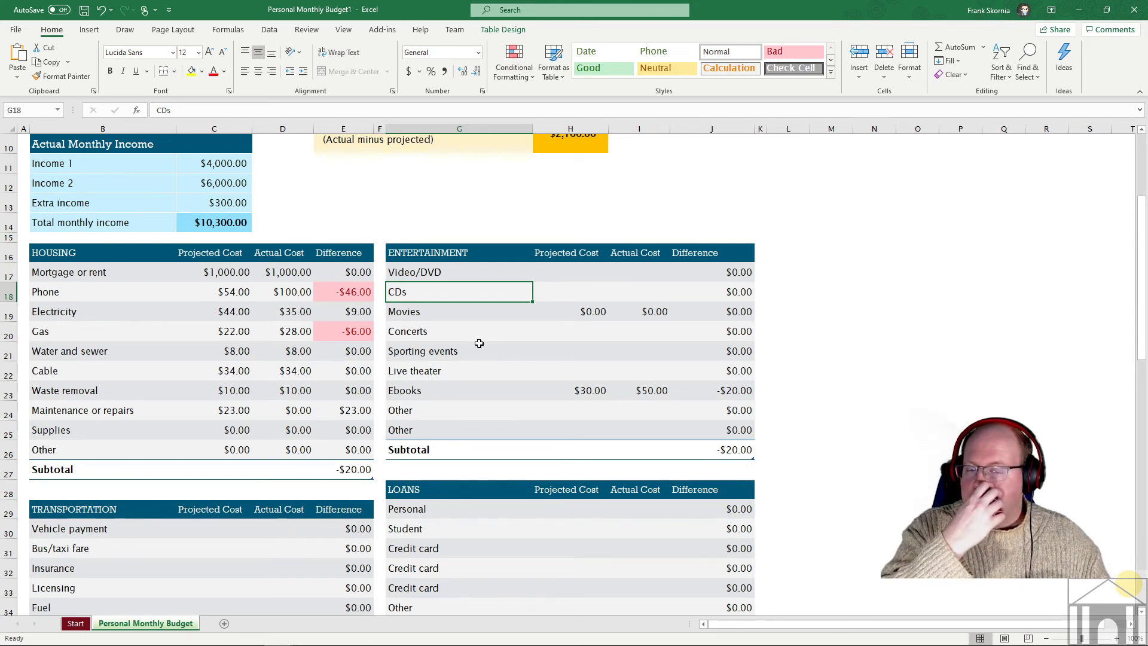
{"action": "scroll", "coordinate": [494, 415], "scroll_direction": "up", "scroll_amount": 3}
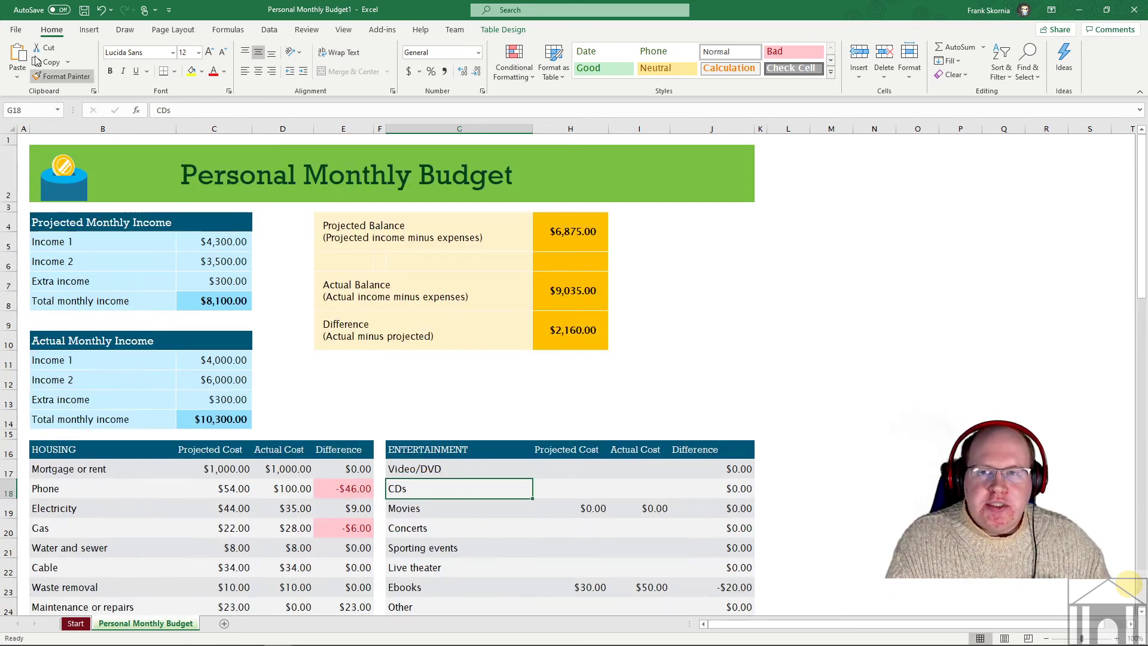
{"action": "left_click", "coordinate": [15, 31]}
- Create a new workbook from the Simple invoice template in the new-workbook gallery
{"action": "left_click", "coordinate": [34, 83]}
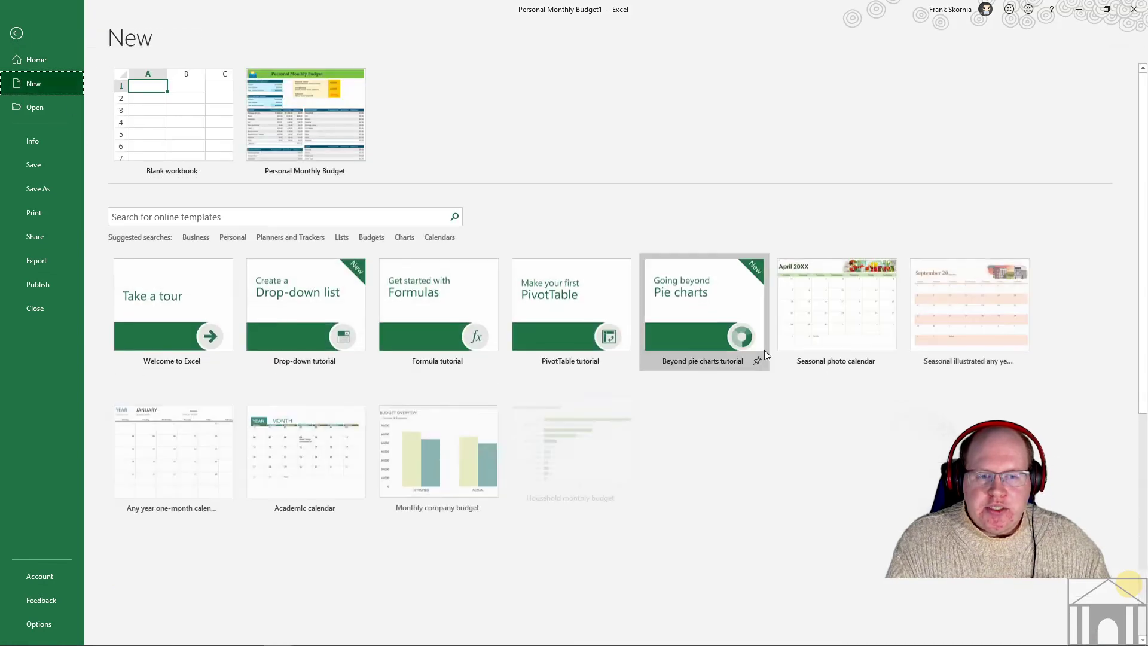
{"action": "scroll", "coordinate": [449, 419], "scroll_direction": "down", "scroll_amount": 5}
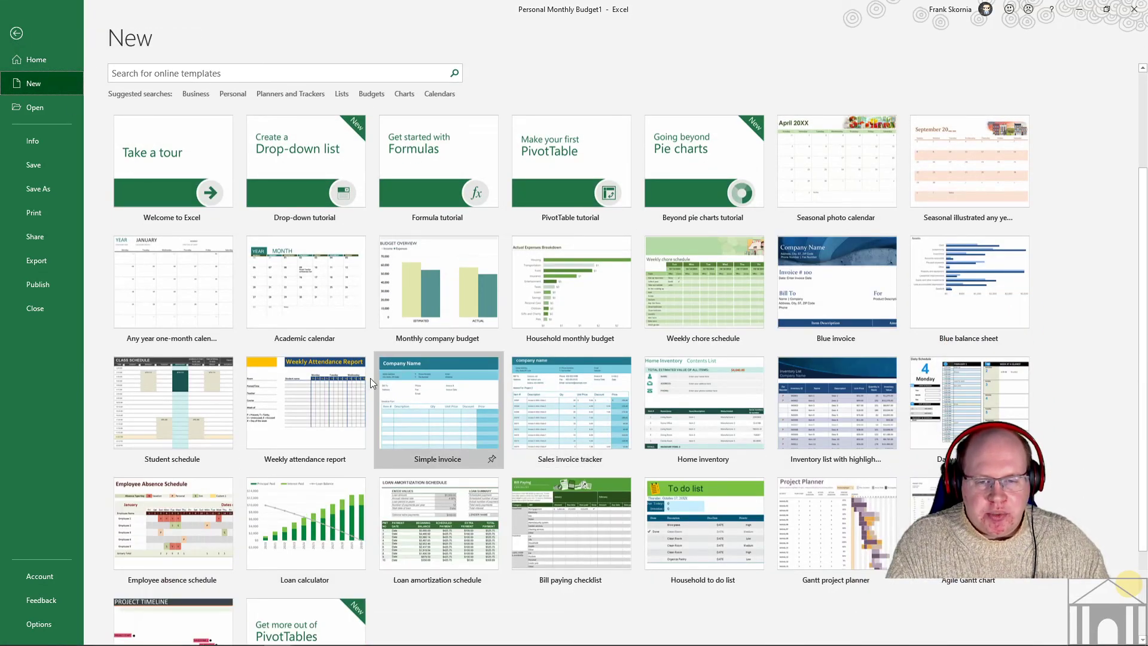
{"action": "left_click", "coordinate": [411, 419]}
{"action": "left_click", "coordinate": [591, 315]}
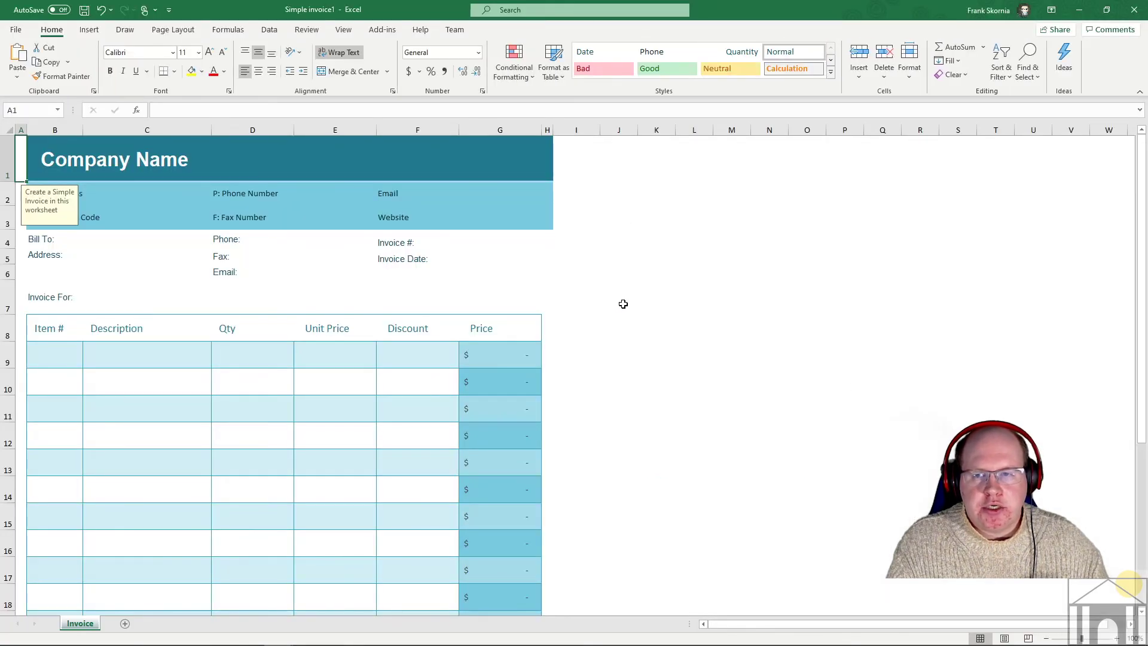
{"action": "left_click", "coordinate": [79, 163]}
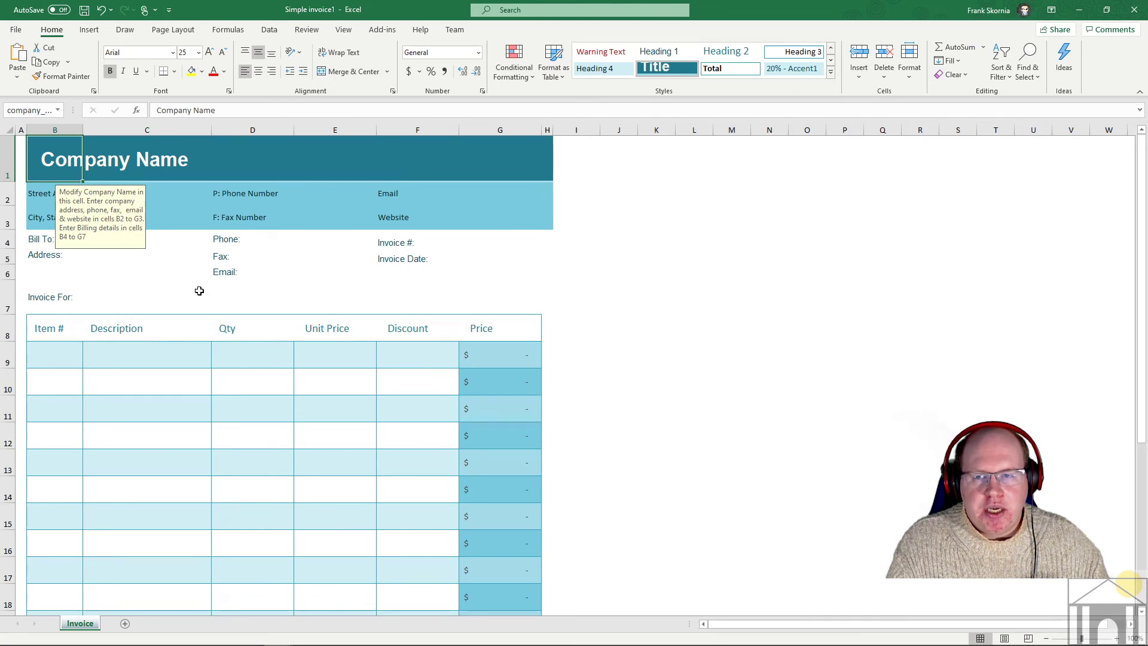
{"action": "left_click", "coordinate": [244, 265]}
{"action": "left_click", "coordinate": [260, 210]}
{"action": "left_click", "coordinate": [260, 213]}
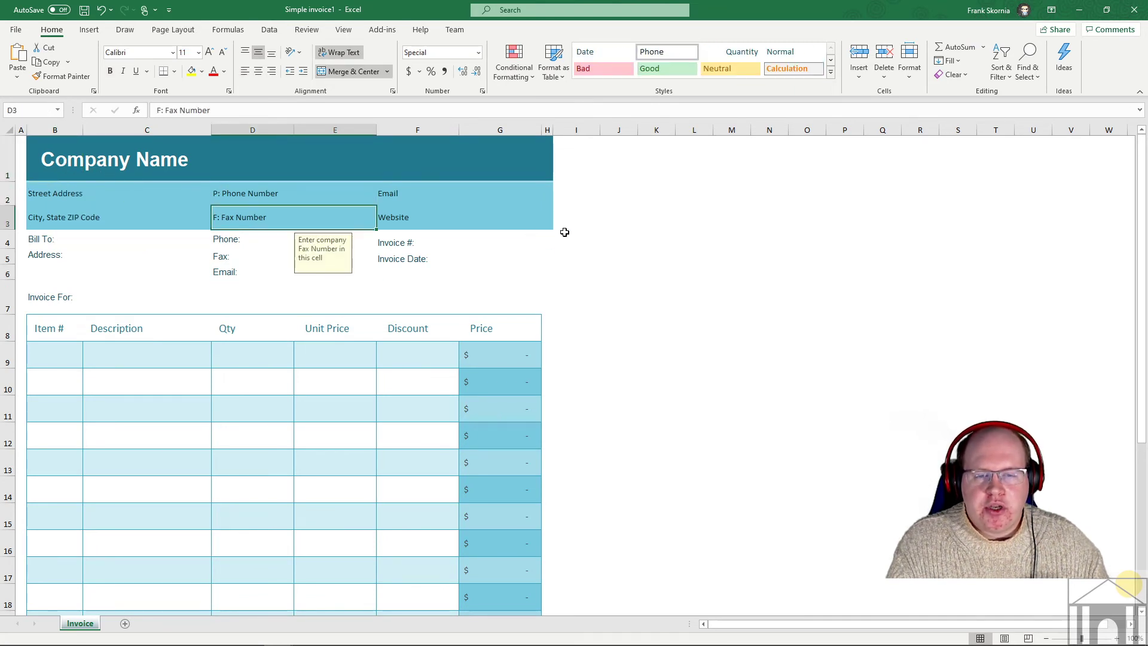
{"action": "scroll", "coordinate": [596, 284], "scroll_direction": "down", "scroll_amount": 4}
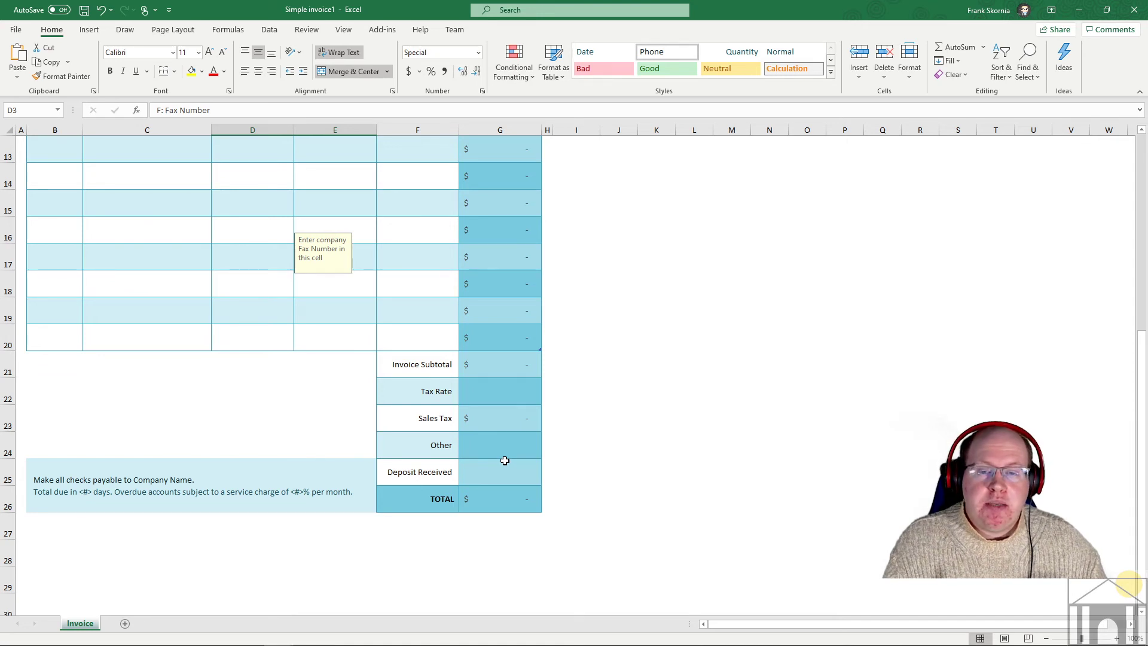
{"action": "scroll", "coordinate": [549, 429], "scroll_direction": "up", "scroll_amount": 3}
{"action": "scroll", "coordinate": [538, 429], "scroll_direction": "down", "scroll_amount": 3}
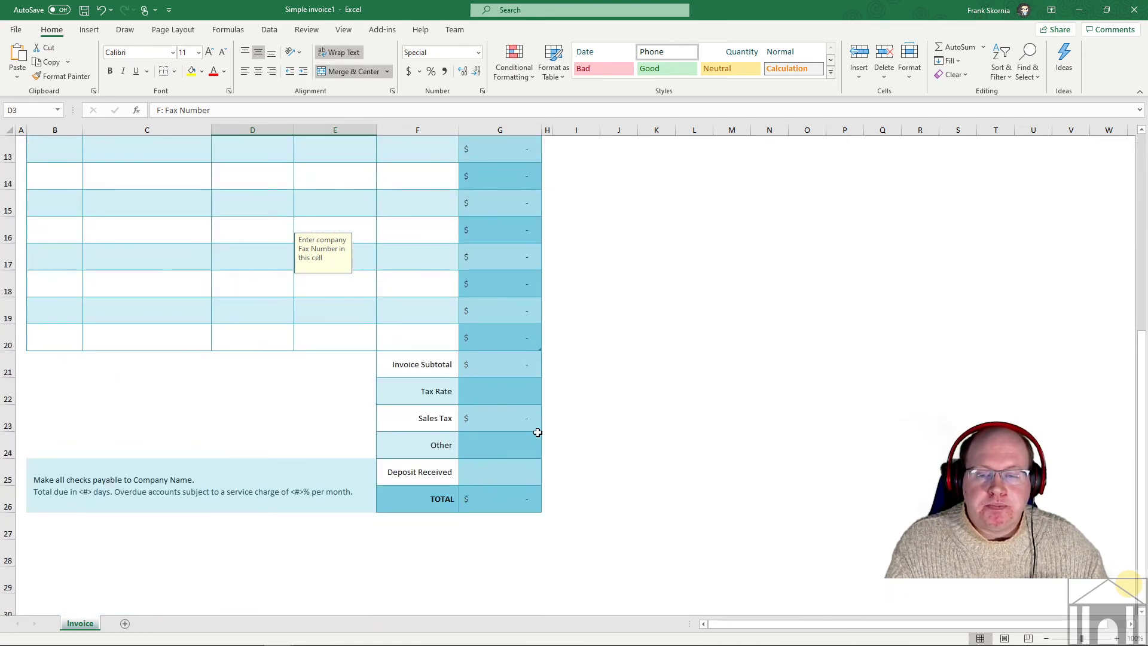
{"action": "scroll", "coordinate": [218, 453], "scroll_direction": "up", "scroll_amount": 4}
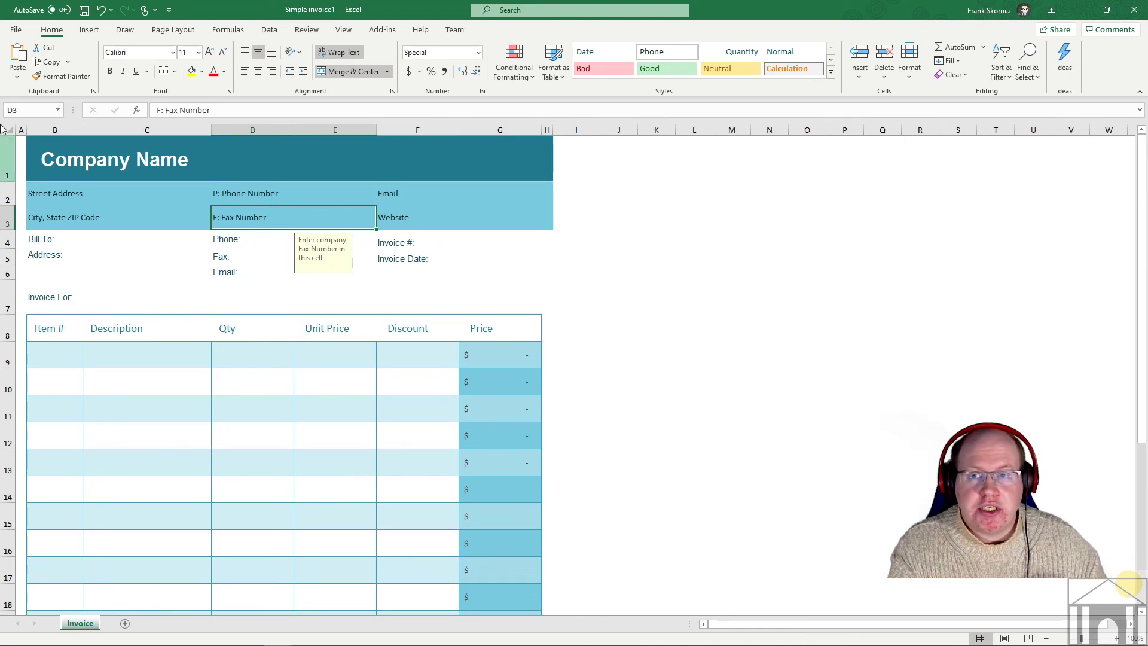
{"action": "left_click", "coordinate": [15, 29]}
{"action": "left_click", "coordinate": [48, 218]}
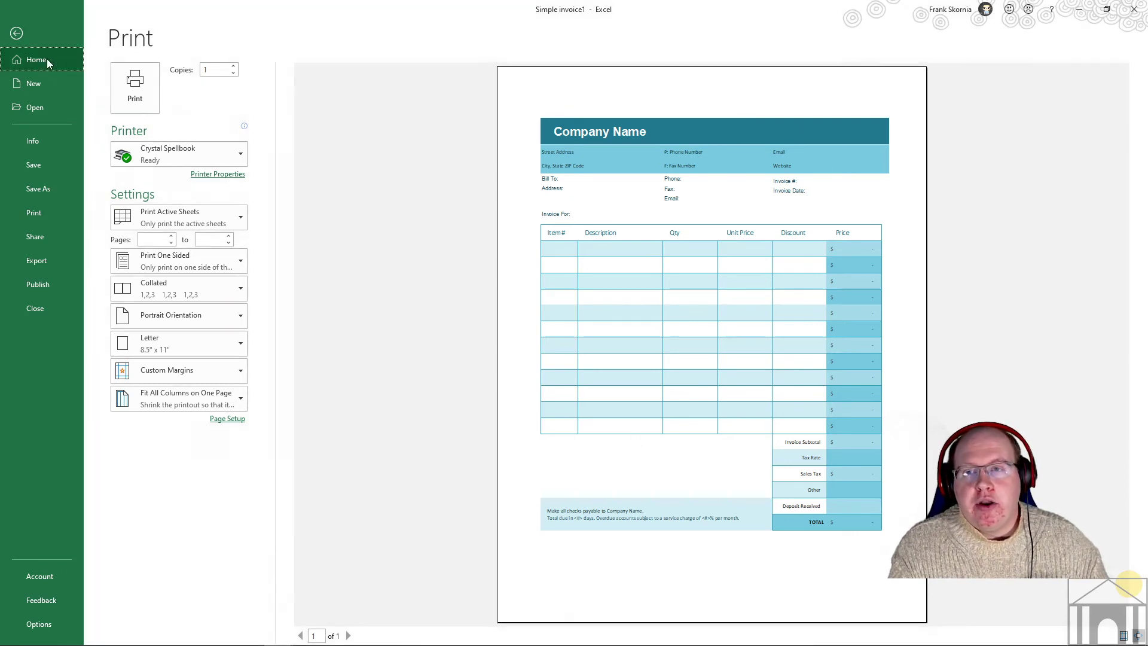
{"action": "left_click", "coordinate": [46, 59]}
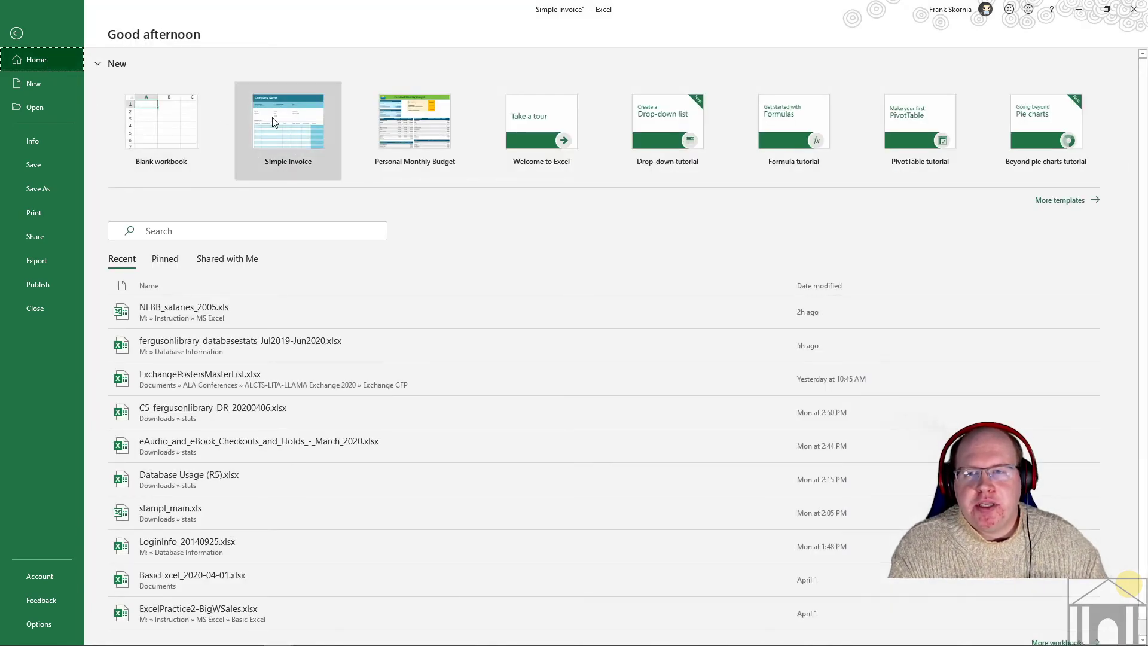
{"action": "left_click", "coordinate": [25, 36]}
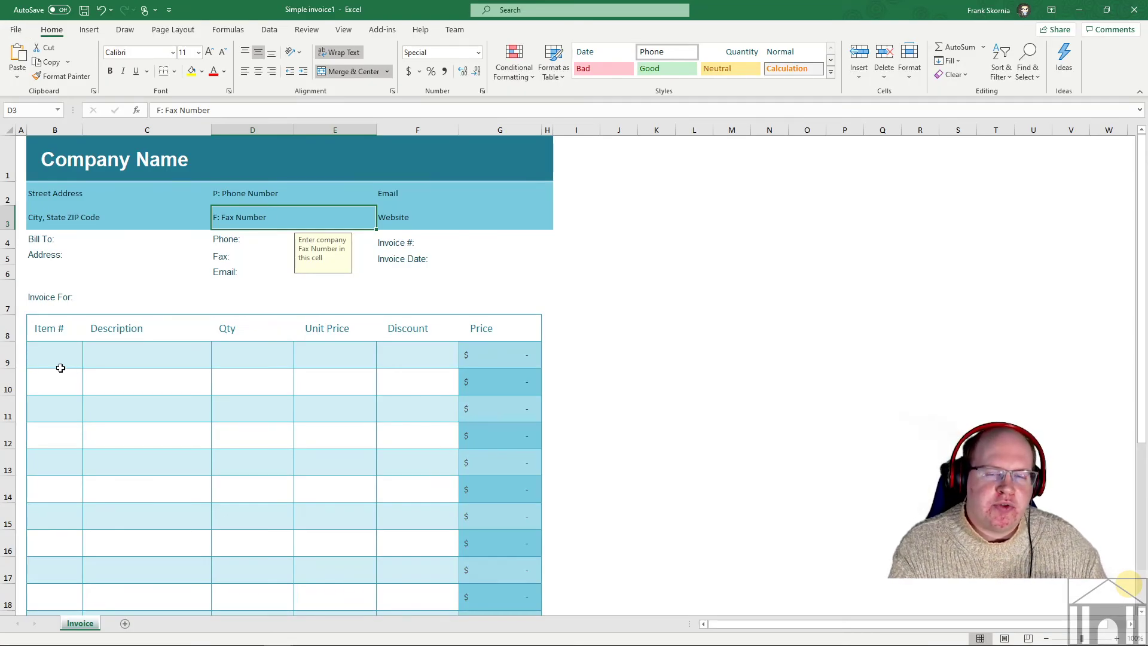
- Point out the Item #, Description and Unit Price cells of the invoice's first item row
{"action": "left_click", "coordinate": [55, 356]}
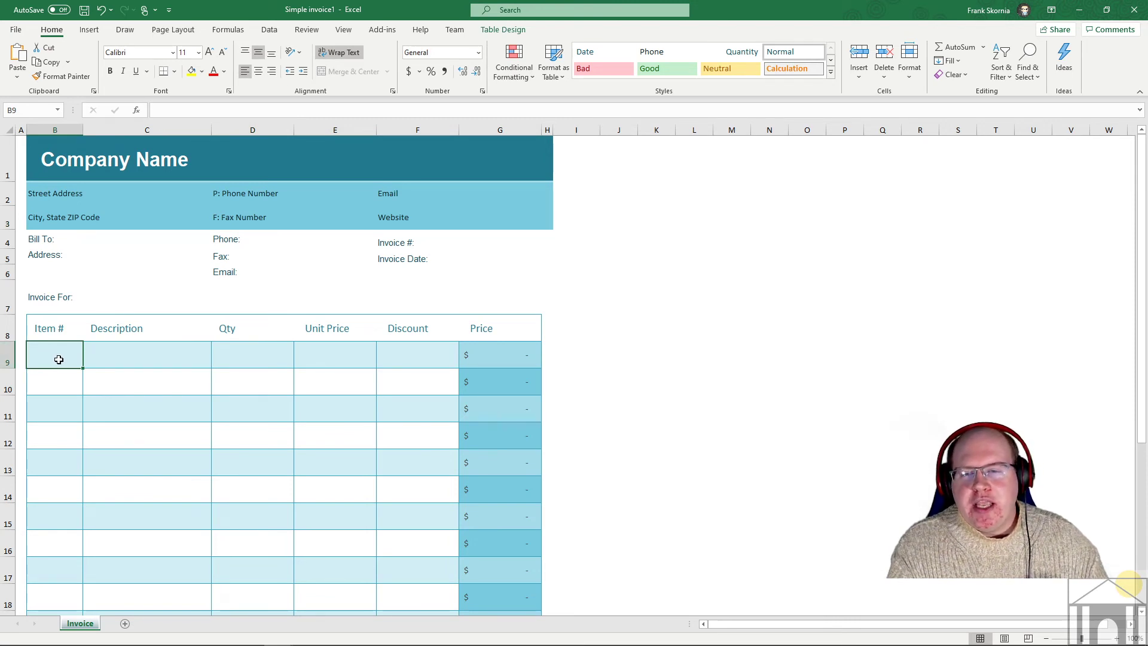
{"action": "left_click", "coordinate": [91, 360]}
{"action": "left_click", "coordinate": [60, 362]}
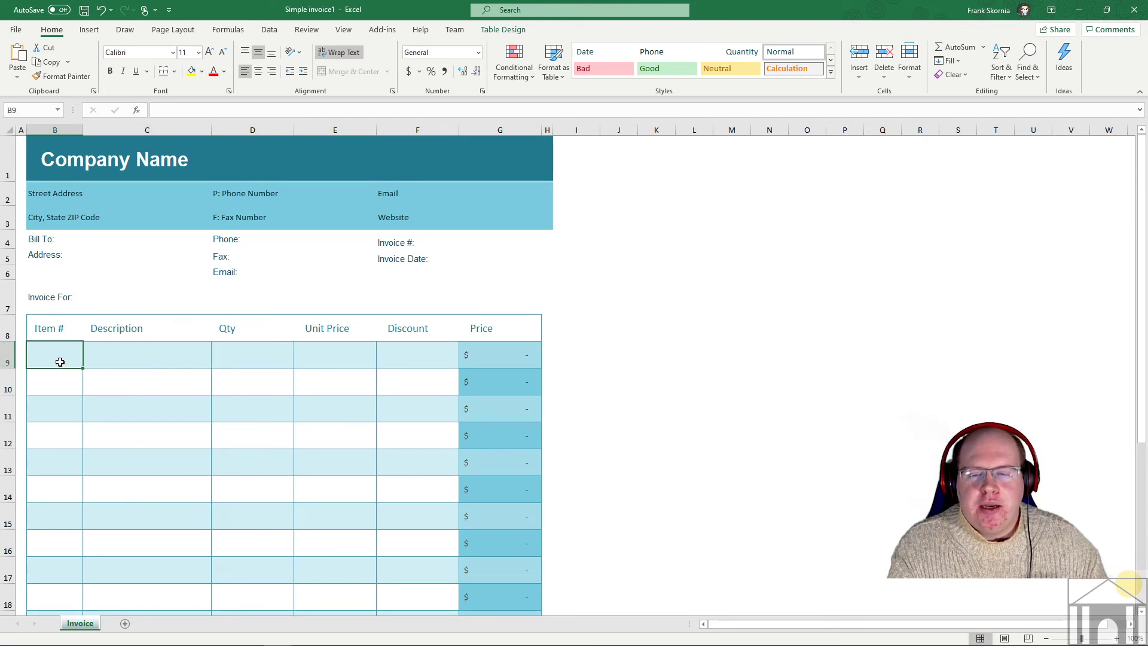
{"action": "left_click", "coordinate": [119, 349]}
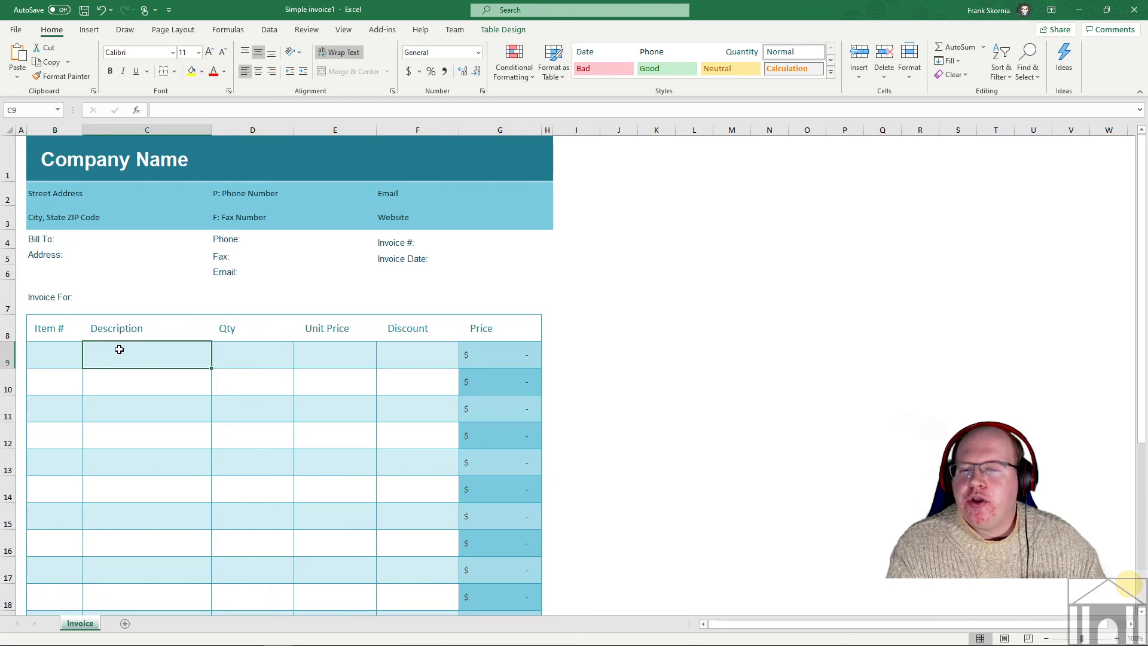
{"action": "left_click", "coordinate": [42, 353]}
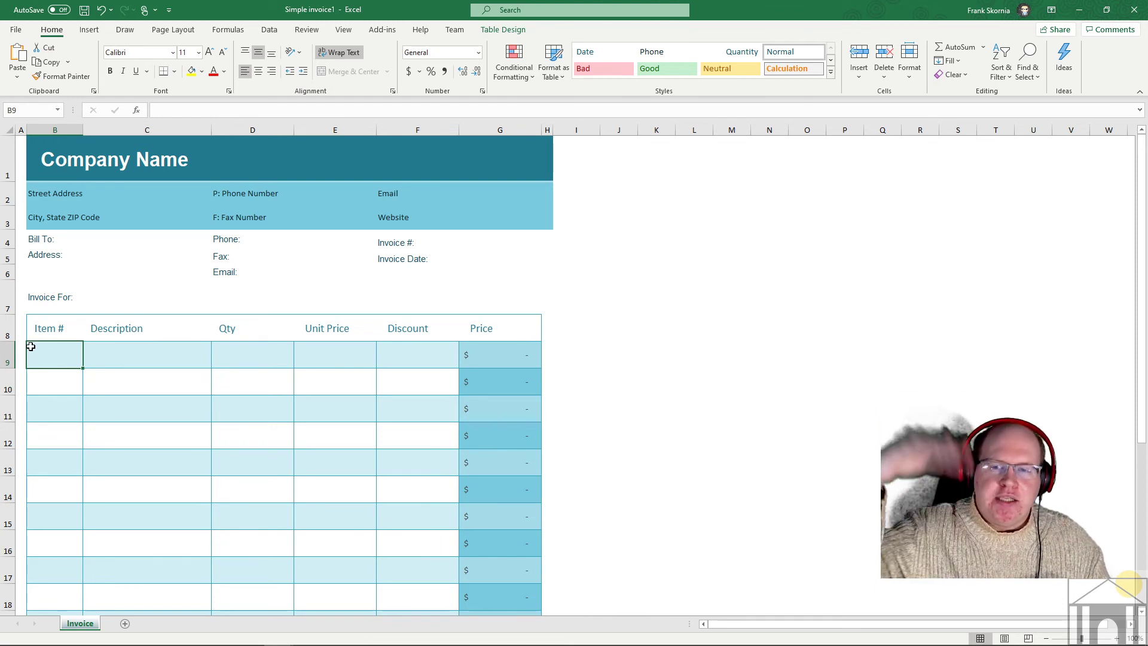
{"action": "left_click", "coordinate": [143, 351]}
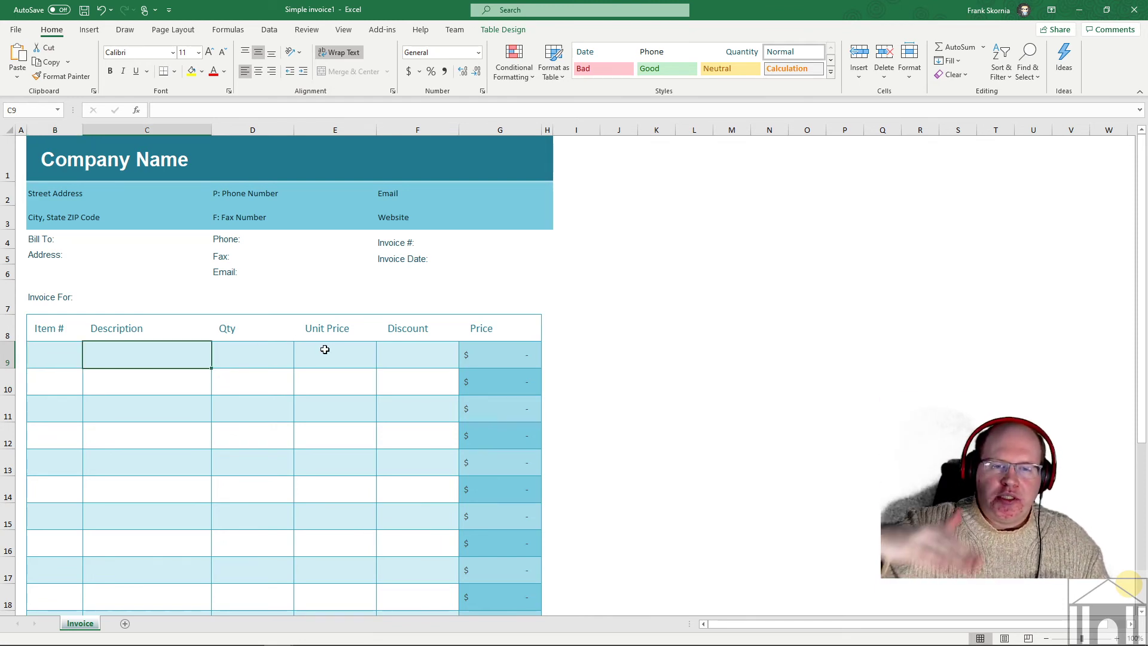
{"action": "left_click", "coordinate": [357, 349]}
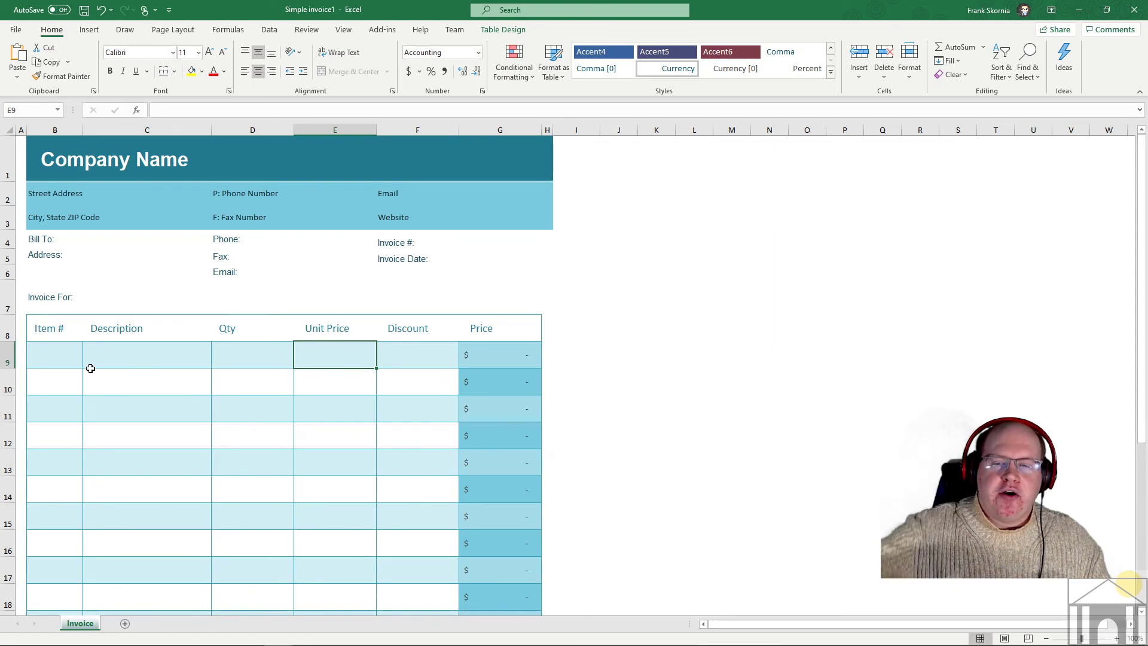
{"action": "left_click", "coordinate": [62, 356]}
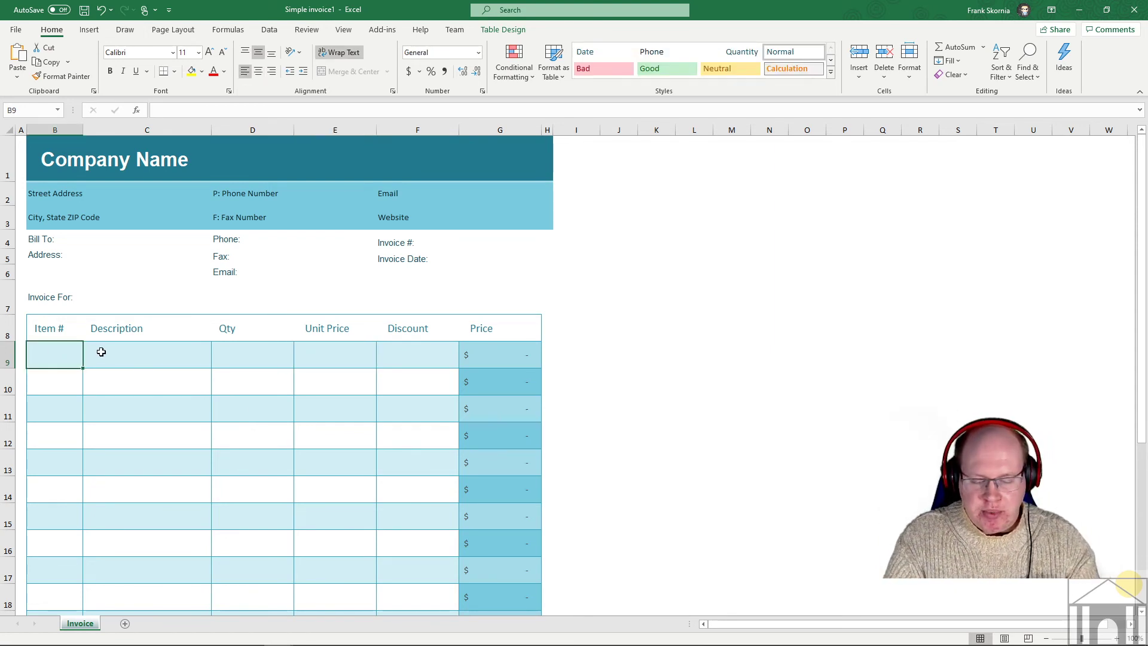
- Enter A003 as a sample item number in B9, then clear it and go to backstage view
{"action": "type", "text": "A003"}
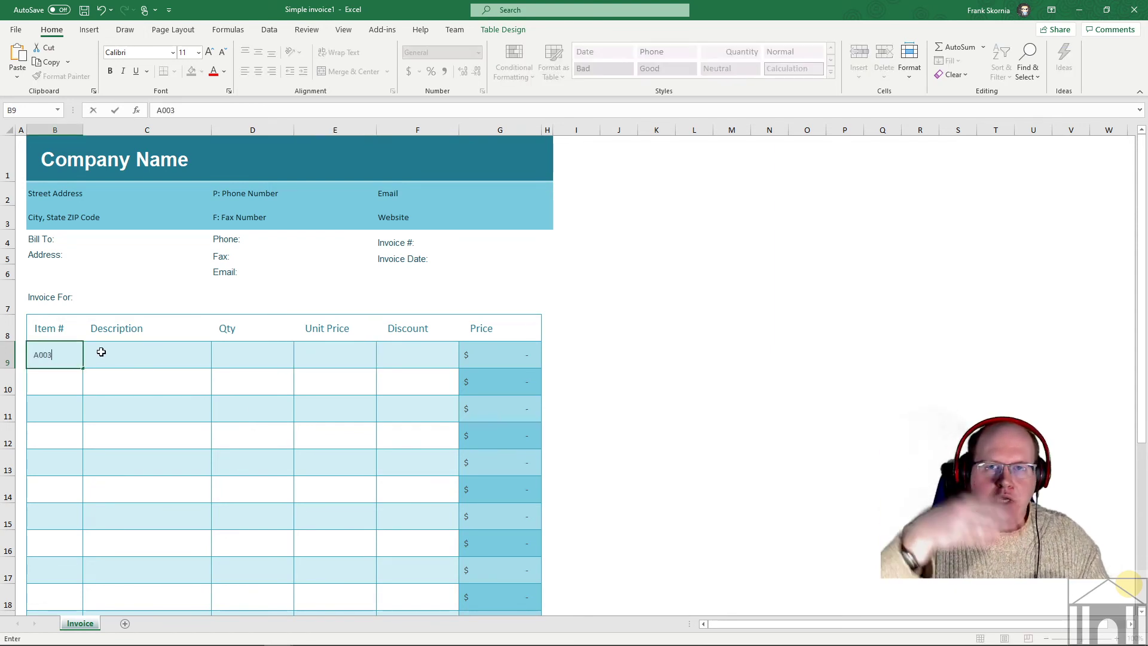
{"action": "left_click", "coordinate": [145, 359]}
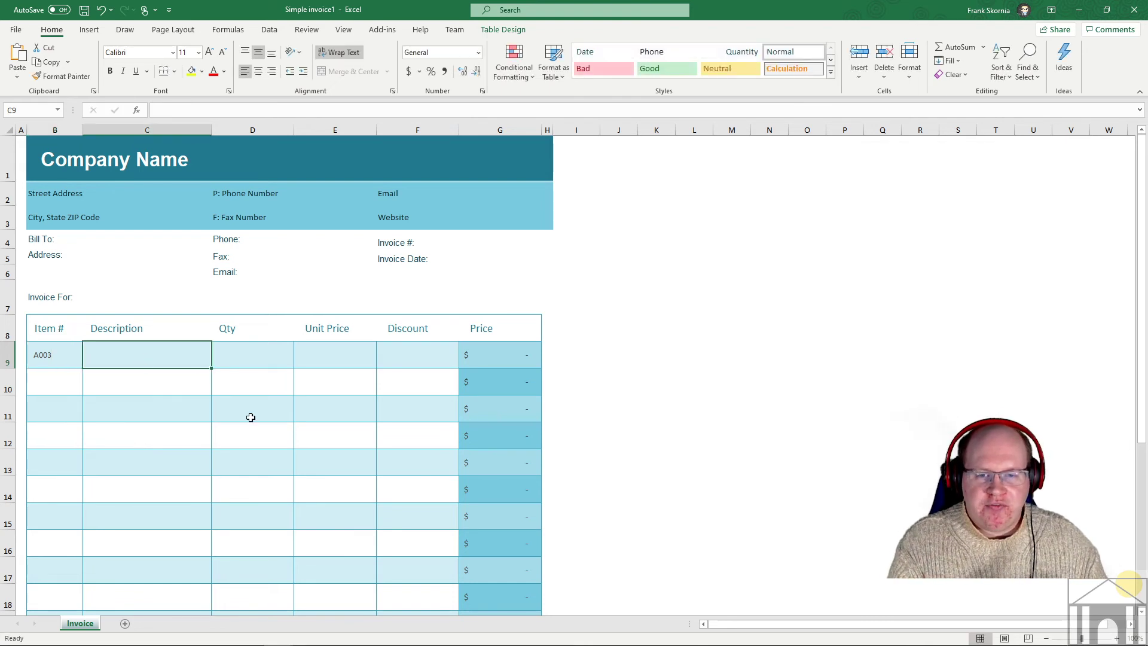
{"action": "left_click", "coordinate": [357, 359]}
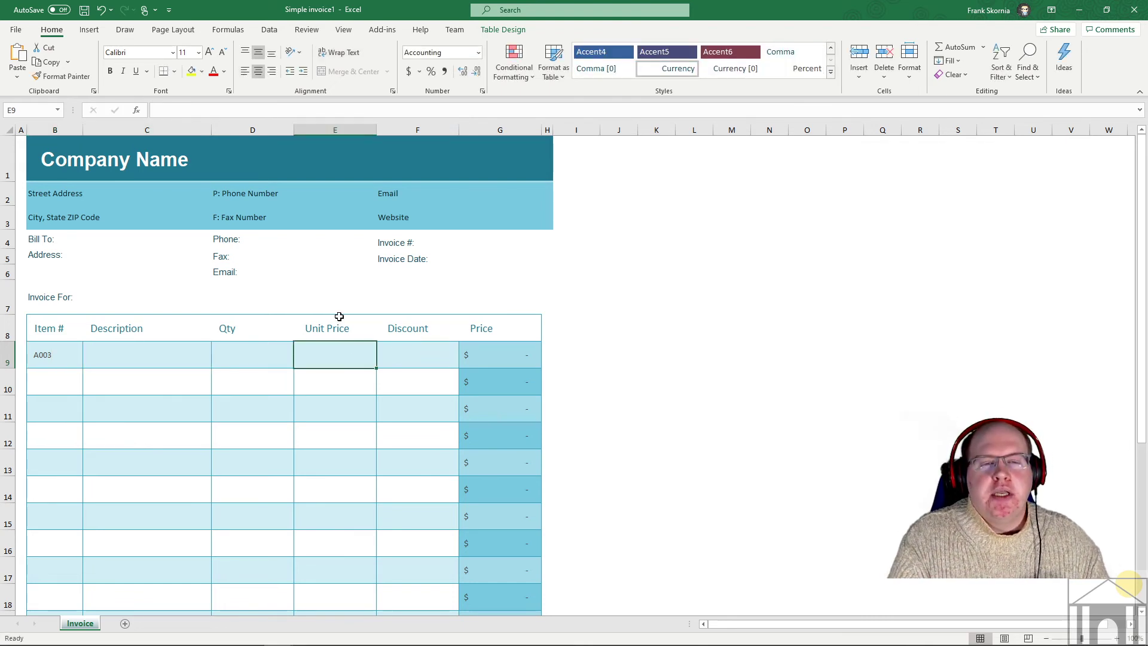
{"action": "left_click", "coordinate": [58, 353]}
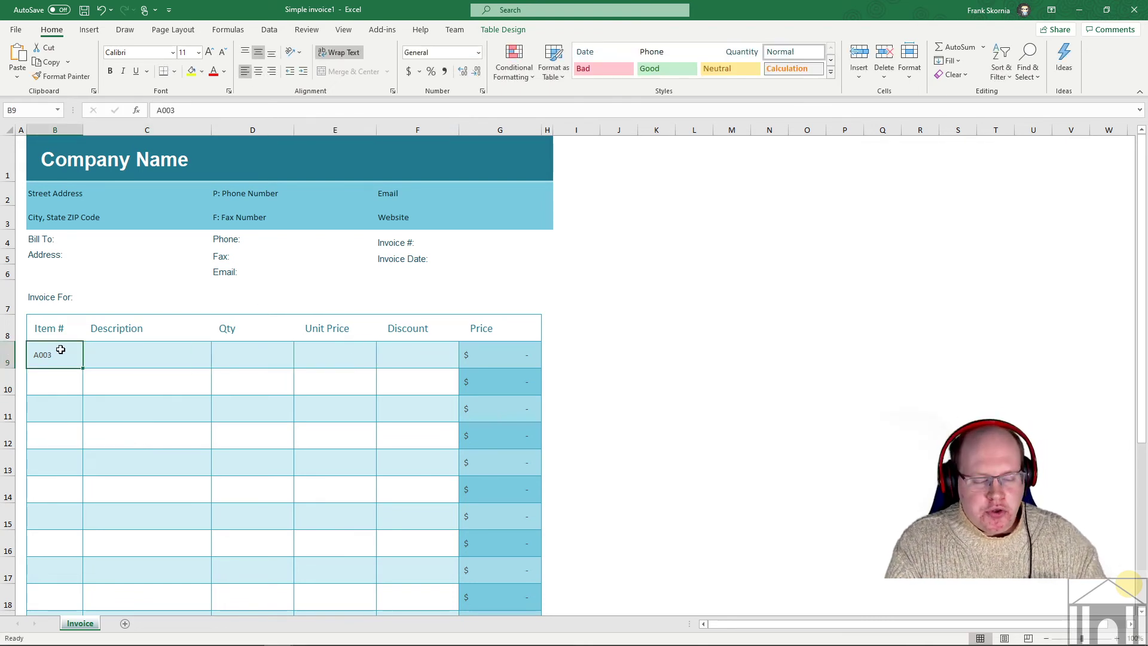
{"action": "key", "text": "Delete"}
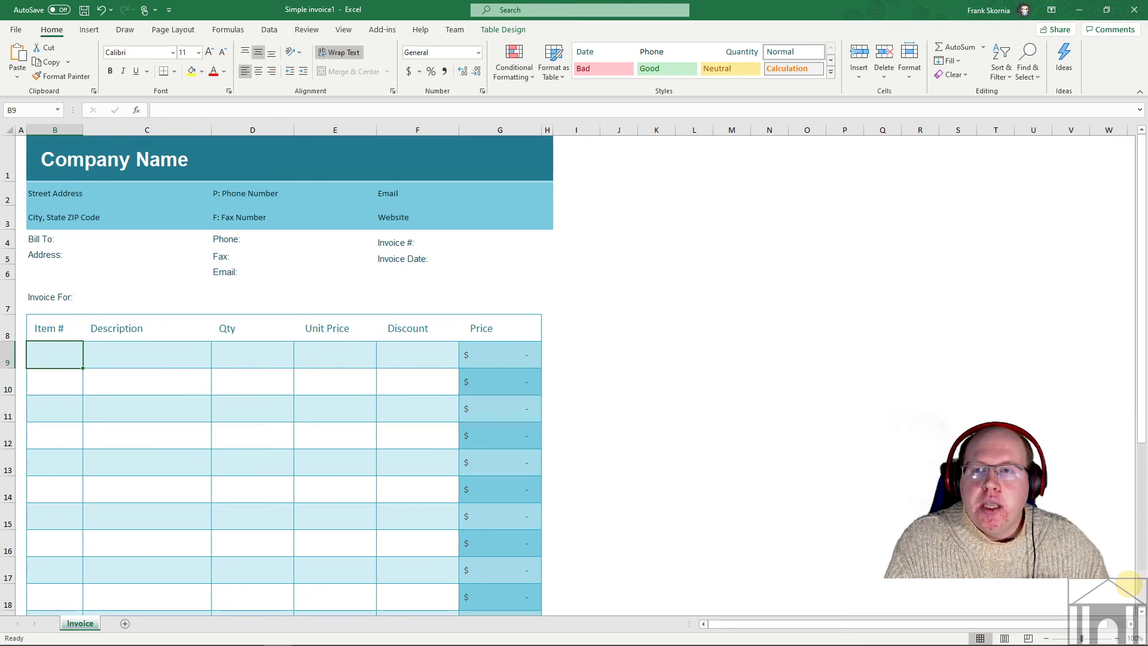
{"action": "left_click", "coordinate": [16, 31]}
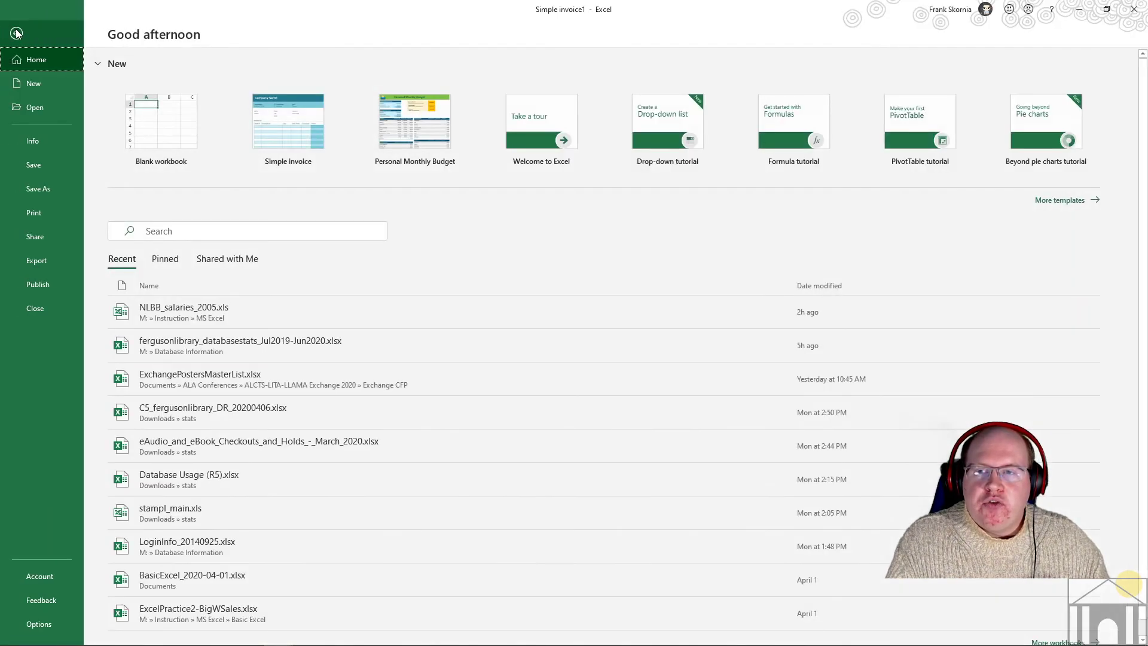
- Set the save type to Excel Template (*.xltx) and name the file 'Class Invoice'
{"action": "left_click", "coordinate": [38, 189]}
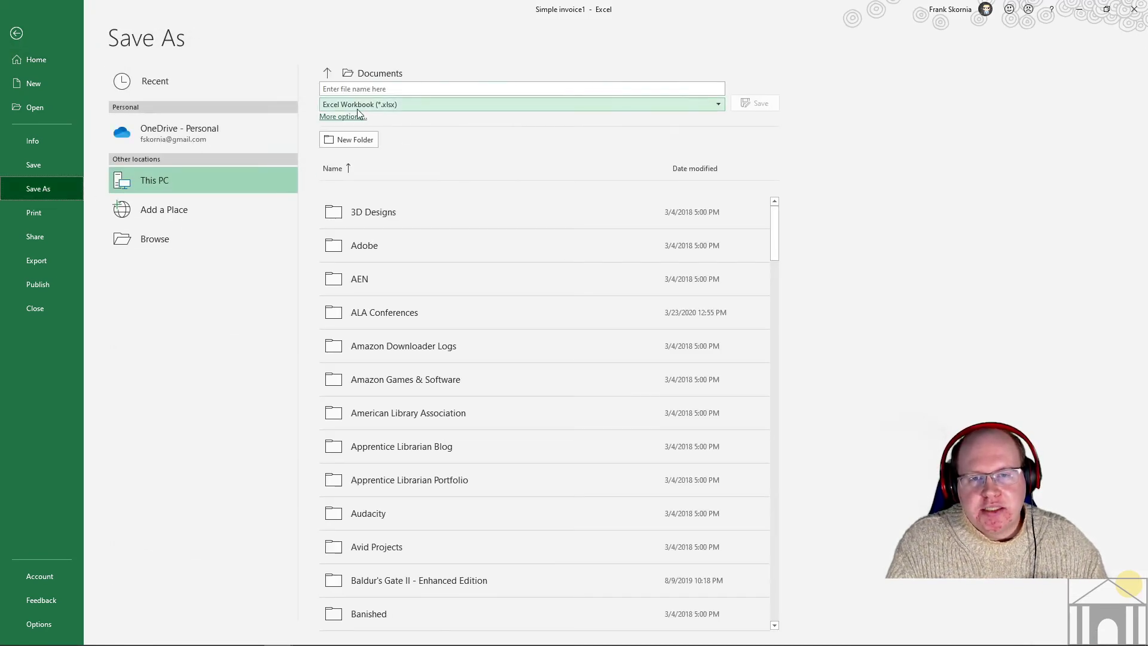
{"action": "left_click", "coordinate": [359, 89]}
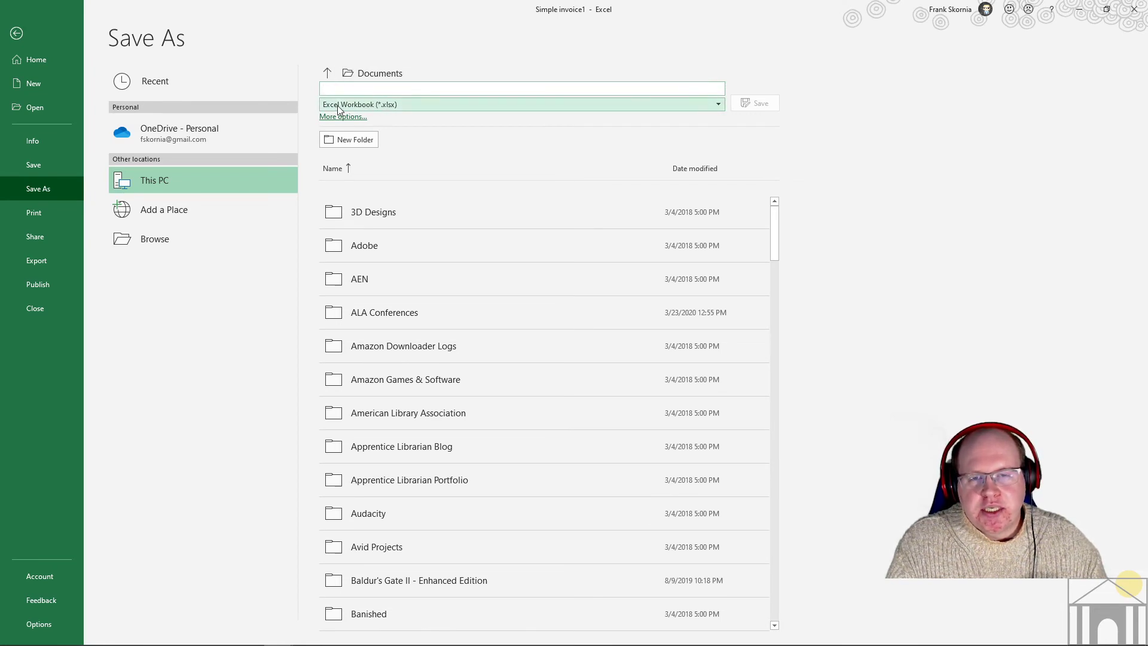
{"action": "left_click", "coordinate": [384, 107]}
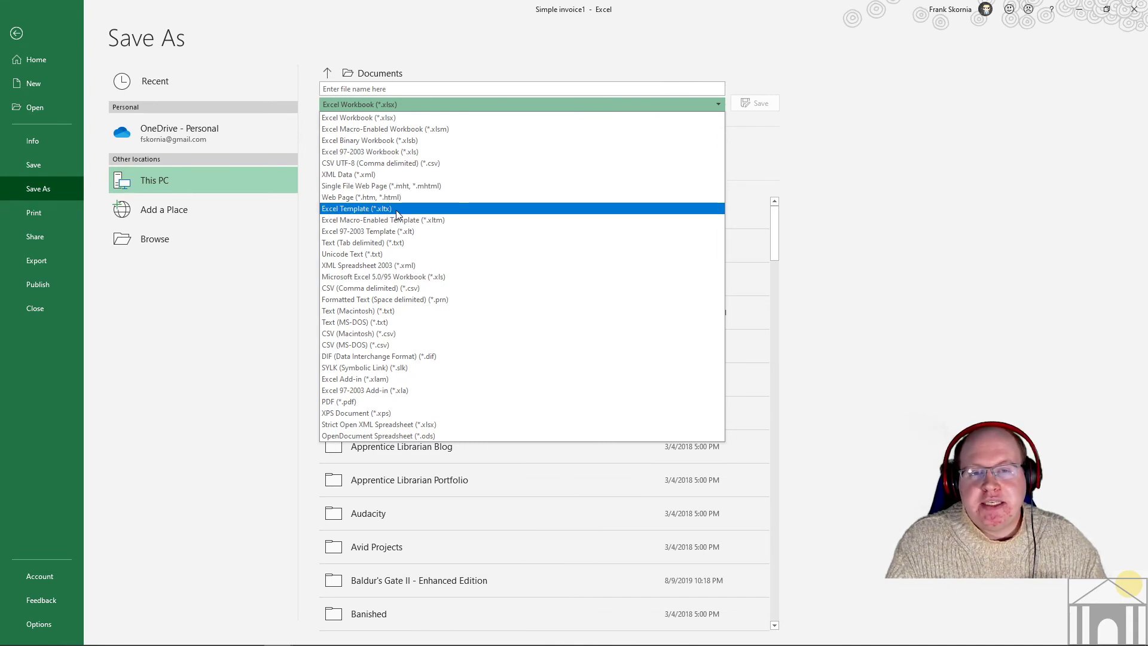
{"action": "left_click", "coordinate": [397, 214]}
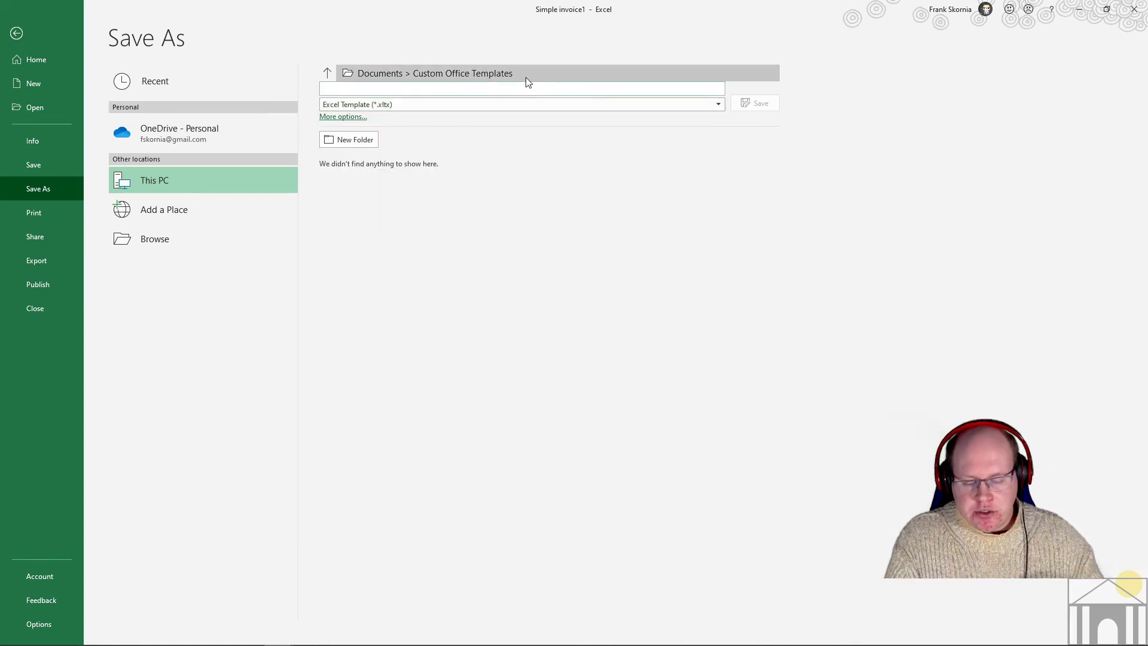
{"action": "type", "text": "Class In"}
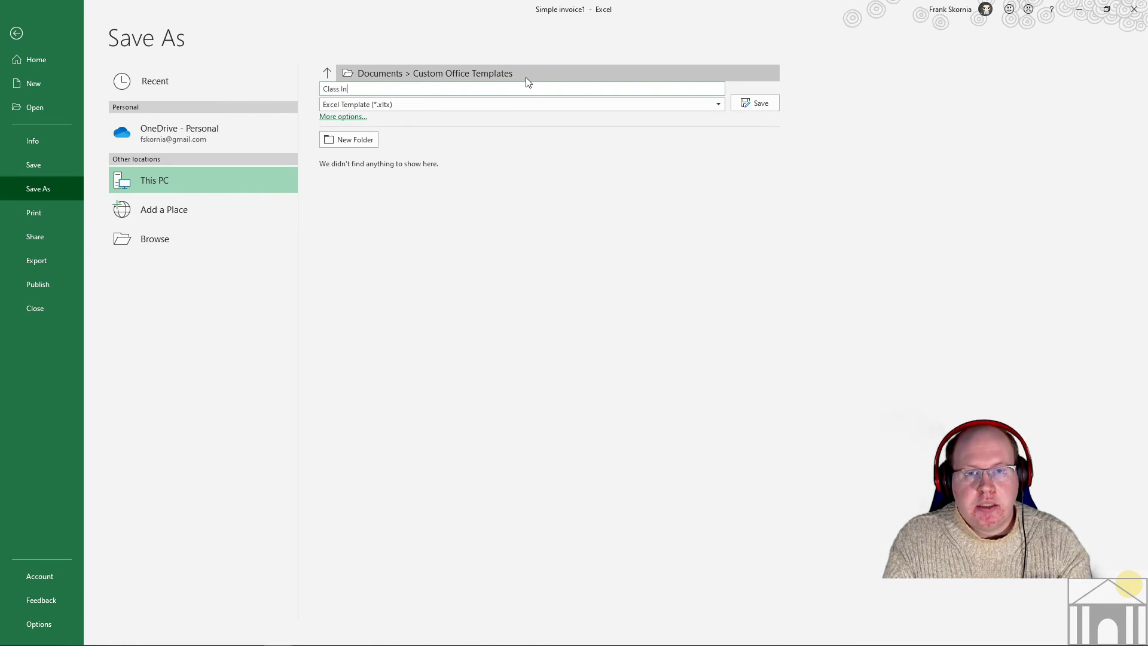
{"action": "type", "text": "voice"}
{"action": "key", "text": "BackSpace"}
{"action": "type", "text": "ce"}
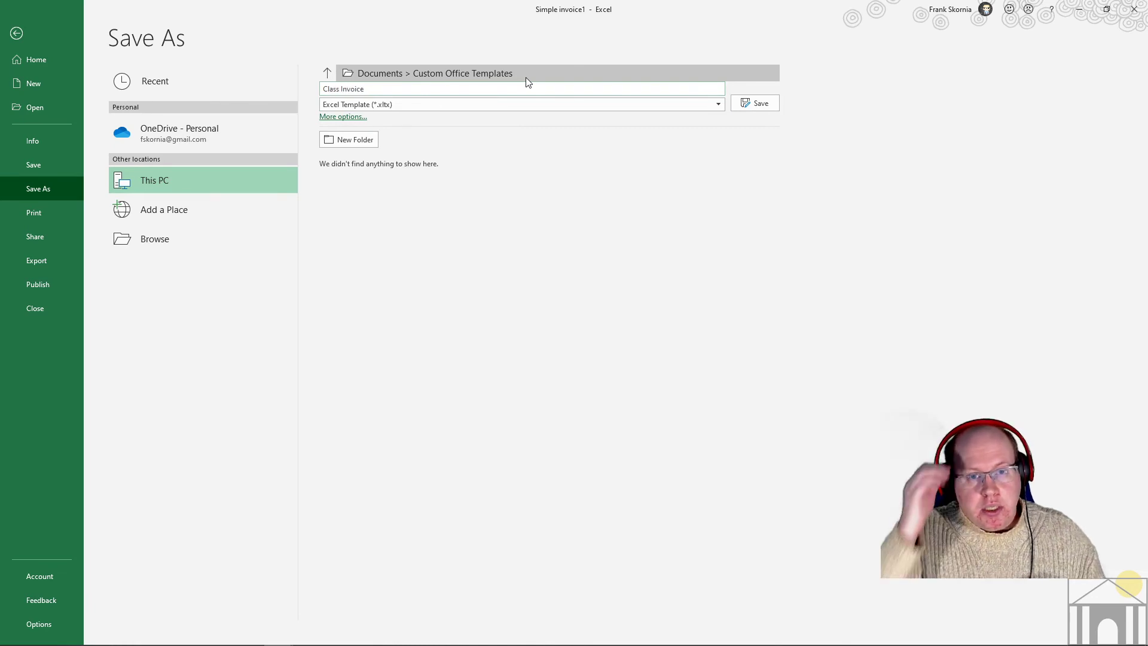
- Save Class Invoice.xltx into LIBRARY (M:) > Instruction > MS Excel
{"action": "left_click", "coordinate": [414, 73]}
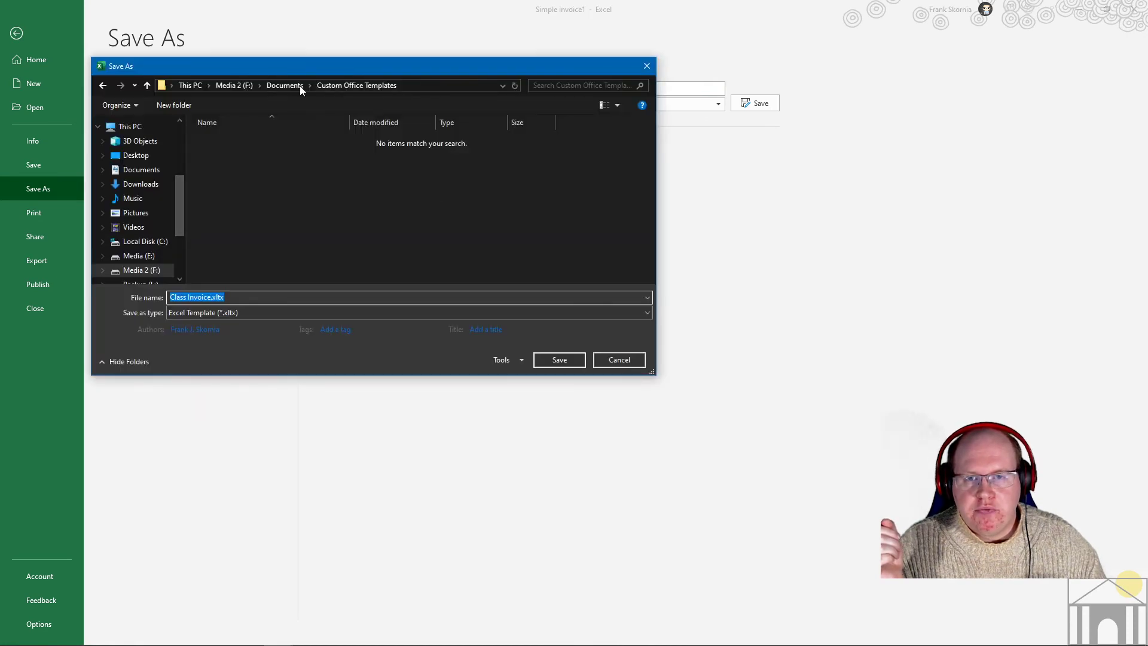
{"action": "left_click_drag", "start_coordinate": [179, 207], "coordinate": [179, 224]}
{"action": "left_click", "coordinate": [154, 252]}
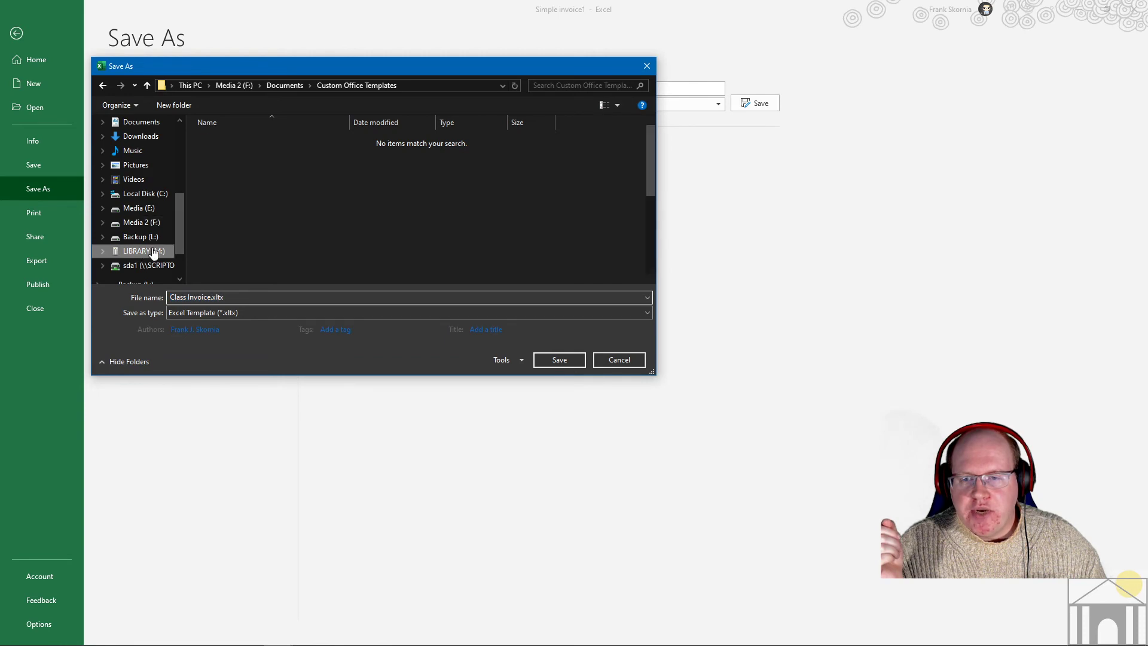
{"action": "double_click", "coordinate": [275, 252]}
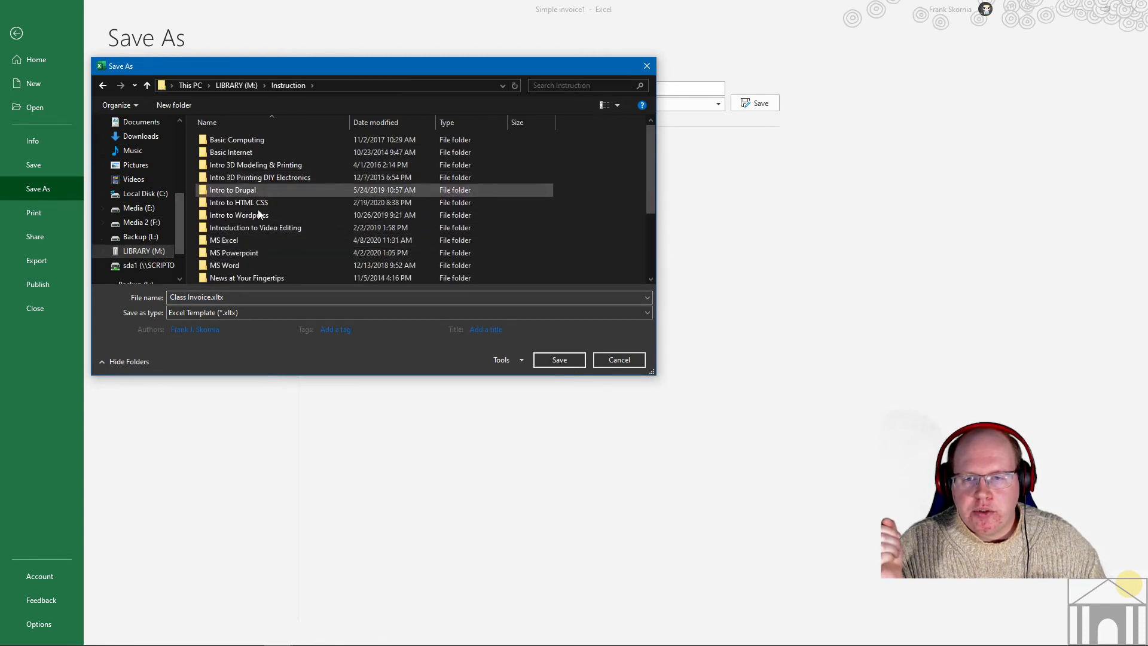
{"action": "double_click", "coordinate": [236, 241]}
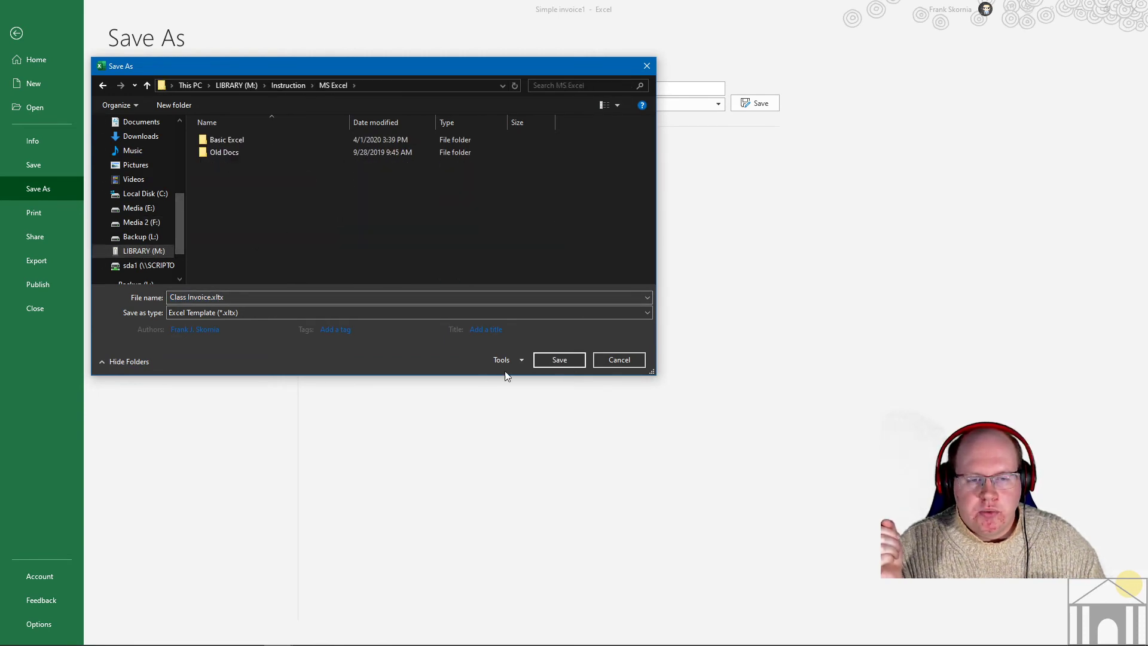
{"action": "left_click", "coordinate": [566, 360]}
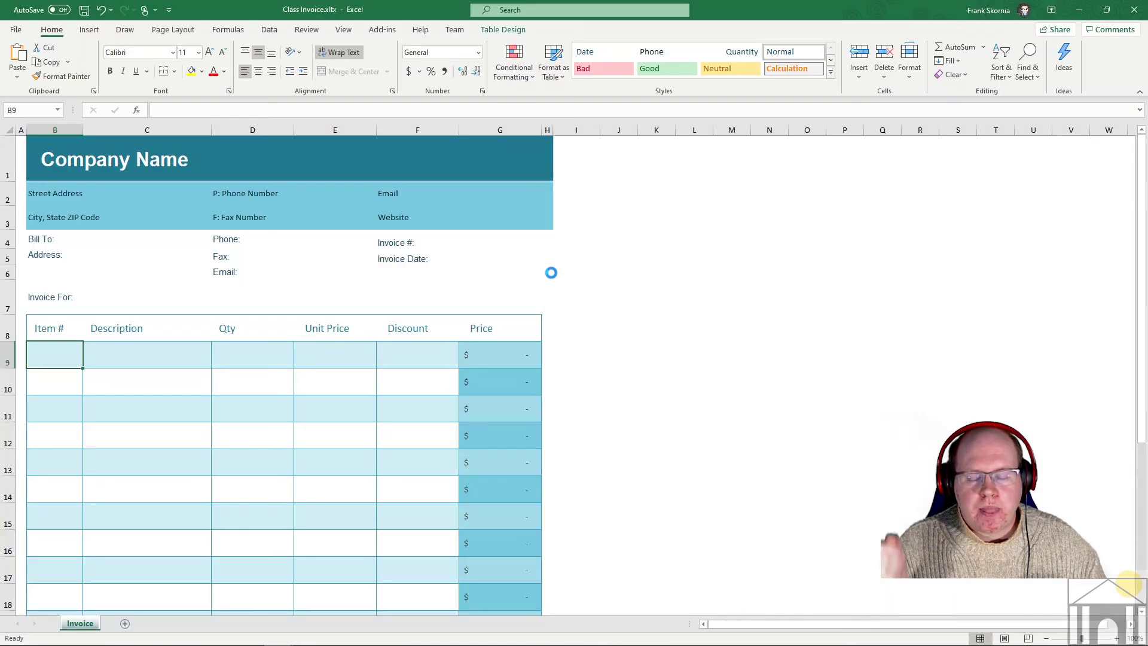
{"action": "mouse_move", "coordinate": [135, 622]}
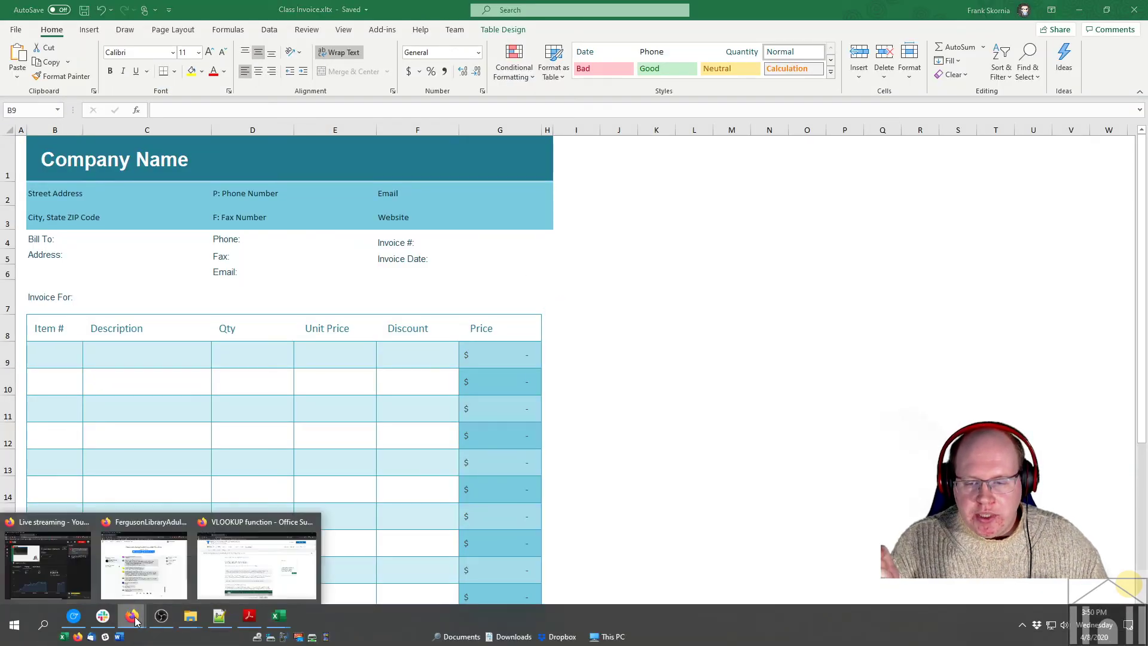
{"action": "mouse_move", "coordinate": [190, 619]}
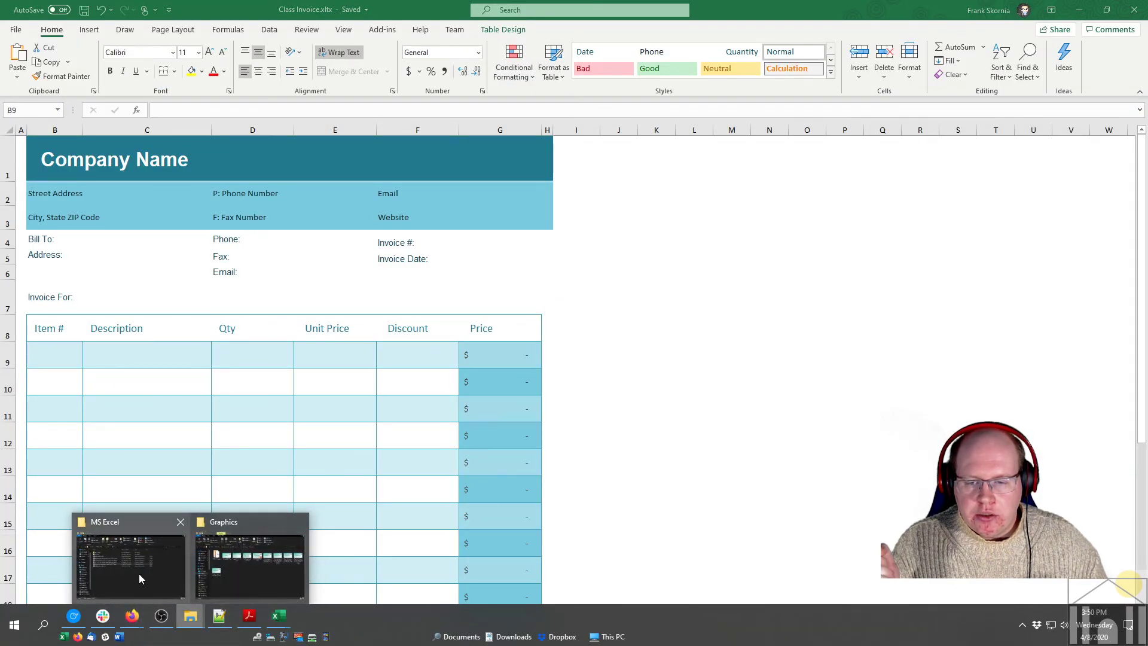
{"action": "left_click", "coordinate": [139, 573]}
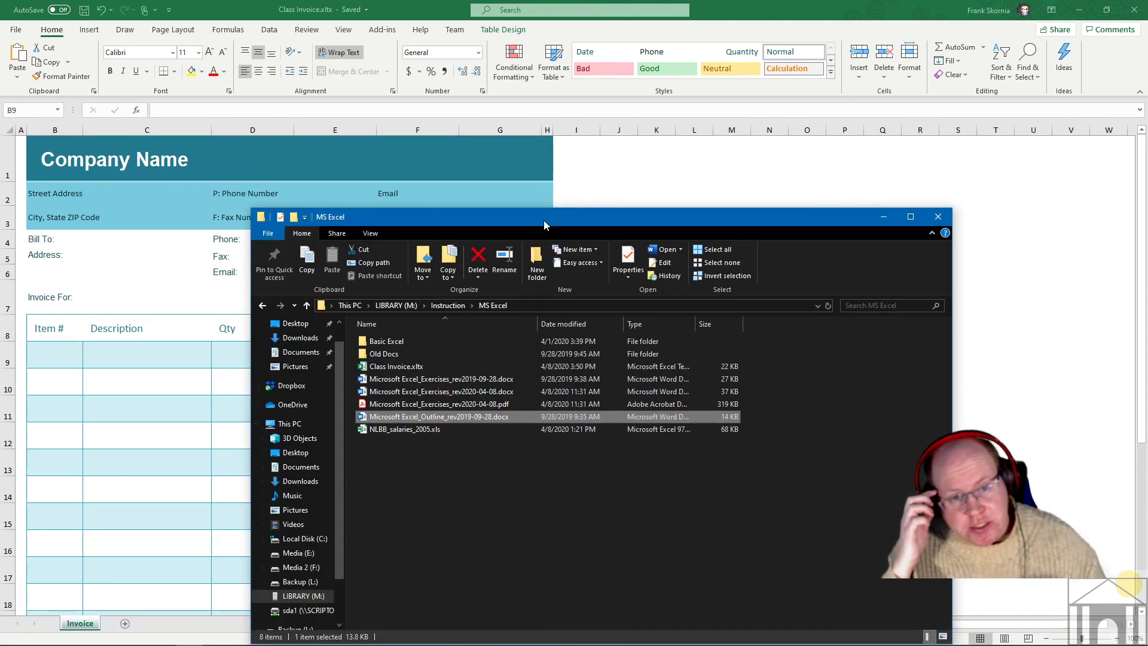
{"action": "left_click_drag", "start_coordinate": [543, 220], "coordinate": [522, 113]}
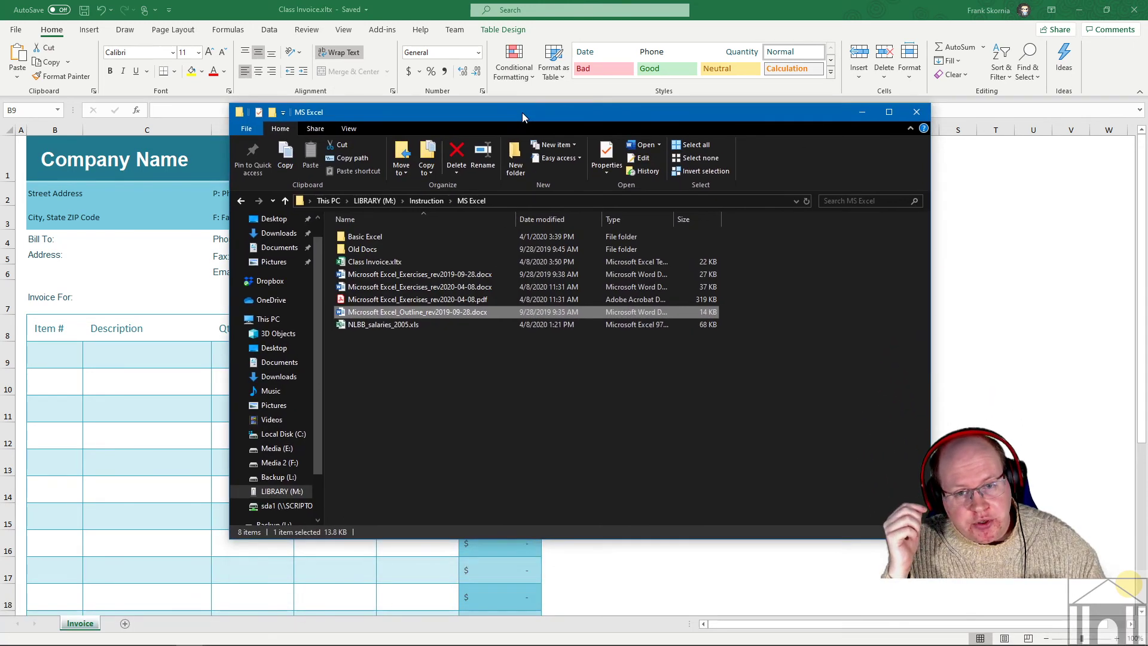
{"action": "left_click", "coordinate": [367, 264]}
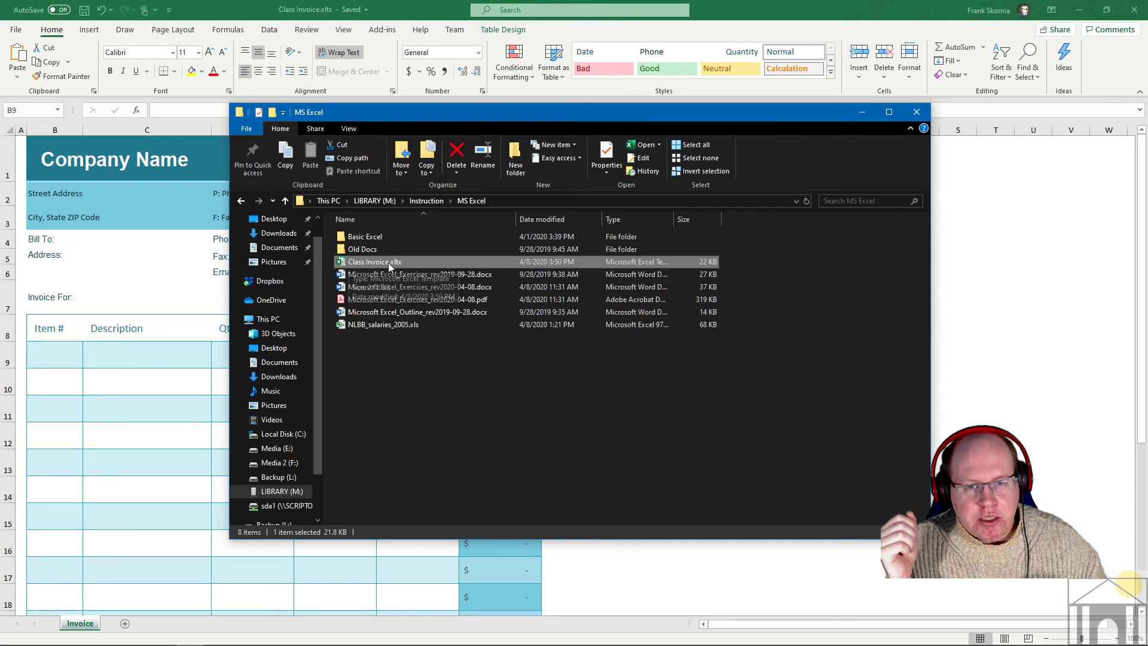
{"action": "left_click", "coordinate": [354, 128]}
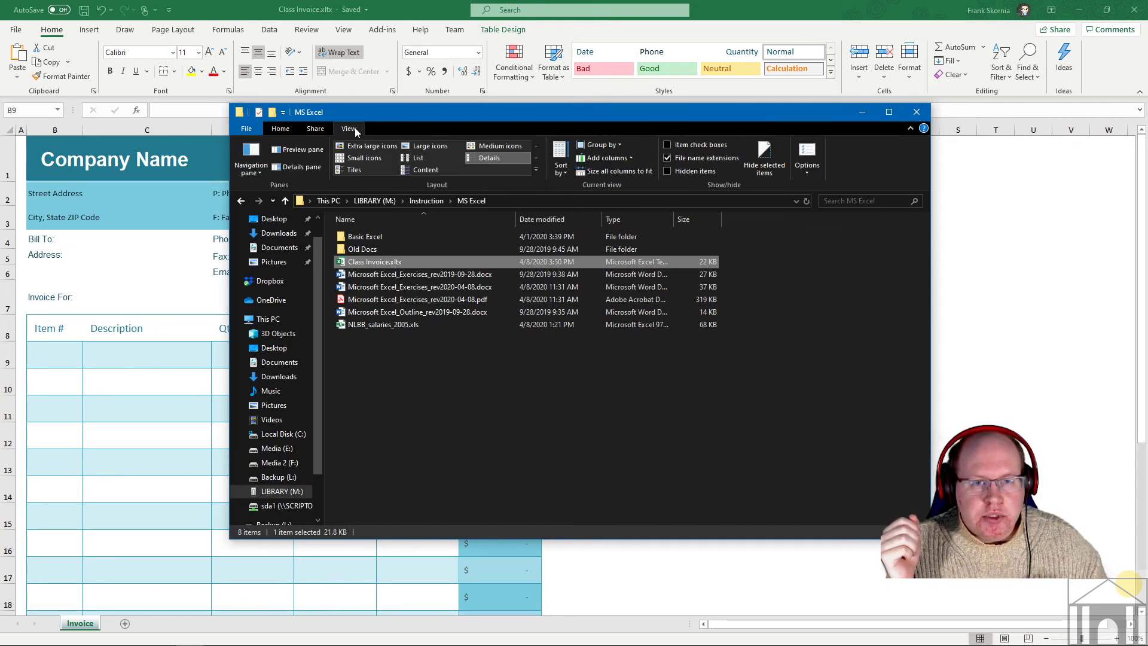
{"action": "left_click", "coordinate": [368, 148]}
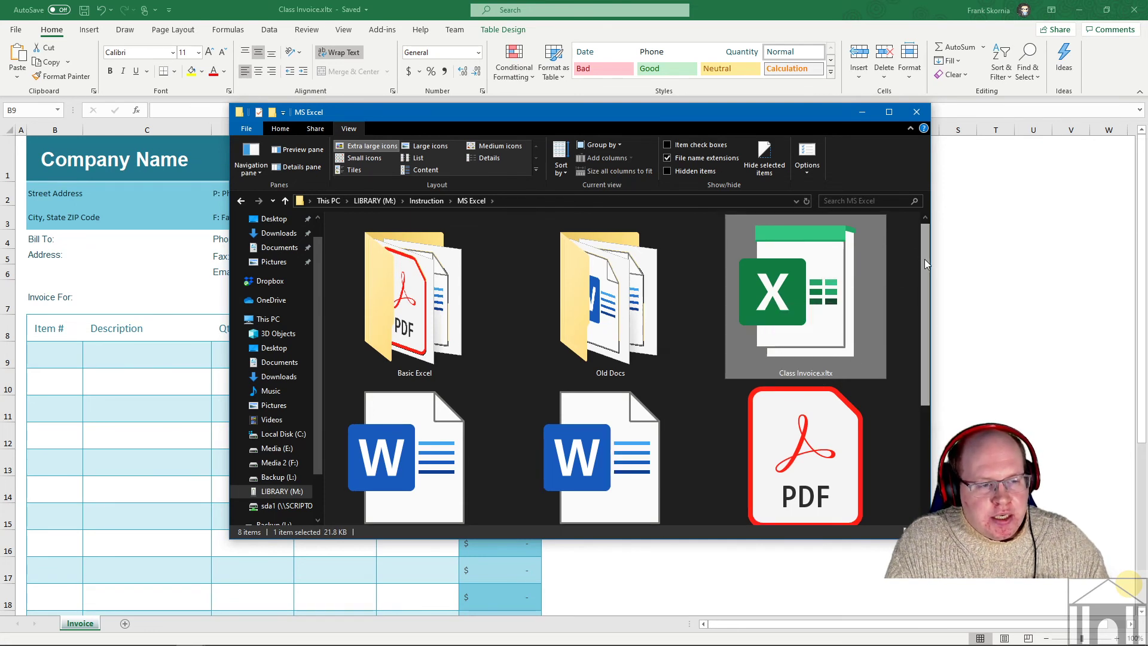
{"action": "left_click_drag", "start_coordinate": [924, 260], "coordinate": [916, 356]}
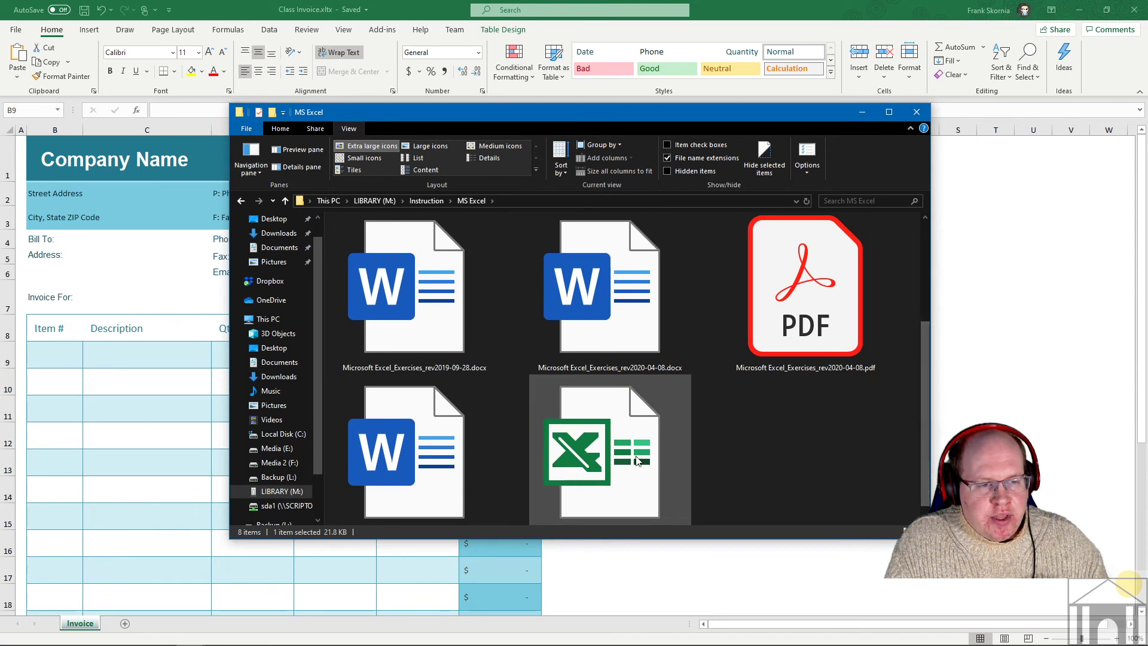
{"action": "left_click_drag", "start_coordinate": [637, 461], "coordinate": [718, 282]}
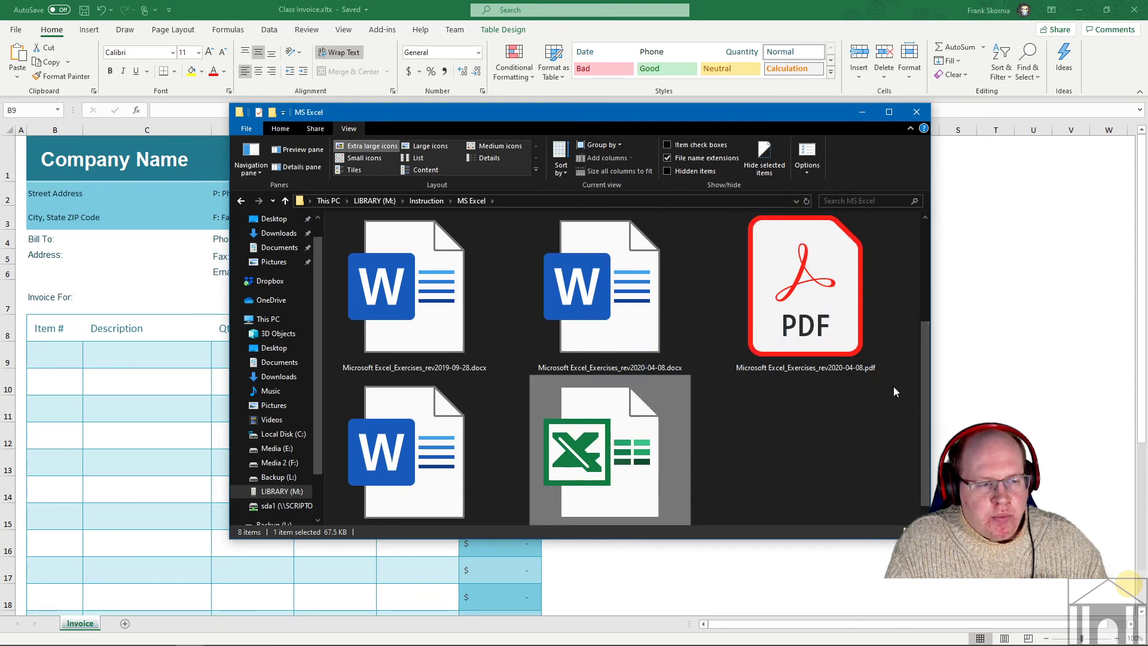
{"action": "scroll", "coordinate": [924, 361], "scroll_direction": "down", "scroll_amount": 1}
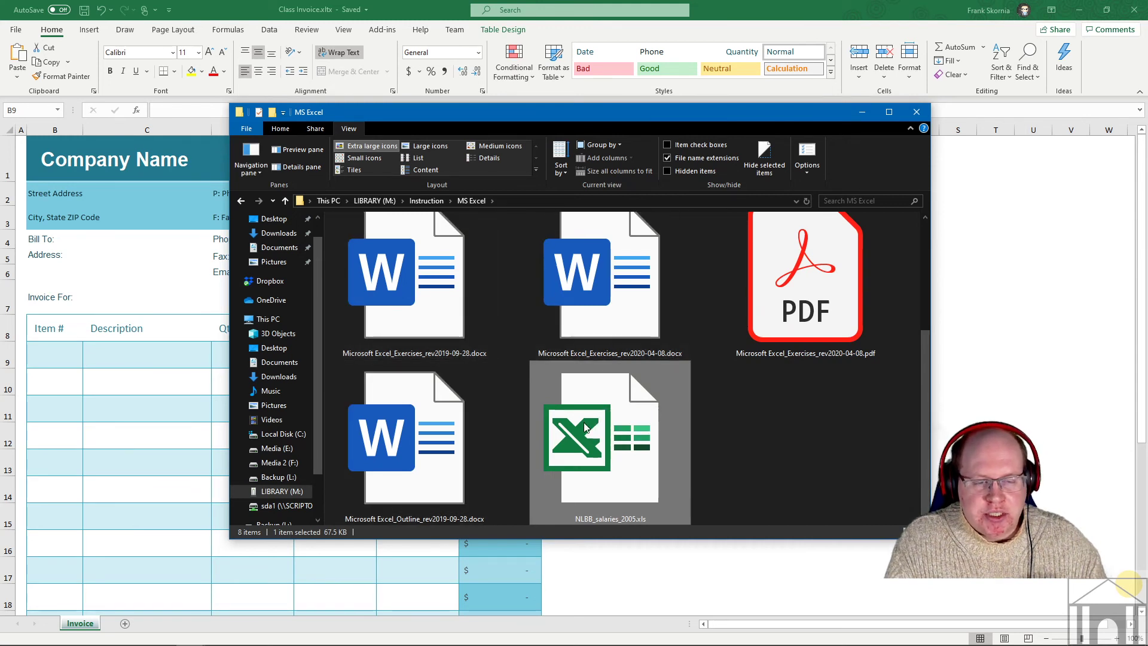
{"action": "left_click_drag", "start_coordinate": [928, 414], "coordinate": [929, 299]}
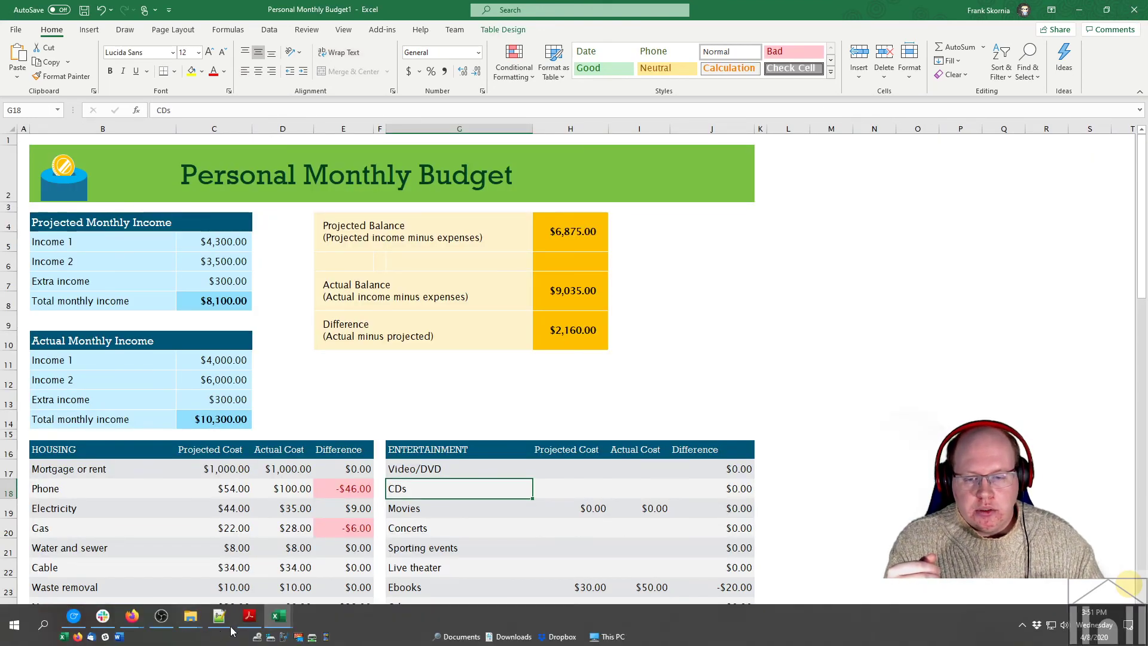
- Bring the MS Excel folder window in File Explorer to the front from the taskbar
{"action": "left_click", "coordinate": [192, 622]}
{"action": "left_click", "coordinate": [129, 559]}
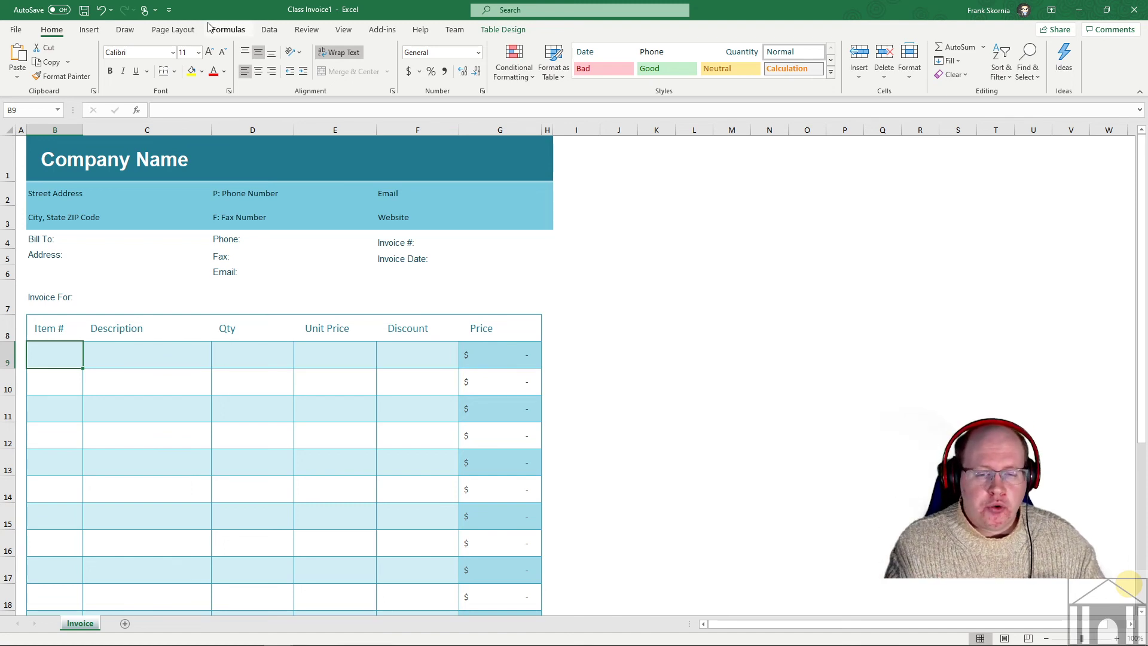
- Open backstage view for Class Invoice1 to see its default save location and type
{"action": "left_click", "coordinate": [16, 29]}
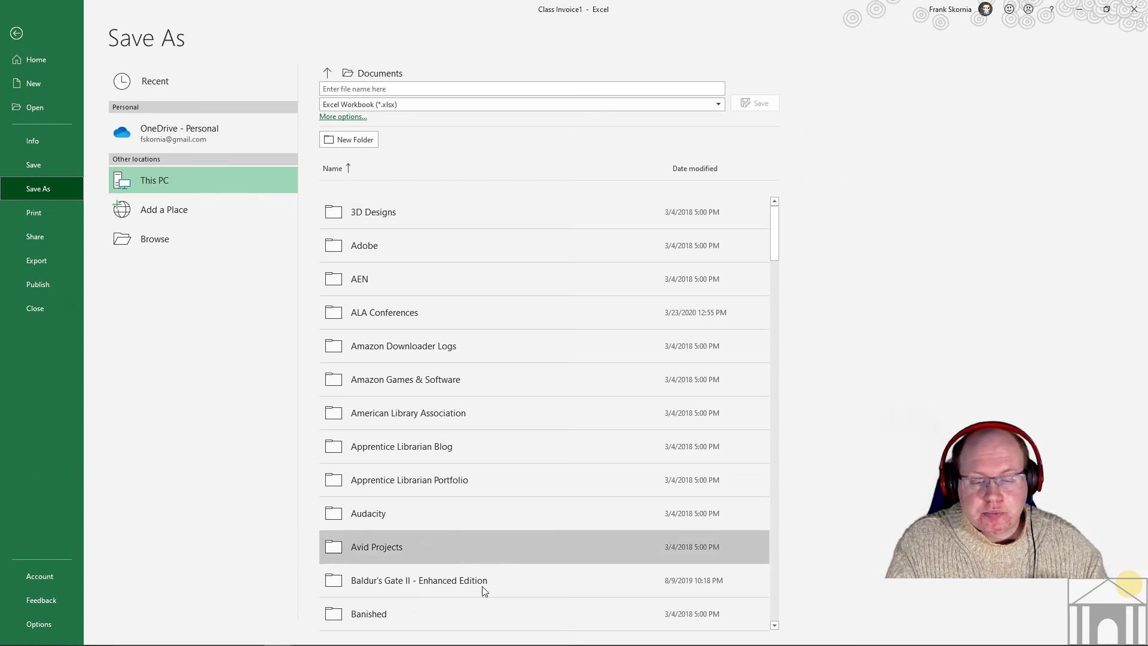
- Switch to the Excel exercises handout PDF in Adobe Acrobat
{"action": "mouse_move", "coordinate": [485, 644]}
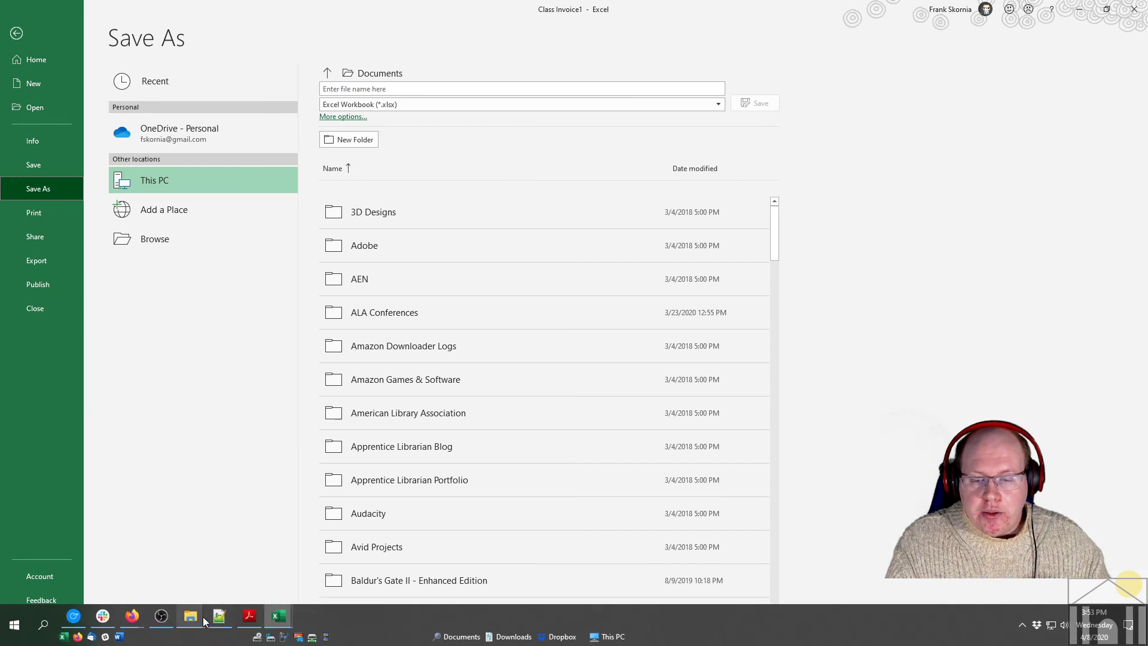
{"action": "mouse_move", "coordinate": [215, 619]}
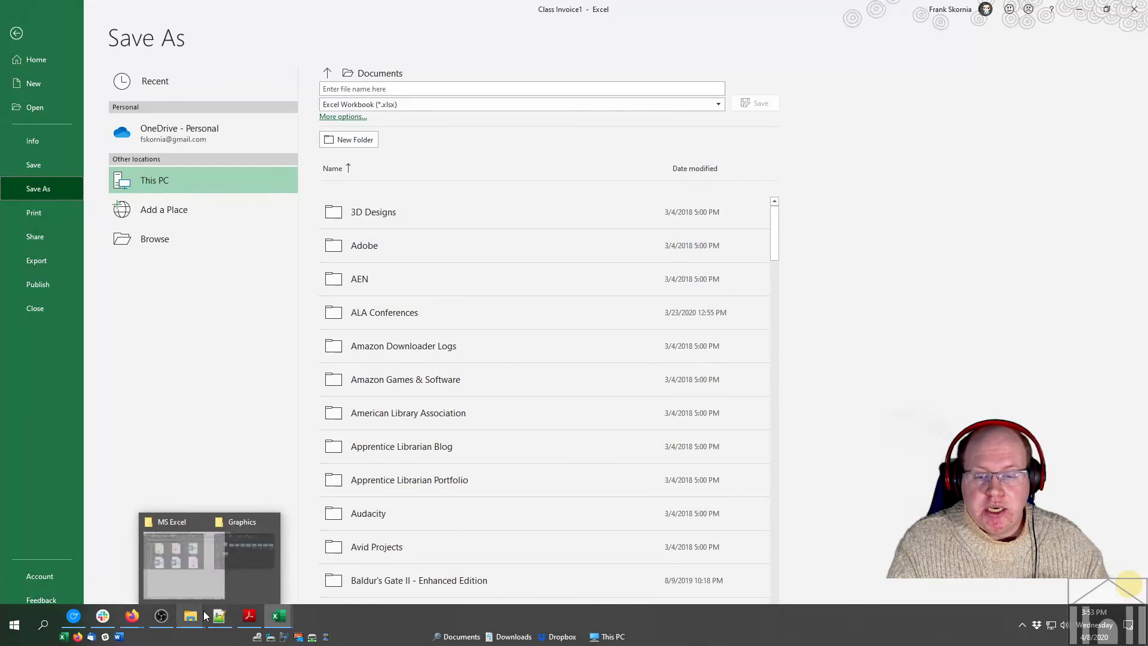
{"action": "left_click", "coordinate": [250, 618]}
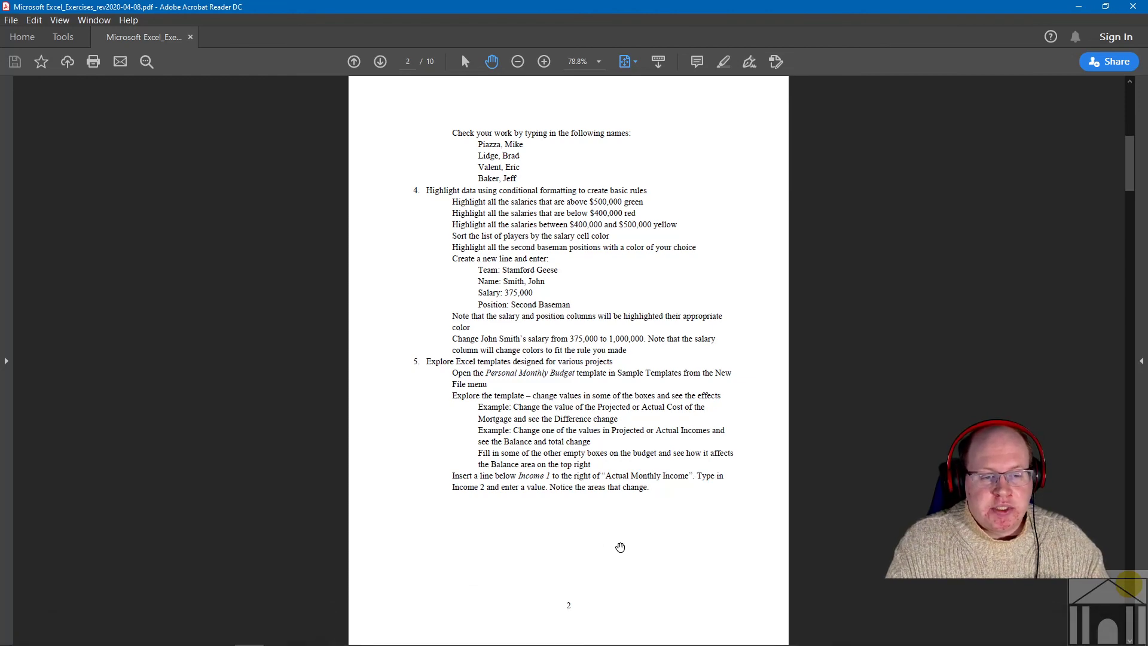
- Scroll through the handout PDF toward its final Further Study and Practice page
{"action": "scroll", "coordinate": [621, 547], "scroll_direction": "up", "scroll_amount": 3}
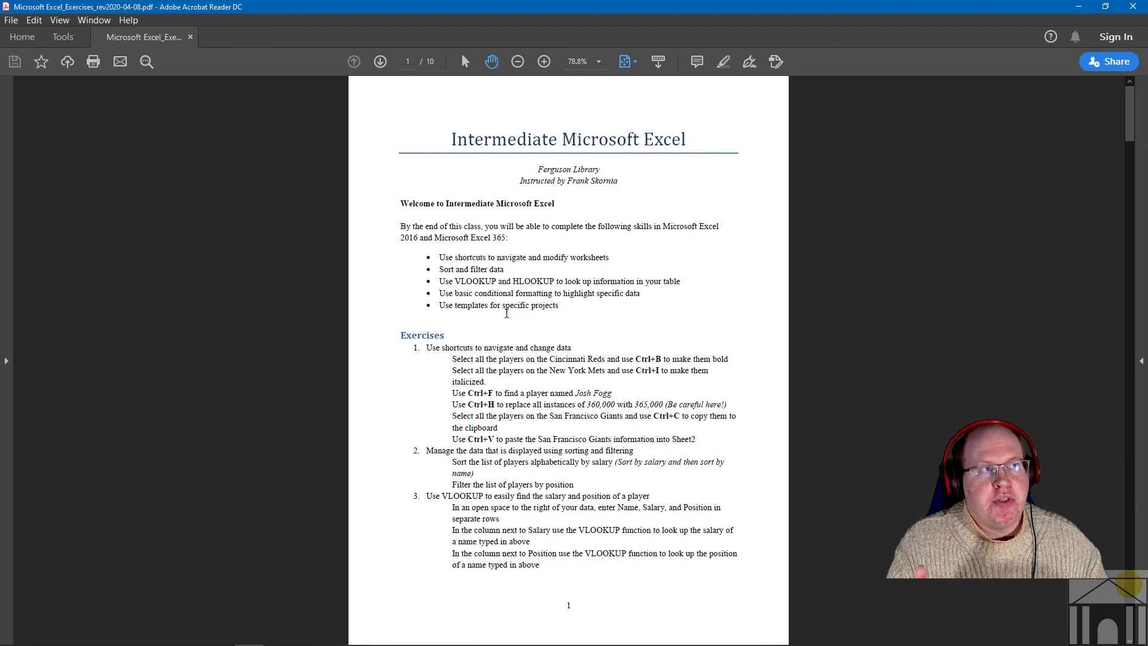
{"action": "scroll", "coordinate": [594, 286], "scroll_direction": "down", "scroll_amount": 15}
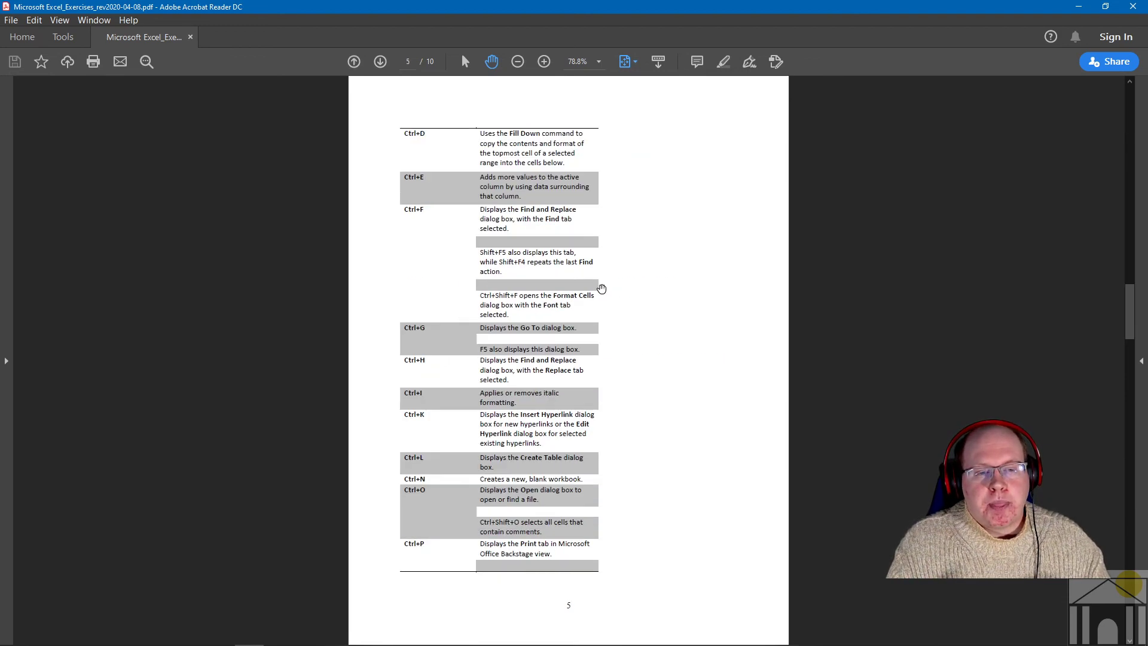
{"action": "scroll", "coordinate": [600, 289], "scroll_direction": "down", "scroll_amount": 3}
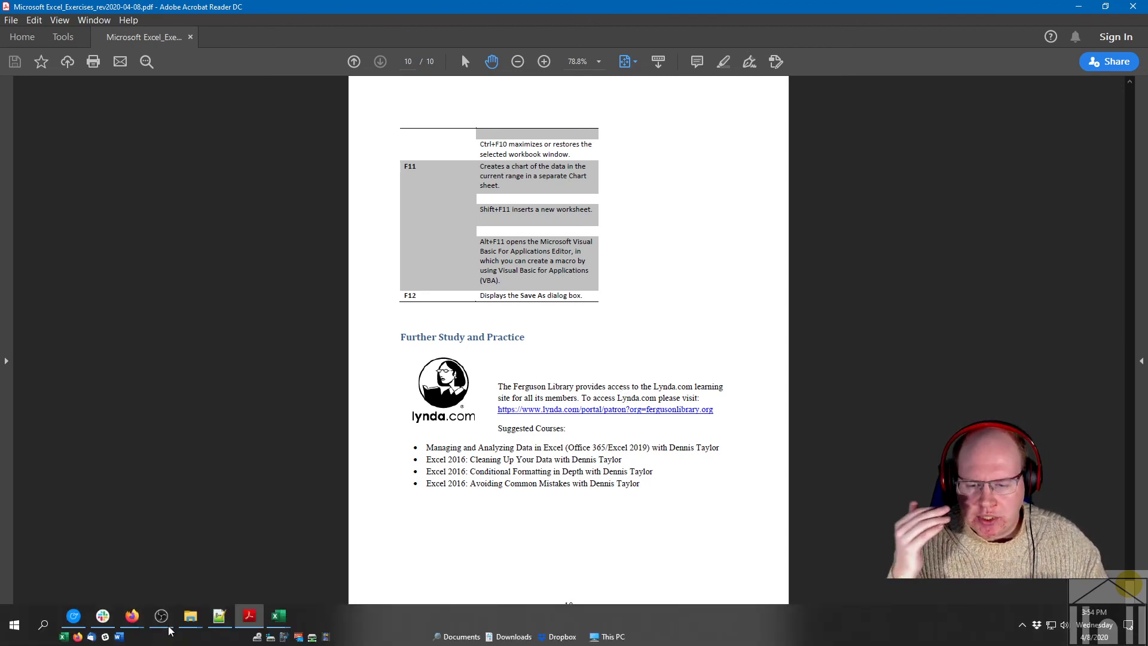
- Bring Firefox forward and go to the Ferguson Library's Careers & Education page
{"action": "mouse_move", "coordinate": [133, 616]}
{"action": "left_click", "coordinate": [251, 562]}
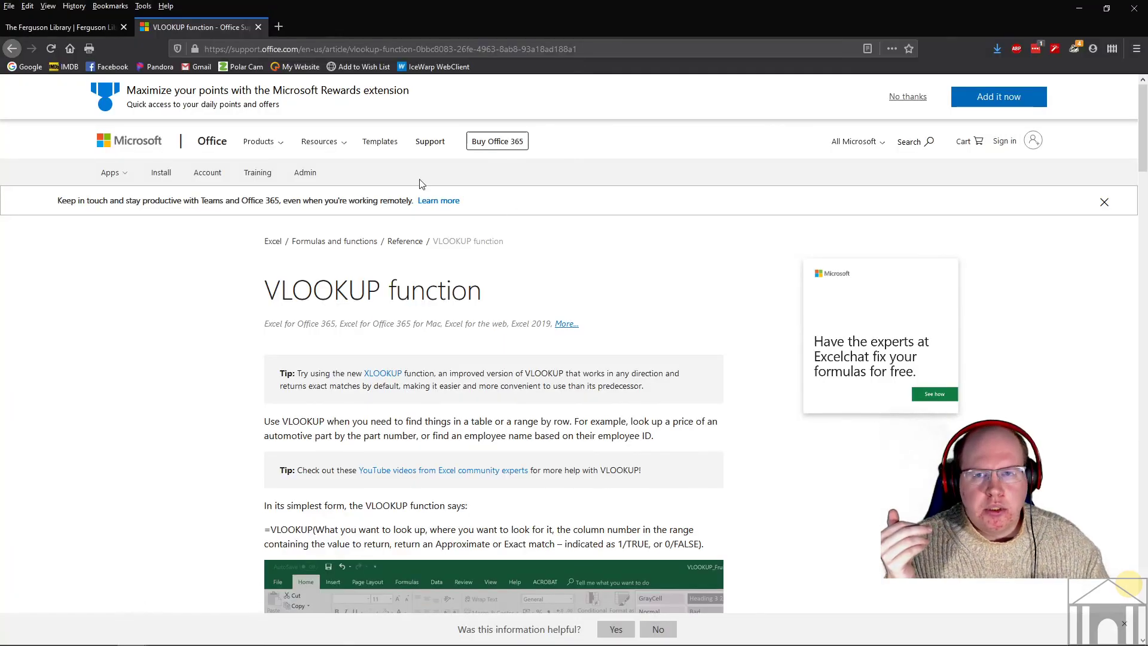
{"action": "left_click", "coordinate": [48, 27]}
{"action": "mouse_move", "coordinate": [789, 123]}
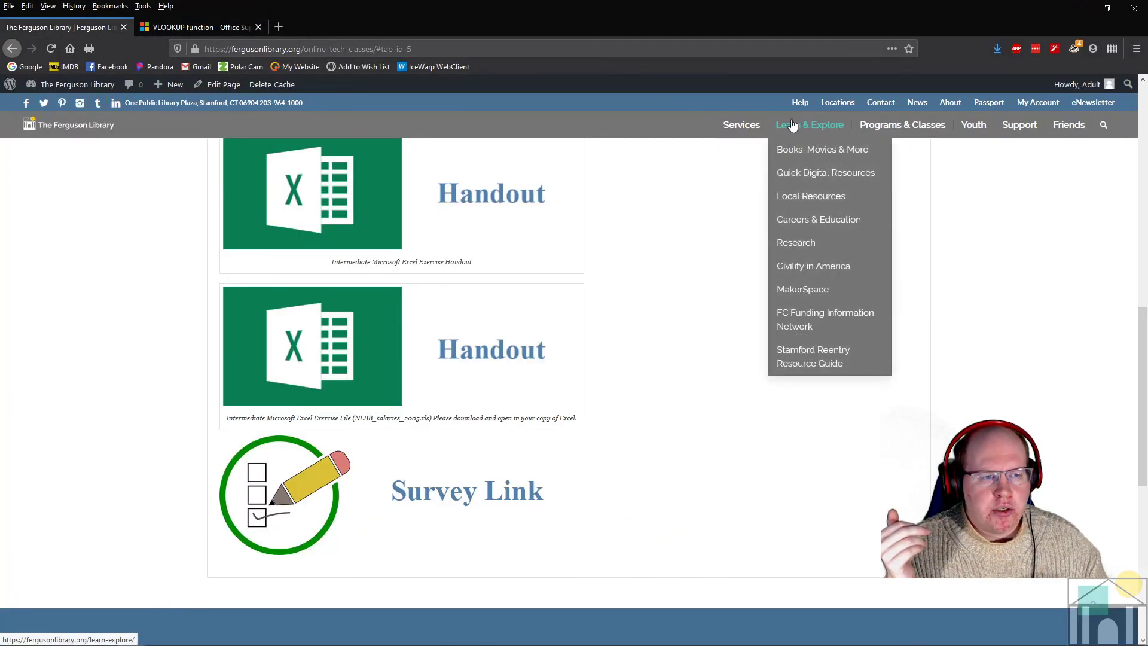
{"action": "left_click", "coordinate": [823, 221]}
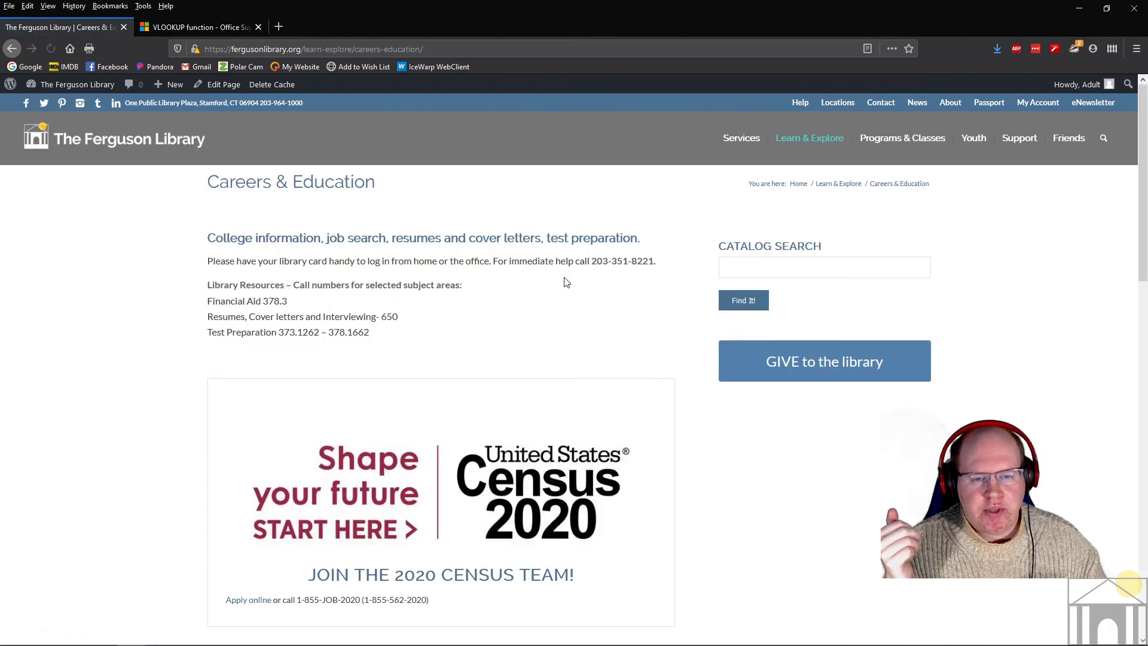
- Show the Computer Skills resources list and open the Lynda.com link
{"action": "scroll", "coordinate": [563, 299], "scroll_direction": "down", "scroll_amount": 4}
{"action": "scroll", "coordinate": [539, 323], "scroll_direction": "down", "scroll_amount": 1}
{"action": "left_click", "coordinate": [482, 351]}
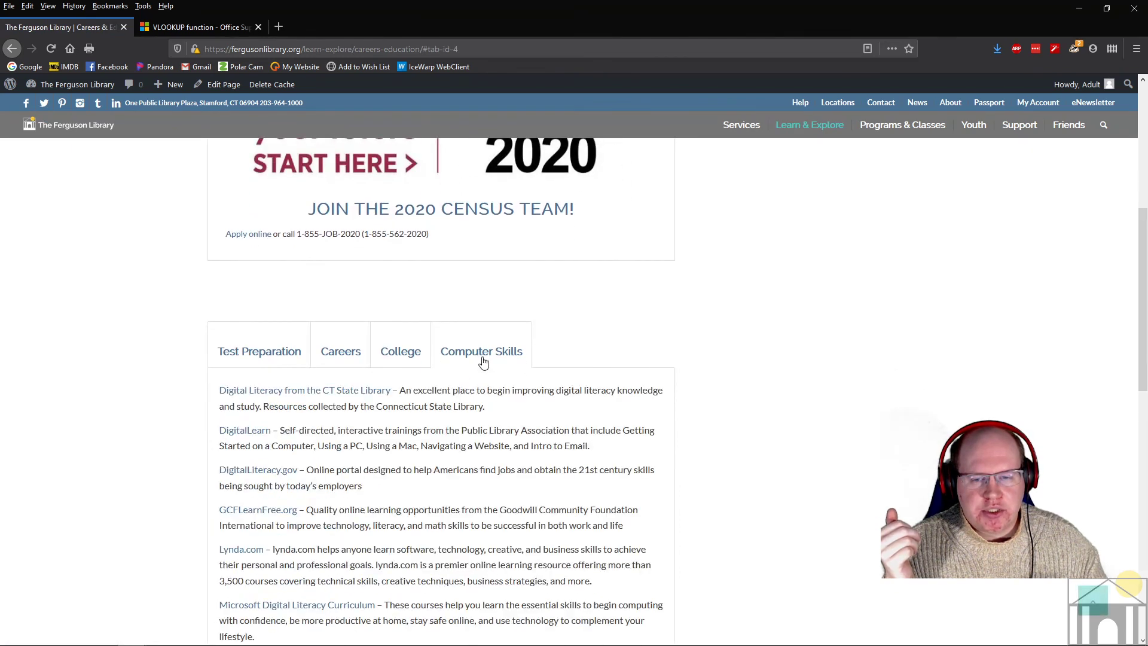
{"action": "scroll", "coordinate": [299, 377], "scroll_direction": "down", "scroll_amount": 4}
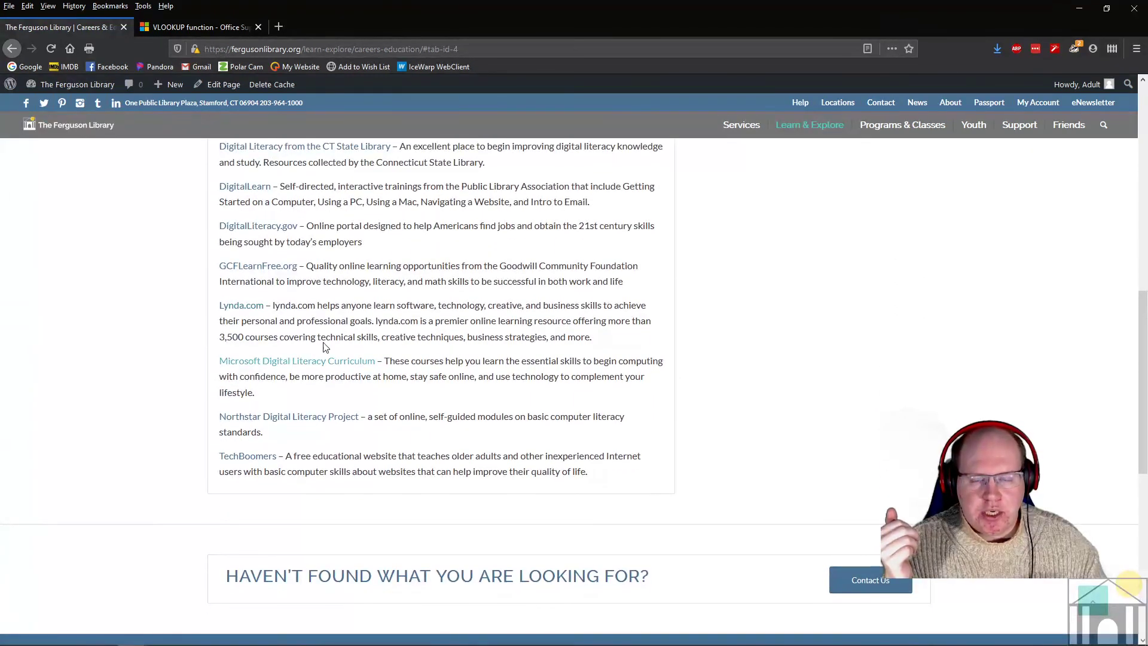
{"action": "left_click", "coordinate": [242, 308]}
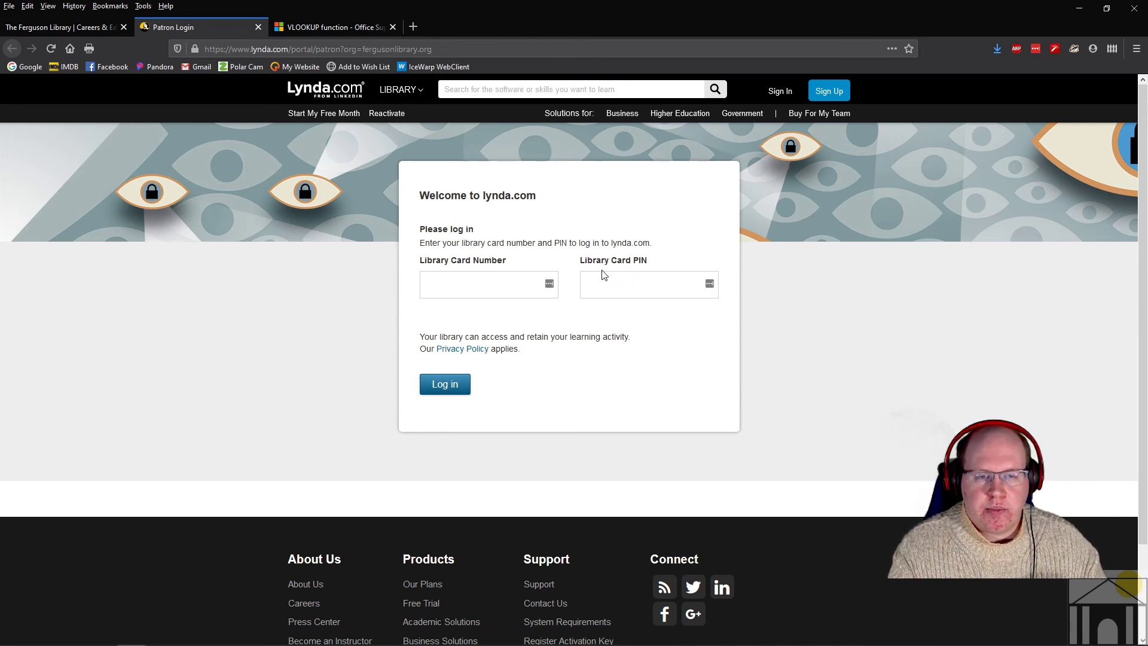
- Browse the Lynda.com LIBRARY category menu, then return to the handout PDF in Acrobat
{"action": "mouse_move", "coordinate": [421, 99]}
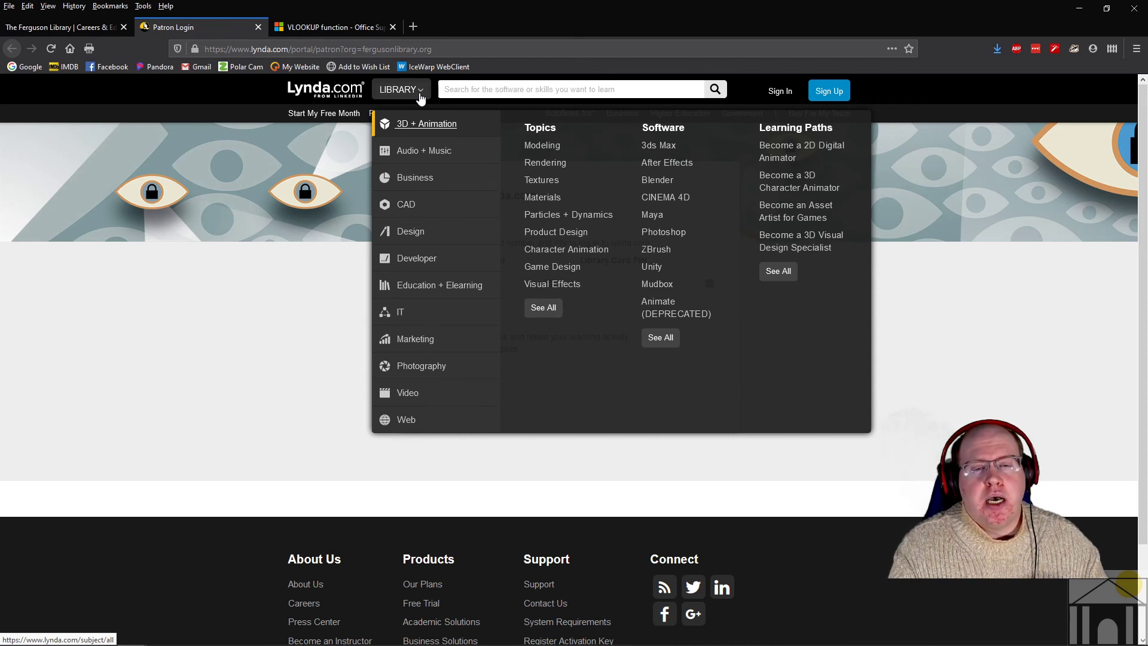
{"action": "mouse_move", "coordinate": [490, 176]}
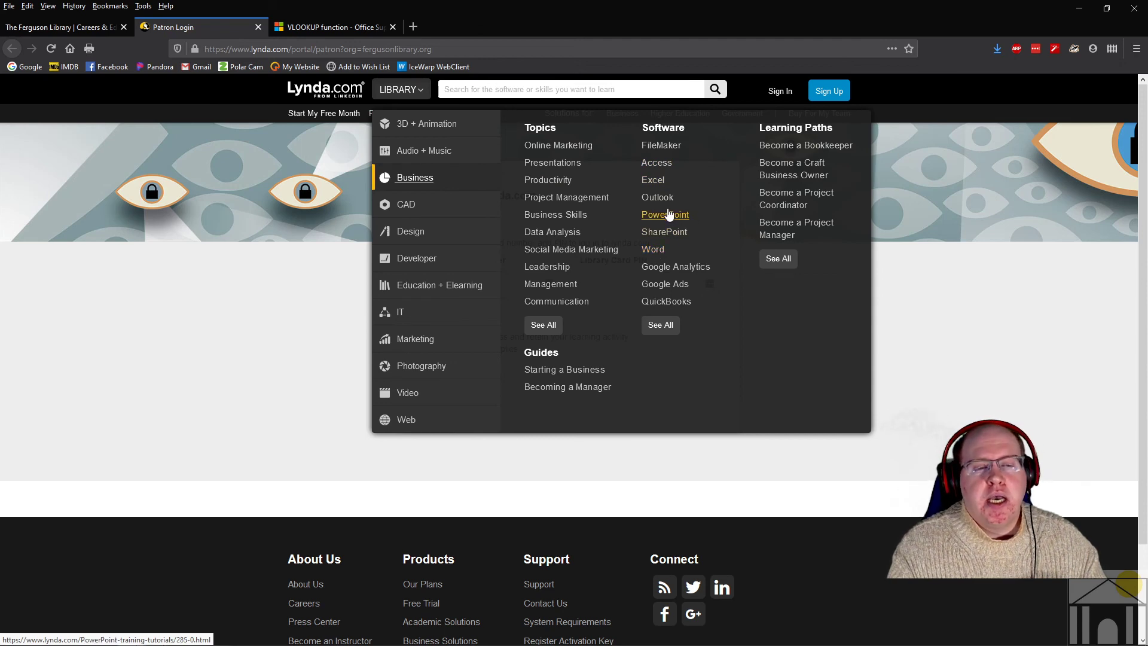
{"action": "mouse_move", "coordinate": [429, 340]}
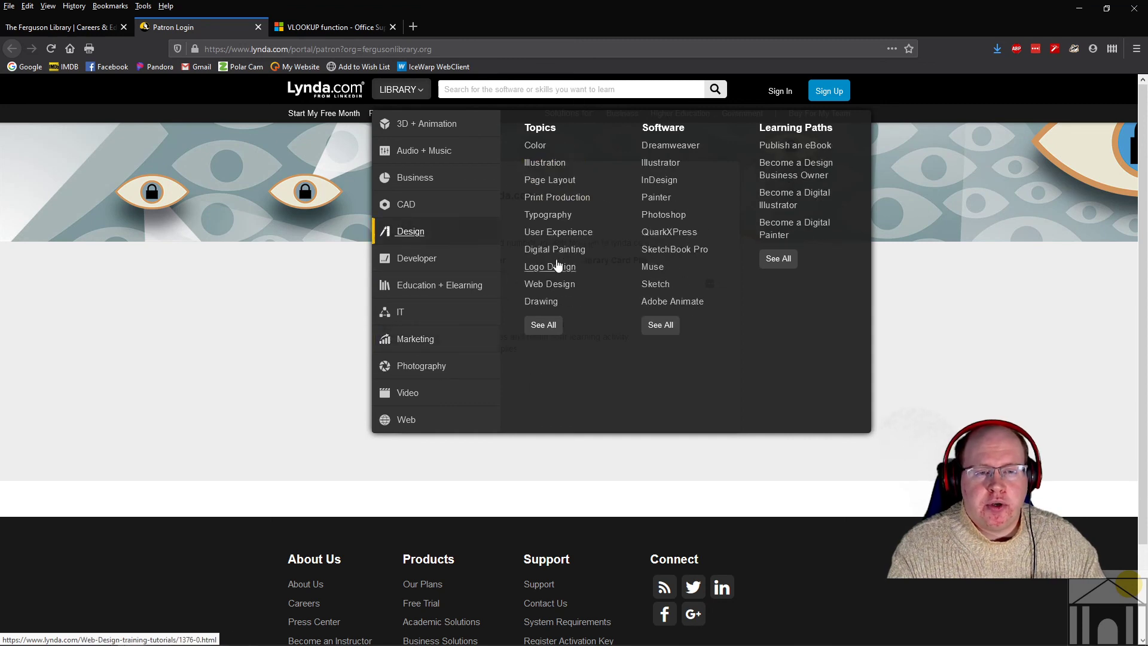
{"action": "mouse_move", "coordinate": [449, 300]}
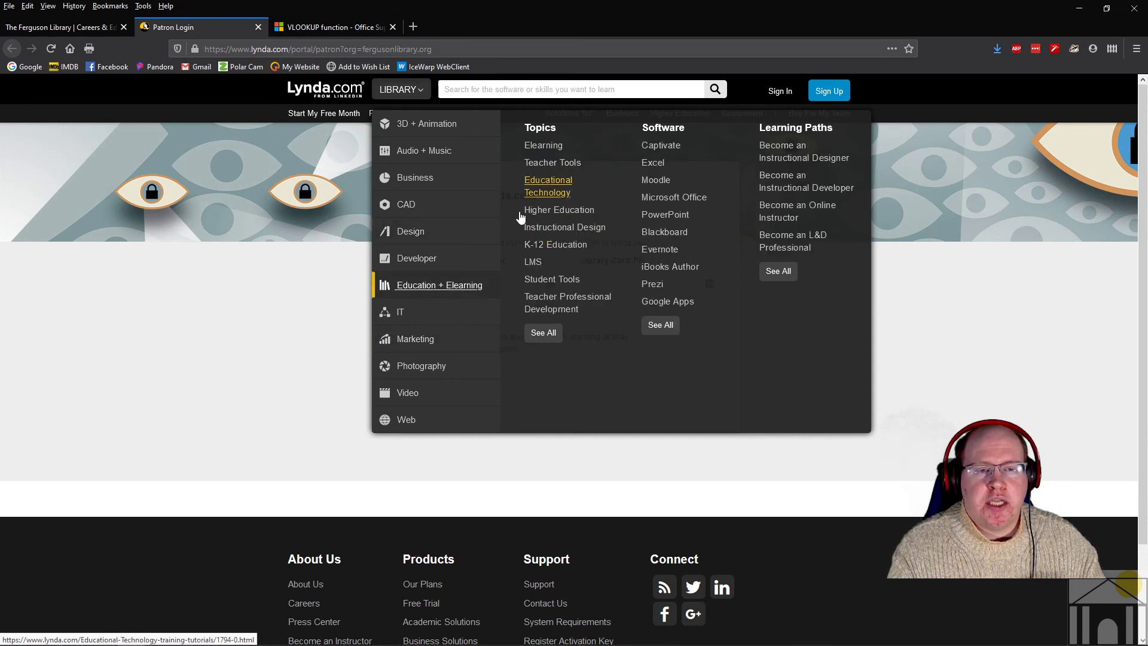
{"action": "mouse_move", "coordinate": [423, 367]}
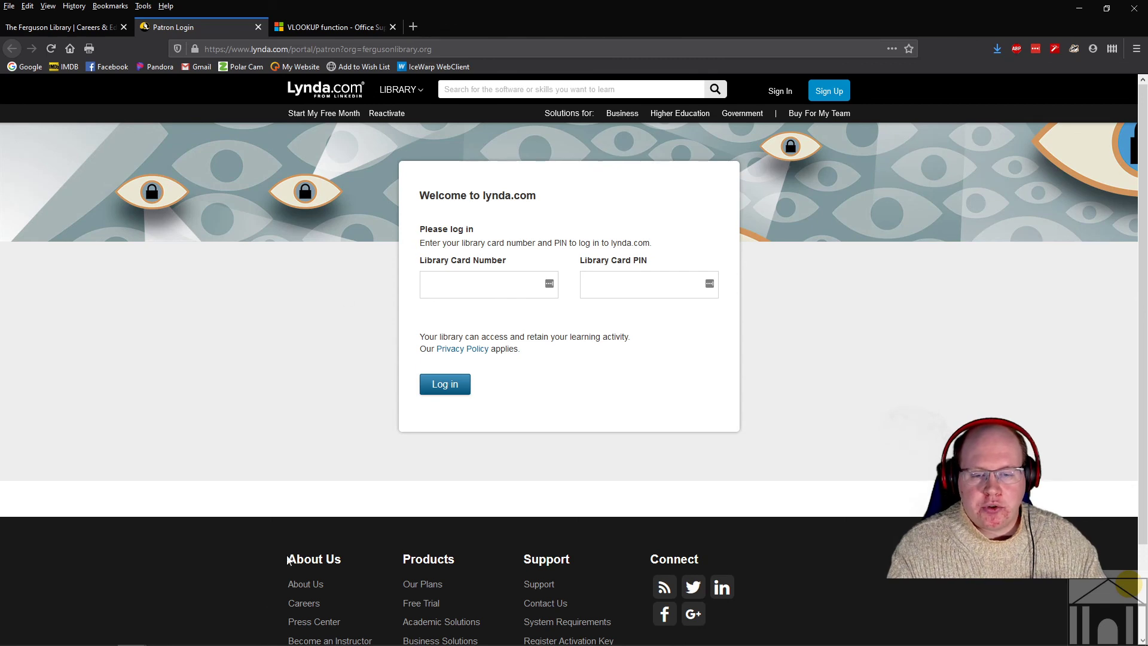
{"action": "left_click", "coordinate": [249, 616]}
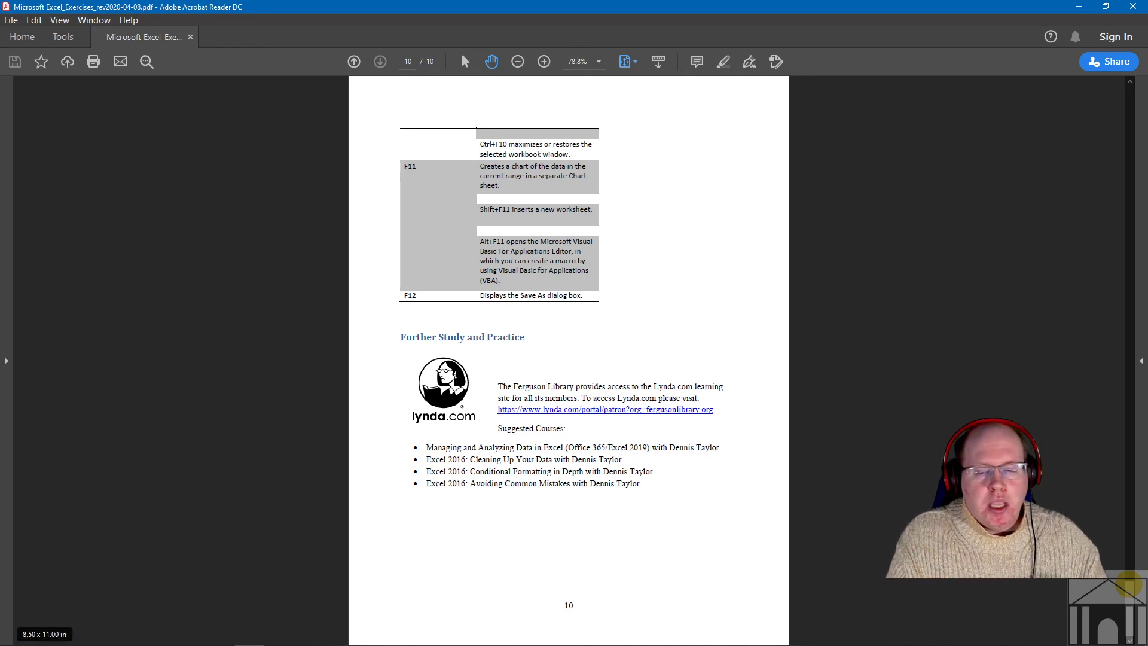
- Bring the Firefox lynda.com Patron Login window back in front
{"action": "left_click", "coordinate": [138, 625]}
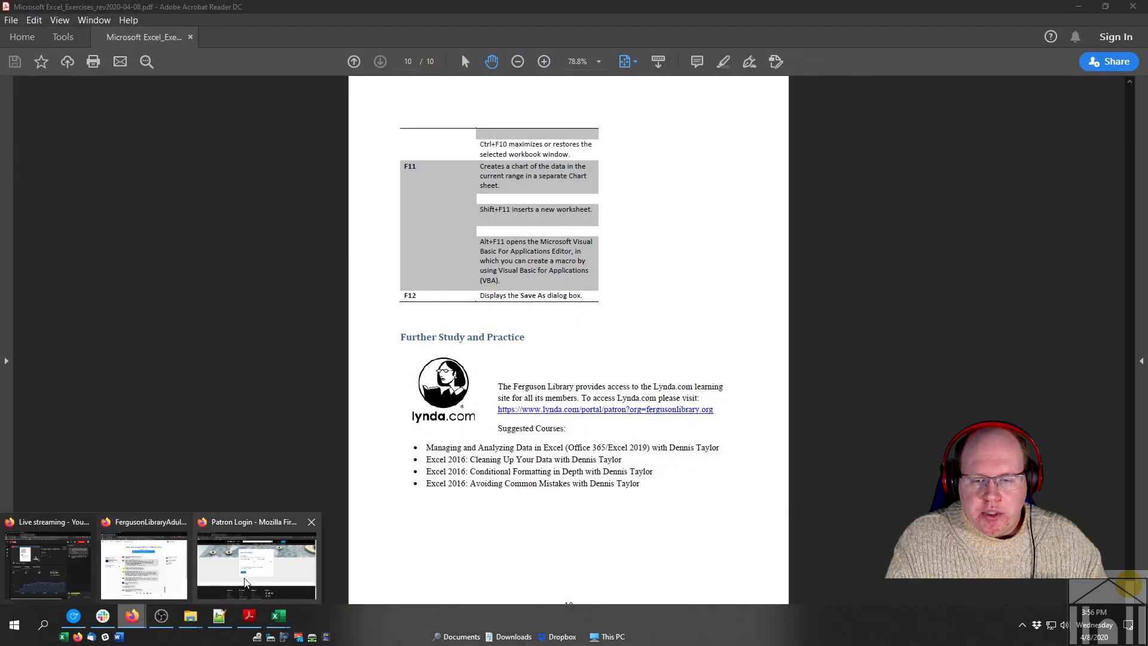
{"action": "left_click", "coordinate": [257, 565]}
- Load the library's 'online-tech-classes/' page and review its Upcoming Class Schedule listings
{"action": "left_click", "coordinate": [96, 33]}
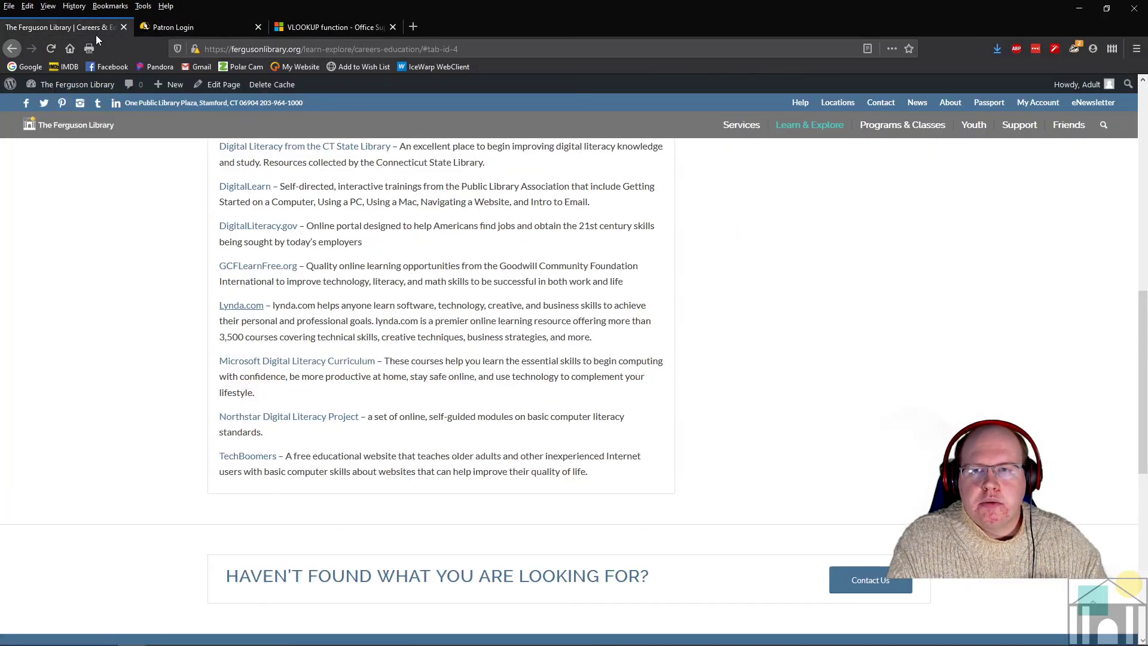
{"action": "left_click_drag", "start_coordinate": [458, 49], "coordinate": [306, 49]}
{"action": "type", "text": "online-tech-classes/"}
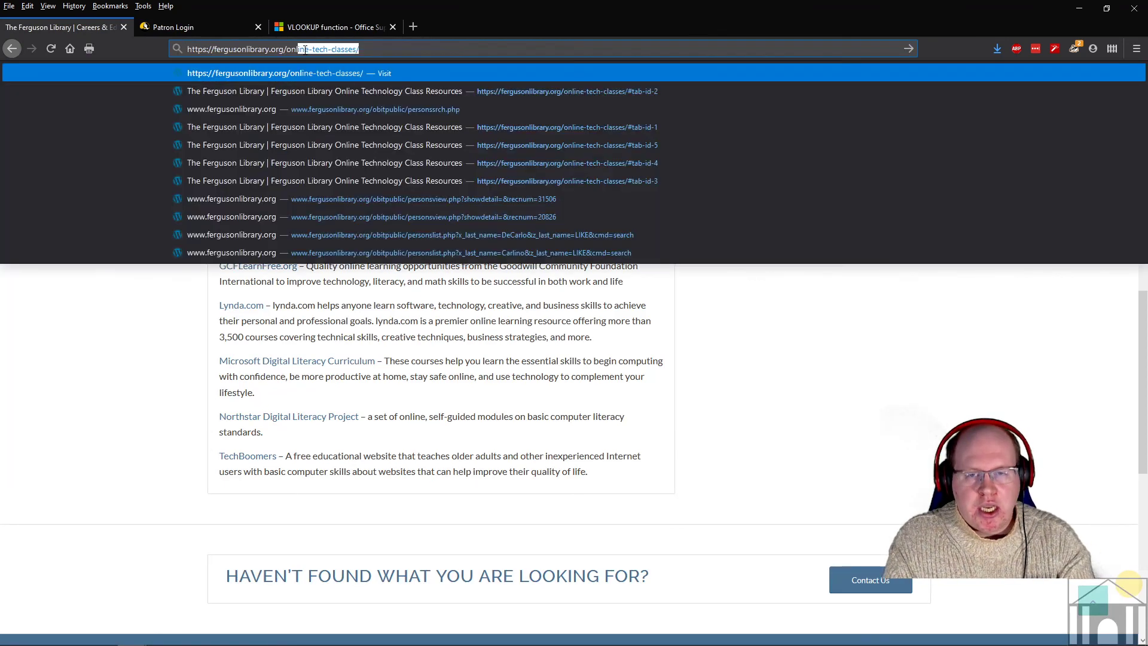
{"action": "key", "text": "Return"}
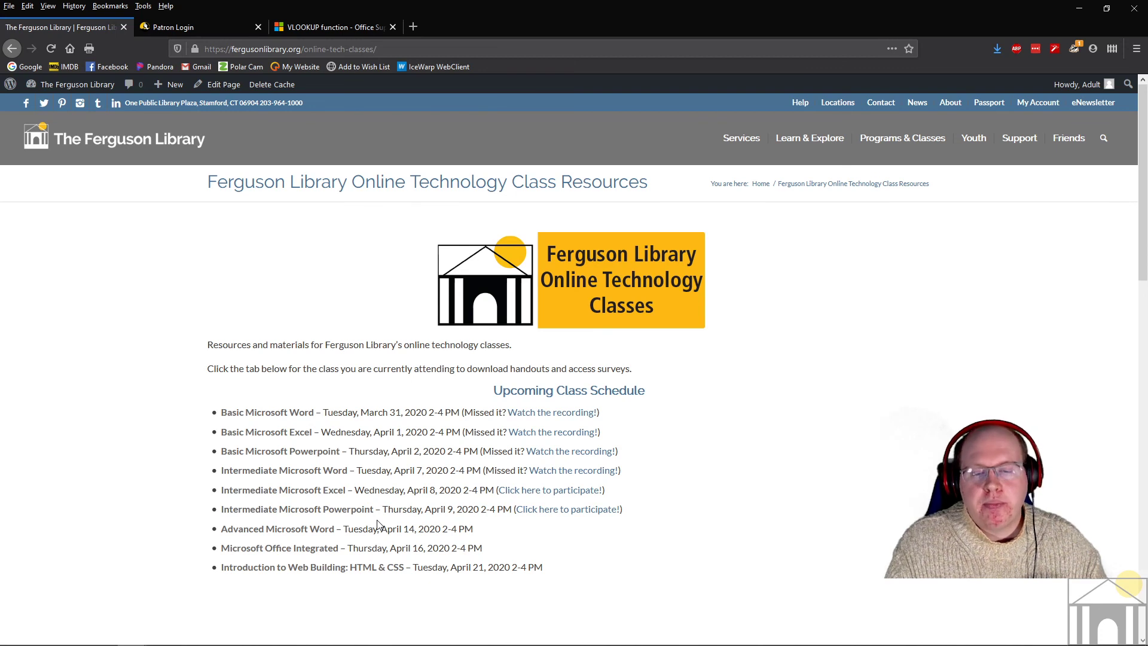
{"action": "left_click_drag", "start_coordinate": [306, 548], "coordinate": [371, 548]}
{"action": "left_click", "coordinate": [393, 548]}
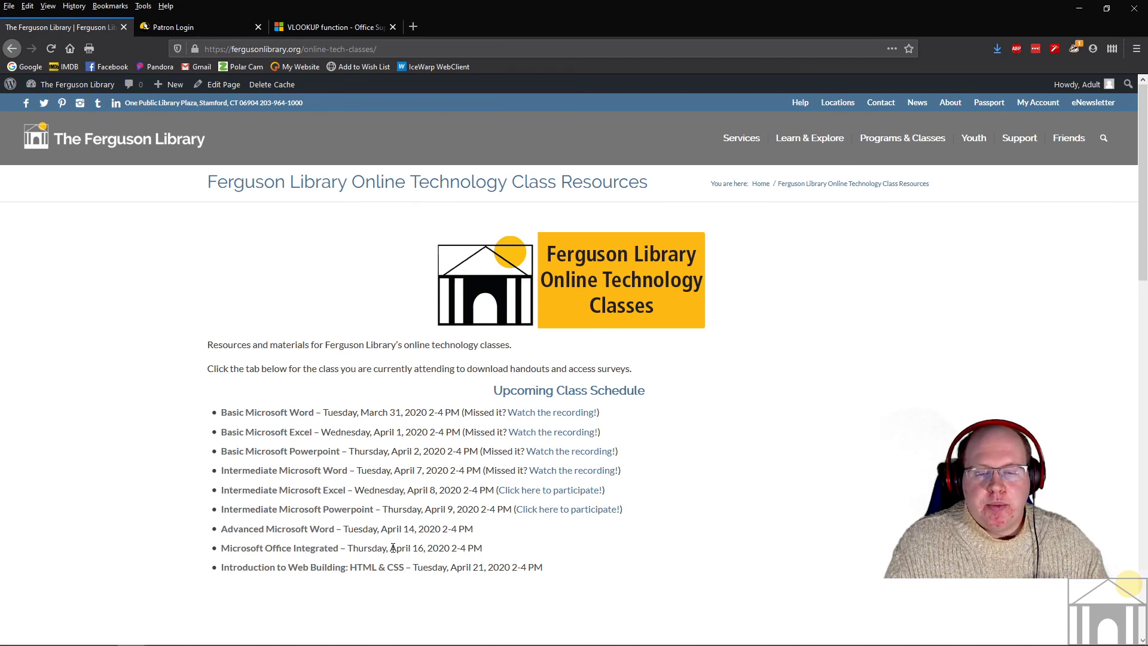